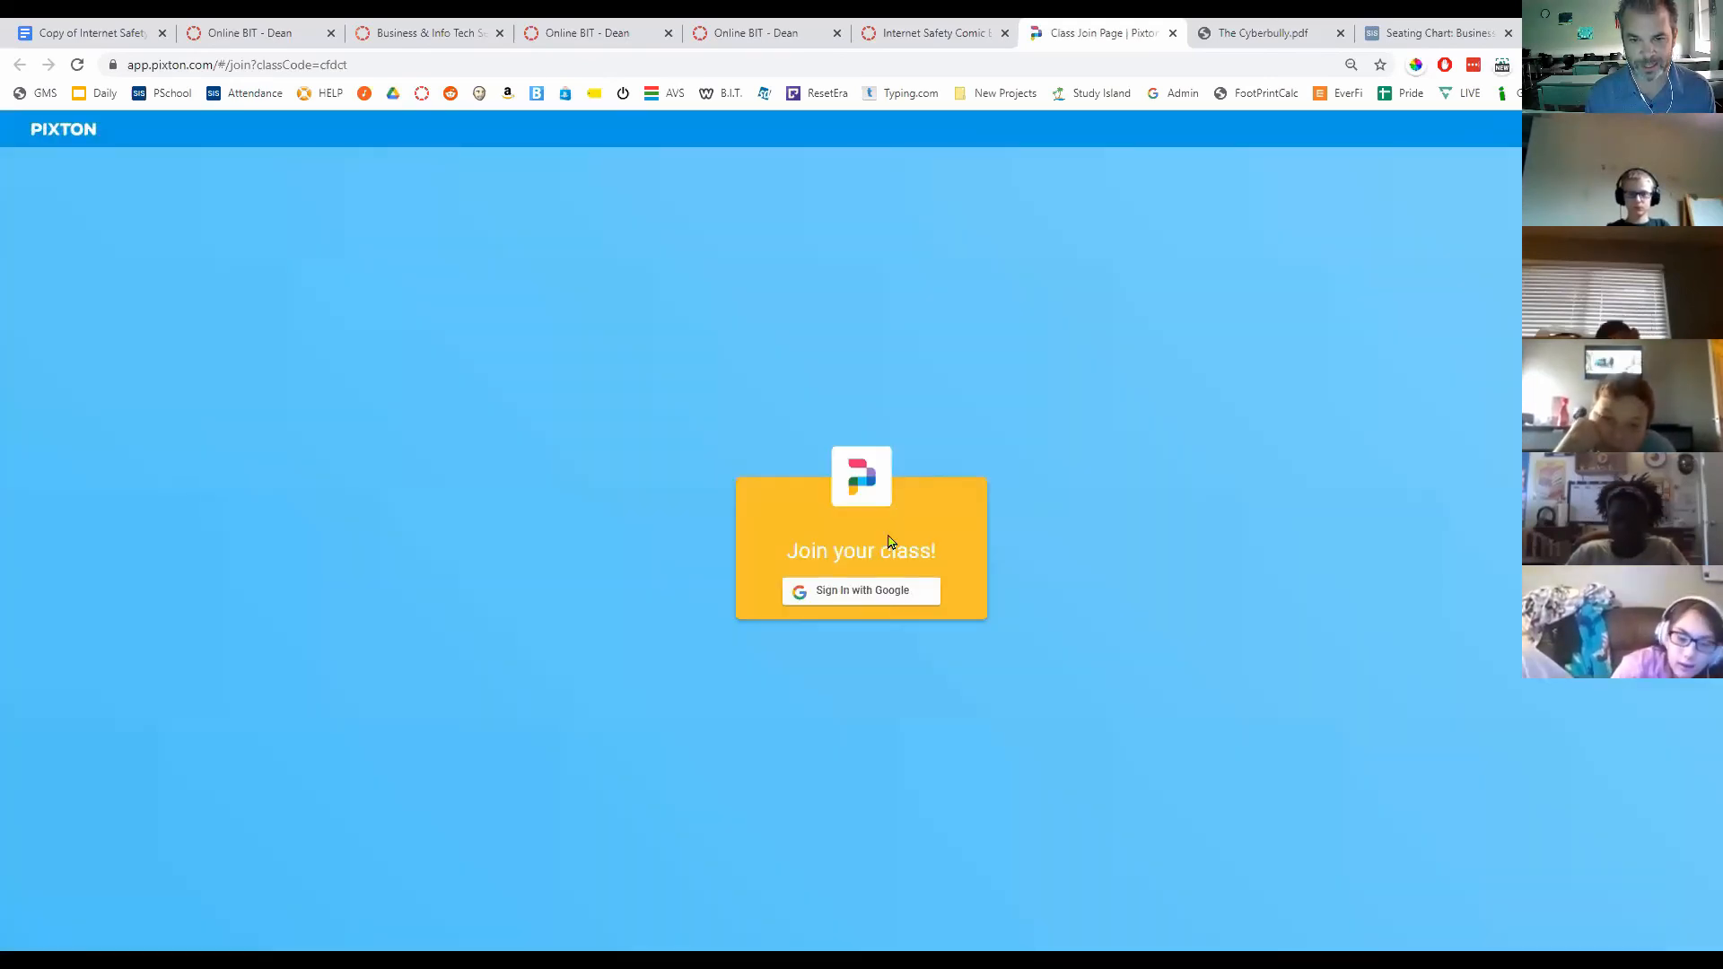
Step: Join the class through Google sign-in and start an avatar from the short-haired base character
{"action": "left_click", "coordinate": [859, 592]}
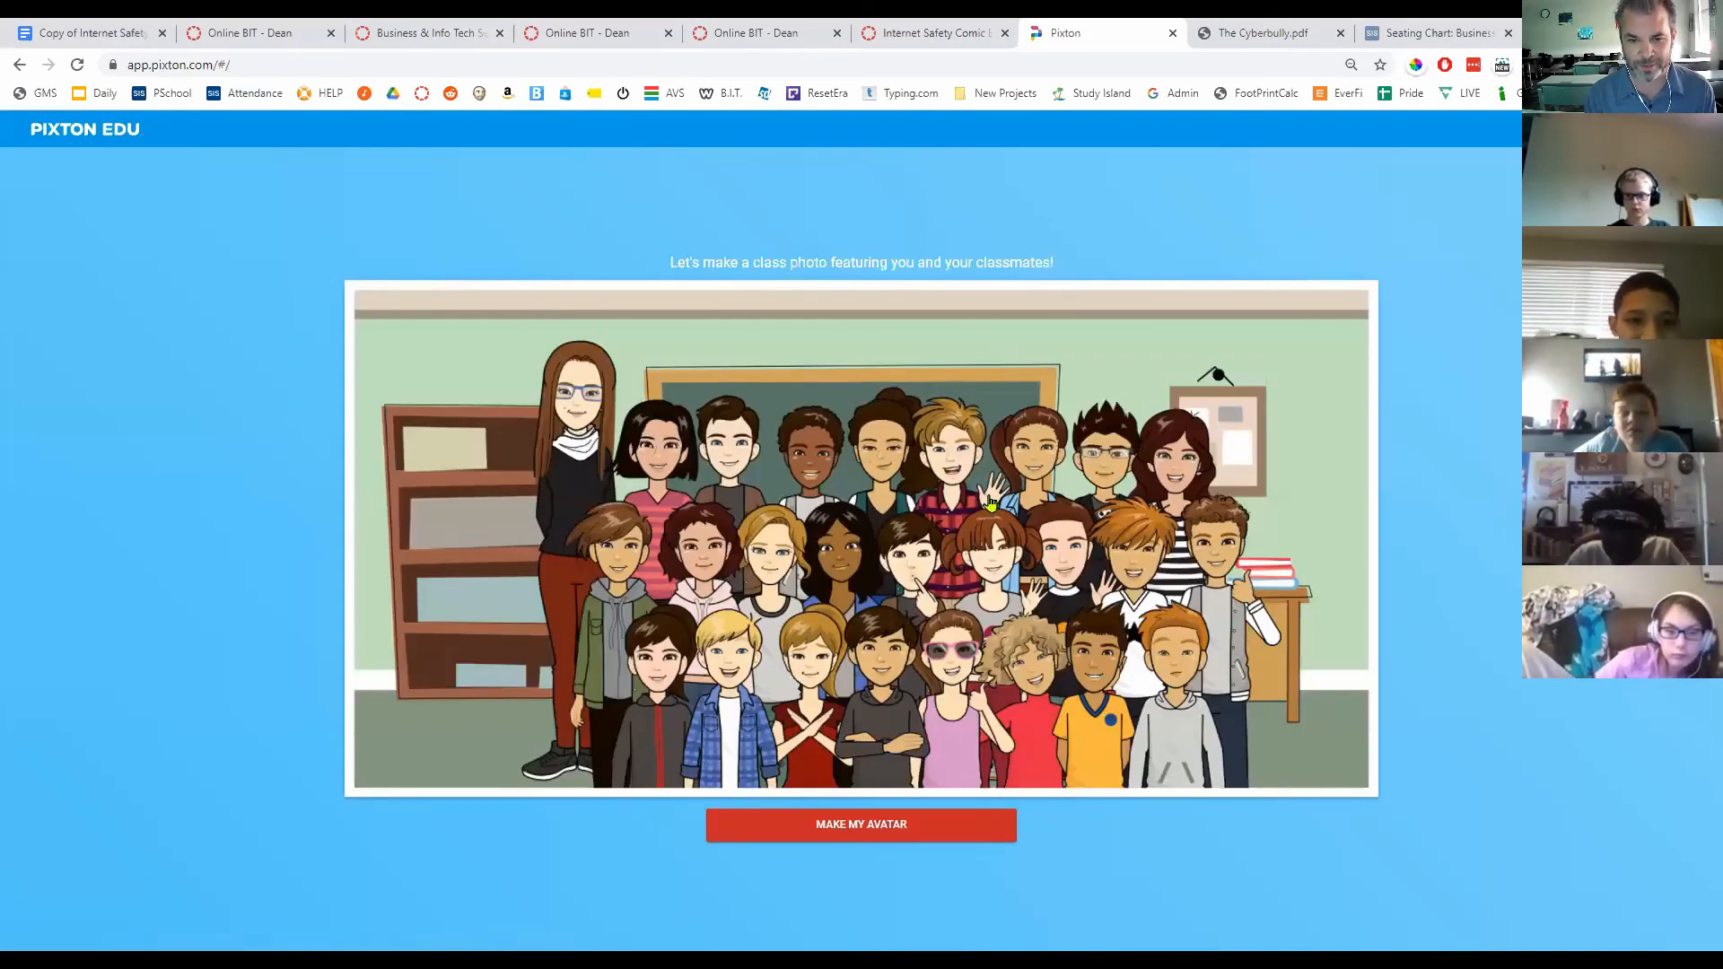
{"action": "left_click", "coordinate": [892, 827]}
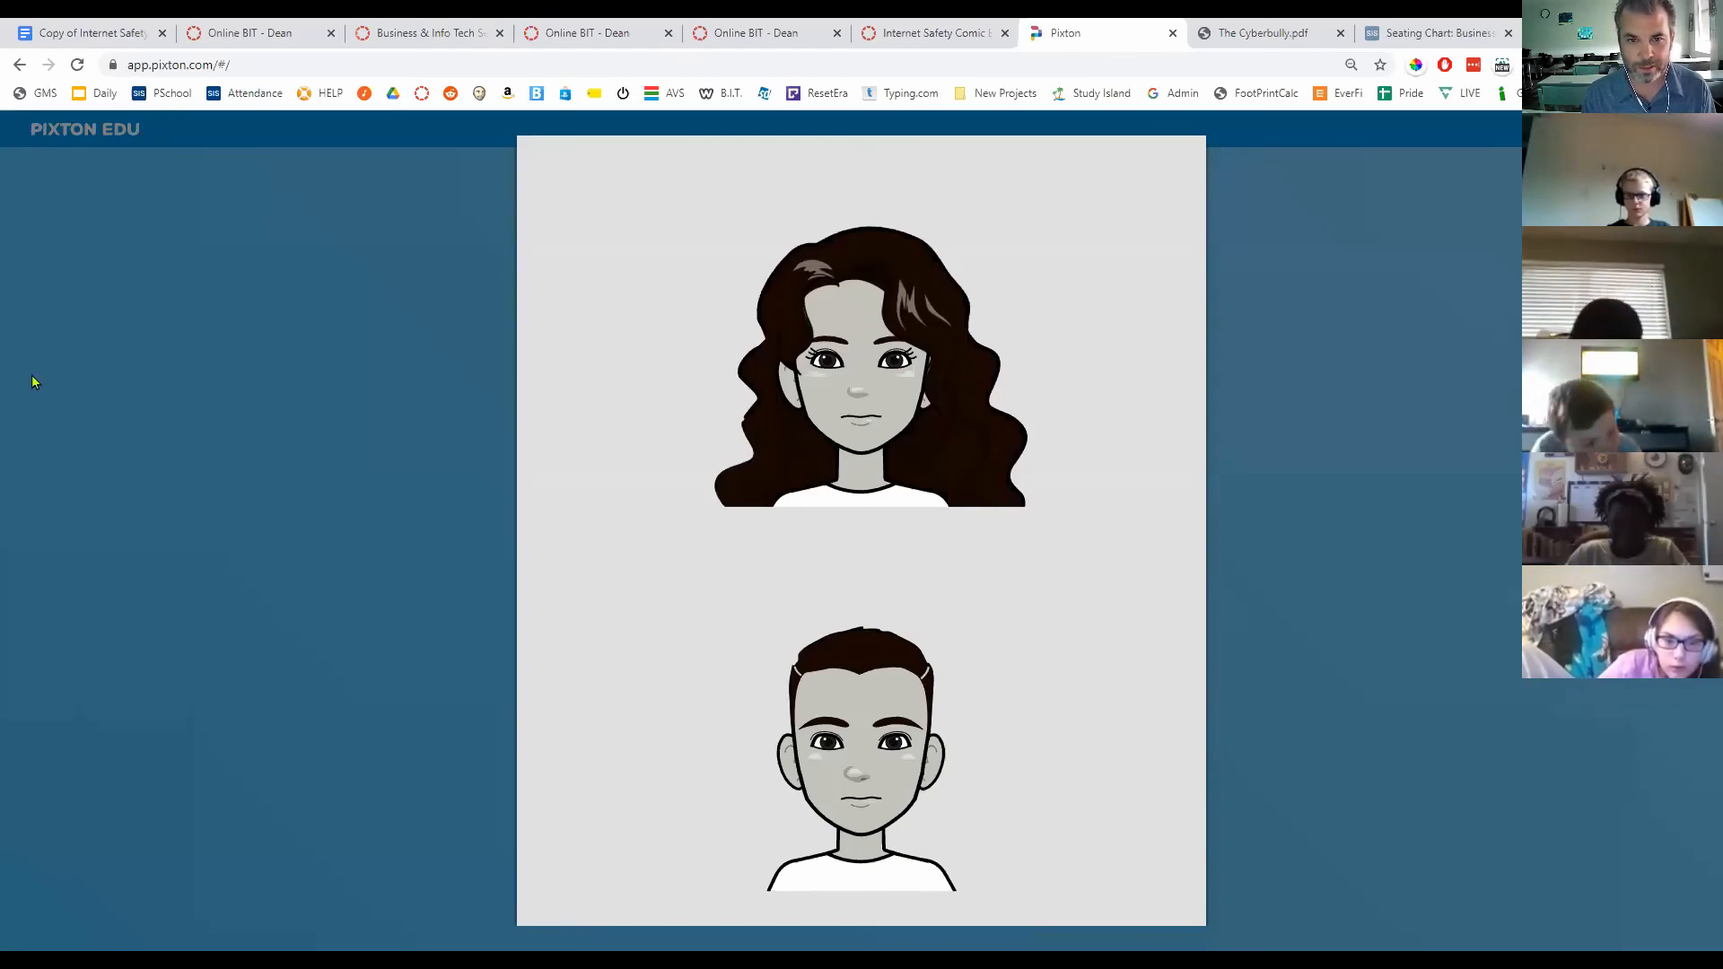
{"action": "left_click", "coordinate": [887, 721]}
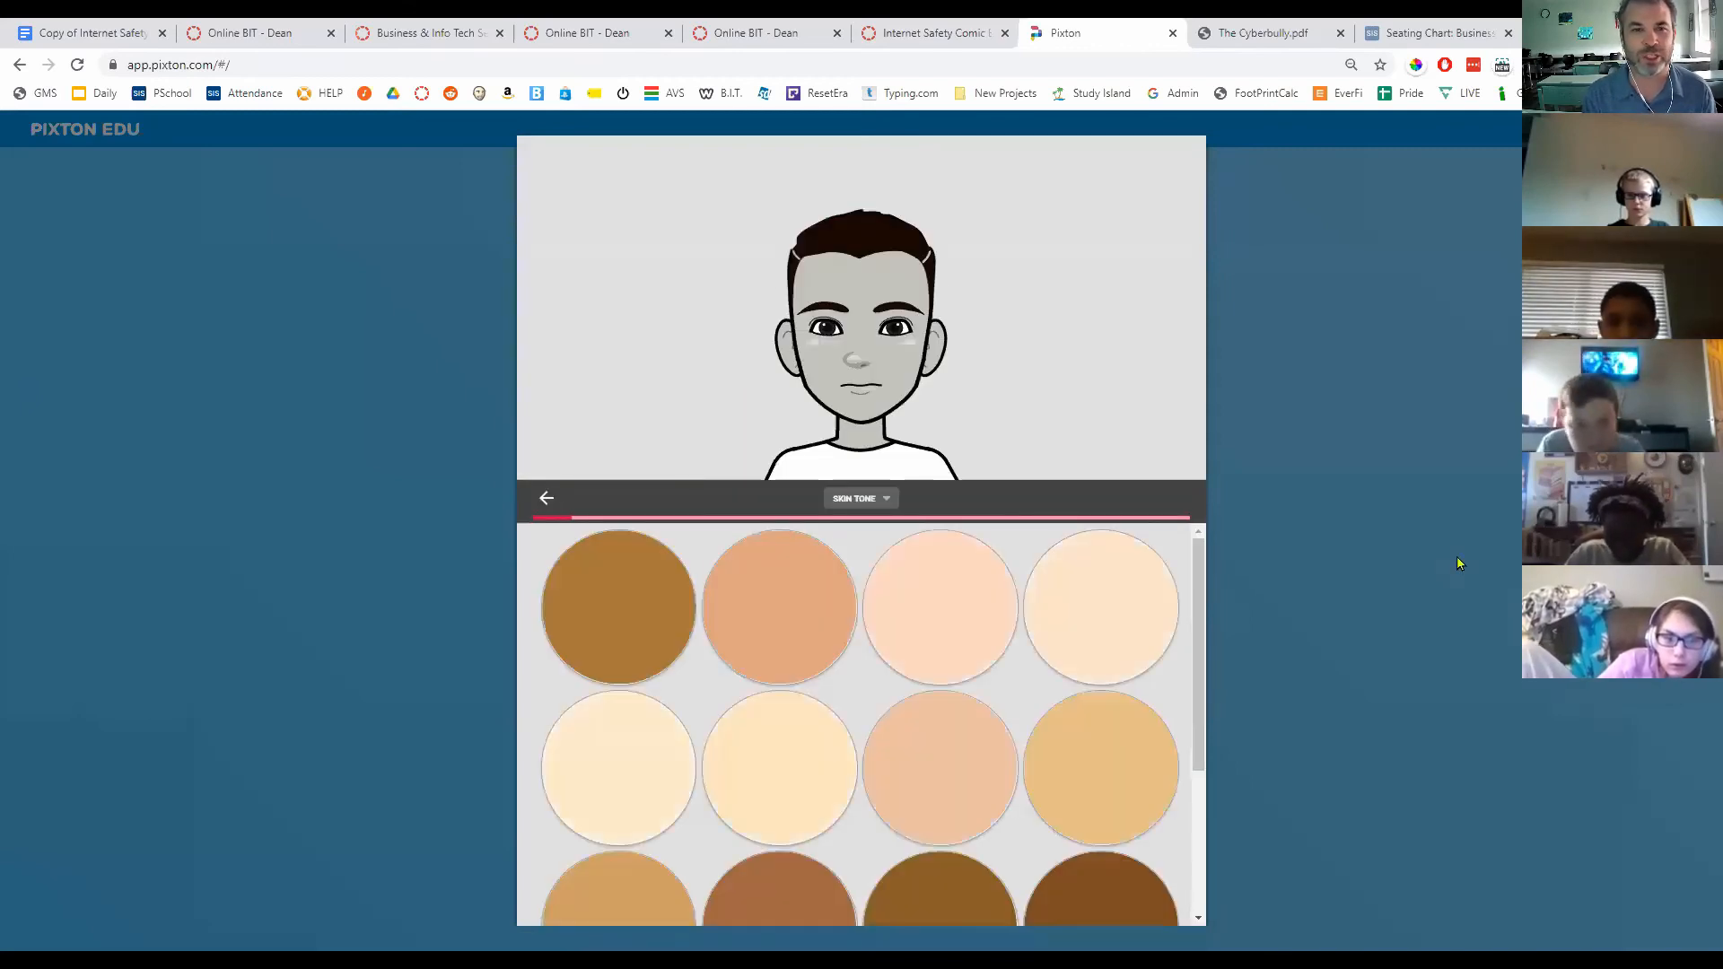
Step: Give the avatar a light tan skin tone and dark grey hair
{"action": "left_click", "coordinate": [941, 780]}
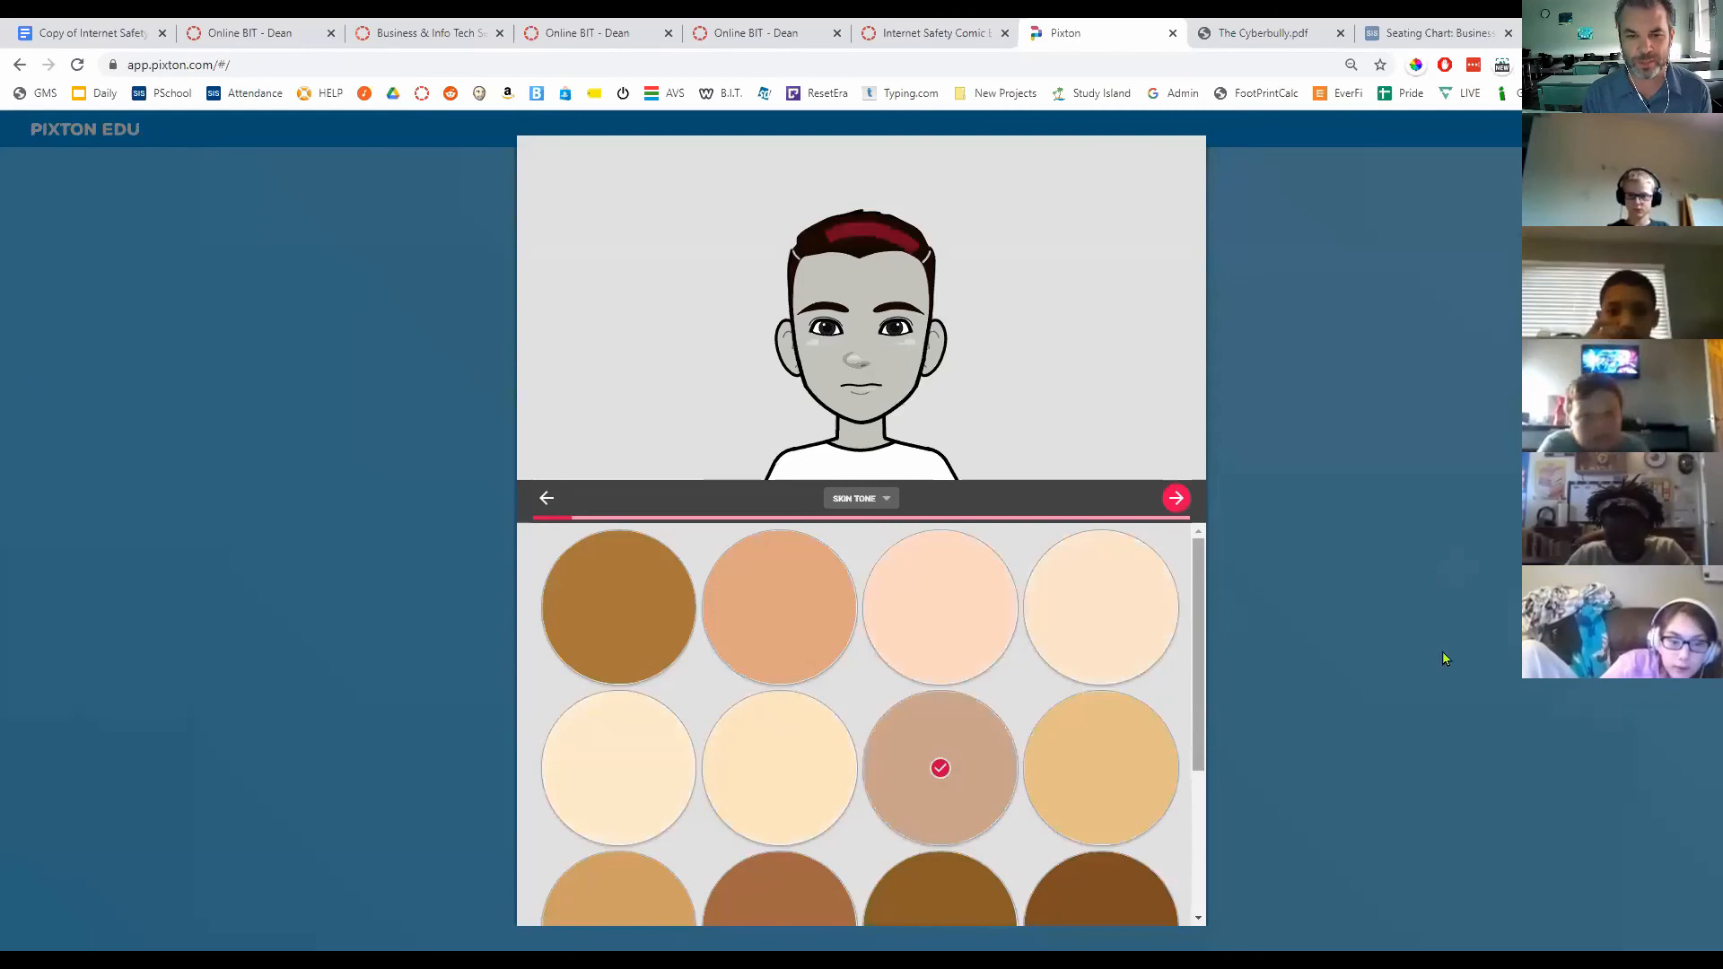
{"action": "left_click", "coordinate": [1177, 498]}
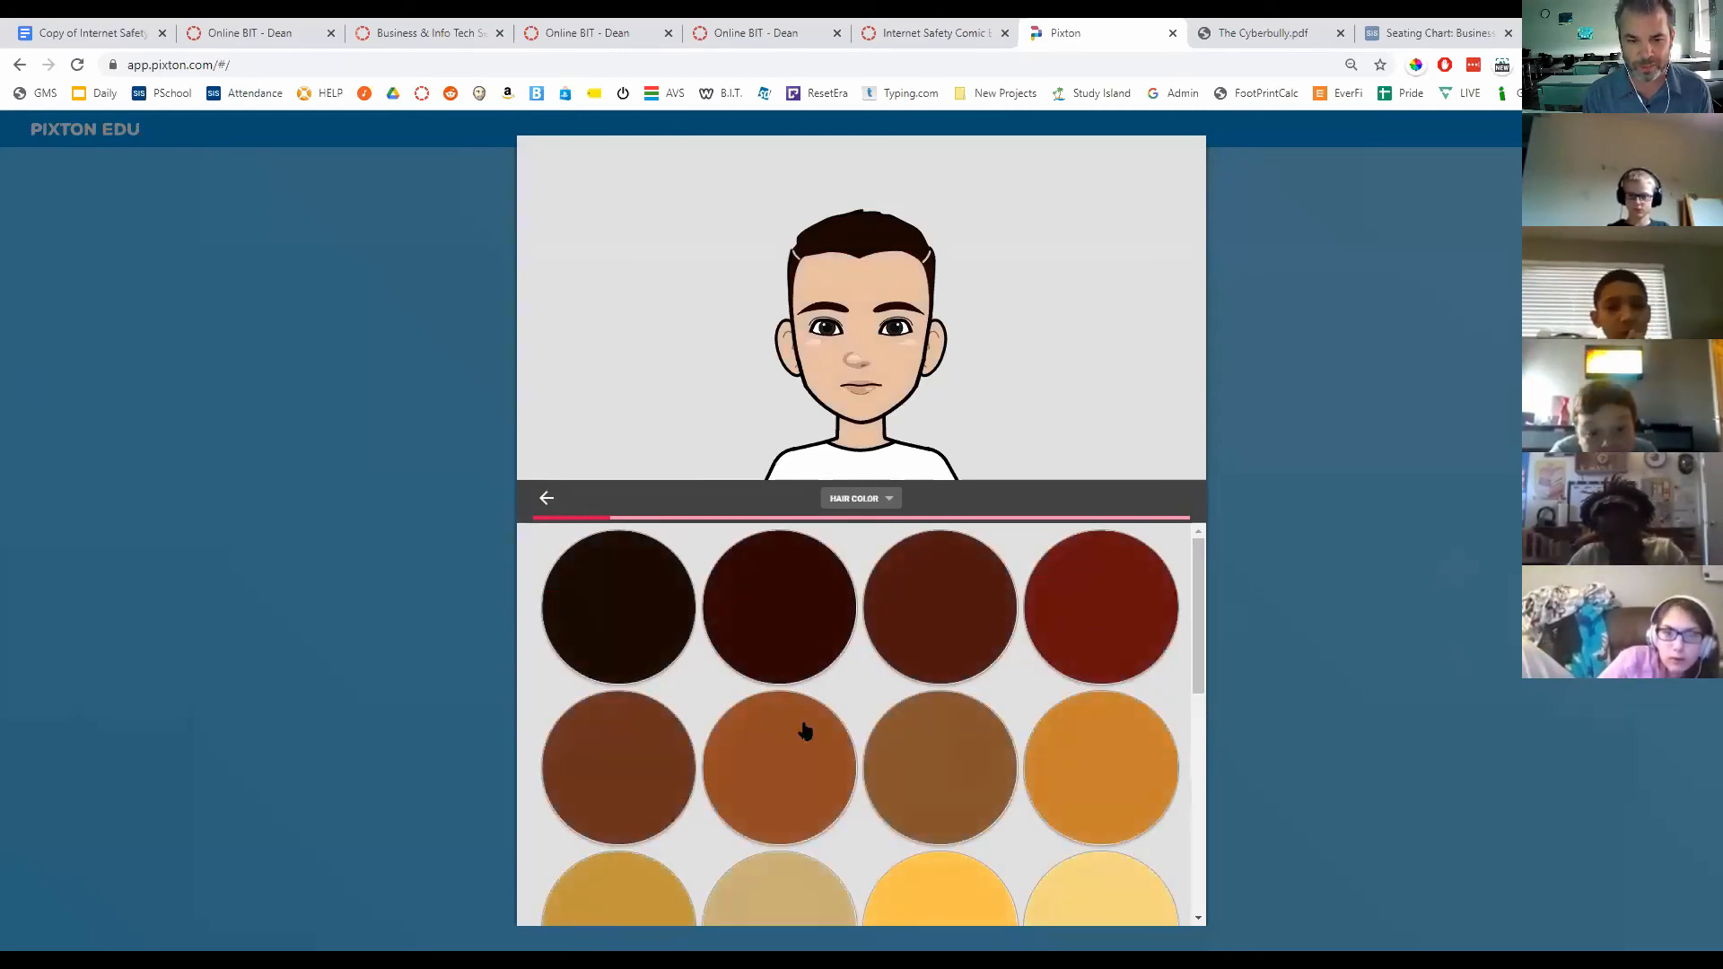
{"action": "scroll", "coordinate": [780, 732], "scroll_direction": "down", "scroll_amount": 5}
{"action": "left_click", "coordinate": [774, 662]}
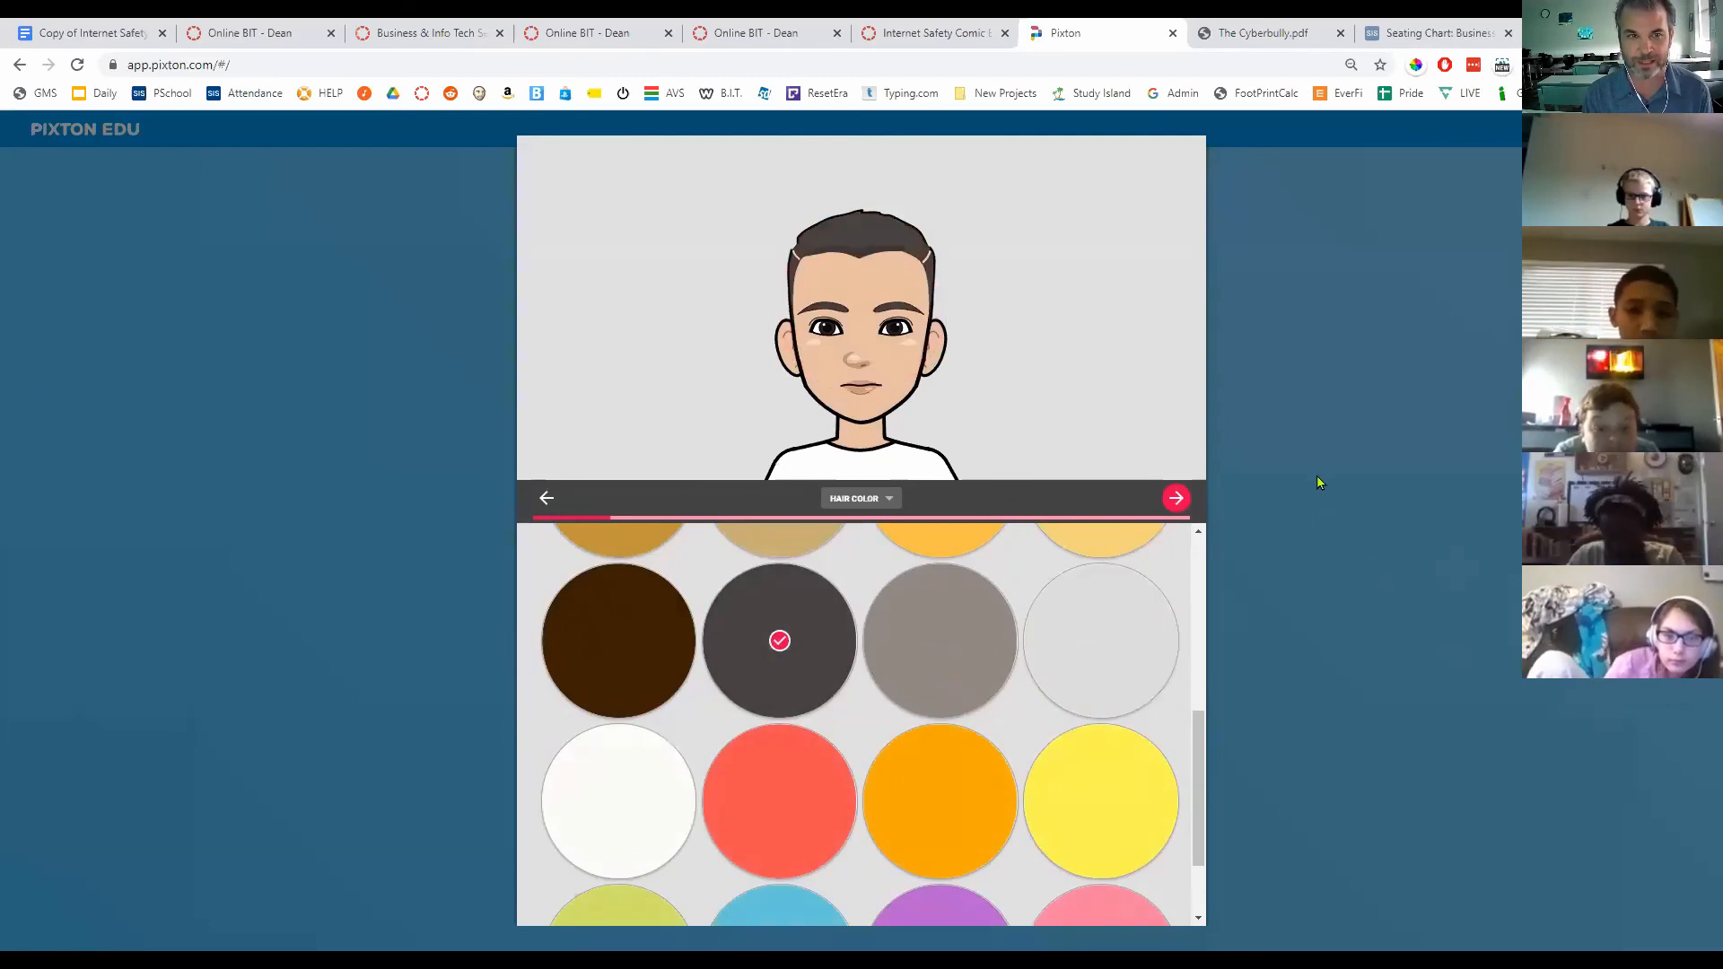
{"action": "left_click", "coordinate": [1177, 499]}
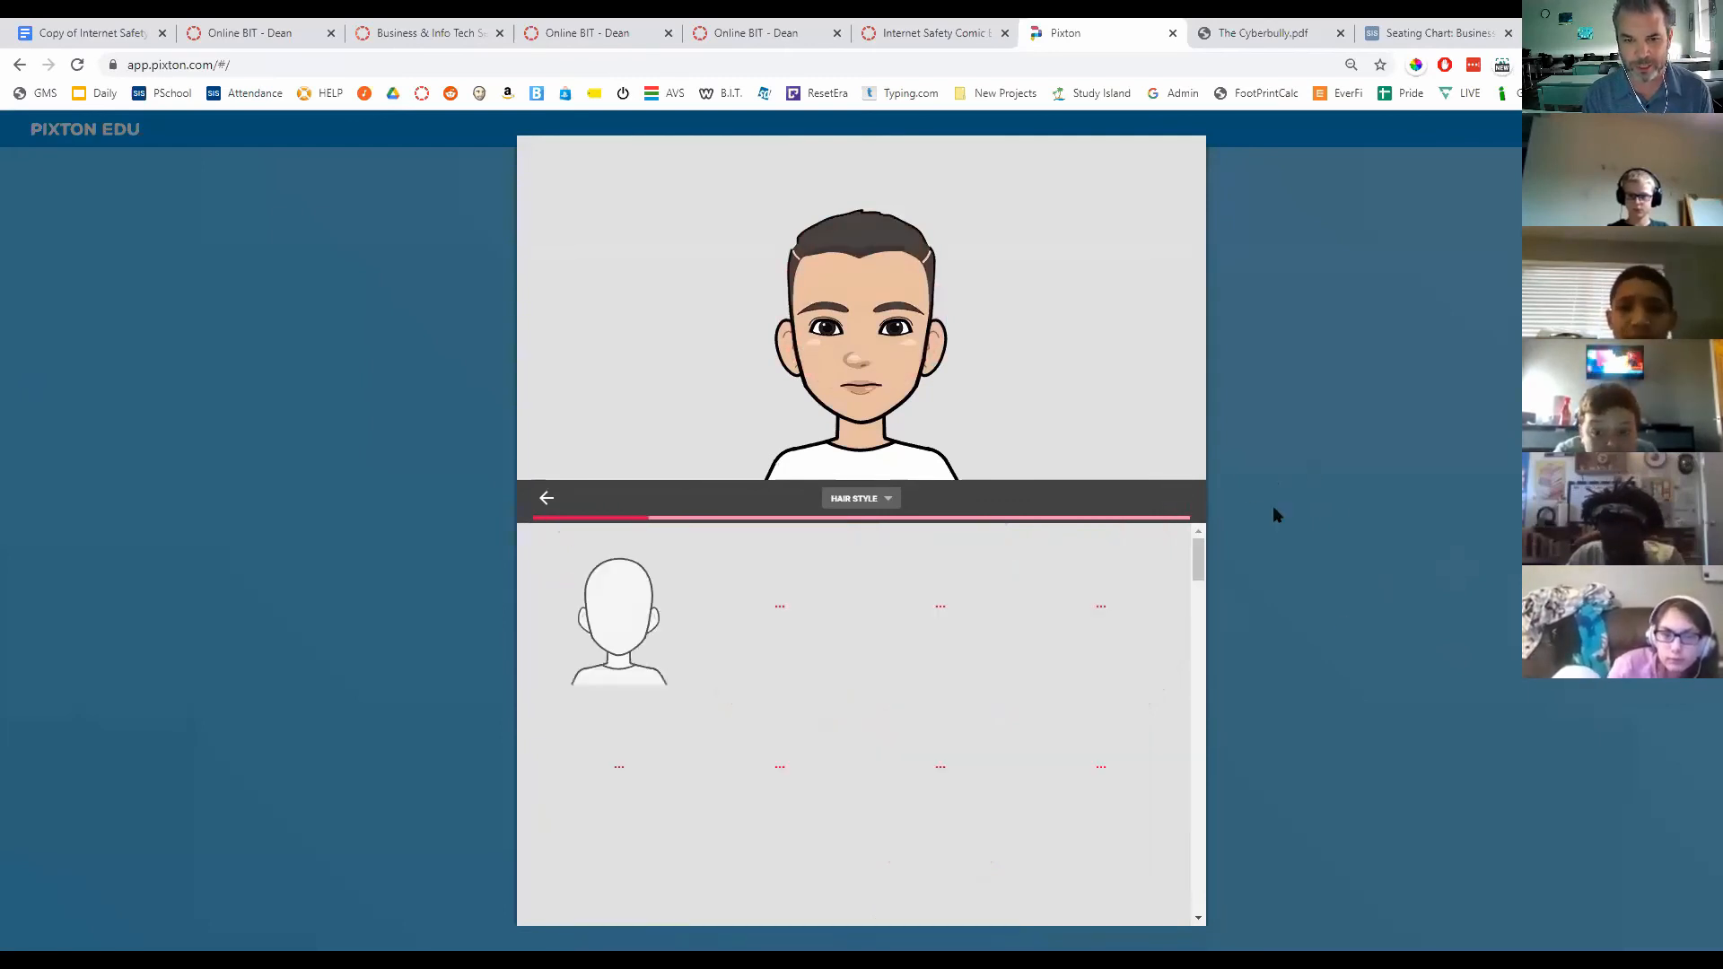
Step: Choose the short, spiky-topped hair style for the avatar and continue to the eye shape
{"action": "scroll", "coordinate": [717, 704], "scroll_direction": "down", "scroll_amount": 1}
{"action": "left_click", "coordinate": [635, 820]}
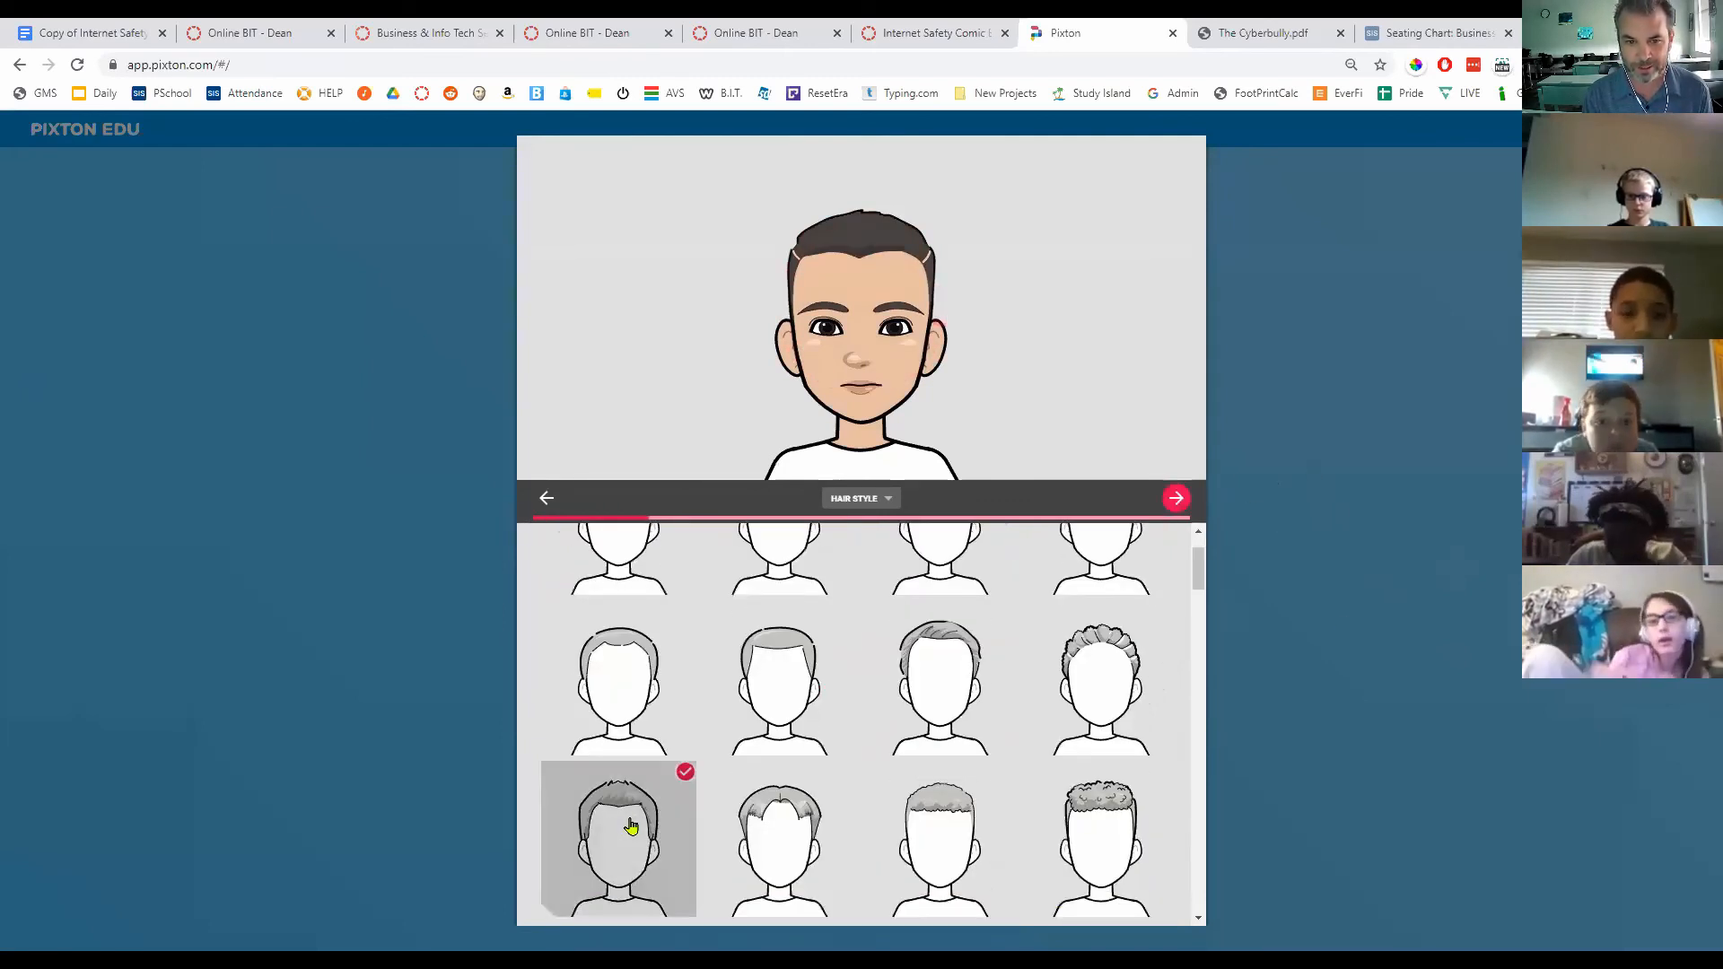
{"action": "left_click", "coordinate": [1176, 499]}
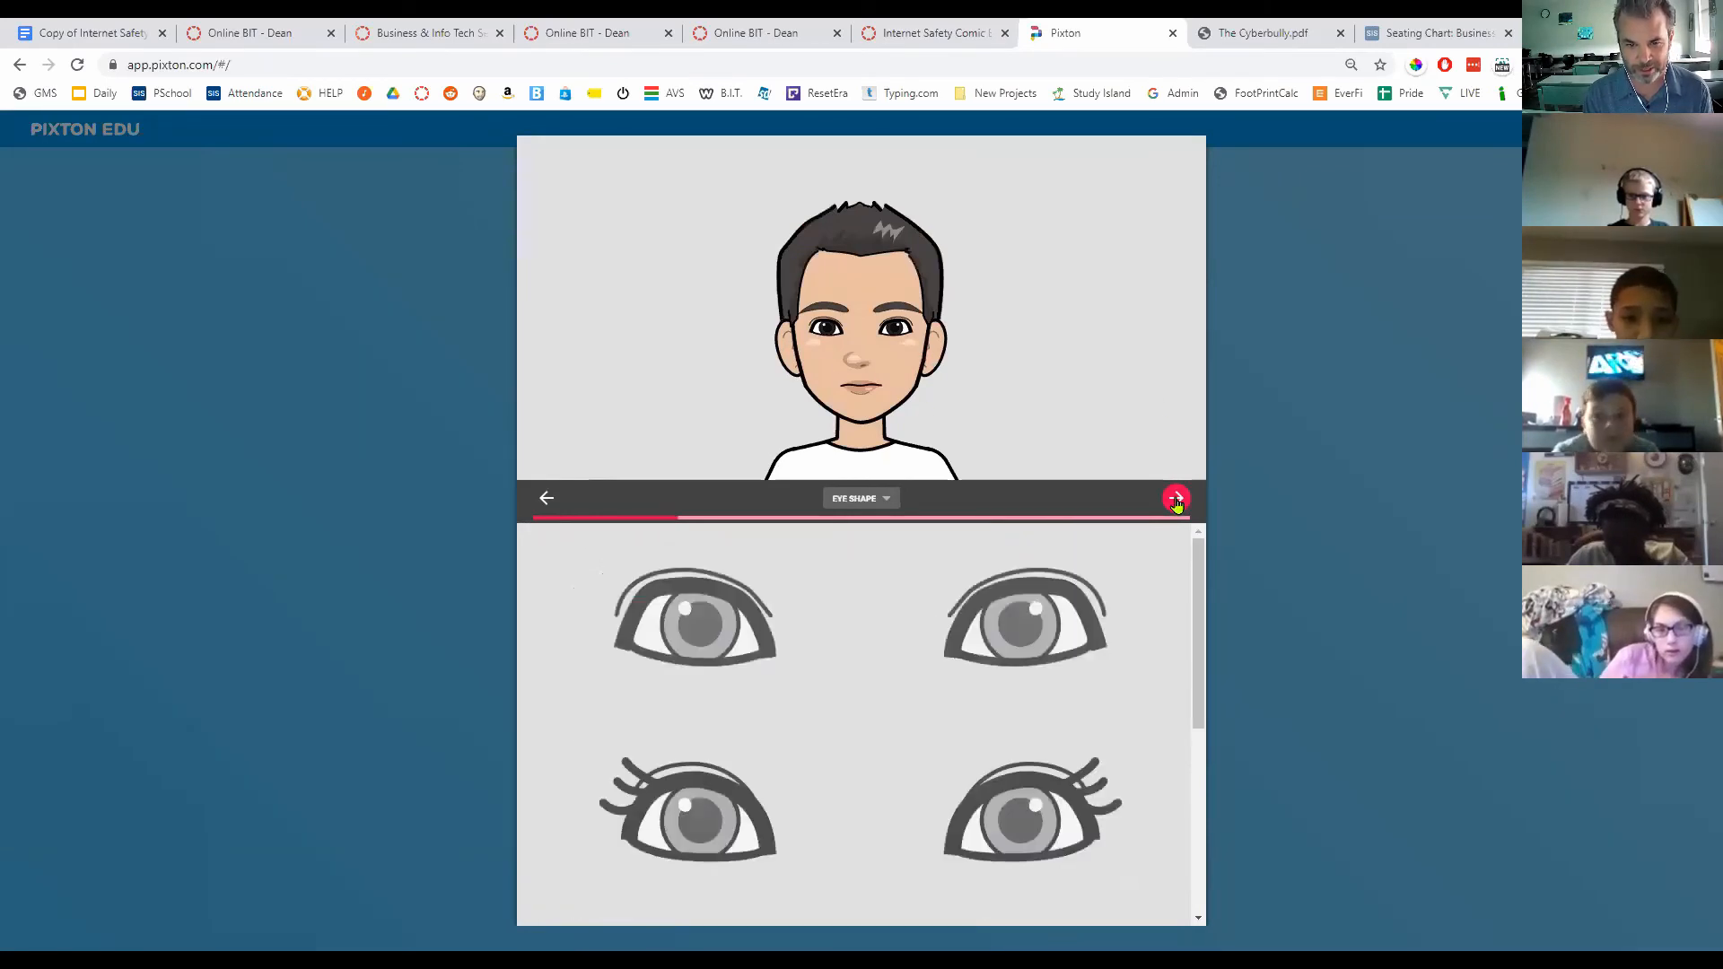
Step: Compare several eye shapes on the avatar and settle on one without lashes
{"action": "left_click", "coordinate": [1059, 595]}
{"action": "left_click", "coordinate": [1019, 745]}
{"action": "scroll", "coordinate": [962, 532], "scroll_direction": "down", "scroll_amount": 3}
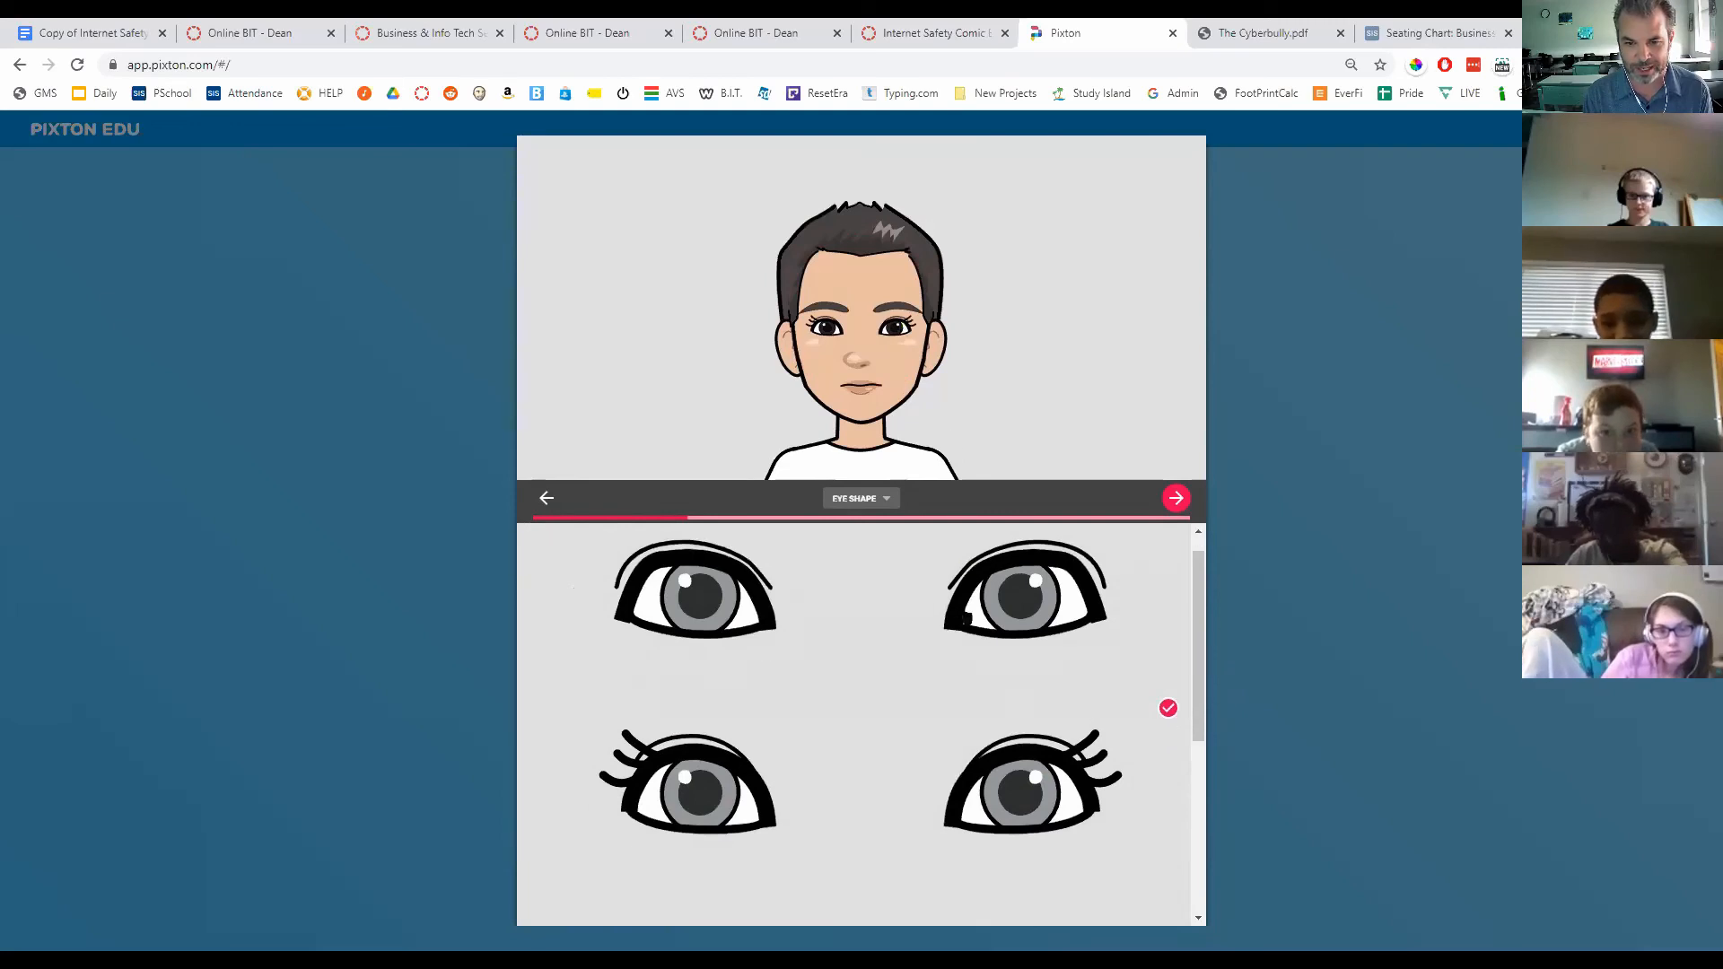
{"action": "left_click", "coordinate": [1020, 654]}
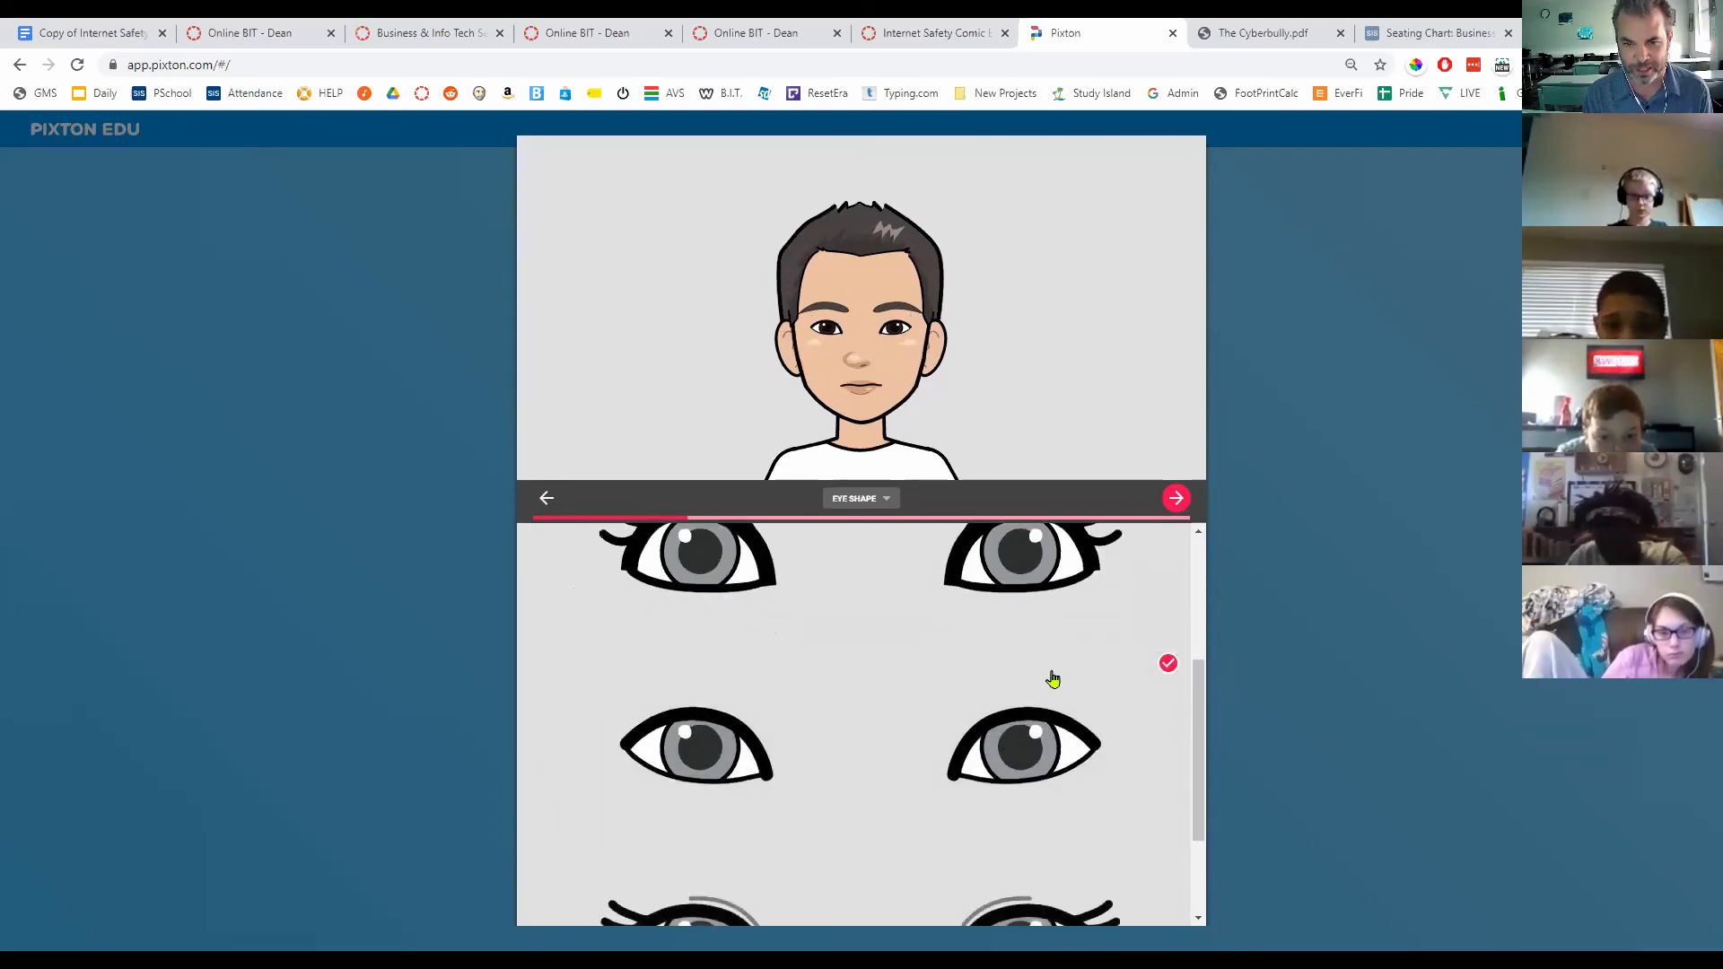
{"action": "scroll", "coordinate": [1050, 679], "scroll_direction": "up", "scroll_amount": 3}
{"action": "left_click", "coordinate": [1039, 629]}
{"action": "left_click", "coordinate": [1177, 498]}
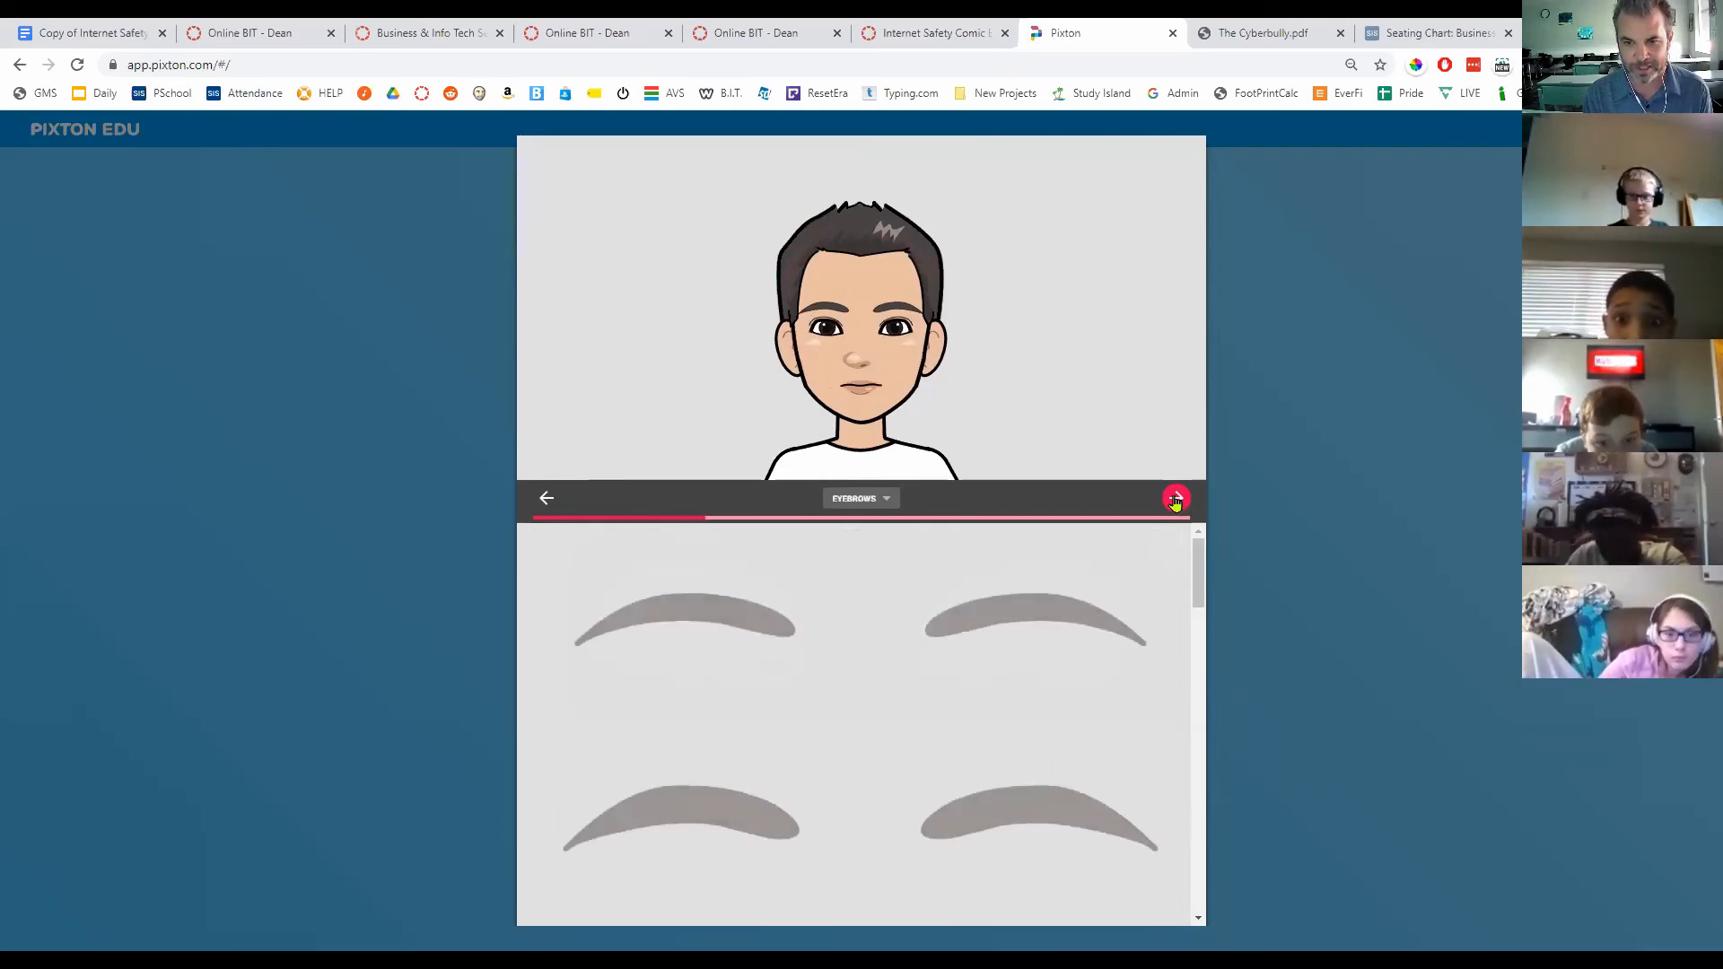
Step: Give the avatar thick, angular eyebrows and olive green eyes
{"action": "scroll", "coordinate": [990, 631], "scroll_direction": "down", "scroll_amount": 3}
{"action": "left_click", "coordinate": [986, 682]}
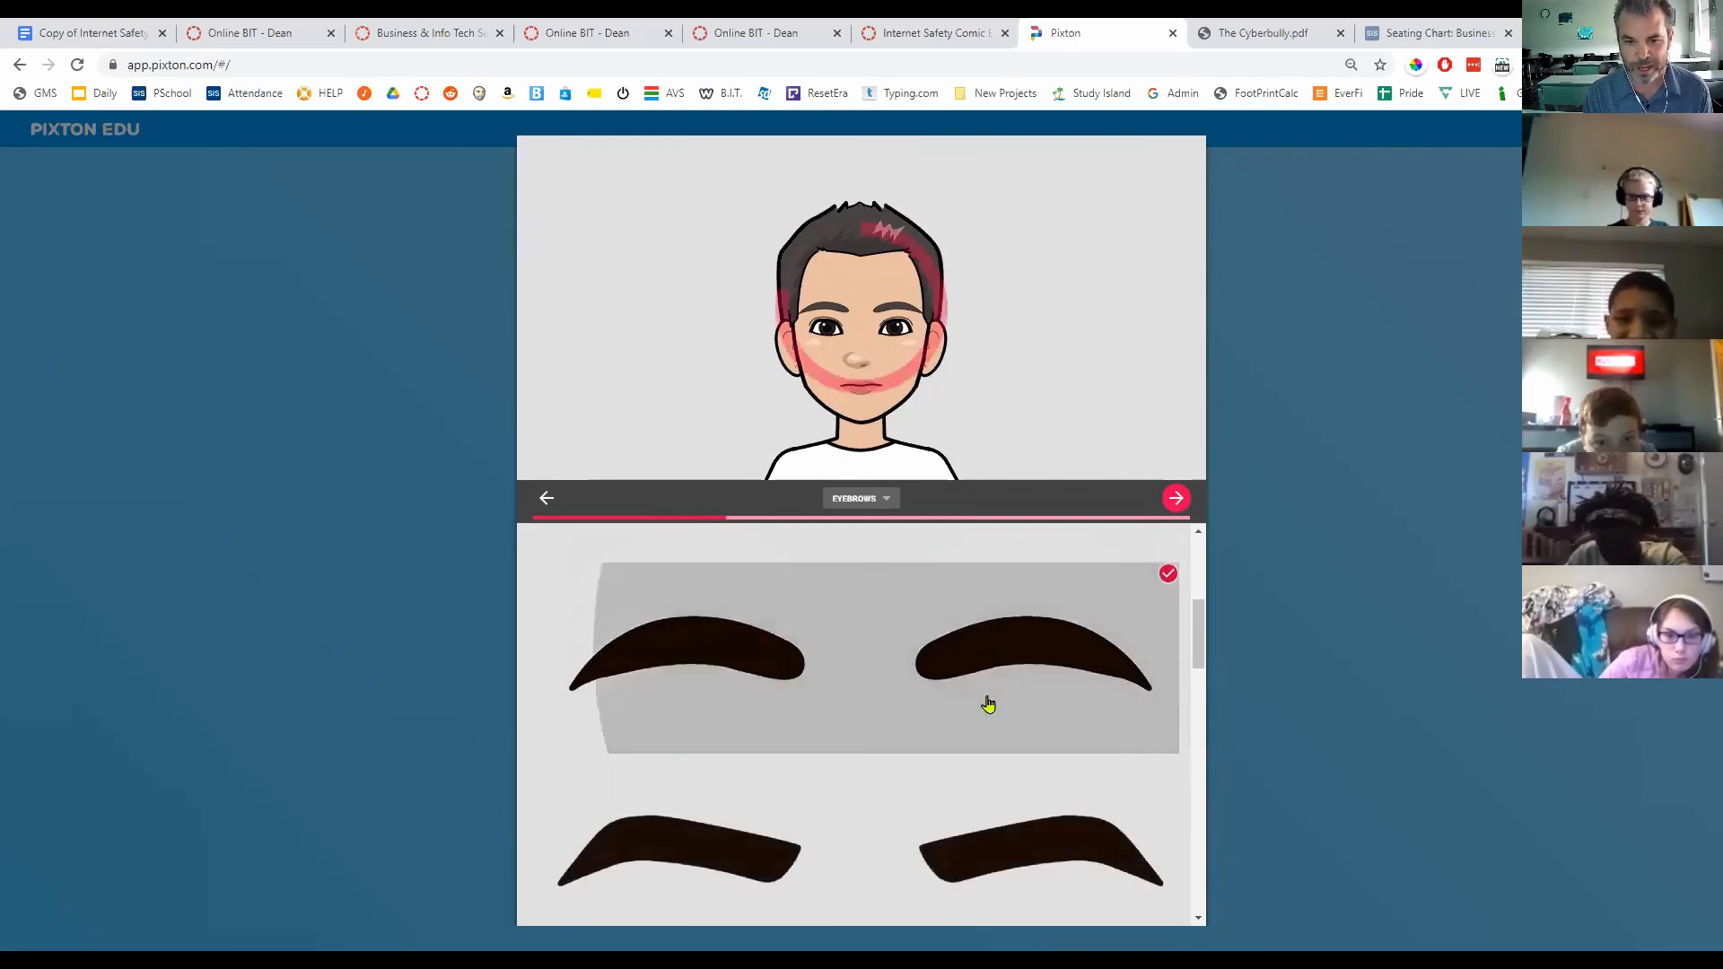
{"action": "left_click", "coordinate": [996, 850]}
{"action": "scroll", "coordinate": [1007, 644], "scroll_direction": "down", "scroll_amount": 3}
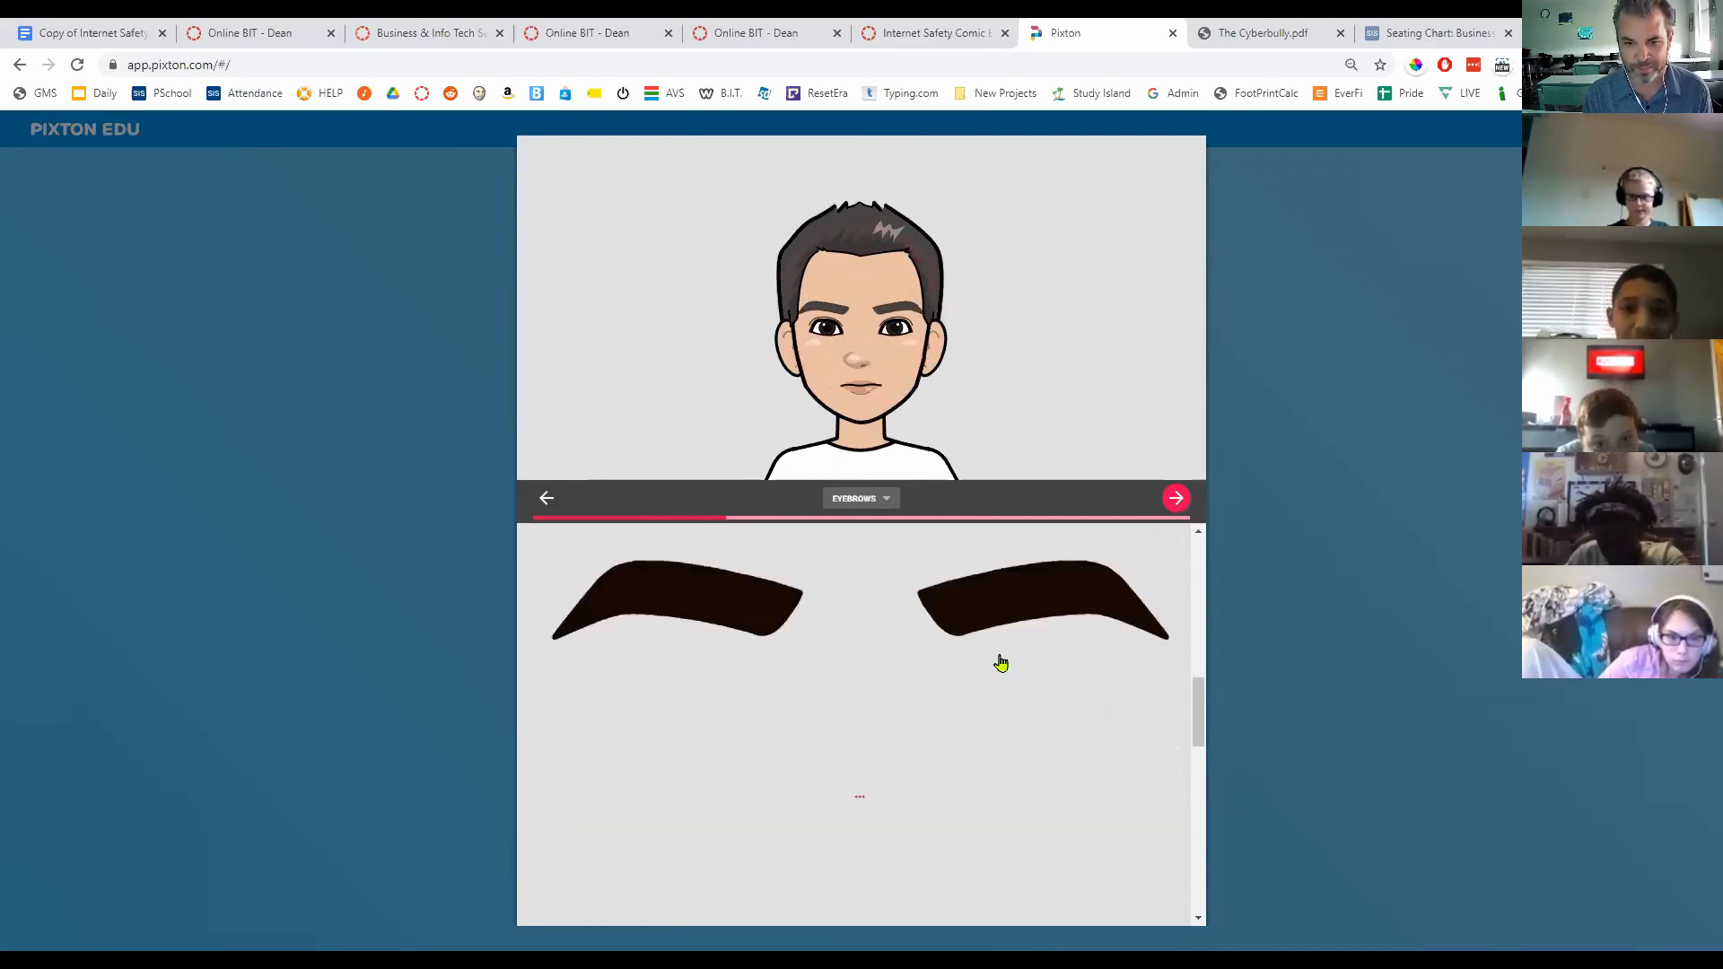
{"action": "left_click", "coordinate": [1008, 608]}
{"action": "left_click", "coordinate": [1176, 499]}
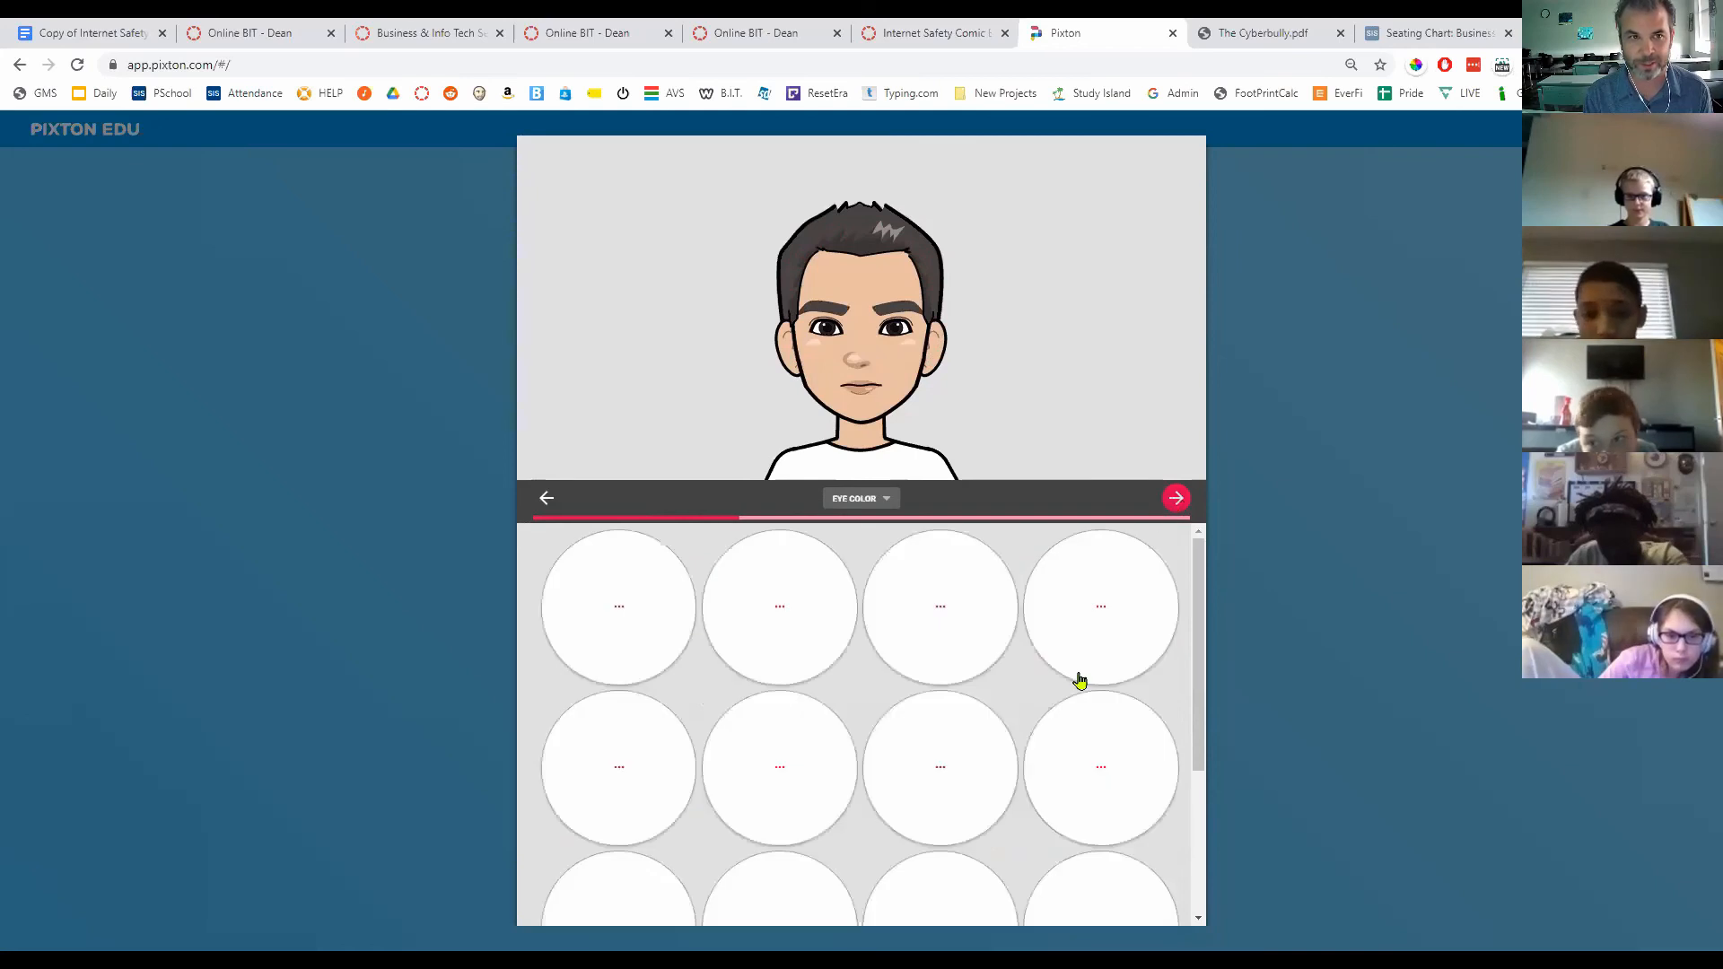
{"action": "scroll", "coordinate": [982, 709], "scroll_direction": "down", "scroll_amount": 2}
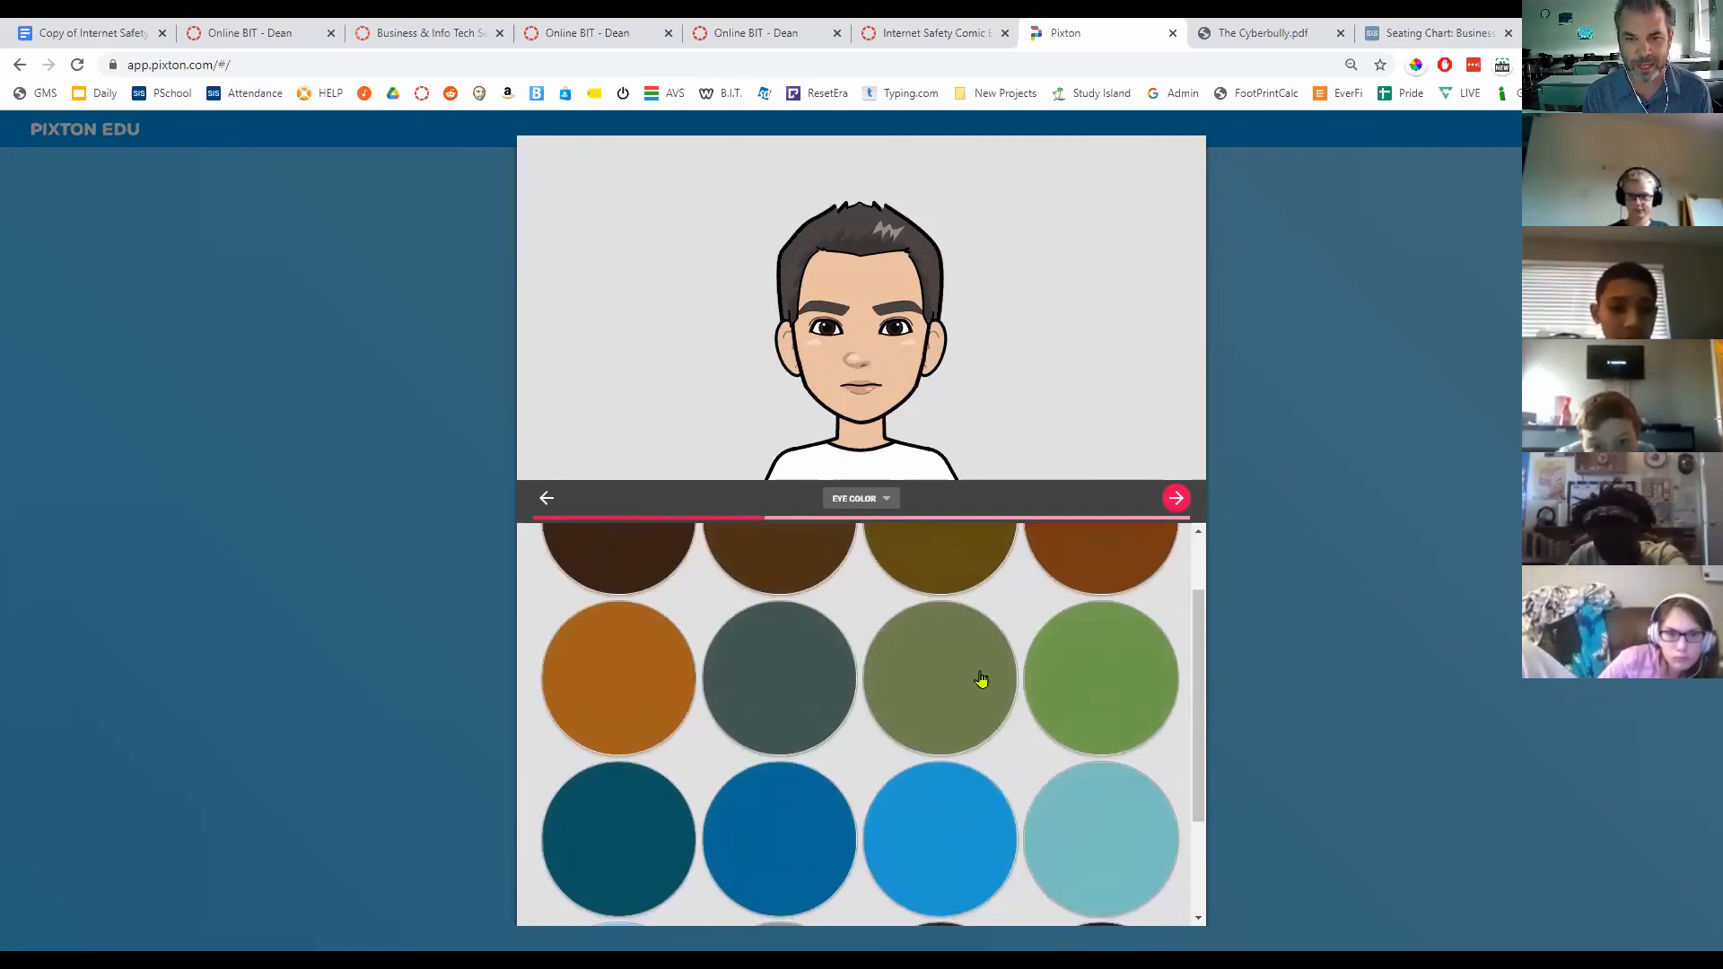
{"action": "left_click", "coordinate": [970, 662]}
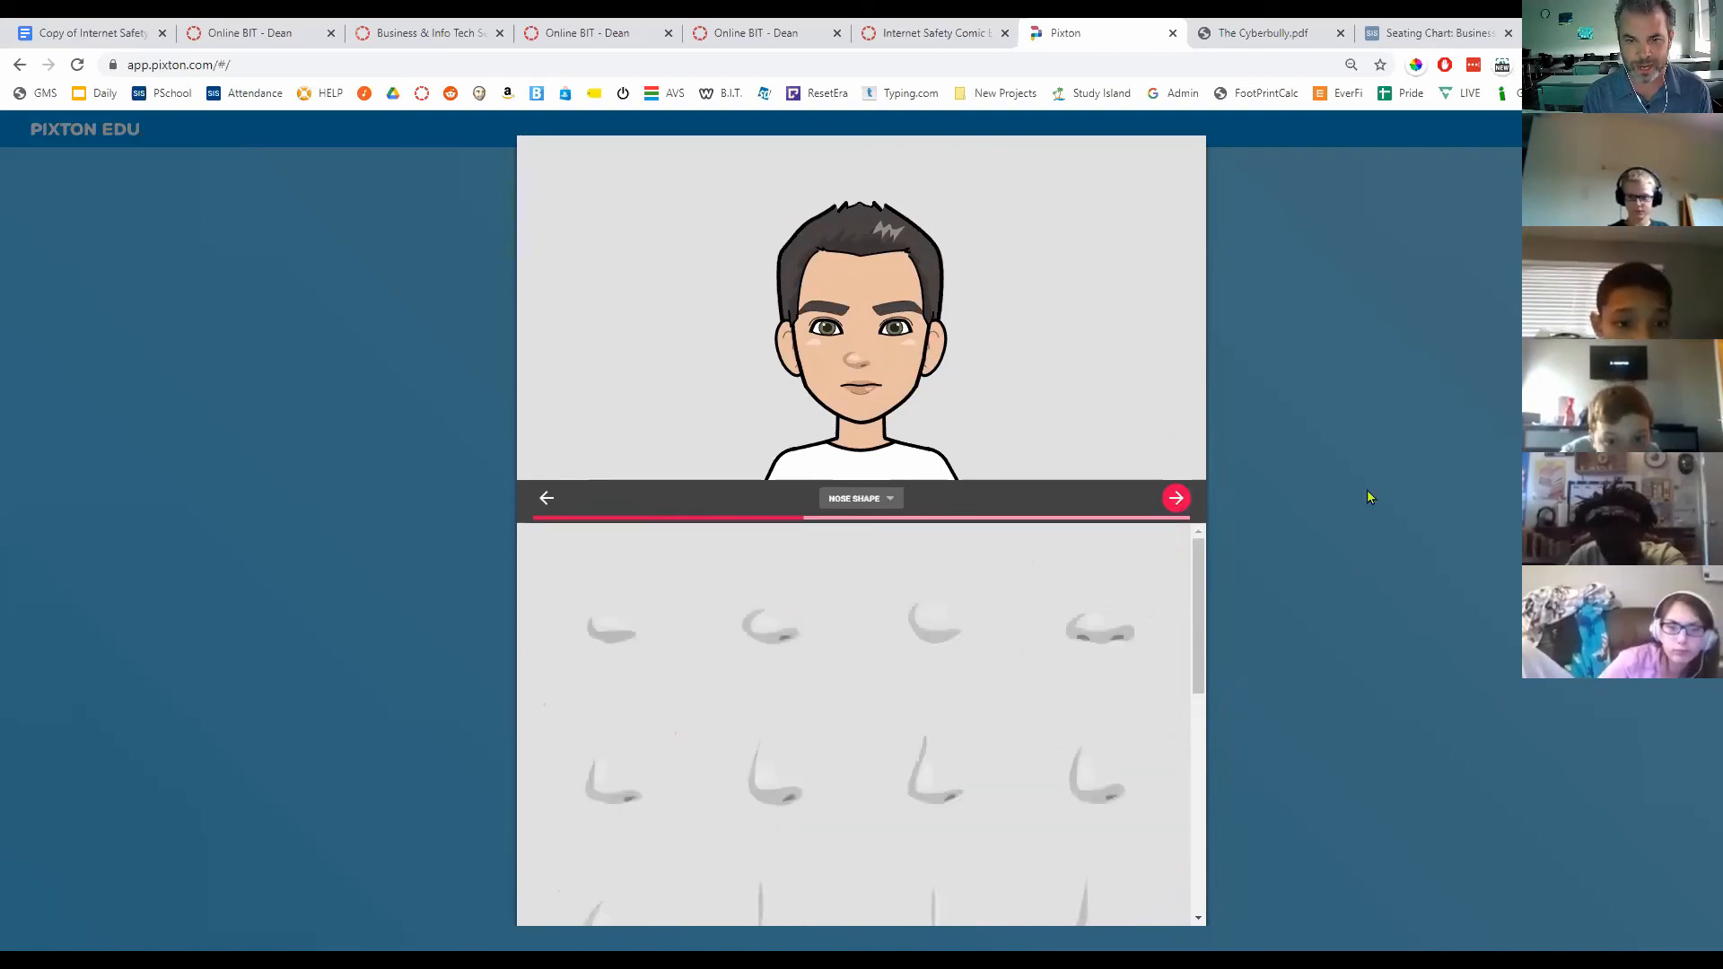
Step: Compare several nose shapes and keep the first one in the second row, with a short bridge line
{"action": "left_click", "coordinate": [603, 785]}
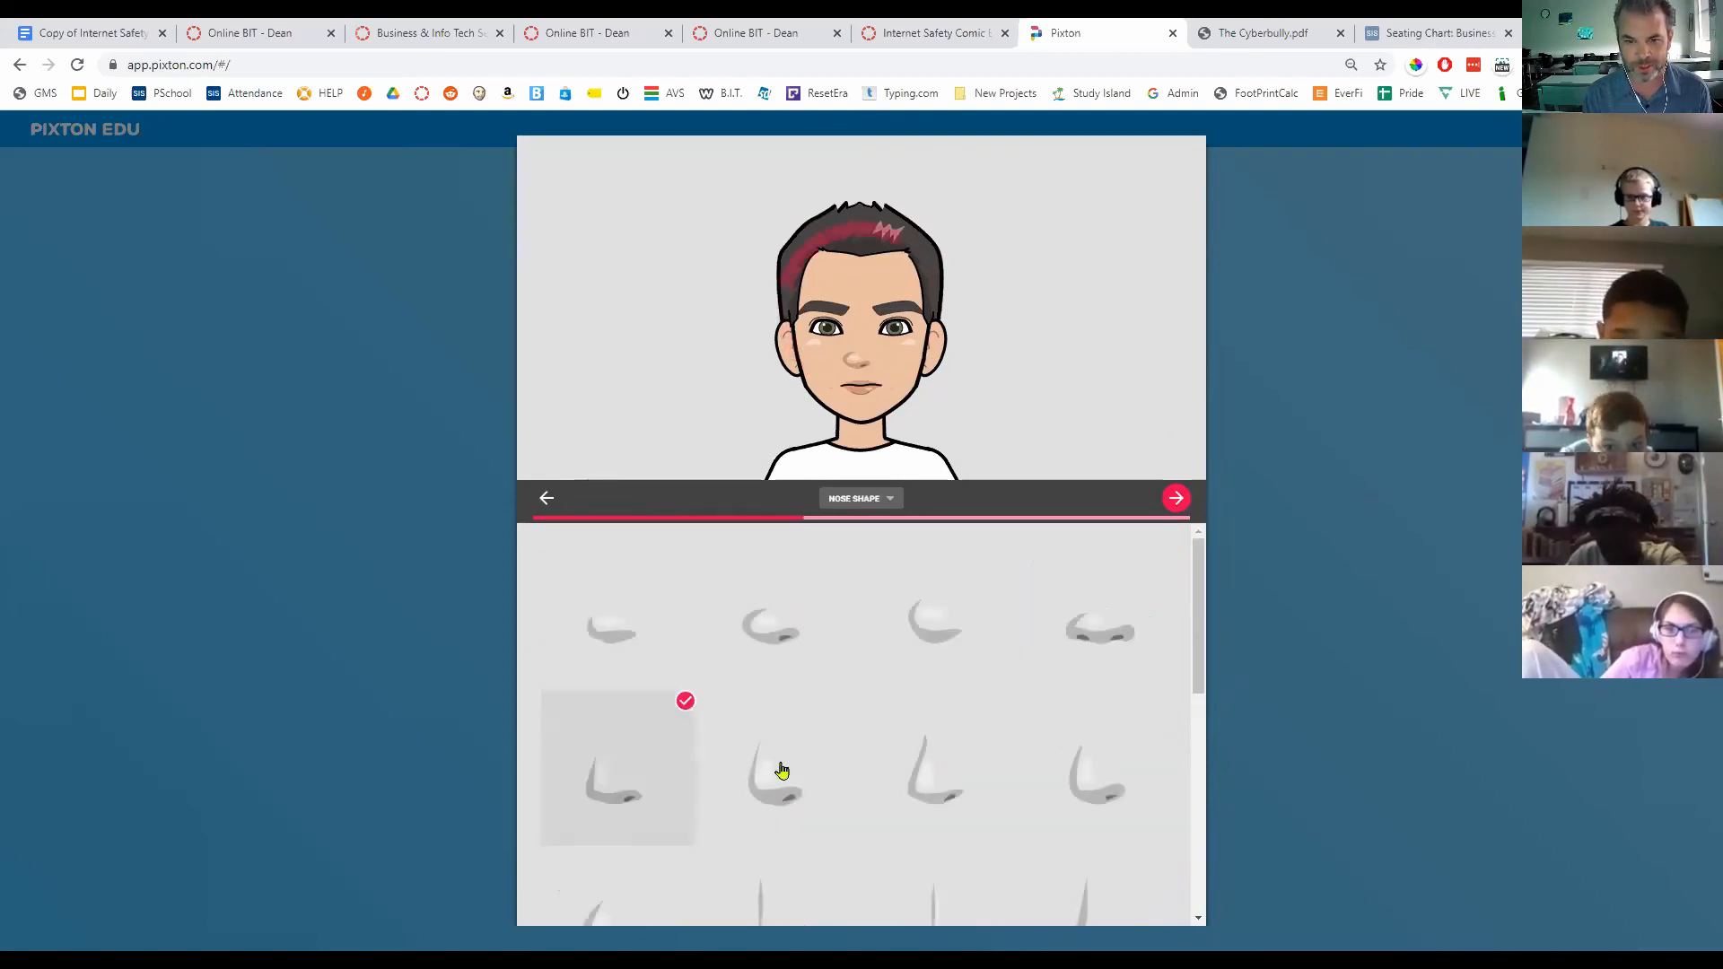
{"action": "left_click", "coordinate": [933, 618]}
{"action": "left_click", "coordinate": [1109, 650]}
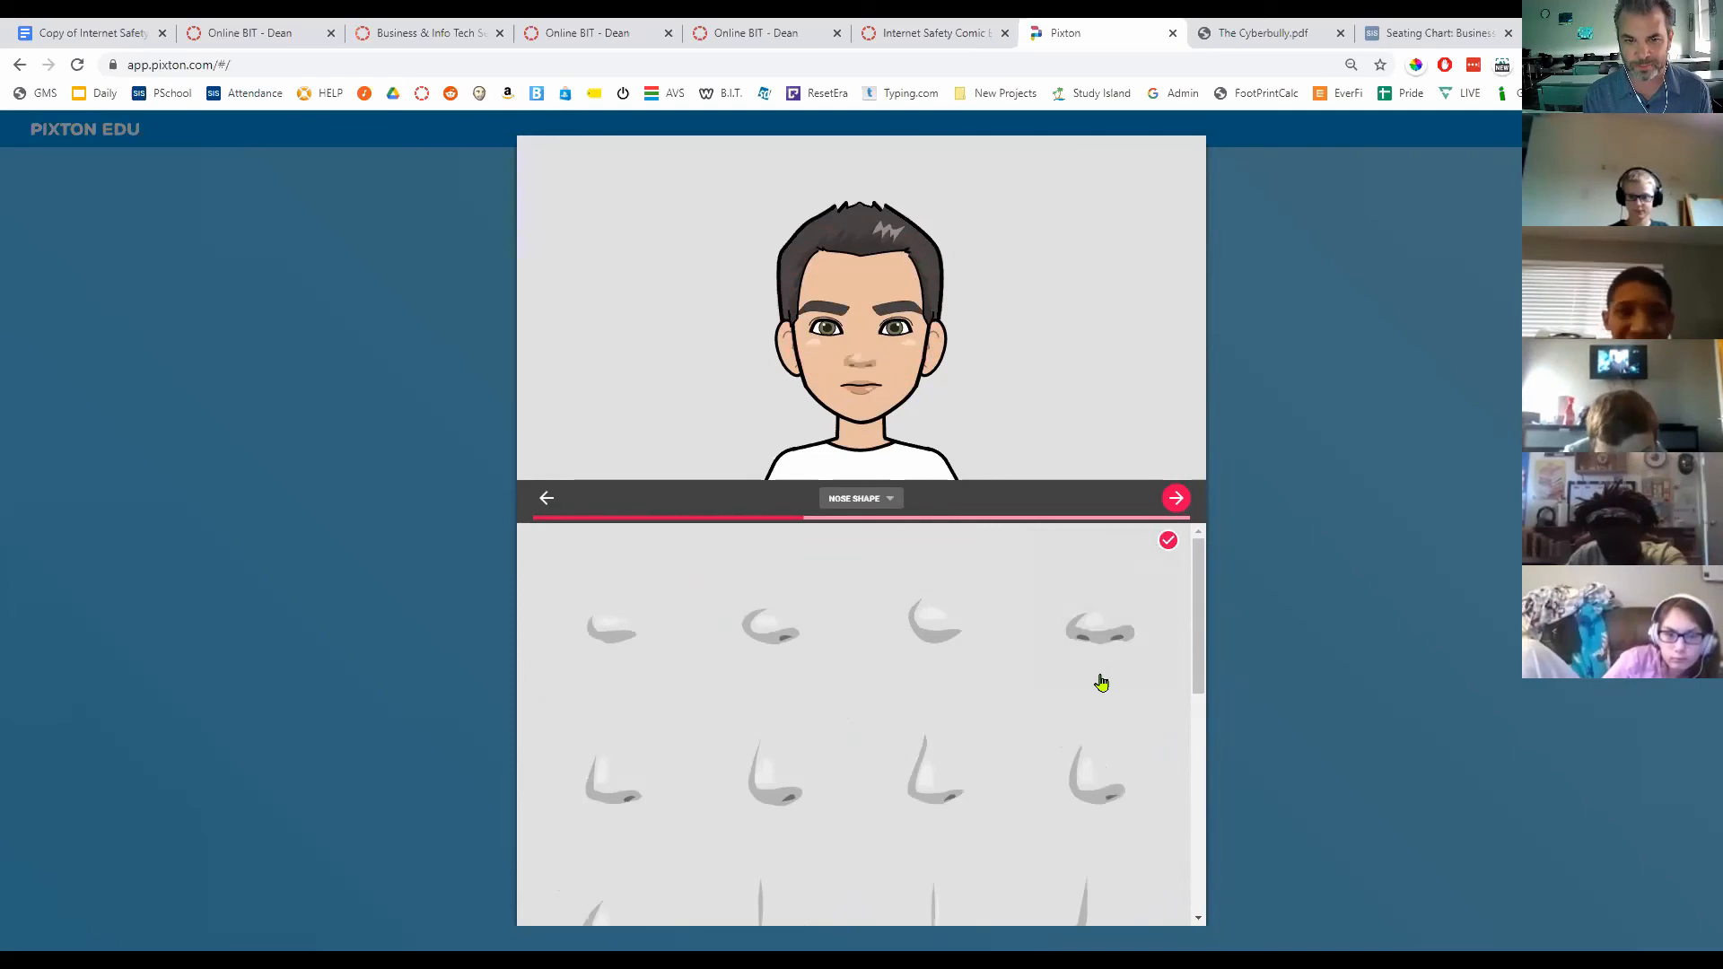
{"action": "left_click", "coordinate": [953, 613]}
{"action": "left_click", "coordinate": [616, 789]}
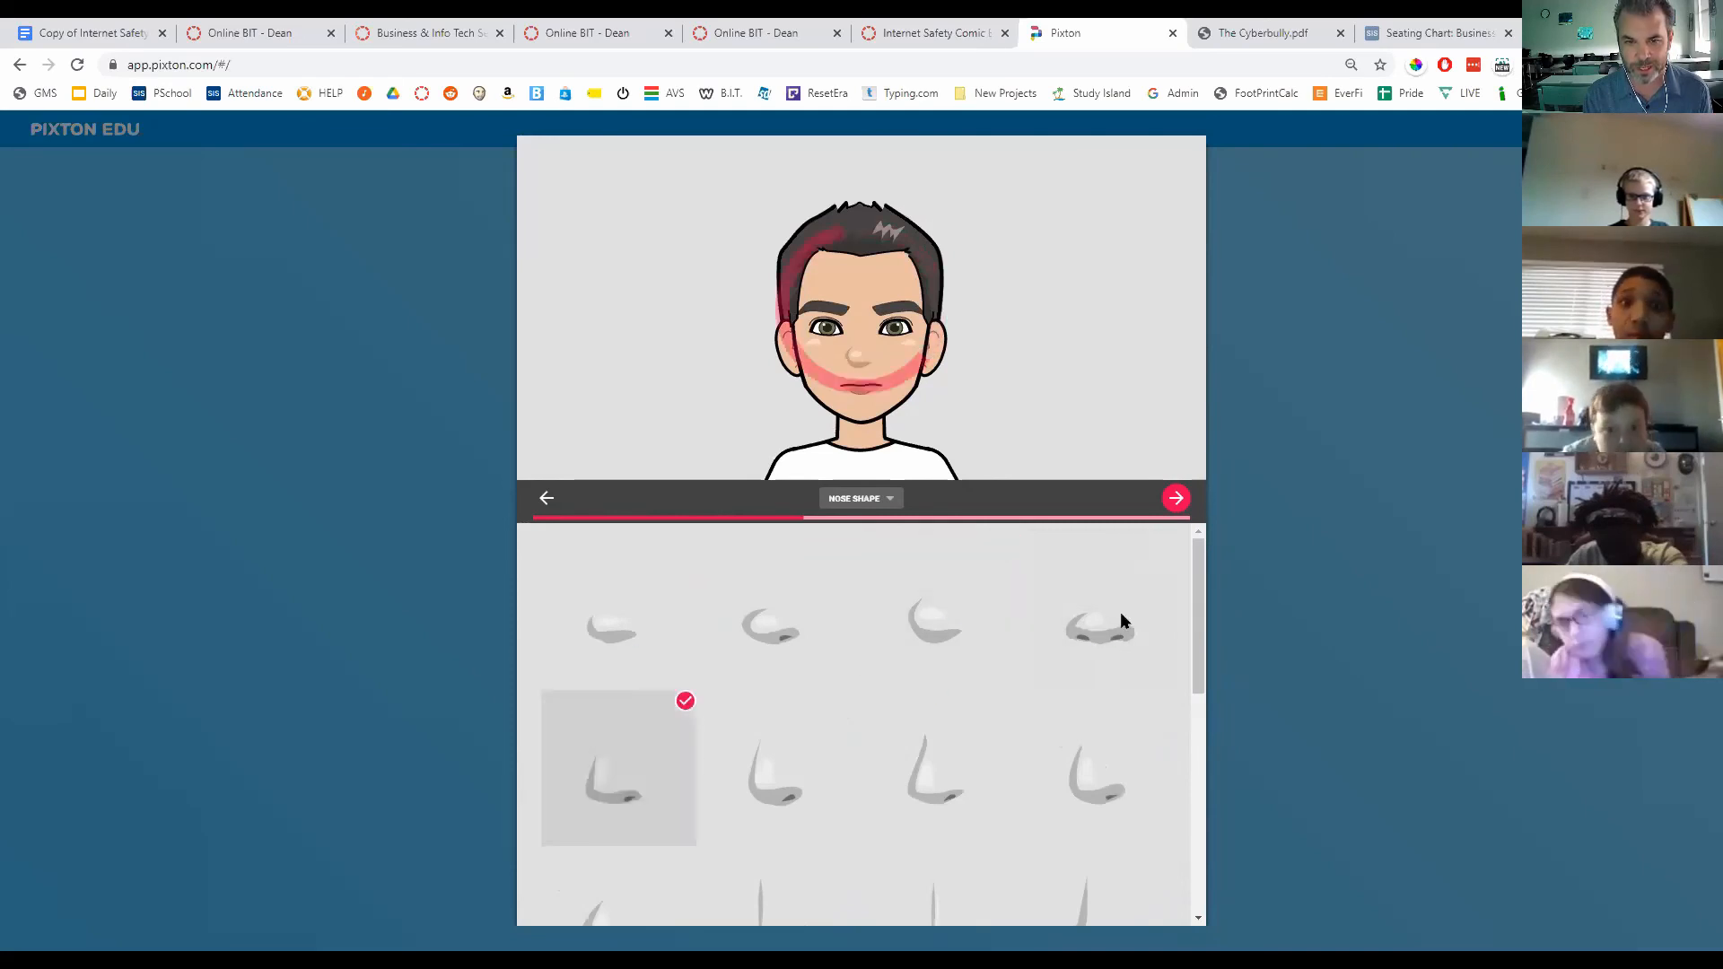
{"action": "left_click", "coordinate": [1187, 501]}
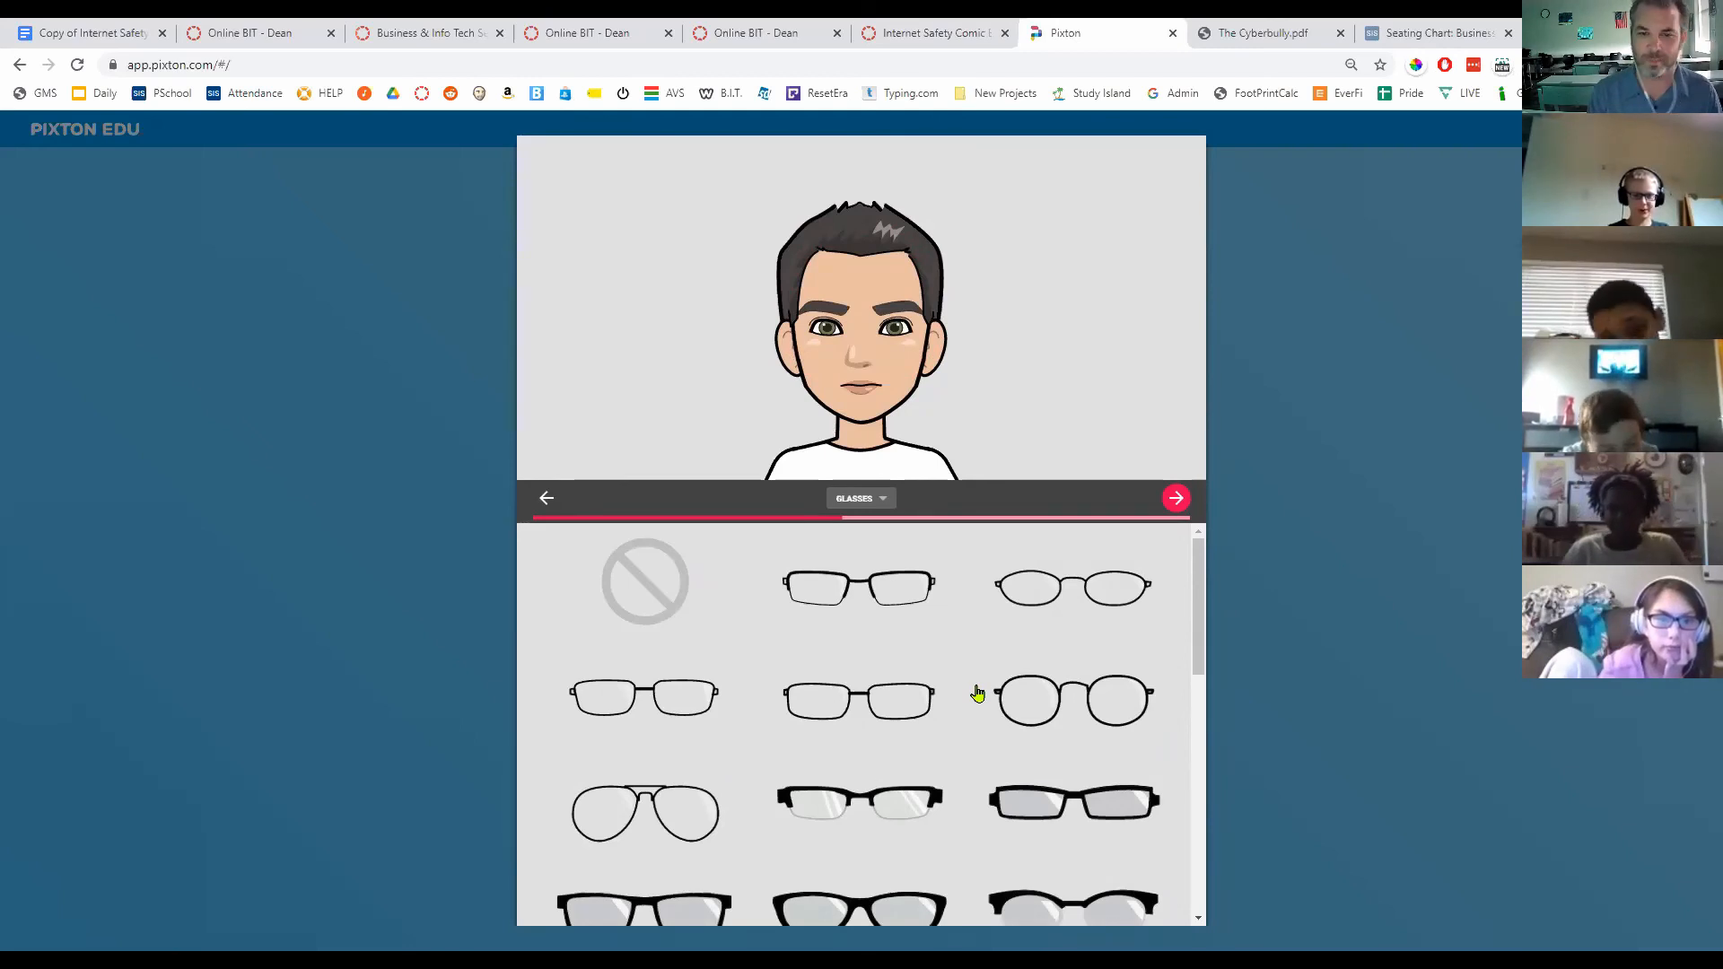
Step: Try thick rectangular glasses in blue on the avatar and return to the no-glasses option
{"action": "left_click", "coordinate": [1113, 803]}
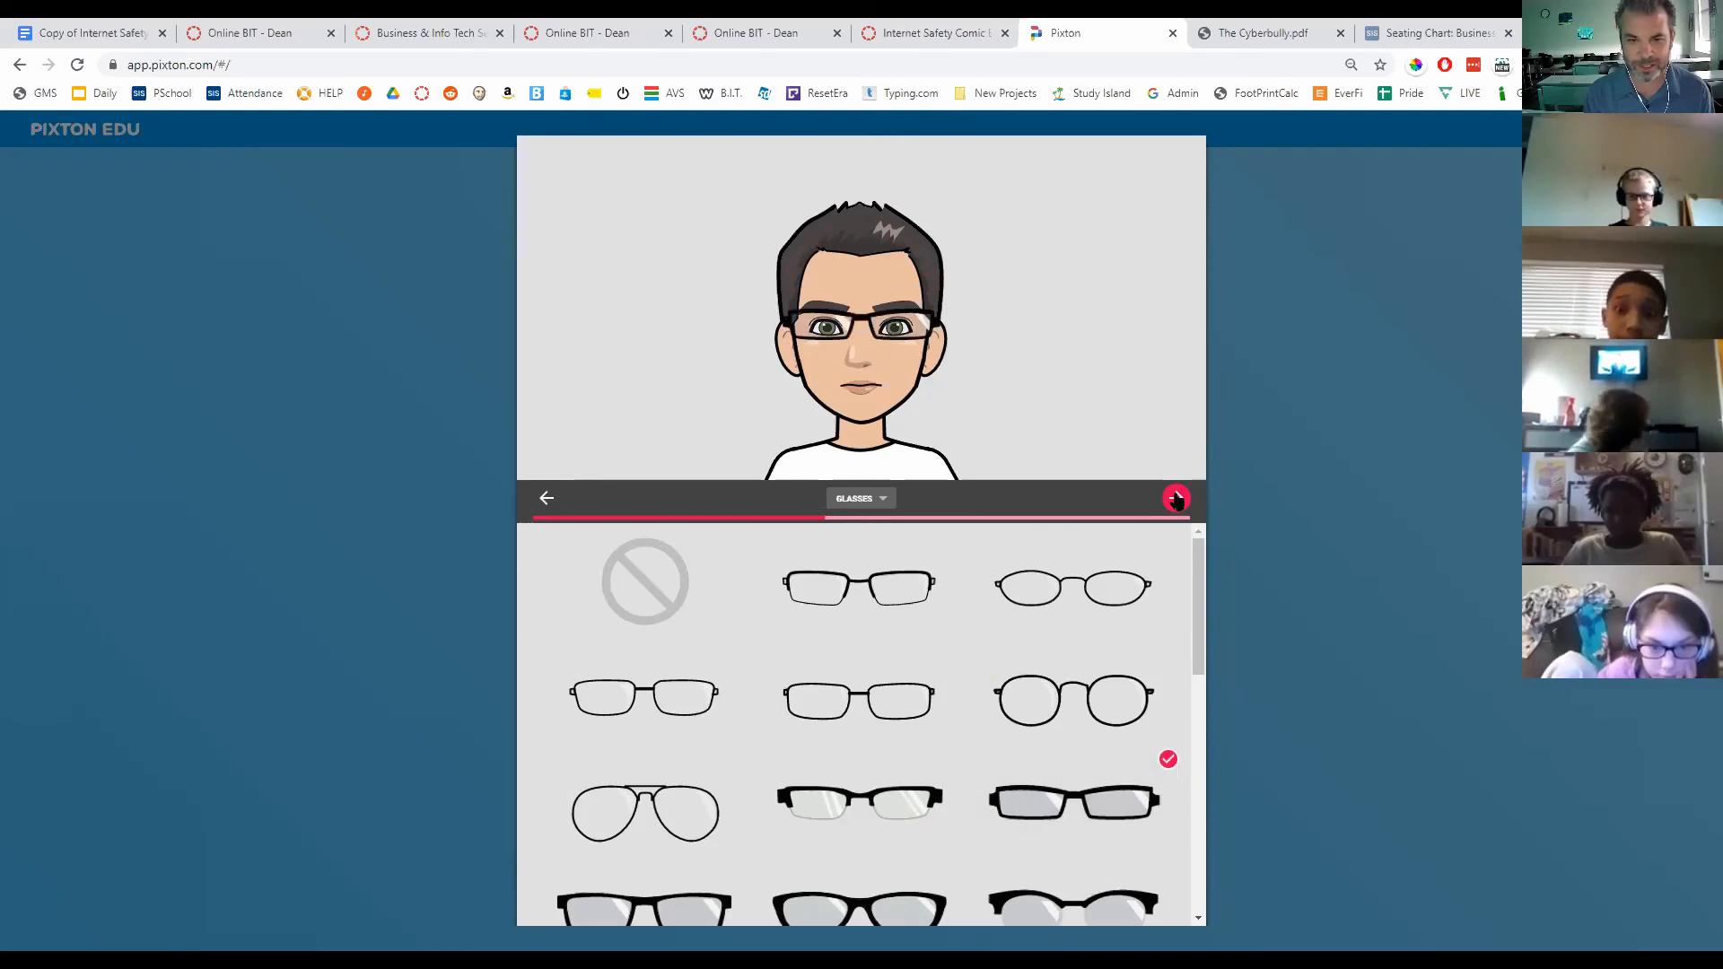
{"action": "left_click", "coordinate": [1176, 500]}
{"action": "left_click", "coordinate": [1102, 770]}
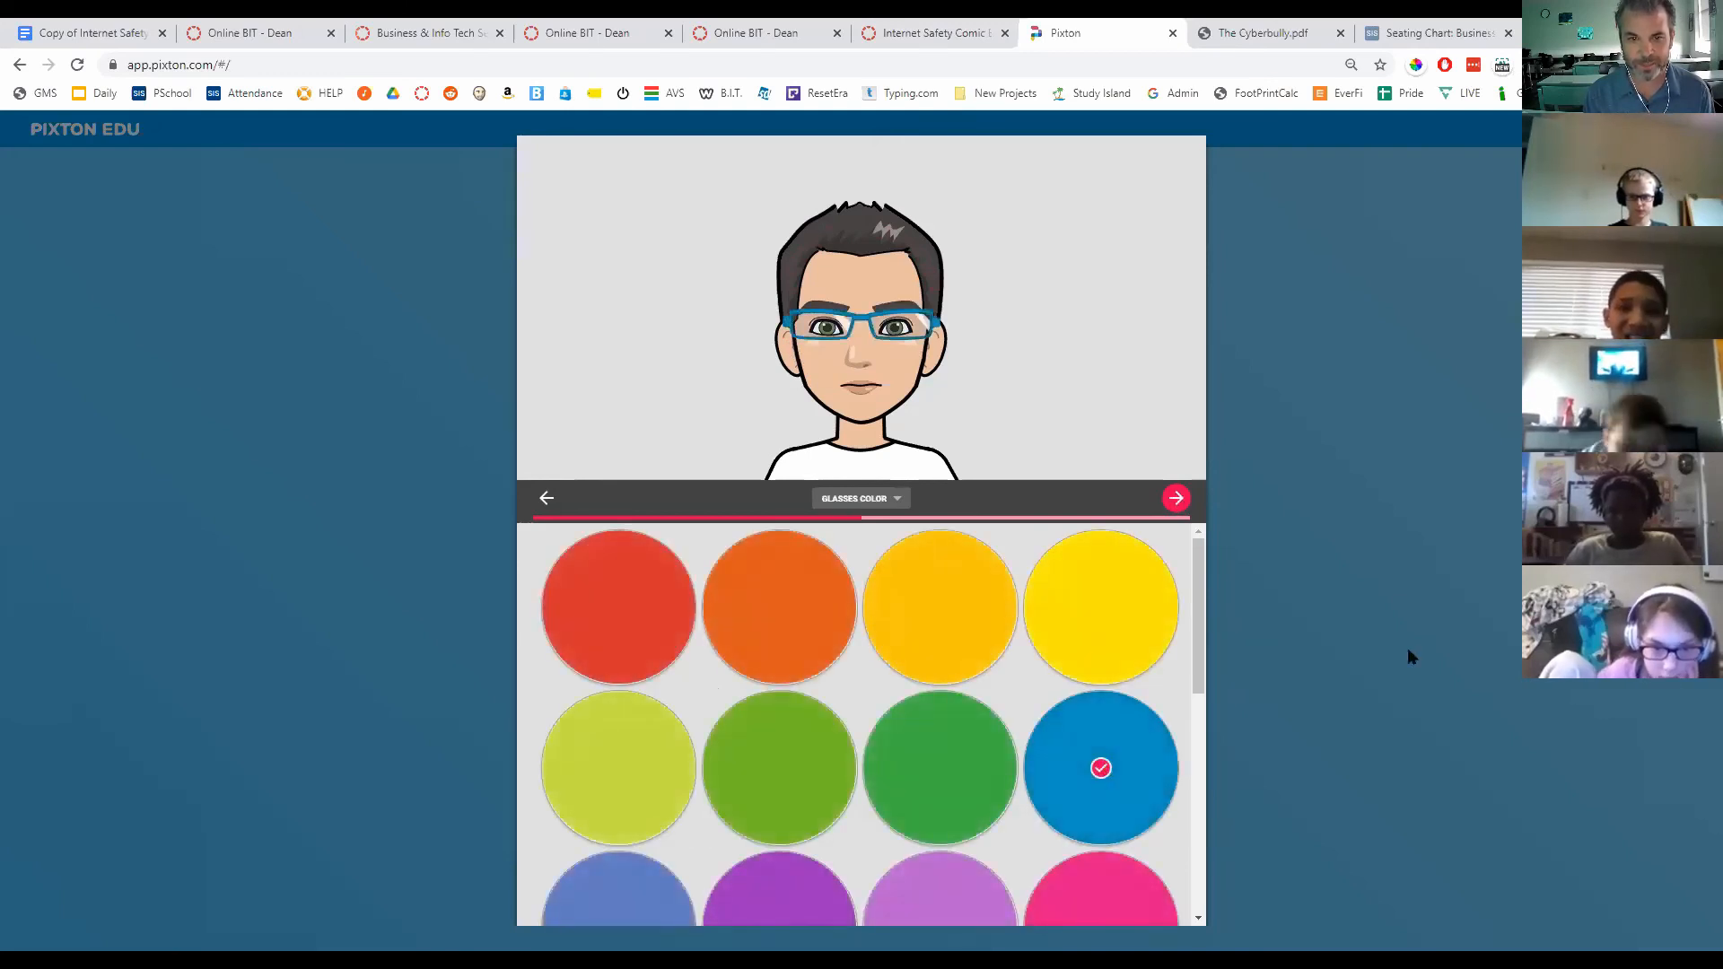
{"action": "left_click", "coordinate": [544, 505]}
{"action": "left_click", "coordinate": [653, 588]}
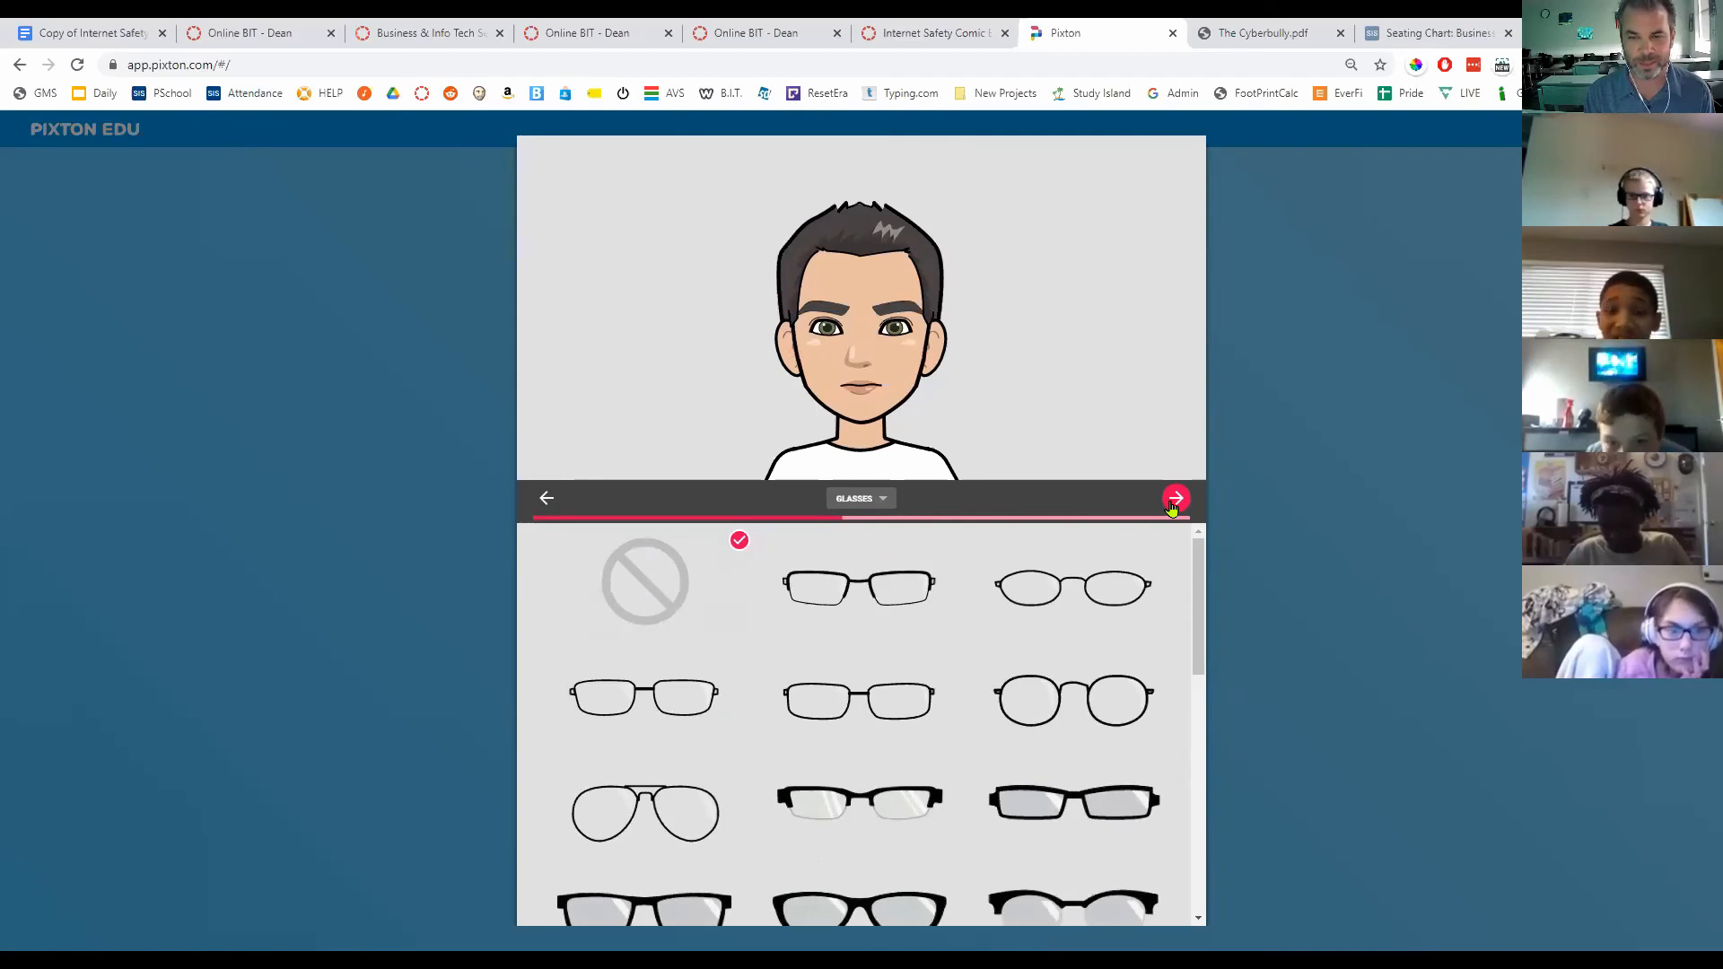
Step: Keep the default lips and add light freckles across the avatar's nose and cheeks
{"action": "left_click", "coordinate": [1173, 504]}
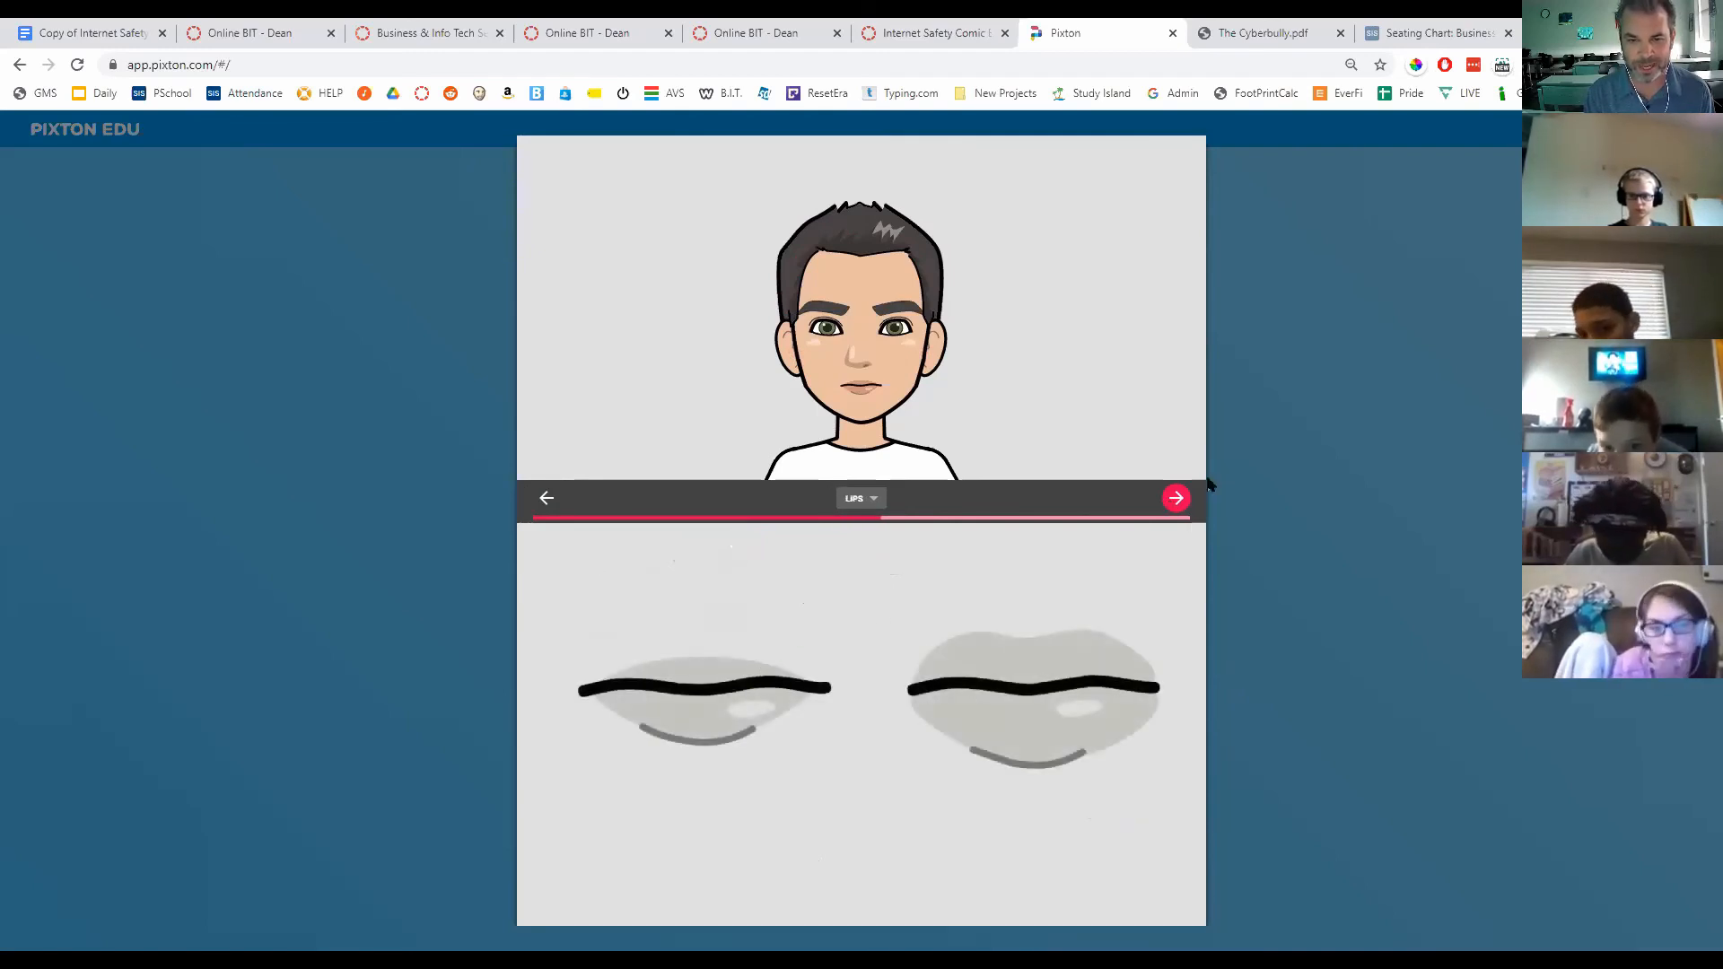
{"action": "left_click", "coordinate": [1177, 500]}
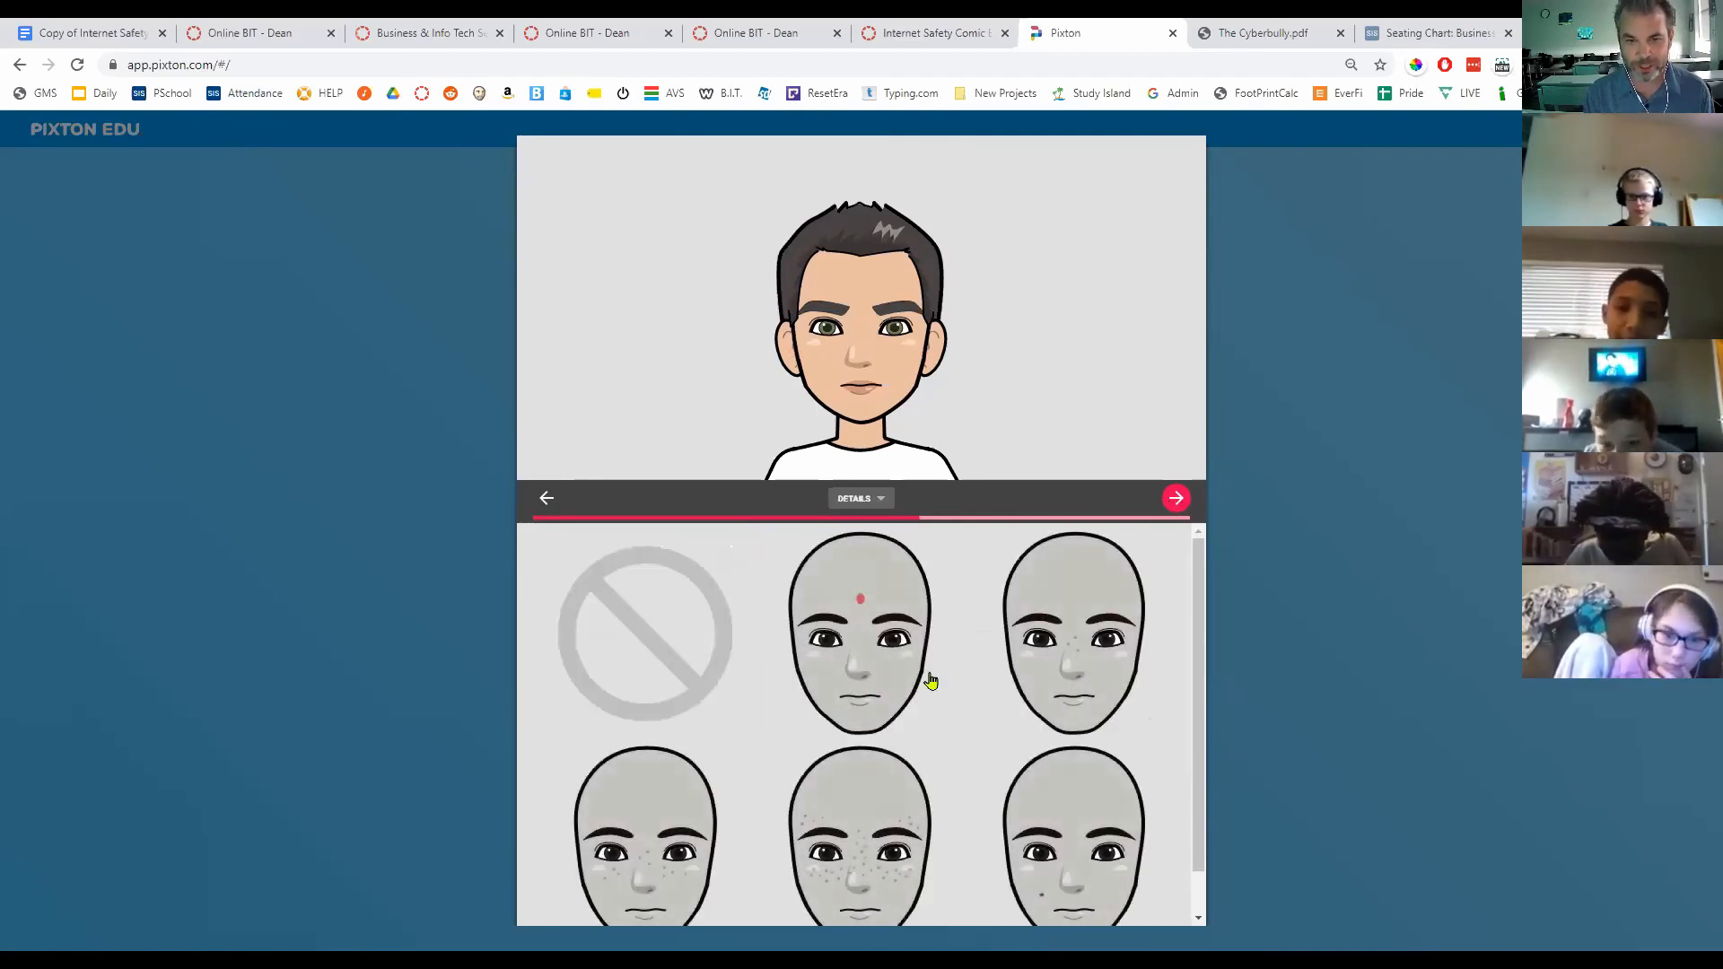
{"action": "scroll", "coordinate": [898, 718], "scroll_direction": "down", "scroll_amount": 1}
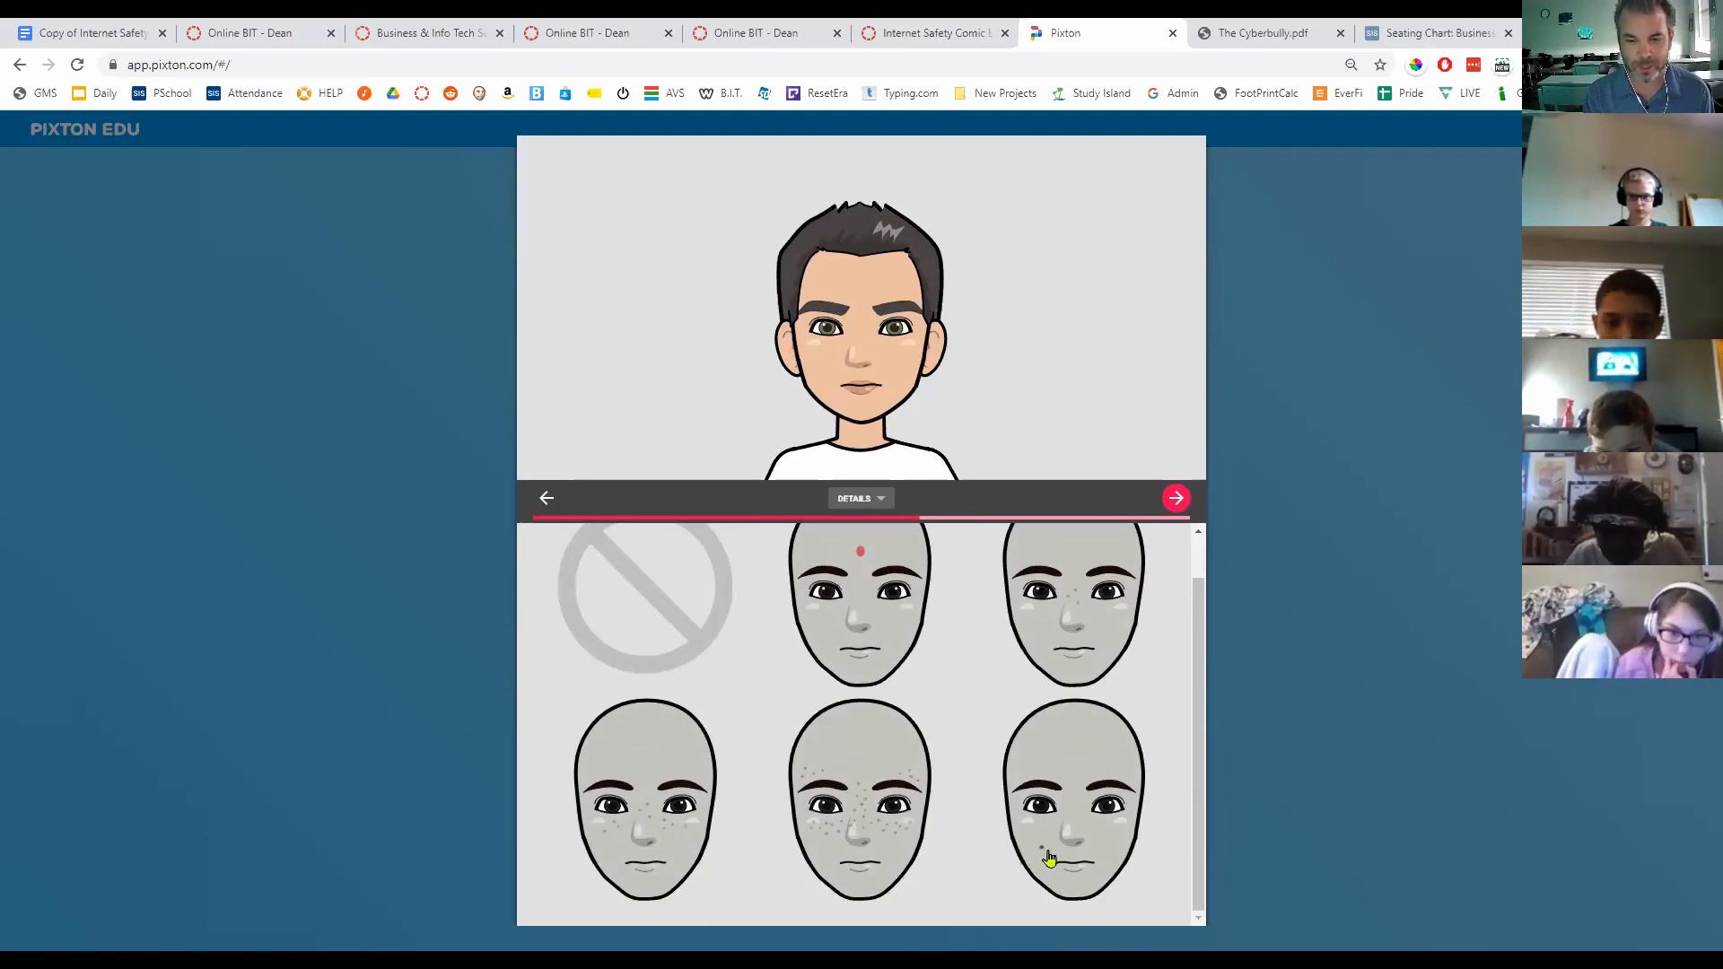
{"action": "scroll", "coordinate": [952, 780], "scroll_direction": "up", "scroll_amount": 1}
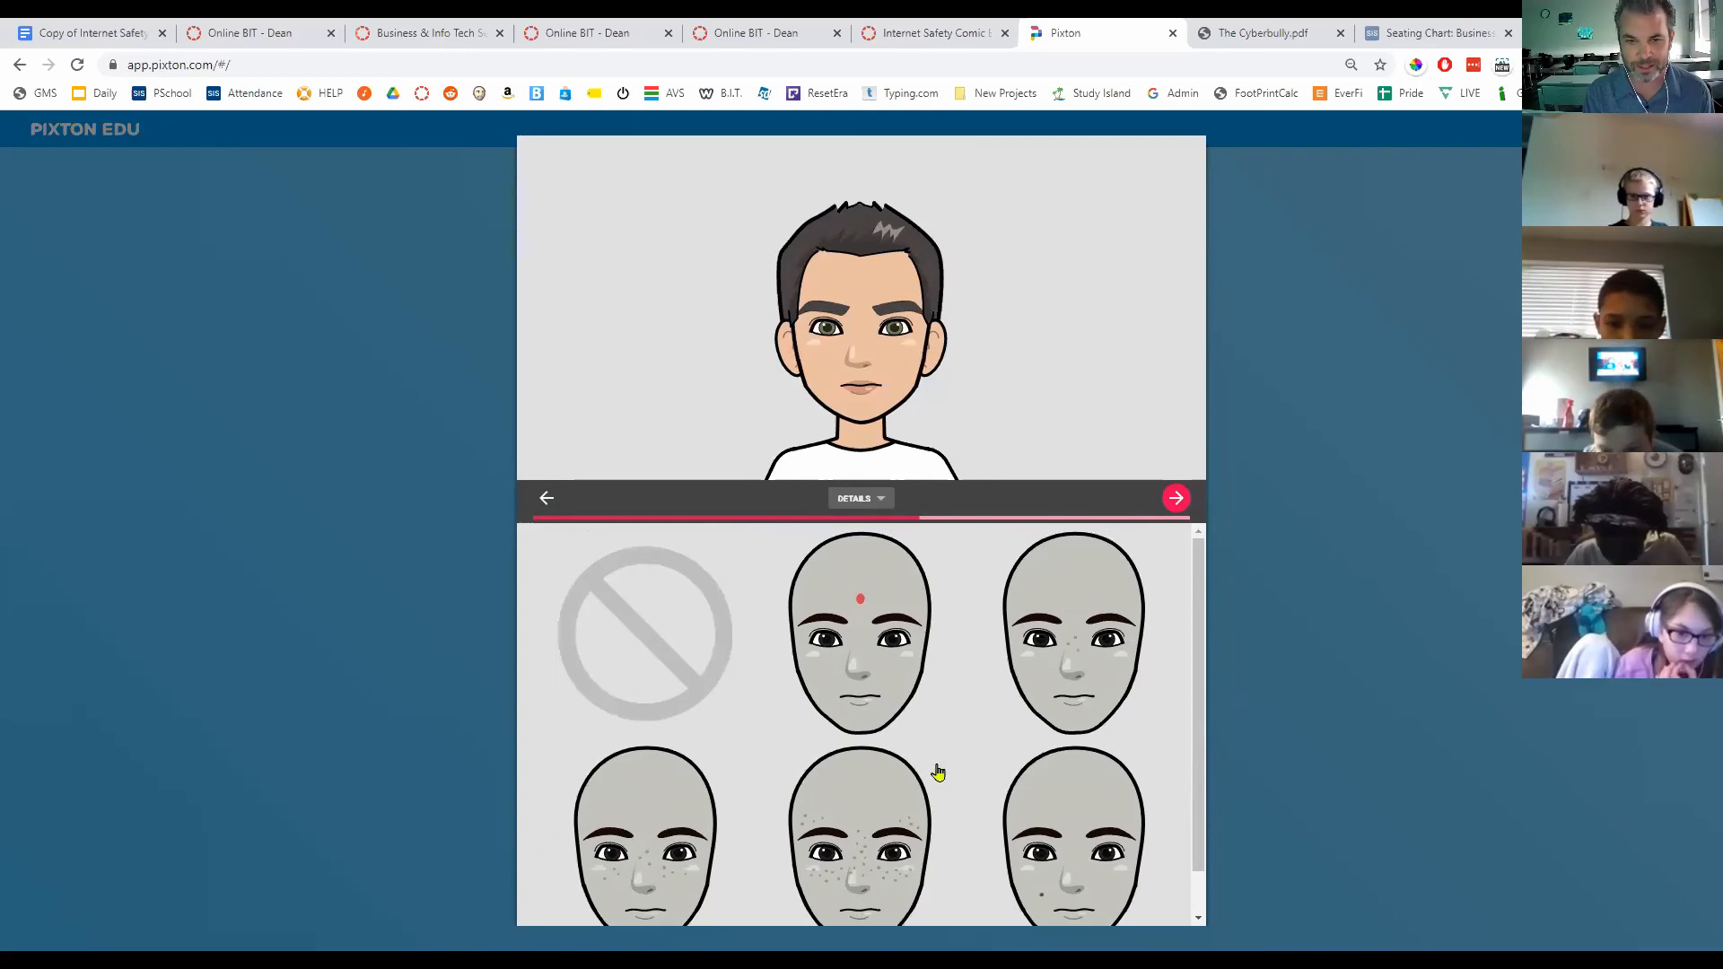
{"action": "left_click", "coordinate": [673, 836]}
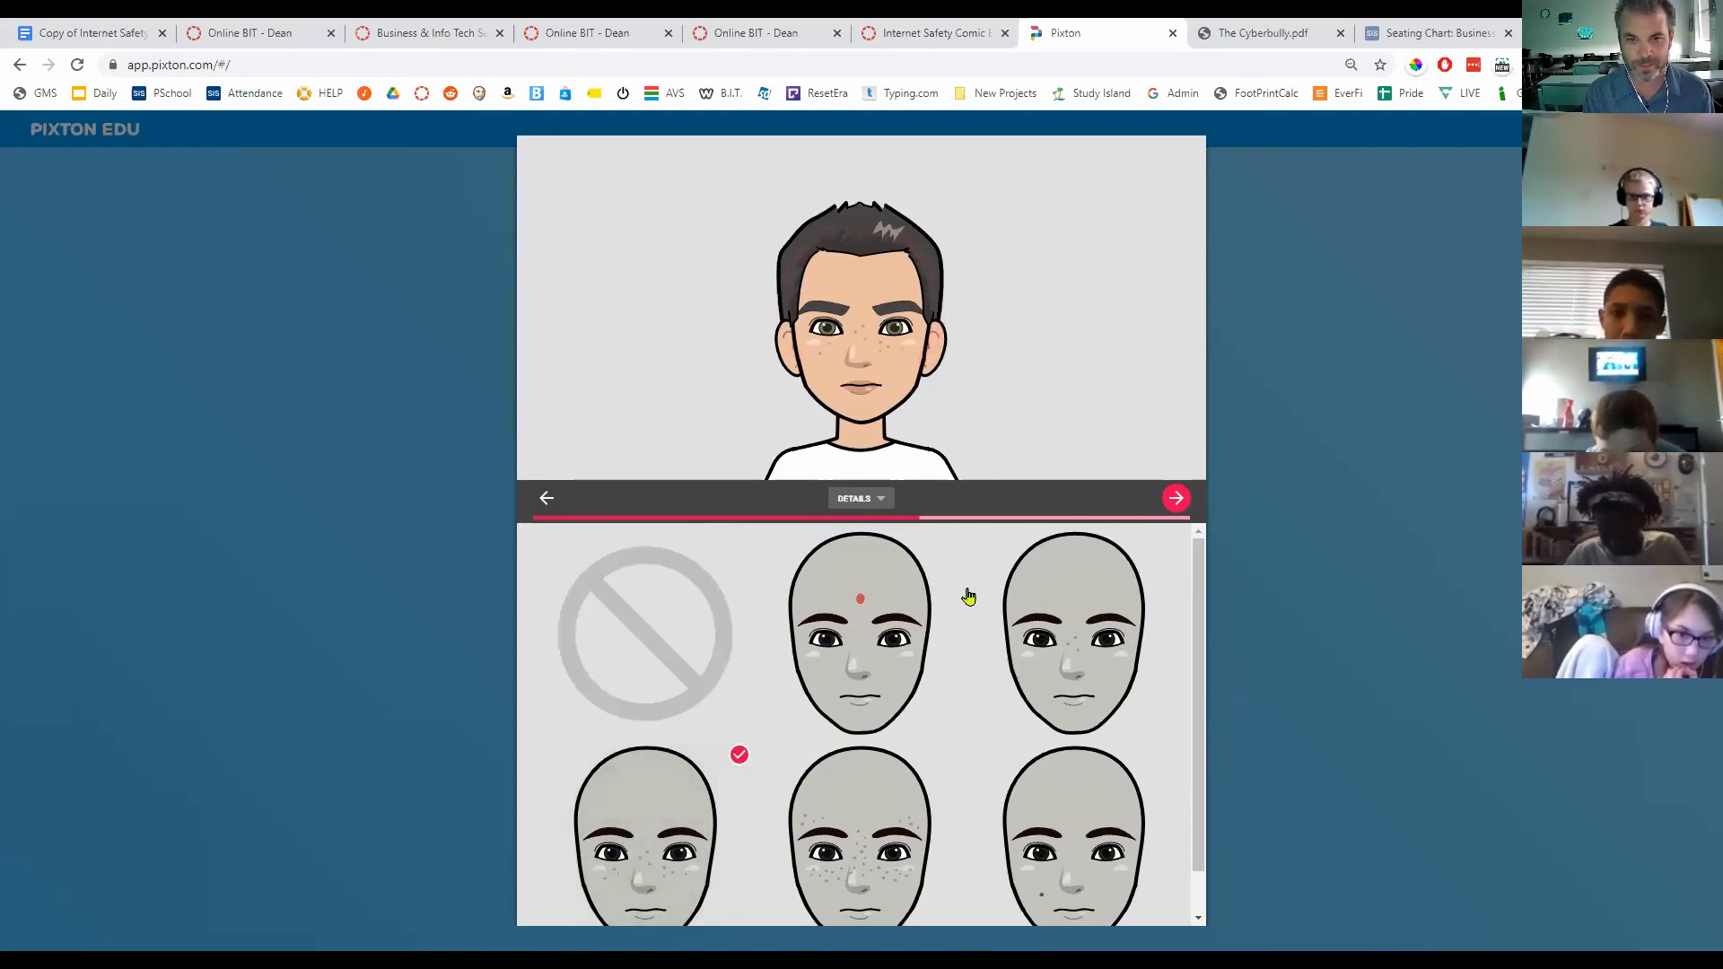
{"action": "left_click", "coordinate": [1176, 498]}
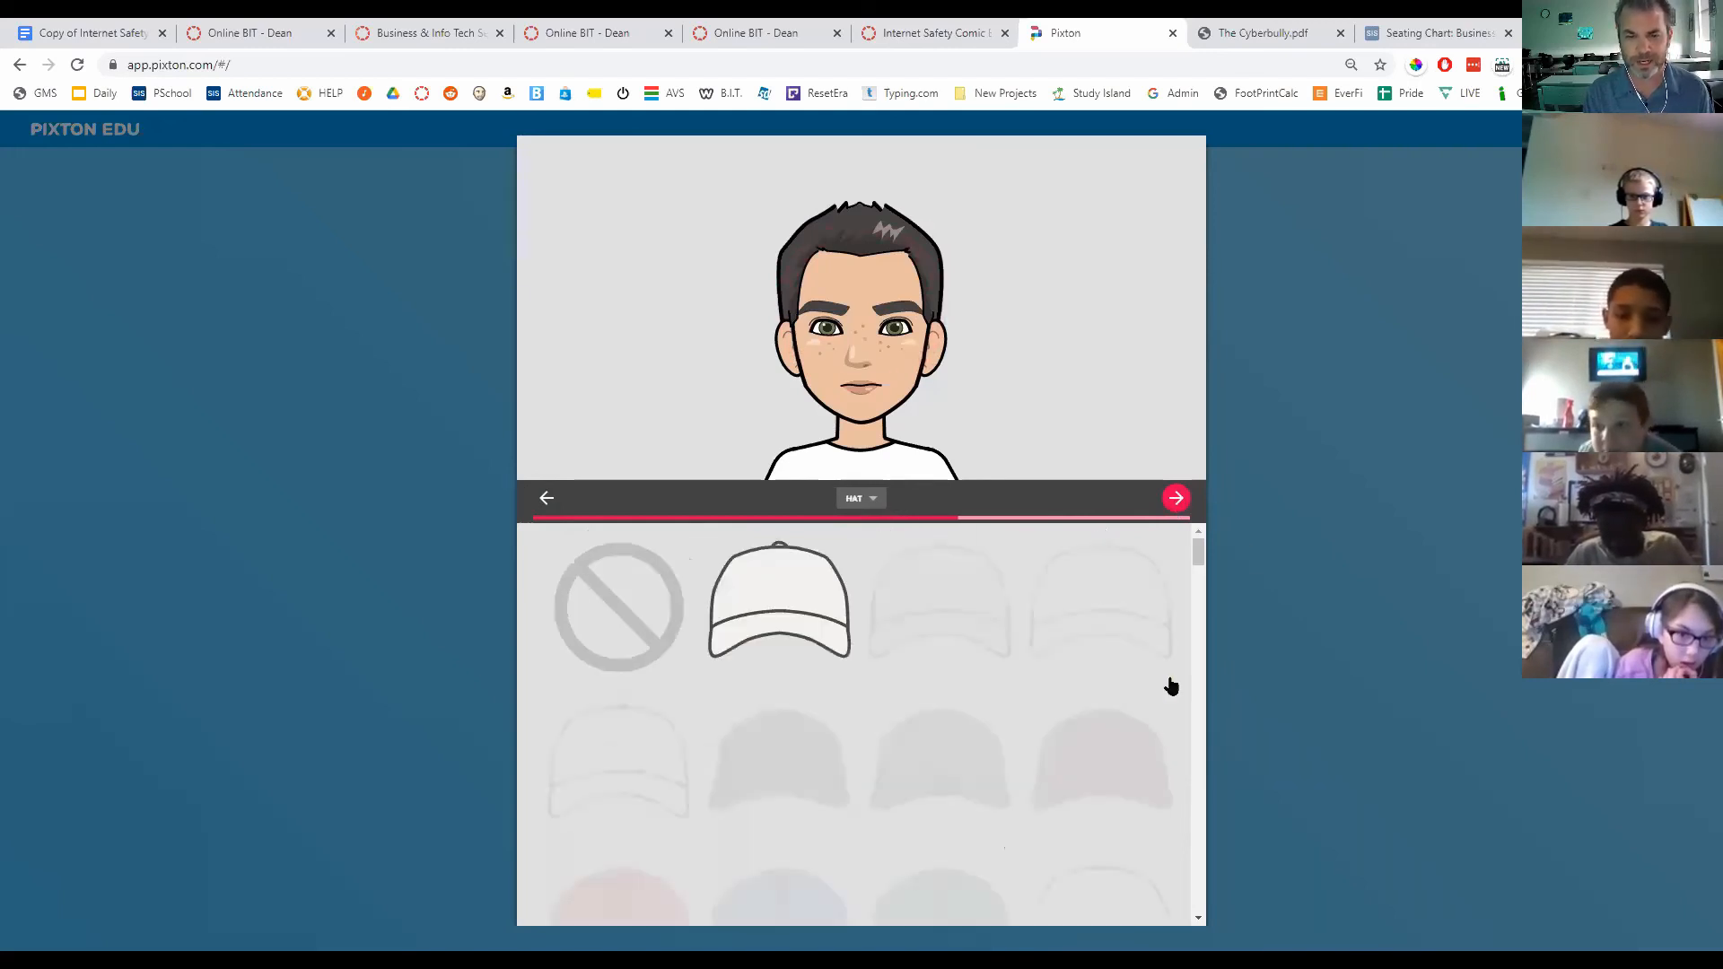
Step: Leave the avatar without a hat, compare facial expressions and choose the half-lidded sideways smirk
{"action": "scroll", "coordinate": [1120, 687], "scroll_direction": "down", "scroll_amount": 5}
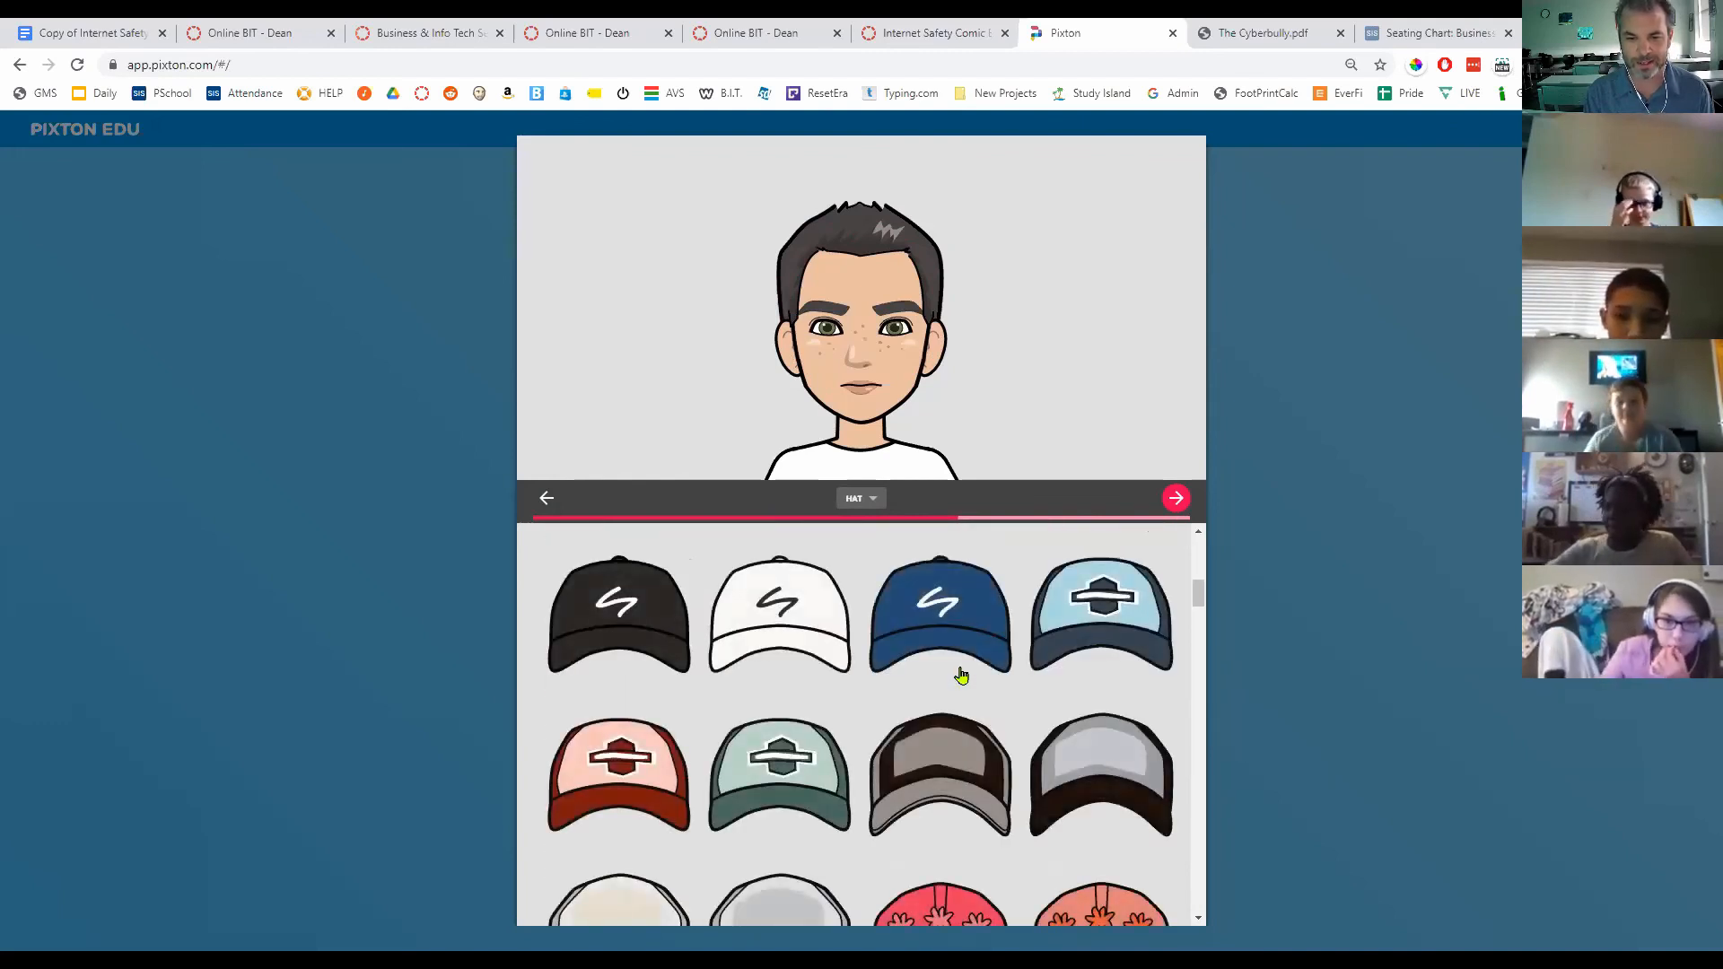
{"action": "left_click", "coordinate": [1174, 502]}
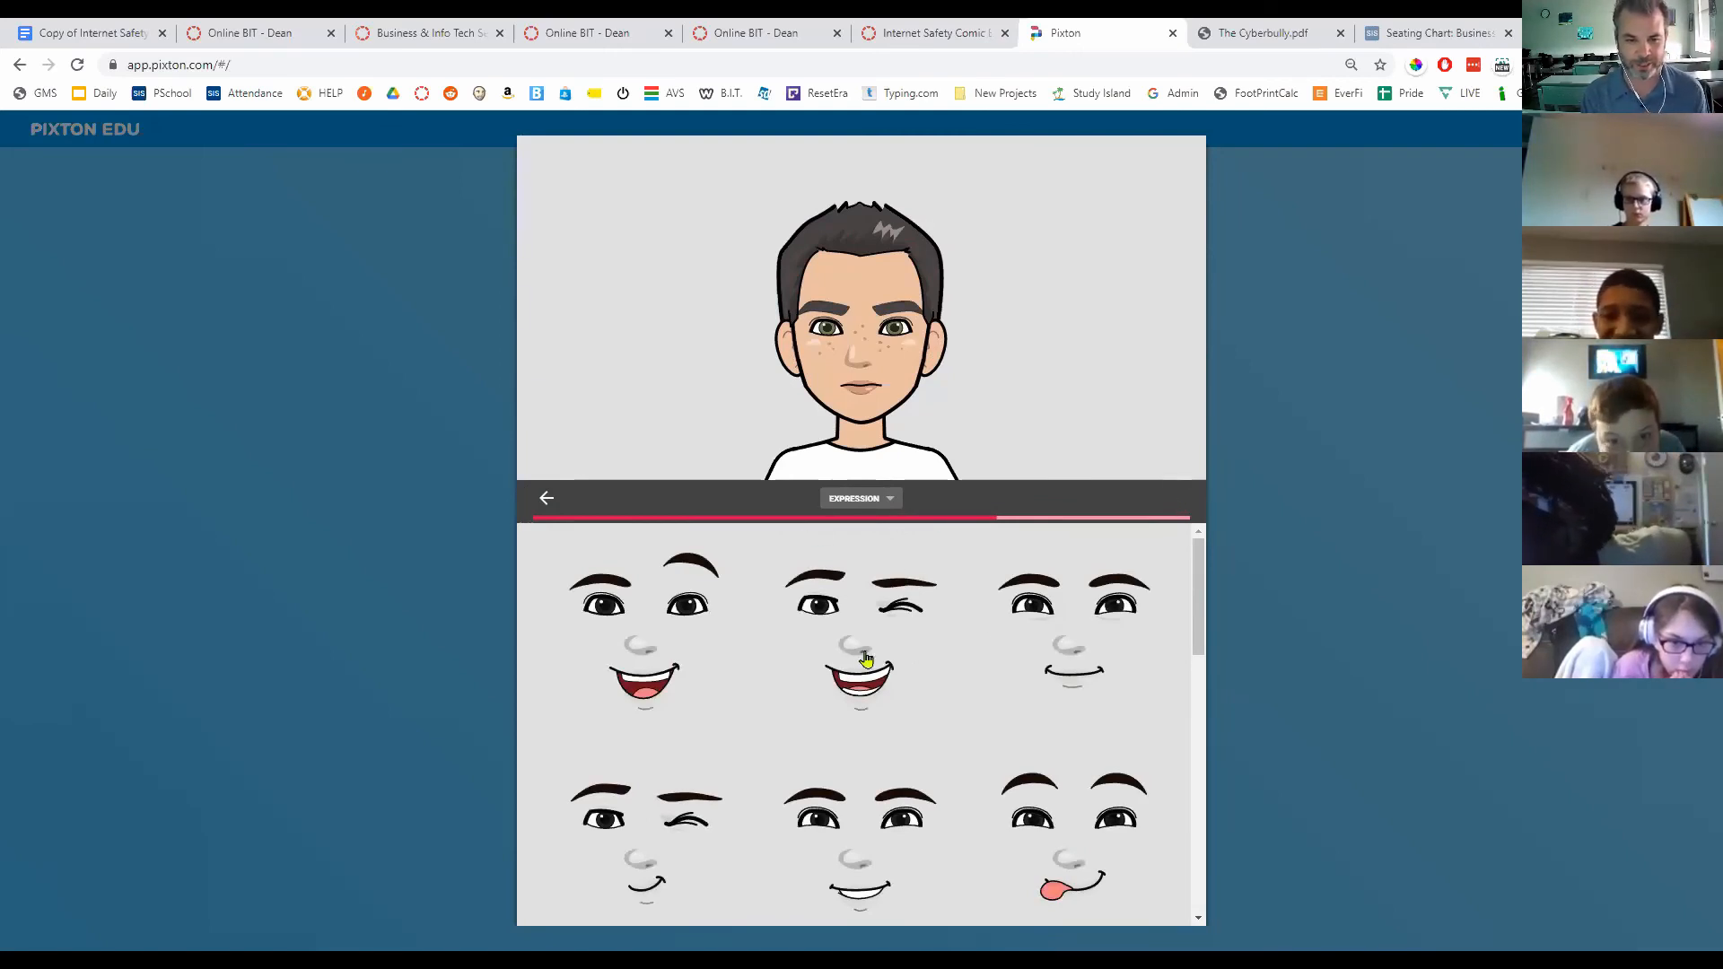
{"action": "scroll", "coordinate": [879, 662], "scroll_direction": "down", "scroll_amount": 5}
{"action": "scroll", "coordinate": [879, 663], "scroll_direction": "down", "scroll_amount": 2}
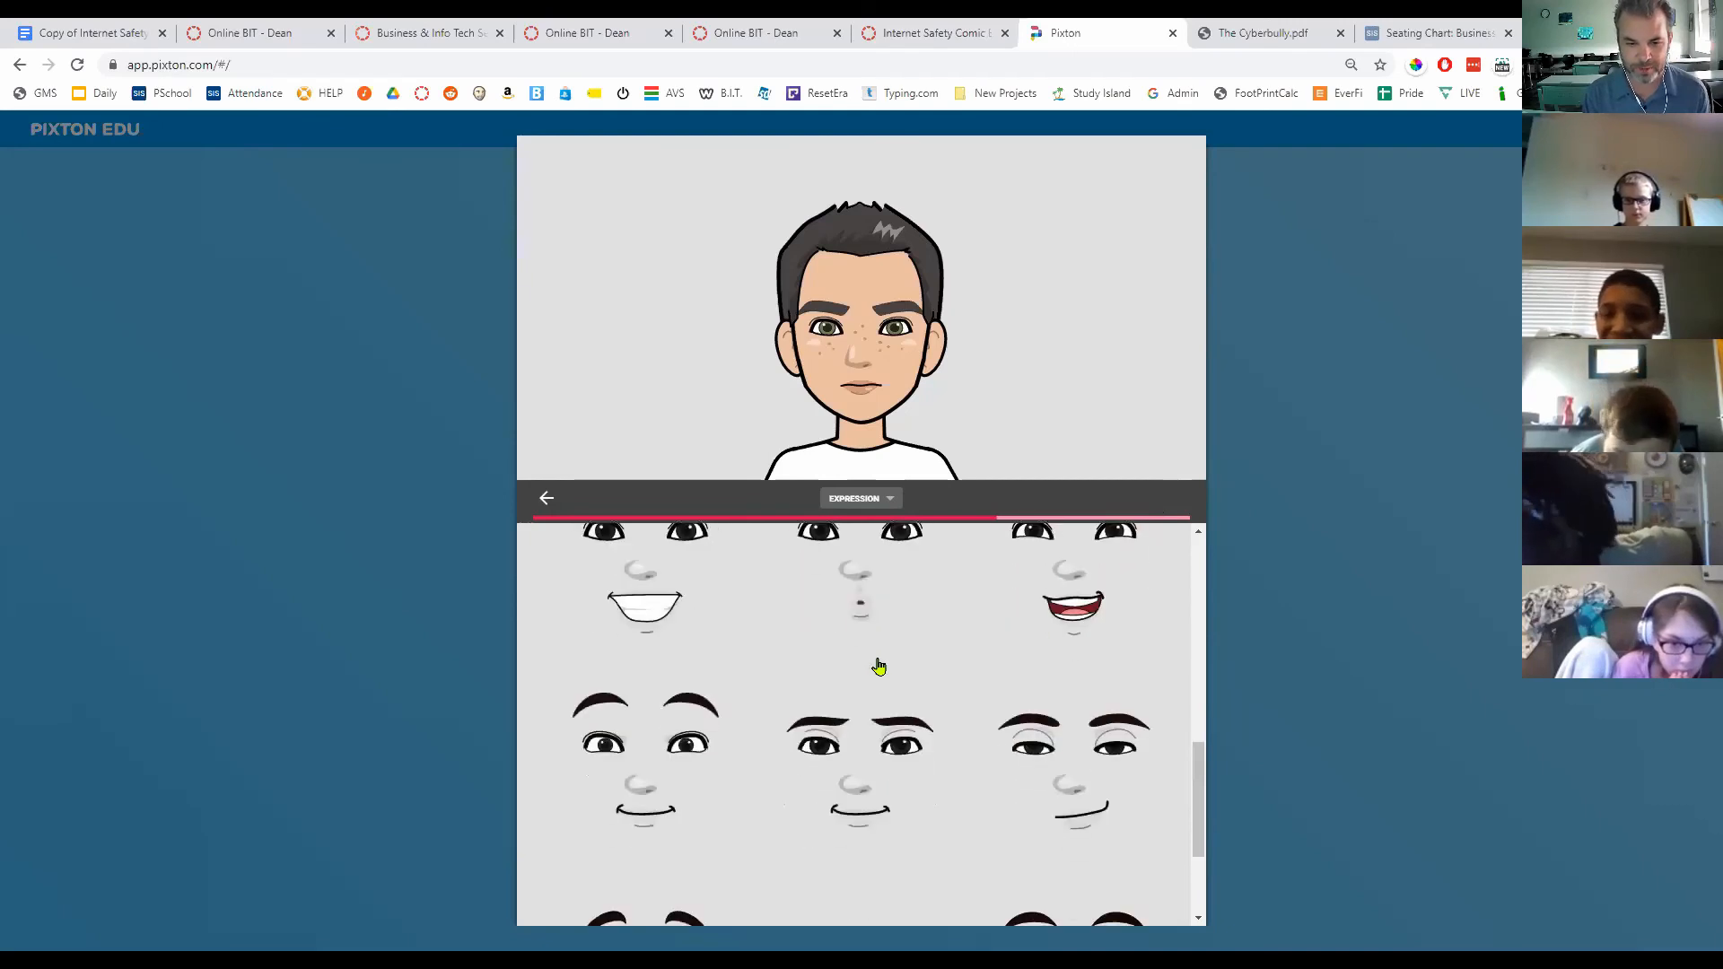
{"action": "left_click", "coordinate": [652, 679]}
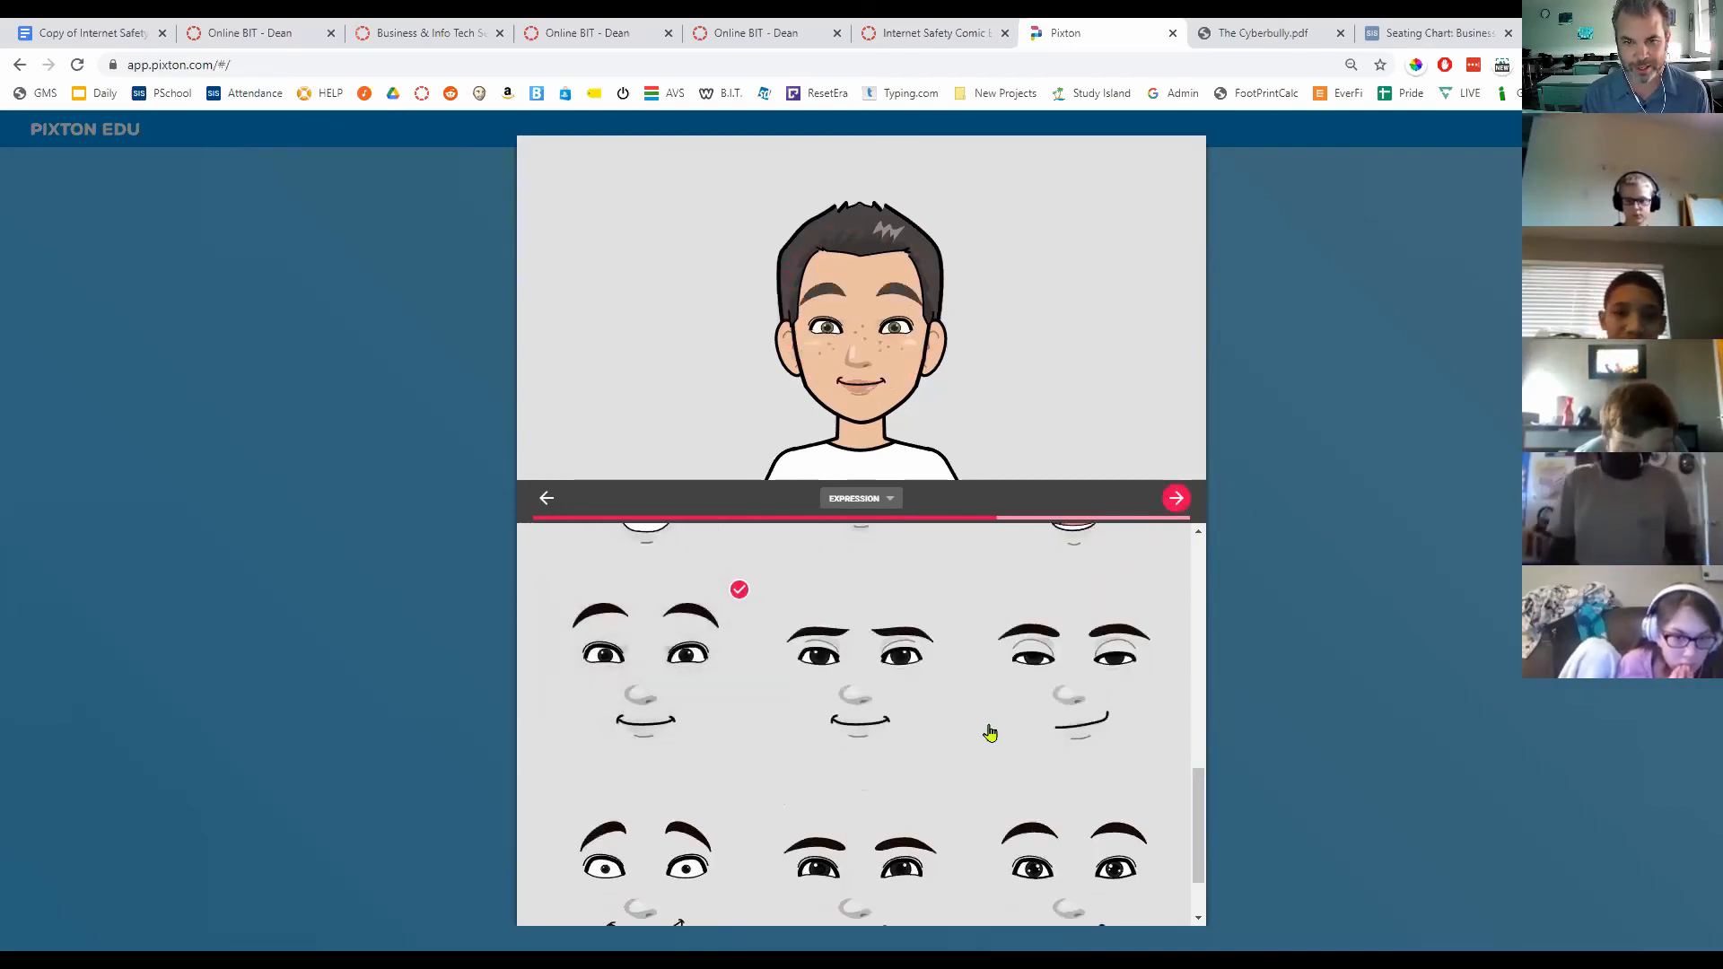
{"action": "scroll", "coordinate": [996, 732], "scroll_direction": "up", "scroll_amount": 1}
{"action": "left_click", "coordinate": [1001, 702]}
{"action": "scroll", "coordinate": [923, 685], "scroll_direction": "up", "scroll_amount": 2}
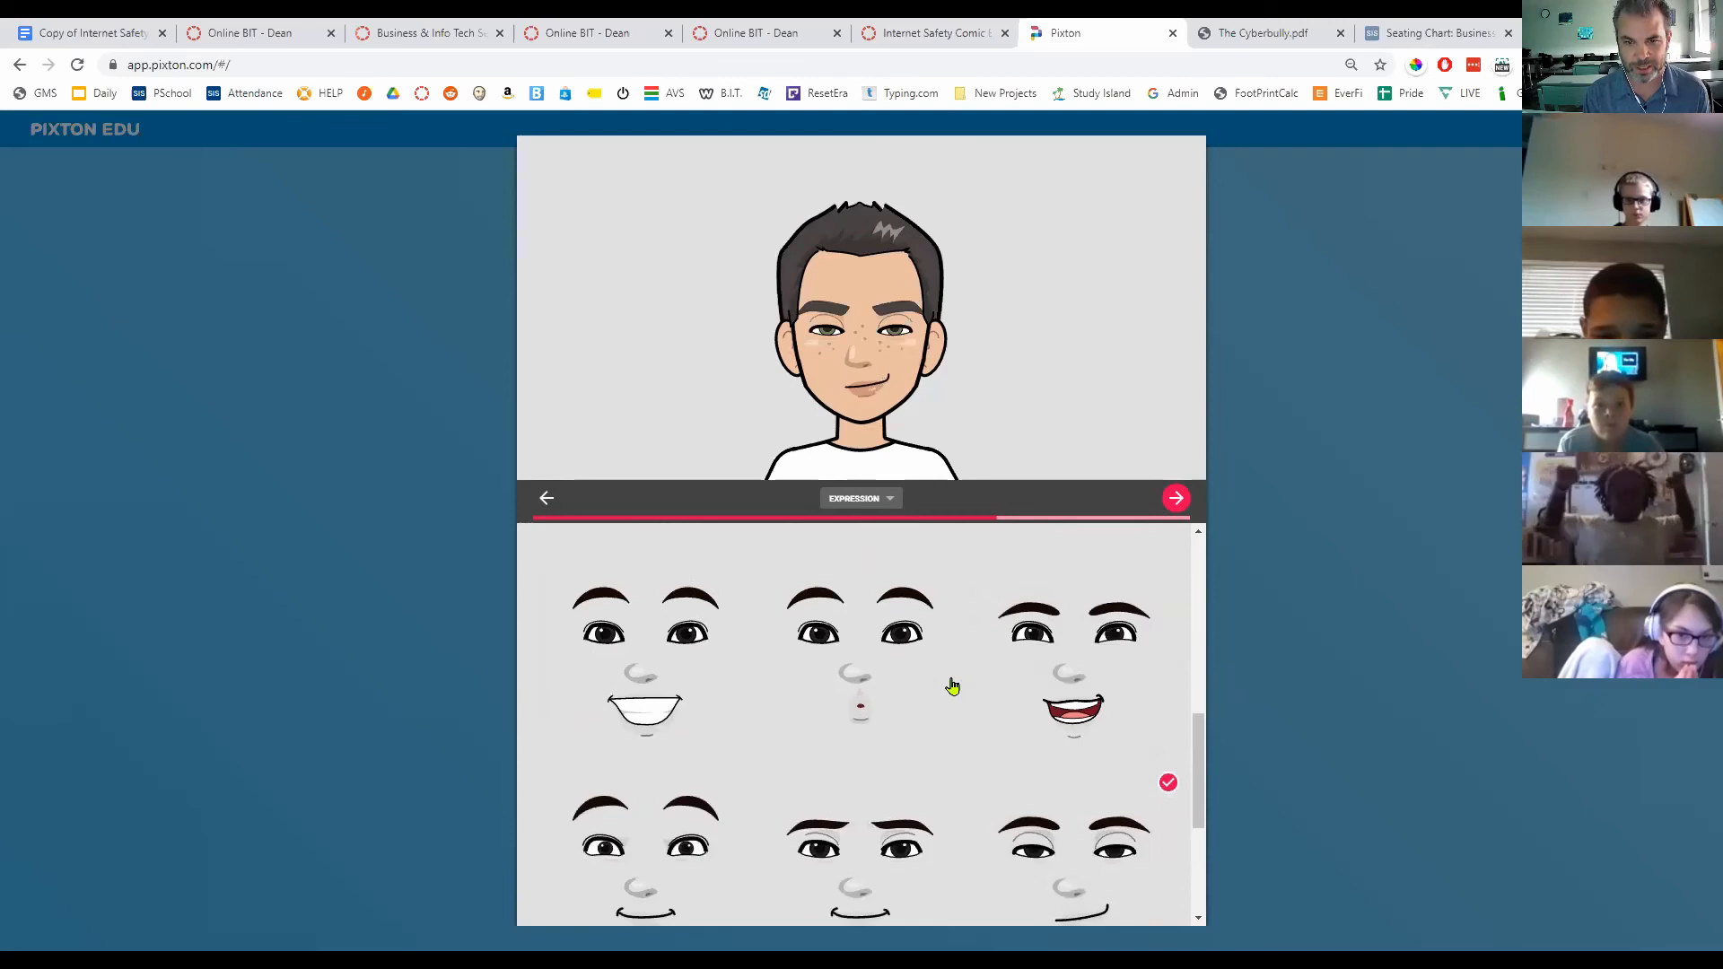
{"action": "left_click", "coordinate": [1195, 510]}
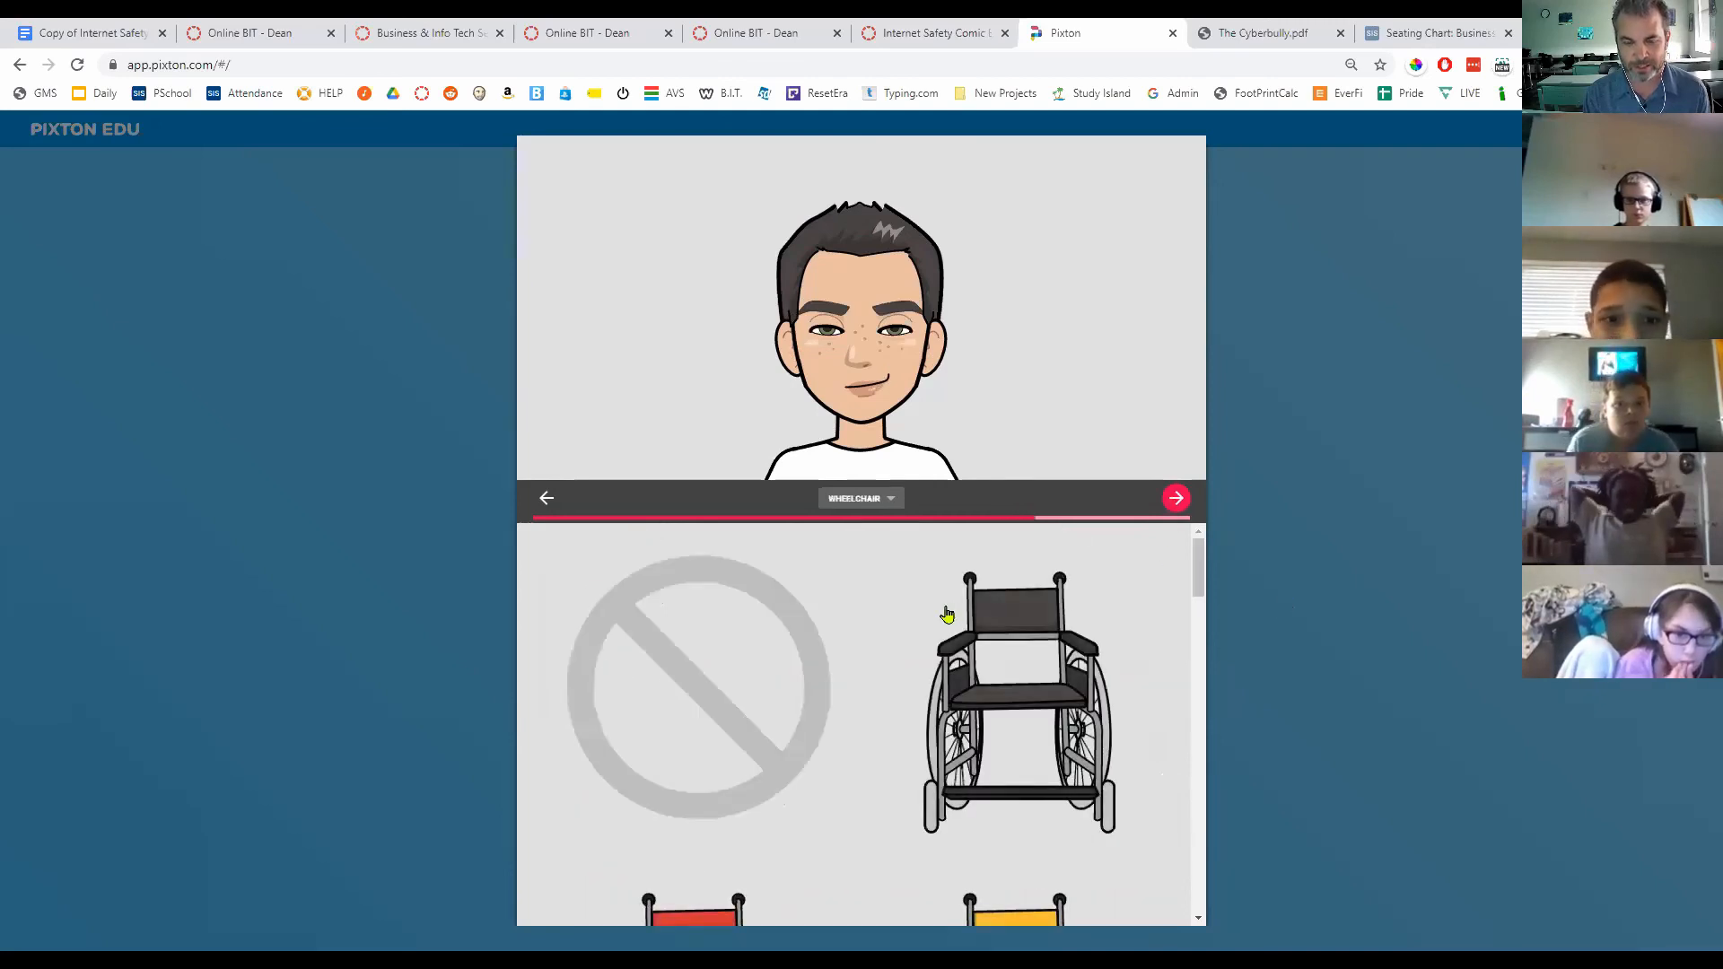
Step: Browse the wheelchair and hearing aid options and continue without adding either to the avatar
{"action": "scroll", "coordinate": [943, 618], "scroll_direction": "down", "scroll_amount": 5}
{"action": "scroll", "coordinate": [889, 642], "scroll_direction": "down", "scroll_amount": 5}
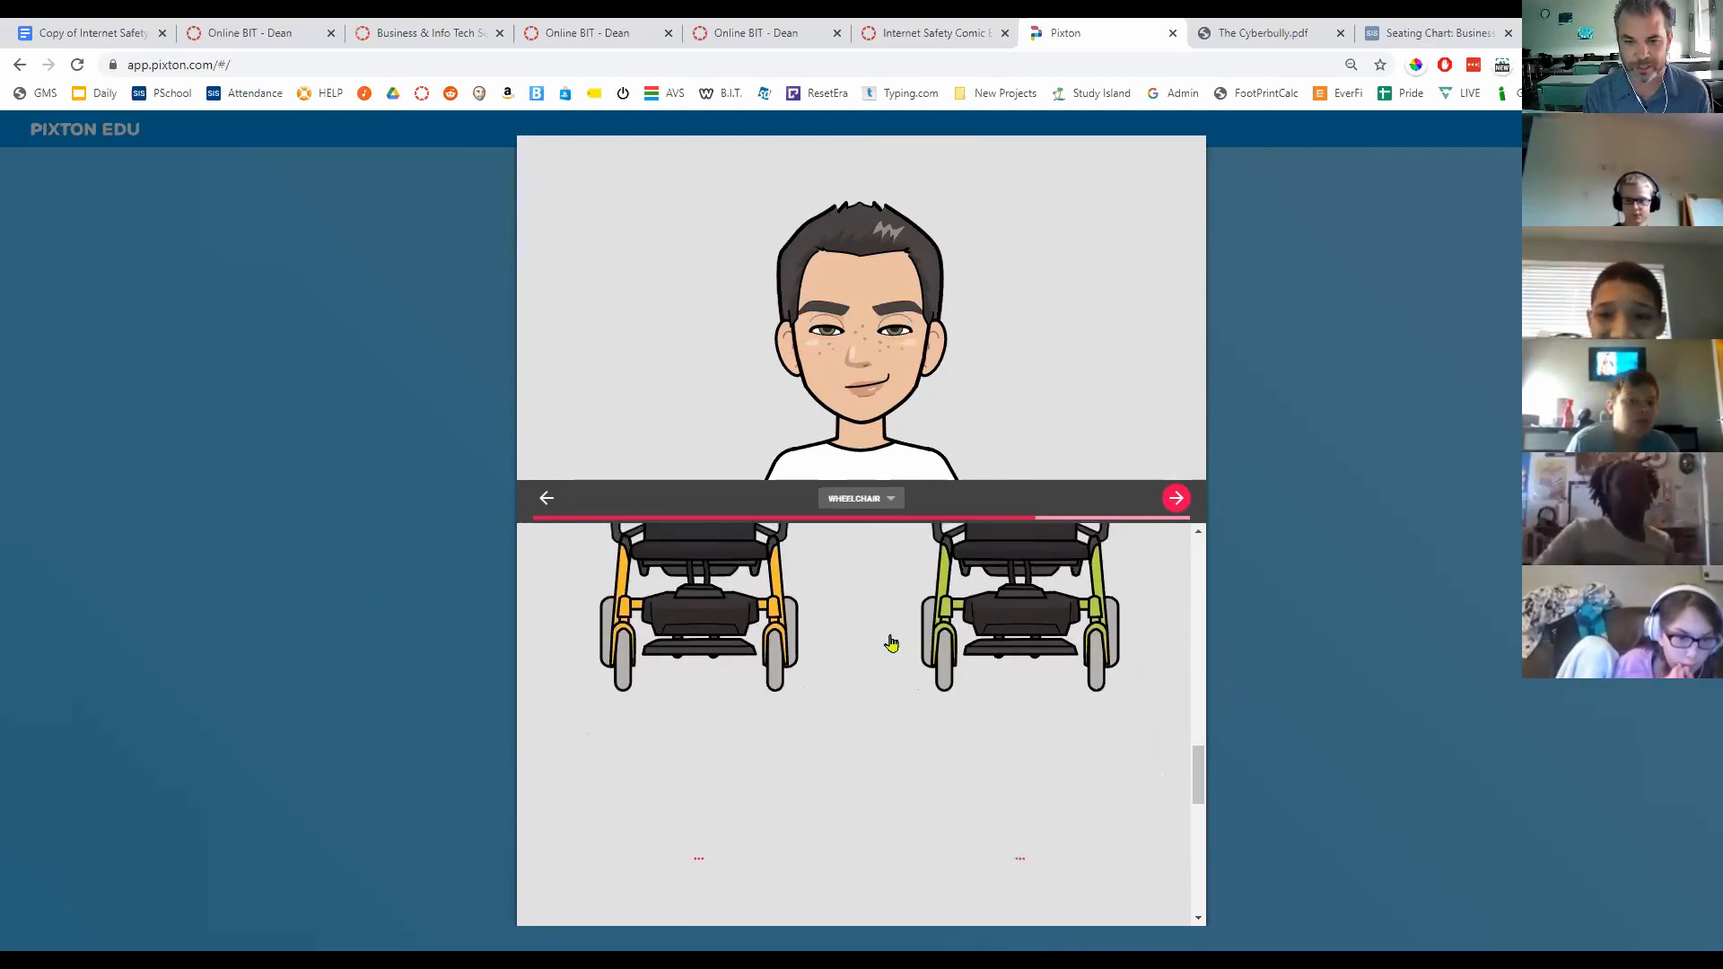
{"action": "left_click", "coordinate": [1166, 506]}
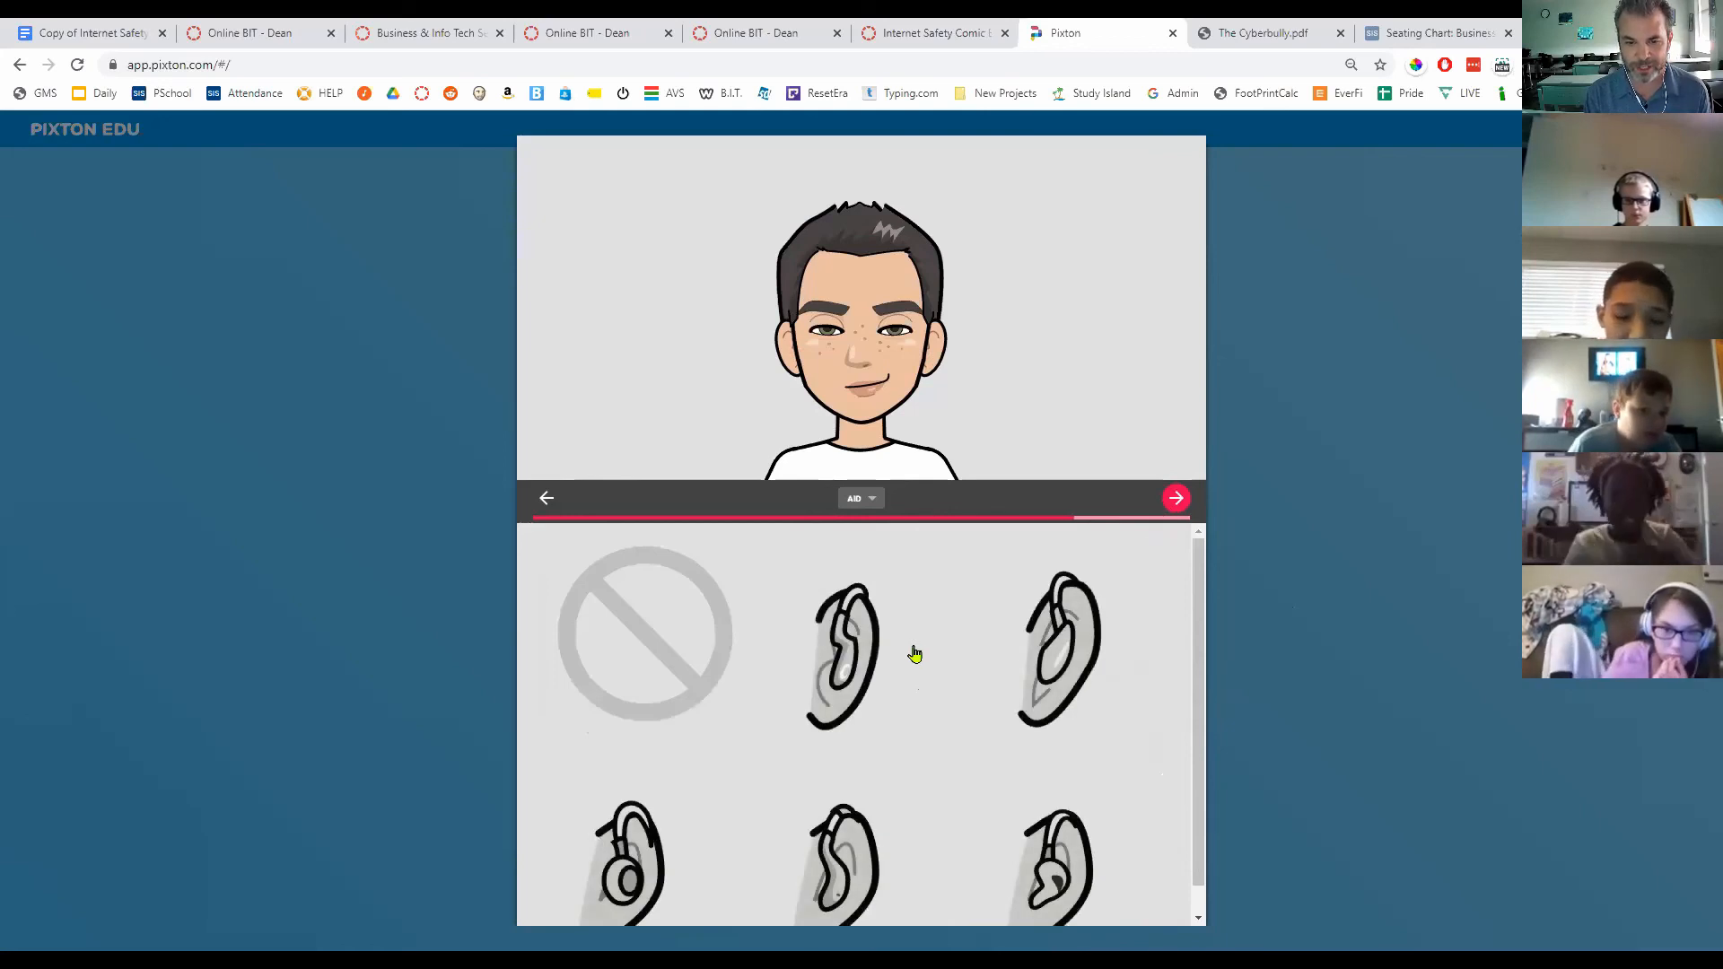
{"action": "scroll", "coordinate": [913, 656], "scroll_direction": "down", "scroll_amount": 1}
{"action": "left_click", "coordinate": [1176, 495]}
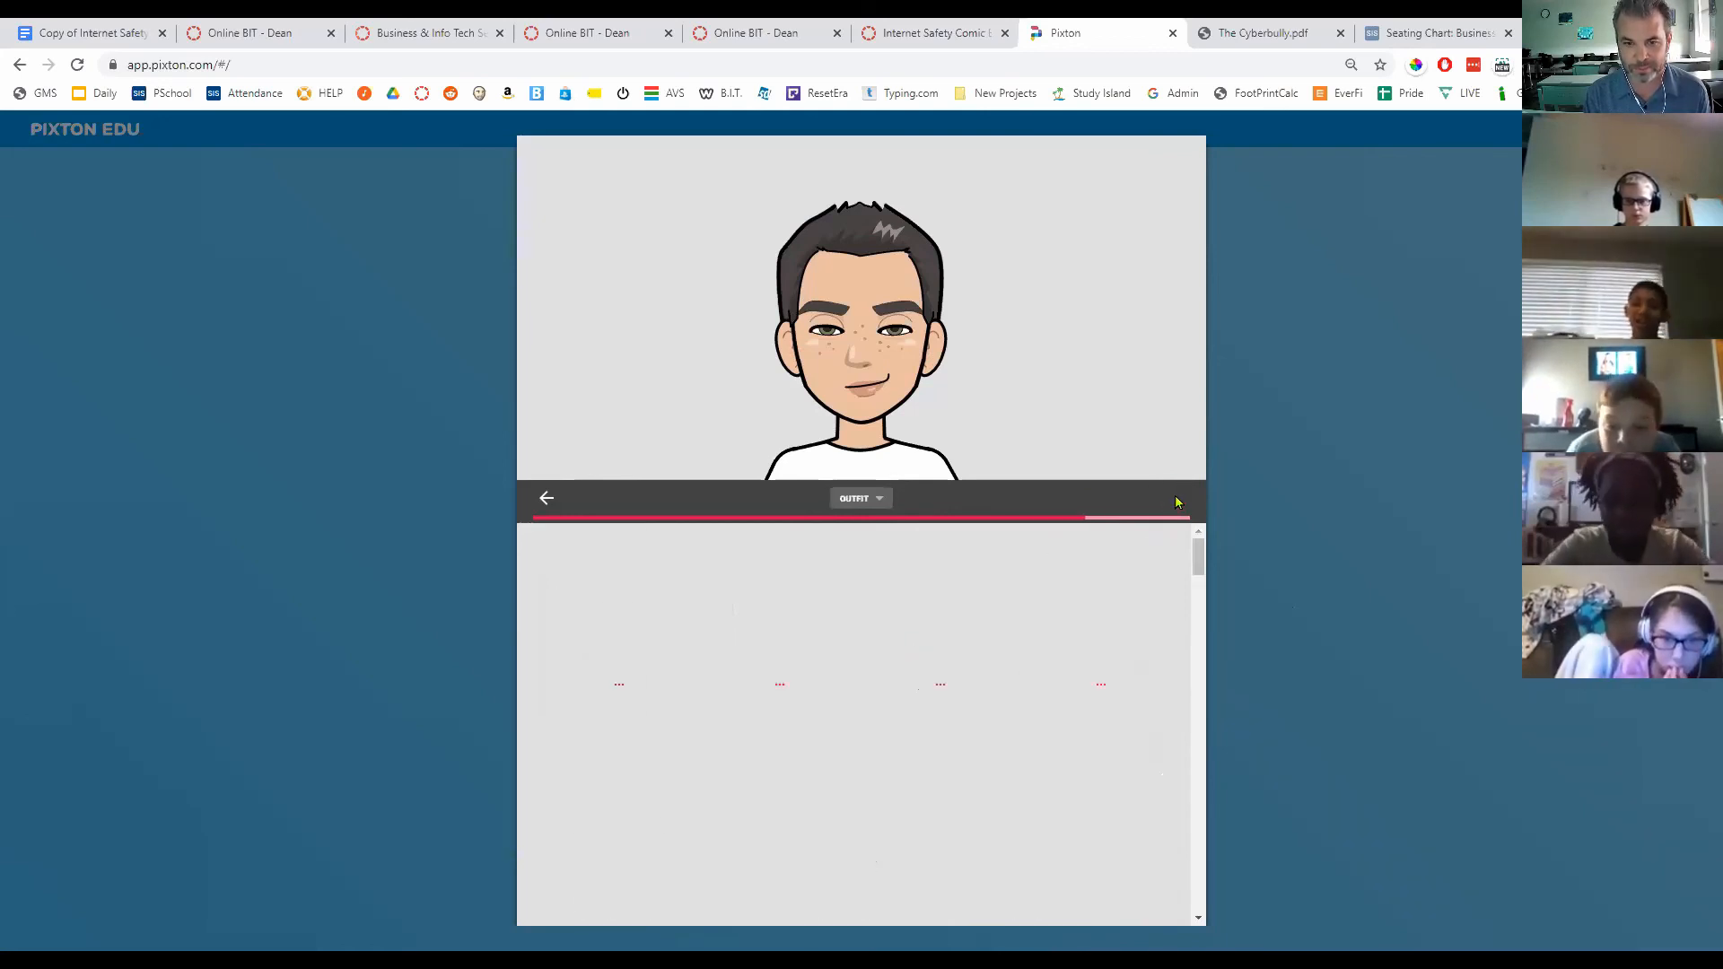
Step: Dress the avatar in the green jacket over a gray hoodie with black pants and white sneakers
{"action": "scroll", "coordinate": [836, 585], "scroll_direction": "down", "scroll_amount": 3}
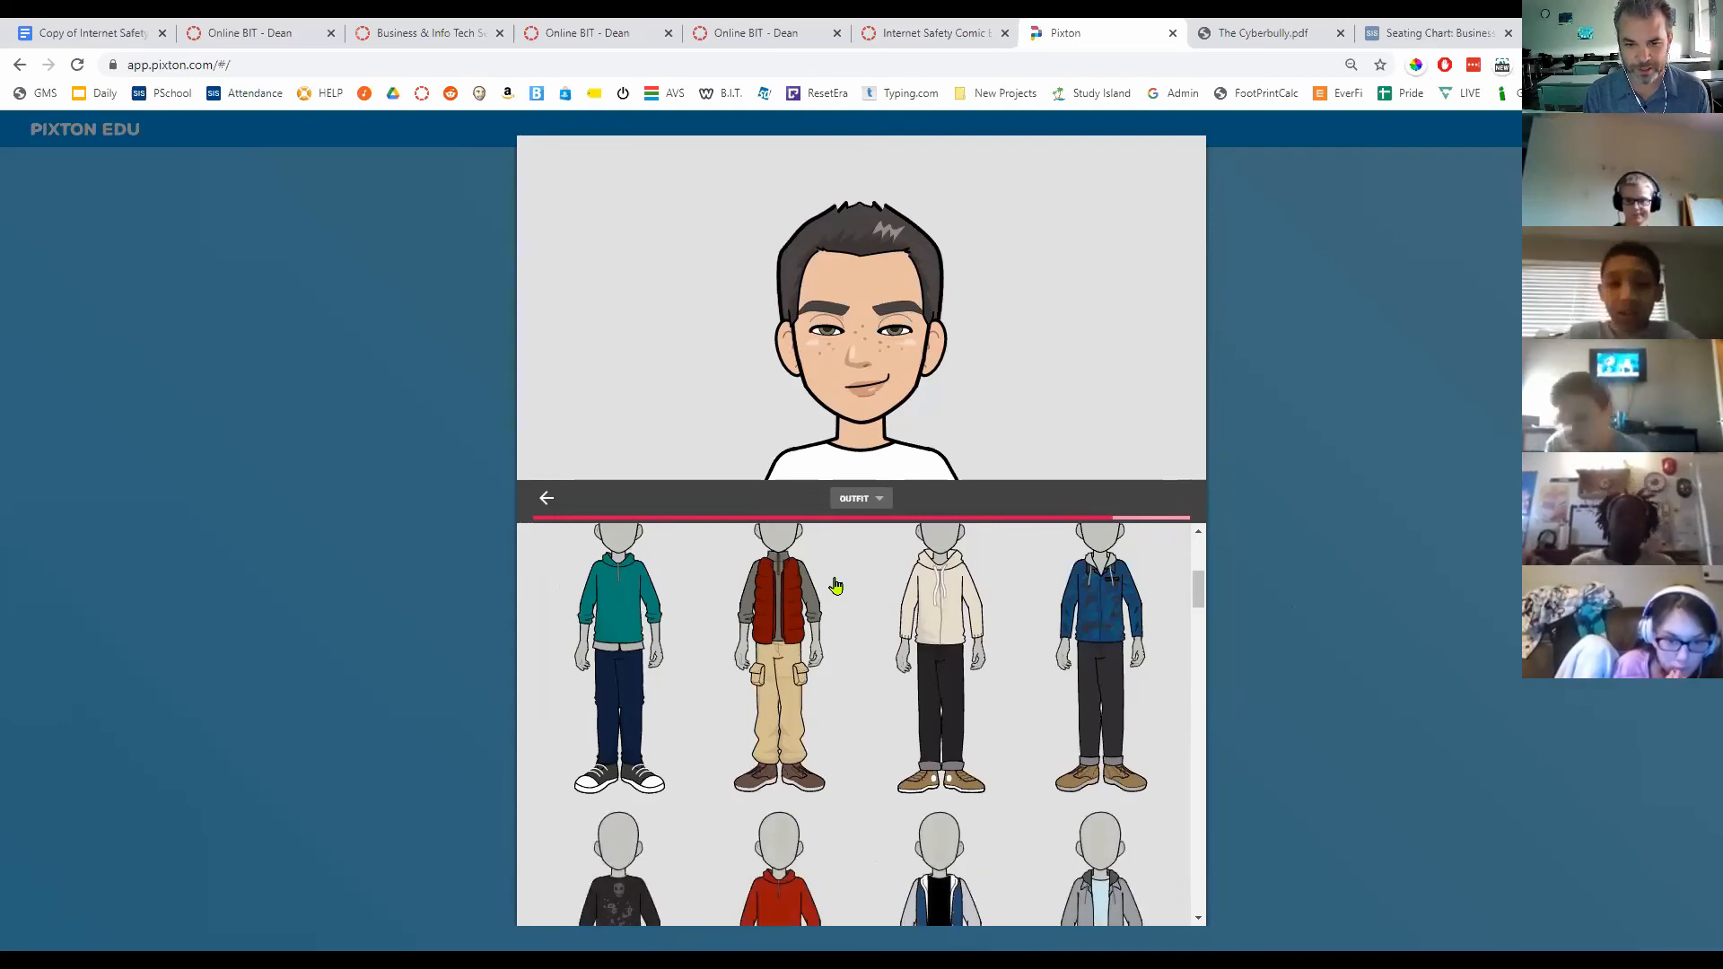
{"action": "scroll", "coordinate": [835, 585], "scroll_direction": "down", "scroll_amount": 5}
{"action": "left_click", "coordinate": [935, 675]}
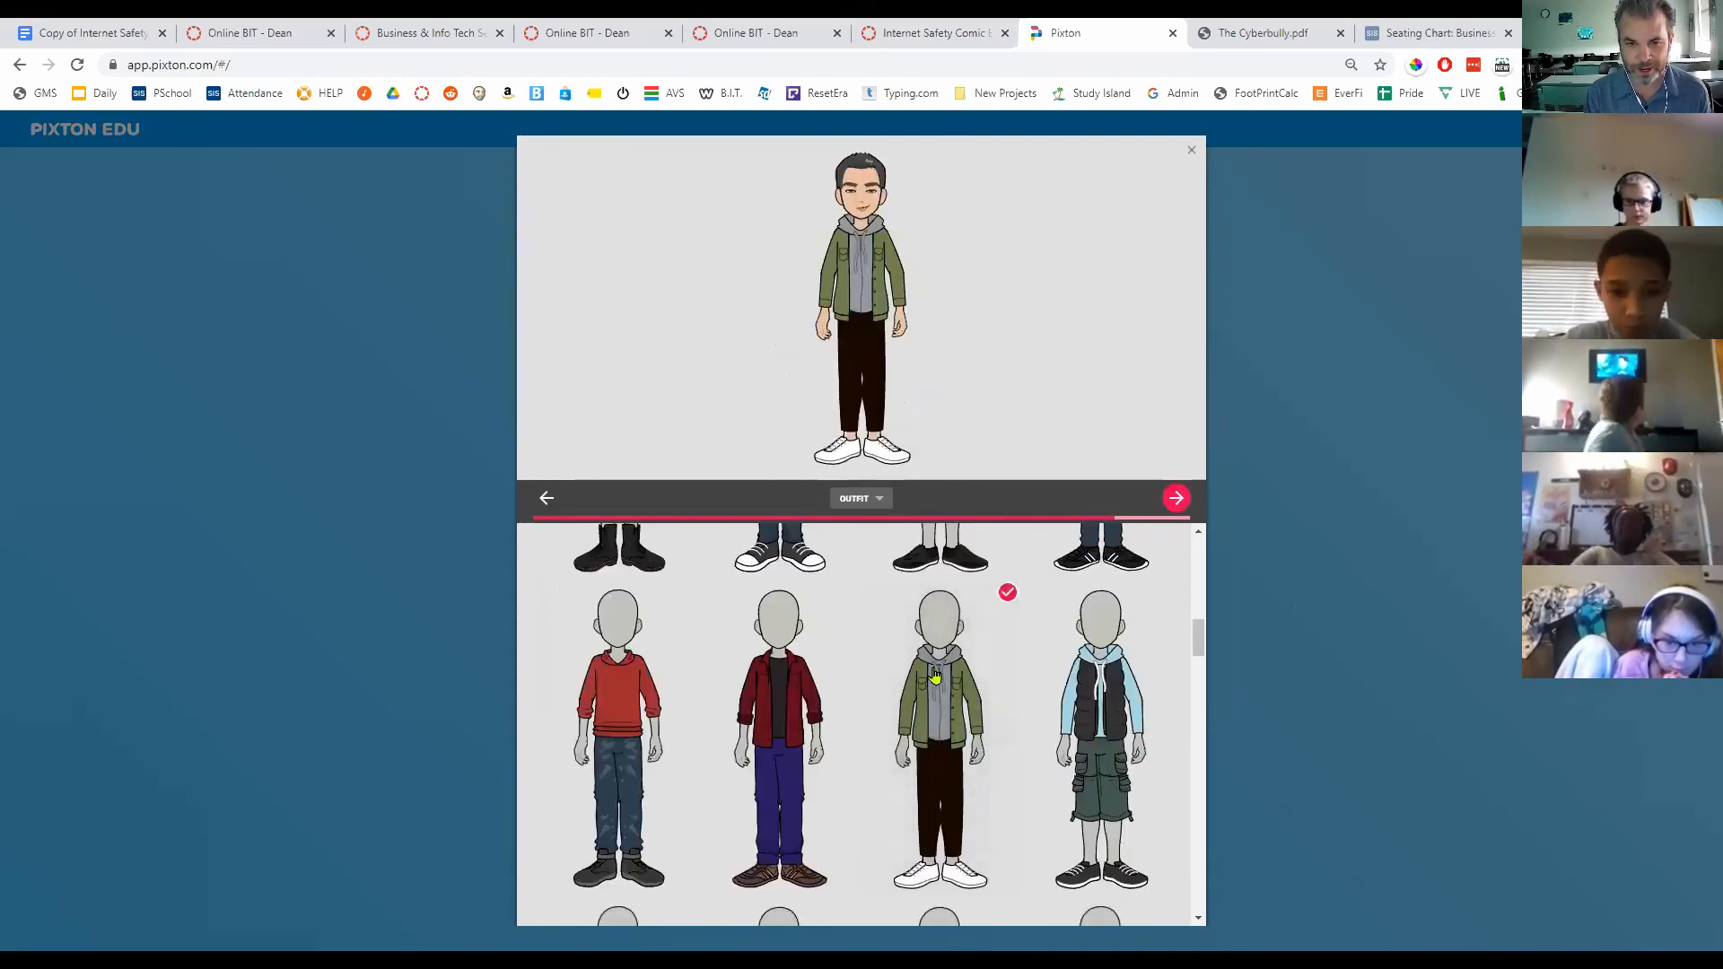
{"action": "left_click", "coordinate": [1176, 500]}
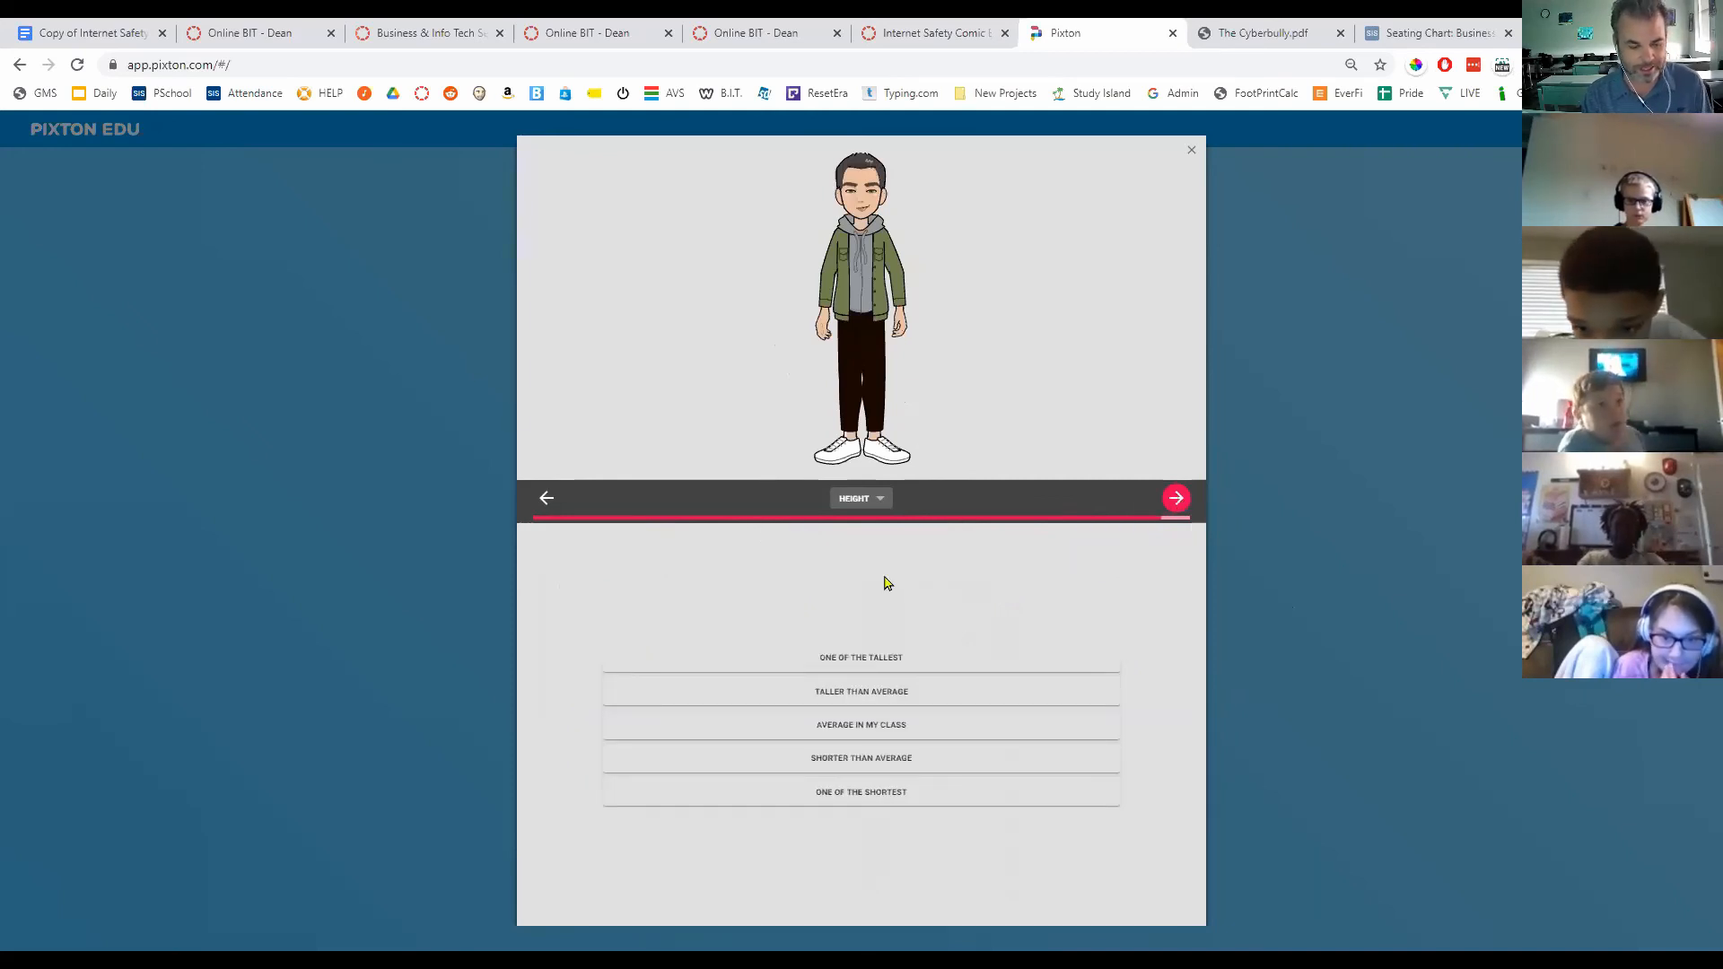
Step: Go through the height choices and set the avatar's height to Shorter than average
{"action": "left_click", "coordinate": [873, 518]}
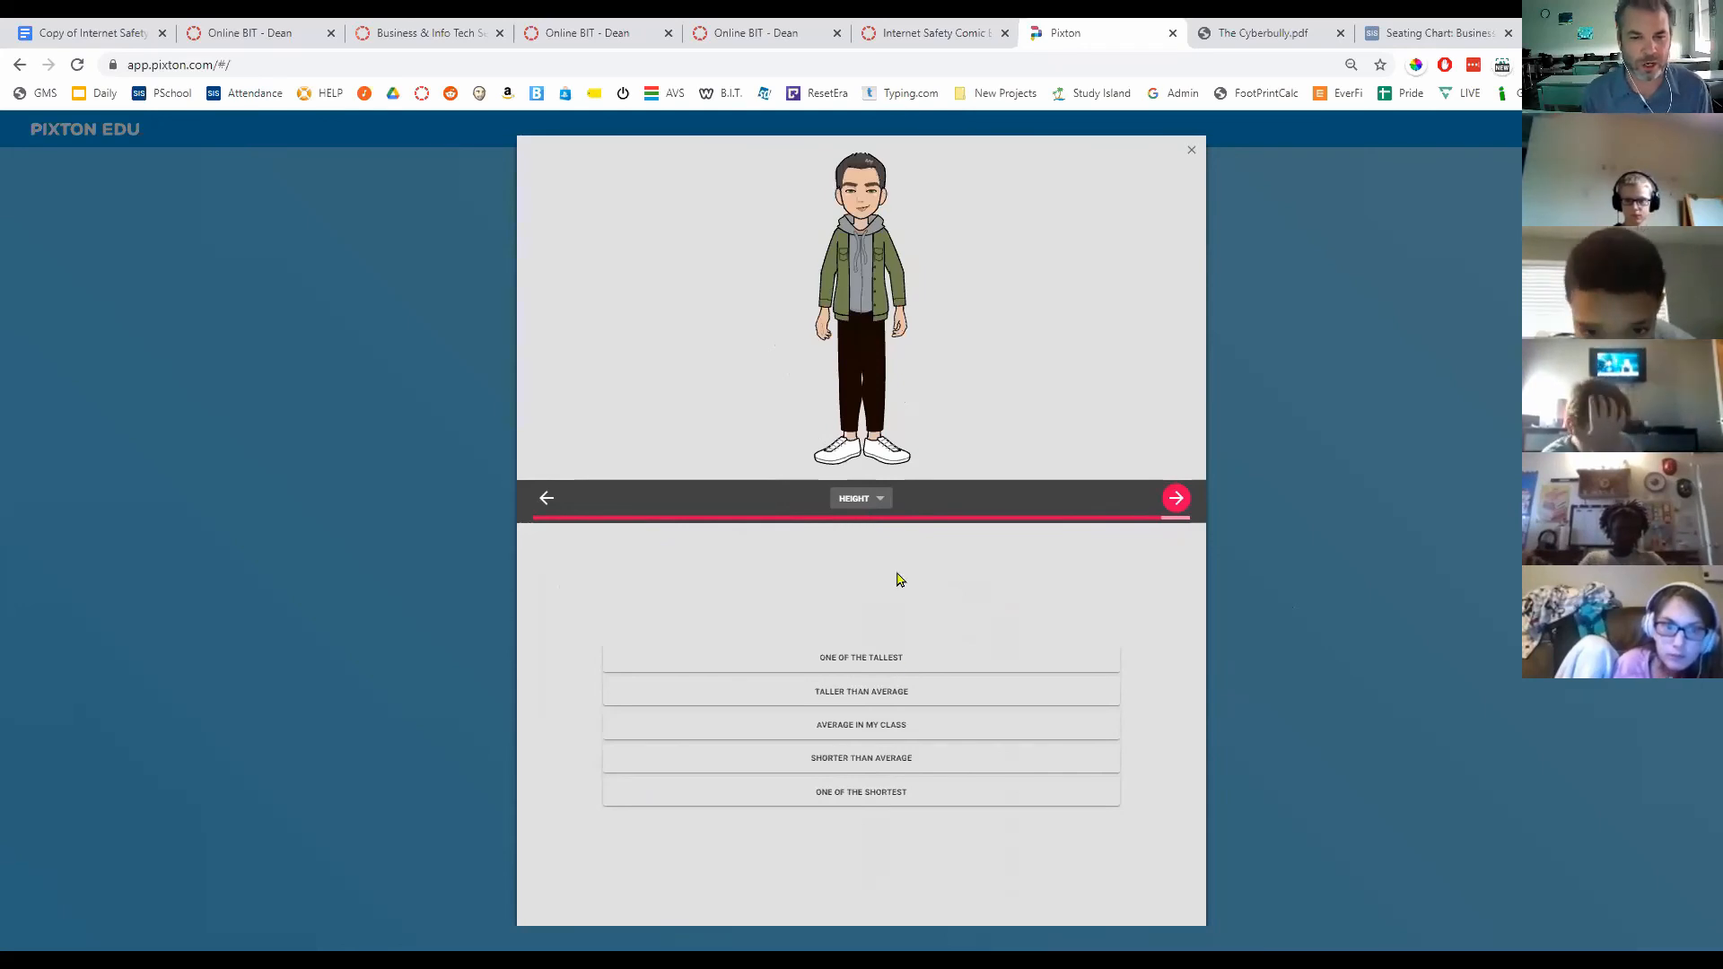
{"action": "left_click", "coordinate": [882, 656]}
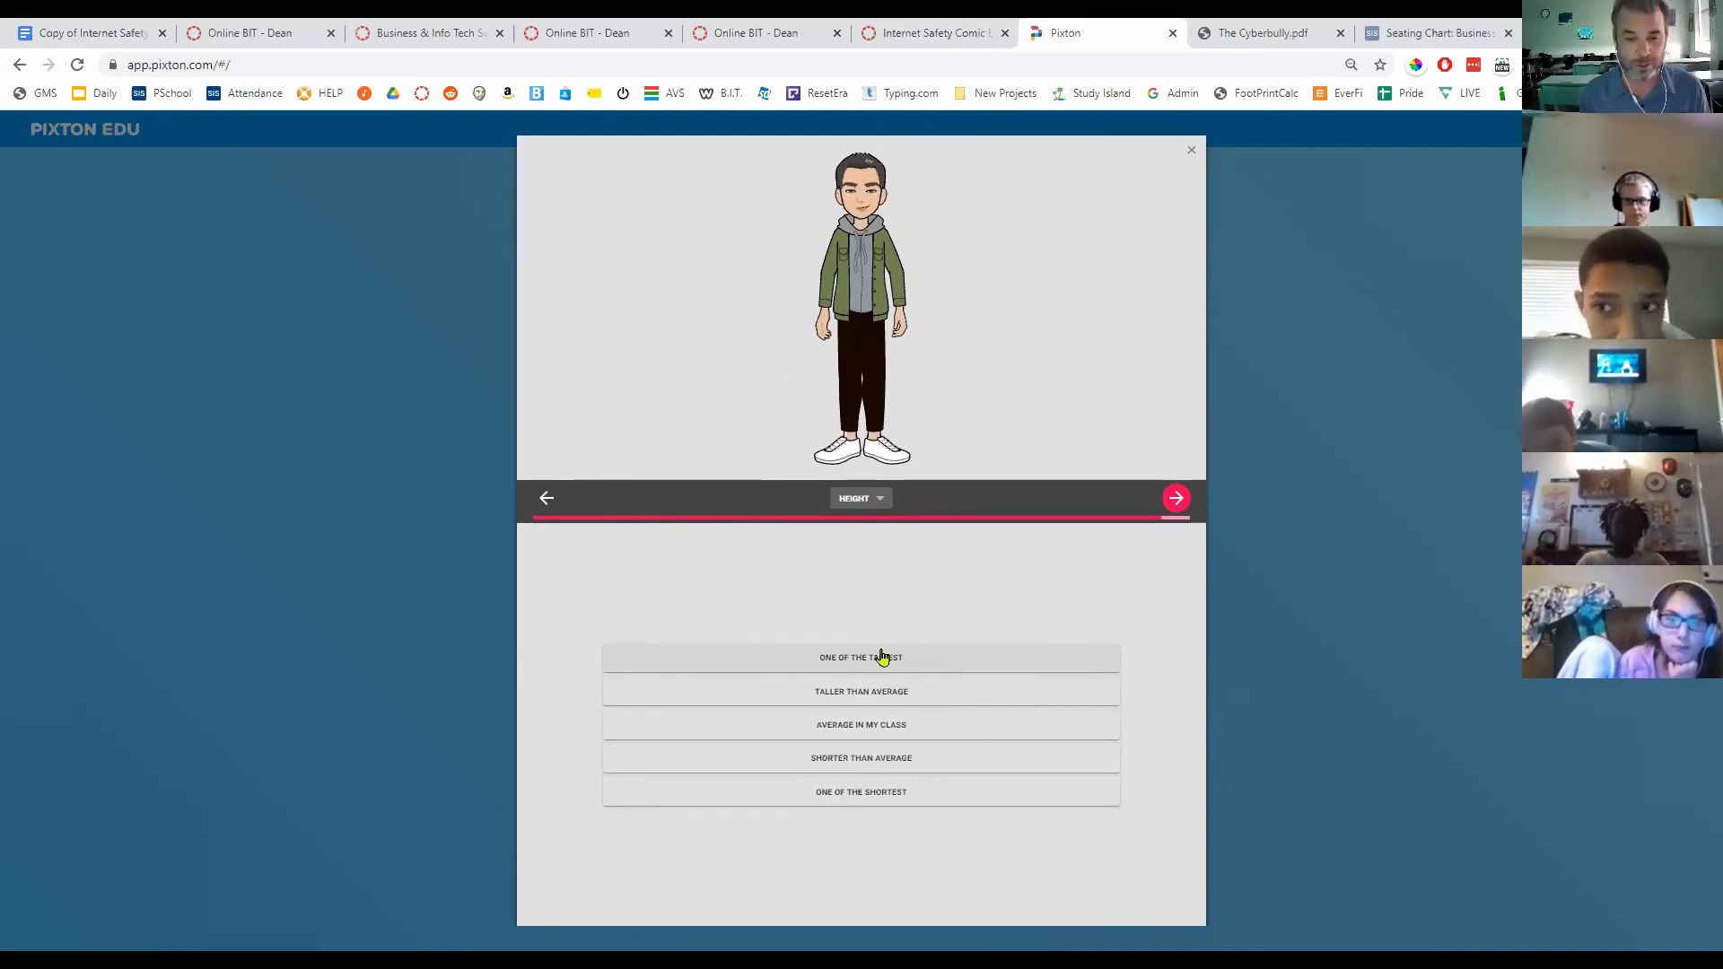
{"action": "left_click", "coordinate": [846, 691]}
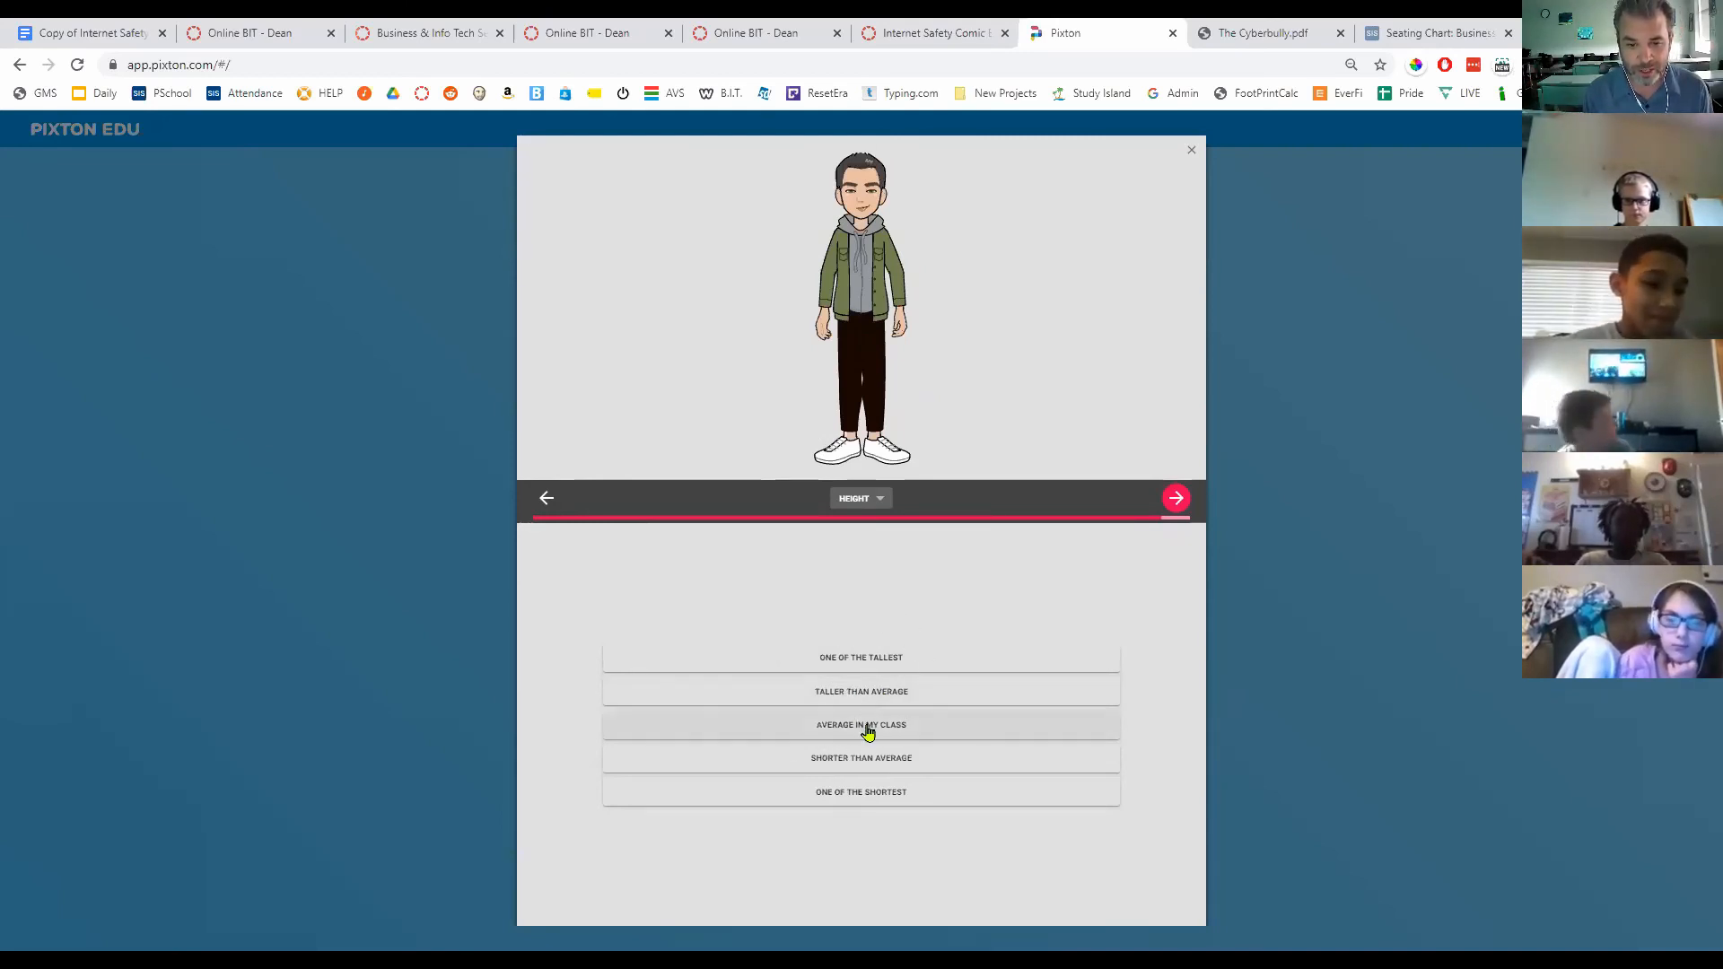
{"action": "left_click", "coordinate": [867, 728]}
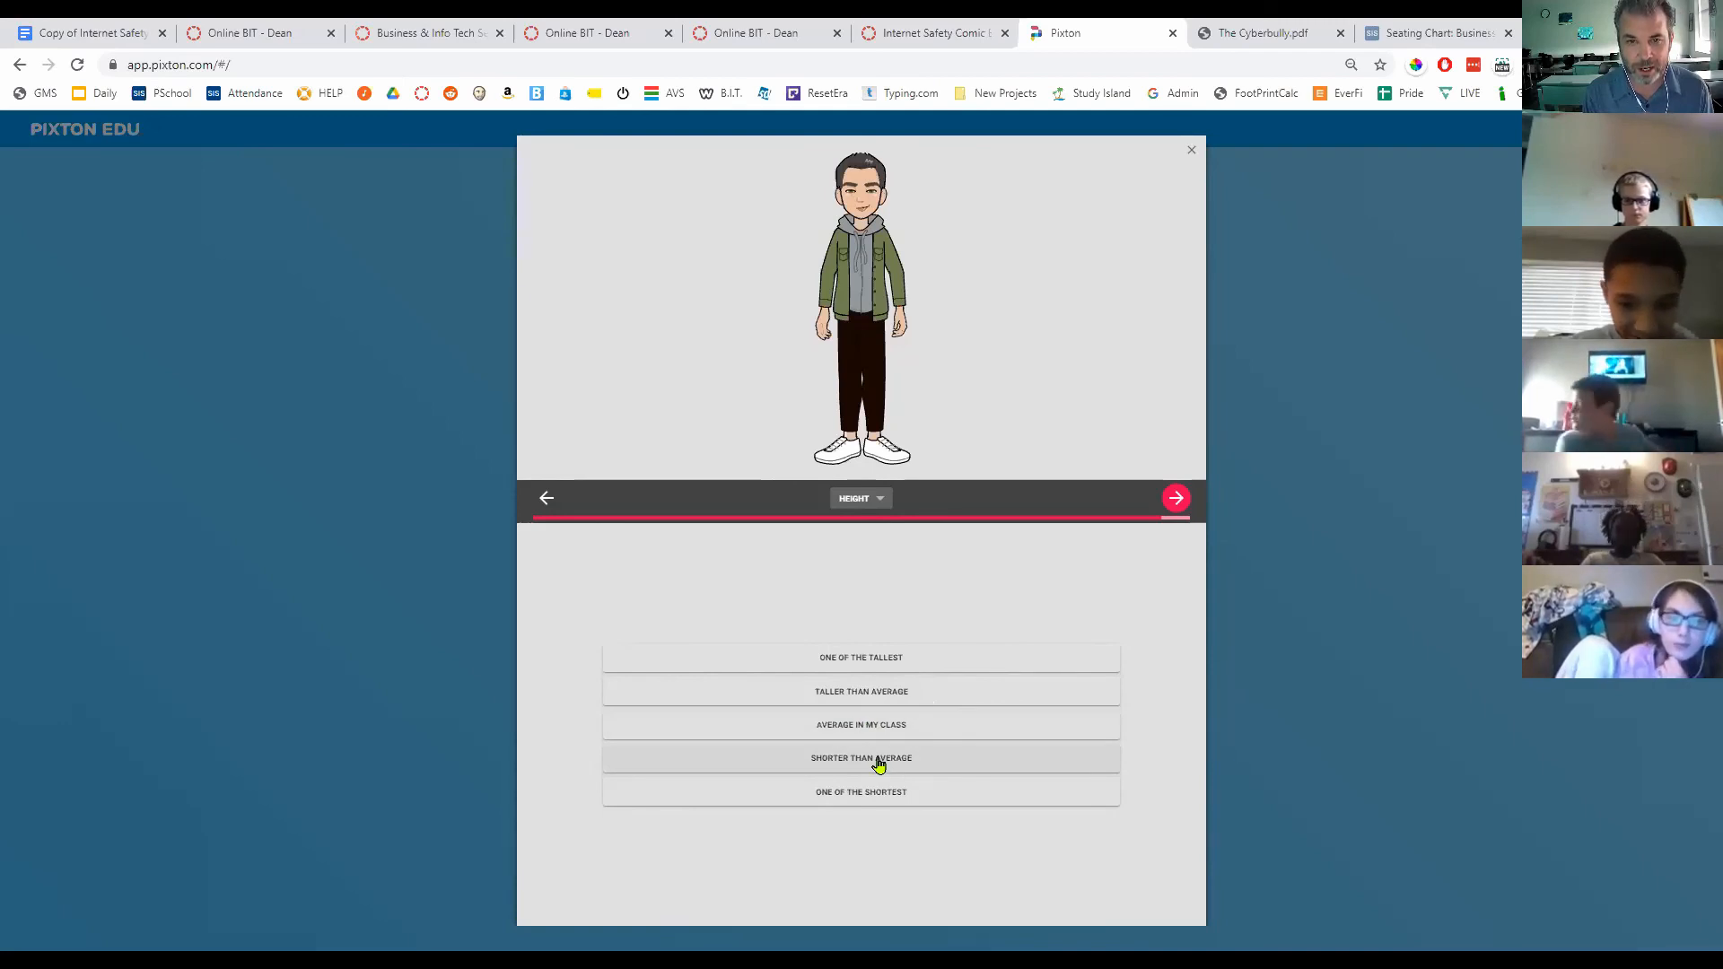
{"action": "left_click", "coordinate": [879, 763]}
{"action": "left_click", "coordinate": [877, 798]}
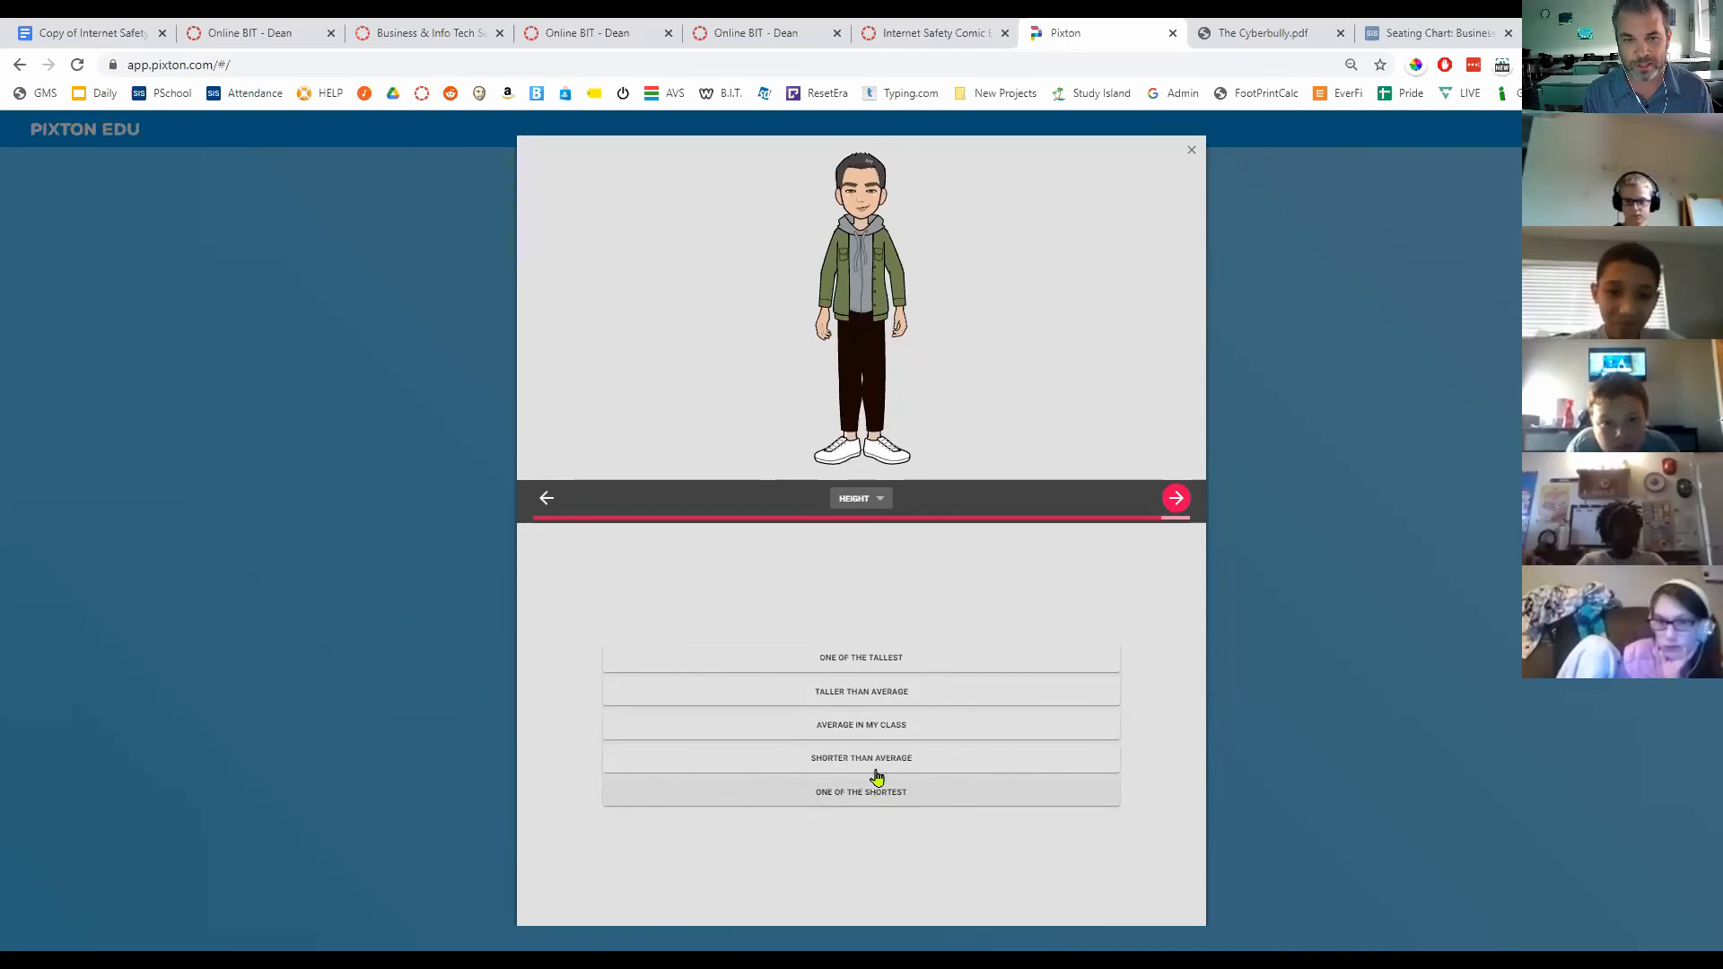
{"action": "left_click", "coordinate": [877, 692]}
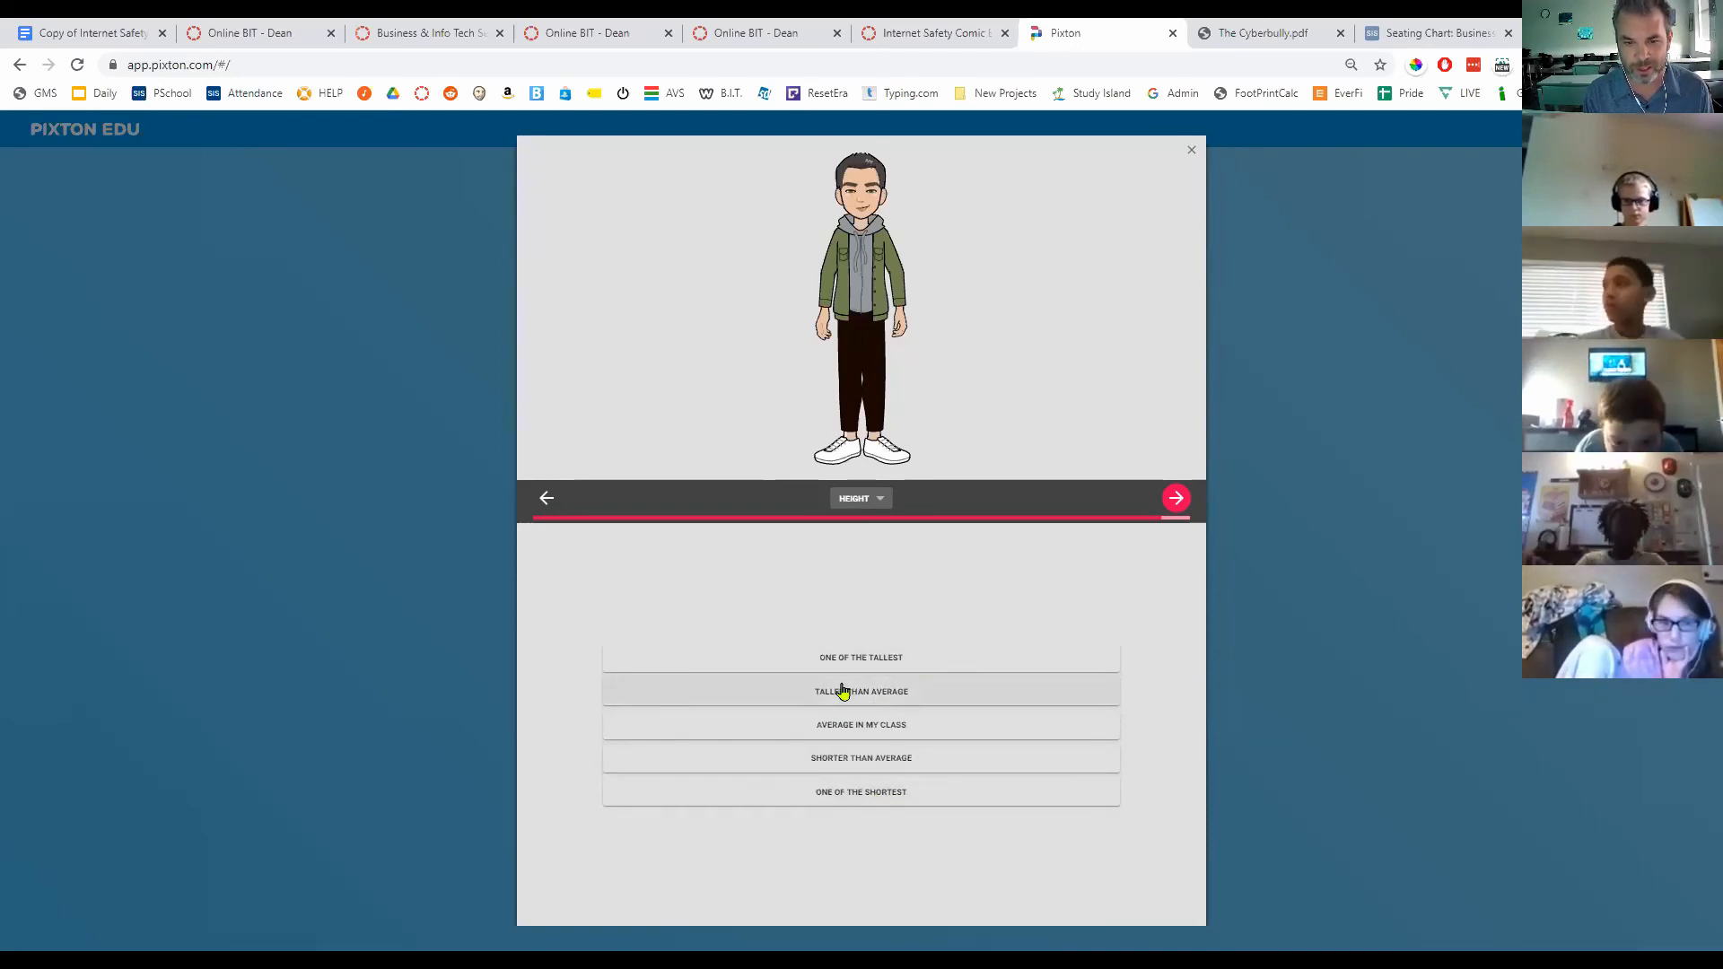
{"action": "left_click", "coordinate": [873, 769]}
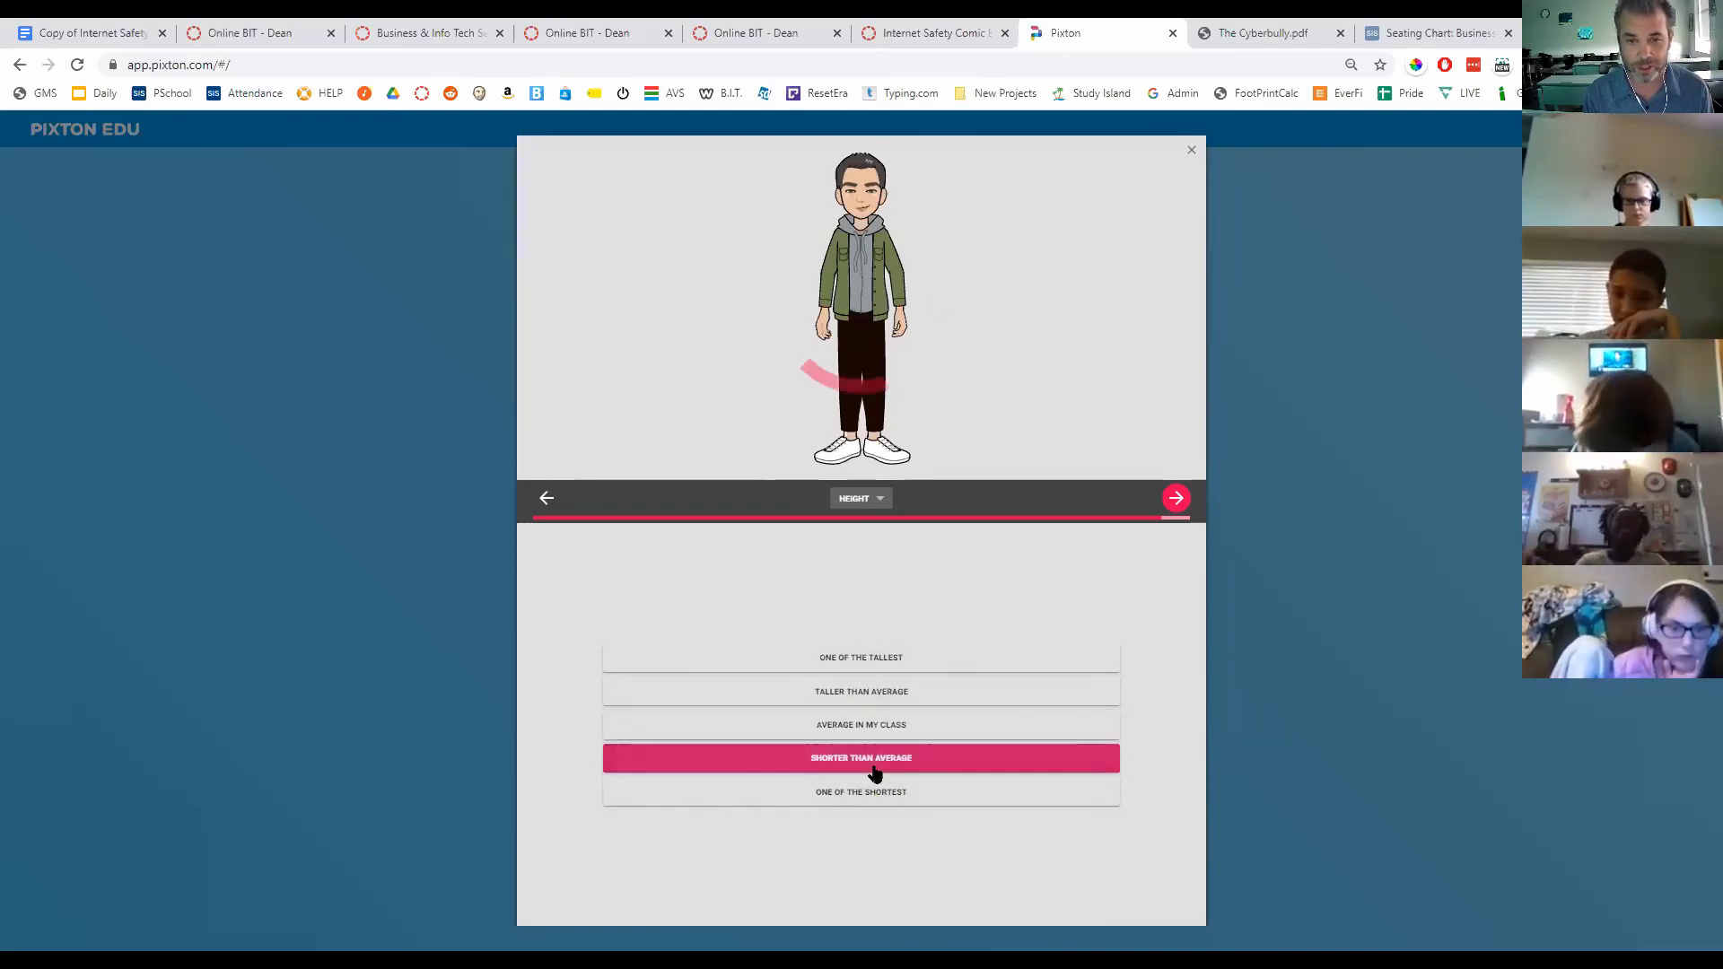
{"action": "left_click", "coordinate": [1176, 500]}
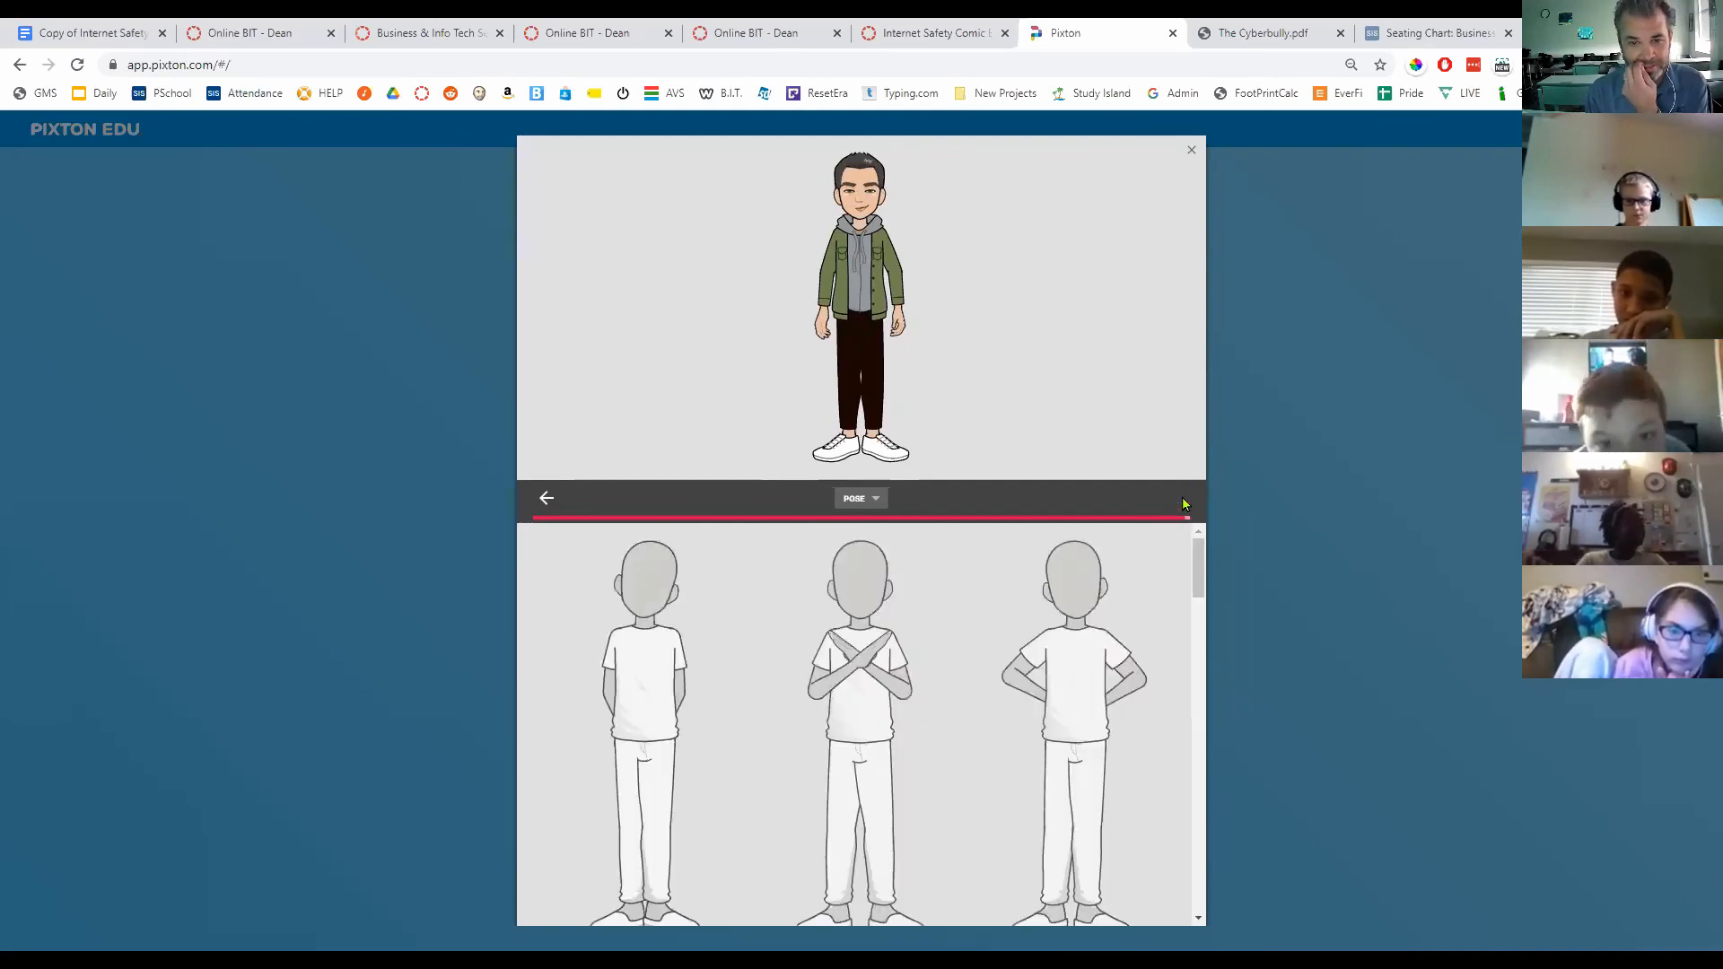
Step: Try several standing poses and choose the one with both hands raised in peace signs
{"action": "left_click", "coordinate": [1067, 663]}
{"action": "left_click", "coordinate": [871, 664]}
{"action": "left_click", "coordinate": [672, 661]}
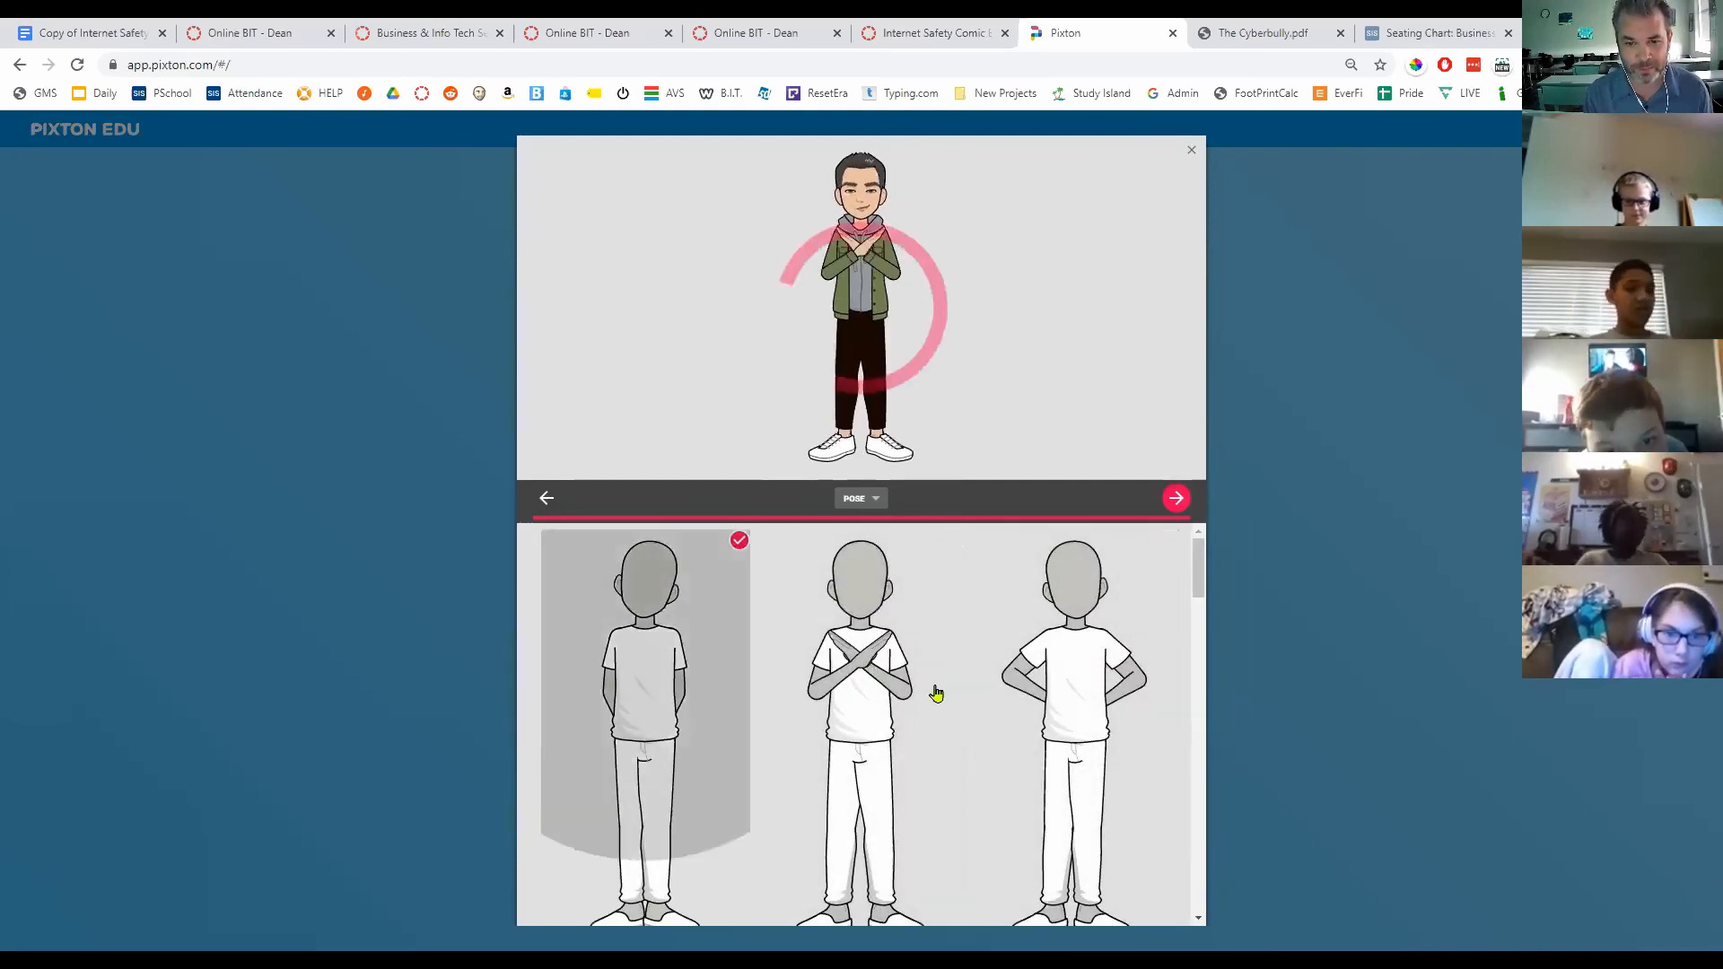
{"action": "scroll", "coordinate": [916, 691], "scroll_direction": "down", "scroll_amount": 7}
{"action": "left_click", "coordinate": [1081, 685]}
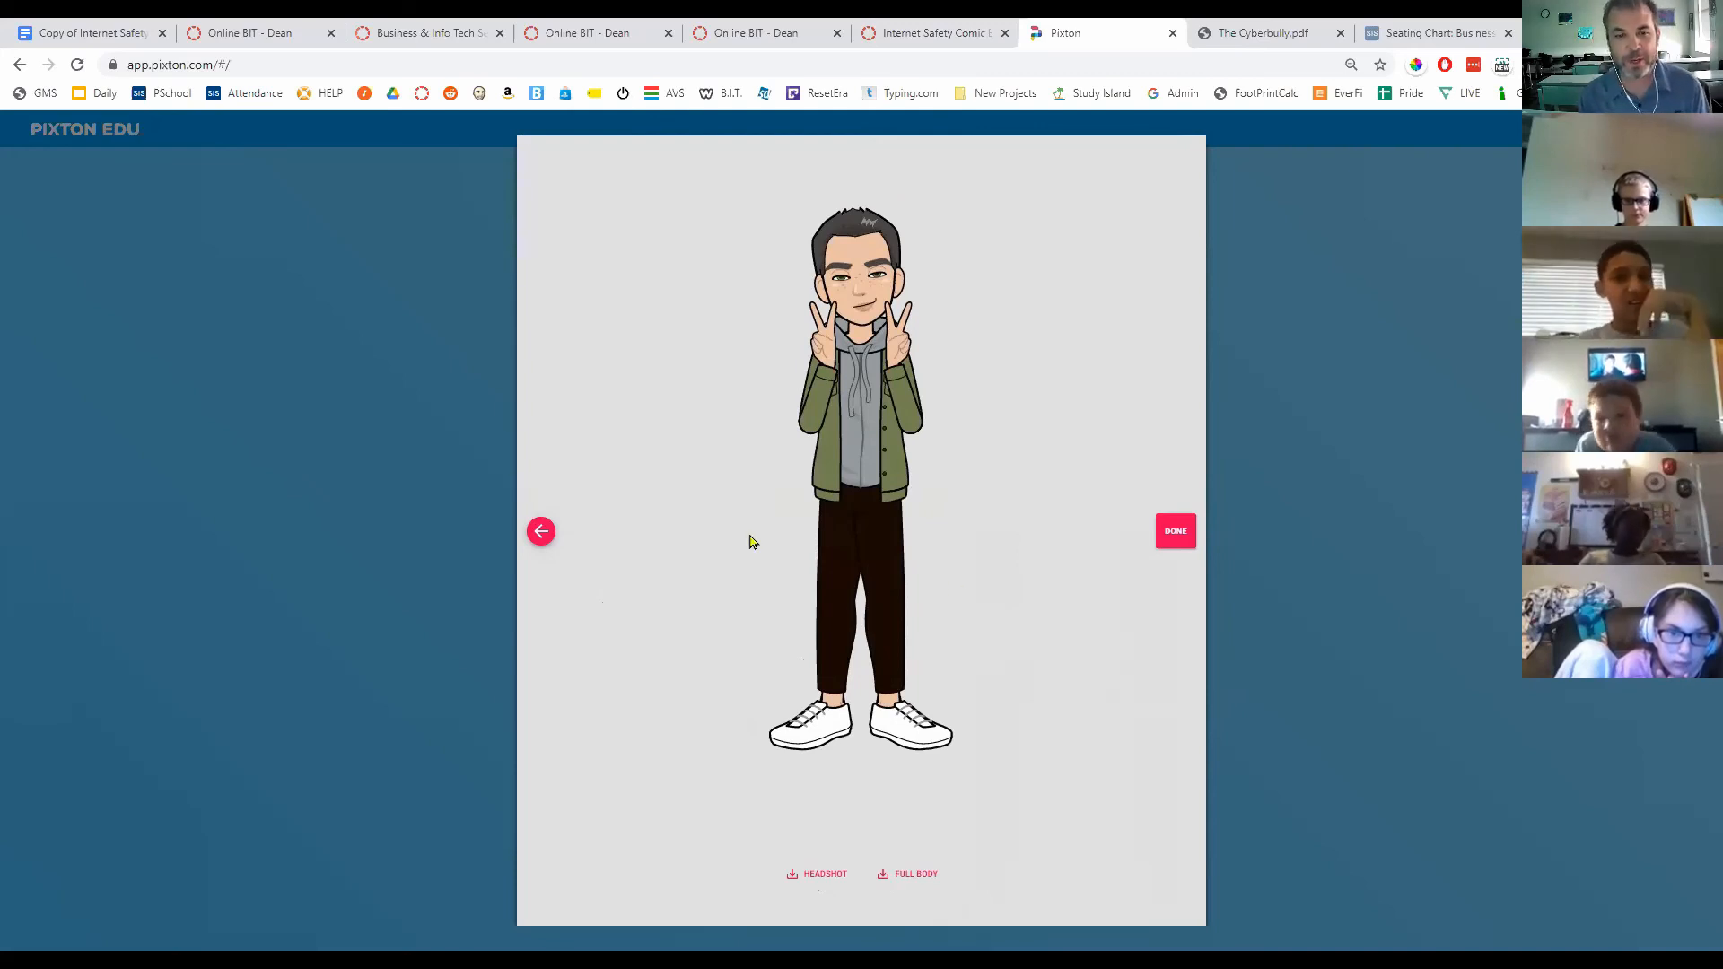
Step: Return from the finished avatar preview to editing and look at the available face shapes
{"action": "left_click", "coordinate": [540, 530]}
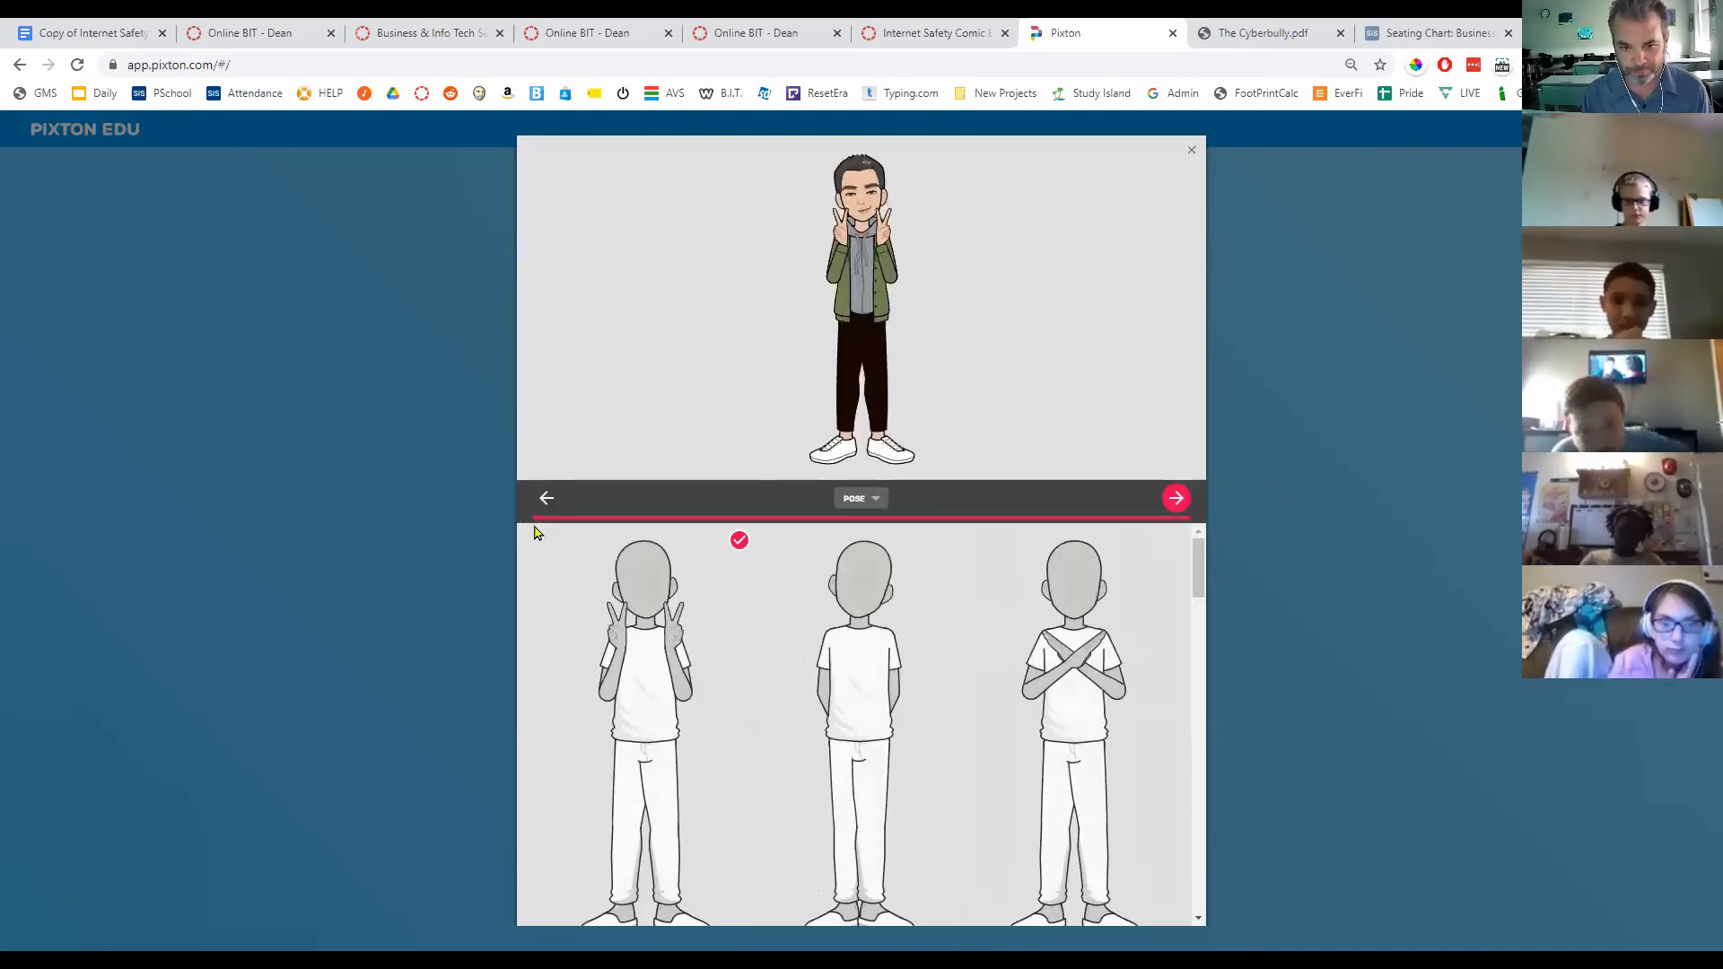
{"action": "left_click", "coordinate": [878, 506]}
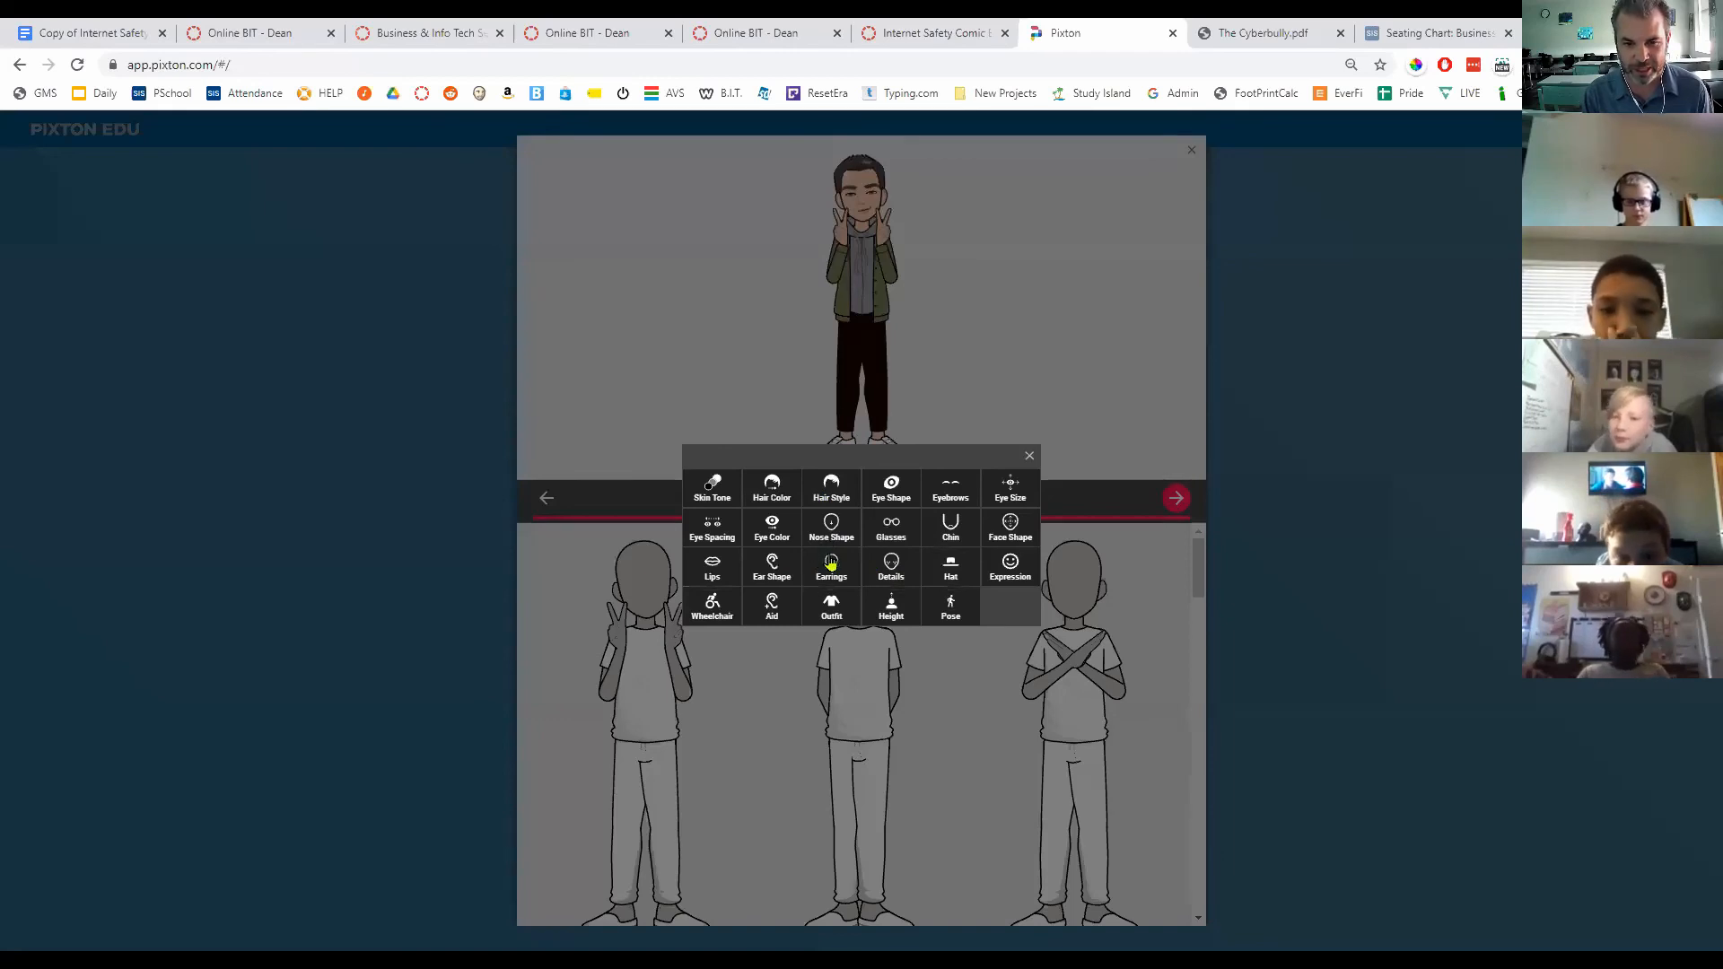
{"action": "left_click", "coordinate": [1006, 538]}
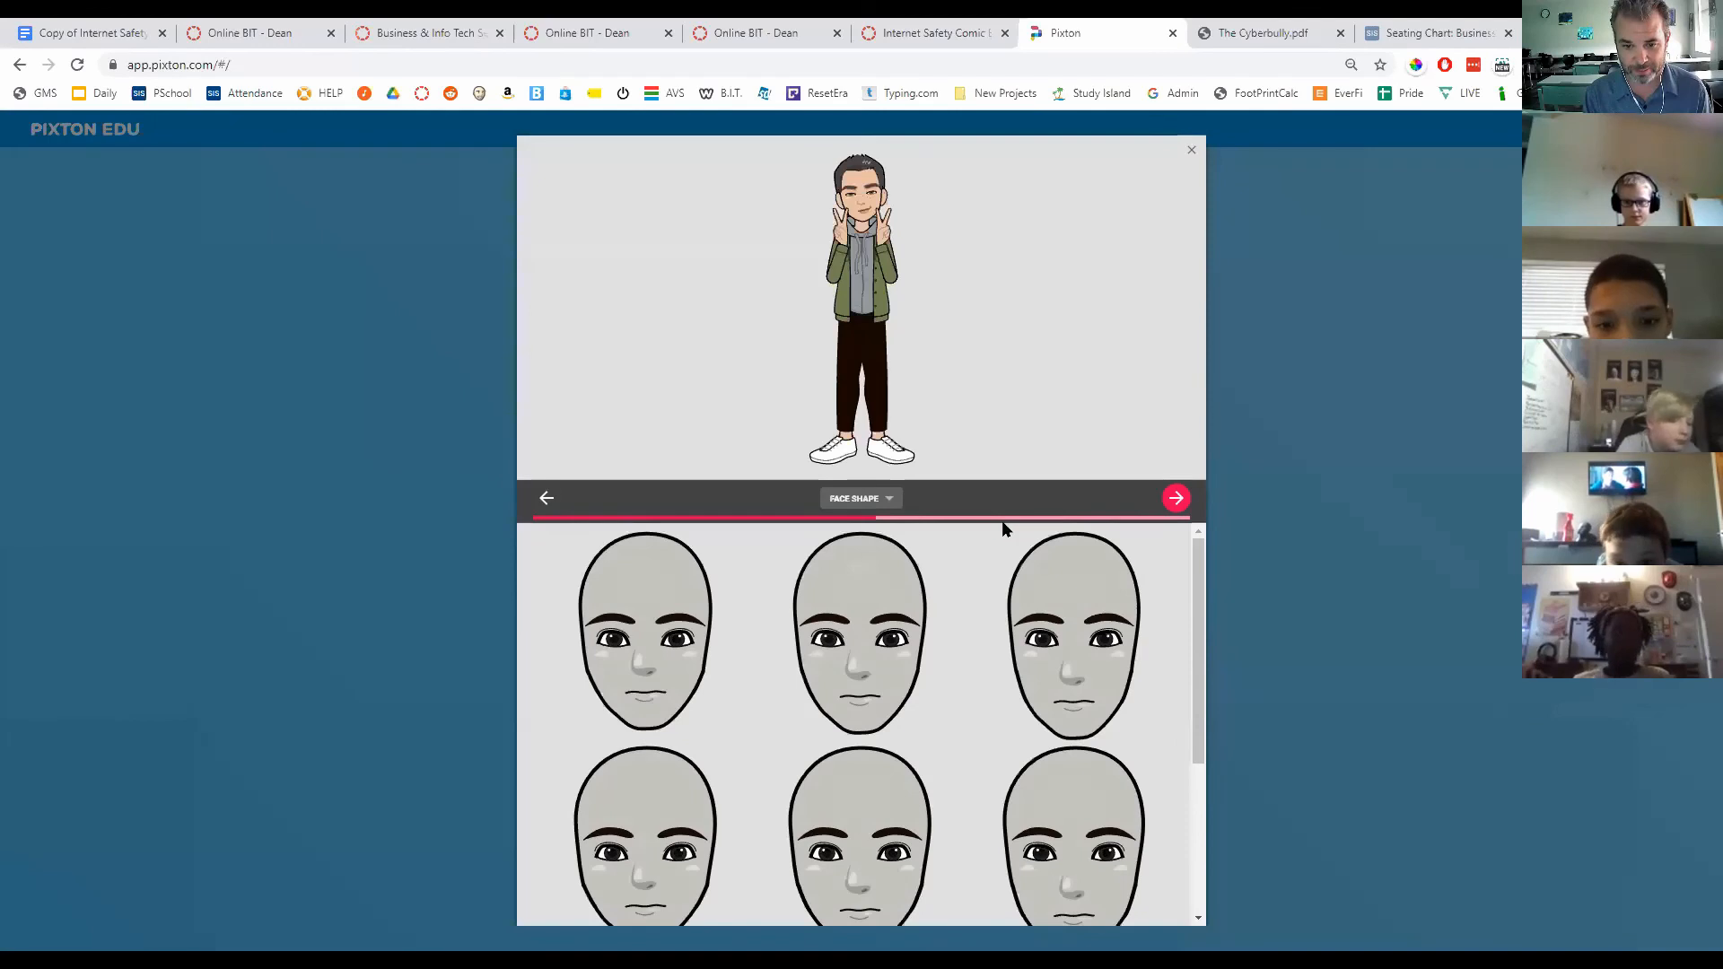
Step: Compare several eye sizes on the avatar and choose the second one in the first row
{"action": "left_click", "coordinate": [883, 501]}
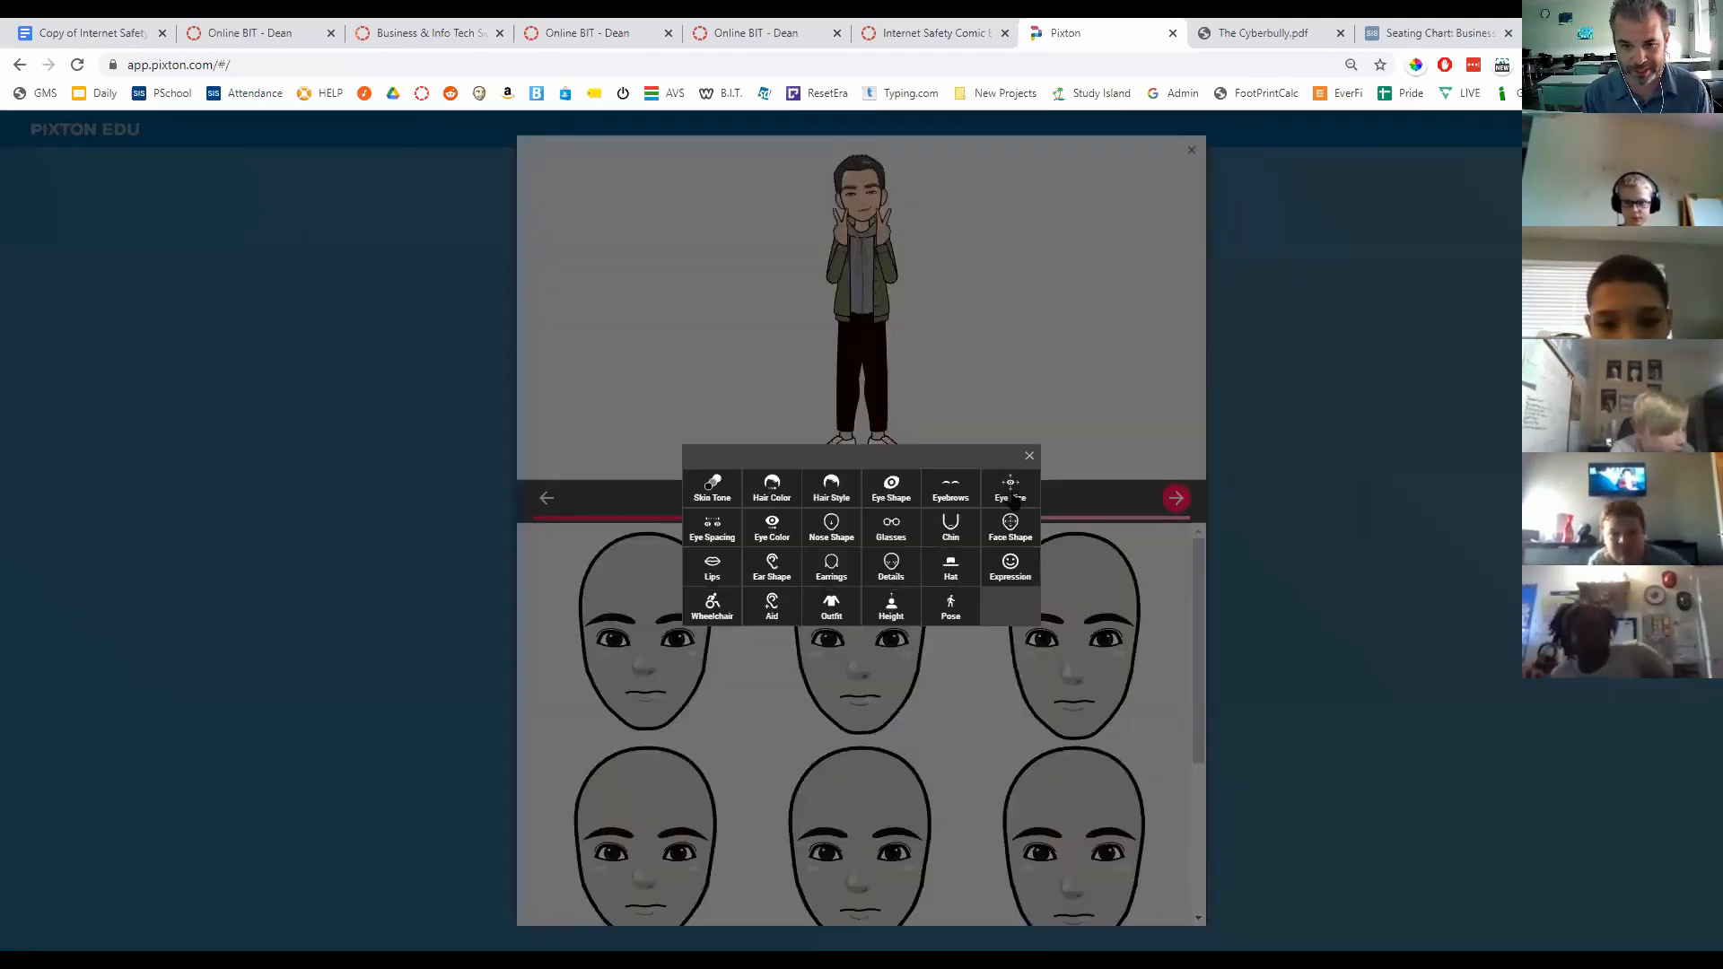
{"action": "left_click", "coordinate": [1012, 500]}
{"action": "left_click", "coordinate": [887, 772]}
{"action": "left_click", "coordinate": [633, 803]}
{"action": "left_click", "coordinate": [639, 639]}
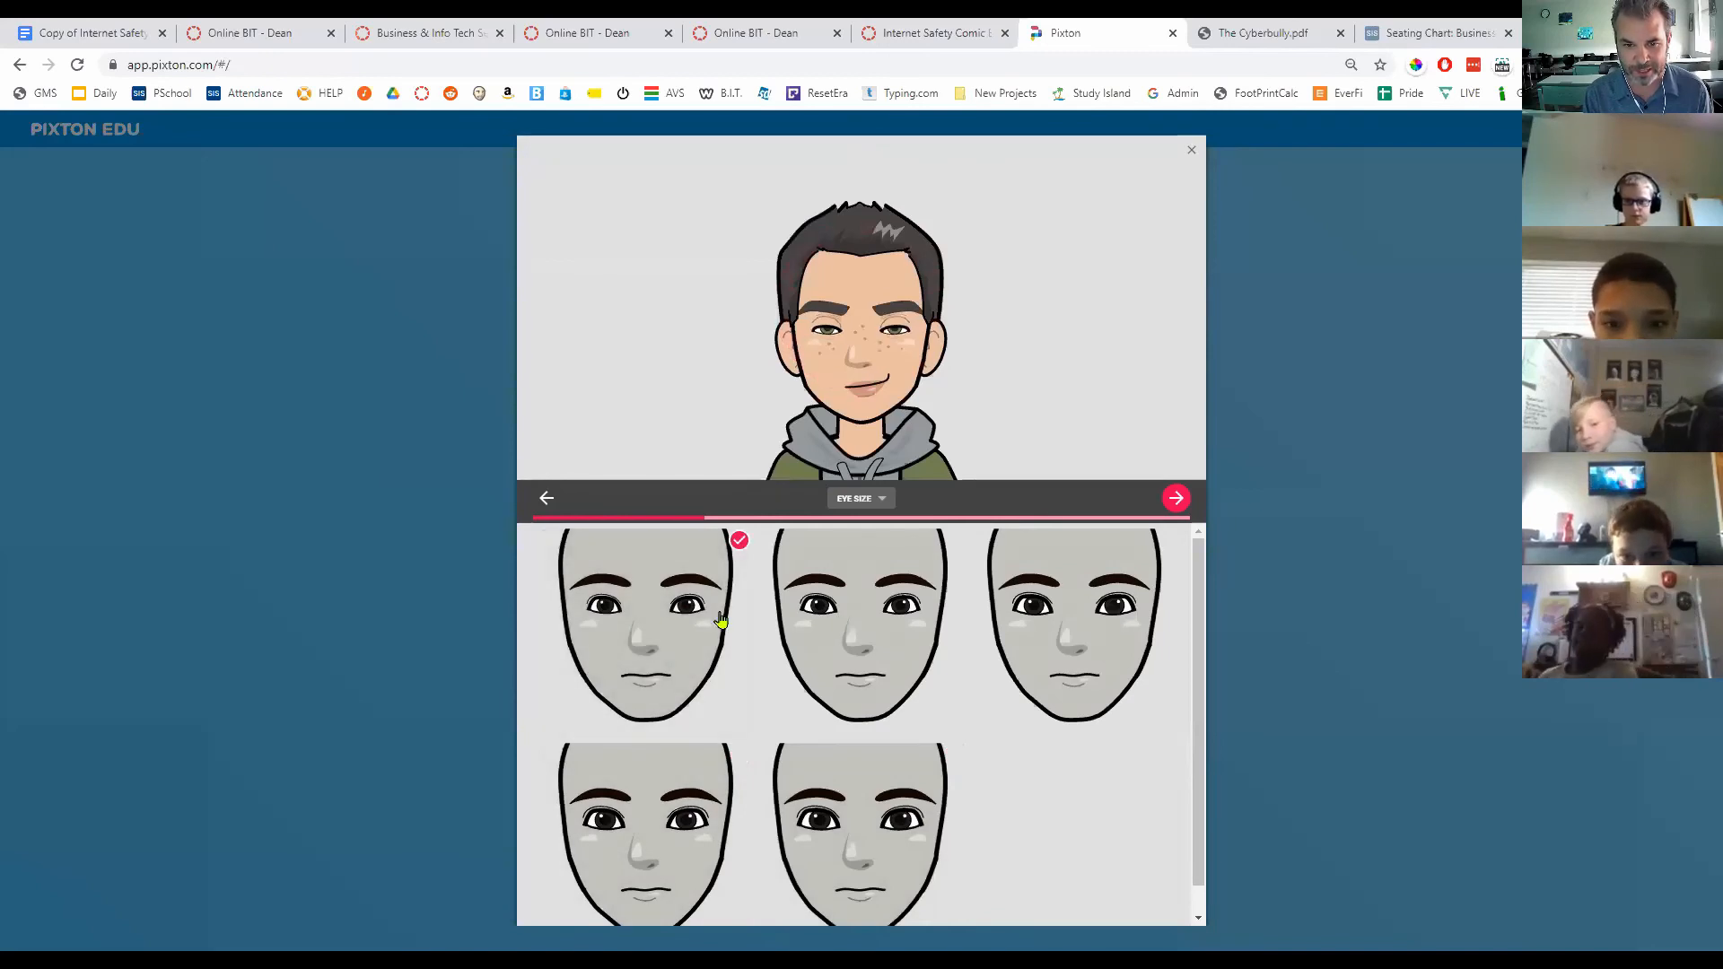
{"action": "left_click", "coordinate": [846, 864]}
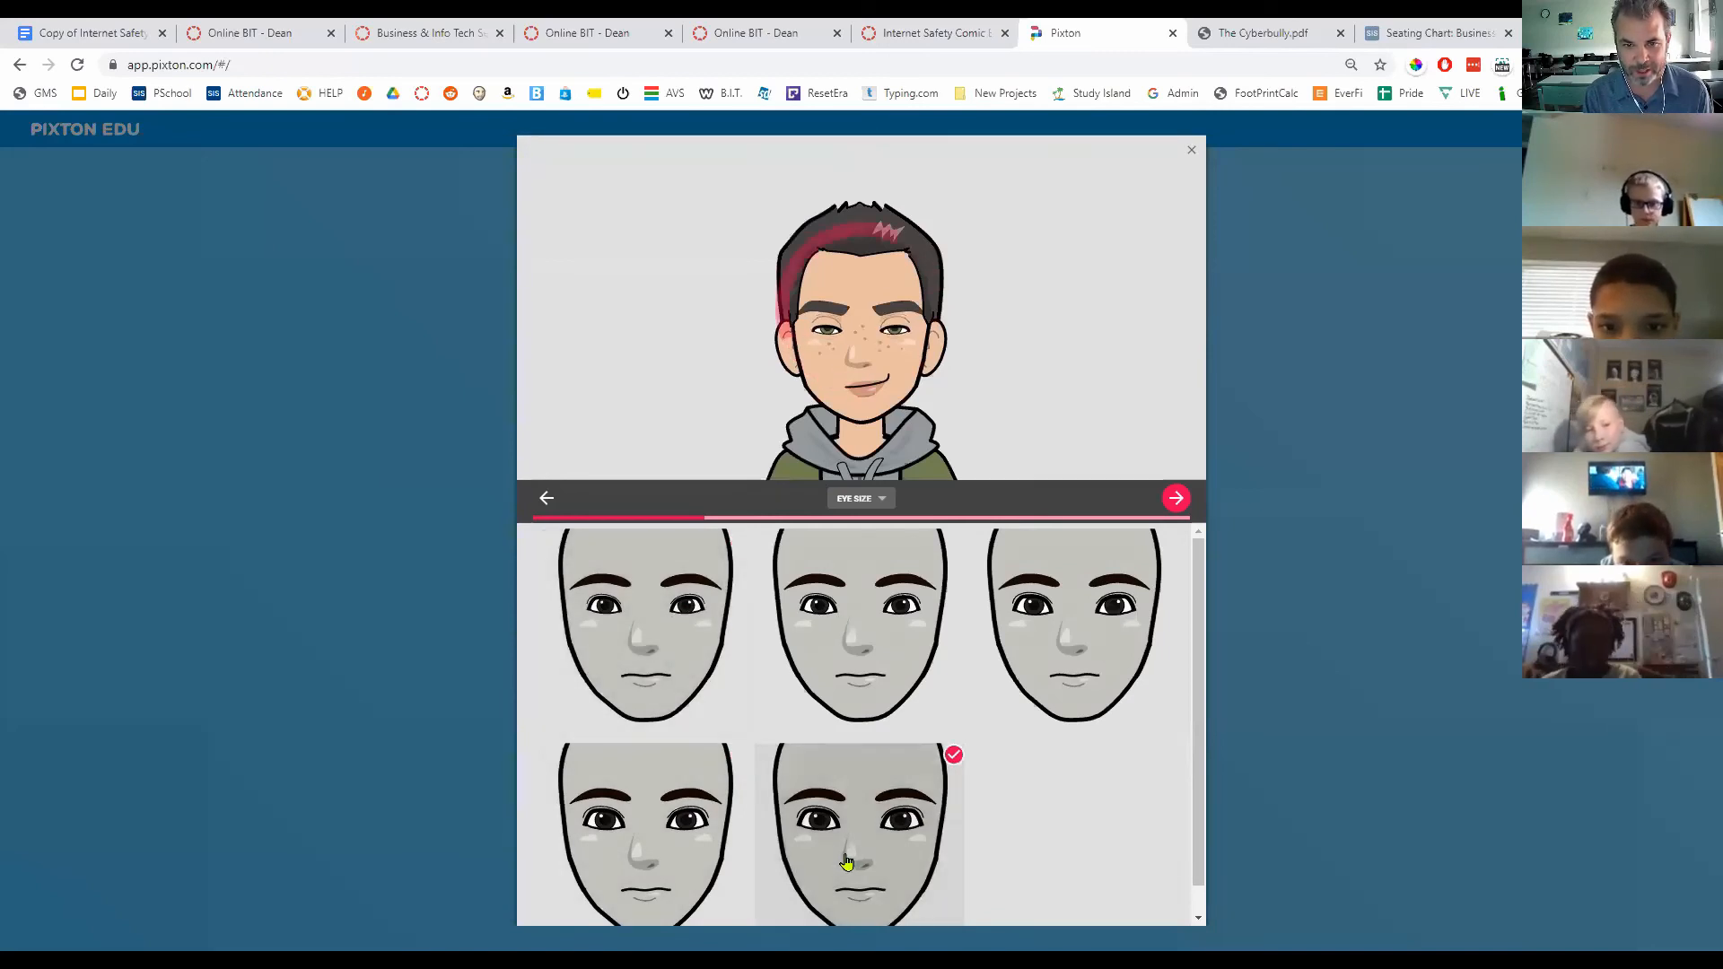
{"action": "left_click", "coordinate": [870, 663]}
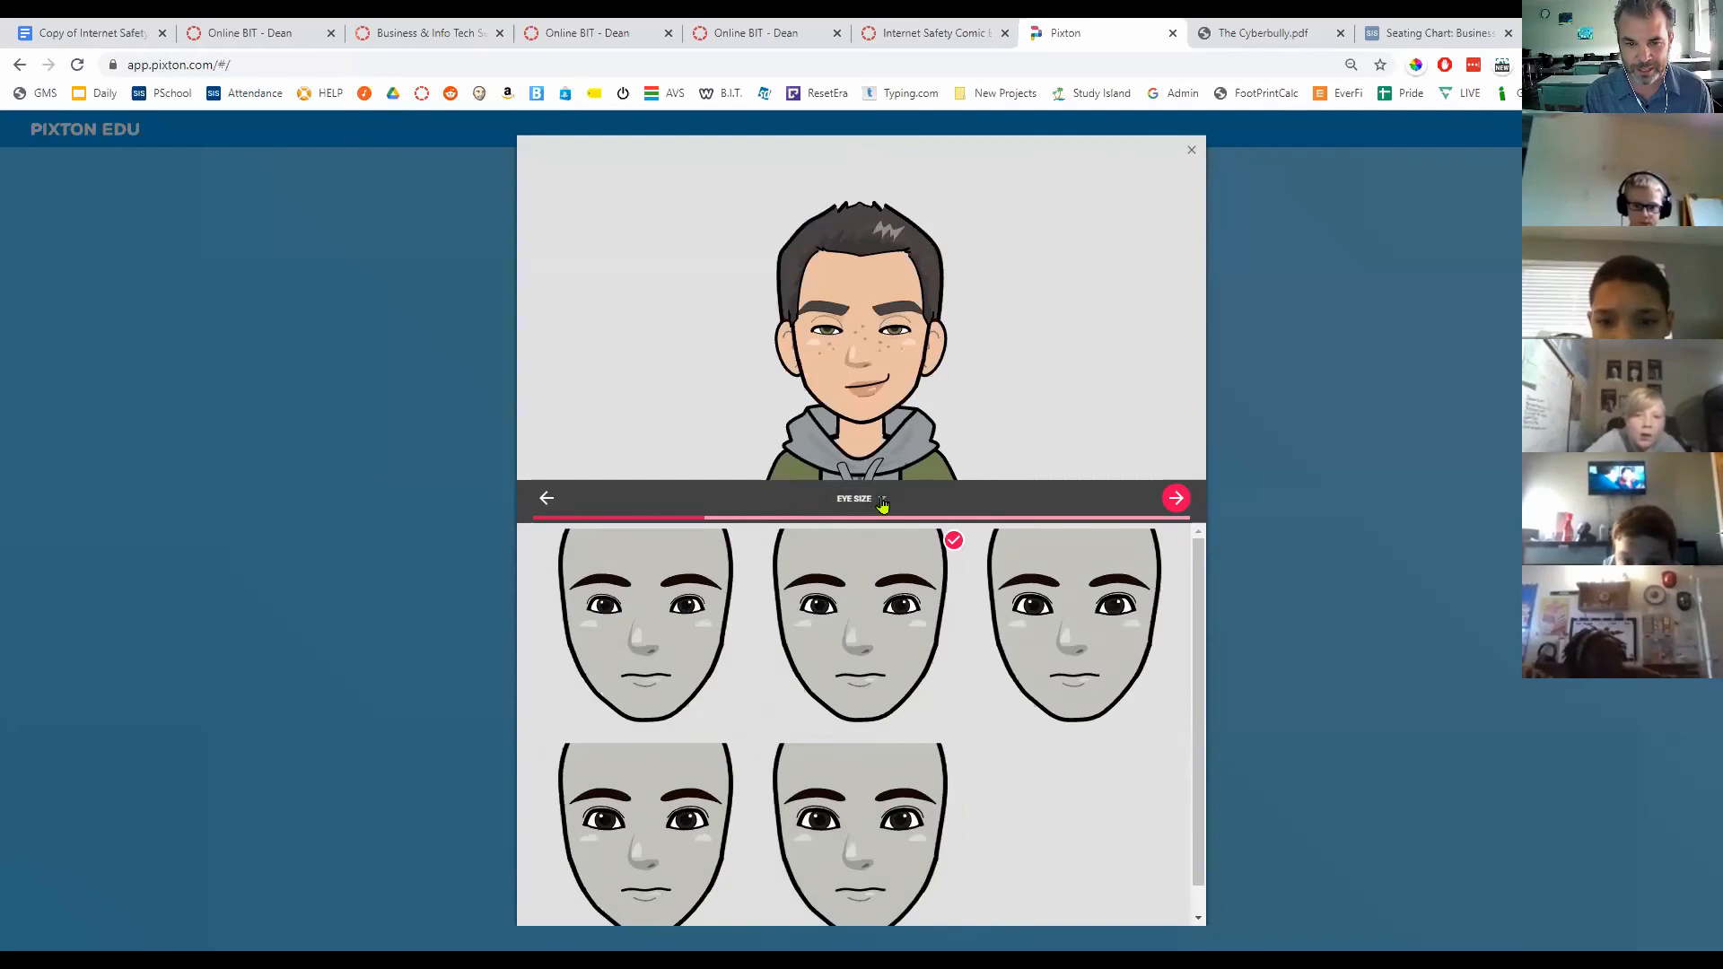
Step: Try small gold stud earrings on the avatar and return to the no-earrings option
{"action": "left_click", "coordinate": [882, 501]}
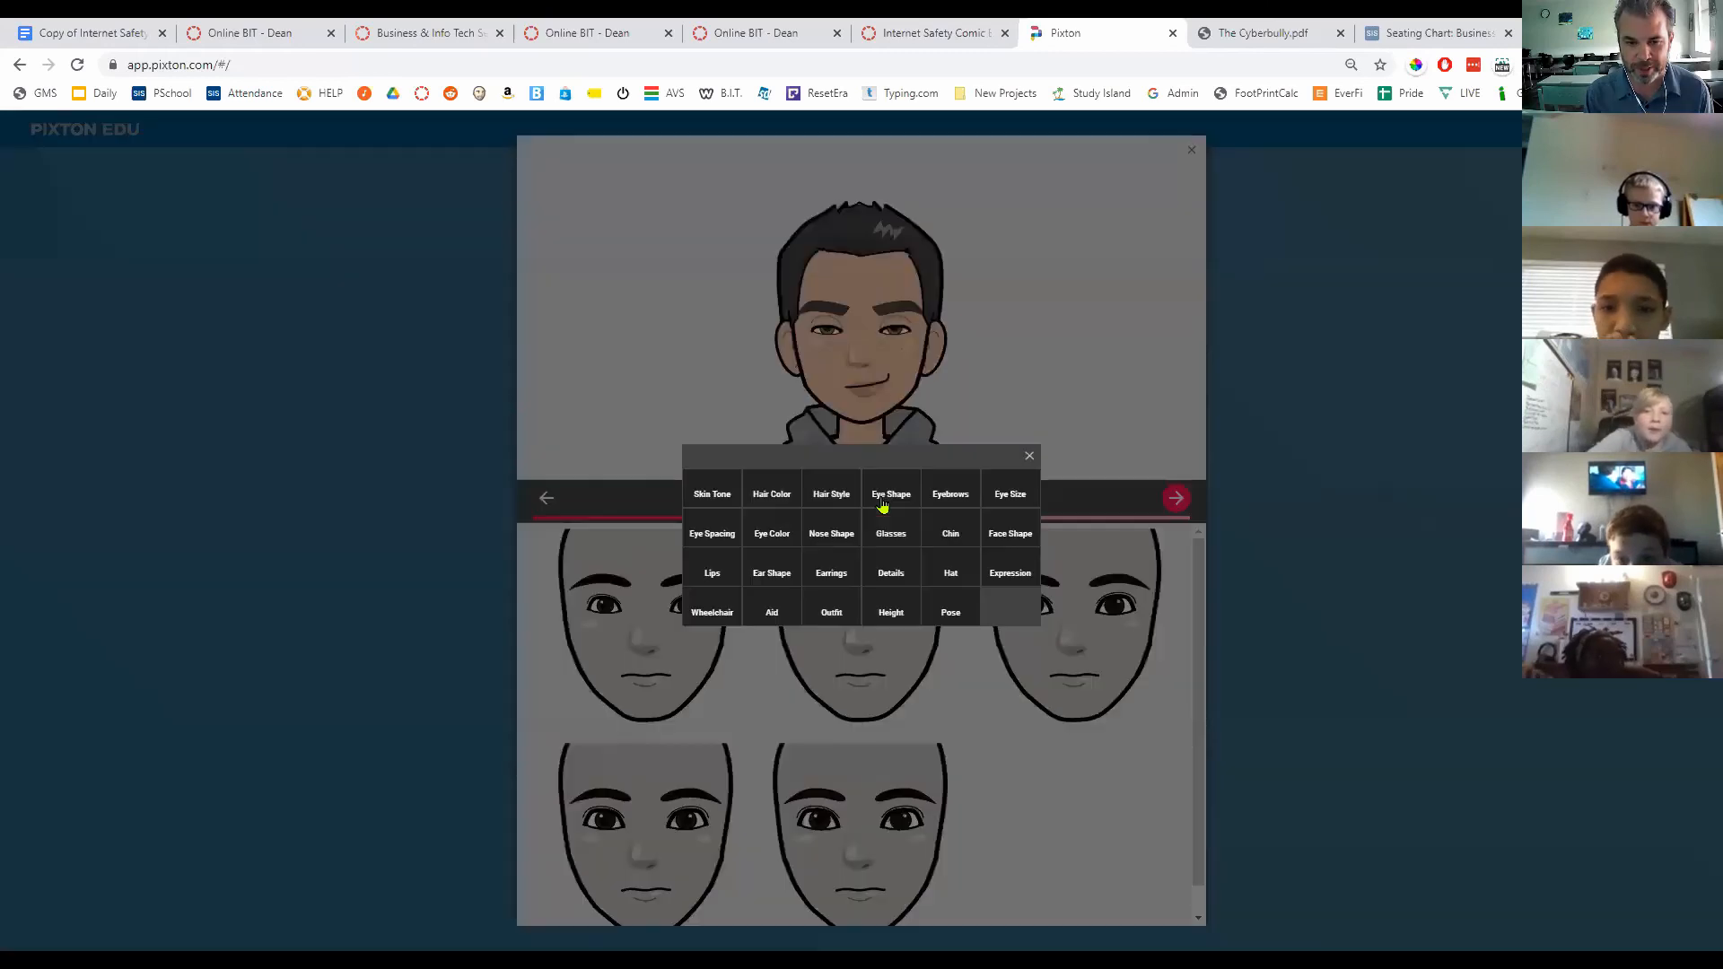
{"action": "left_click", "coordinate": [831, 567]}
{"action": "scroll", "coordinate": [925, 666], "scroll_direction": "down", "scroll_amount": 3}
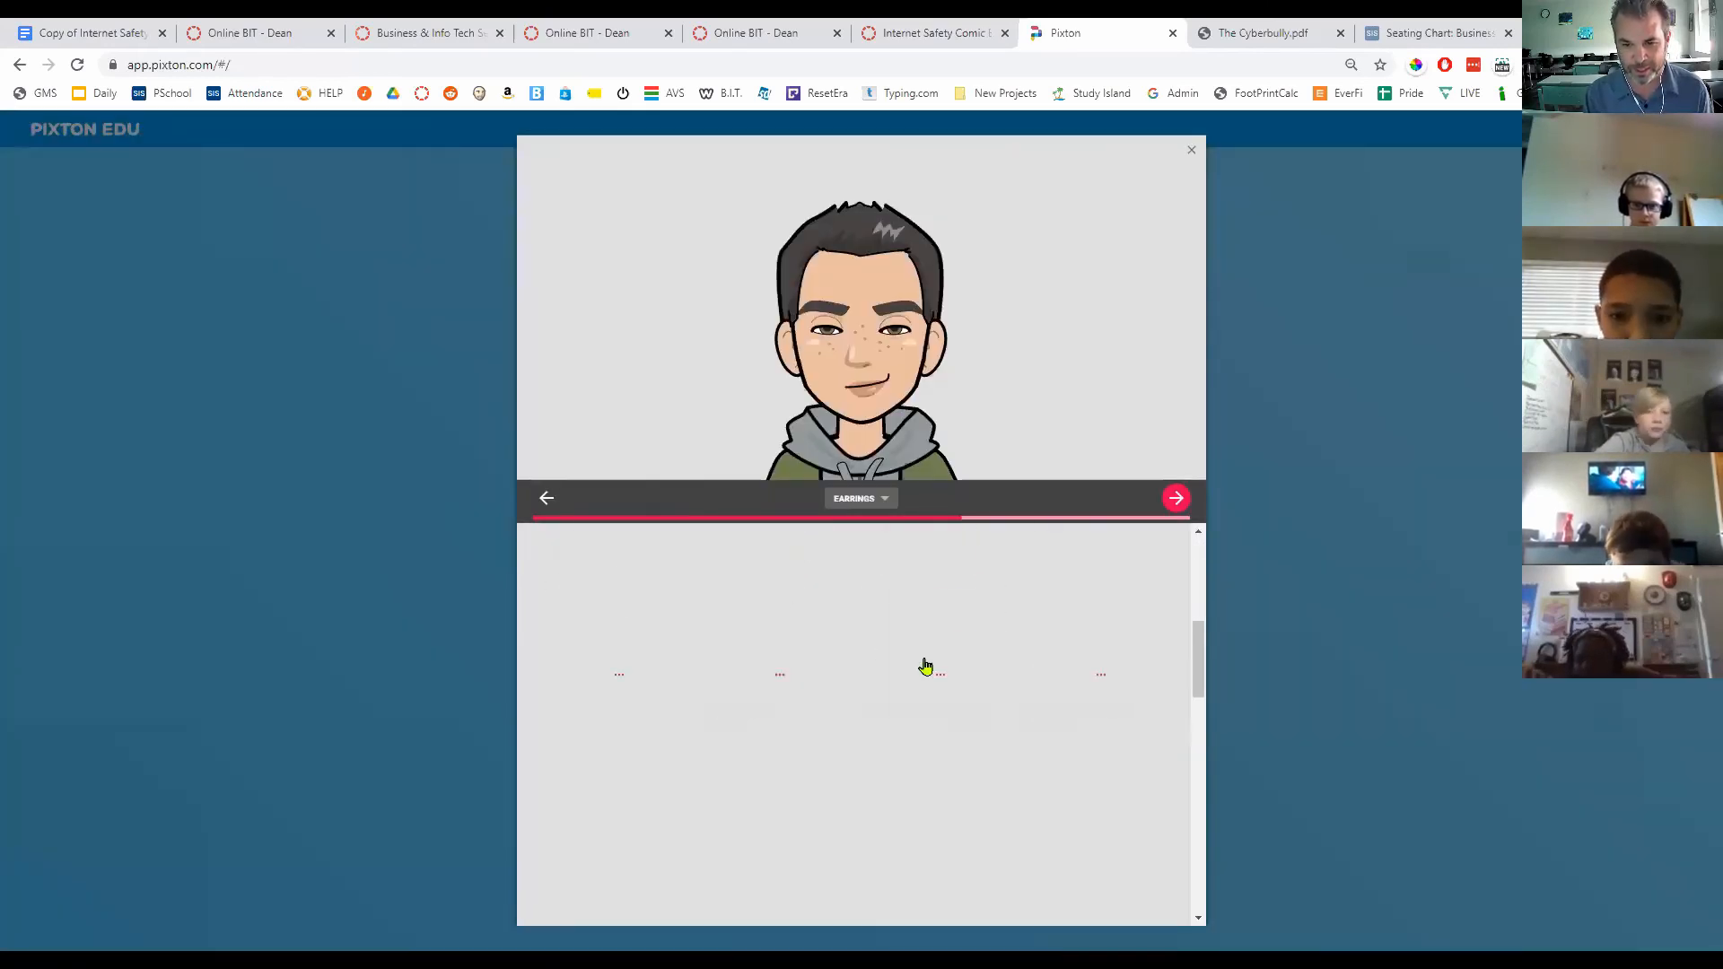
{"action": "scroll", "coordinate": [925, 666], "scroll_direction": "up", "scroll_amount": 3}
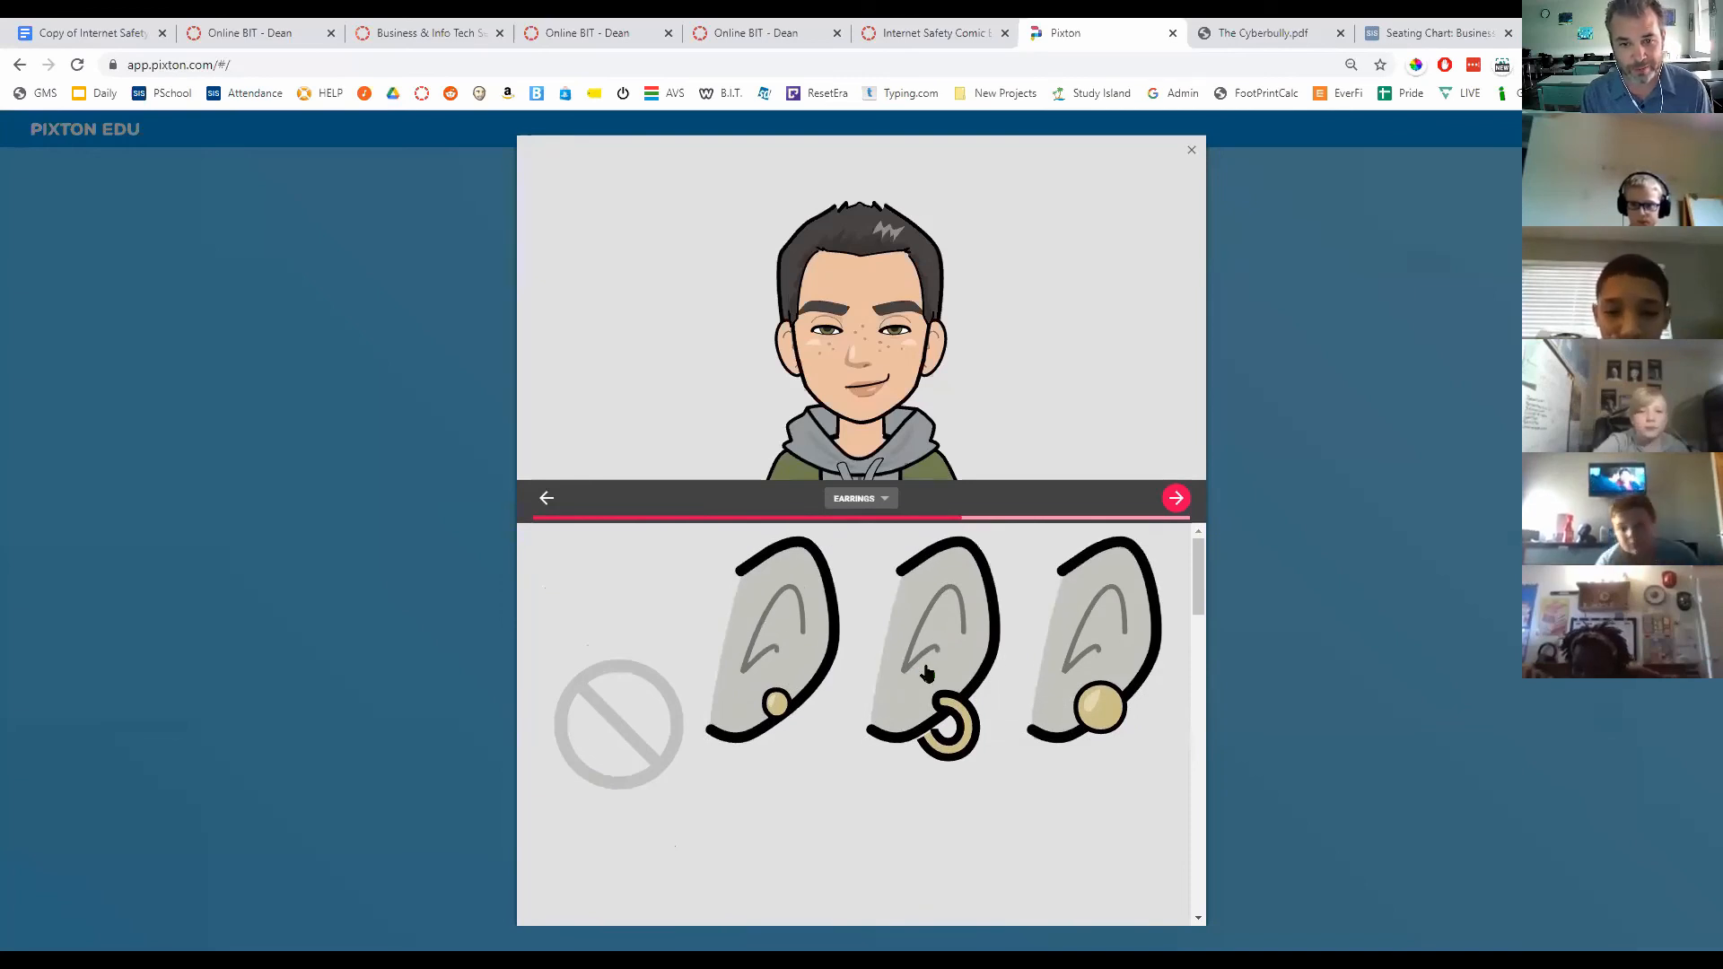
{"action": "left_click", "coordinate": [779, 638]}
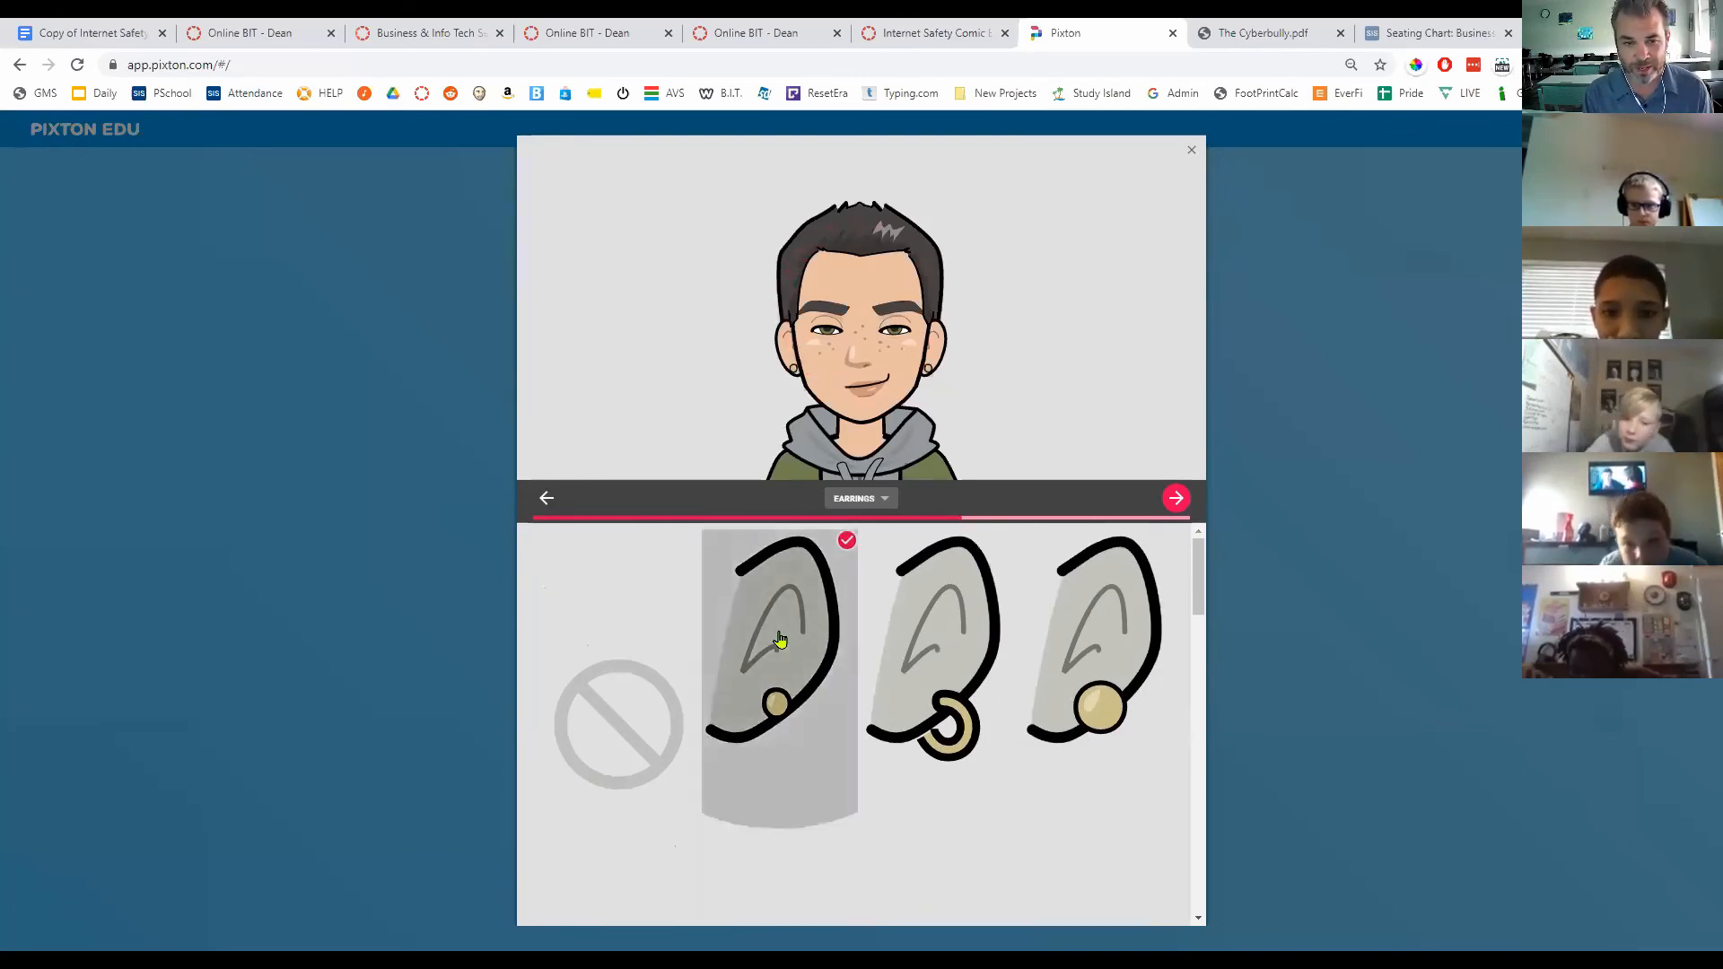
{"action": "left_click", "coordinate": [640, 671]}
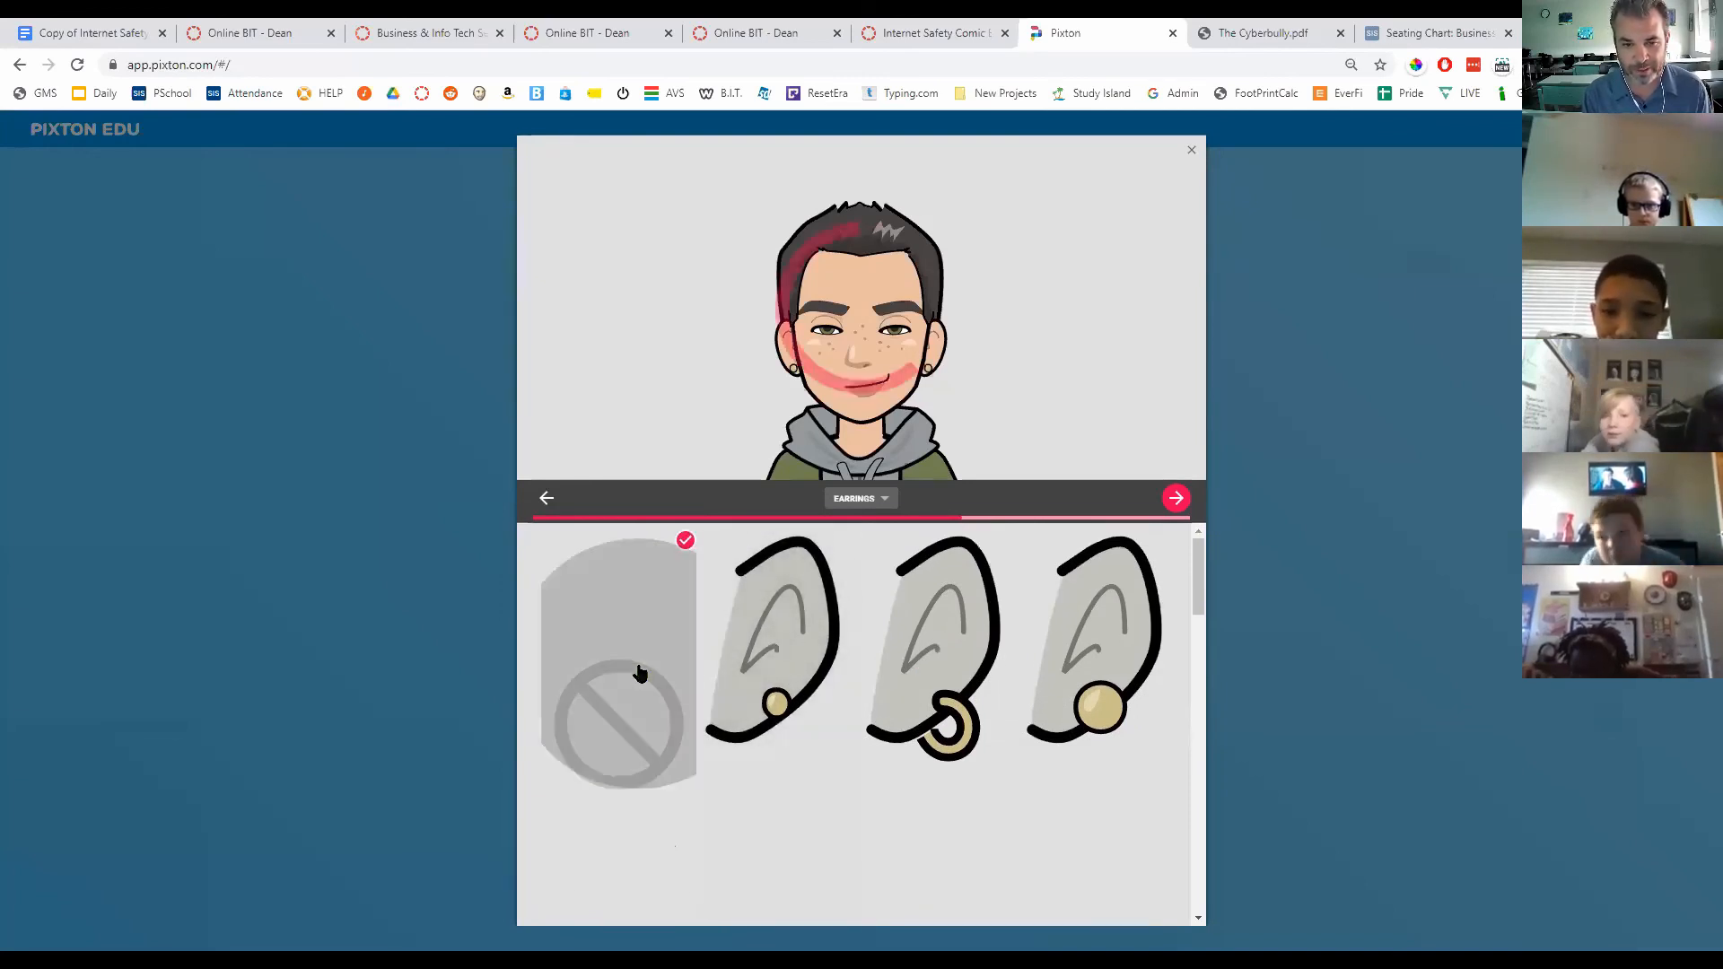
Step: Skip ahead to the avatar's pose settings, finish the avatar and continue past the class photo to the comics page
{"action": "left_click", "coordinate": [862, 500]}
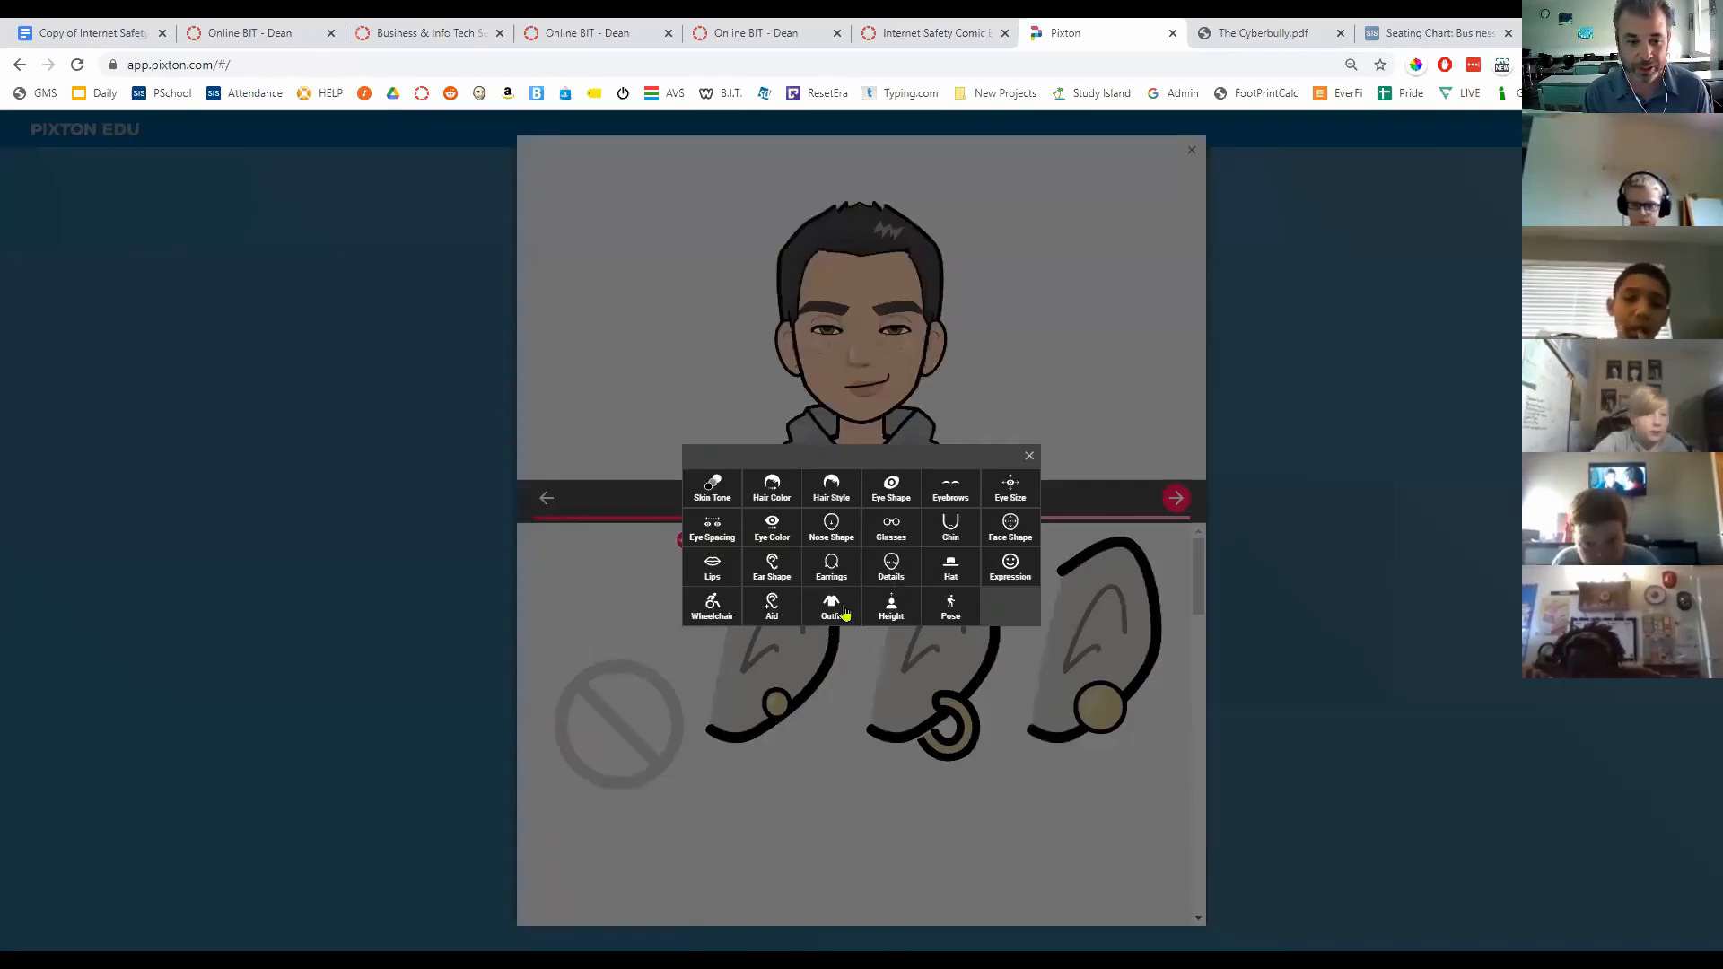
{"action": "left_click", "coordinate": [1029, 459]}
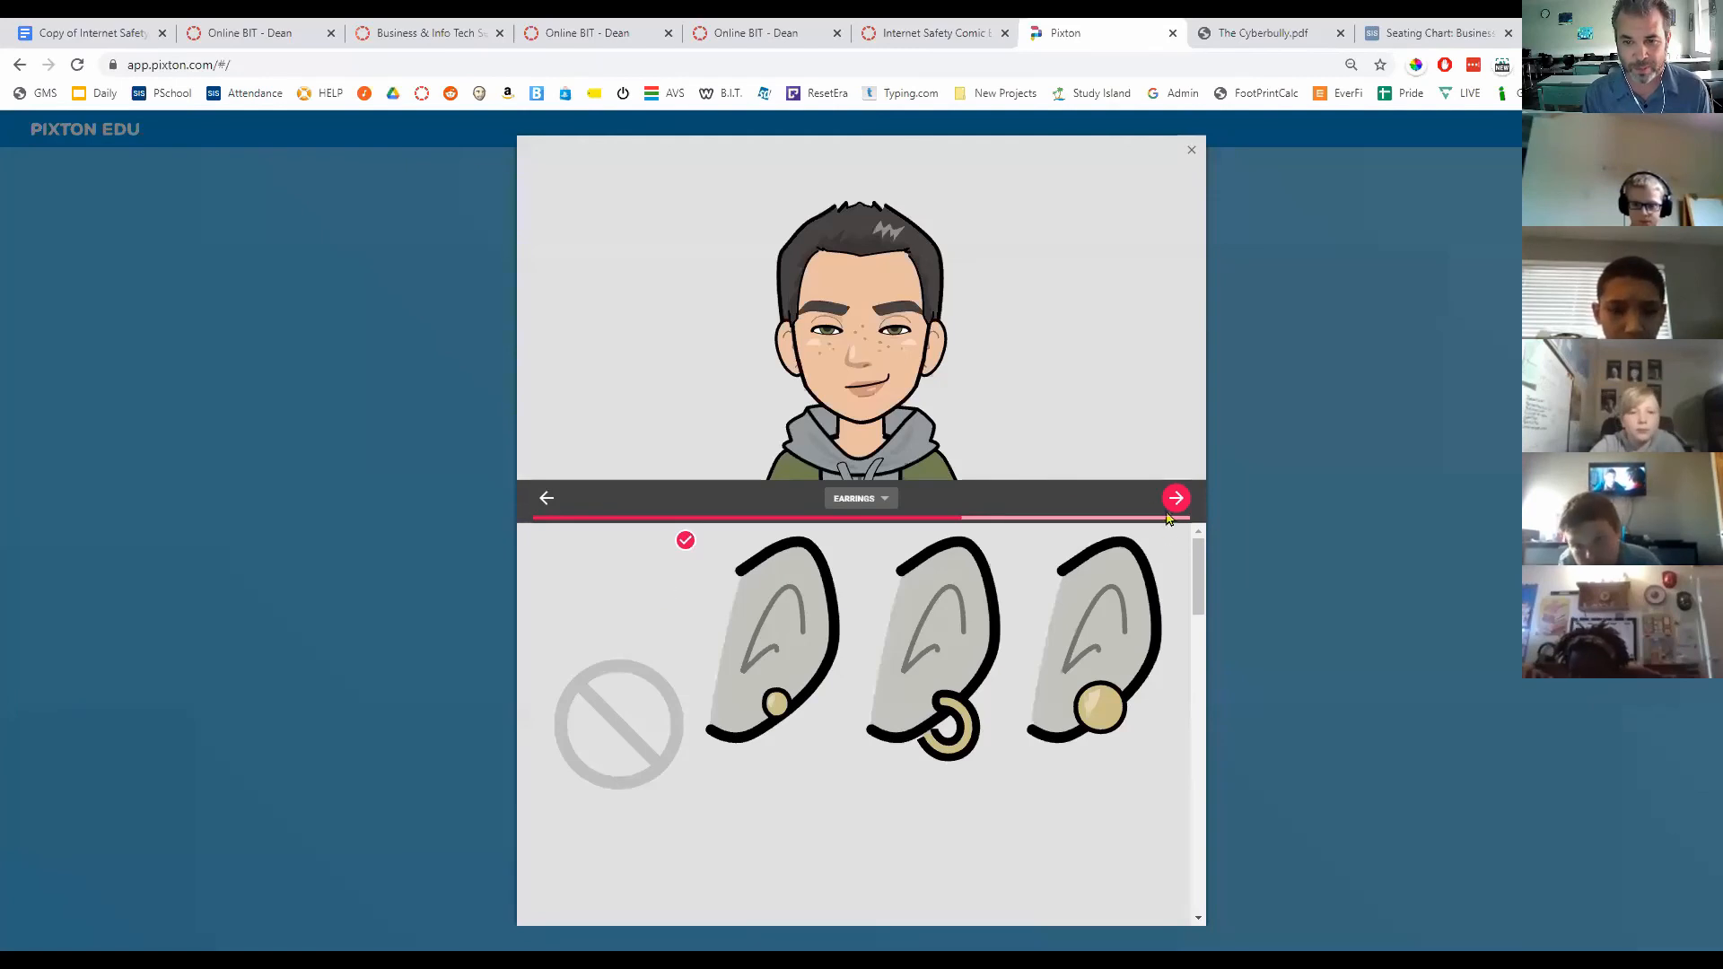
{"action": "left_click", "coordinate": [888, 499]}
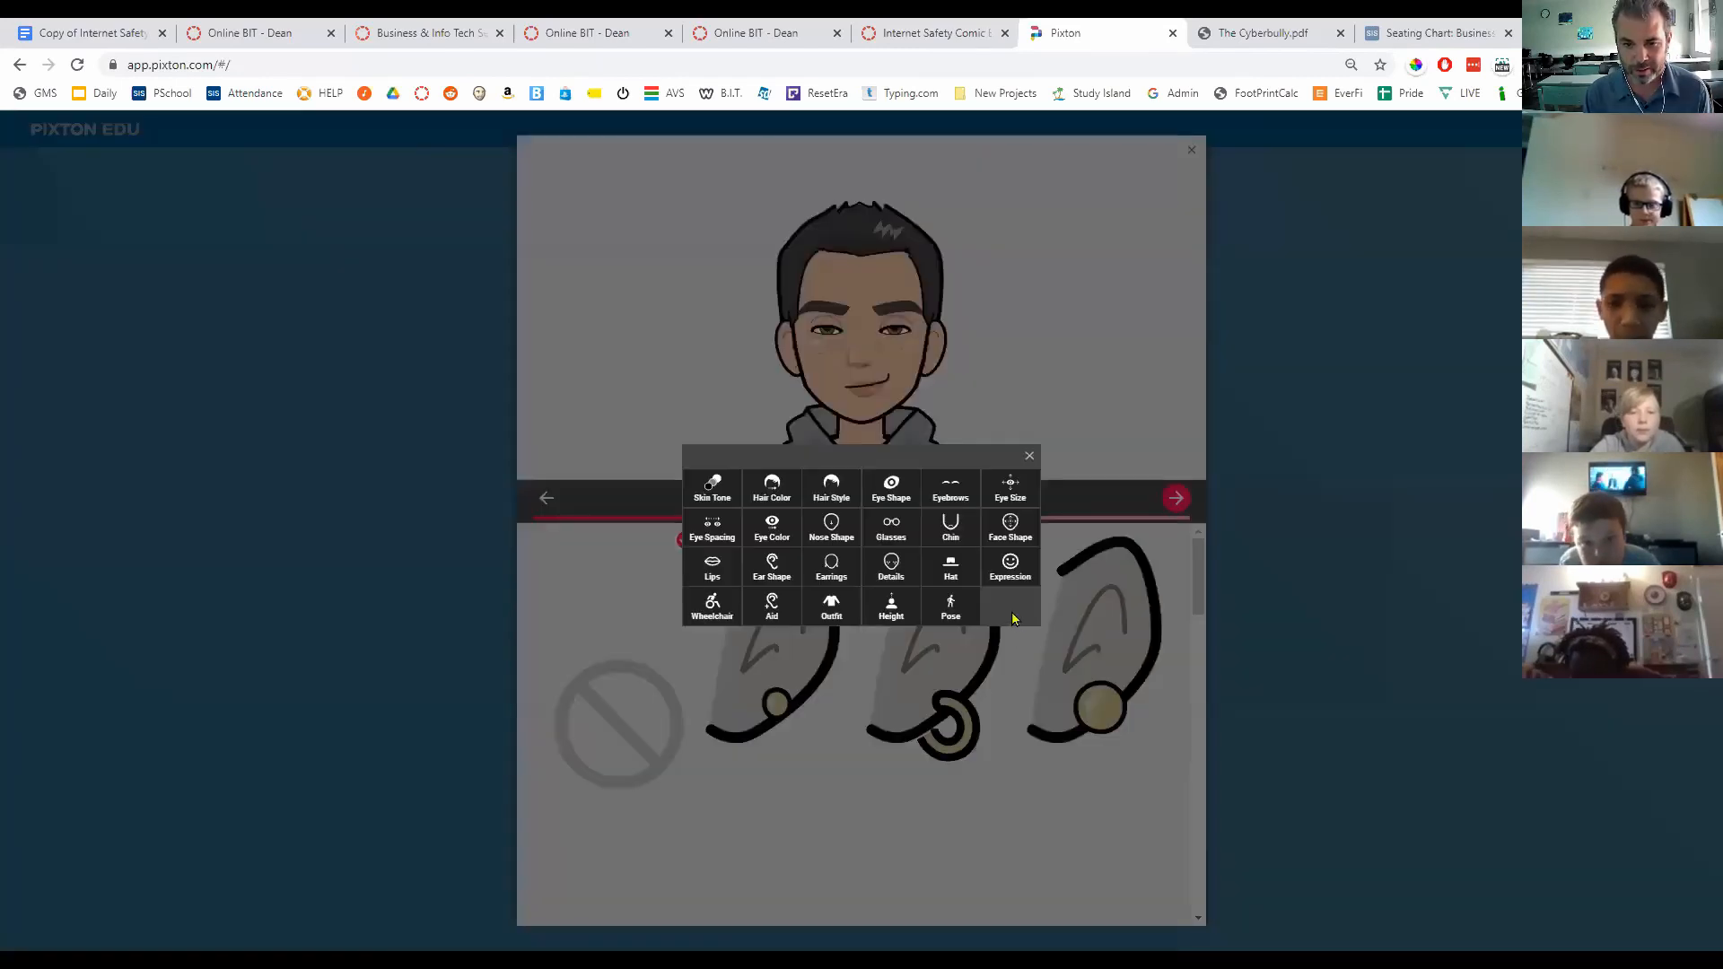
{"action": "left_click", "coordinate": [937, 612]}
{"action": "left_click", "coordinate": [1176, 498]}
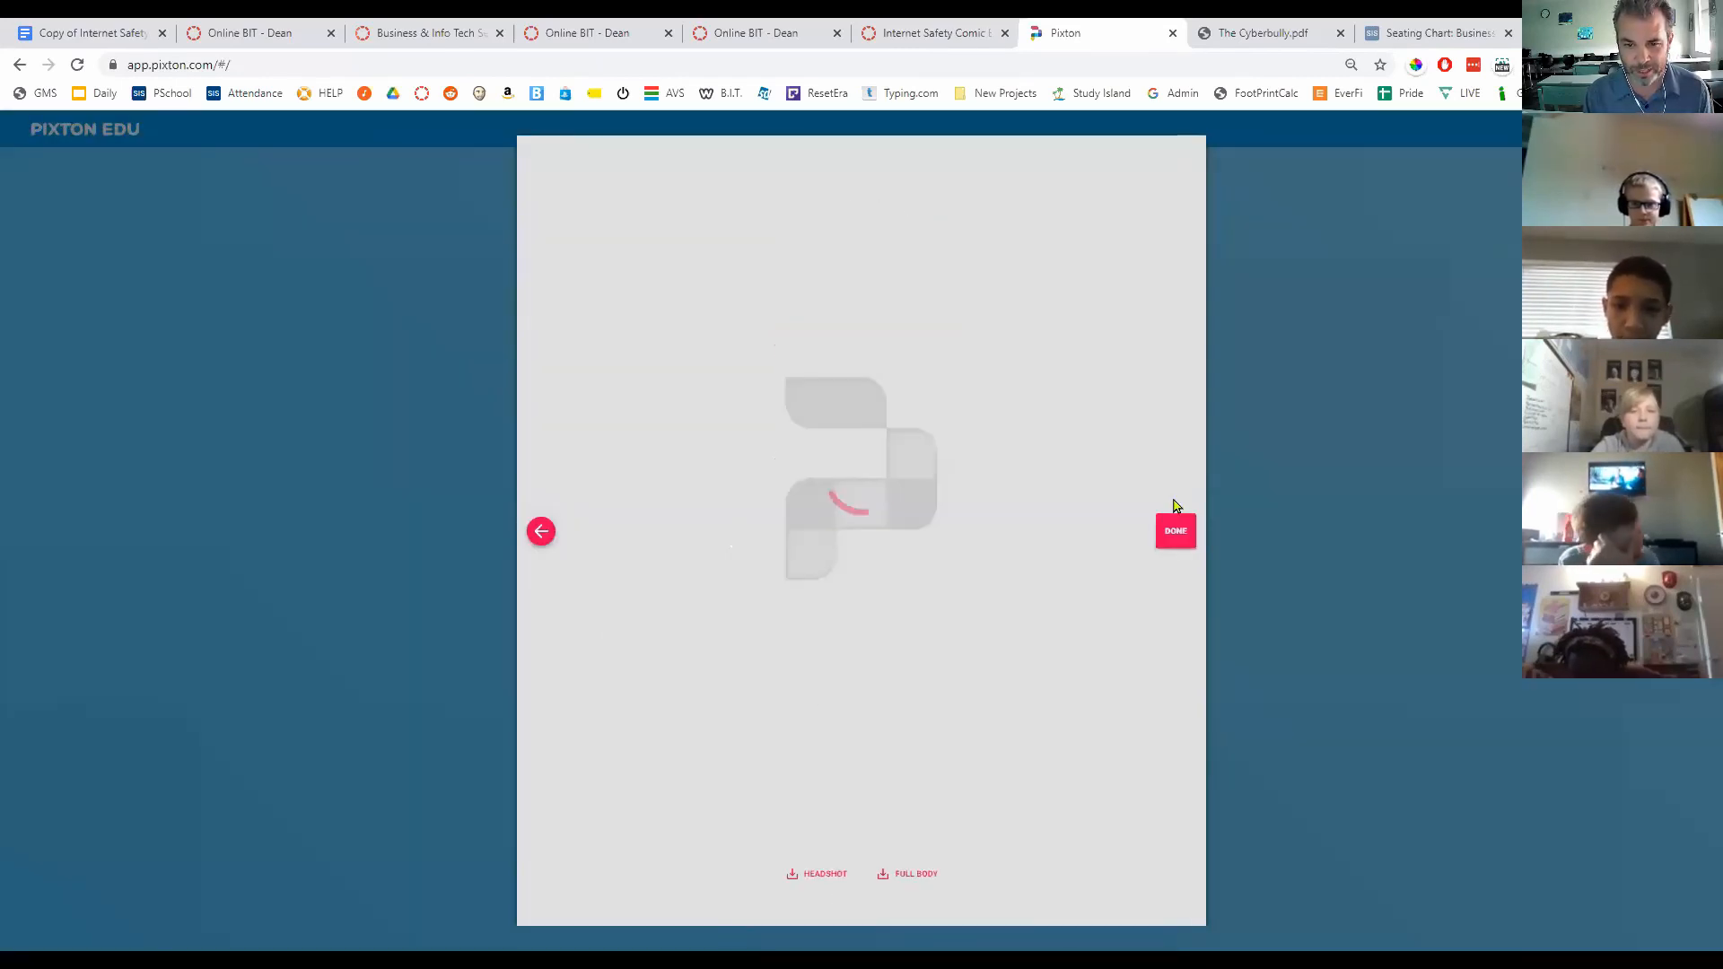
{"action": "left_click", "coordinate": [1177, 533]}
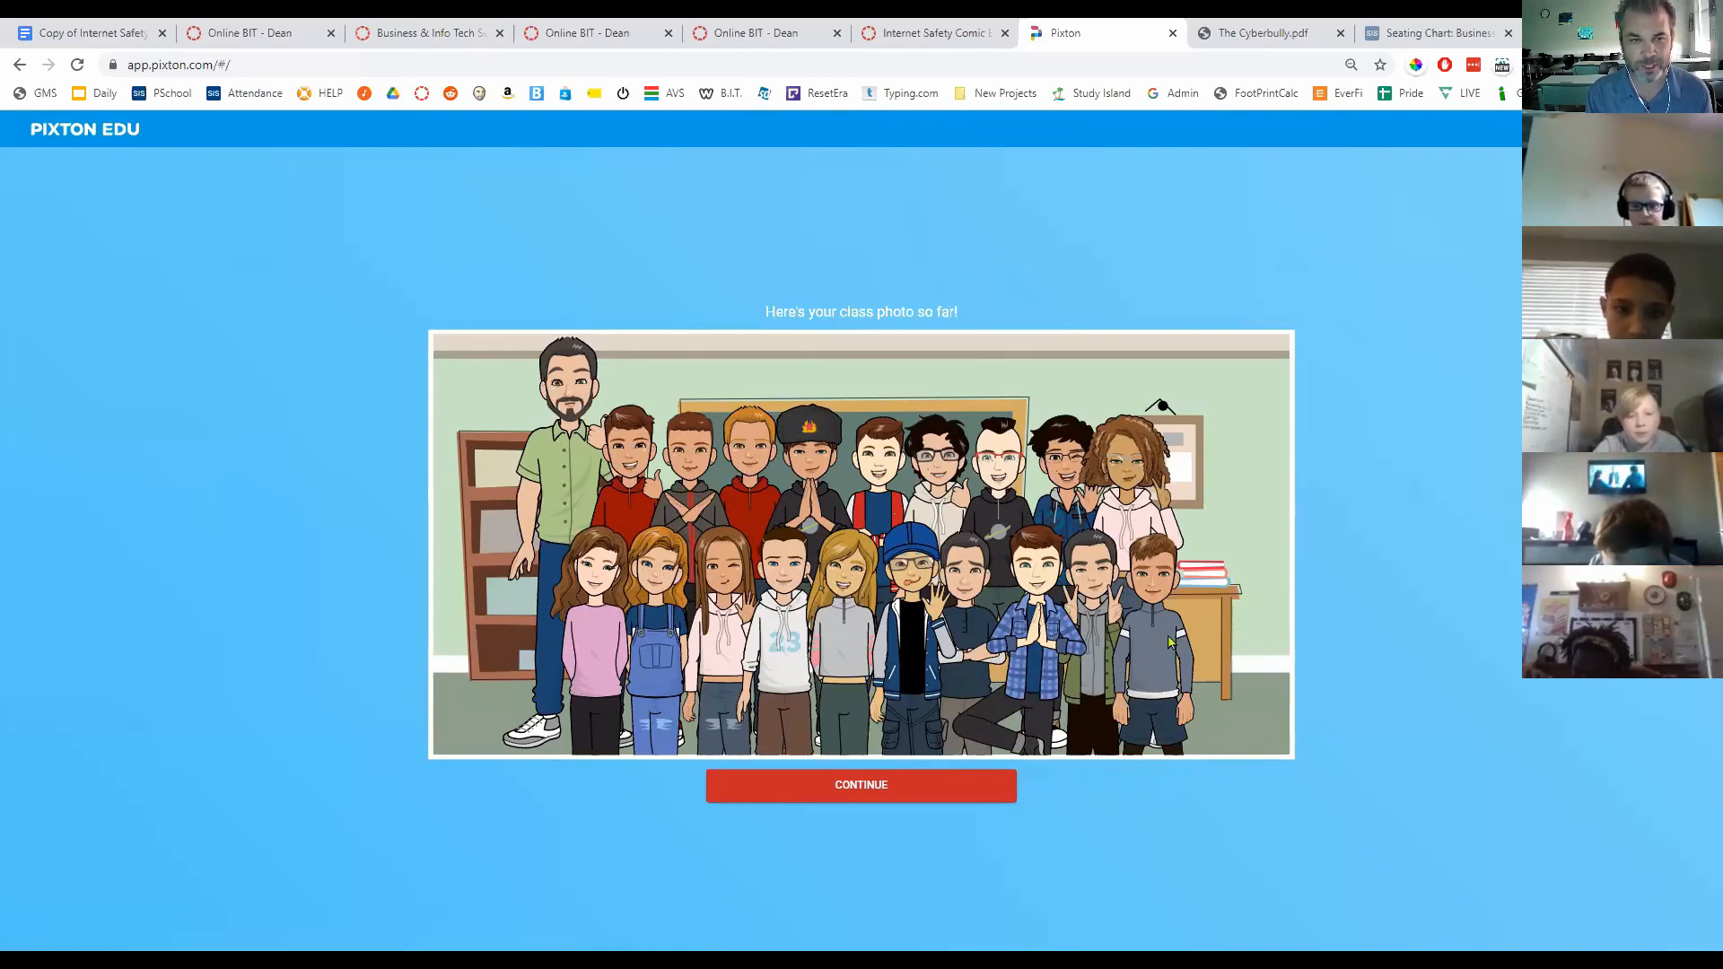
{"action": "left_click", "coordinate": [897, 797]}
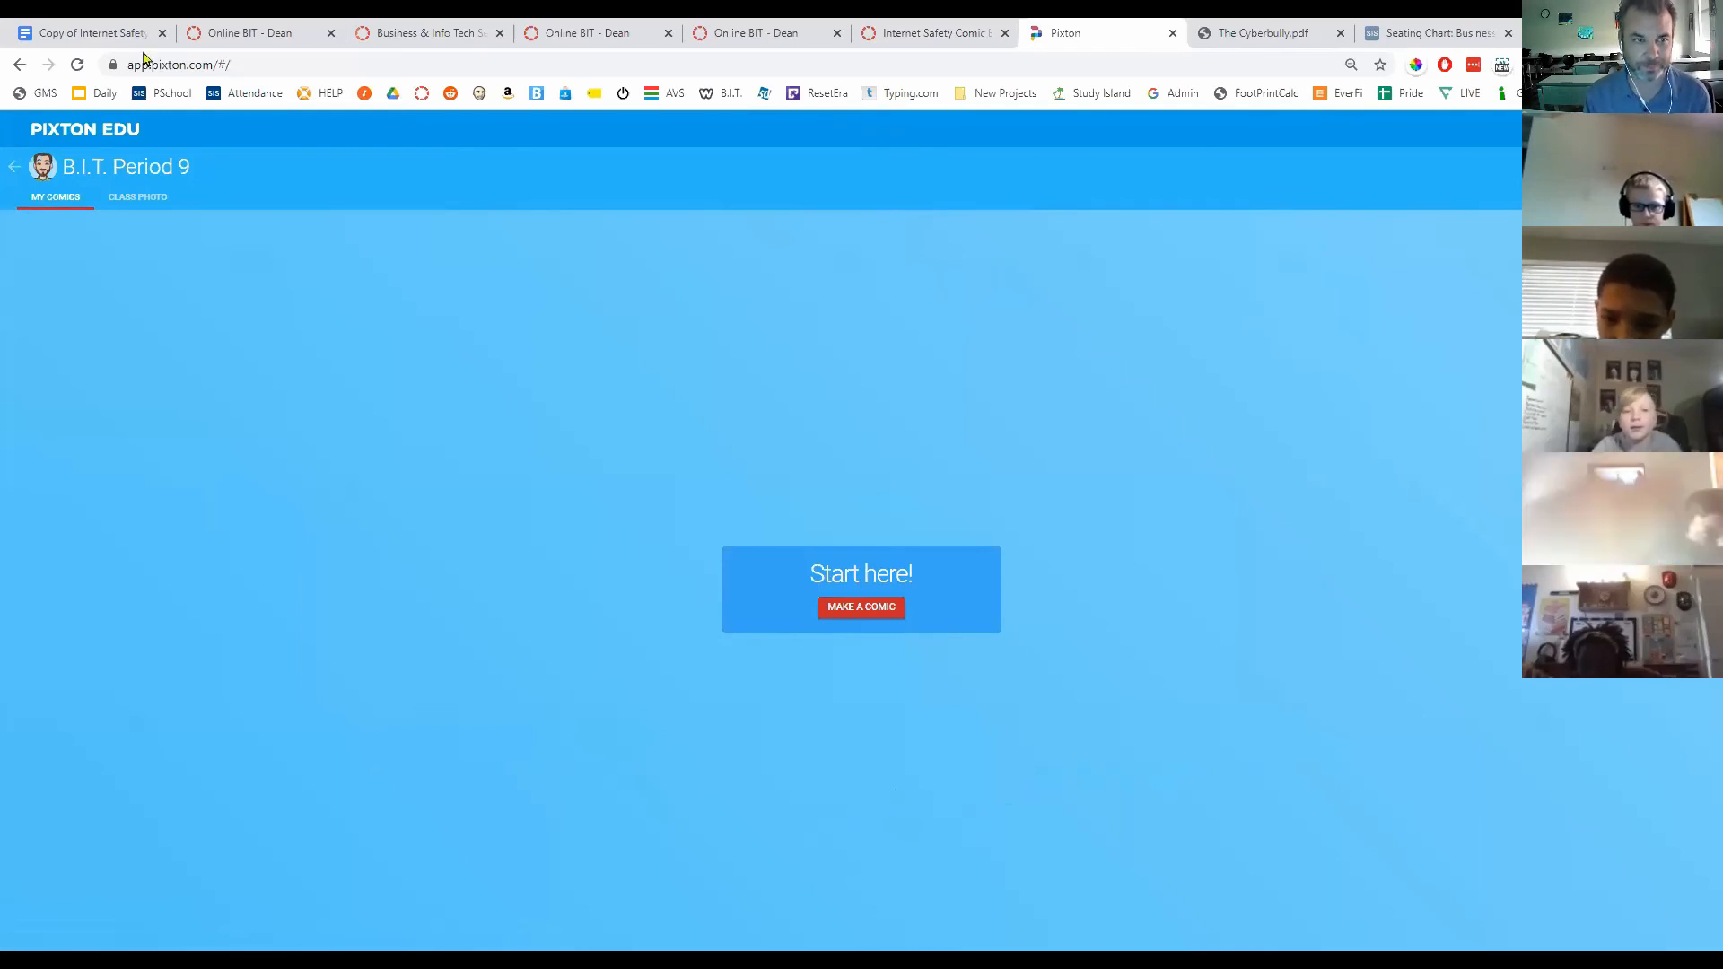
Step: Switch to the Internet Safety Comic Book assignment and review its steps and requirements, highlighting the instruction to choose one researched topic
{"action": "left_click", "coordinate": [235, 33]}
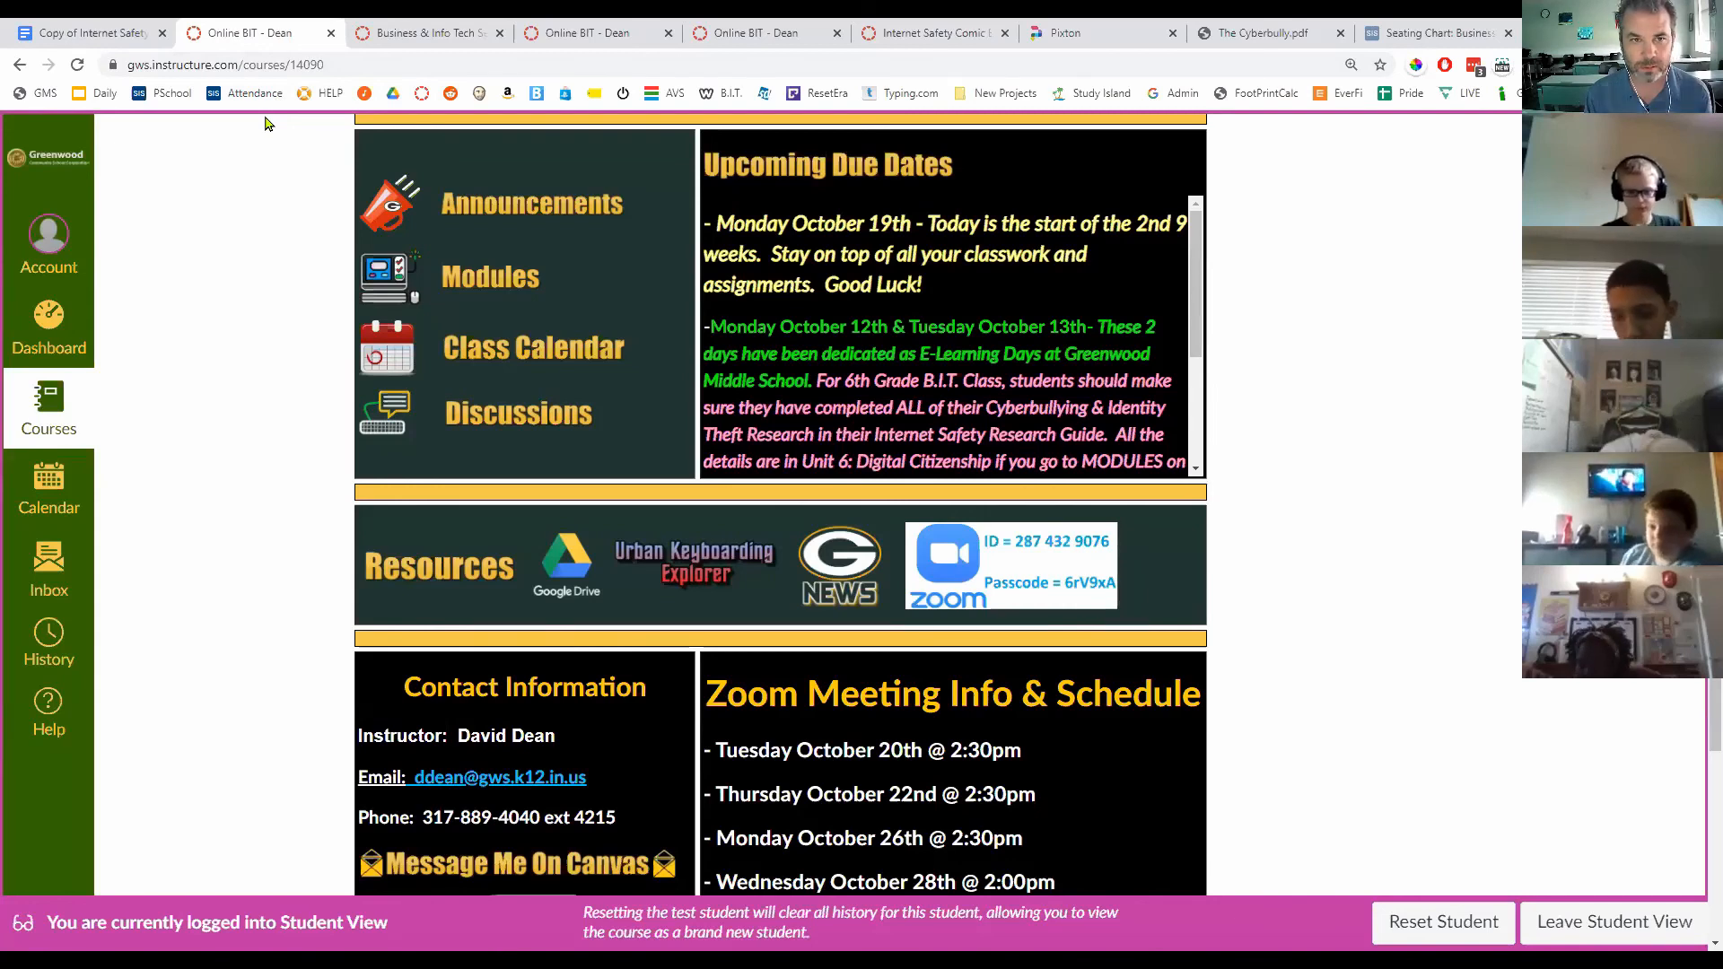
{"action": "left_click", "coordinate": [584, 33]}
{"action": "left_click", "coordinate": [934, 33]}
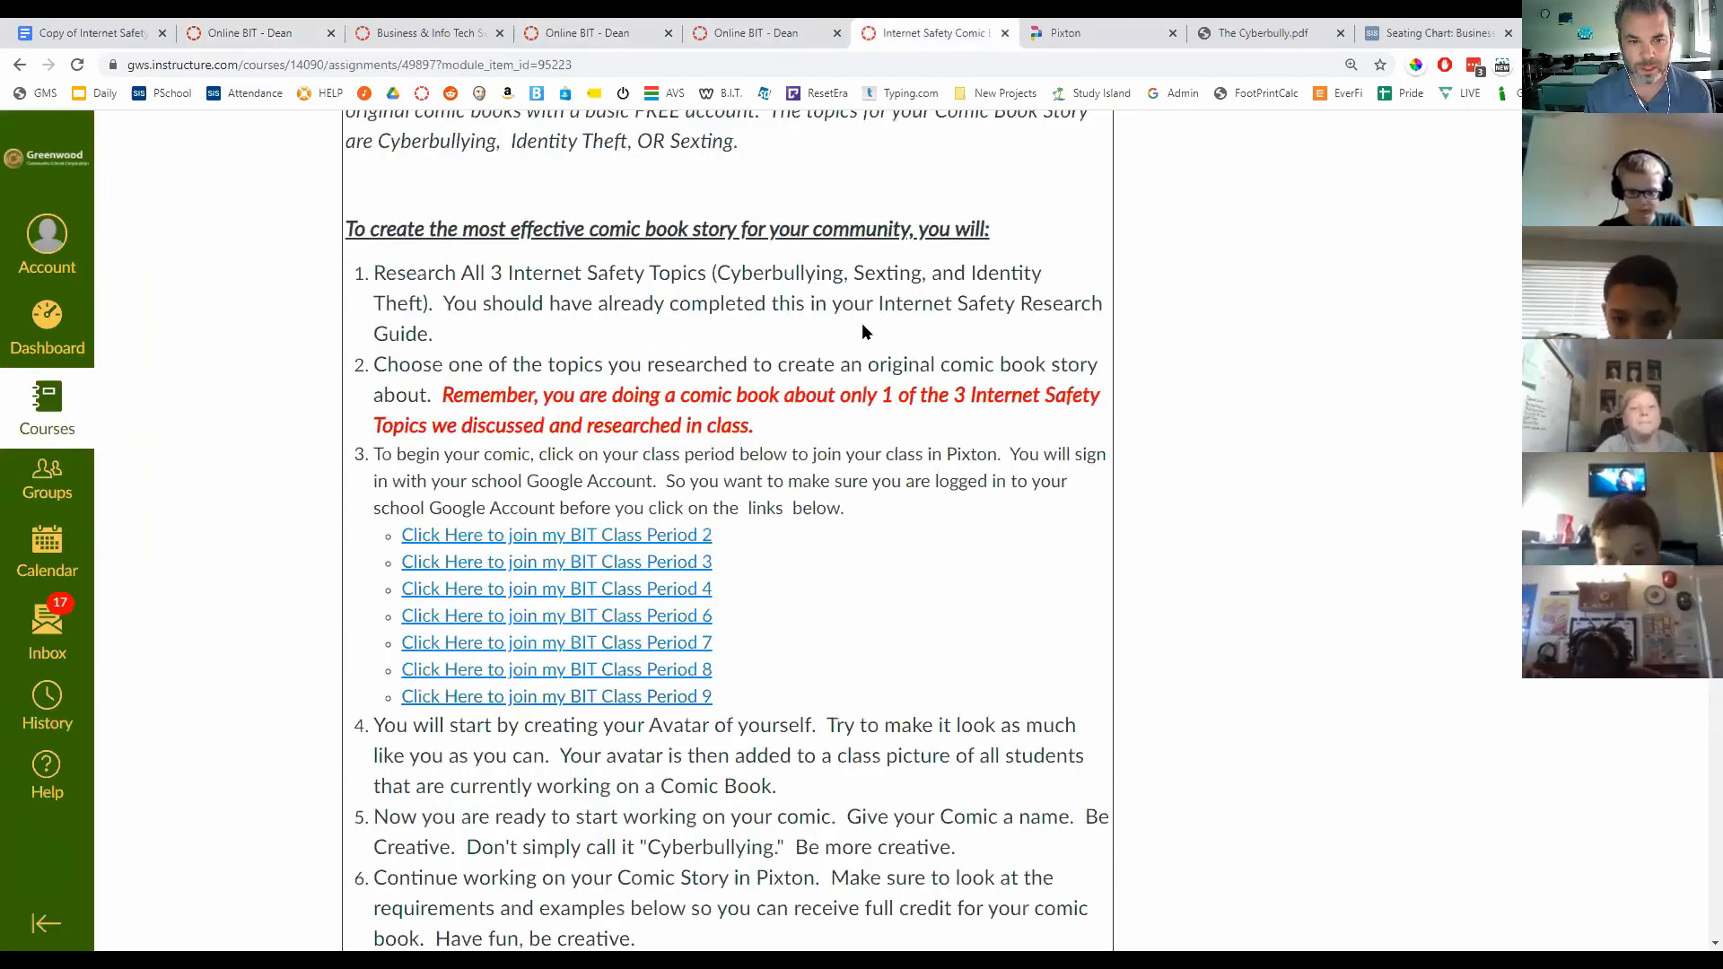
{"action": "scroll", "coordinate": [863, 332], "scroll_direction": "down", "scroll_amount": 3}
{"action": "scroll", "coordinate": [836, 343], "scroll_direction": "down", "scroll_amount": 4}
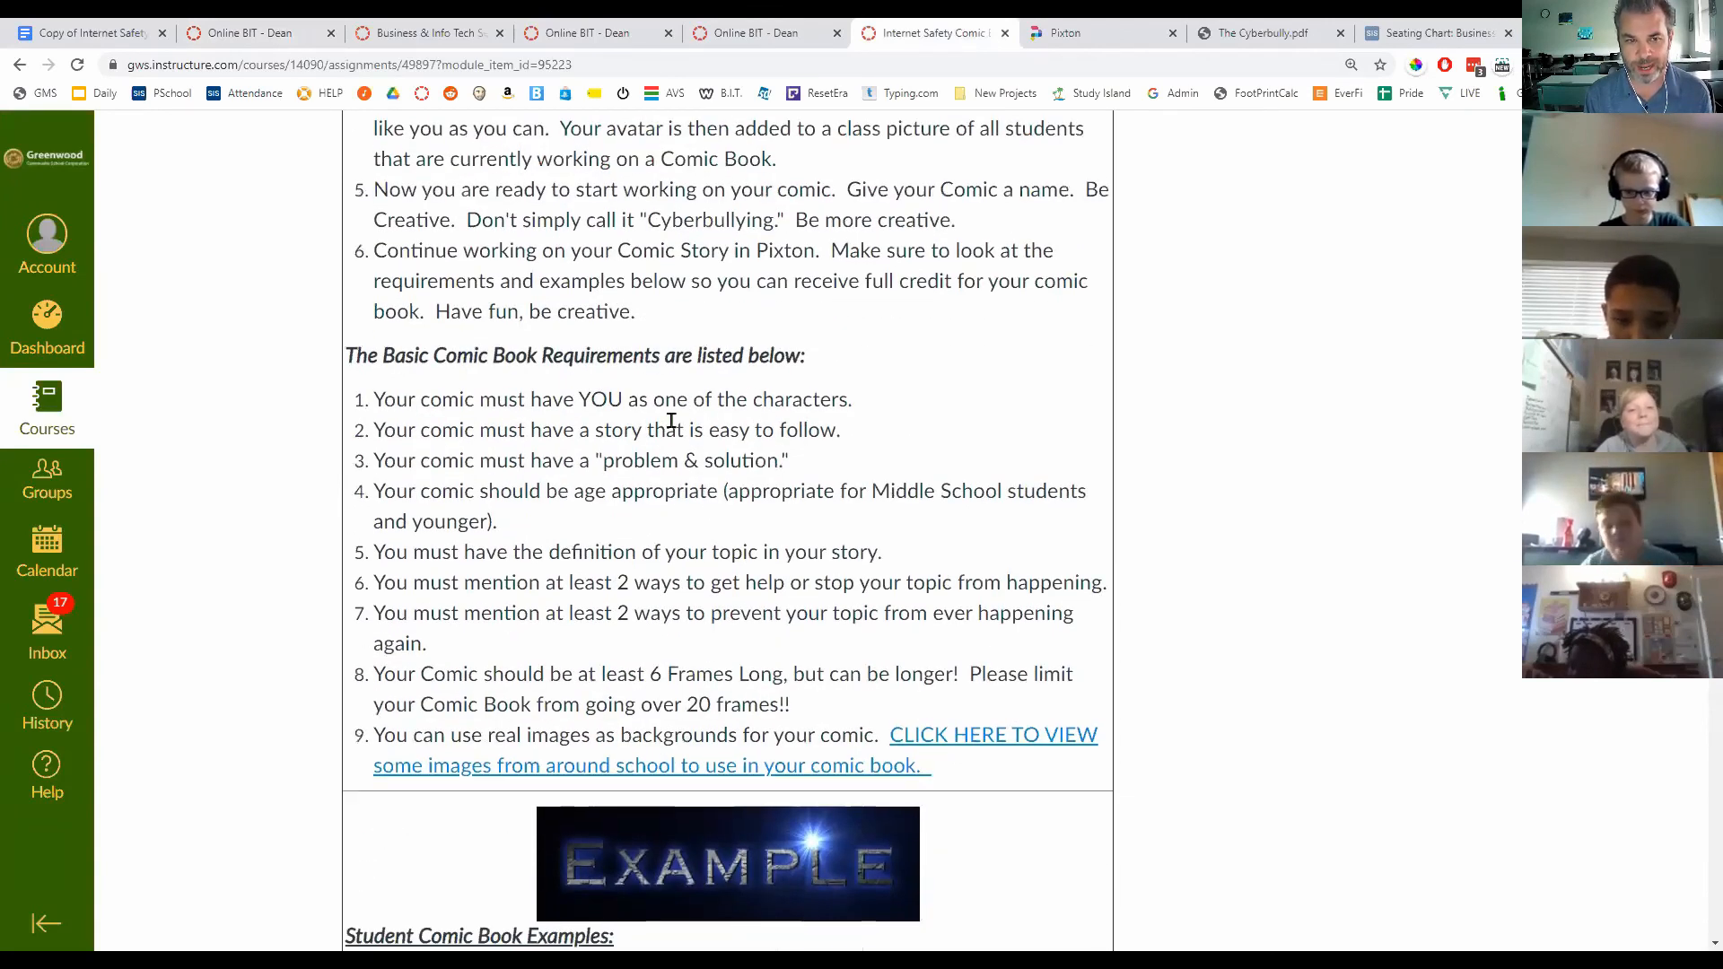
{"action": "scroll", "coordinate": [670, 420], "scroll_direction": "up", "scroll_amount": 2}
{"action": "scroll", "coordinate": [672, 420], "scroll_direction": "up", "scroll_amount": 5}
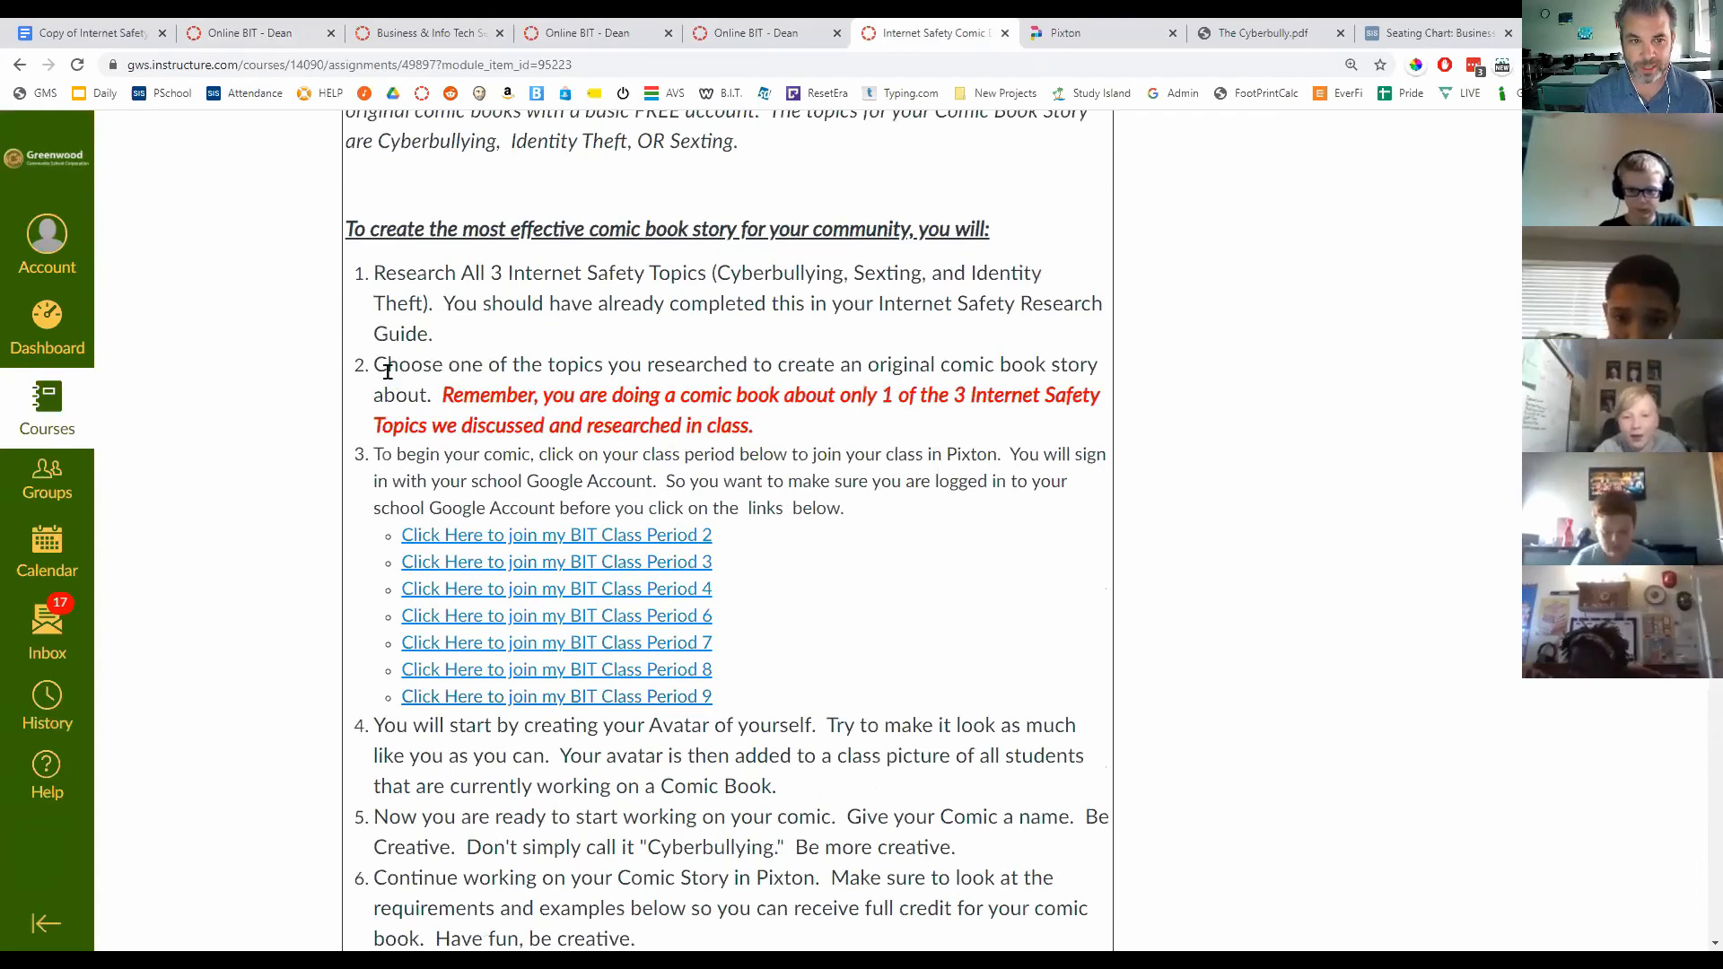
{"action": "left_click_drag", "start_coordinate": [381, 365], "coordinate": [802, 420]}
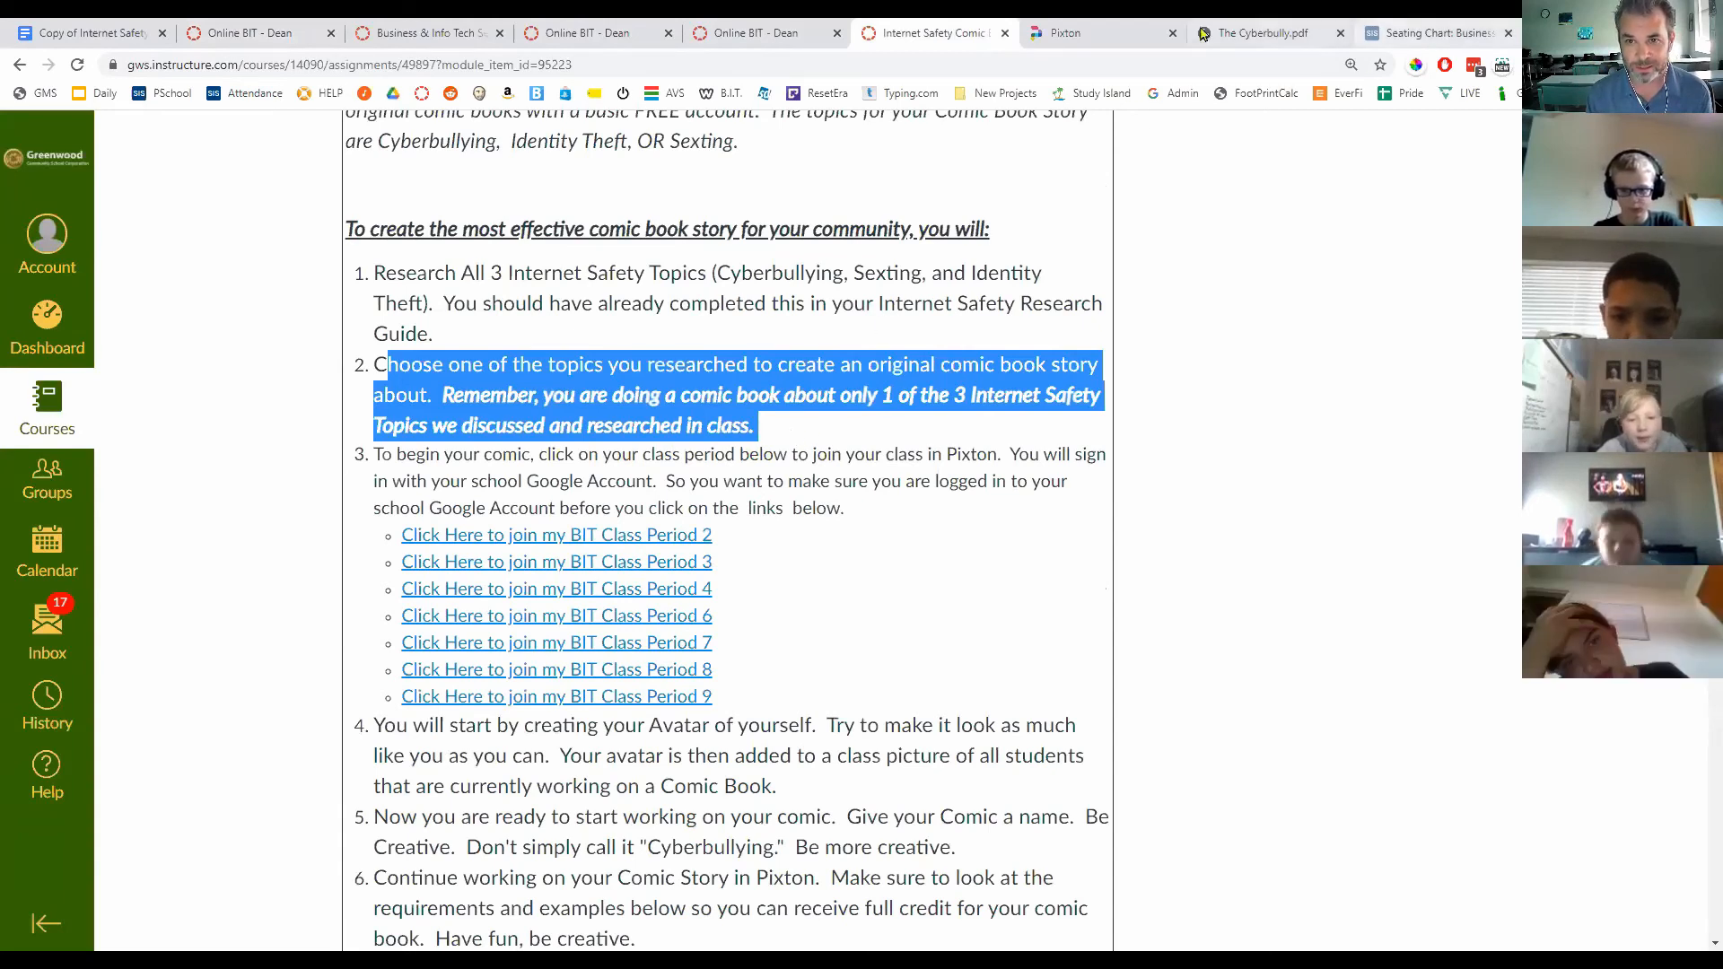
Step: Check the empty Pixton comics page, then reread the assignment's instructions on joining, naming and creating the comic
{"action": "left_click", "coordinate": [1064, 34]}
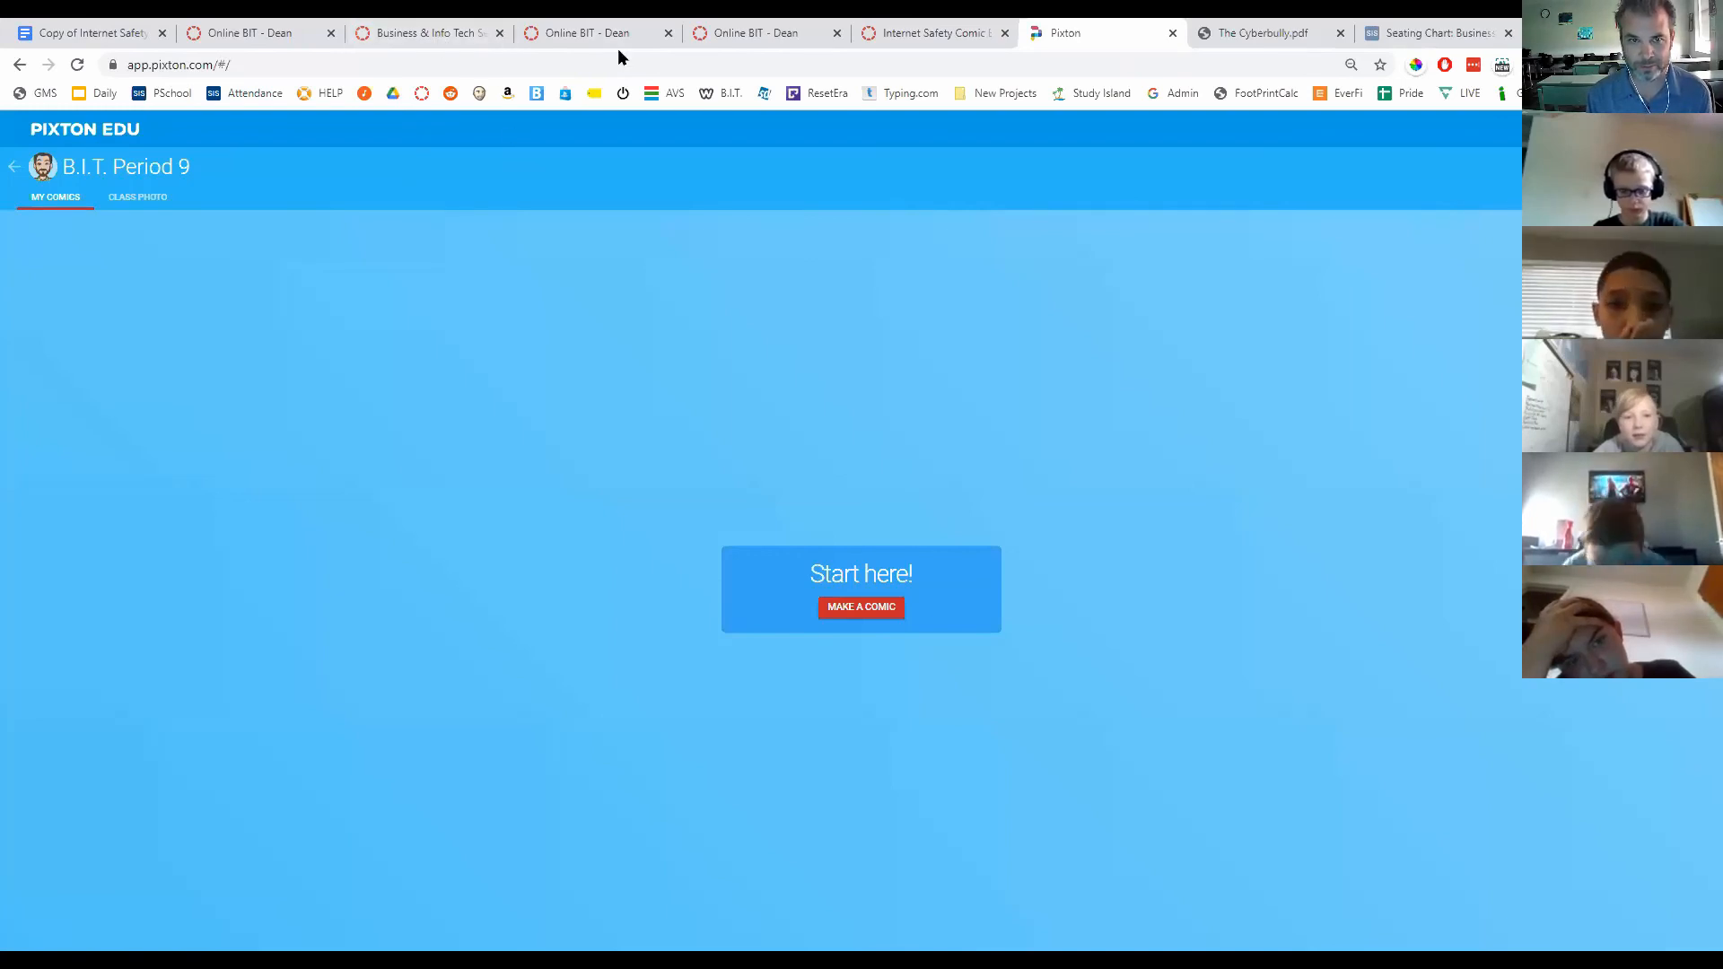
{"action": "left_click", "coordinate": [925, 33]}
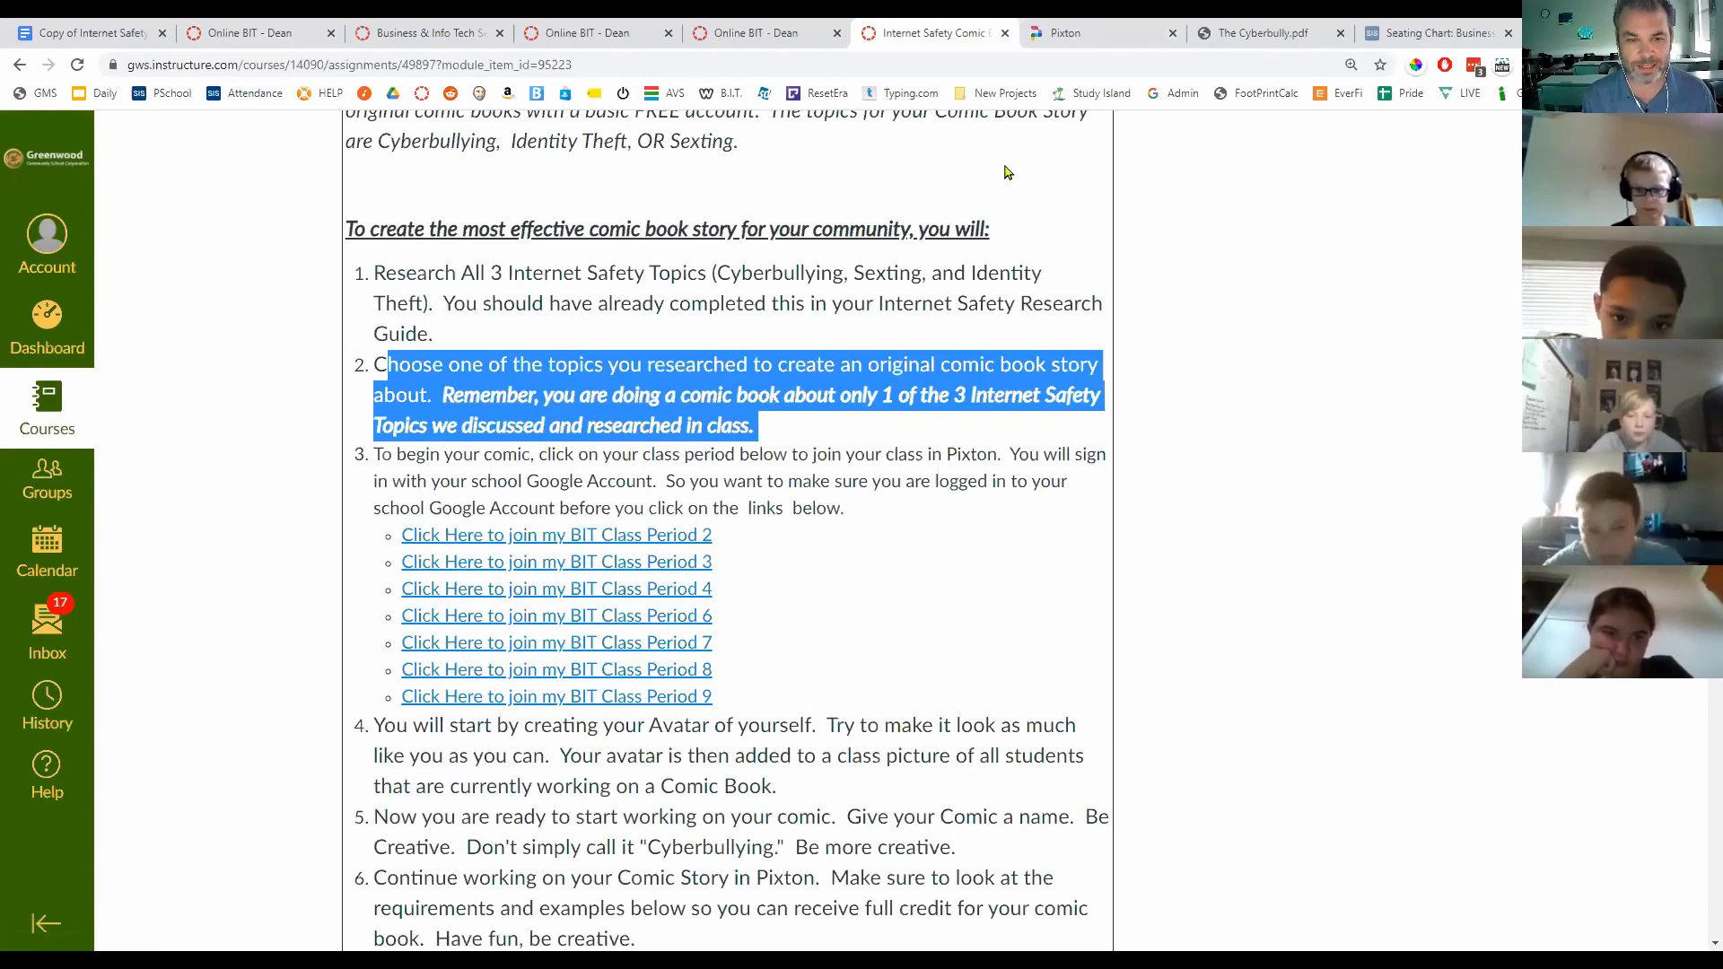
{"action": "scroll", "coordinate": [847, 617], "scroll_direction": "down", "scroll_amount": 6}
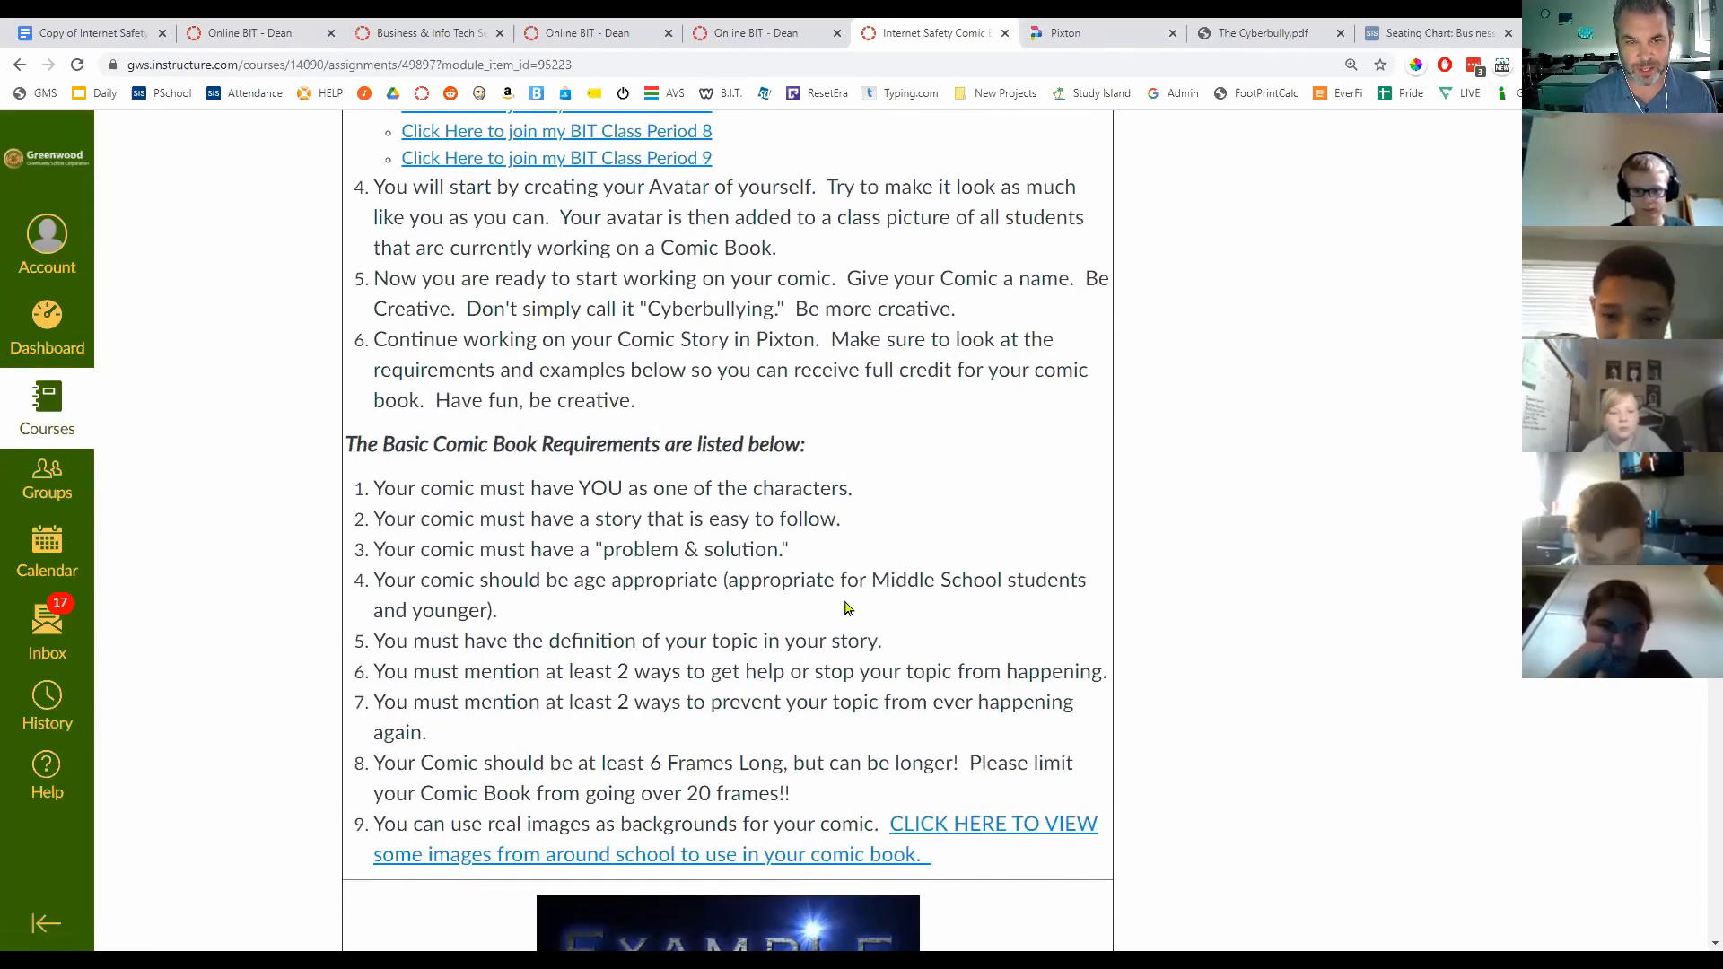
{"action": "scroll", "coordinate": [848, 611], "scroll_direction": "up", "scroll_amount": 4}
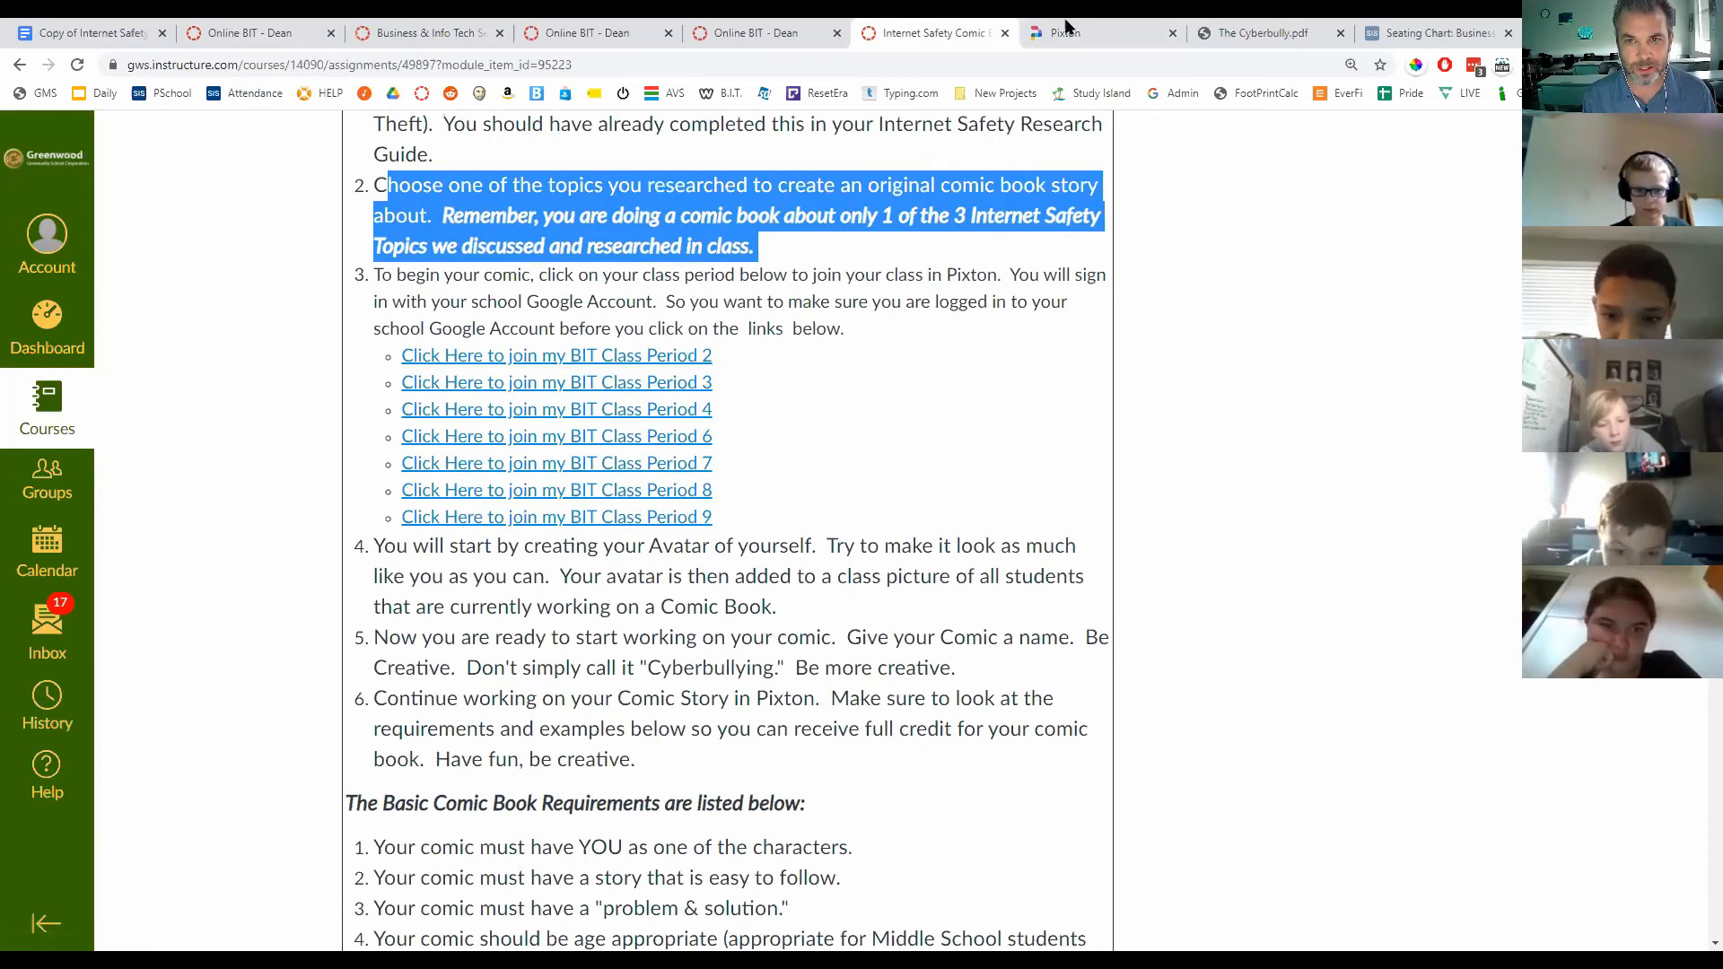
Step: Switch back to Pixton and start making a new comic
{"action": "left_click", "coordinate": [1126, 32]}
{"action": "left_click", "coordinate": [850, 608]}
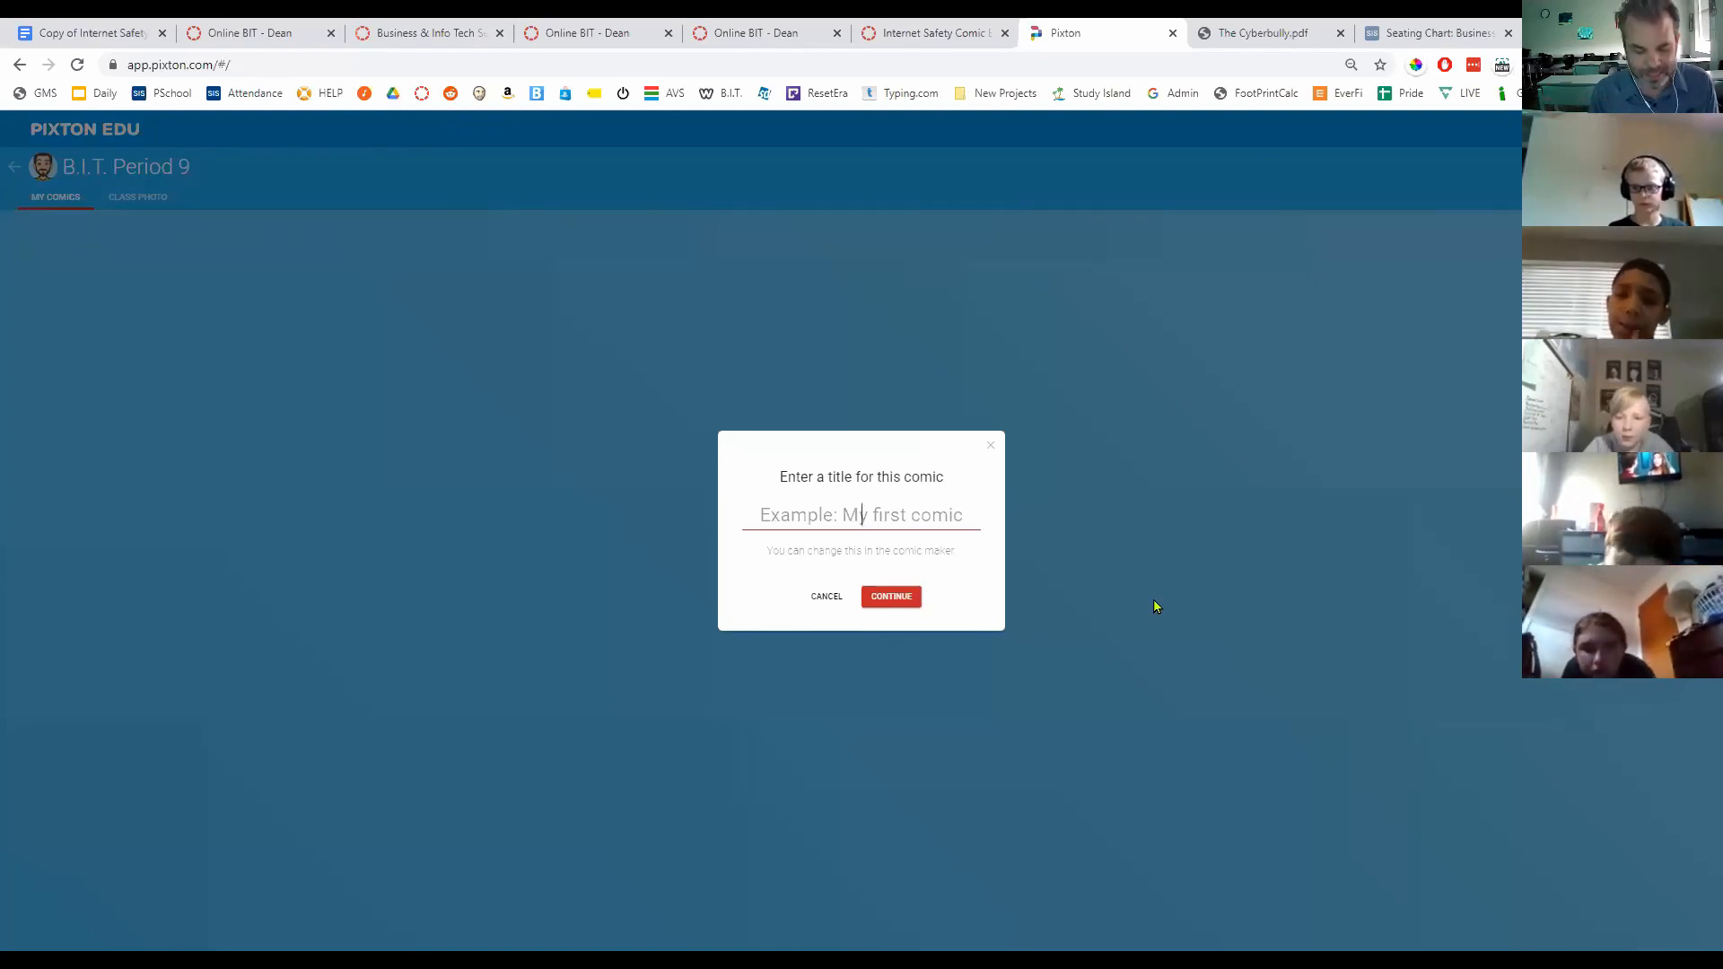
{"action": "type", "text": "Cyber"}
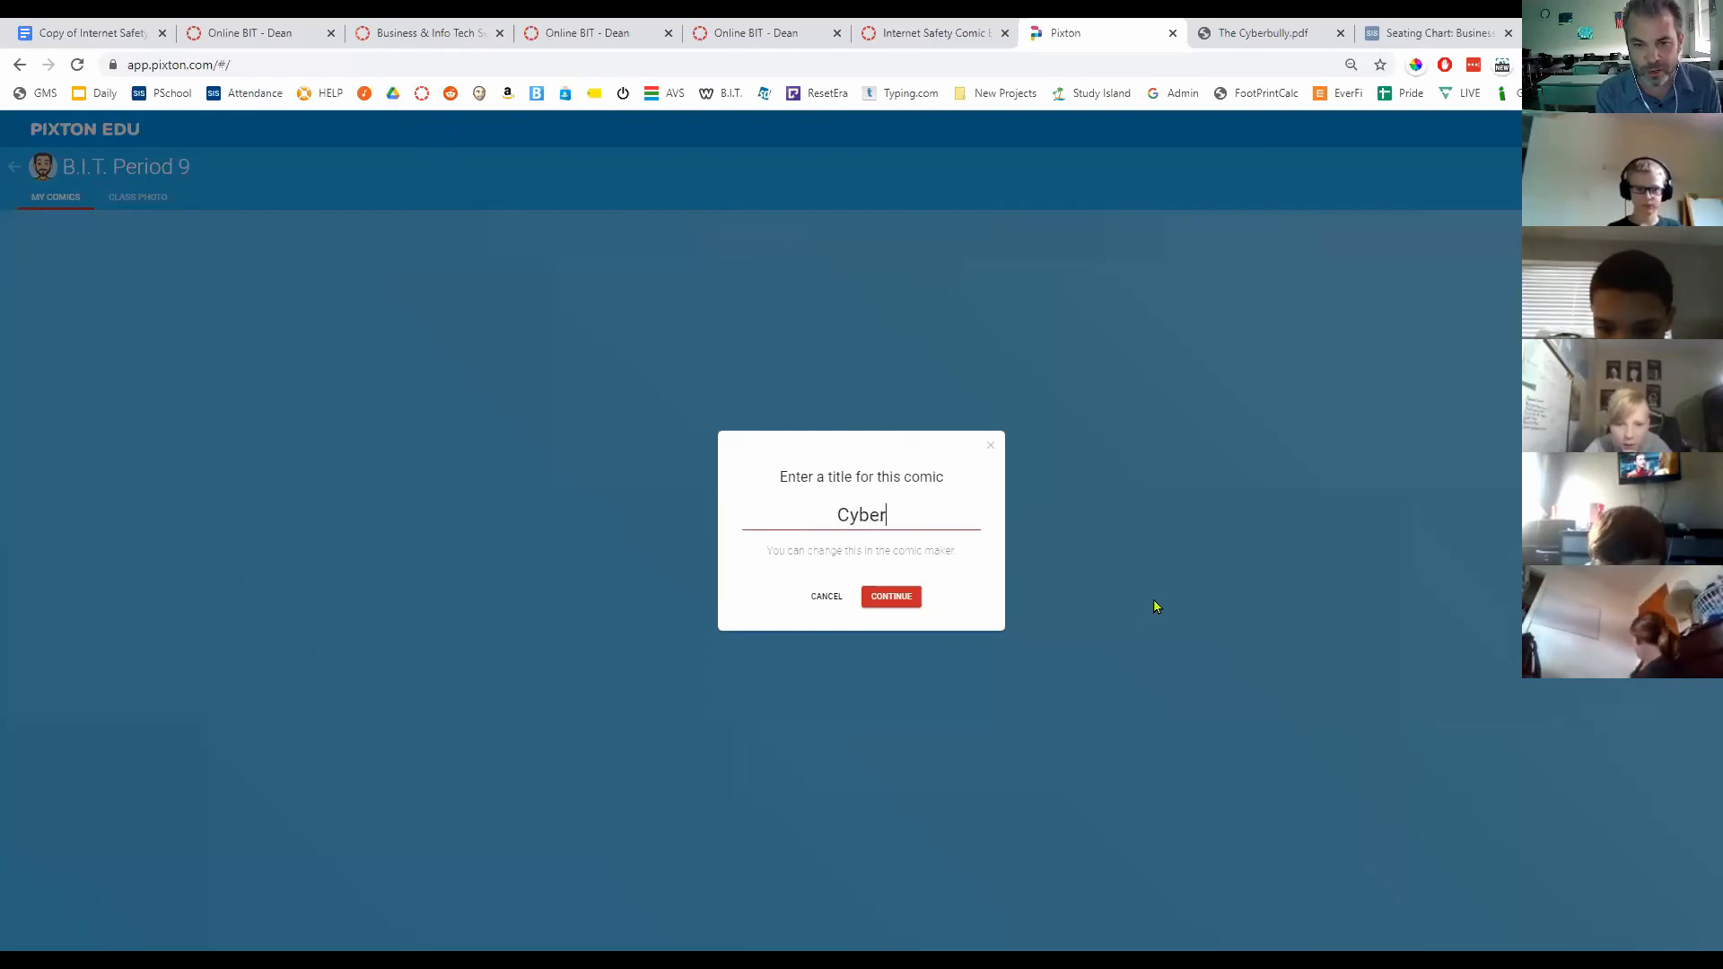
{"action": "type", "text": "bullying"}
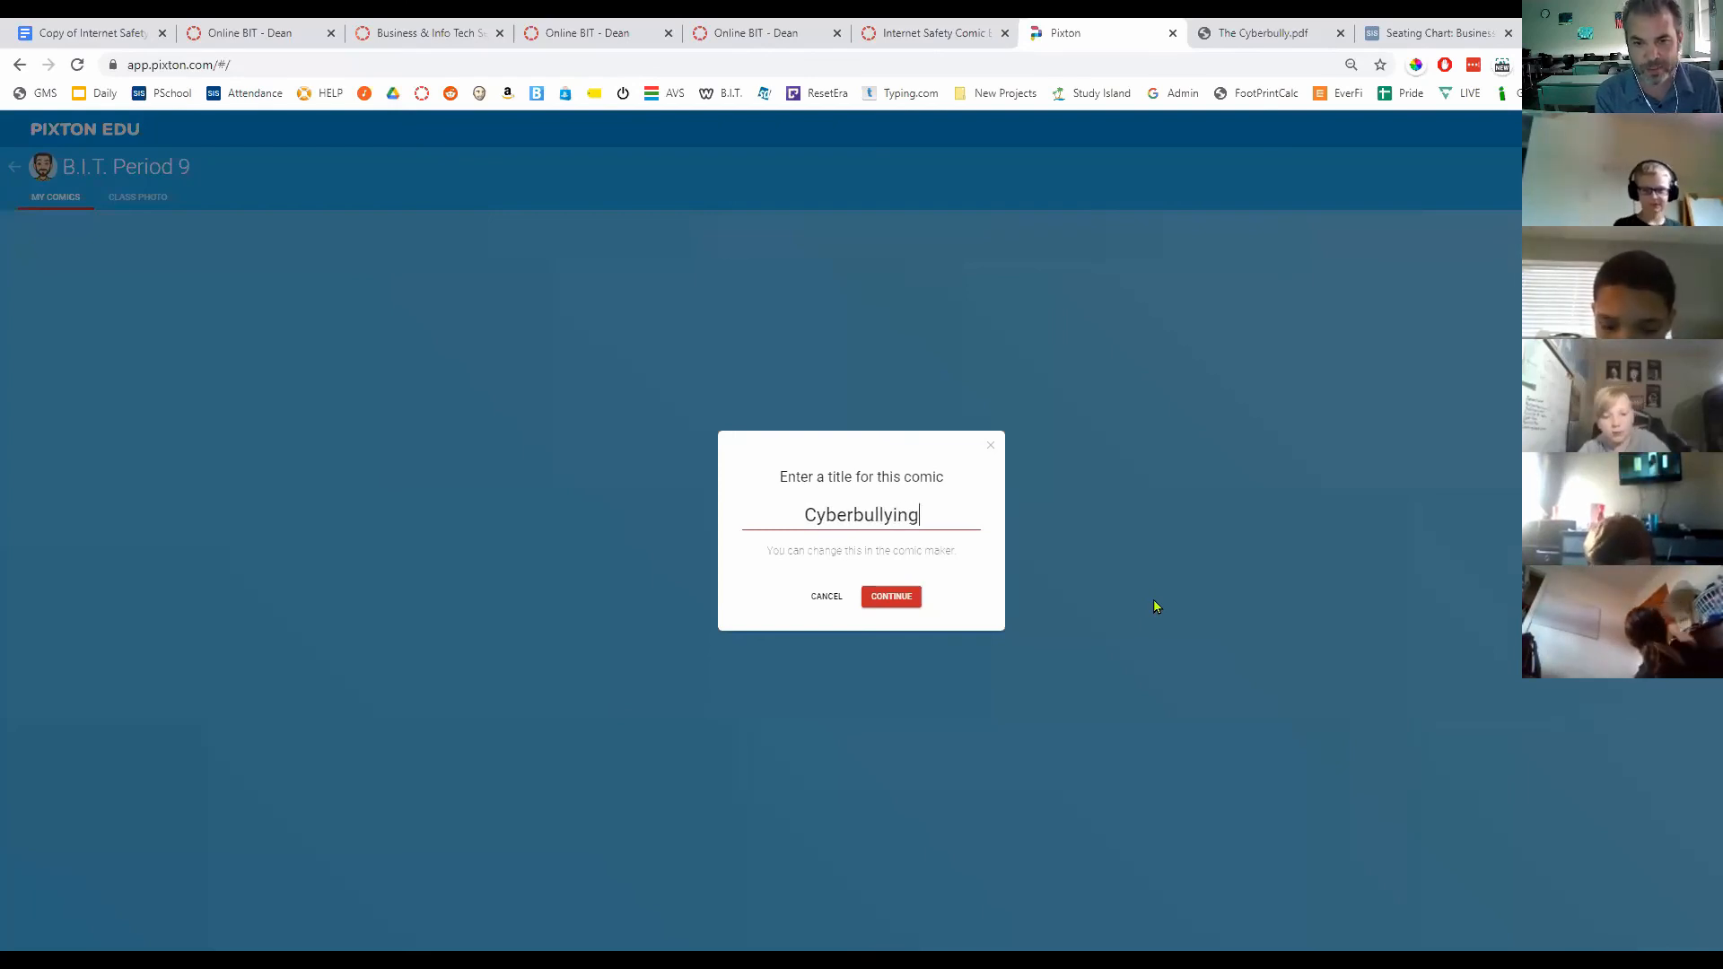
{"action": "key", "text": "BackSpace"}
{"action": "key", "text": "BackSpace"}
{"action": "key", "text": "BackSpace"}
{"action": "key", "text": "BackSpace"}
{"action": "key", "text": "BackSpace"}
{"action": "key", "text": "BackSpace"}
{"action": "key", "text": "BackSpace"}
{"action": "key", "text": "BackSpace"}
{"action": "type", "text": "Tje"}
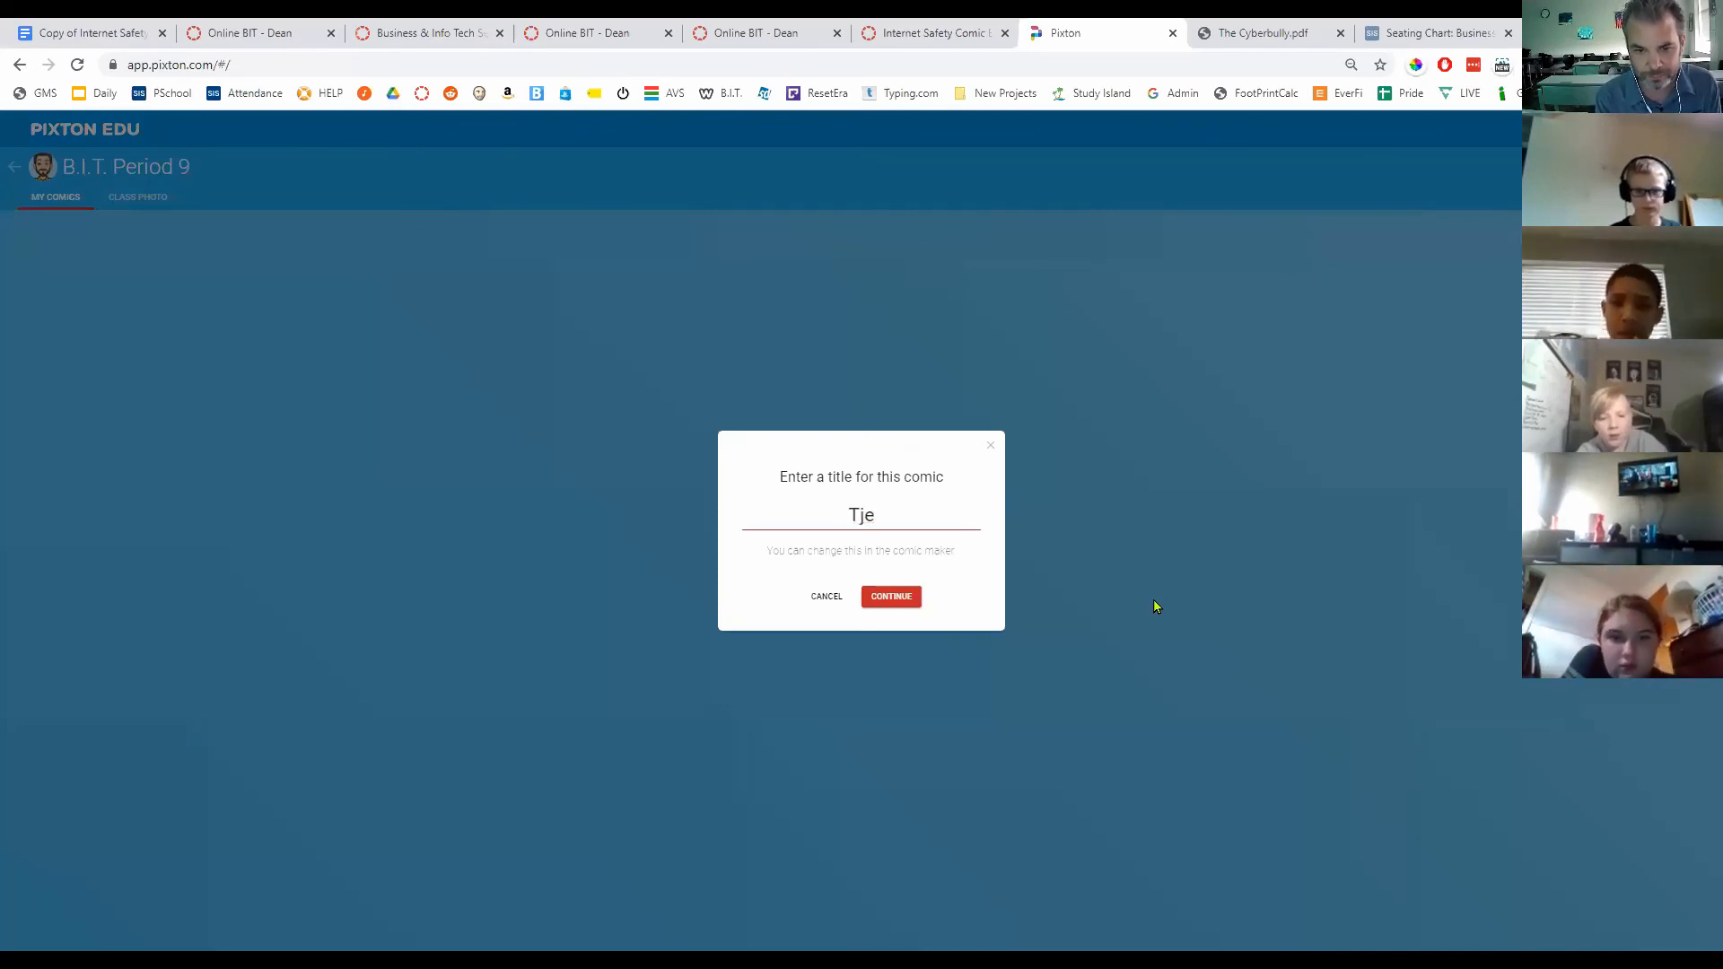
{"action": "type", "text": " Cuhe Cyber"}
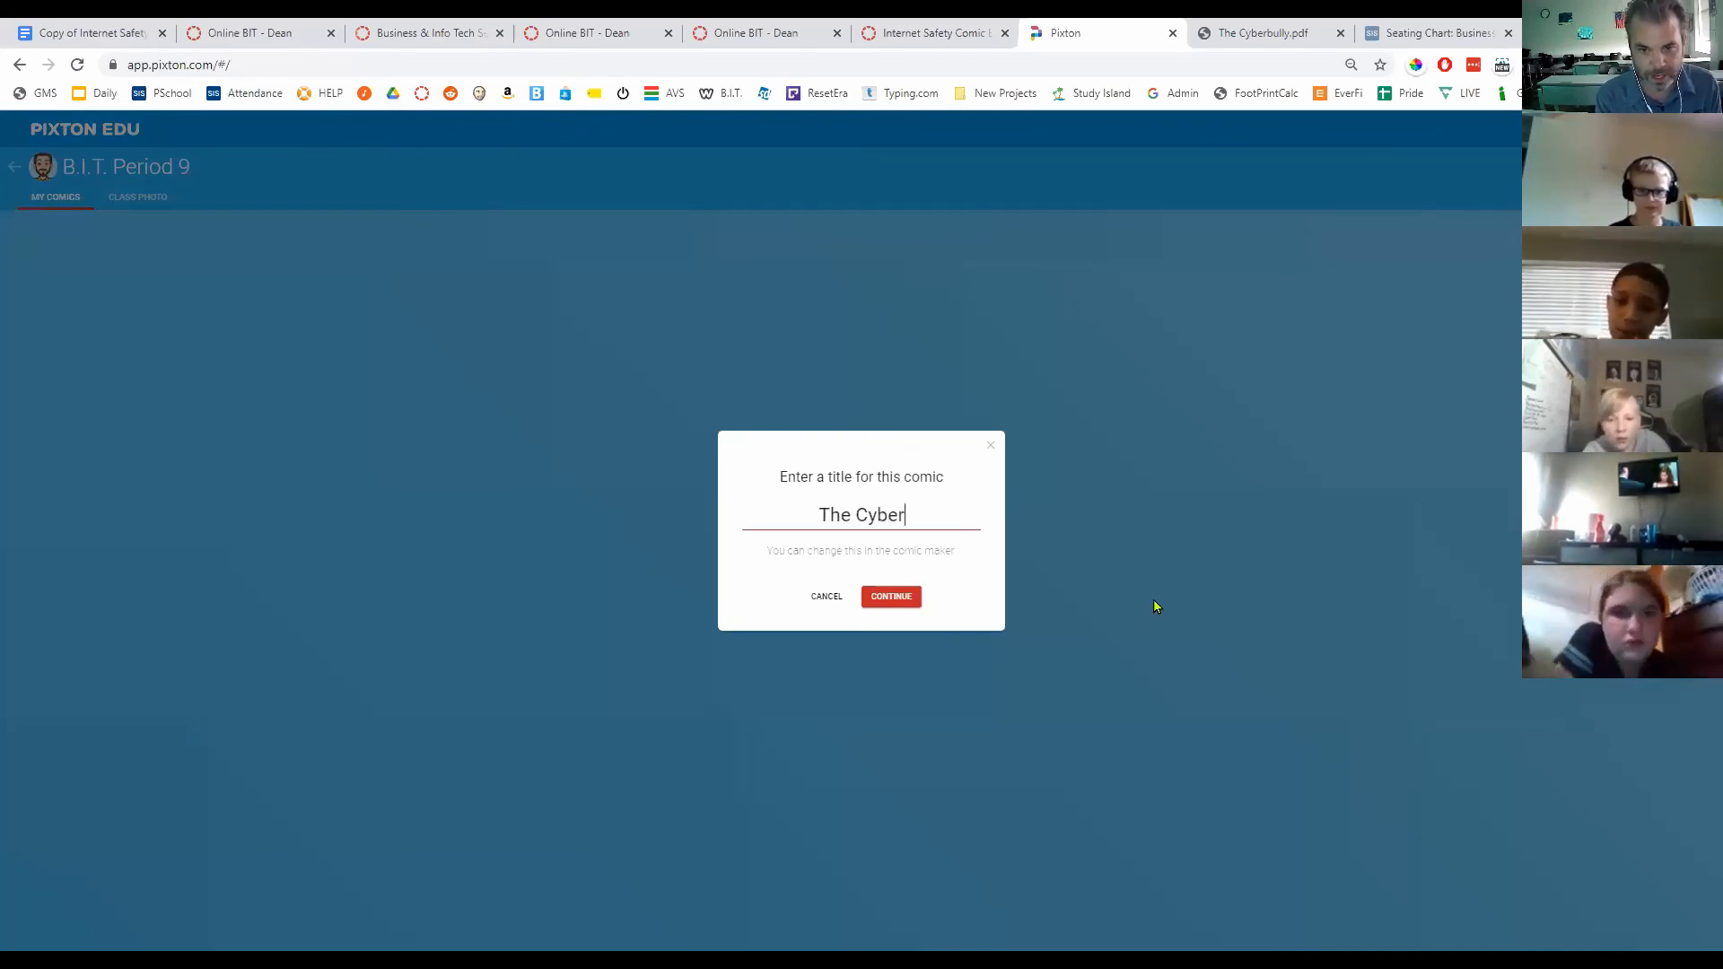
{"action": "type", "text": "bullying Incident"}
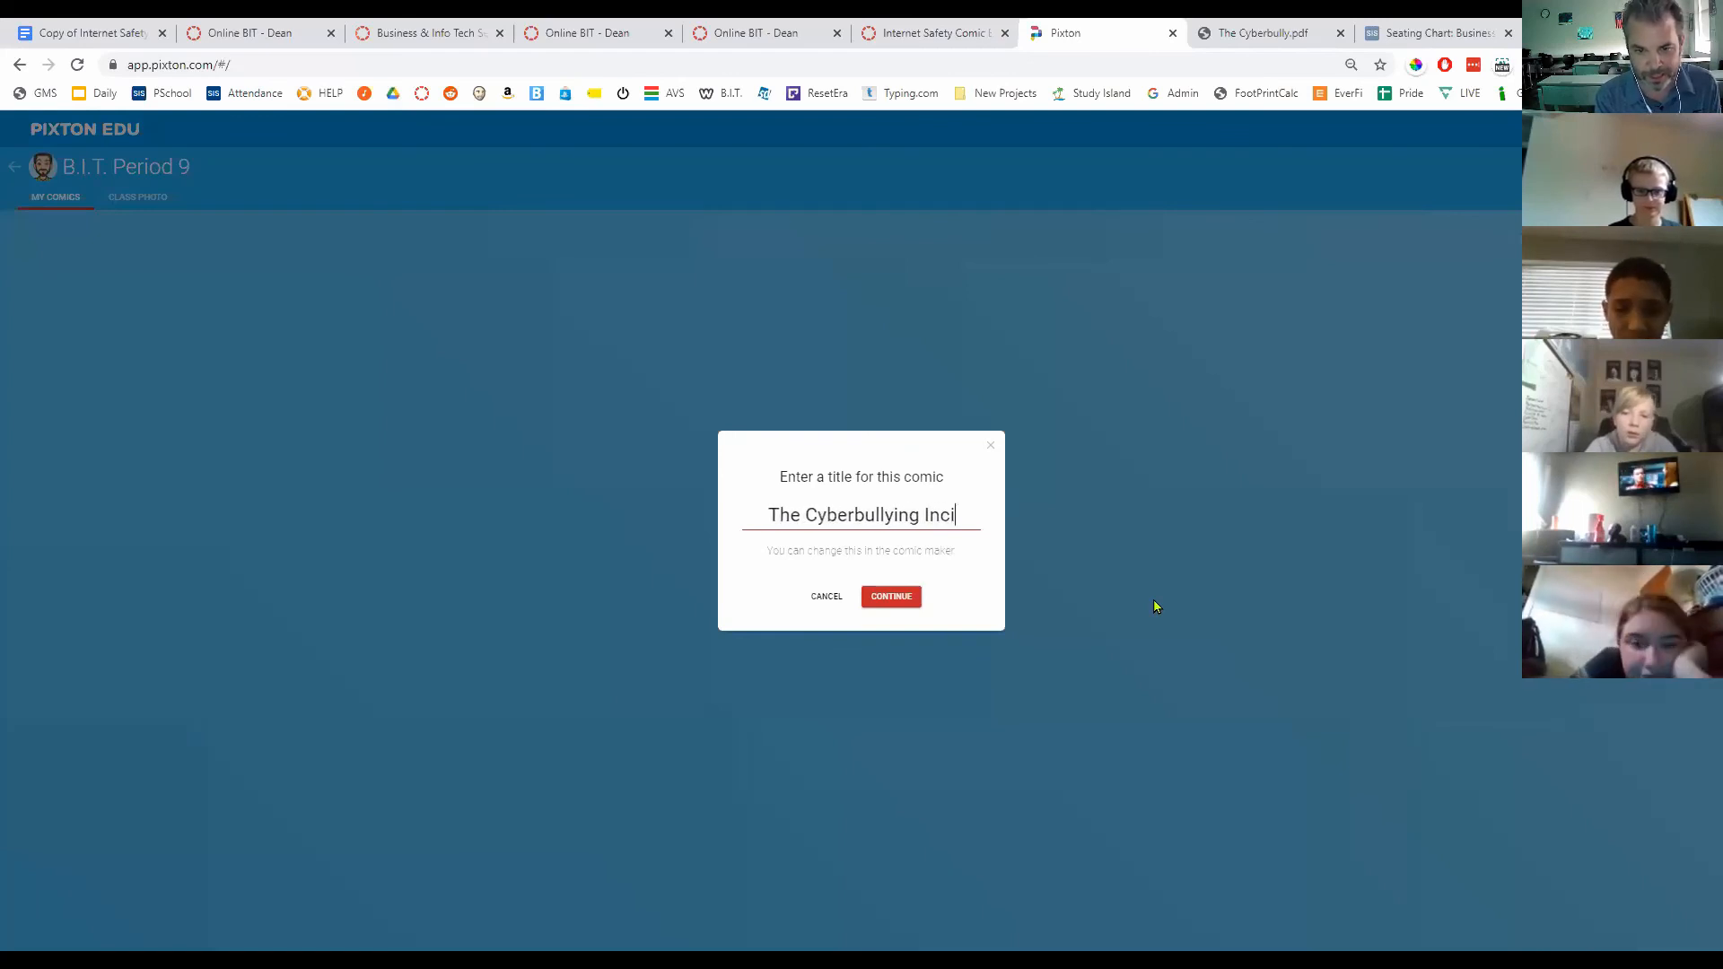
{"action": "key", "text": "BackSpace"}
{"action": "key", "text": "BackSpace"}
{"action": "key", "text": "BackSpace"}
{"action": "key", "text": "BackSpace"}
{"action": "key", "text": "BackSpace"}
{"action": "key", "text": "BackSpace"}
{"action": "key", "text": "BackSpace"}
{"action": "key", "text": "BackSpace"}
{"action": "key", "text": "BackSpace"}
{"action": "key", "text": "BackSpace"}
{"action": "key", "text": "BackSpace"}
{"action": "key", "text": "BackSpace"}
{"action": "key", "text": "BackSpace"}
{"action": "key", "text": "BackSpace"}
{"action": "key", "text": "BackSpace"}
{"action": "key", "text": "BackSpace"}
{"action": "key", "text": "BackSpace"}
{"action": "key", "text": "BackSpace"}
{"action": "key", "text": "BackSpace"}
{"action": "key", "text": "BackSpace"}
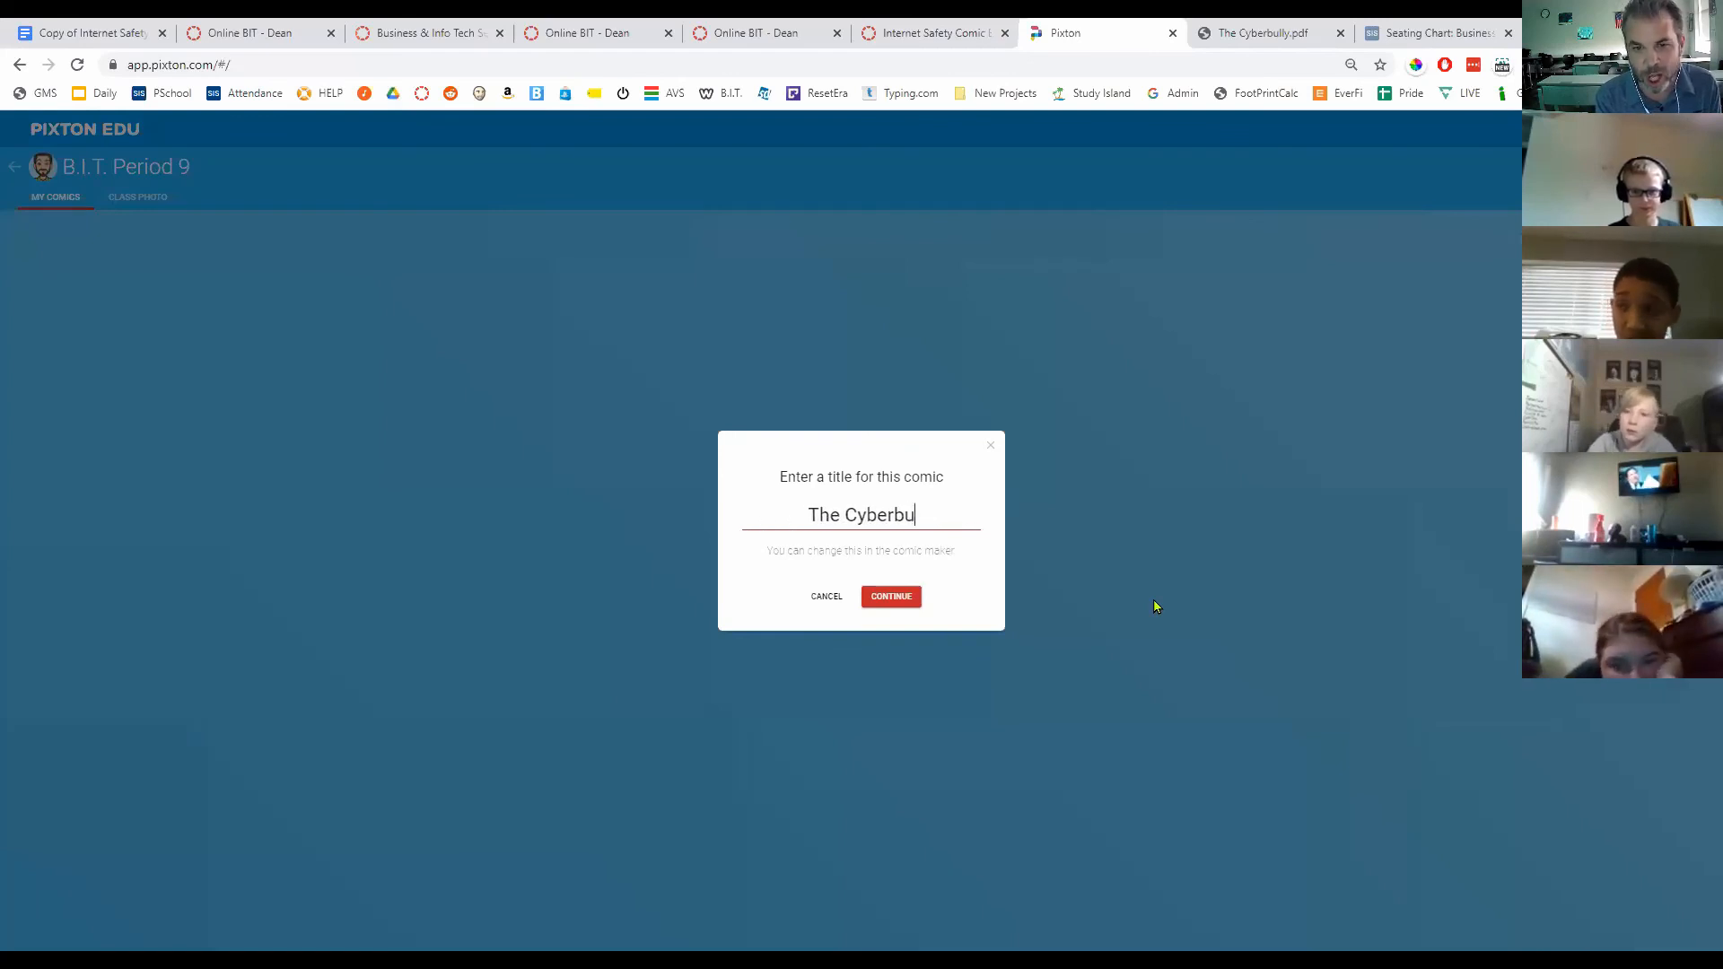
{"action": "type", "text": "All"}
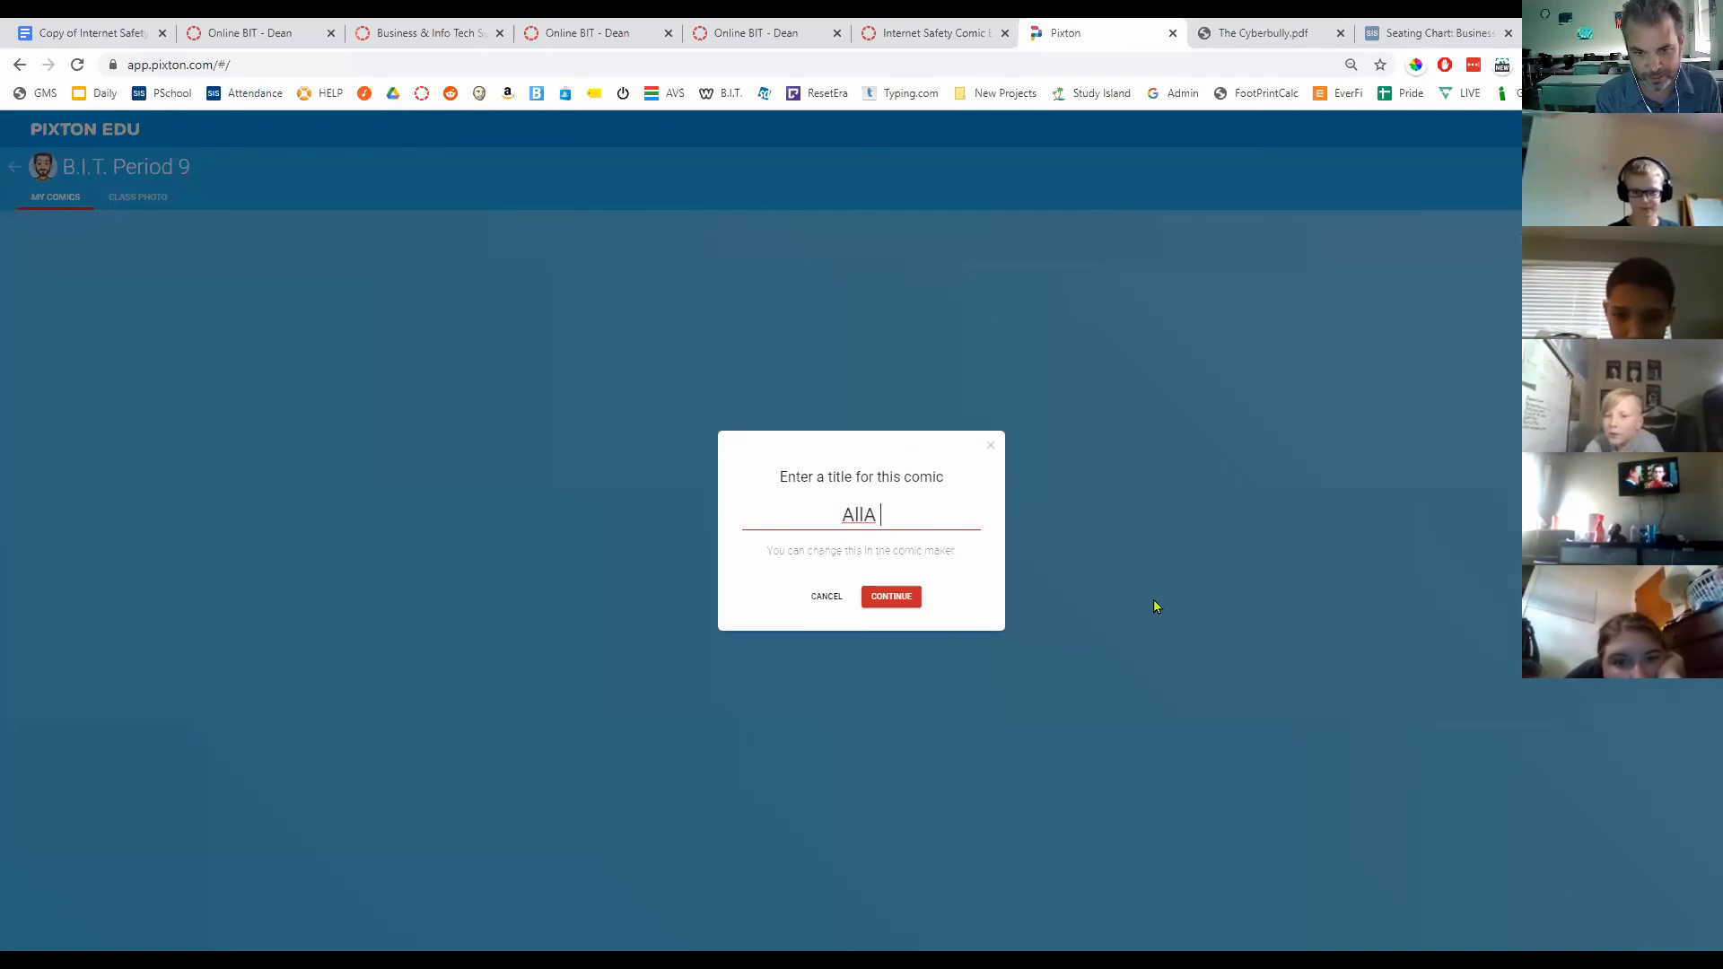
{"action": "type", "text": " About"}
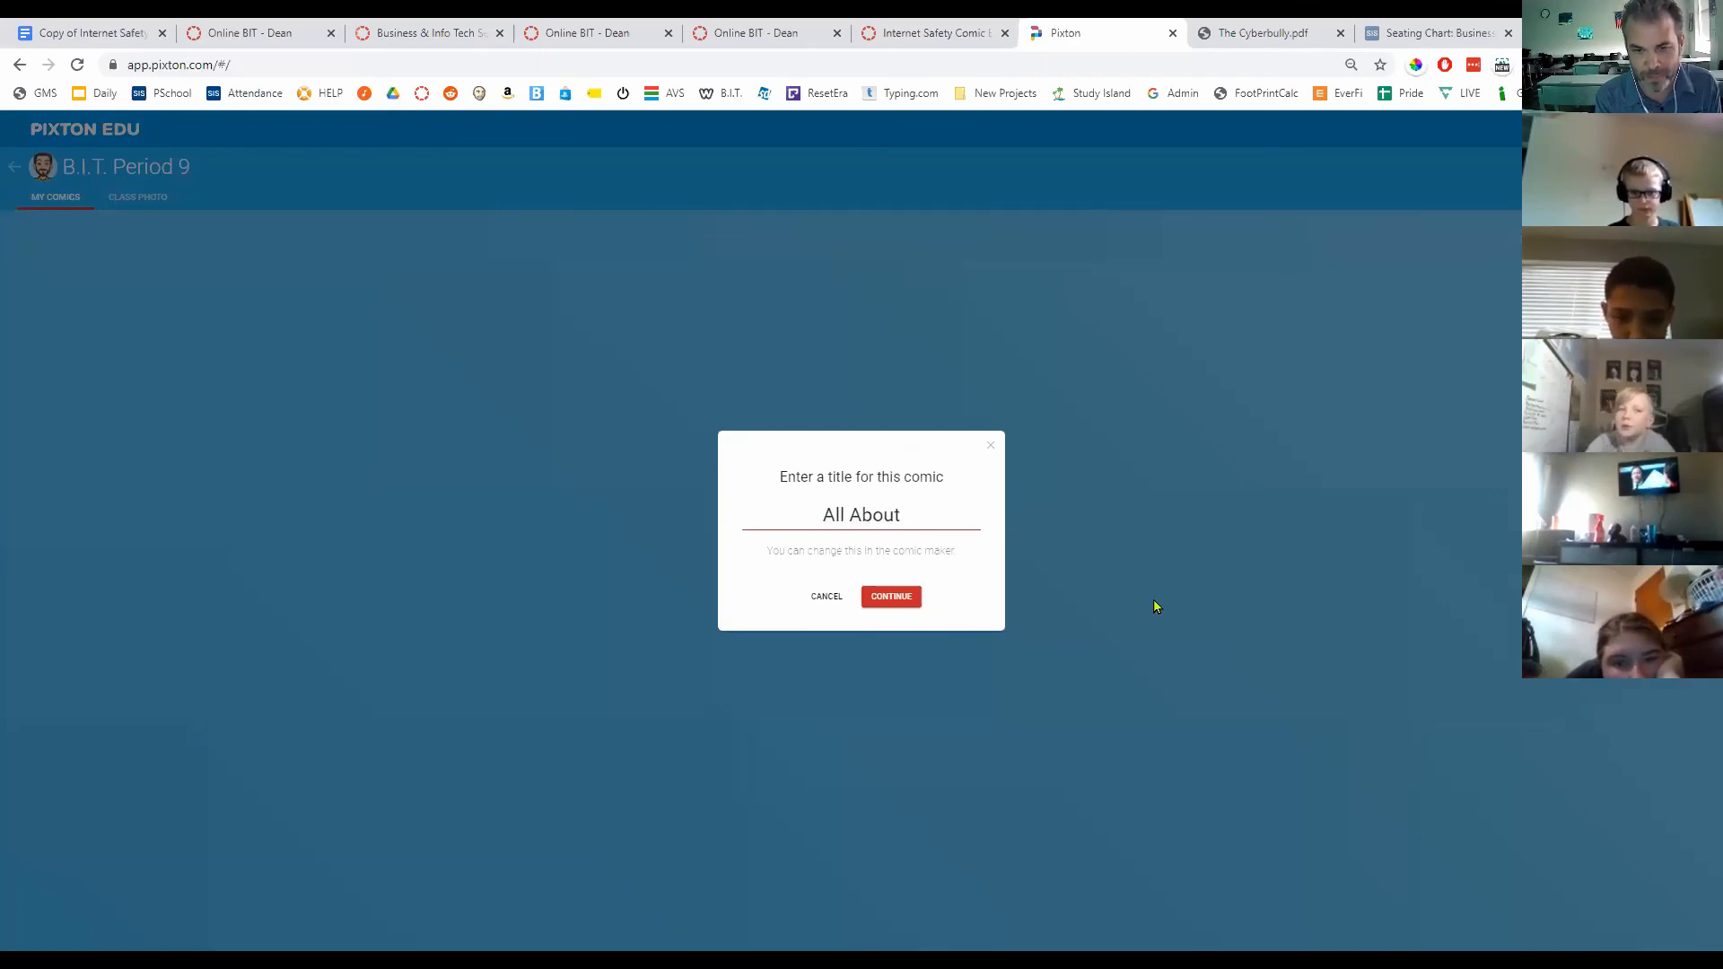
{"action": "key", "text": "BackSpace"}
{"action": "key", "text": "BackSpace"}
{"action": "key", "text": "BackSpace"}
{"action": "key", "text": "BackSpace"}
{"action": "key", "text": "BackSpace"}
{"action": "key", "text": "BackSpace"}
{"action": "key", "text": "BackSpace"}
{"action": "key", "text": "BackSpace"}
{"action": "key", "text": "BackSpace"}
Step: Title the new comic "The Case of the Cyberbully" and continue to the comic maker
{"action": "type", "text": "The Case of the Cuber"}
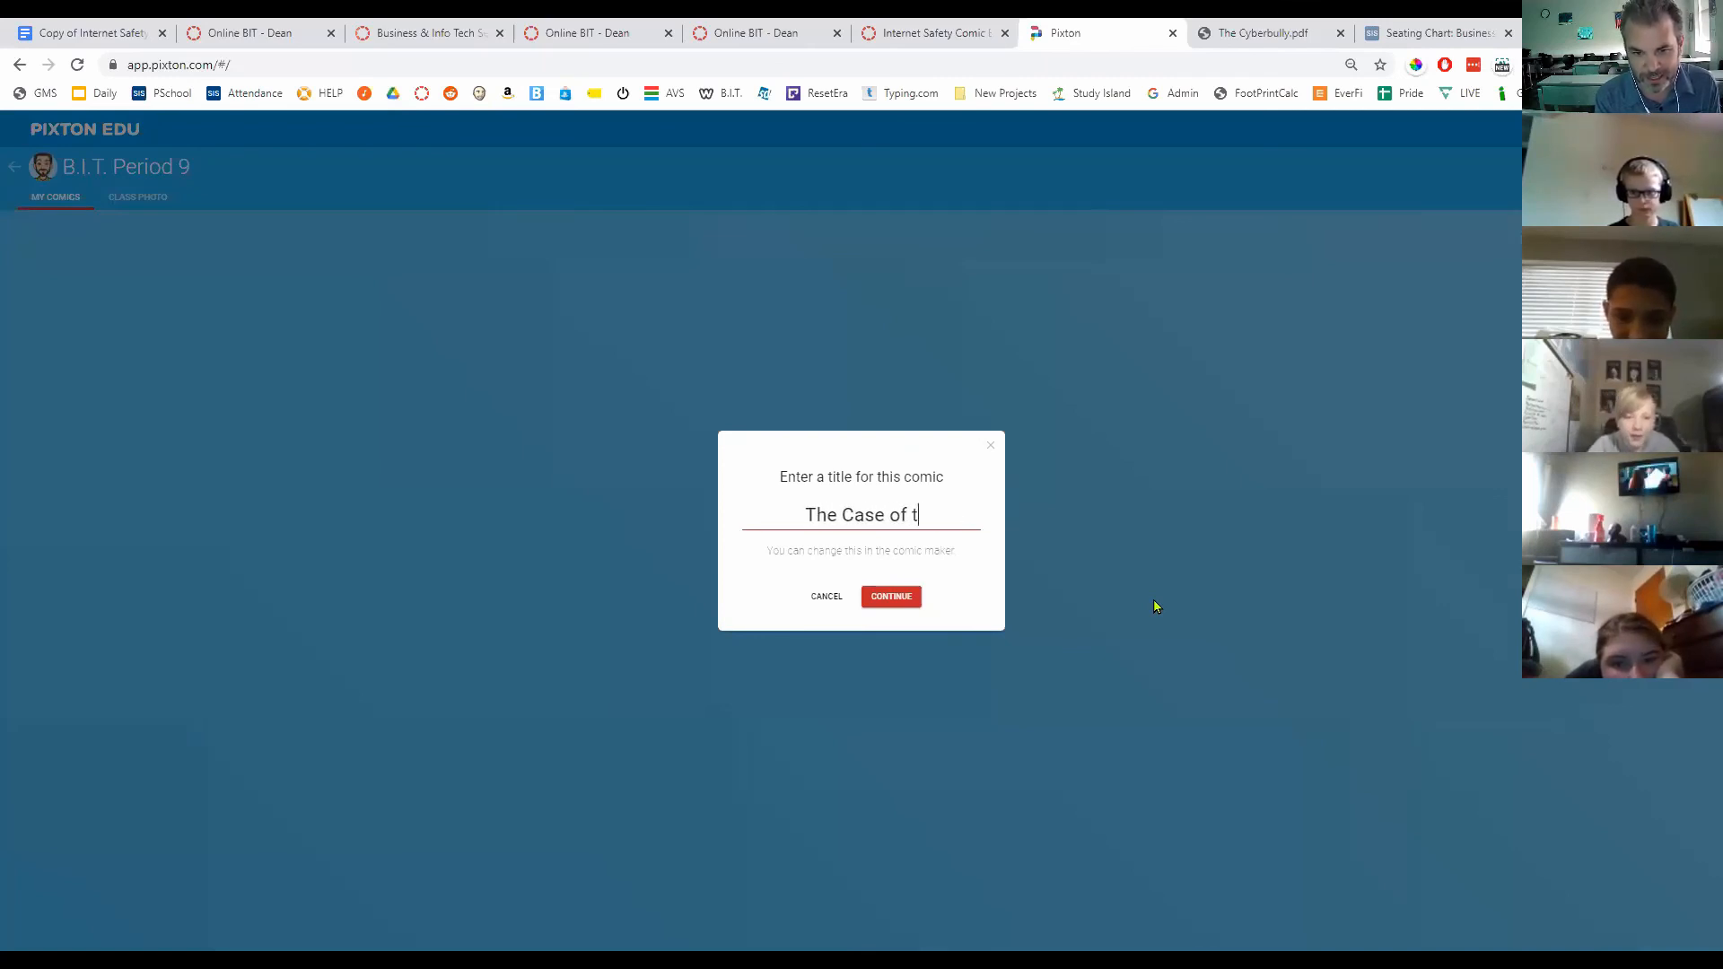
{"action": "key", "text": "BackSpace"}
{"action": "key", "text": "BackSpace"}
{"action": "key", "text": "BackSpace"}
{"action": "type", "text": "y"}
{"action": "key", "text": "BackSpace"}
{"action": "key", "text": "BackSpace"}
{"action": "type", "text": "yberbully"}
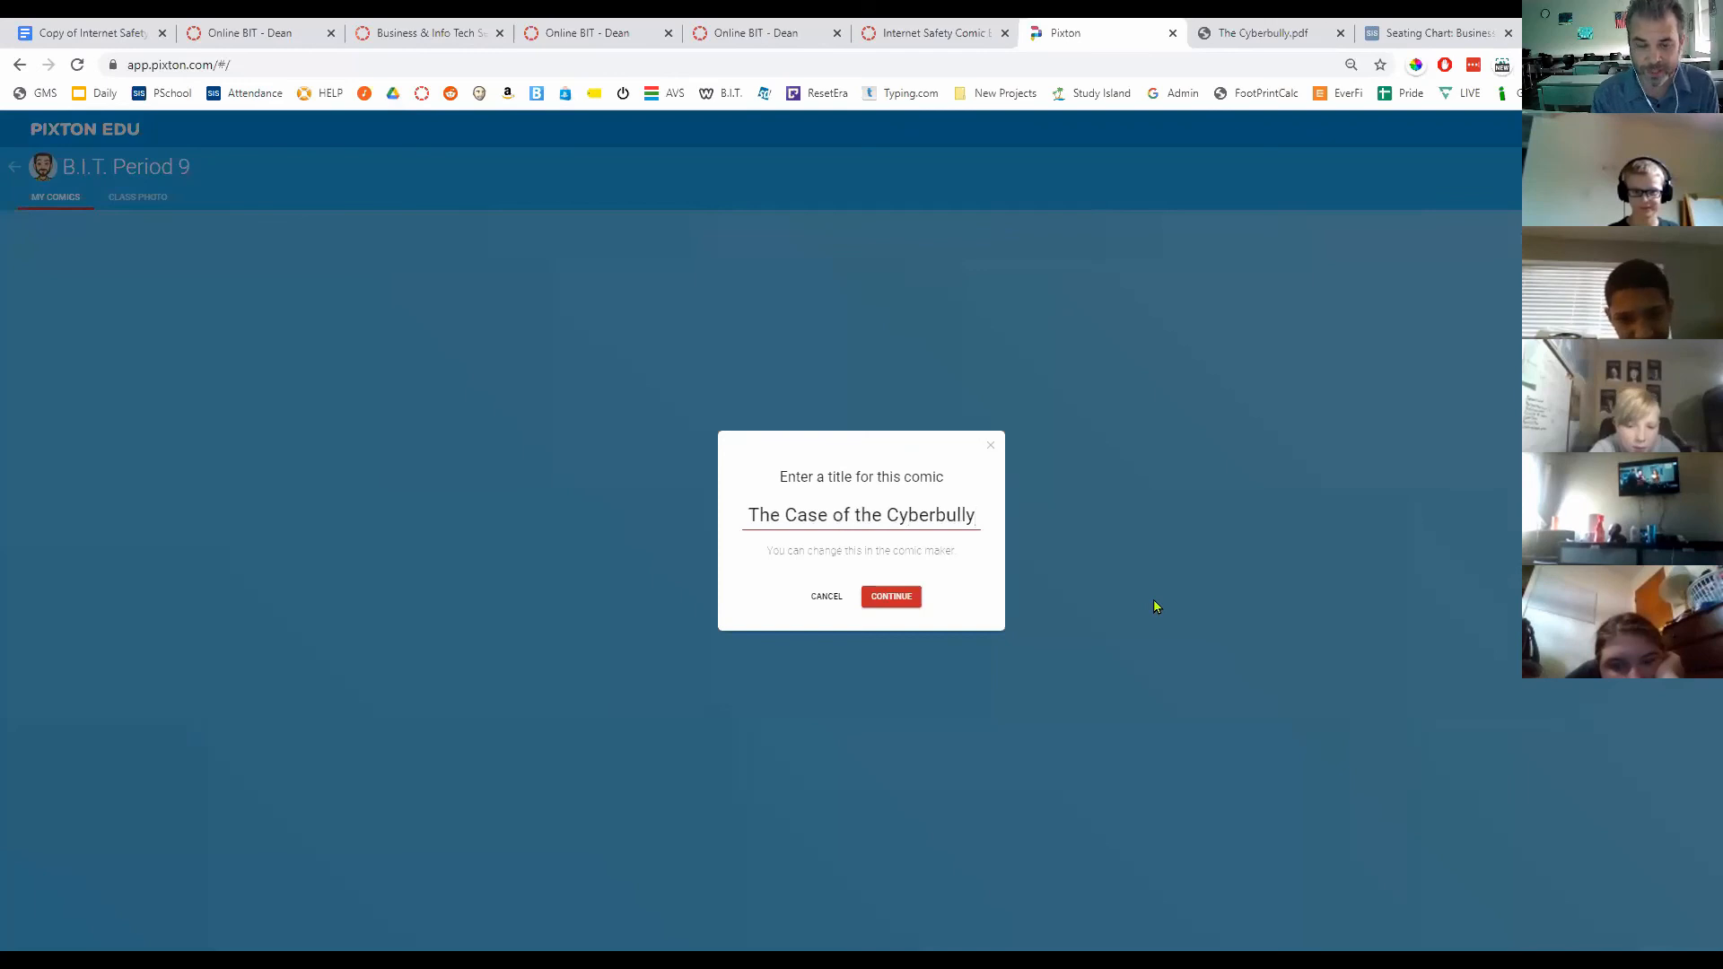
{"action": "left_click", "coordinate": [917, 596]}
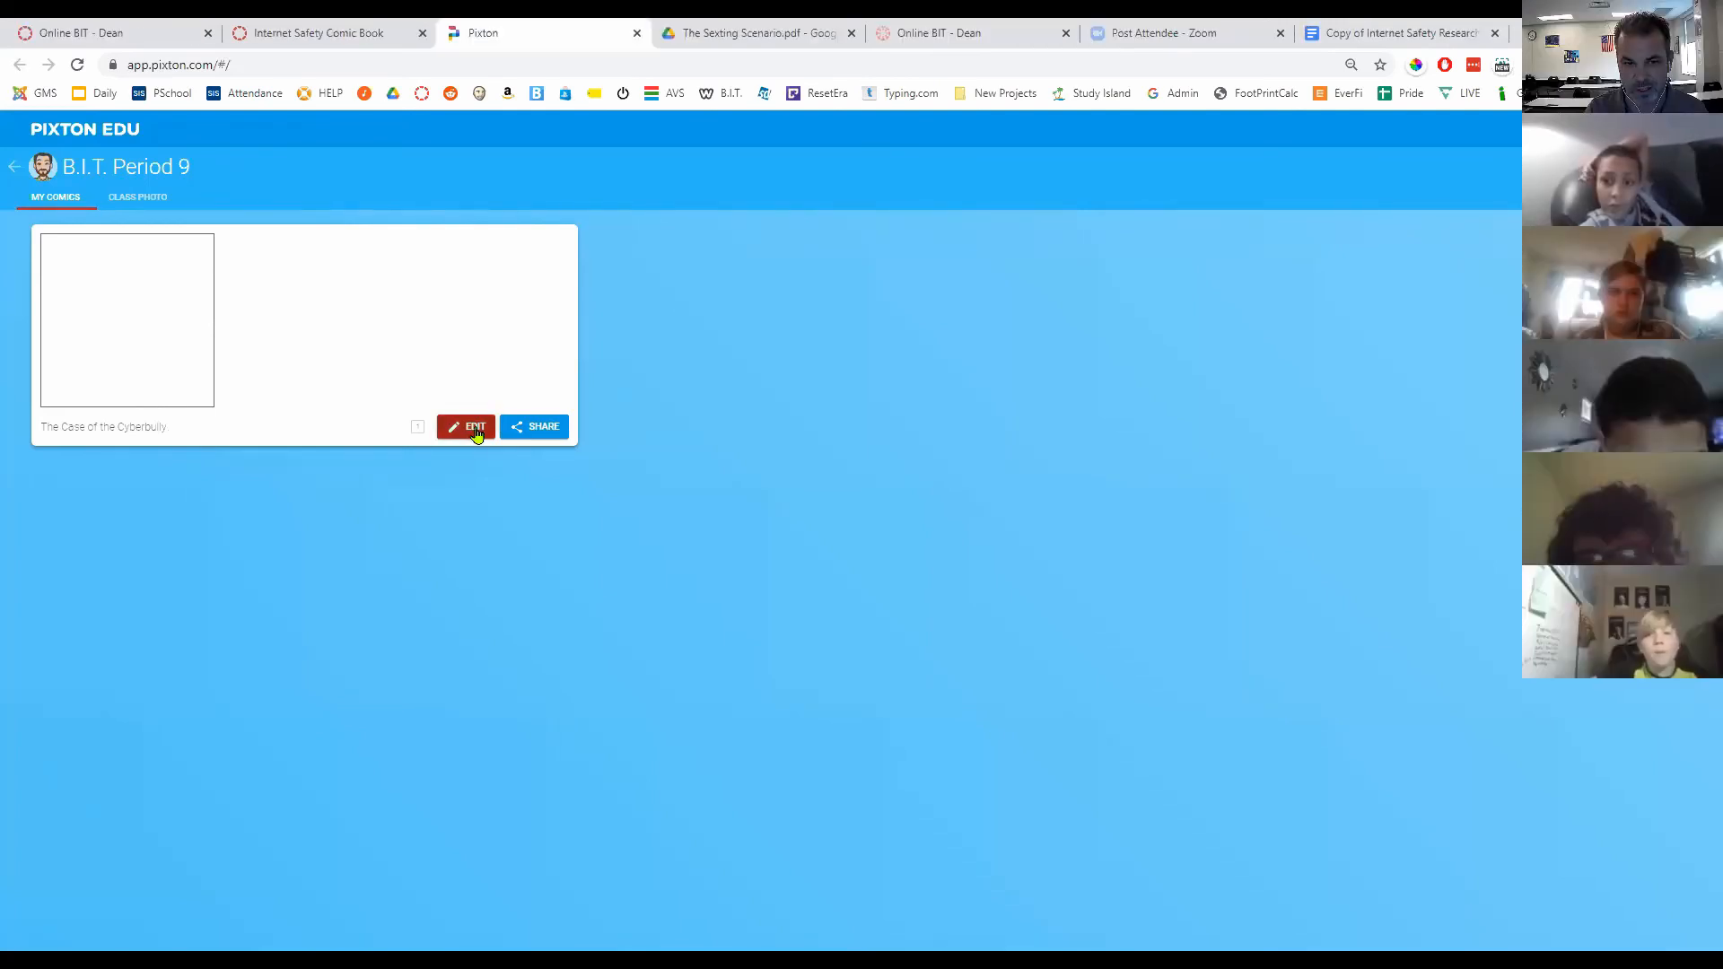
Step: Open the comic for editing, search the backgrounds for "bedroom" and apply the light-blue room with a bed below the window to the first panel
{"action": "left_click", "coordinate": [465, 426]}
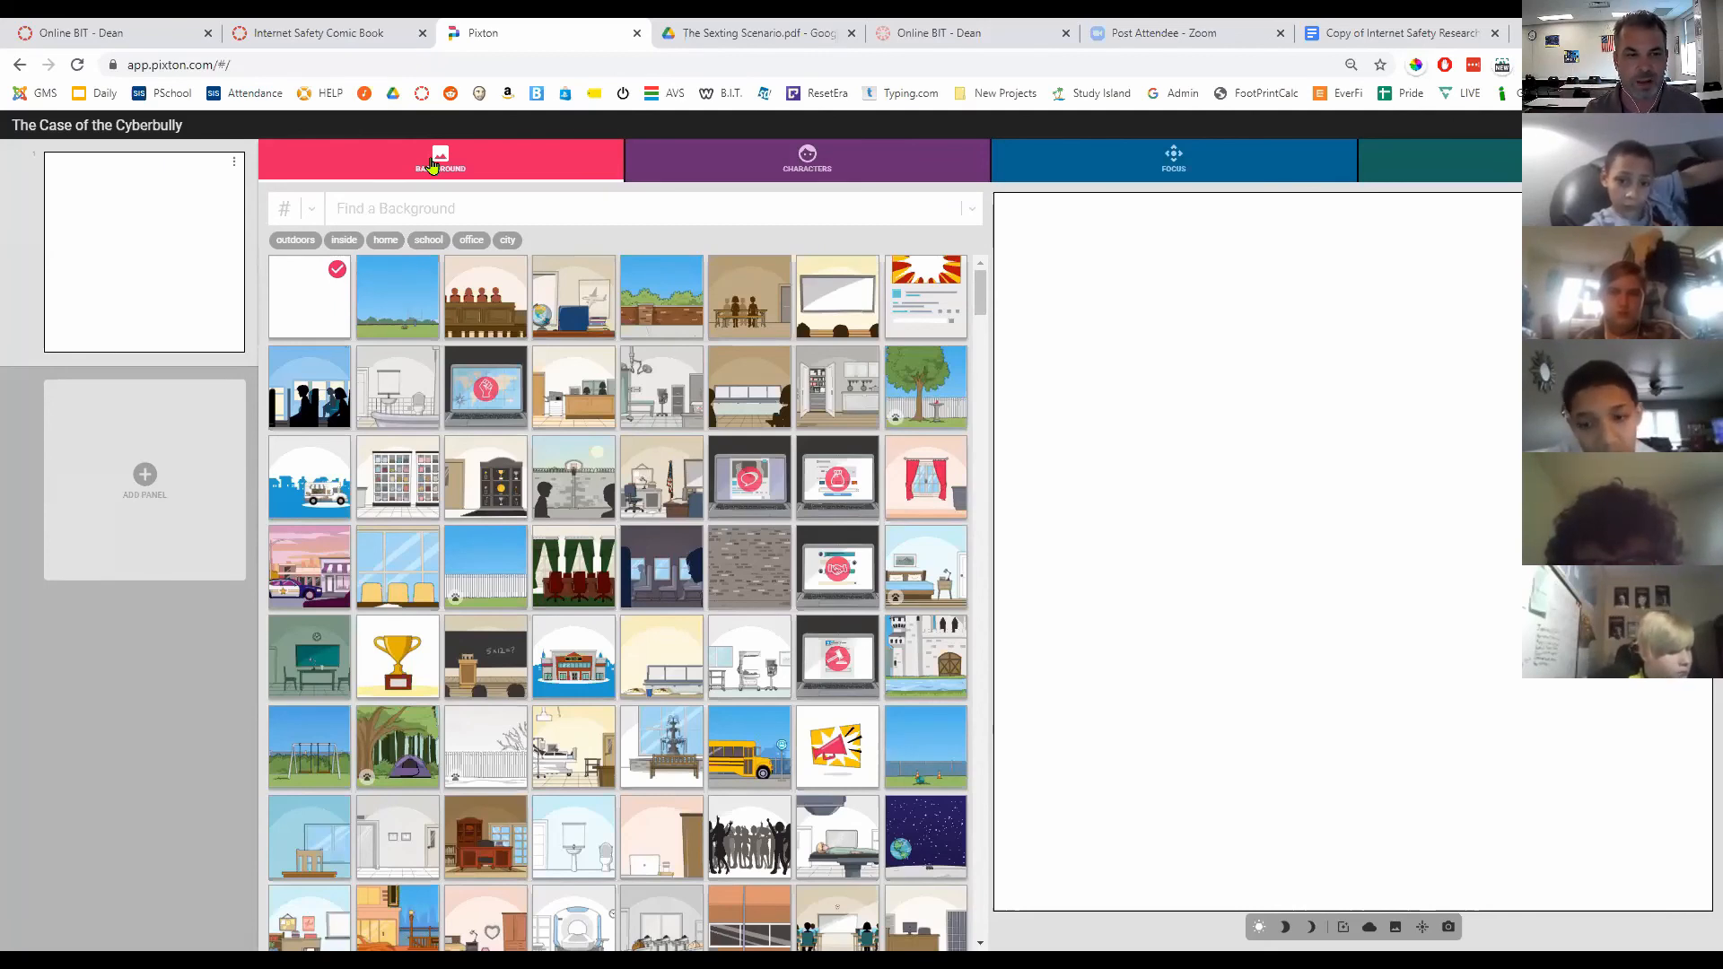
{"action": "left_click", "coordinate": [452, 210]}
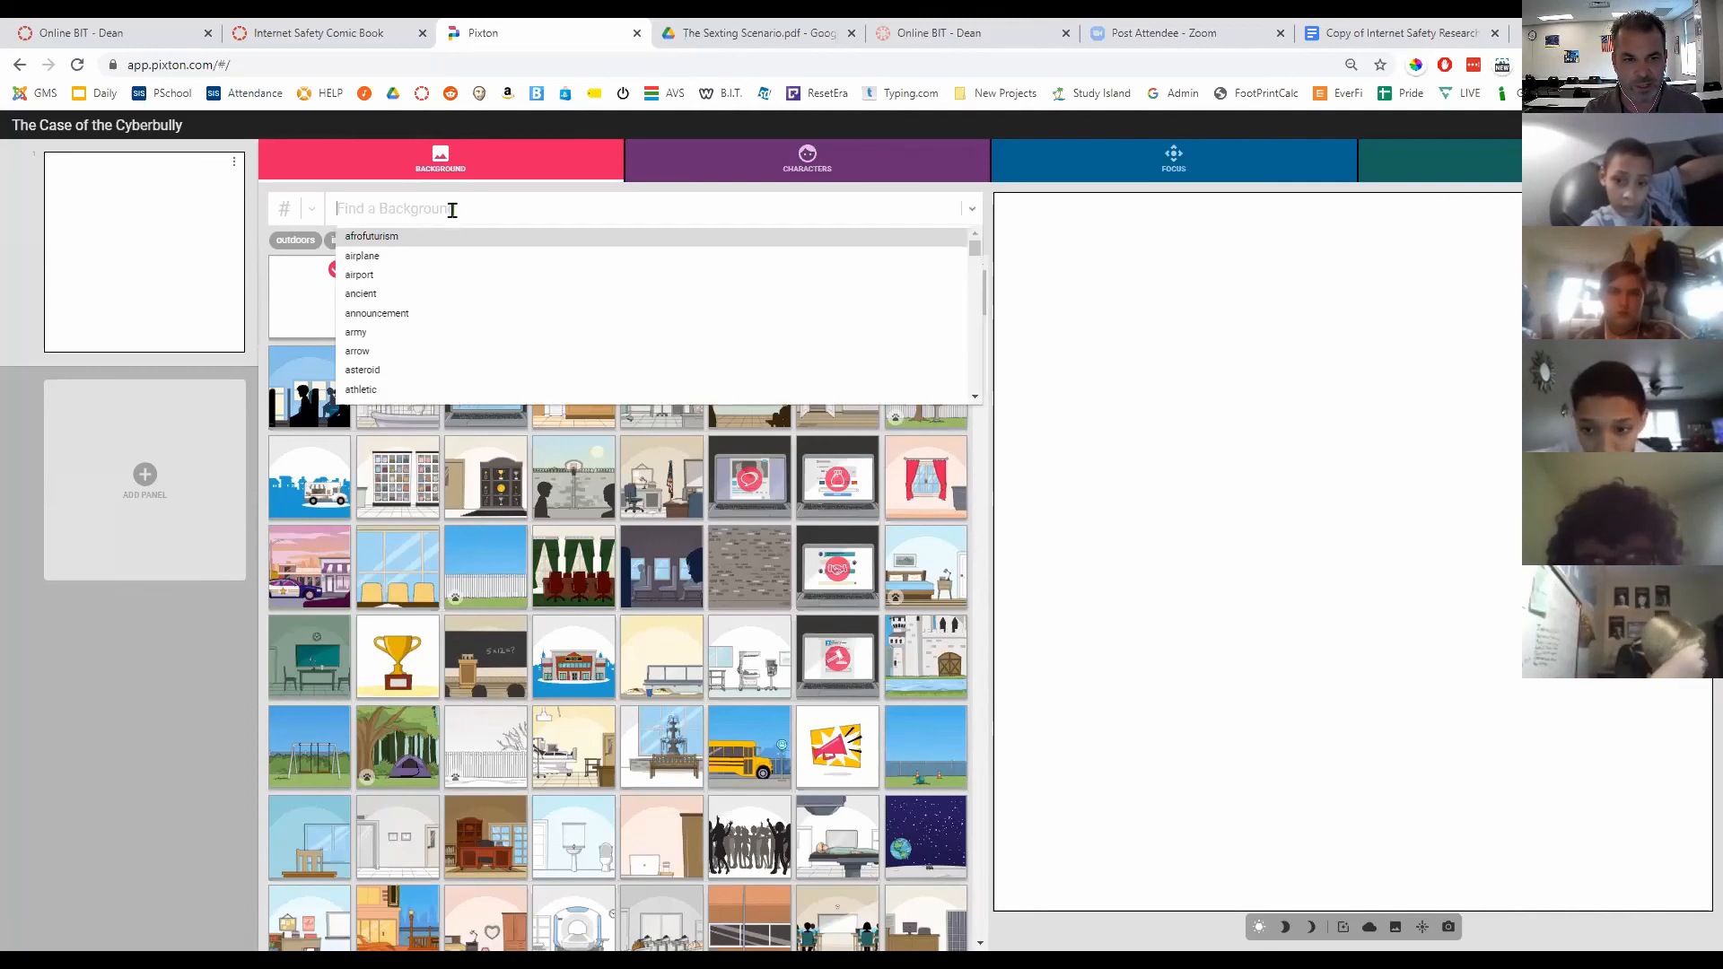
{"action": "type", "text": "bed"}
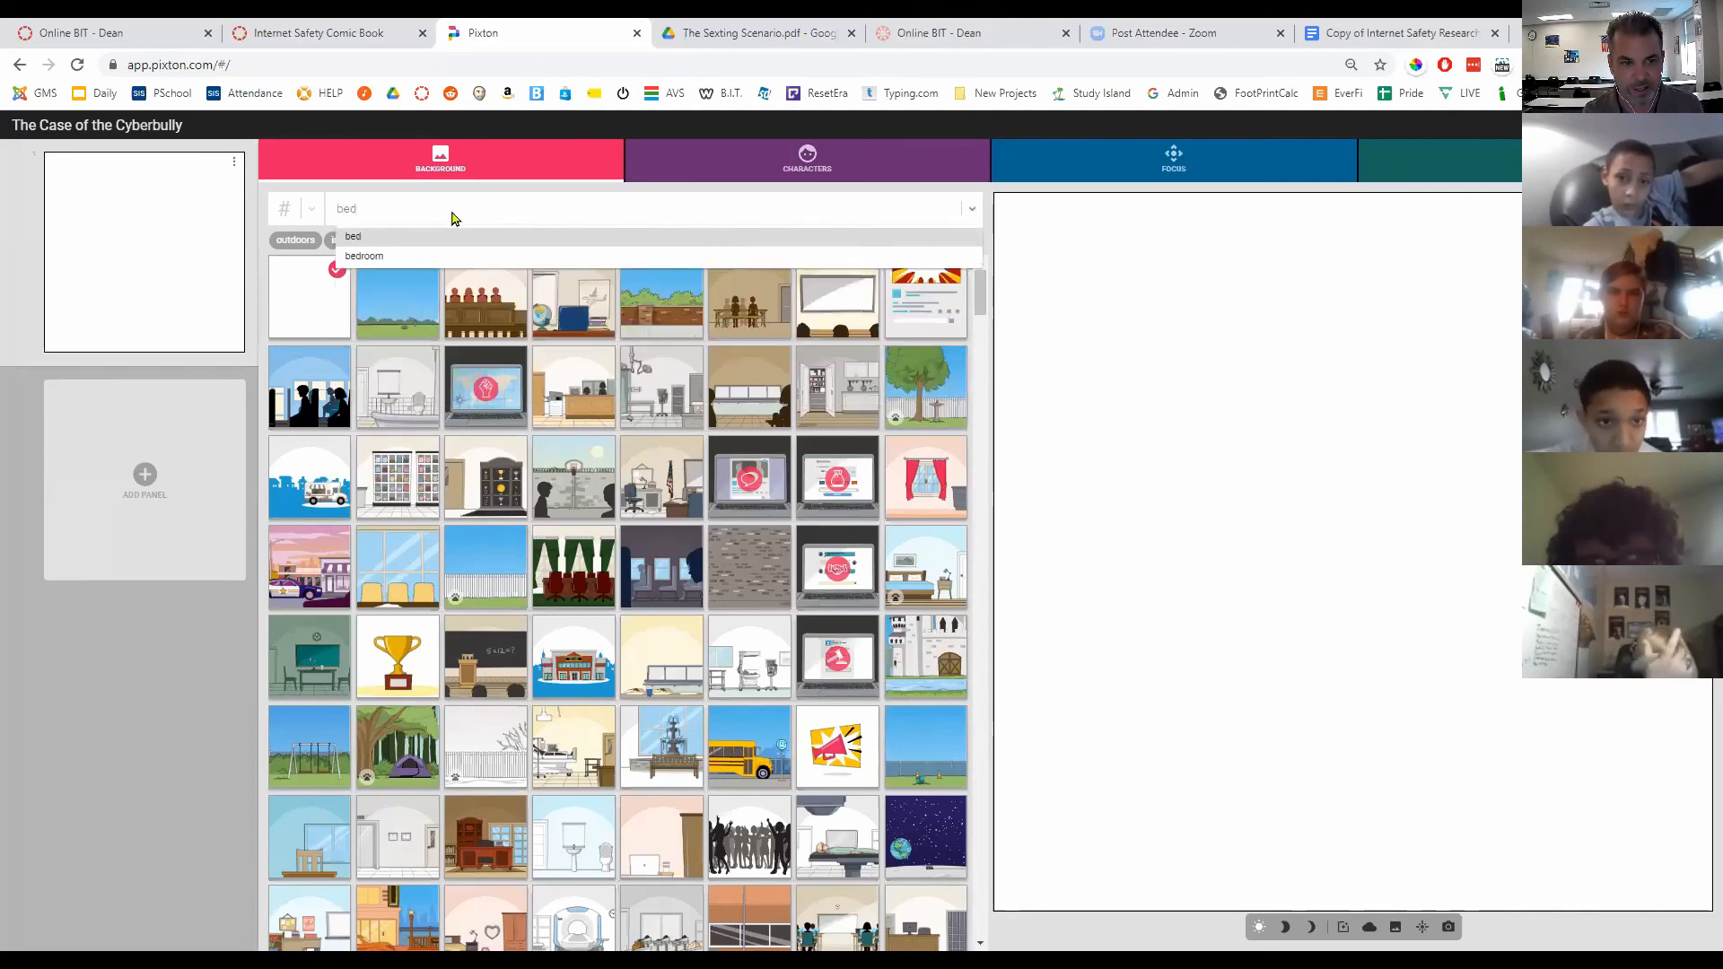
{"action": "type", "text": "room"}
{"action": "key", "text": "Return"}
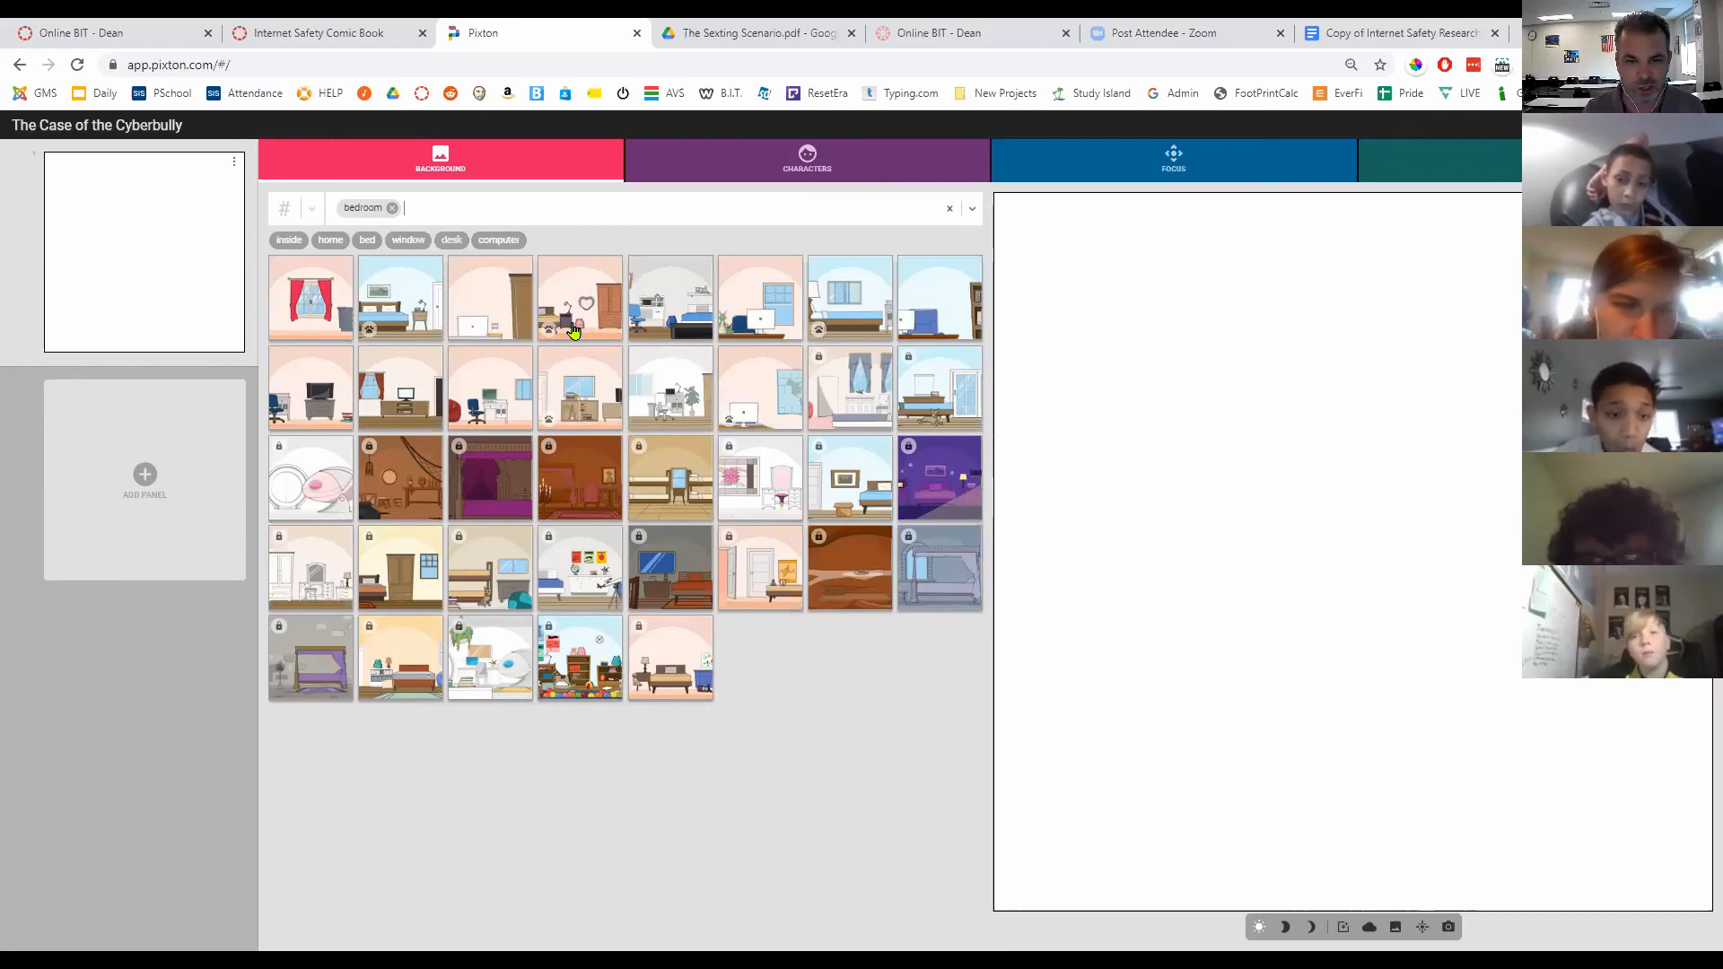
{"action": "left_click", "coordinate": [868, 294]}
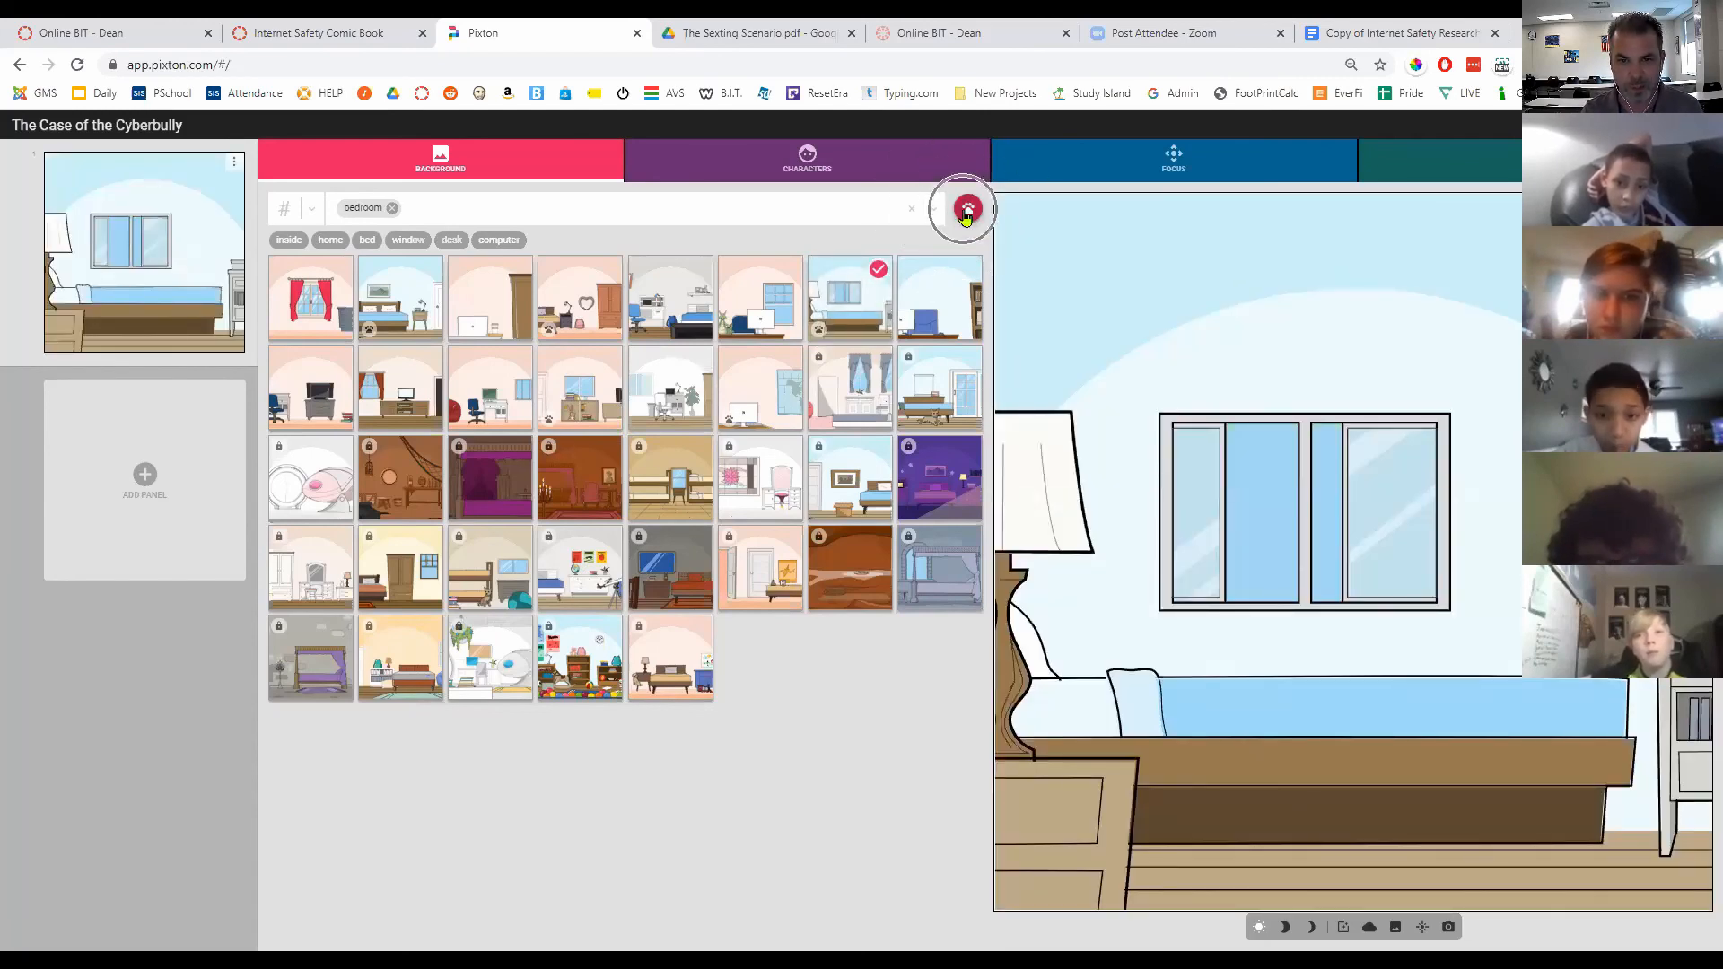
Step: Add the lying calico cat from the pets to the bedroom panel and place it on the pillow end of the bed
{"action": "left_click", "coordinate": [969, 211]}
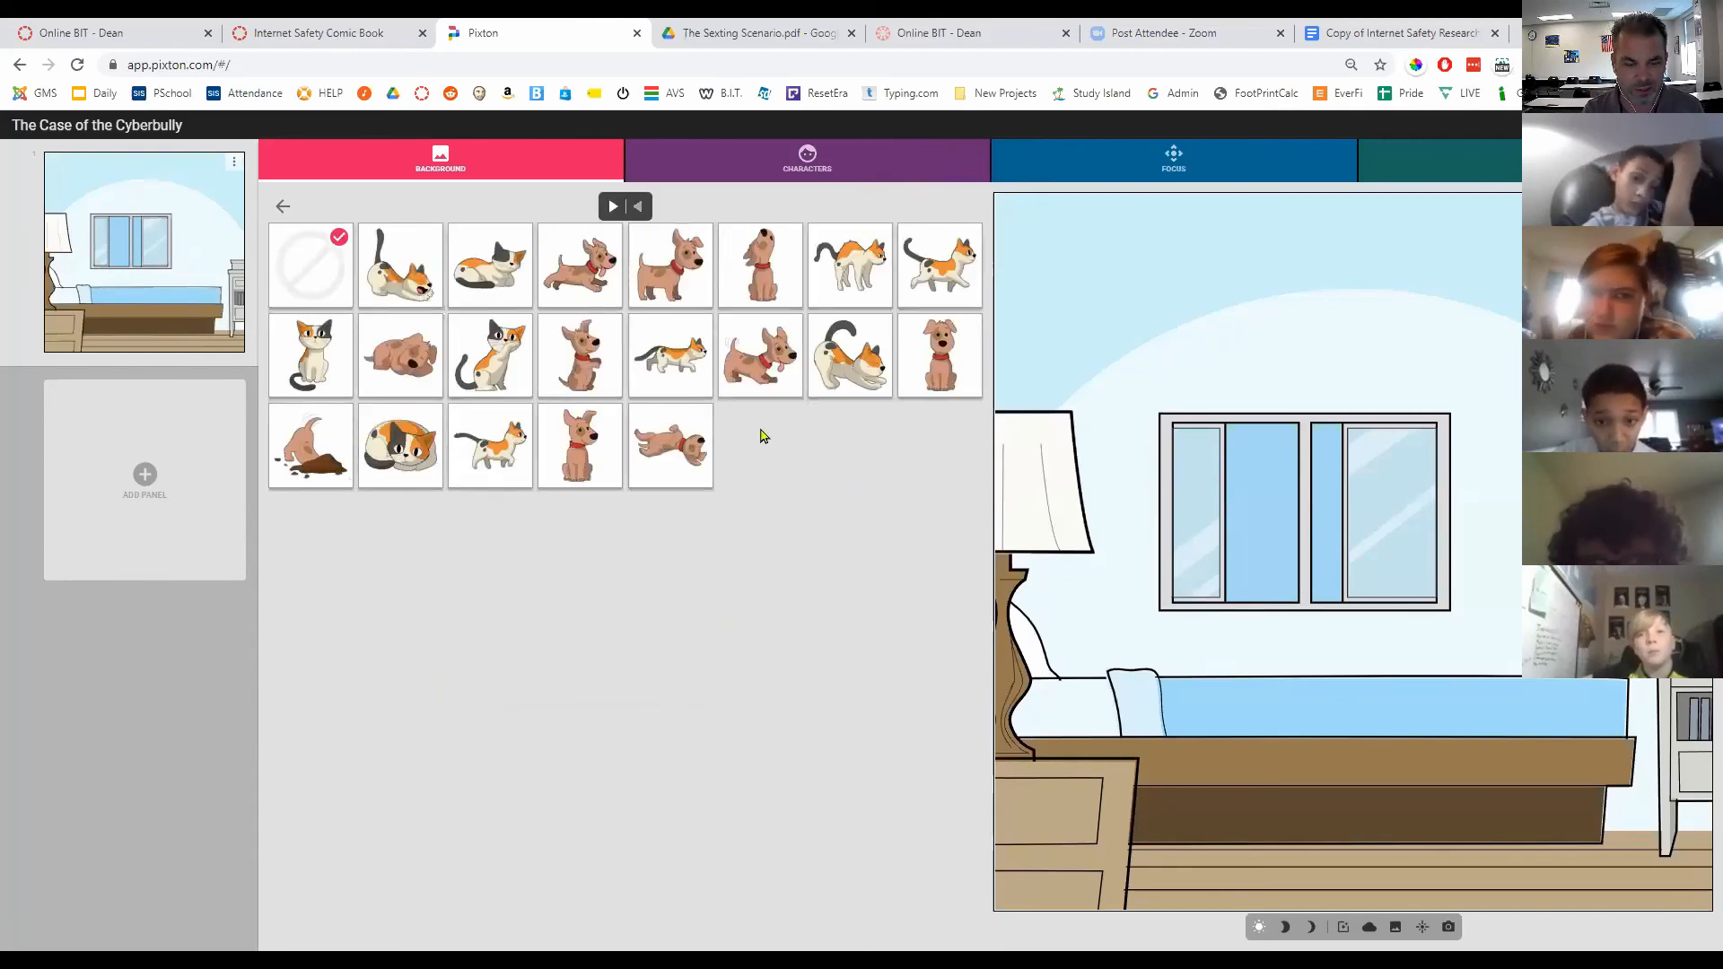
{"action": "left_click", "coordinate": [613, 208]}
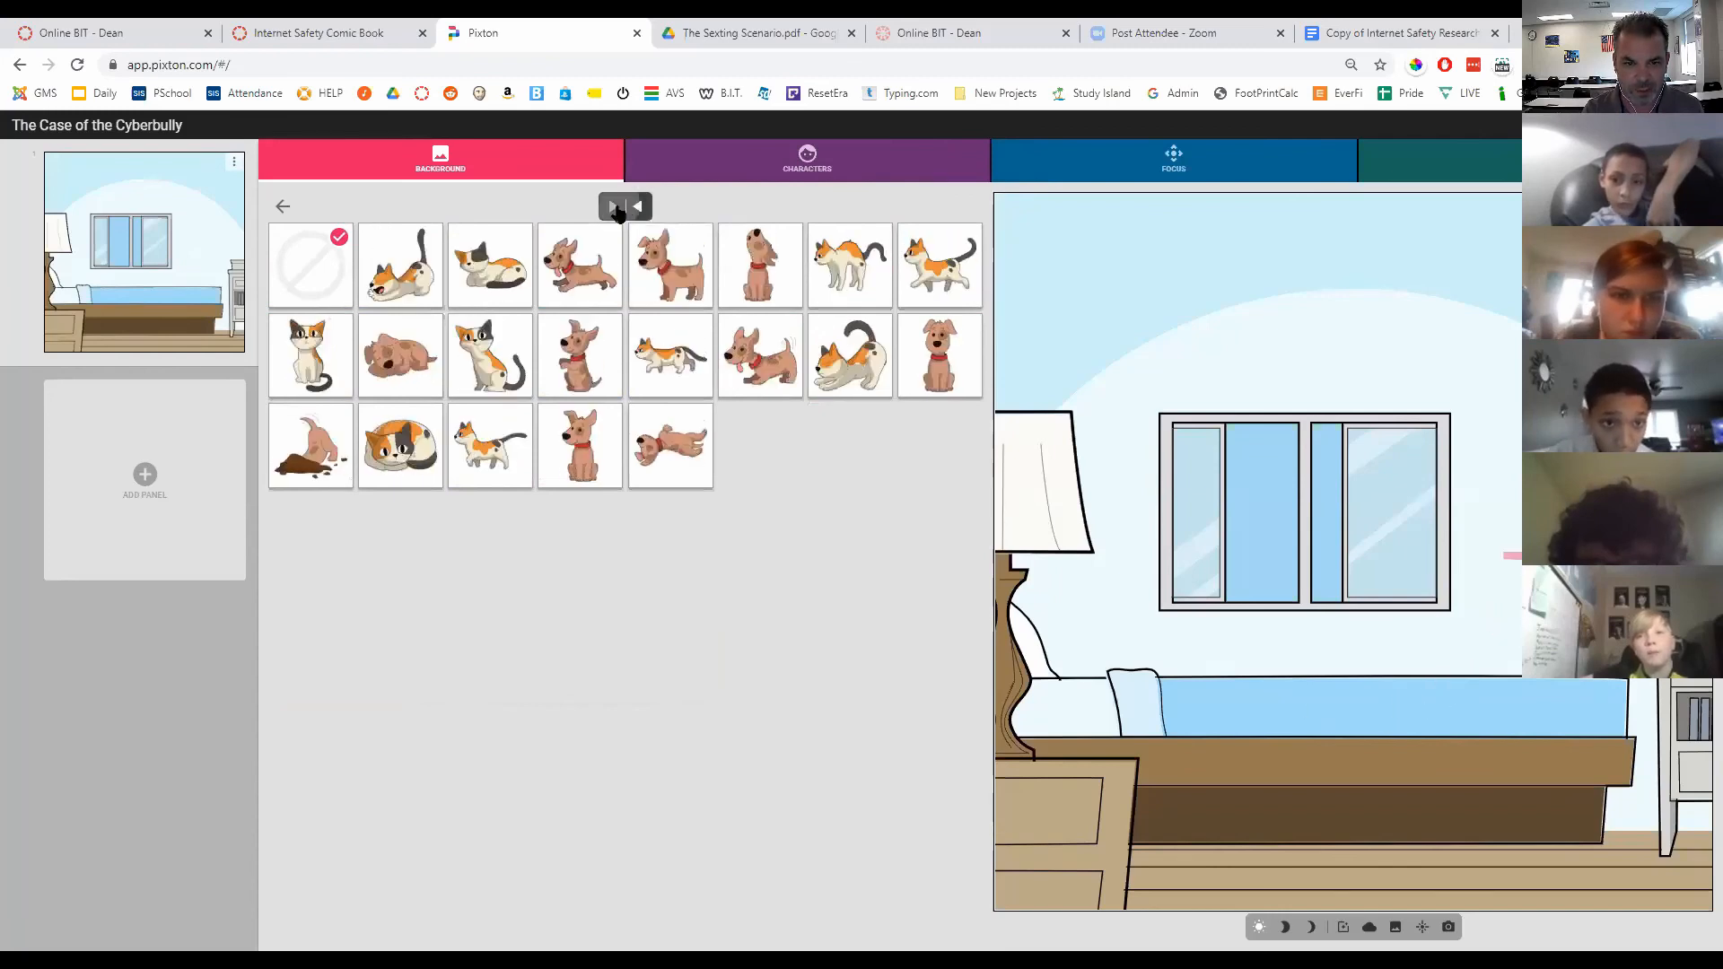
{"action": "left_click", "coordinate": [618, 211]}
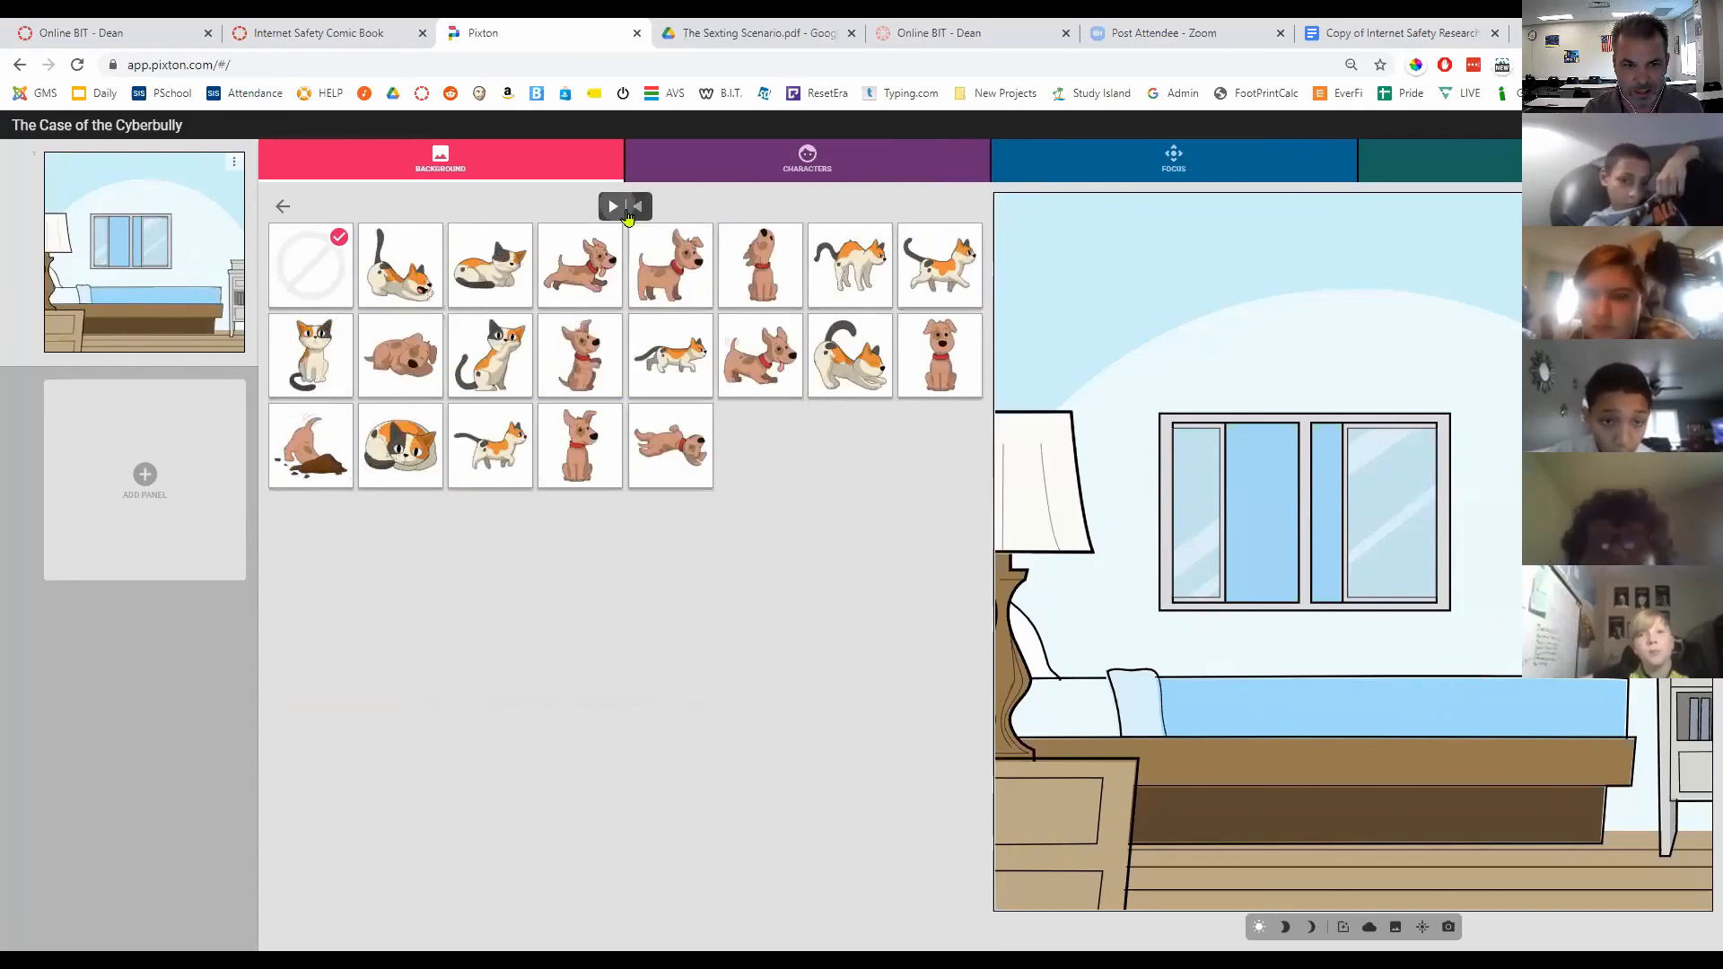
{"action": "left_click", "coordinate": [504, 274]}
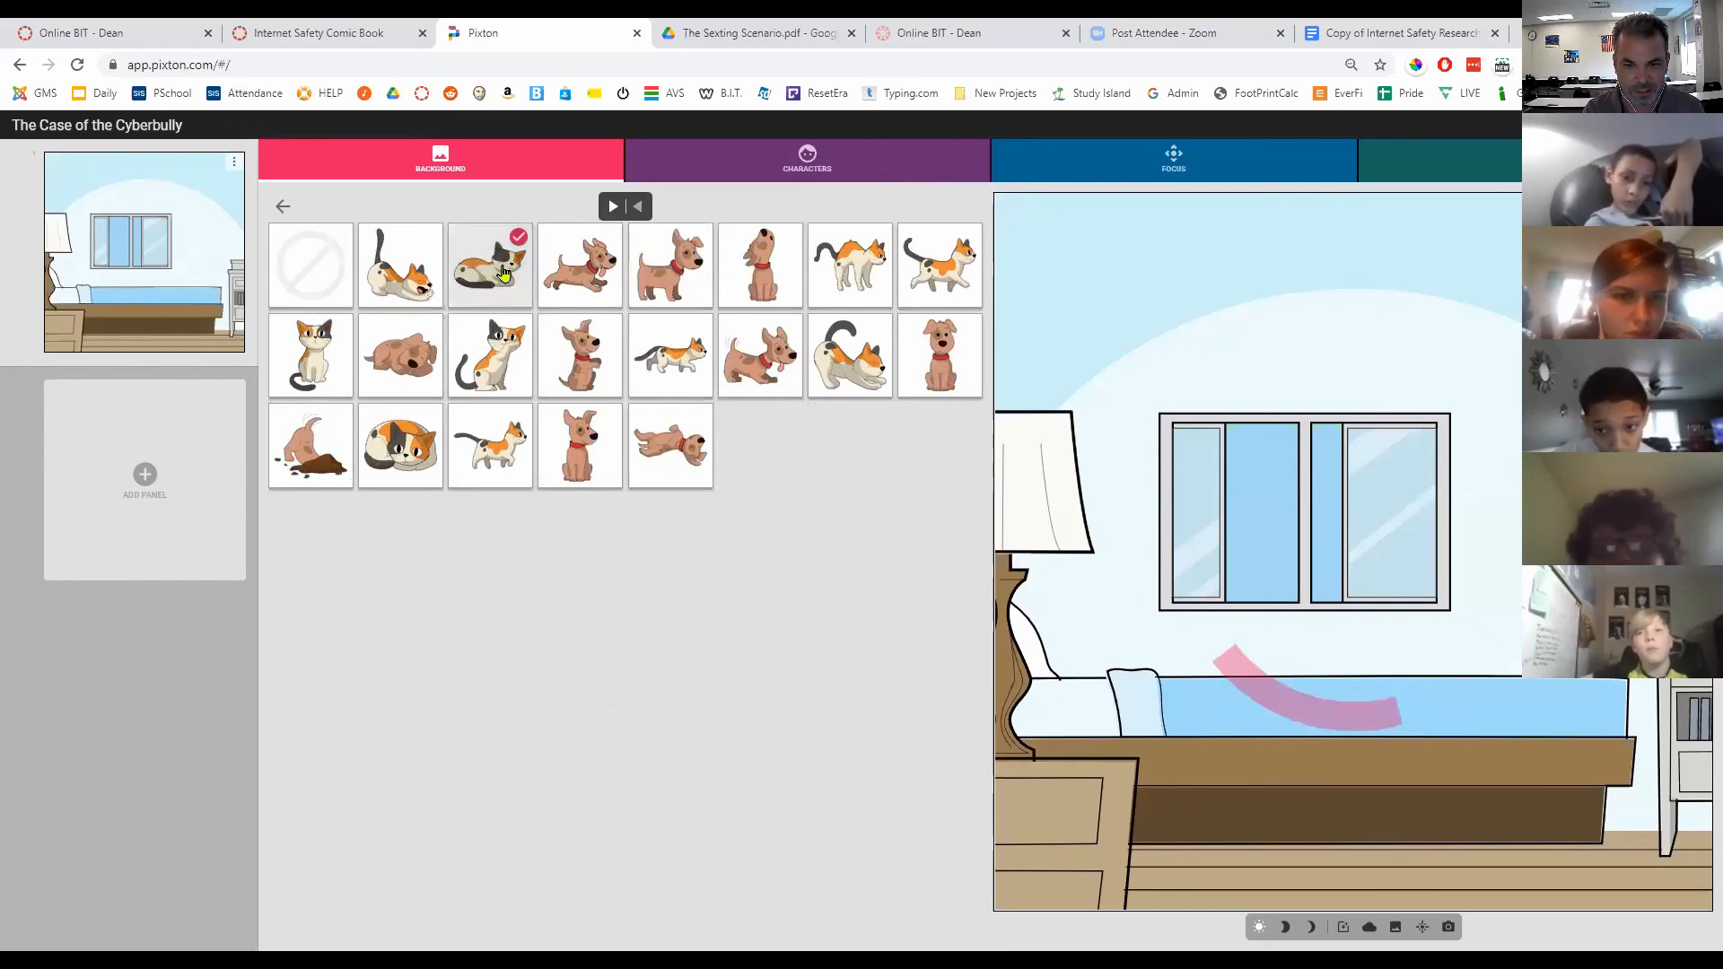
{"action": "left_click_drag", "start_coordinate": [1401, 662], "coordinate": [1152, 666]}
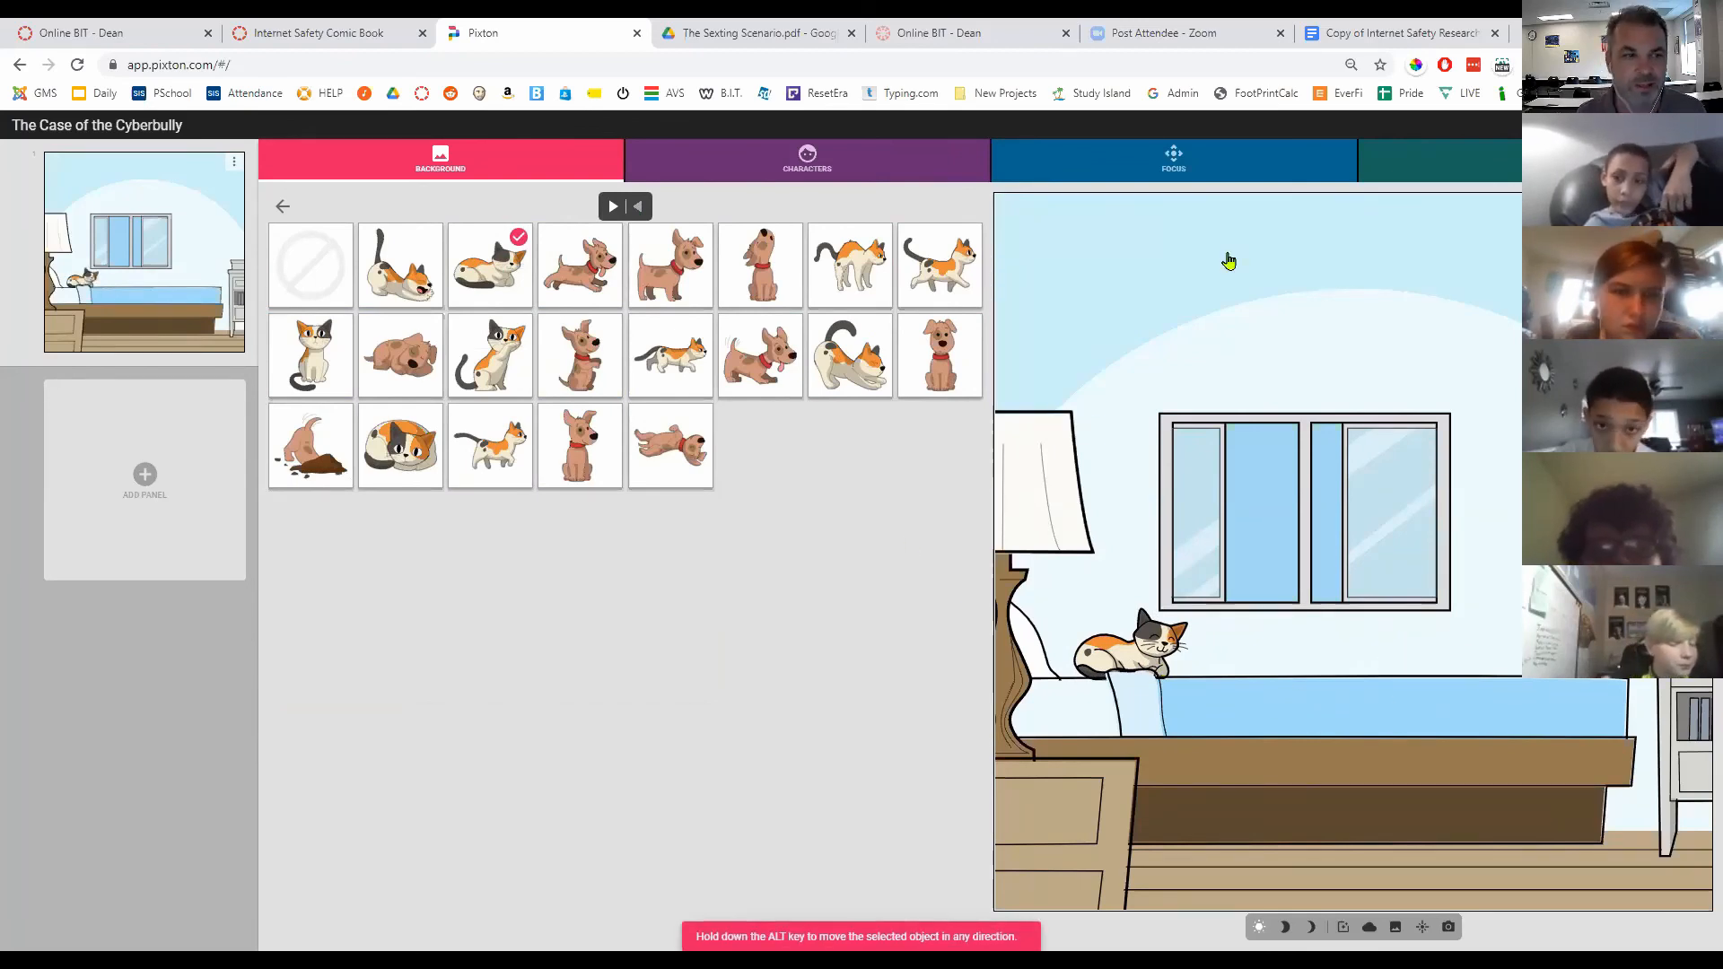
Step: Browse the ready-made characters available for the first panel
{"action": "left_click", "coordinate": [798, 166]}
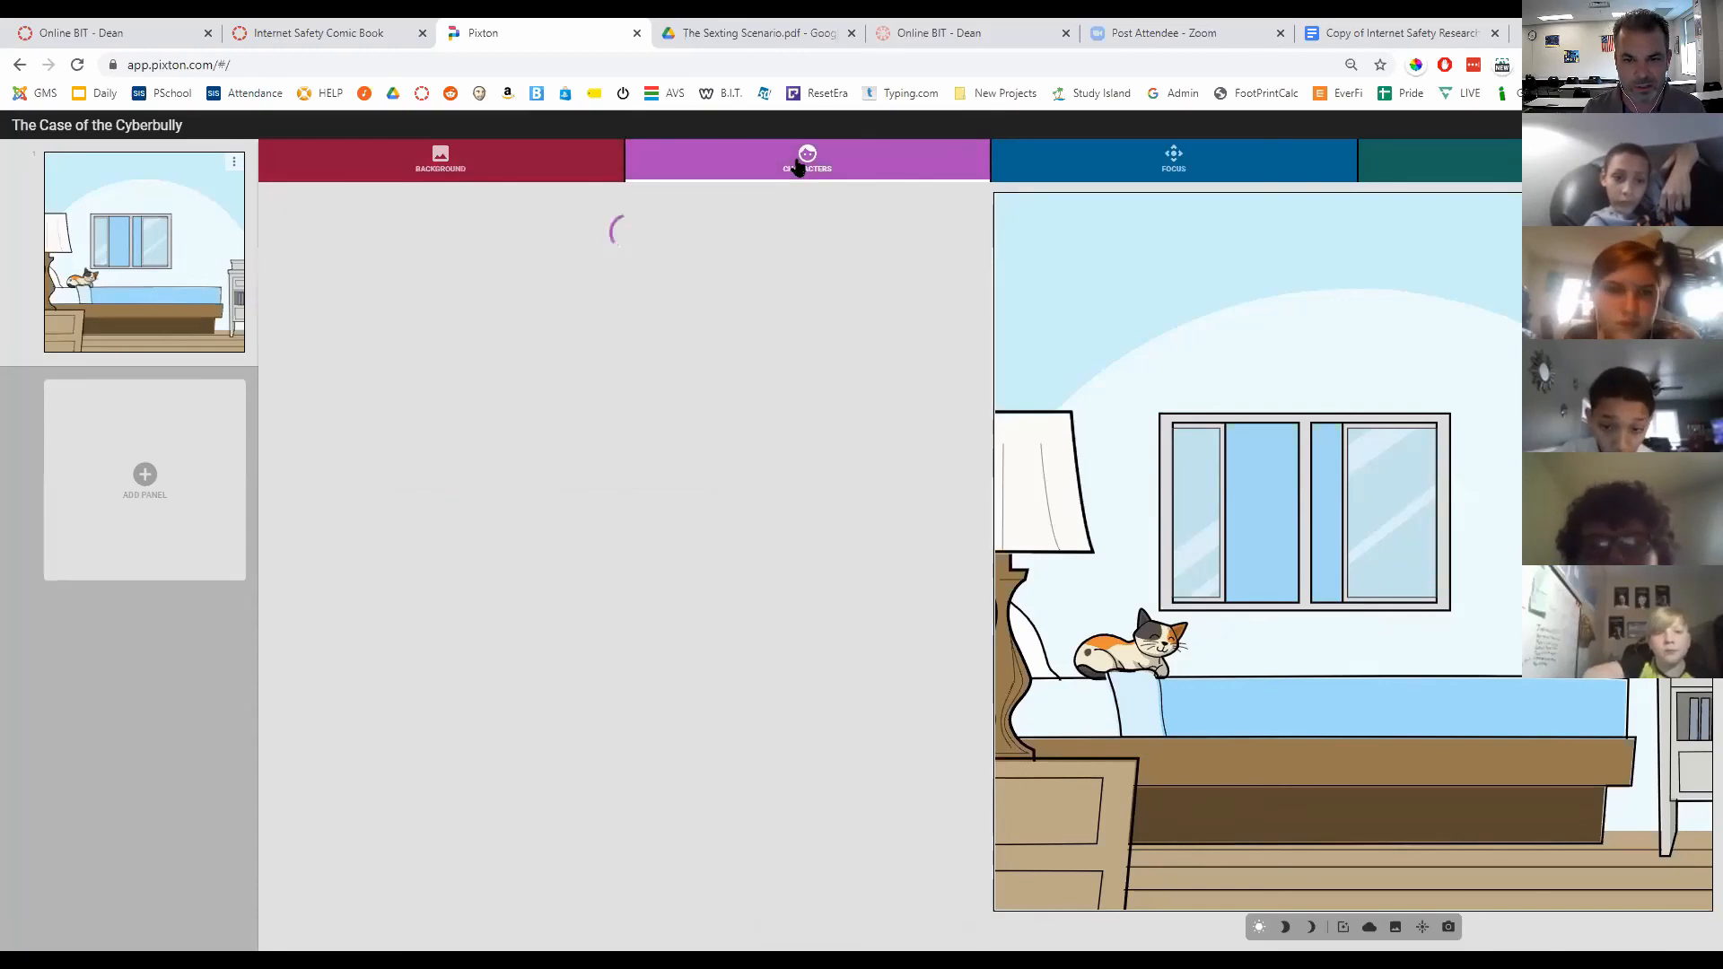
{"action": "scroll", "coordinate": [617, 473], "scroll_direction": "down", "scroll_amount": 1}
{"action": "scroll", "coordinate": [617, 473], "scroll_direction": "down", "scroll_amount": 2}
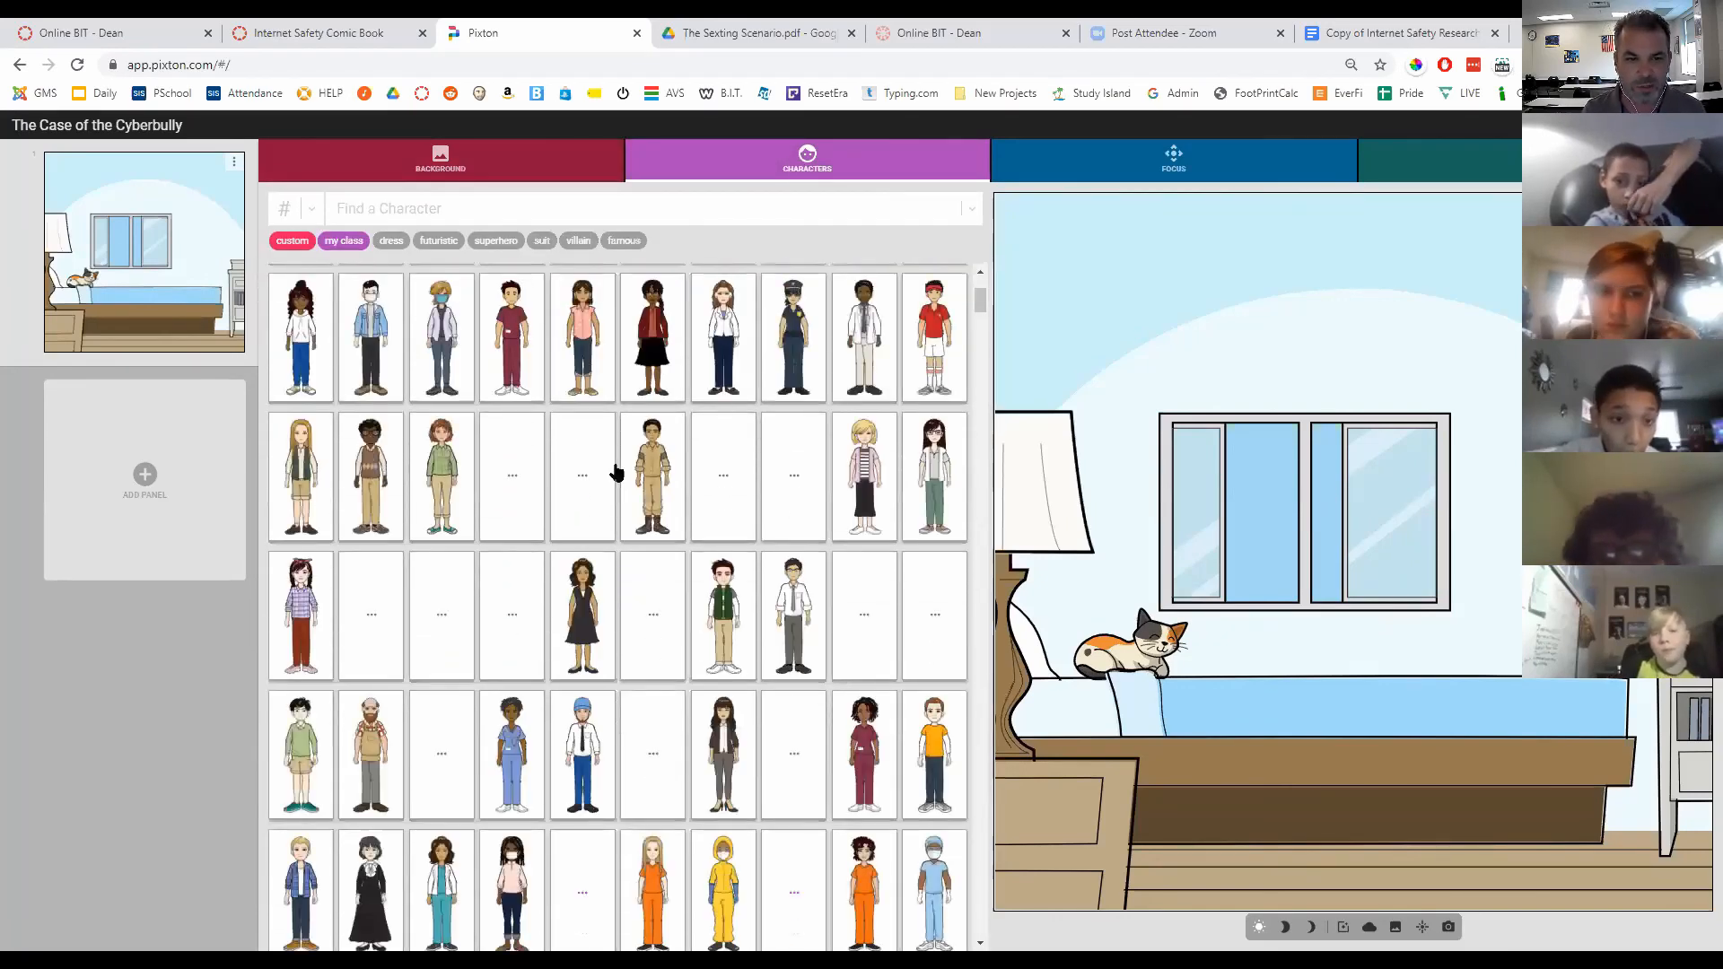
{"action": "scroll", "coordinate": [617, 473], "scroll_direction": "up", "scroll_amount": 2}
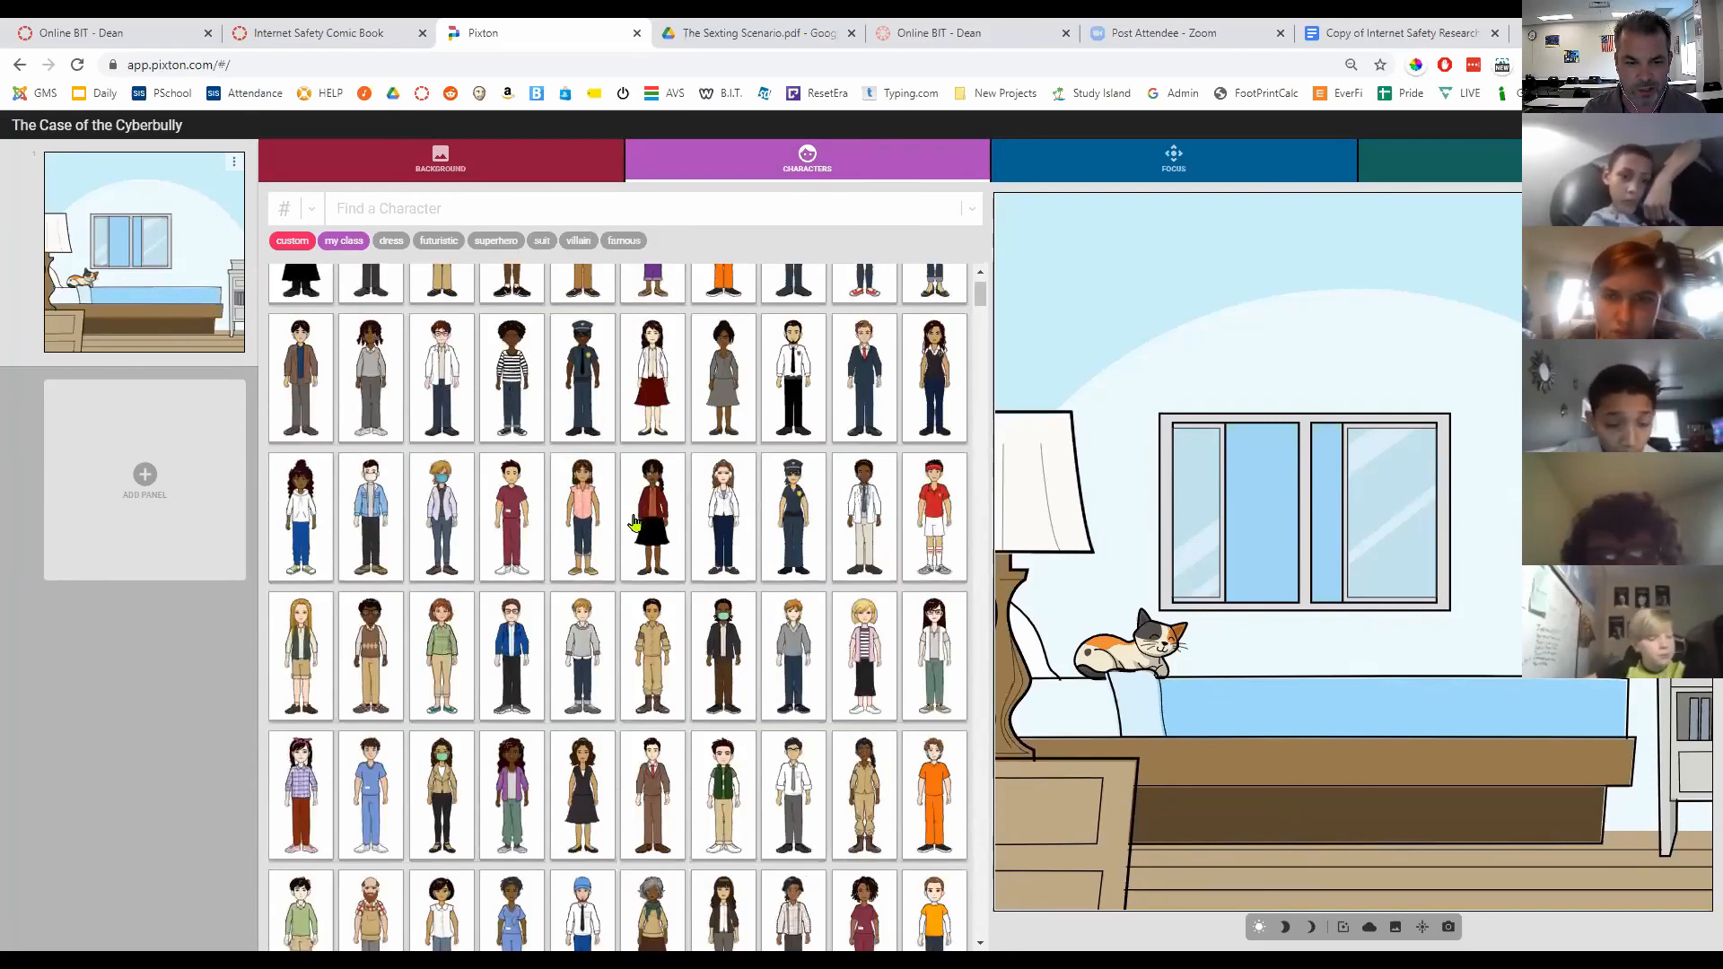
{"action": "scroll", "coordinate": [634, 523], "scroll_direction": "up", "scroll_amount": 1}
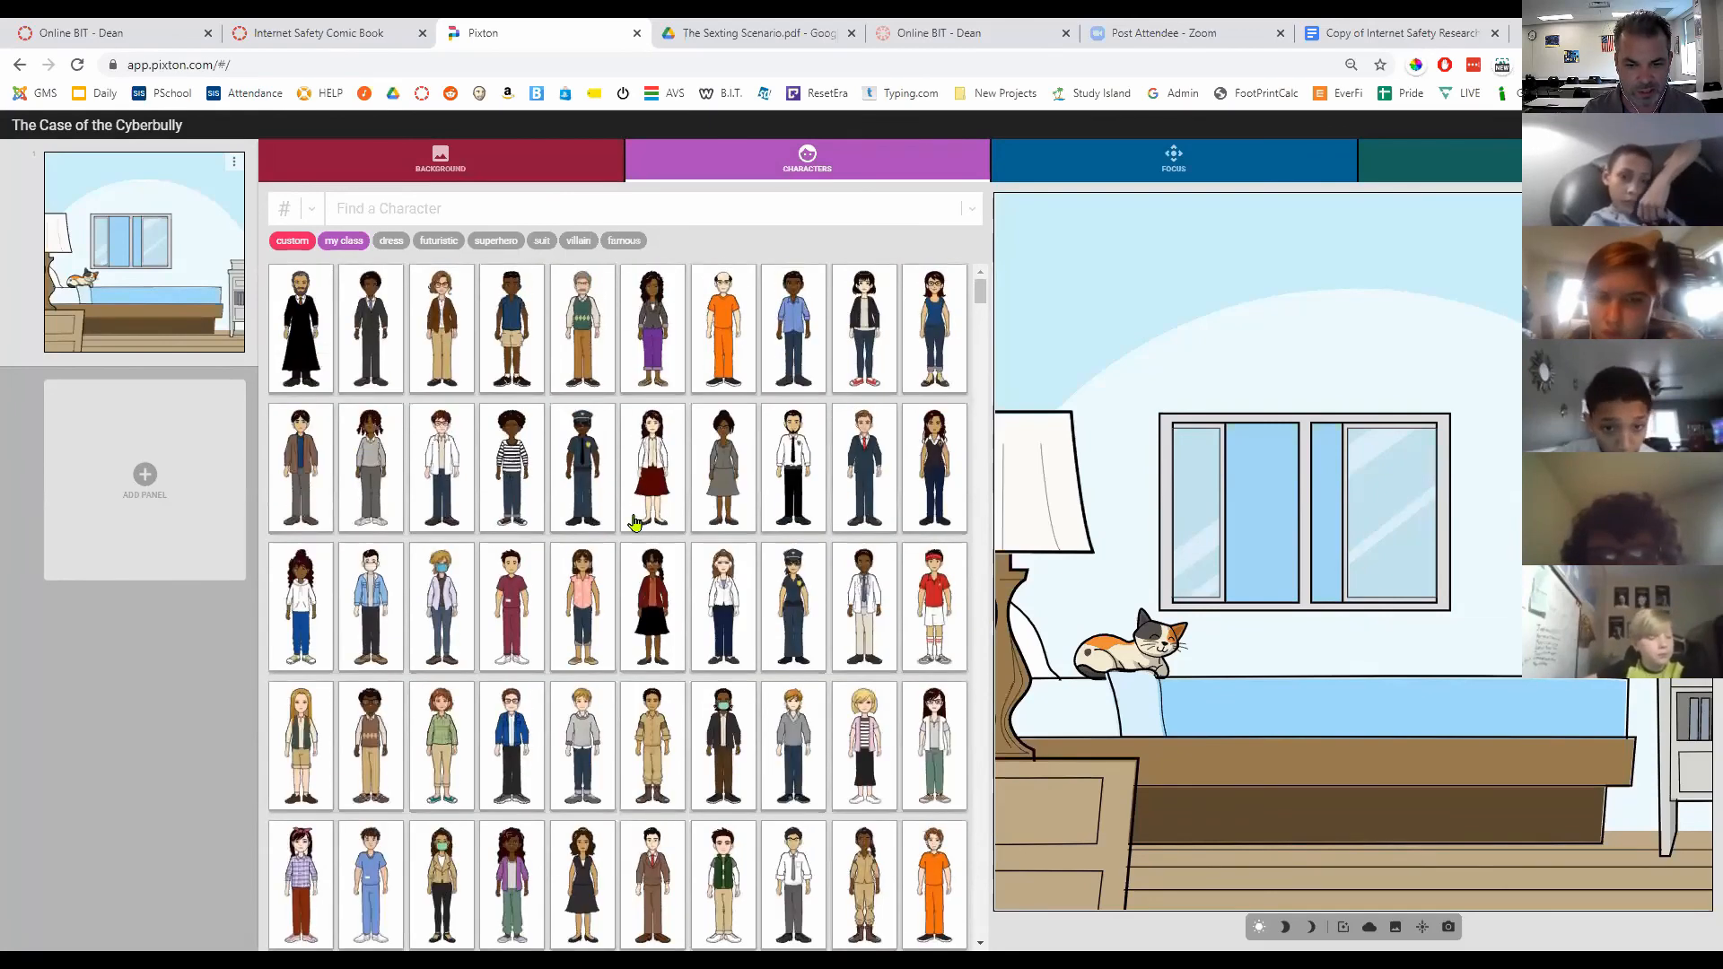
{"action": "left_click", "coordinate": [652, 457]}
{"action": "left_click", "coordinate": [652, 457]}
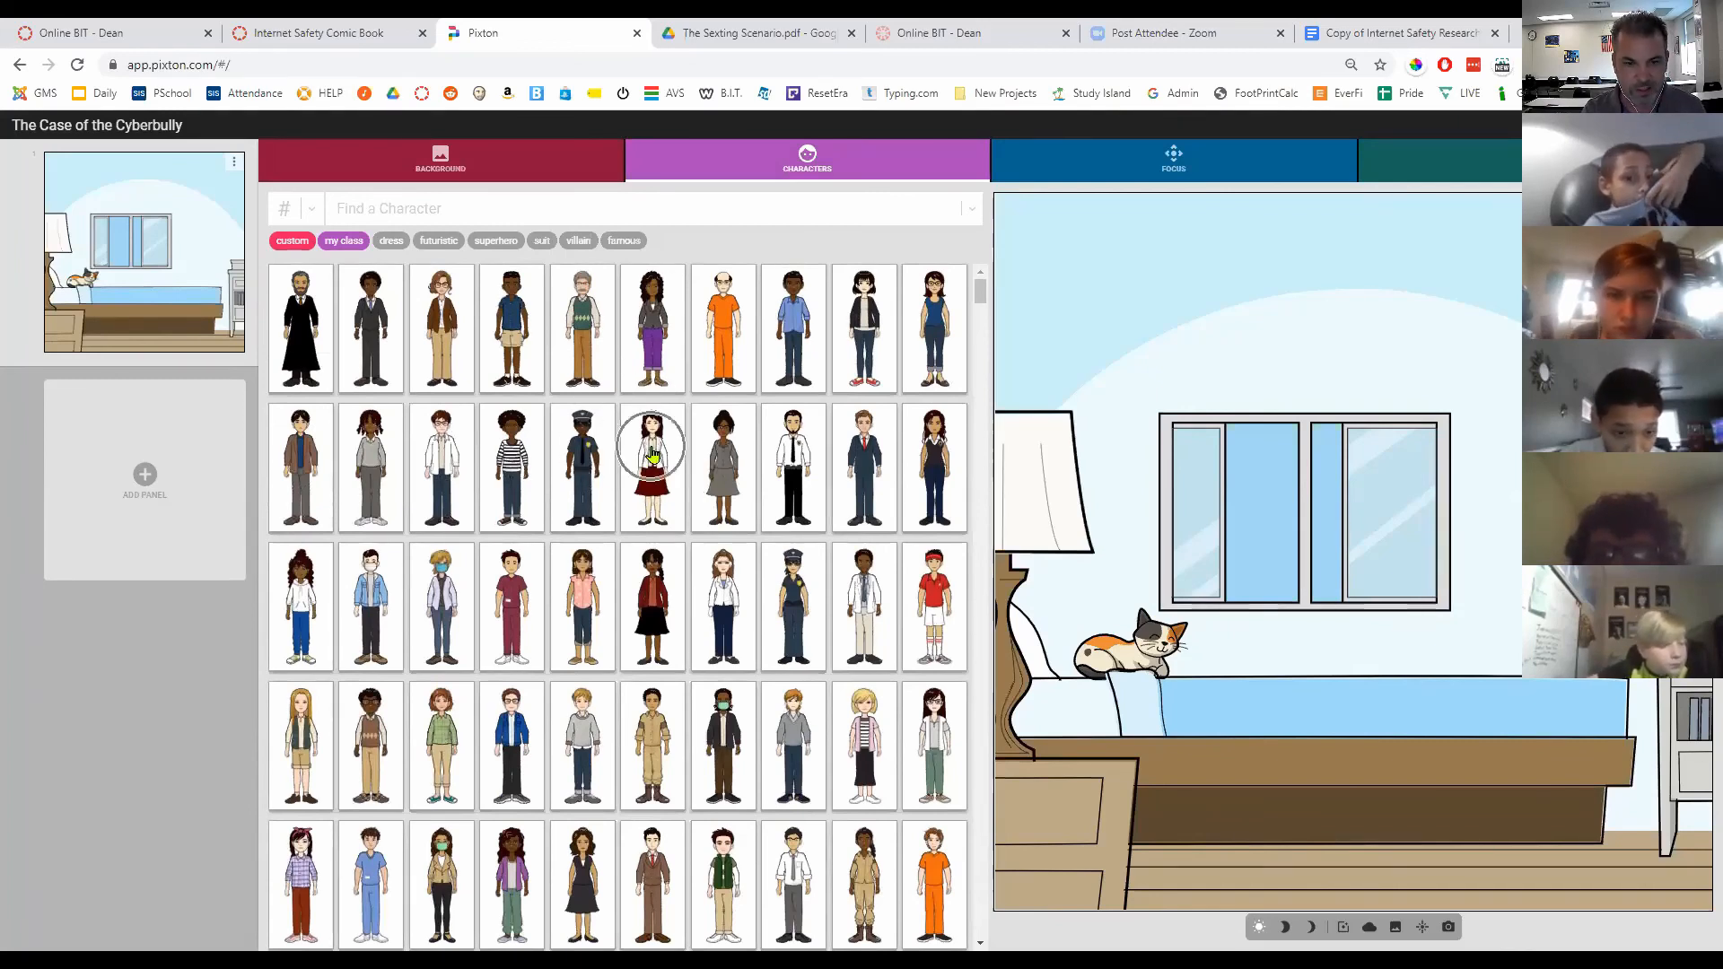
{"action": "key", "text": "ctrl"}
{"action": "key", "text": "ctrl"}
{"action": "key", "text": "ctrl"}
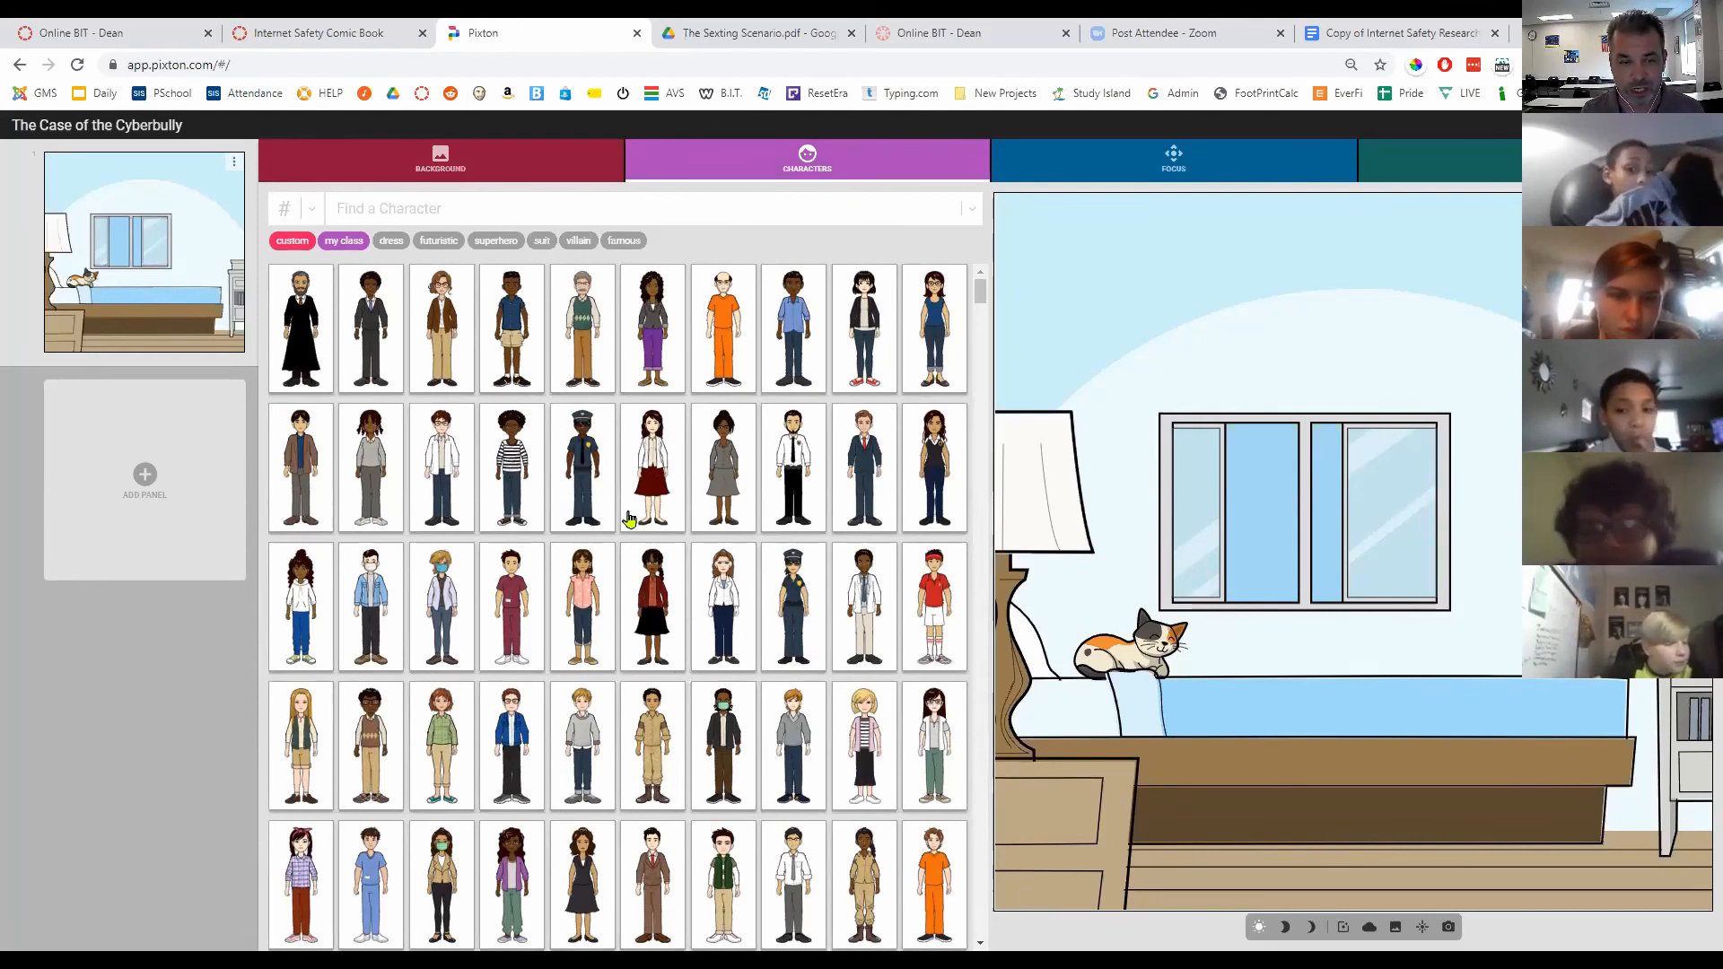
Step: Examine the blank body templates offered for building custom characters
{"action": "left_click", "coordinate": [294, 241]}
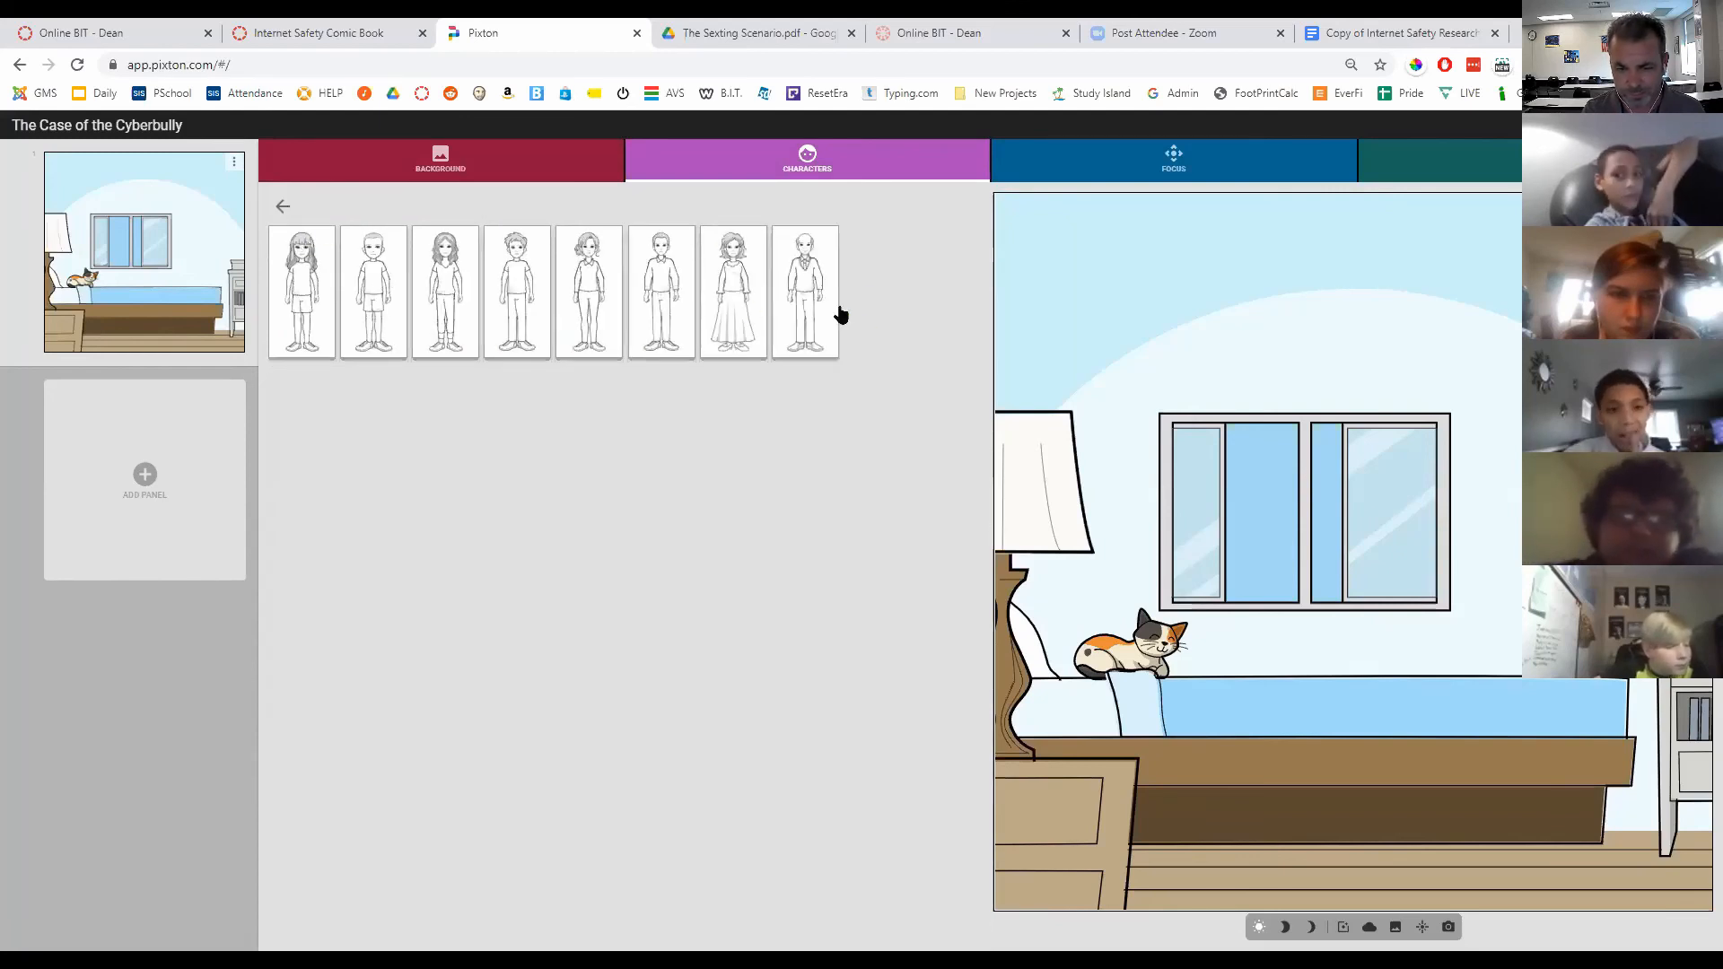
{"action": "left_click", "coordinate": [282, 207]}
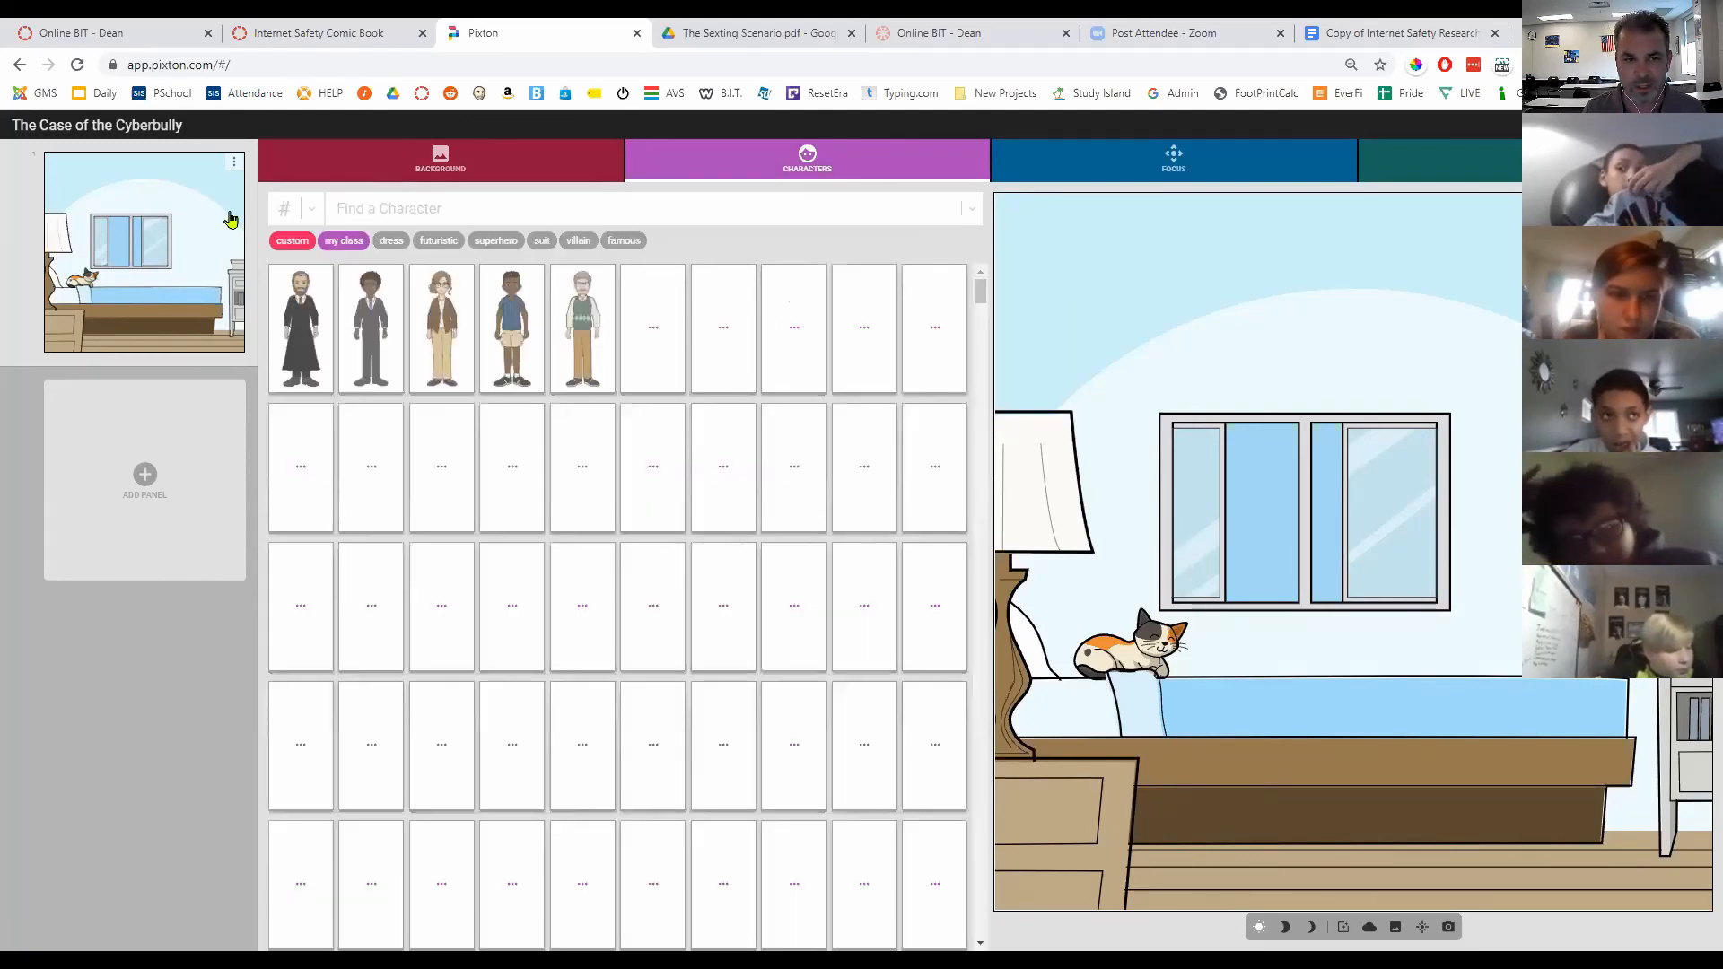
{"action": "left_click", "coordinate": [293, 242]}
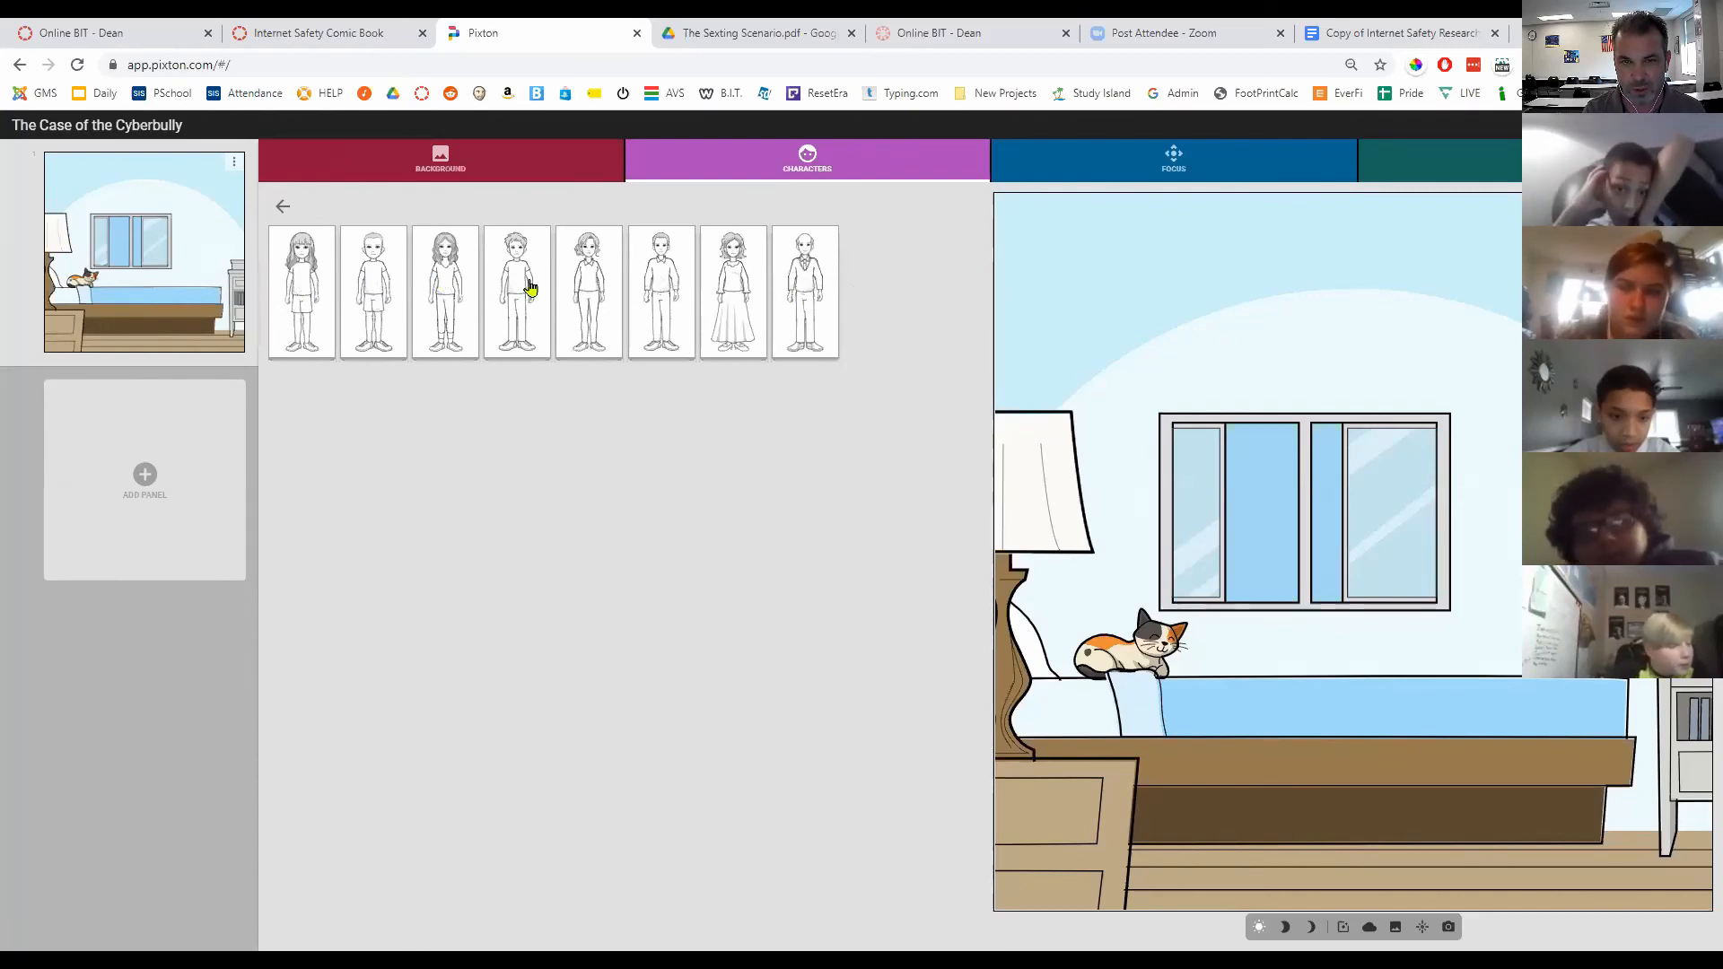
Step: Add the dark-haired avatar in the dark blue shirt and grey pants from the class characters to the bedroom panel
{"action": "left_click", "coordinate": [280, 209]}
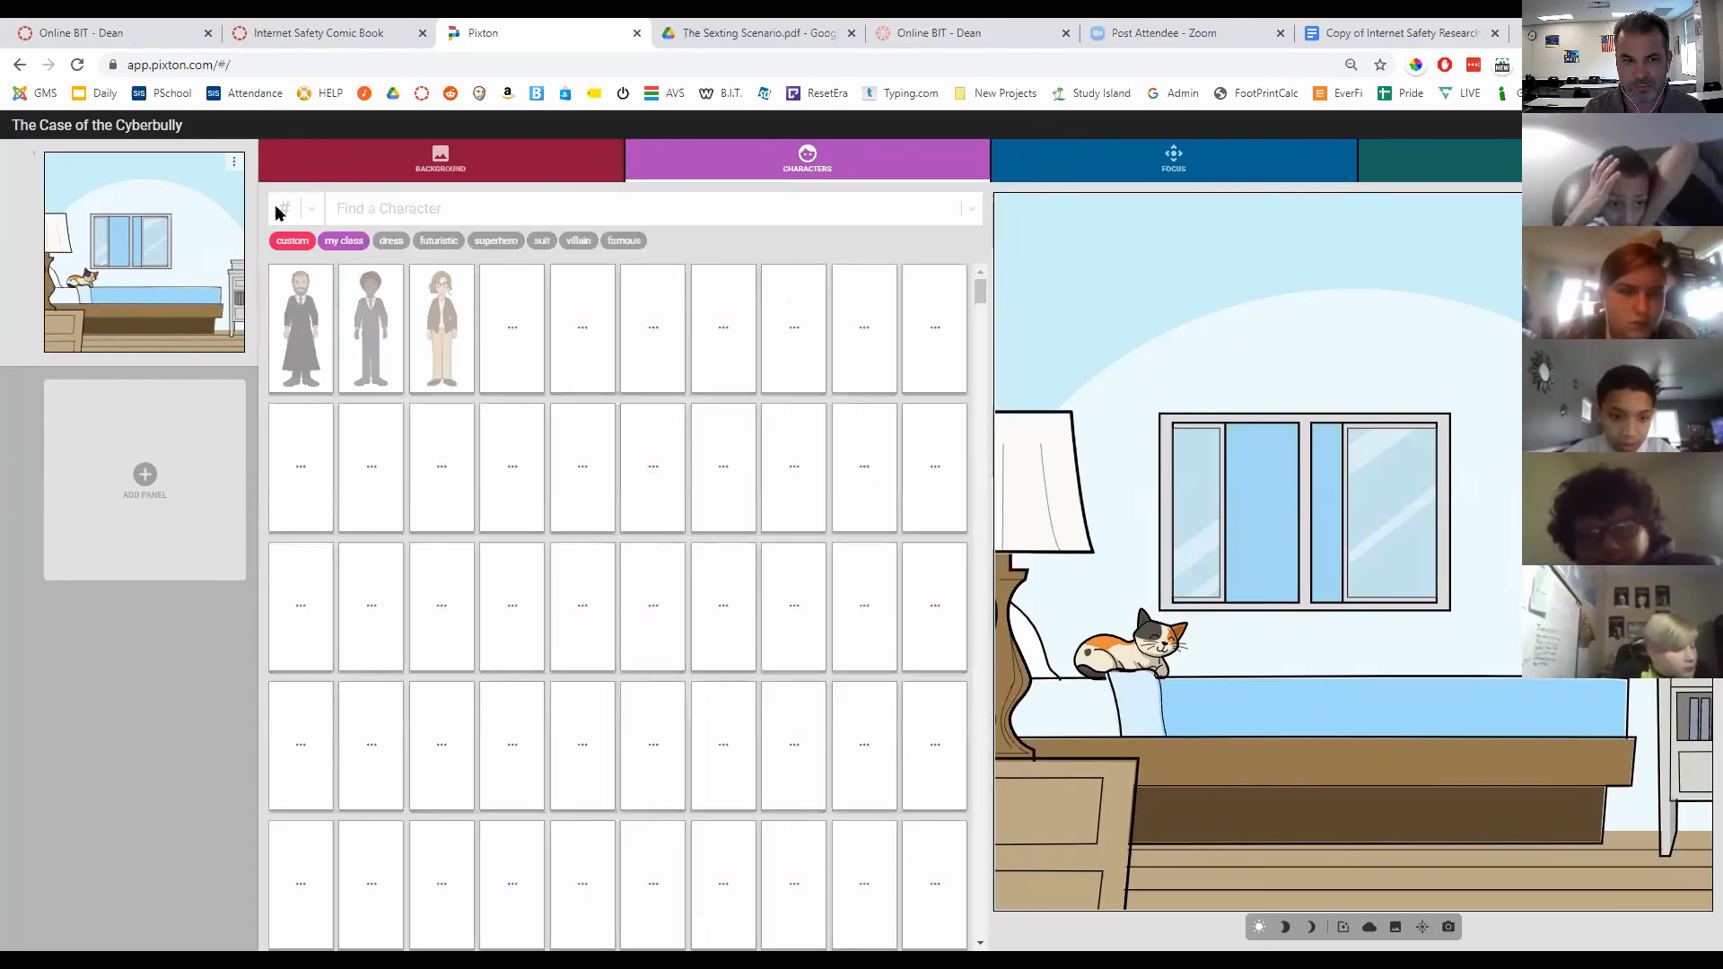
{"action": "left_click", "coordinate": [349, 244]}
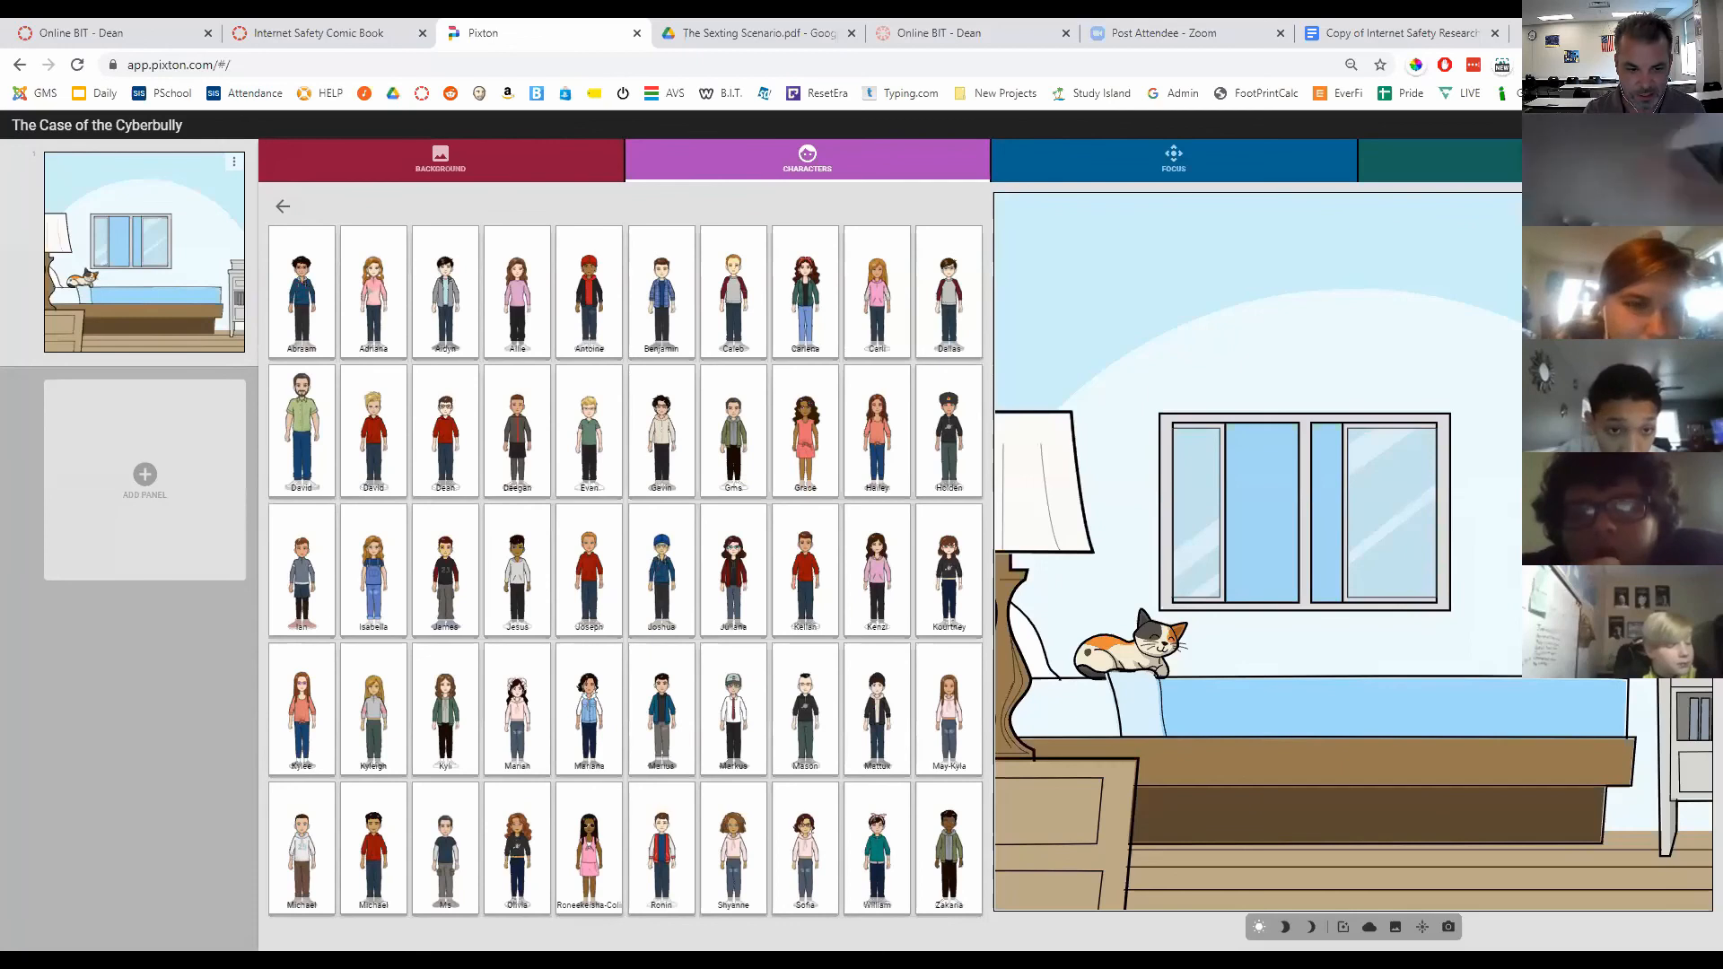
{"action": "left_click", "coordinate": [445, 846]}
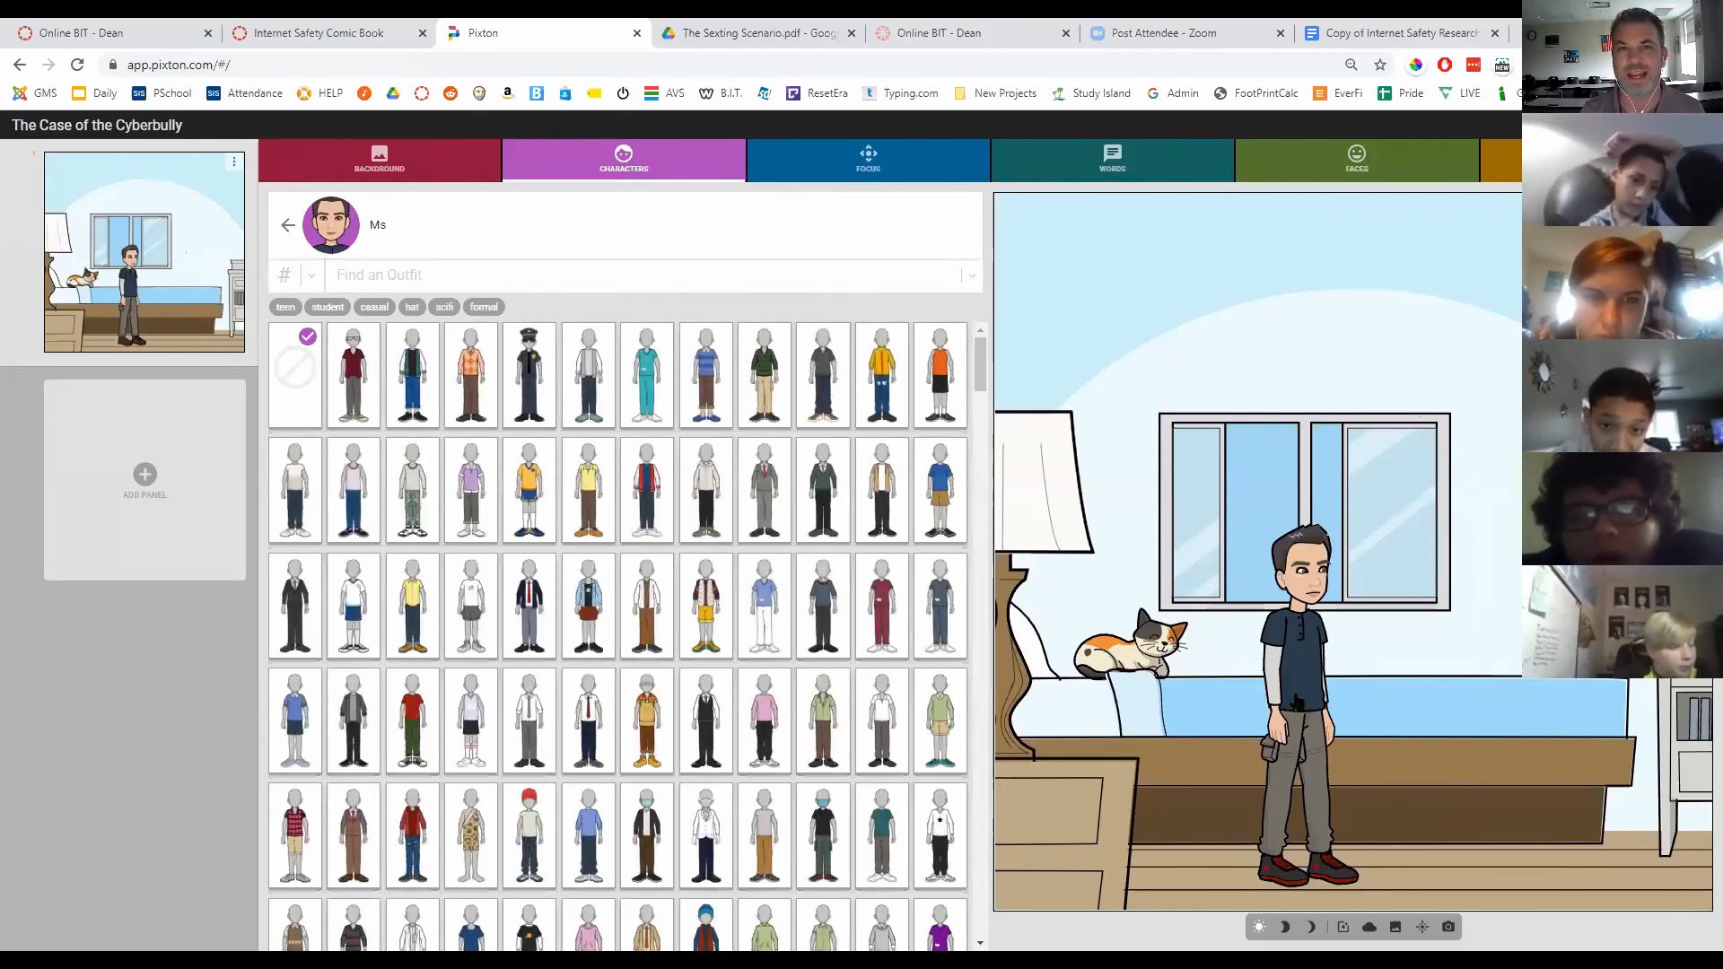
Step: Switch to the assignment page, open the example comic "Catastrophic Cyberbully" and examine how its first panel uses a caption
{"action": "left_click", "coordinate": [306, 32]}
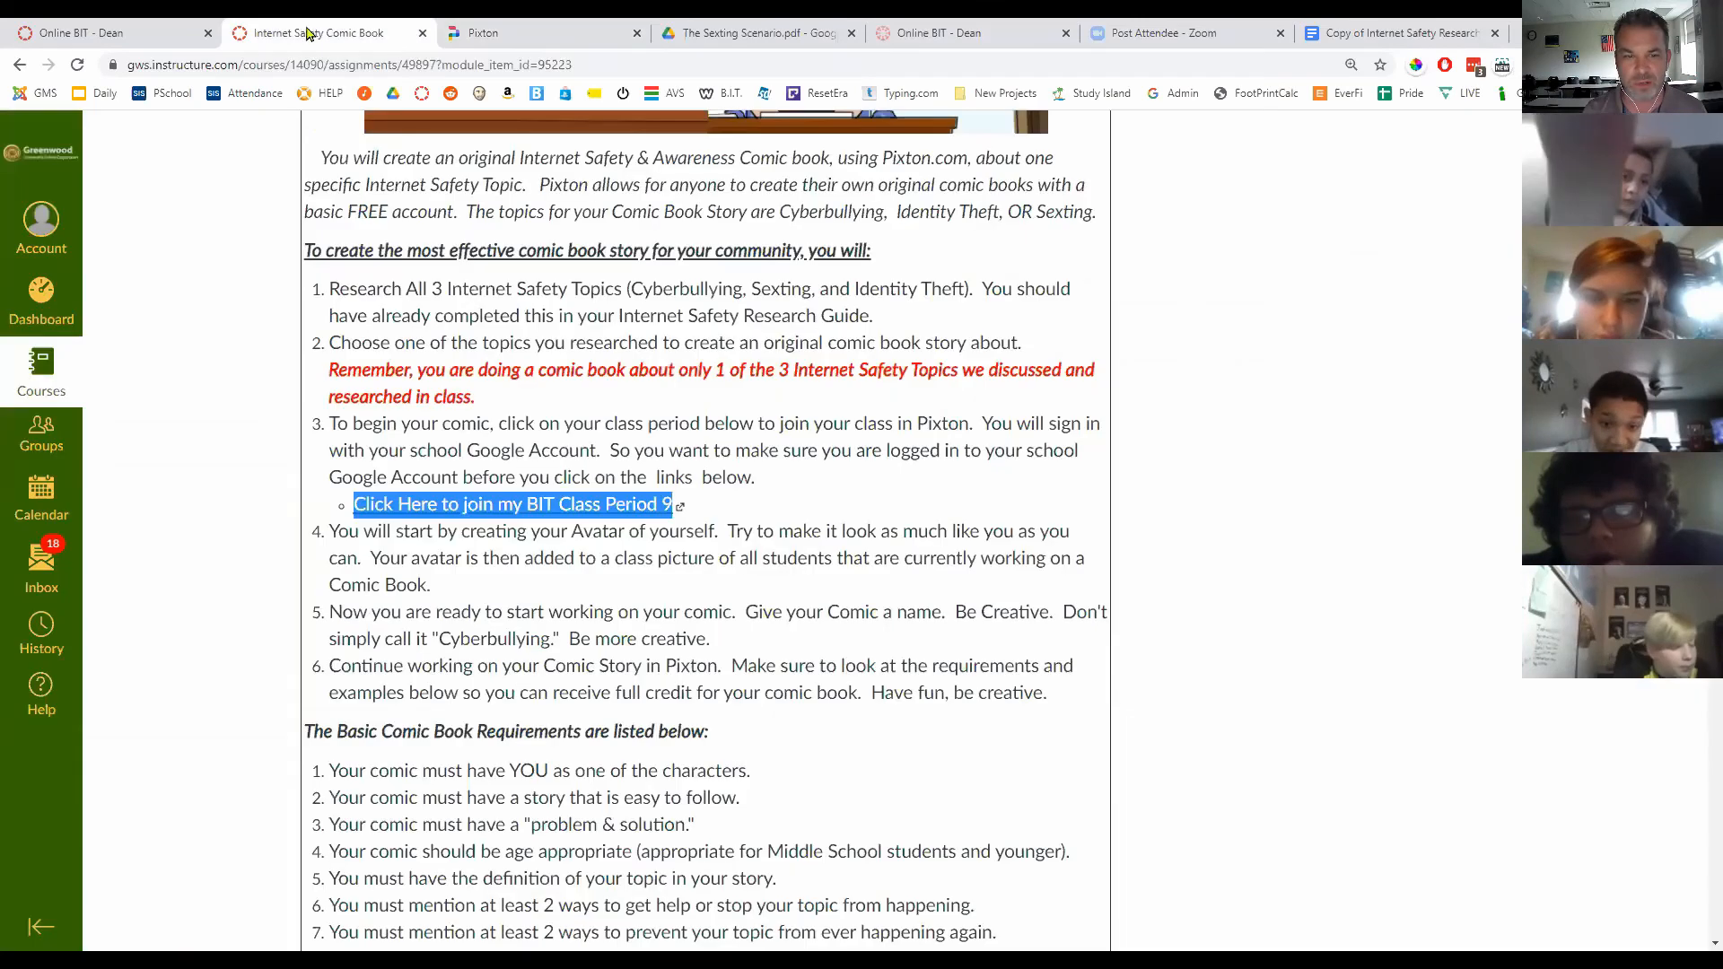
{"action": "scroll", "coordinate": [589, 608], "scroll_direction": "down", "scroll_amount": 7}
{"action": "left_click", "coordinate": [511, 579]}
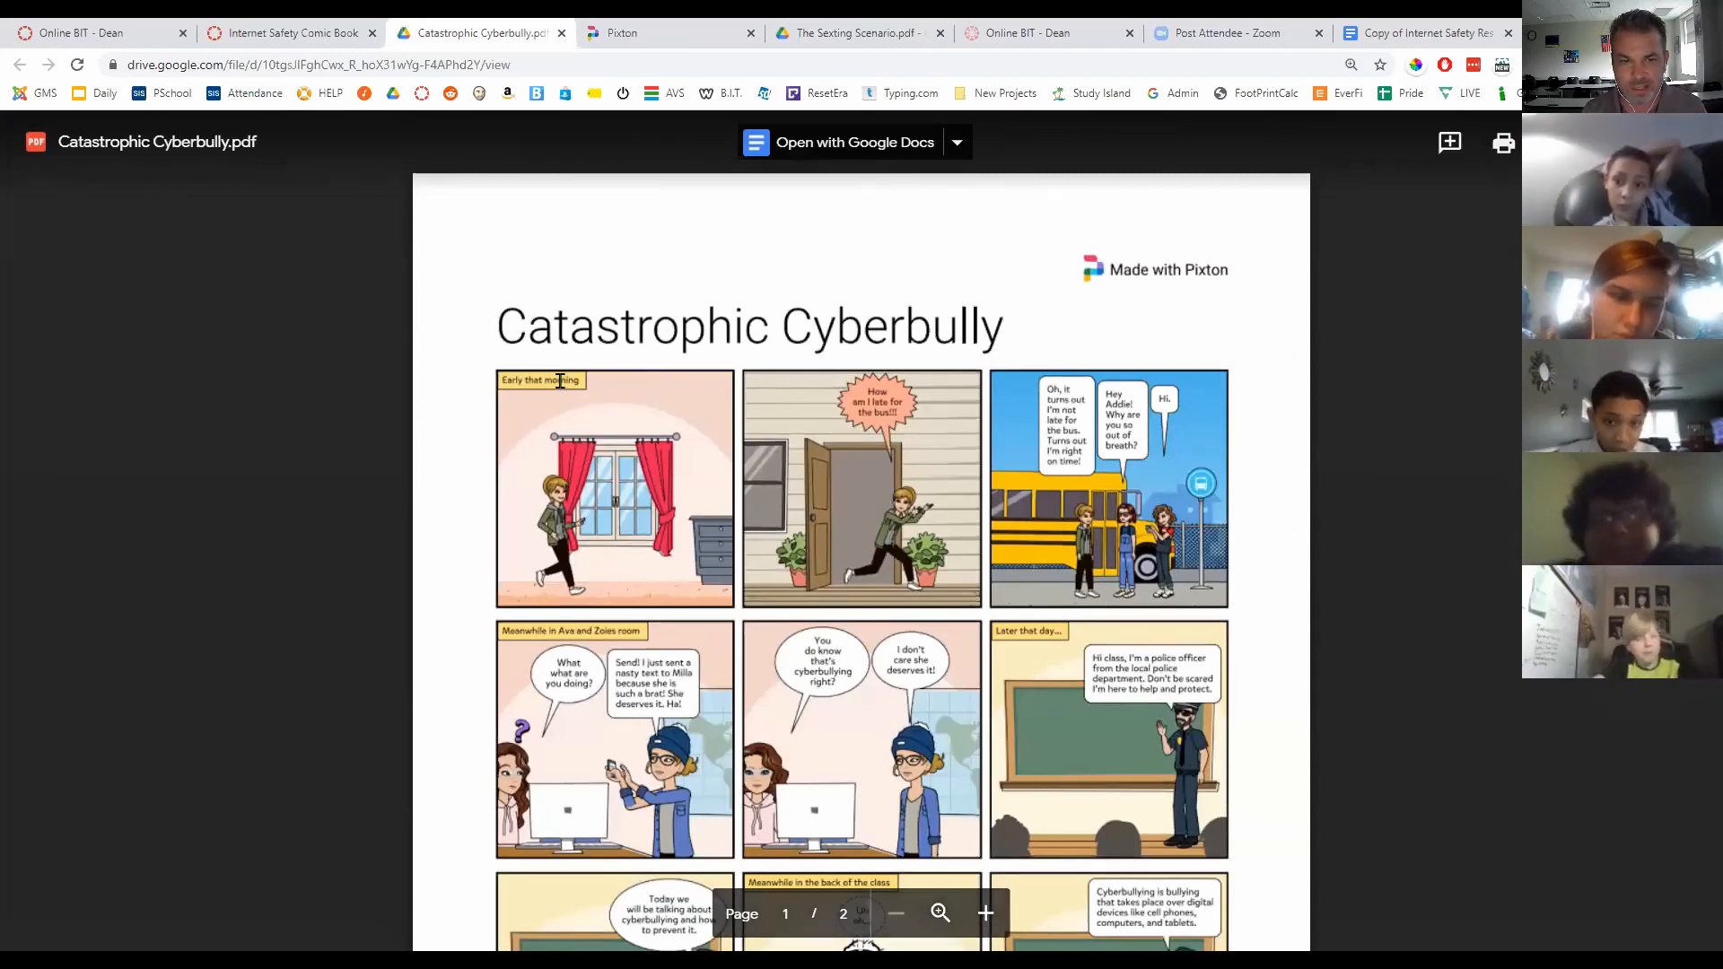
{"action": "key", "text": "ctrl"}
{"action": "key", "text": "ctrl"}
{"action": "key", "text": "ctrl"}
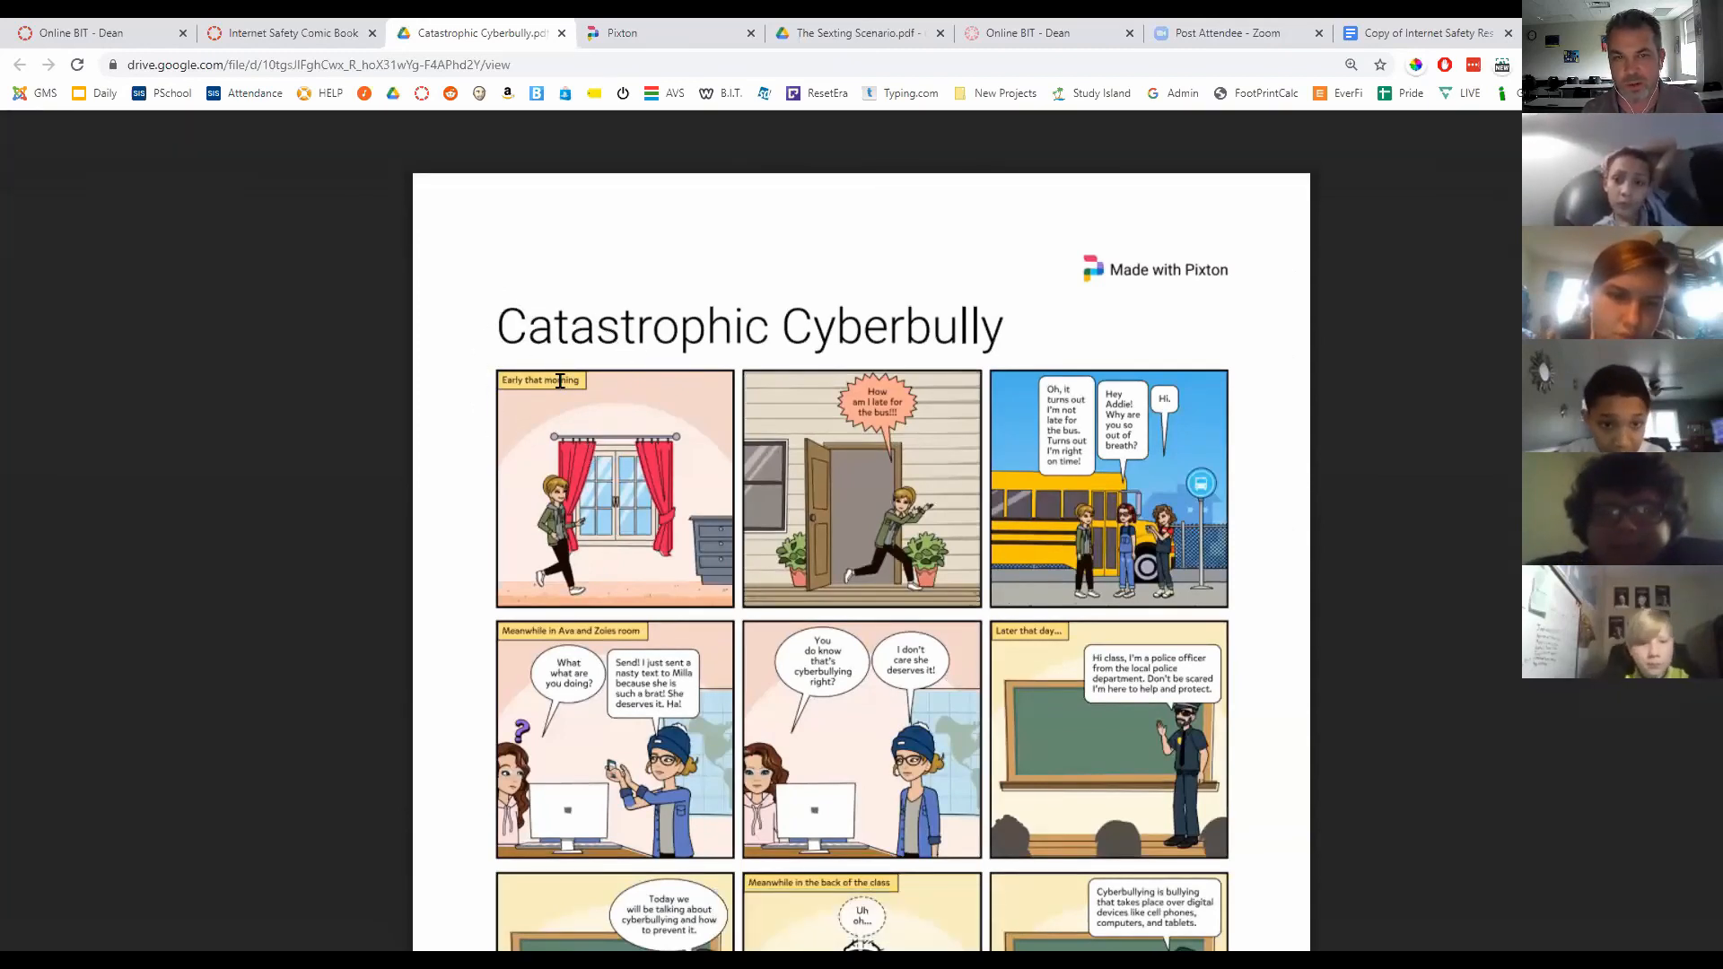
{"action": "left_click", "coordinate": [855, 47]}
Step: Switch back to Pixton and caption the first panel "Monday Morning before school in", followed by the character's possessive first name and "room..."
{"action": "left_click", "coordinate": [684, 33]}
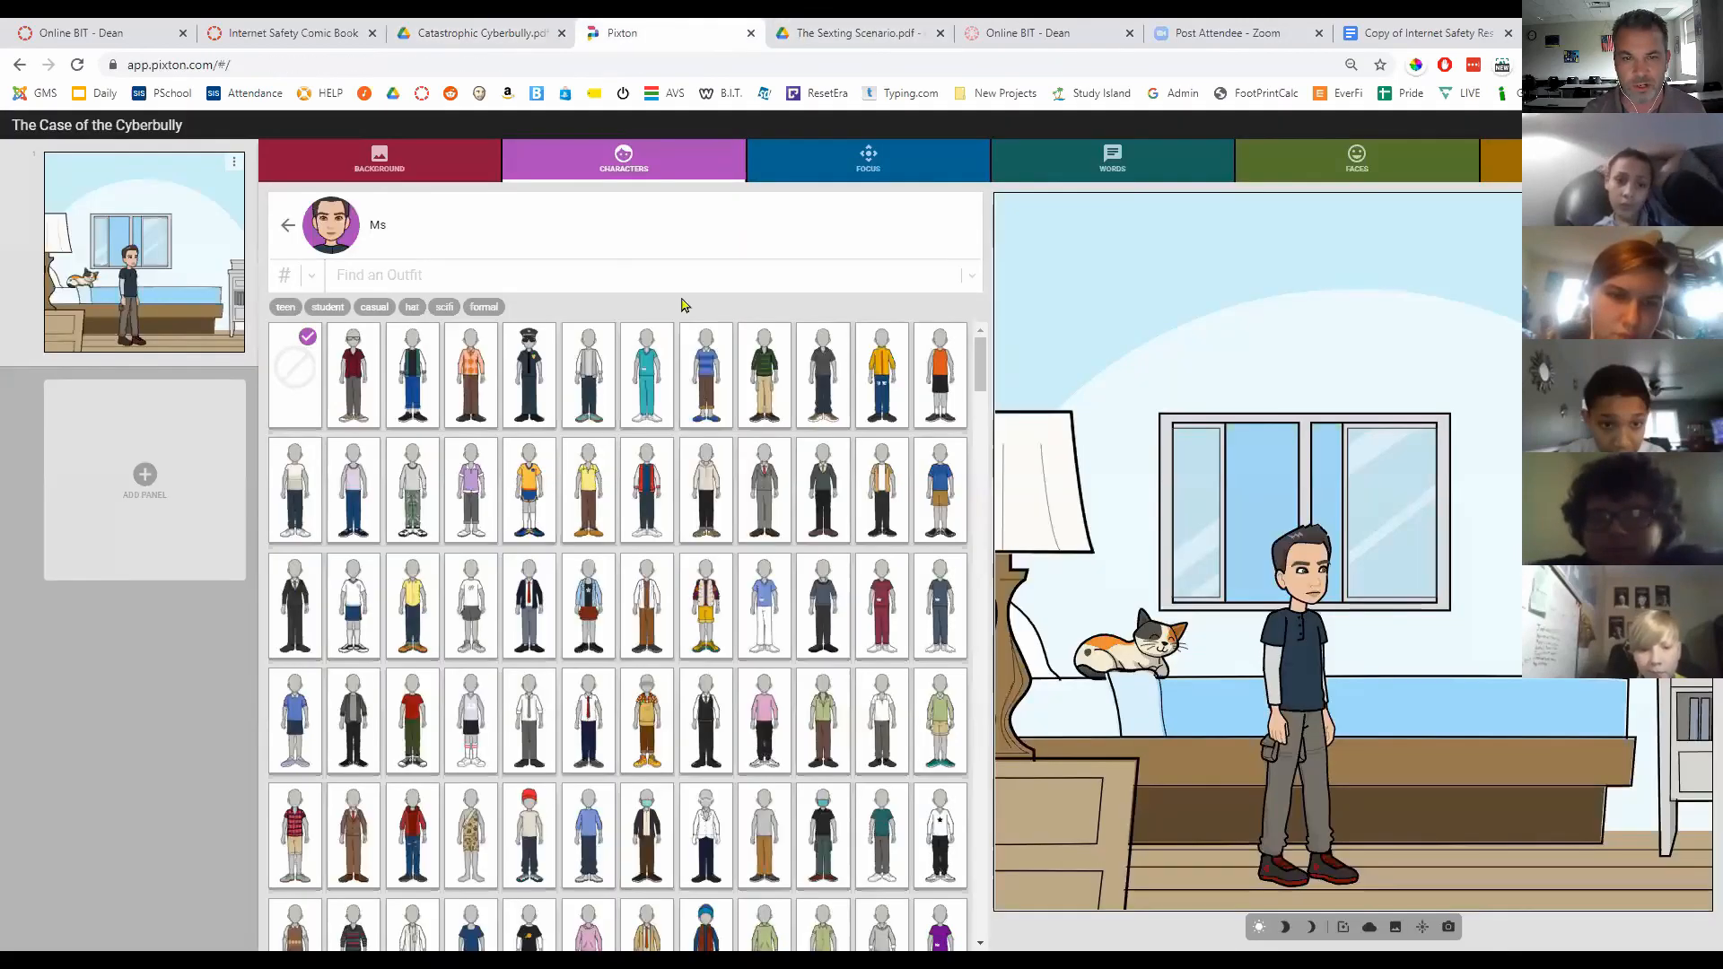
{"action": "left_click", "coordinate": [1149, 162]}
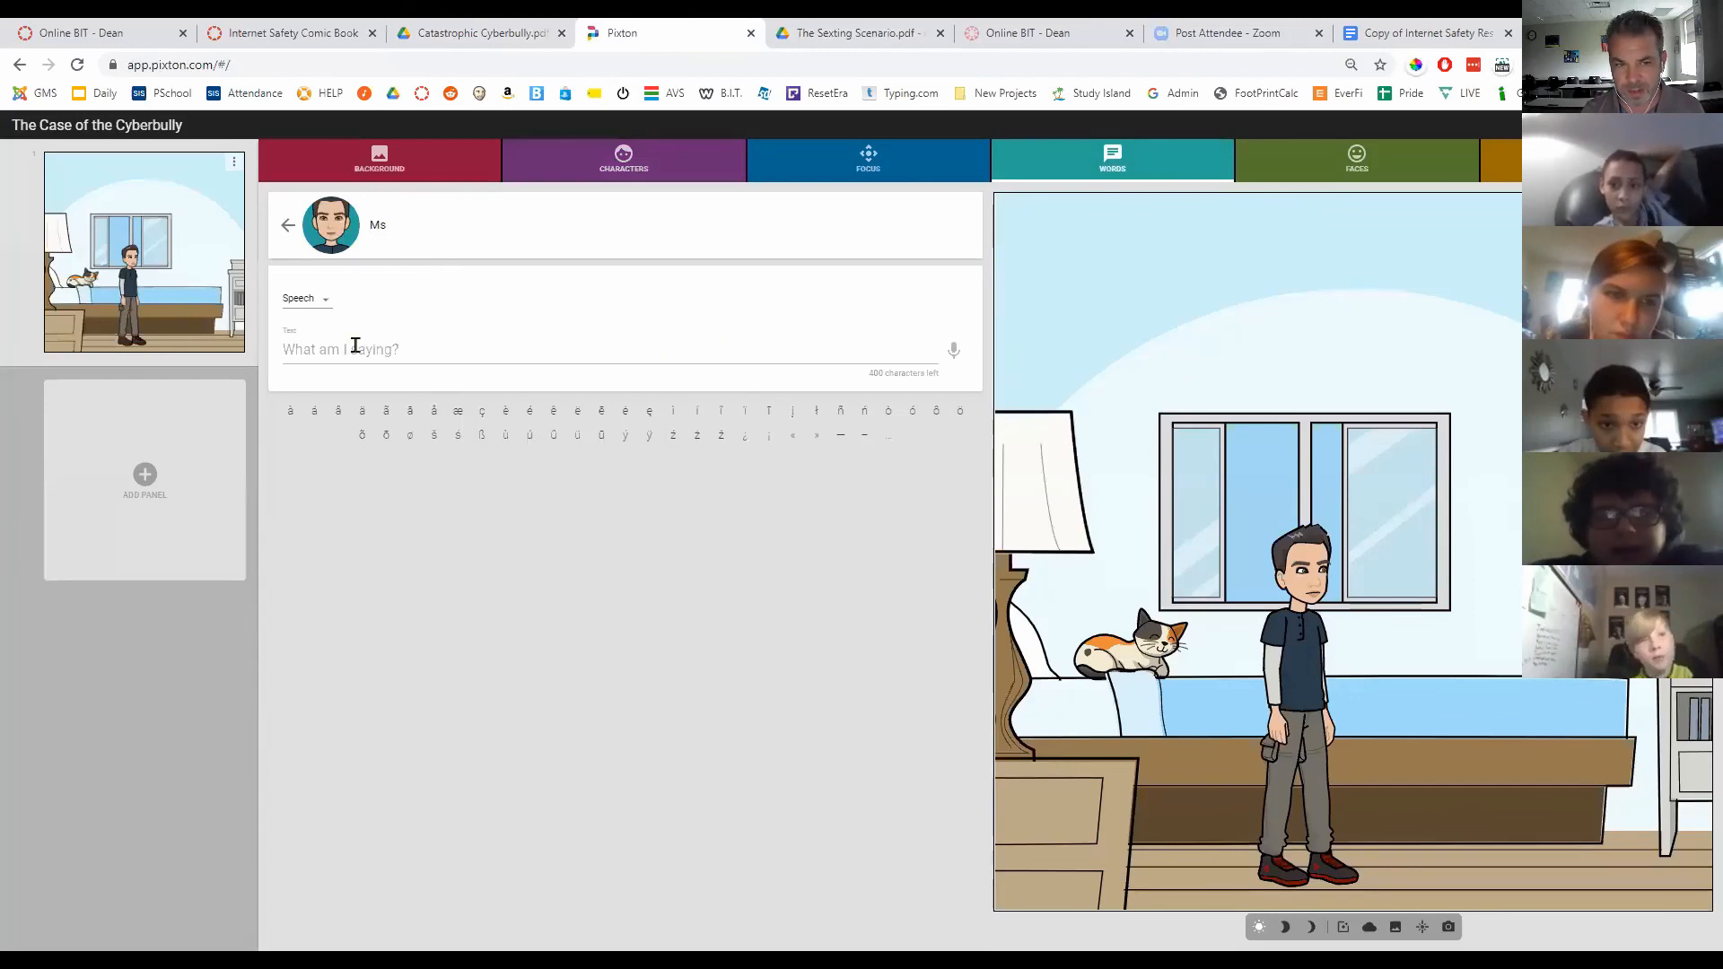
{"action": "left_click", "coordinate": [288, 229]}
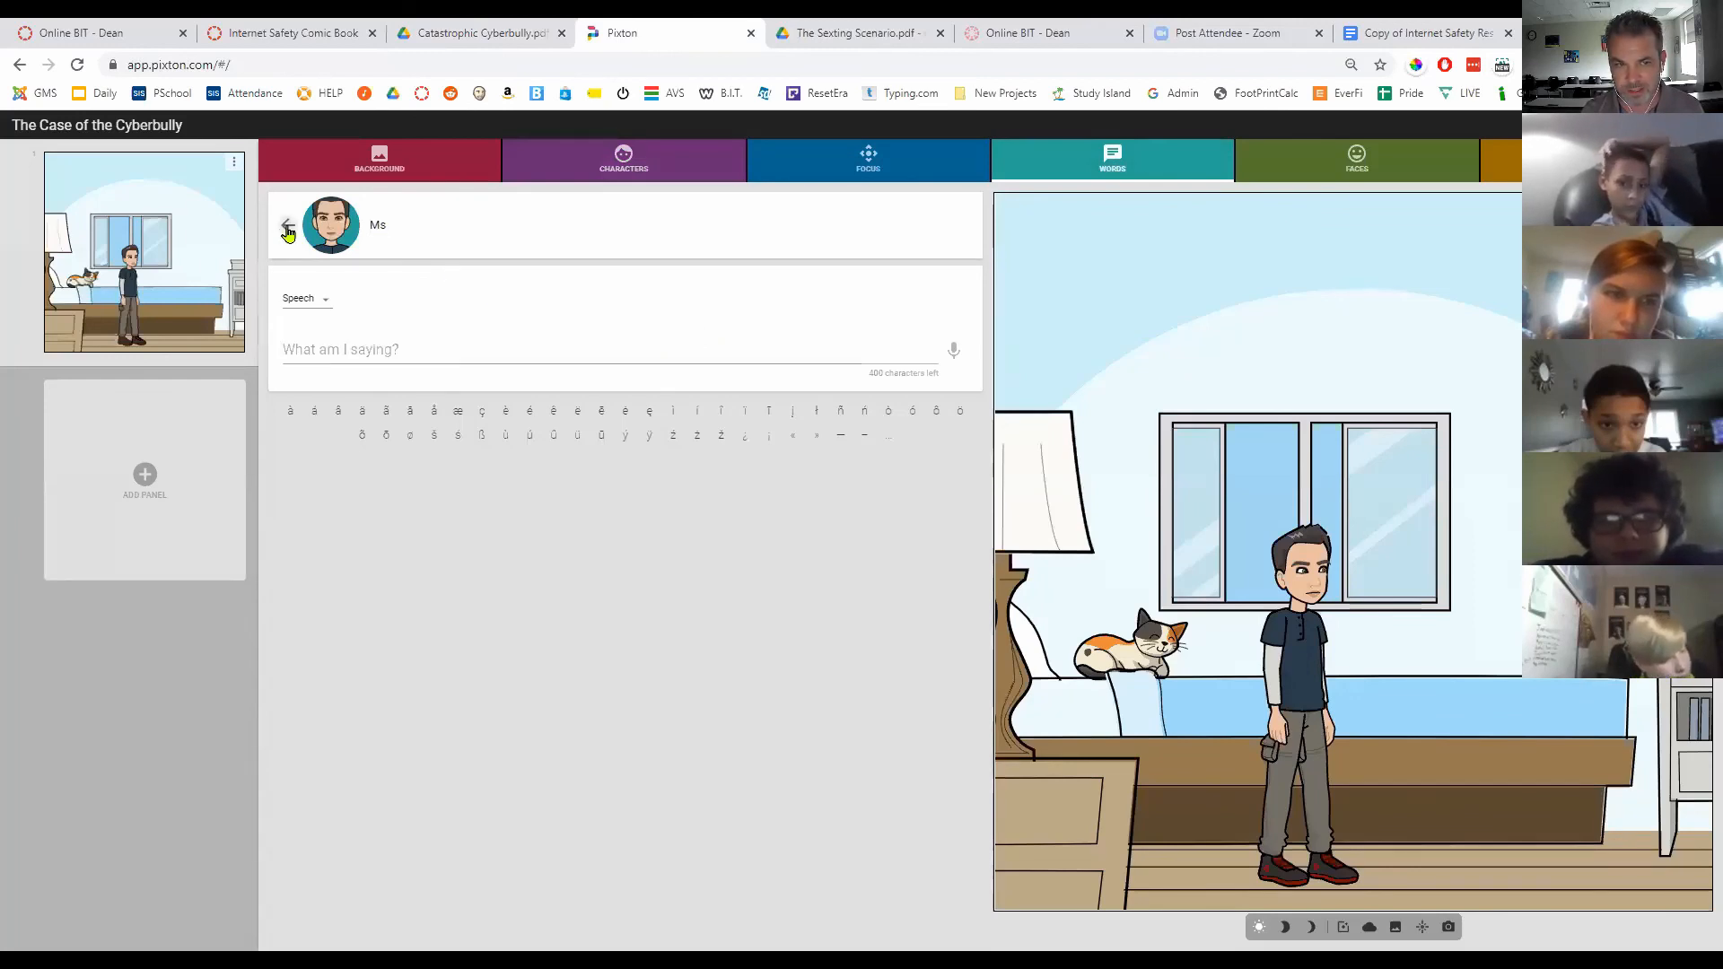
{"action": "key", "text": "ctrl"}
{"action": "key", "text": "ctrl"}
{"action": "key", "text": "ctrl"}
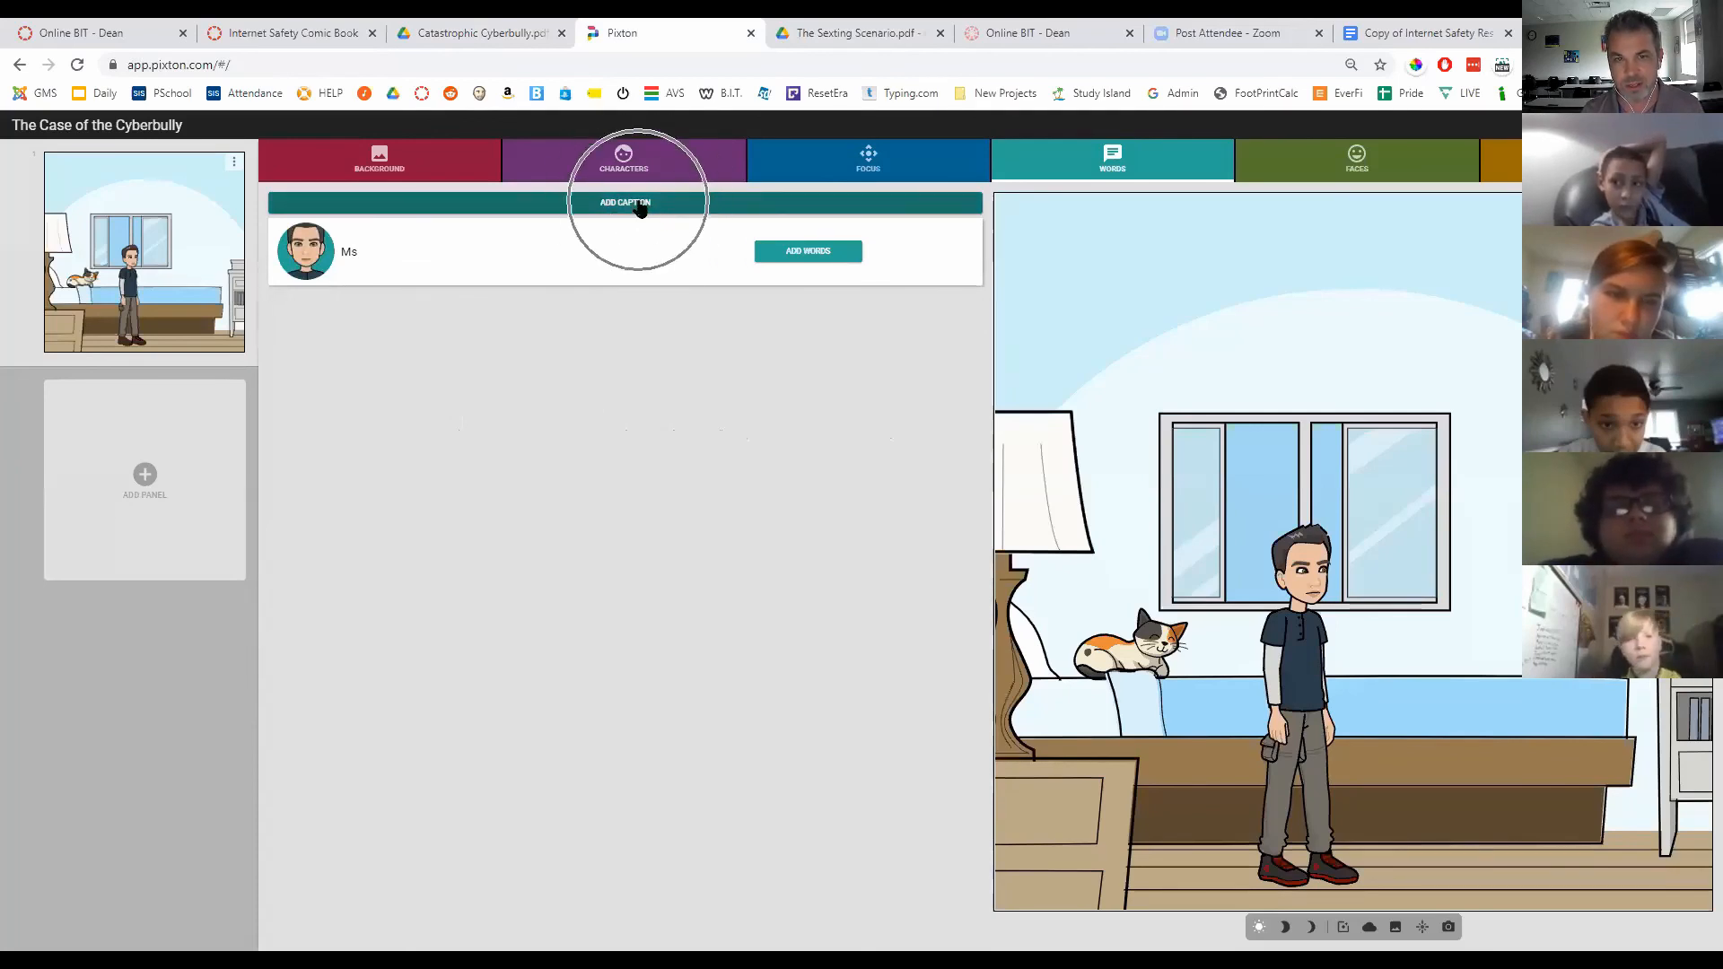
{"action": "left_click", "coordinate": [640, 206]}
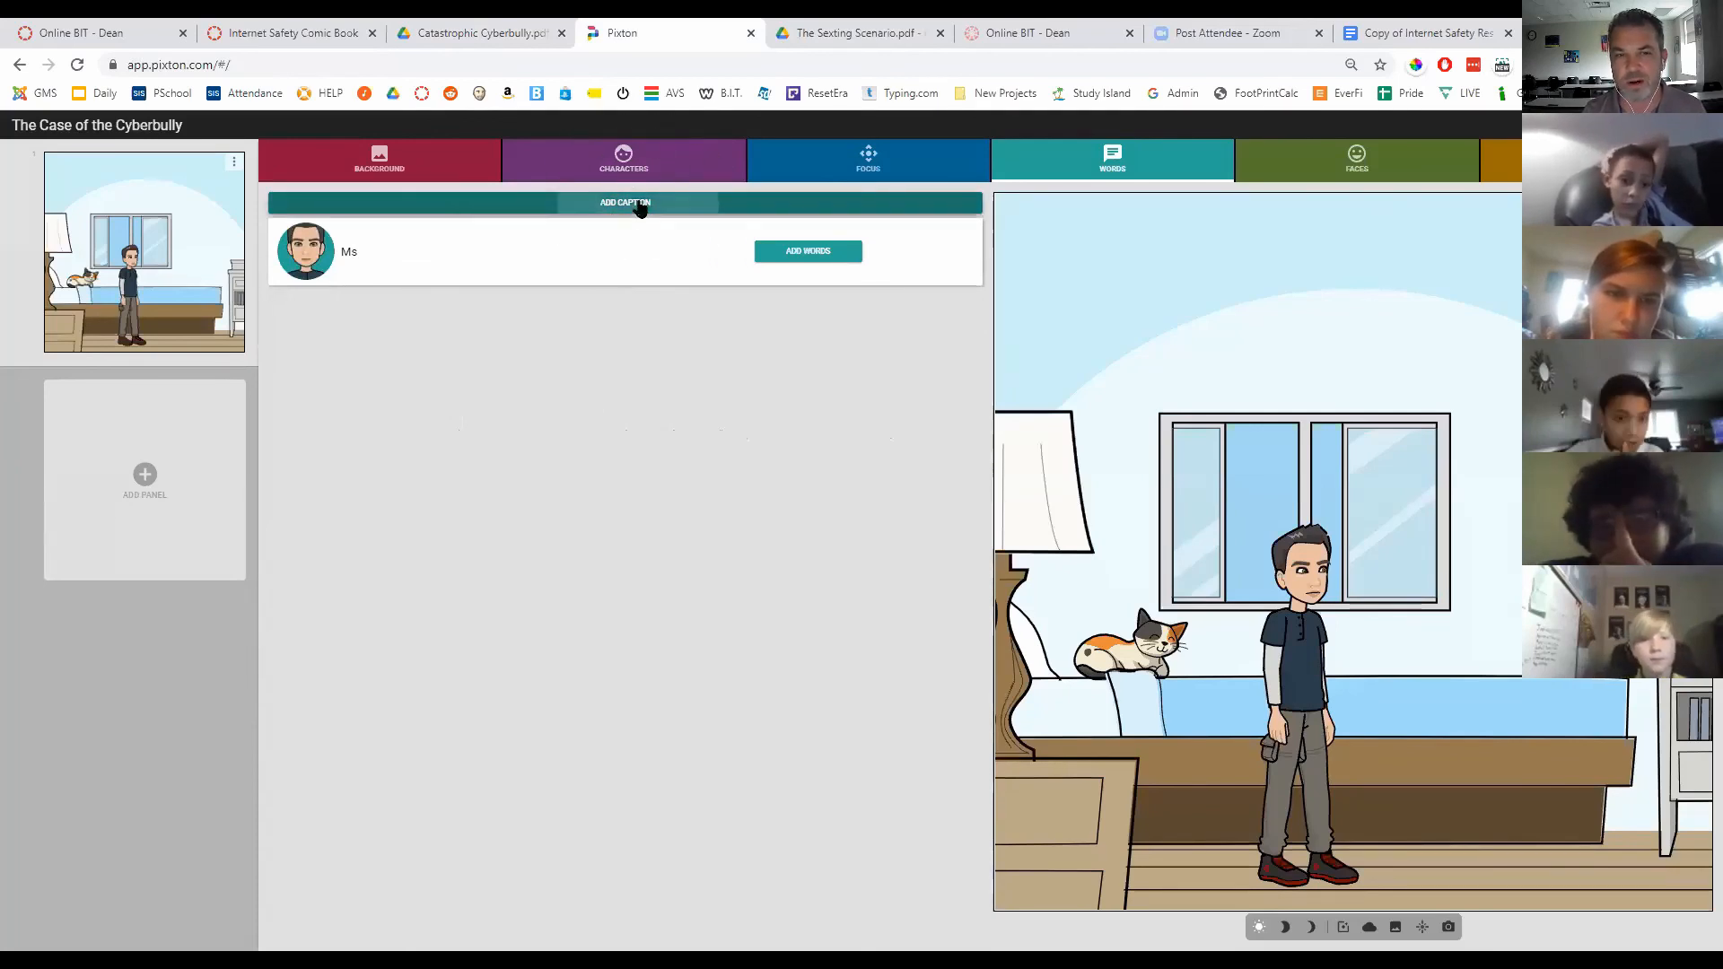
{"action": "left_click", "coordinate": [485, 359]}
{"action": "type", "text": "Monday Morn"}
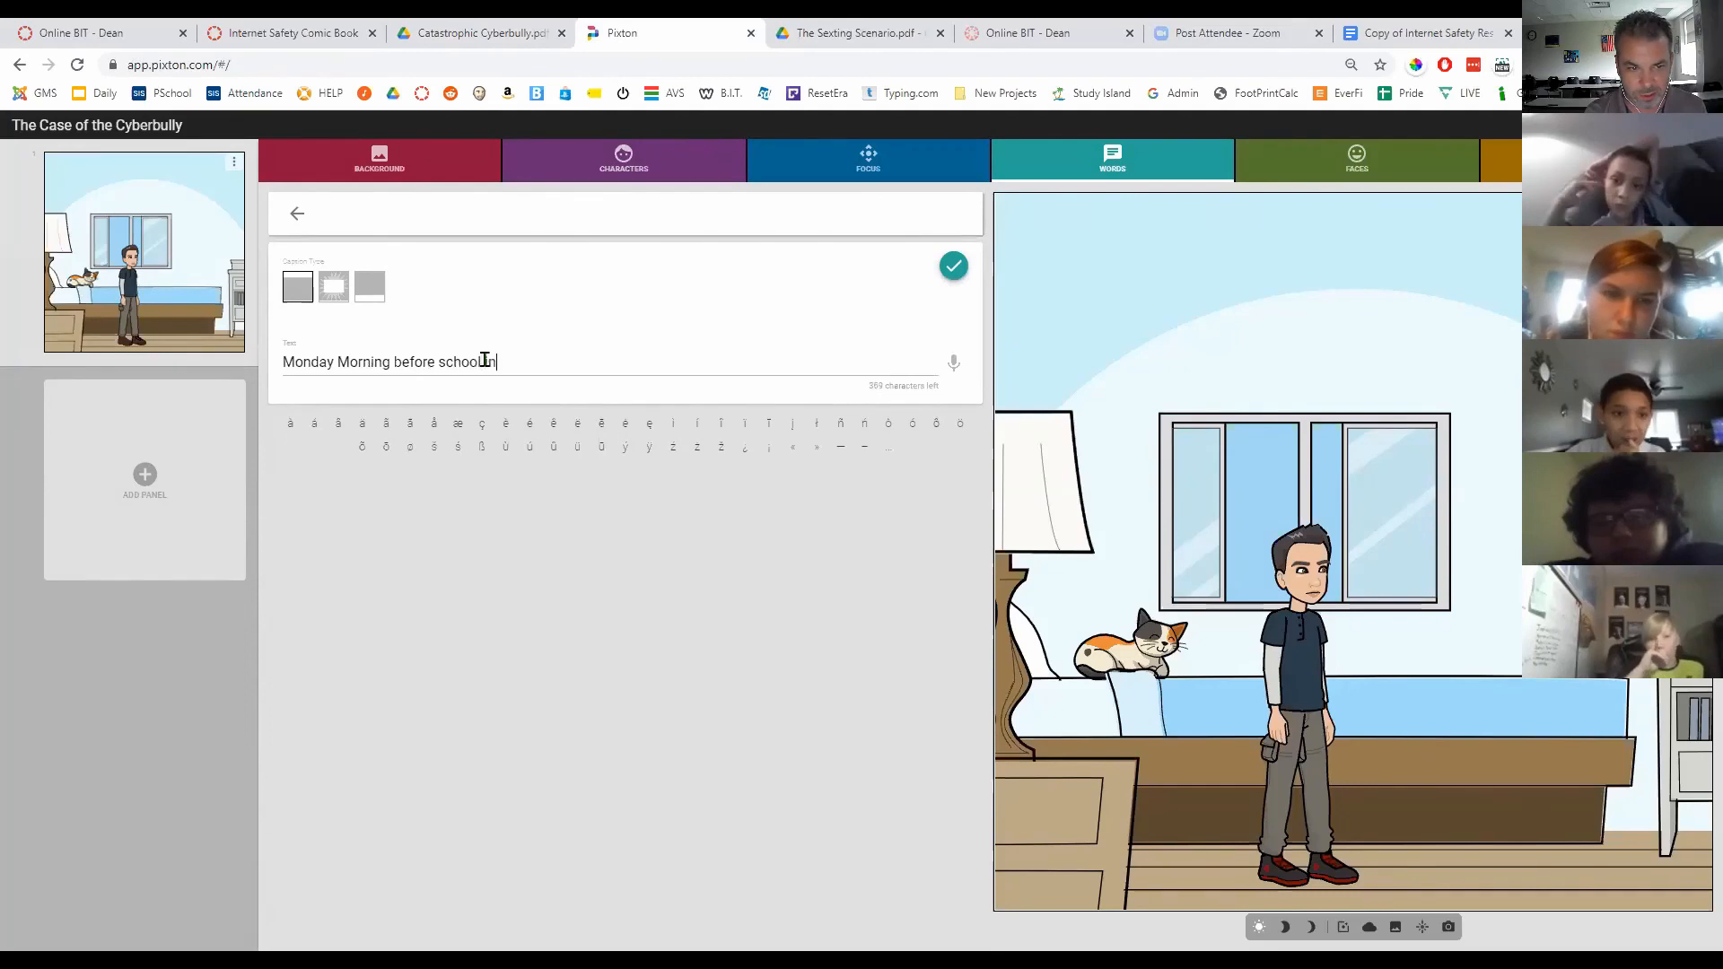
{"action": "type", "text": "ing before school In David's "}
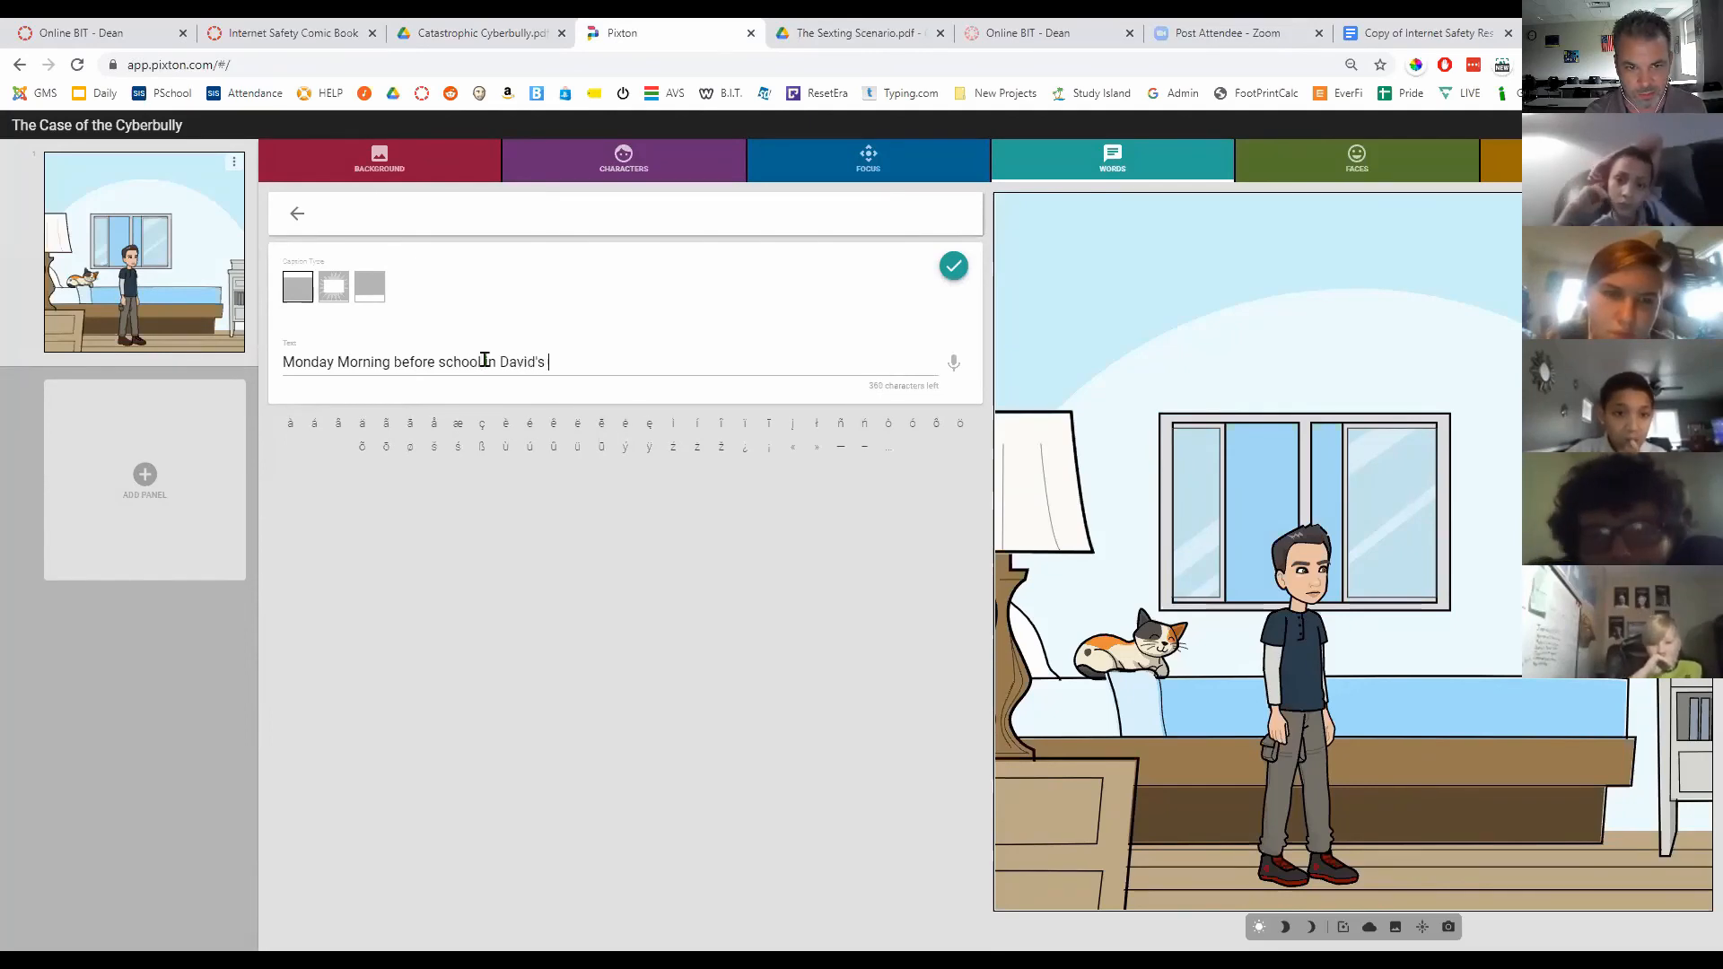
{"action": "type", "text": "room..."}
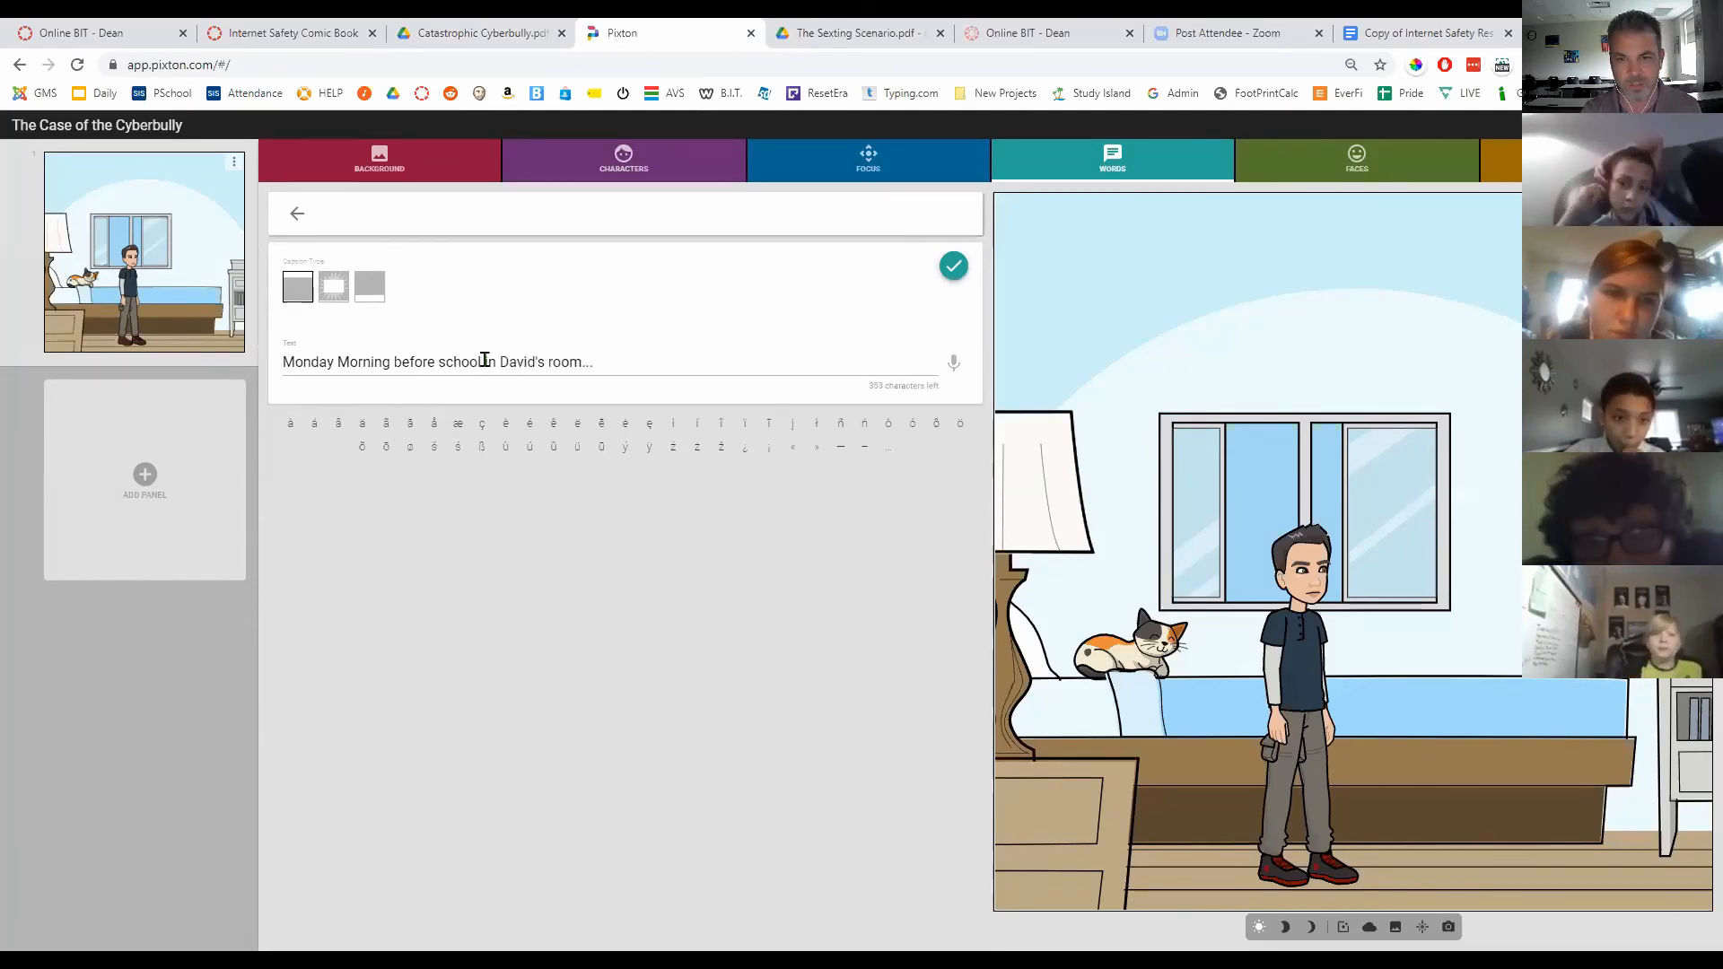
{"action": "left_click", "coordinate": [954, 268]}
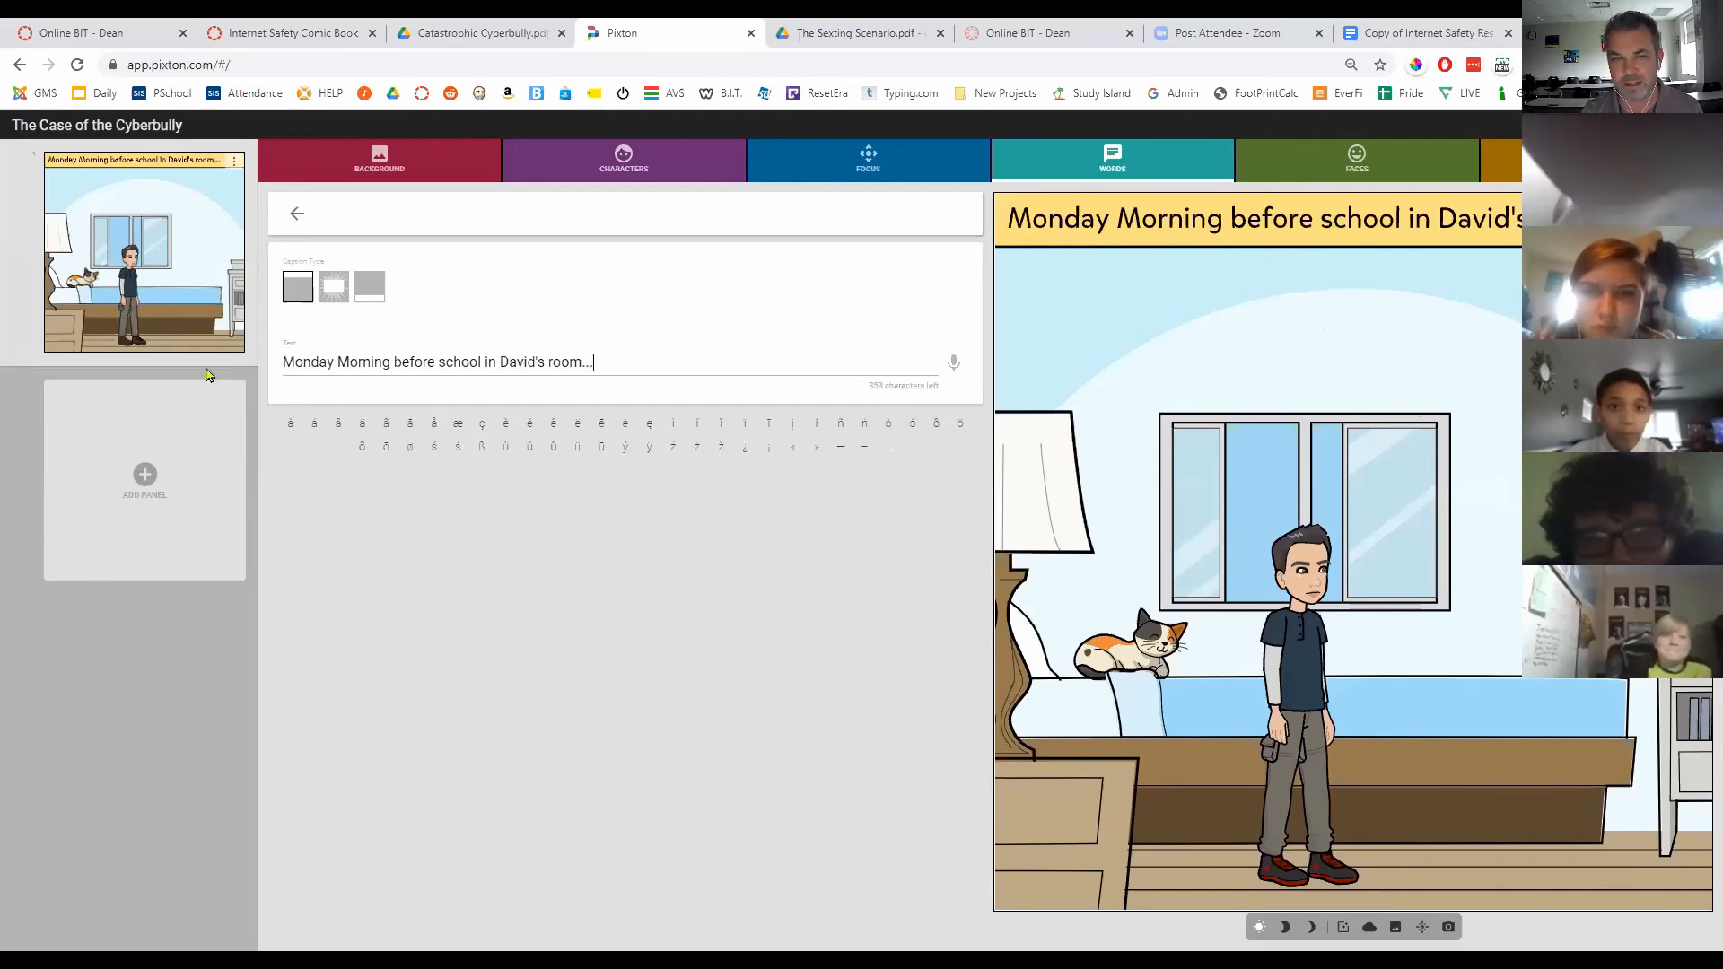
Step: Change "Morning" to lowercase "morning" in the first panel's caption and save the correction without abandoning the edit
{"action": "left_click", "coordinate": [350, 359]}
{"action": "key", "text": "BackSpace"}
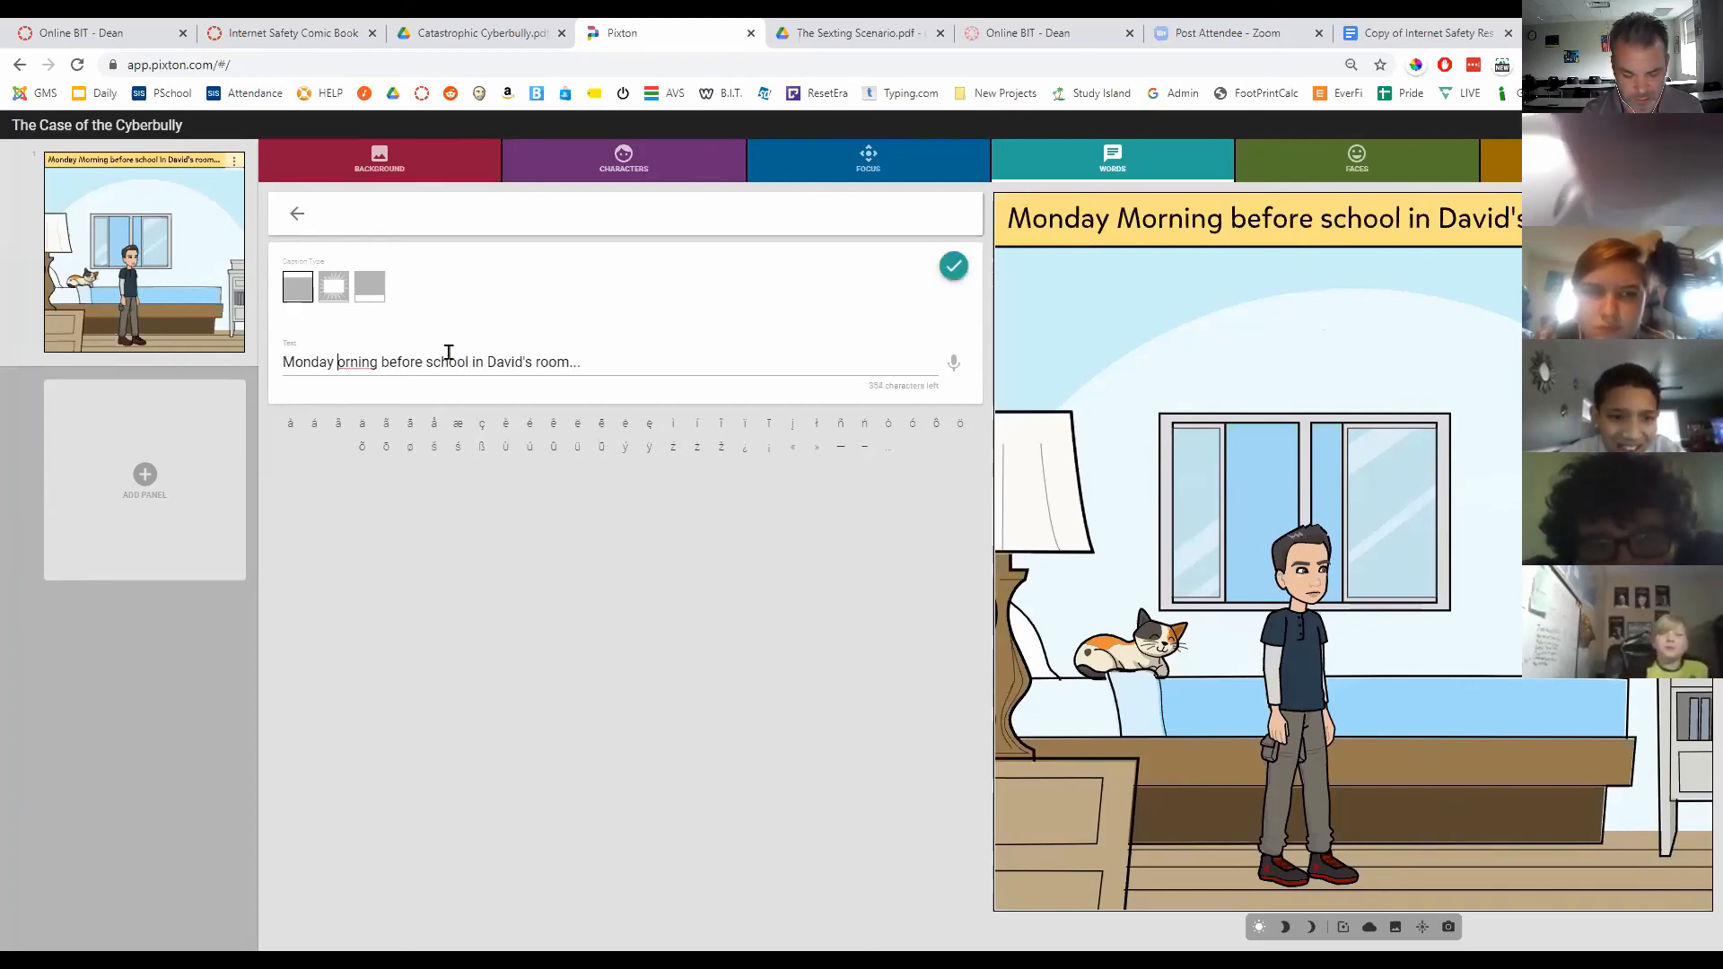
{"action": "type", "text": "m"}
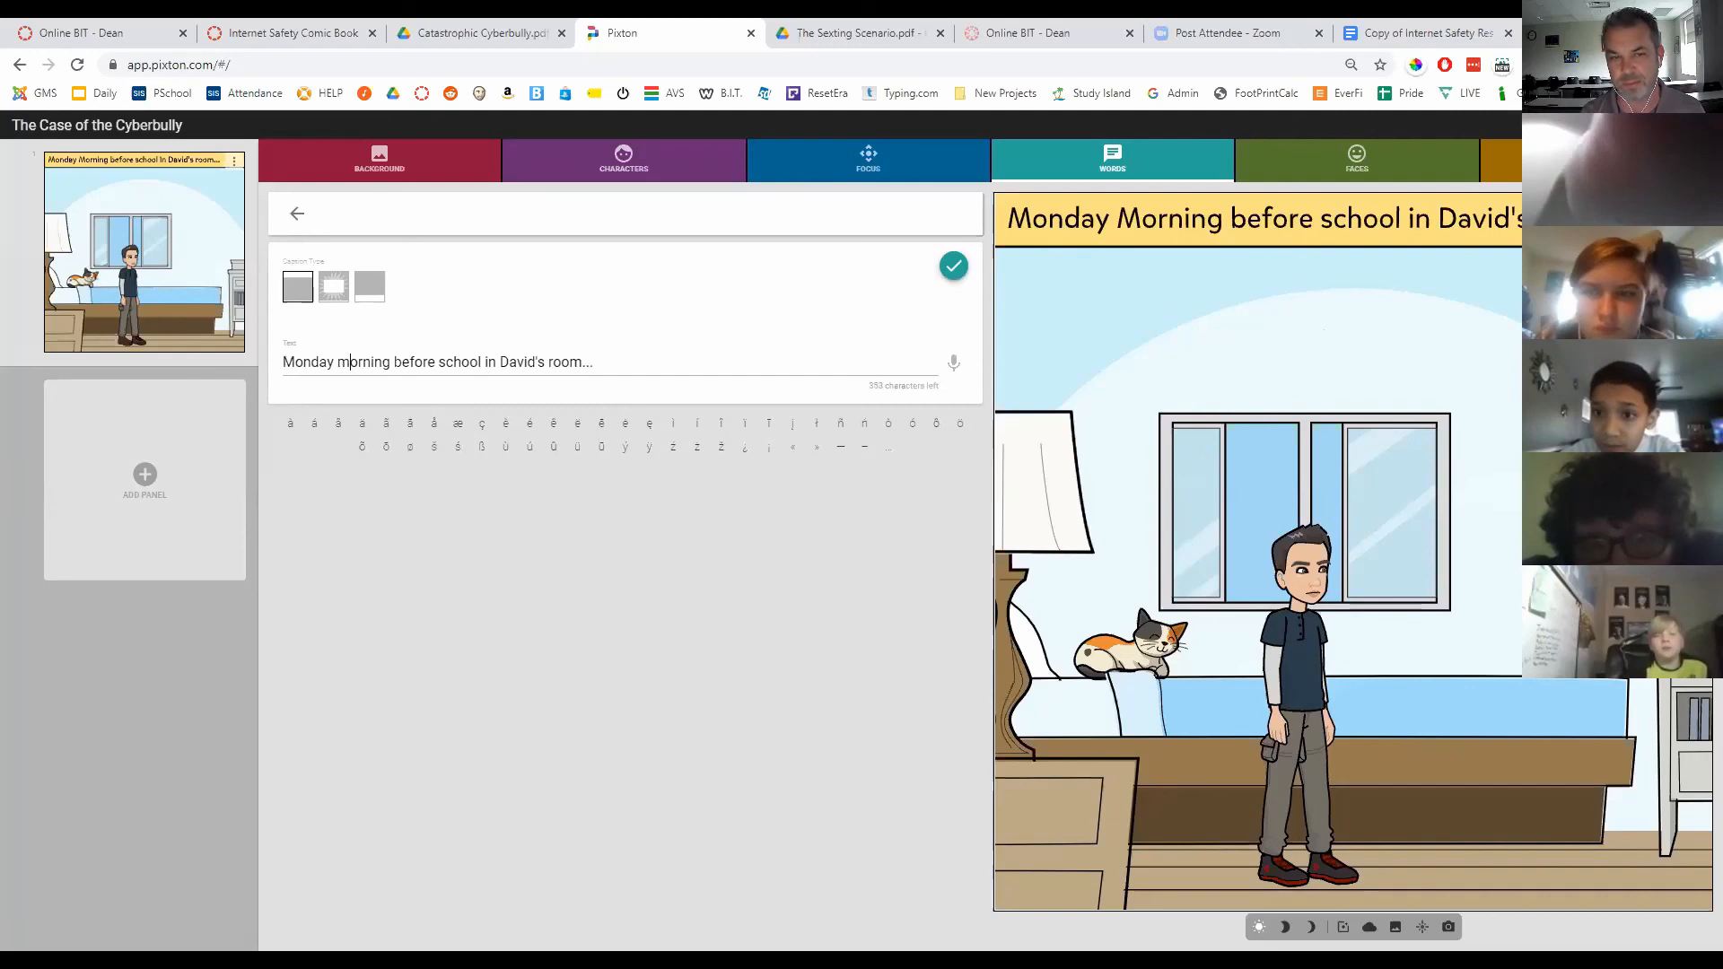
{"action": "left_click", "coordinate": [1307, 604]}
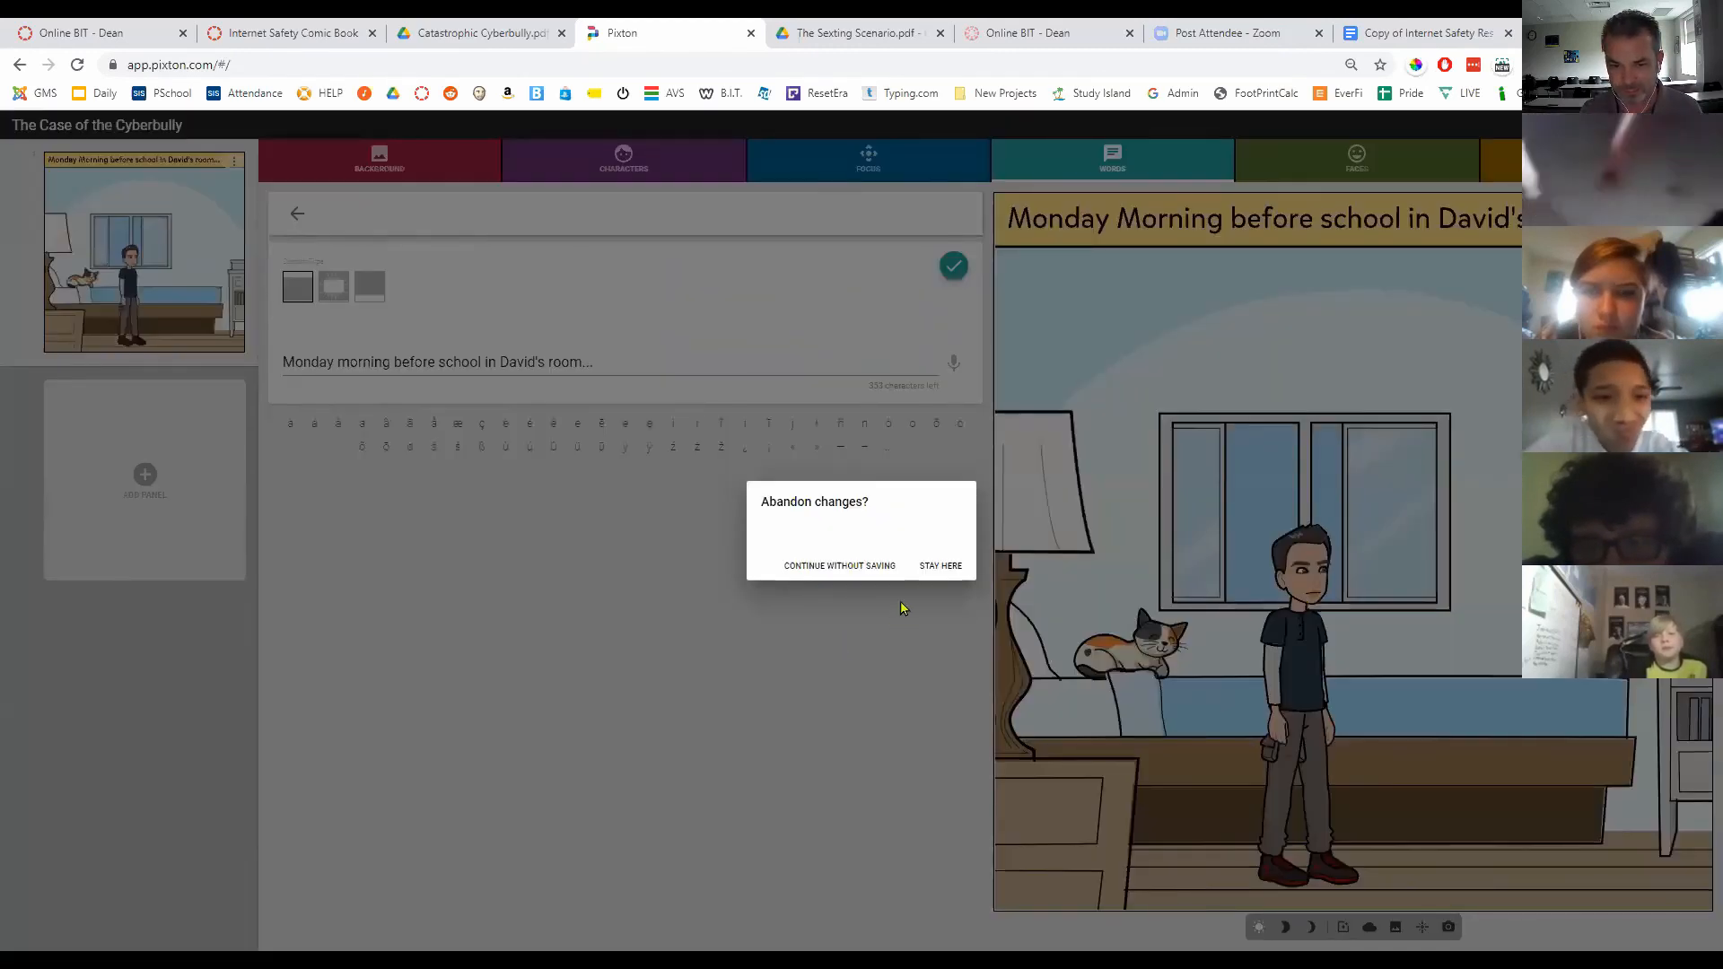
{"action": "left_click", "coordinate": [939, 563]}
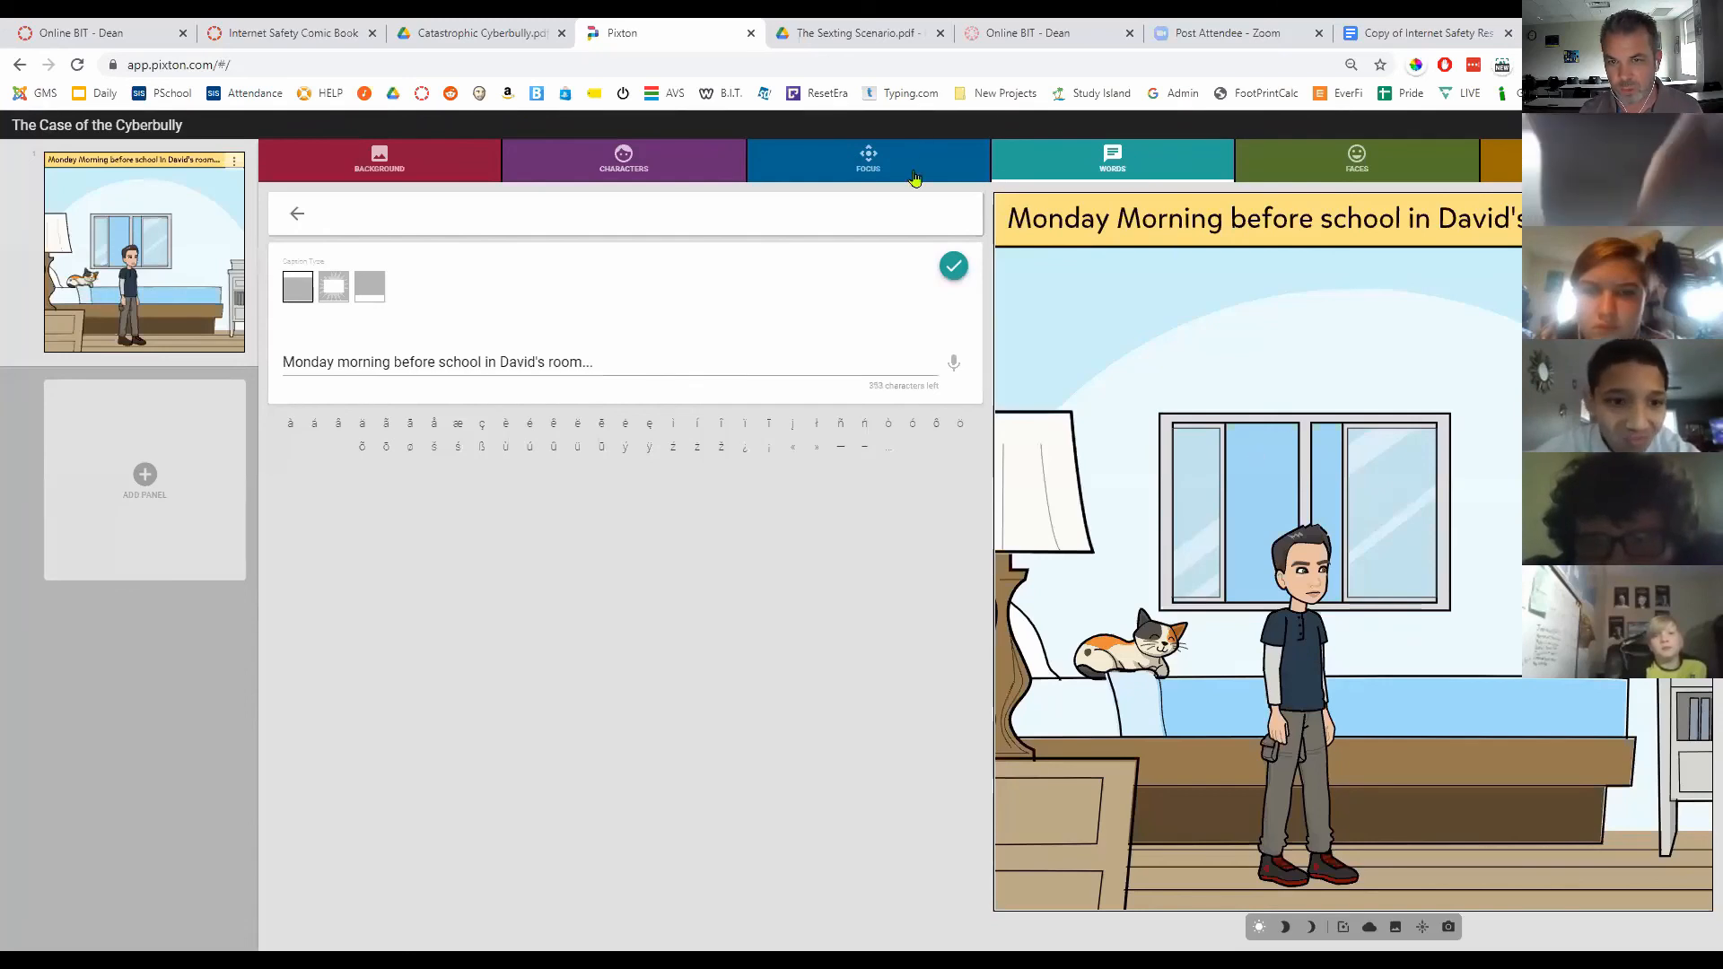
{"action": "left_click", "coordinate": [1140, 158]}
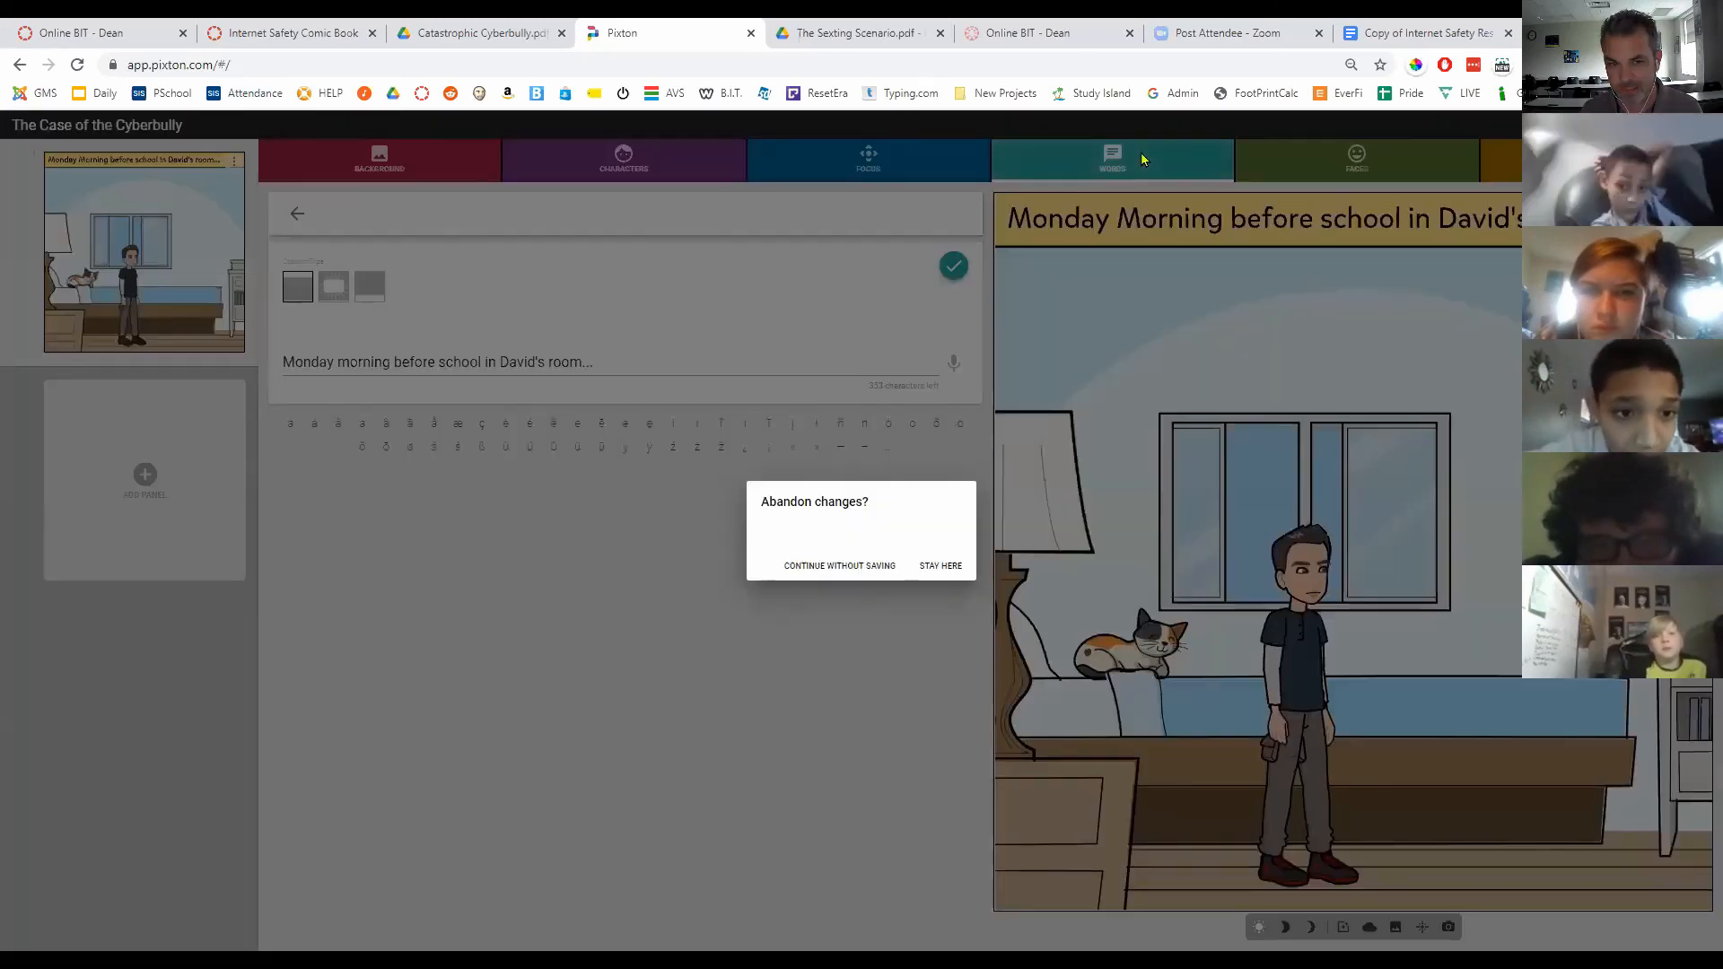
{"action": "left_click", "coordinate": [940, 563]}
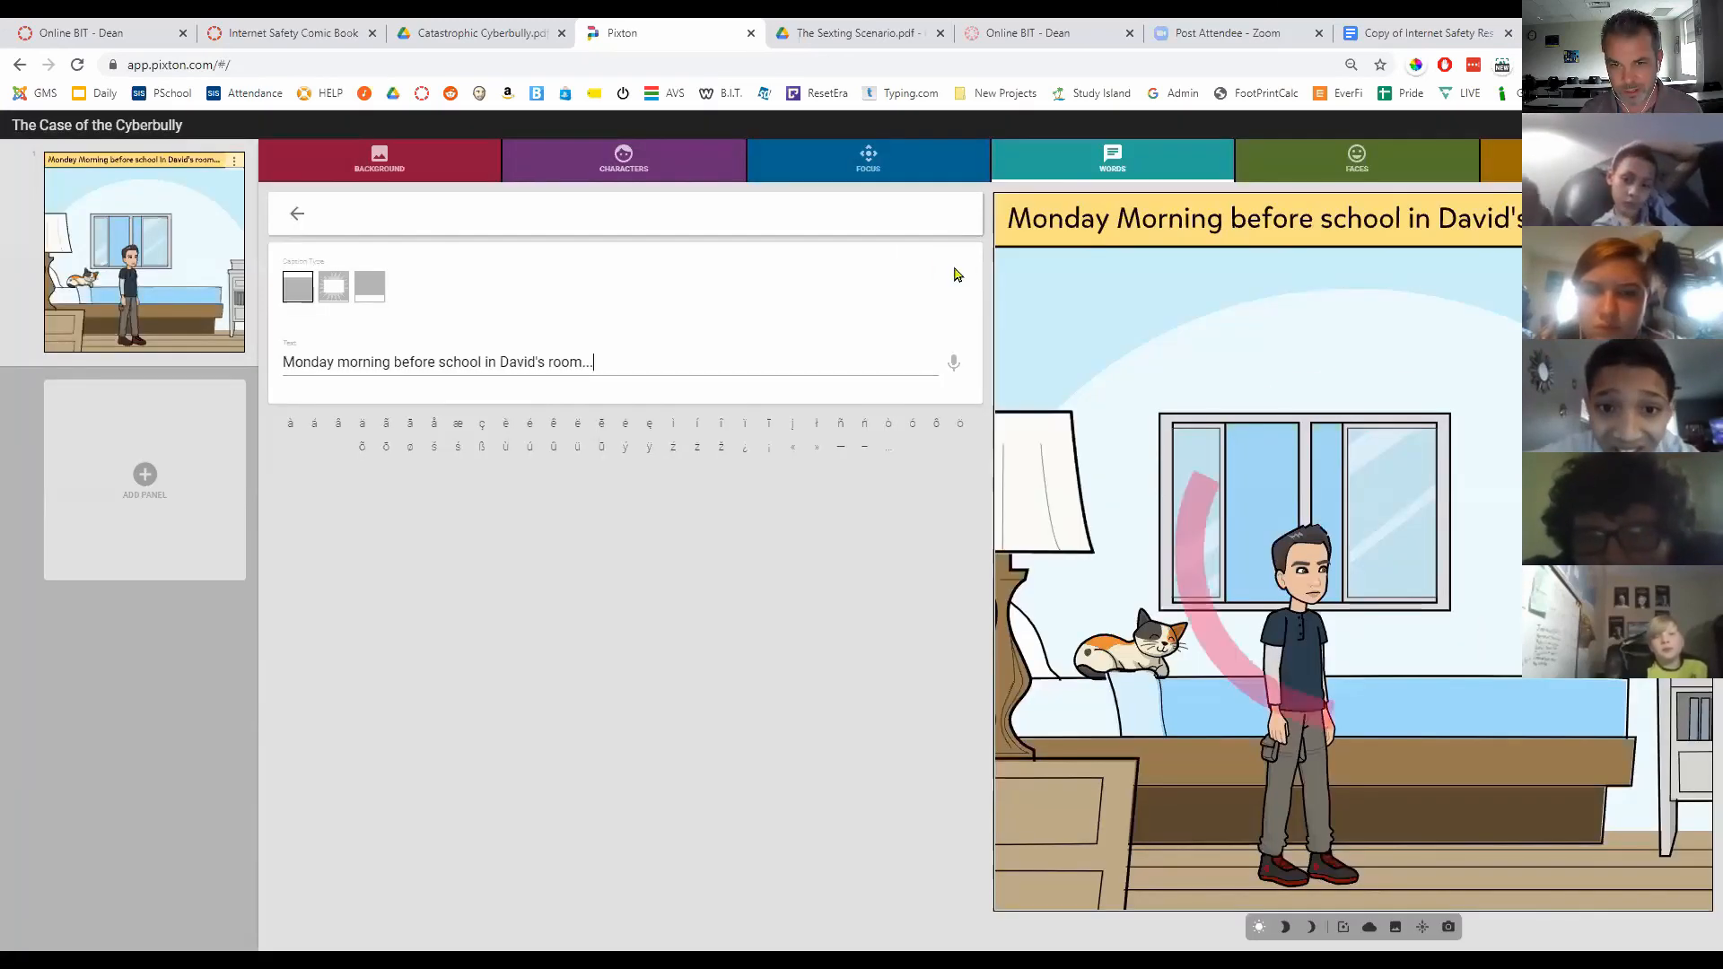
Step: Finish the caption edit and add a speech bubble for the character reading "I can't wait to dominate my friends in Among Us after school!"
{"action": "left_click", "coordinate": [305, 220]}
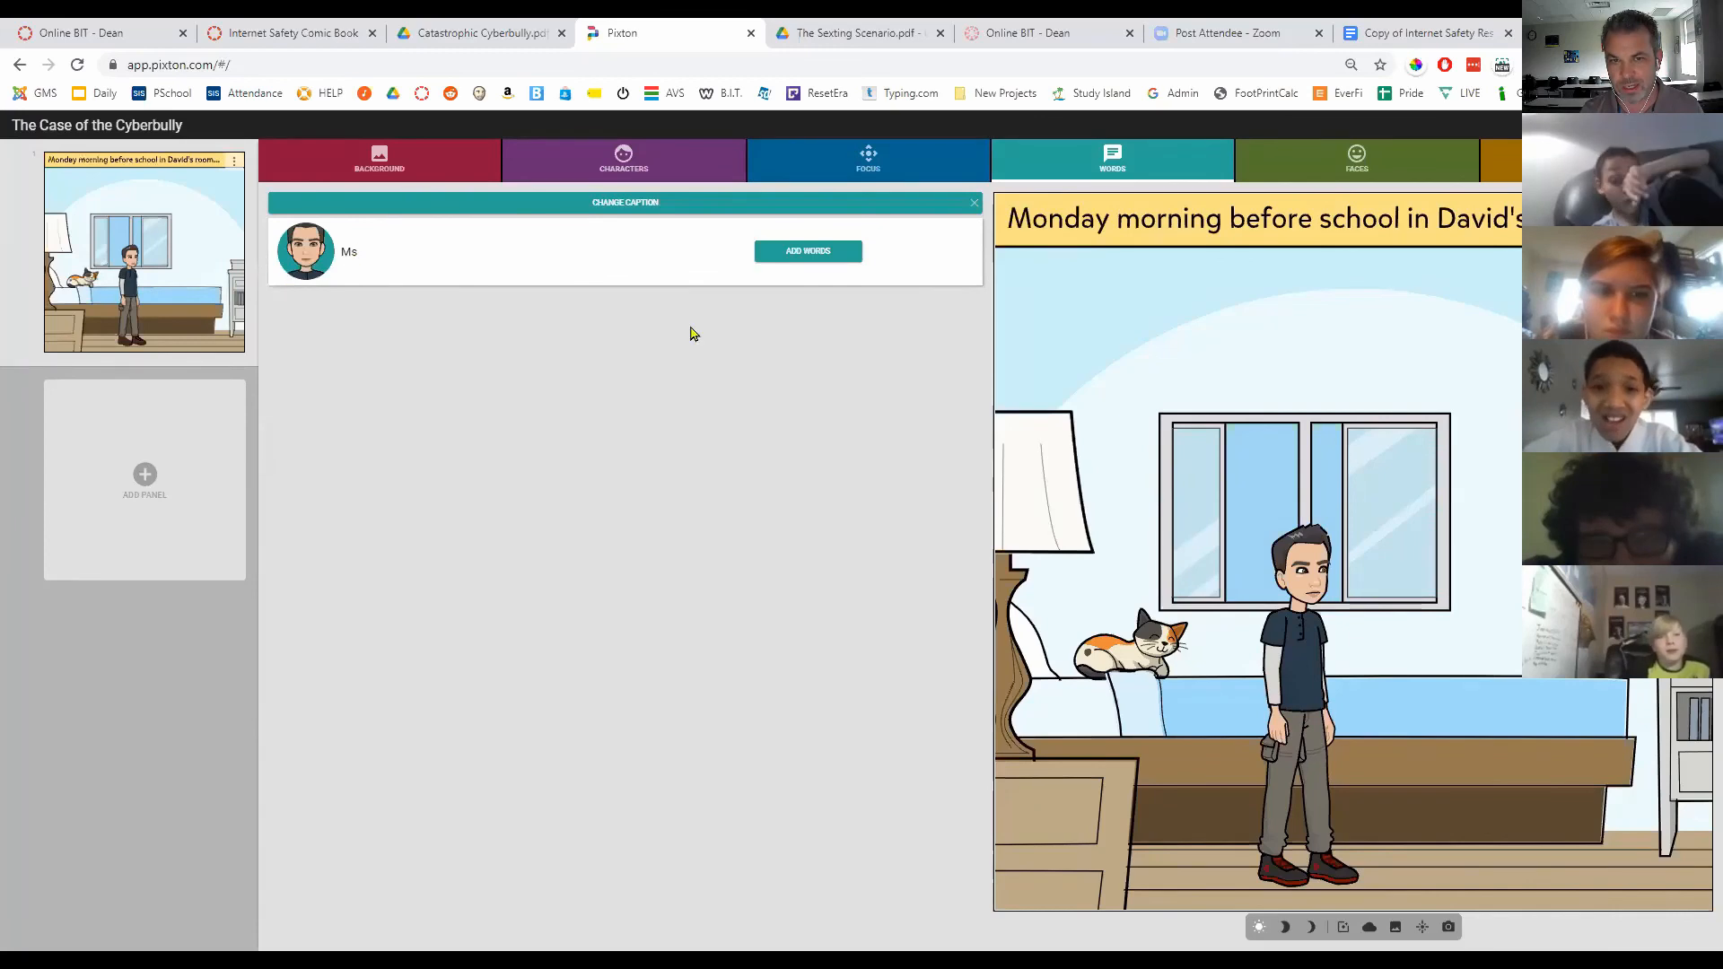
{"action": "left_click", "coordinate": [803, 252]}
{"action": "key", "text": "ctrl"}
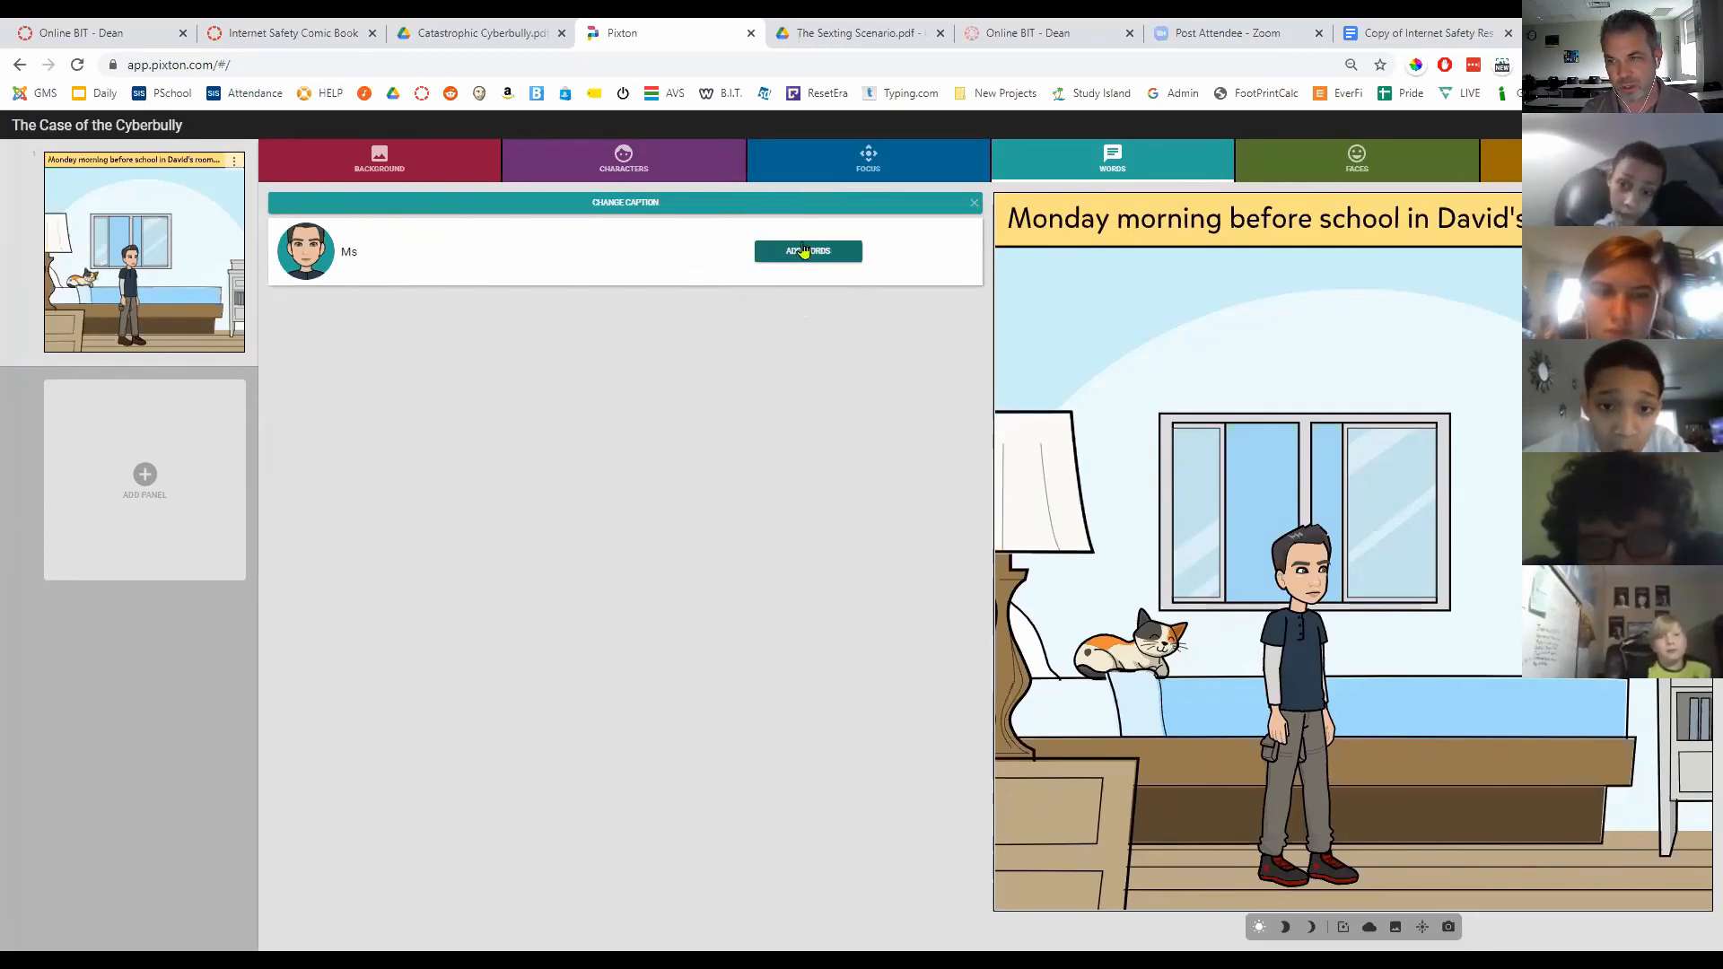
{"action": "key", "text": "ctrl"}
{"action": "key", "text": "ctrl"}
{"action": "left_click", "coordinate": [813, 255]}
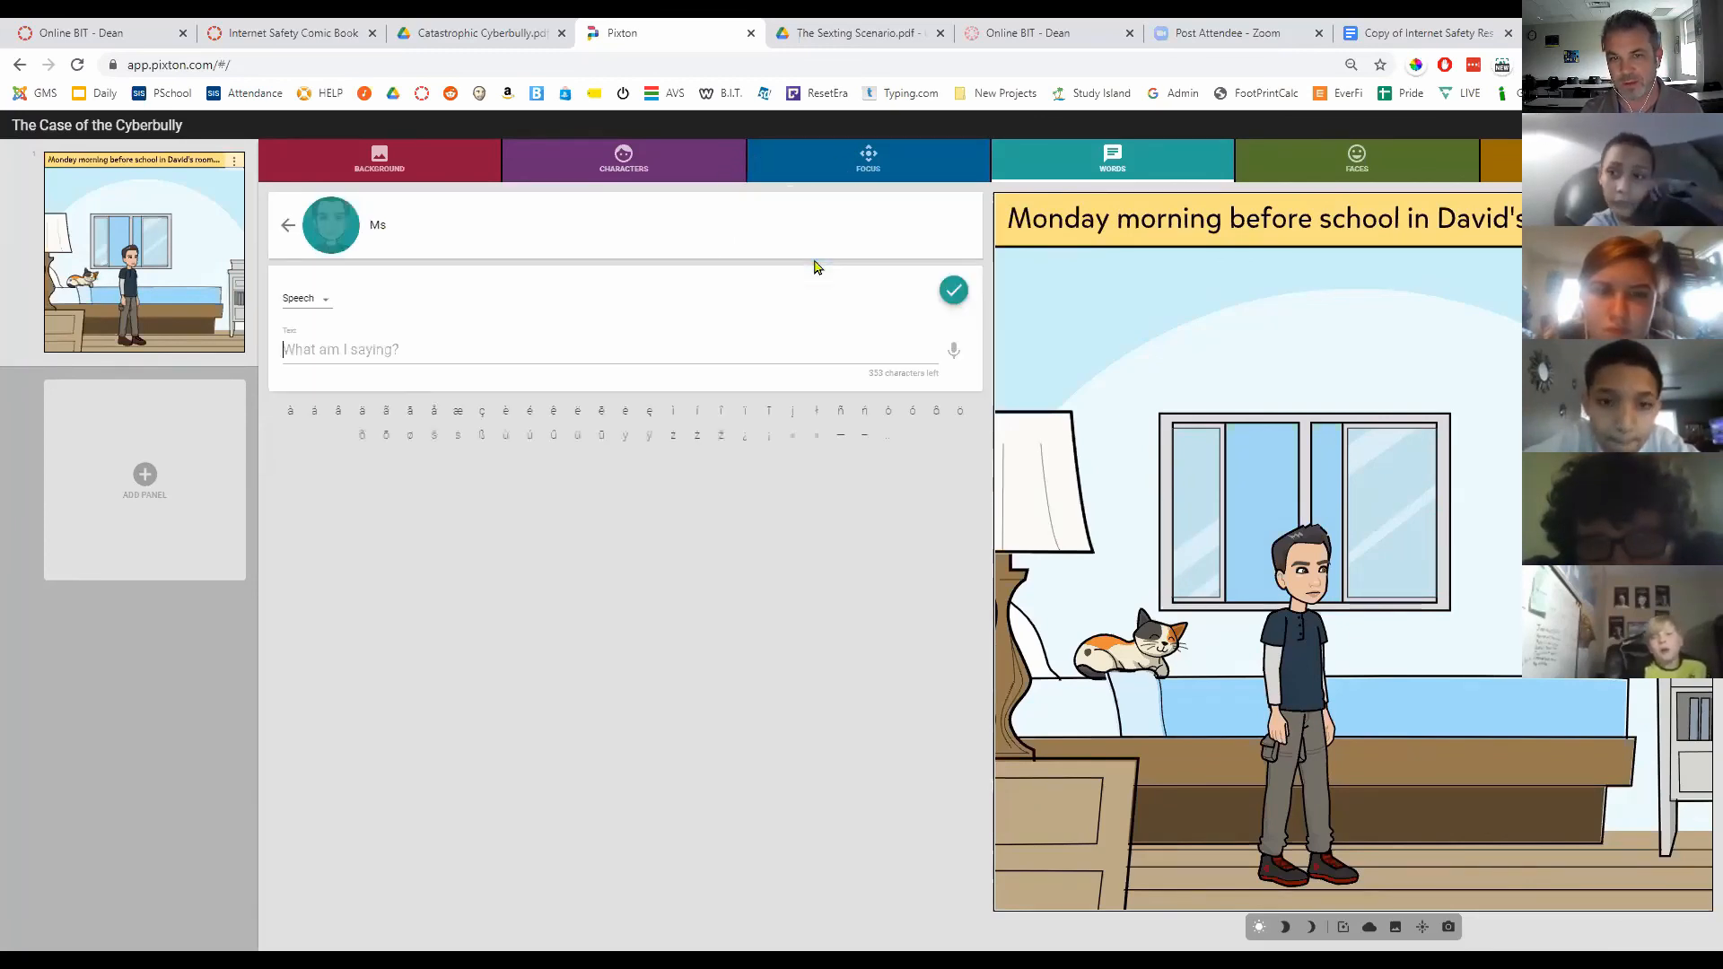
{"action": "type", "text": "I c"}
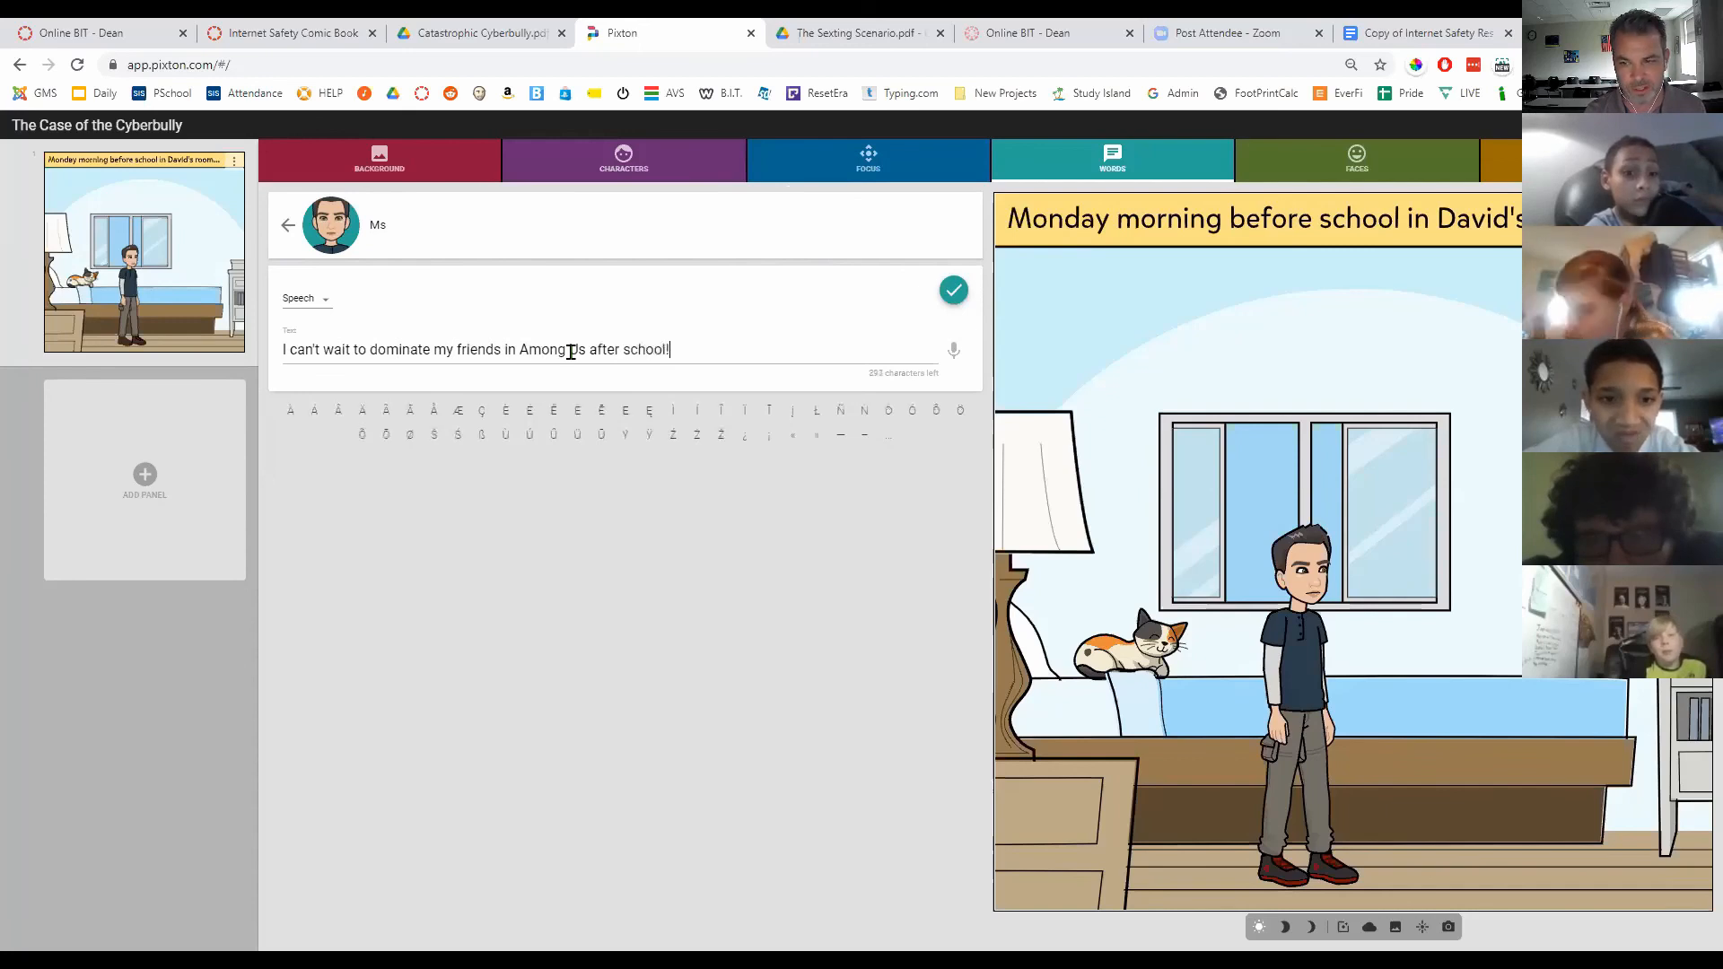
{"action": "left_click", "coordinate": [955, 292]}
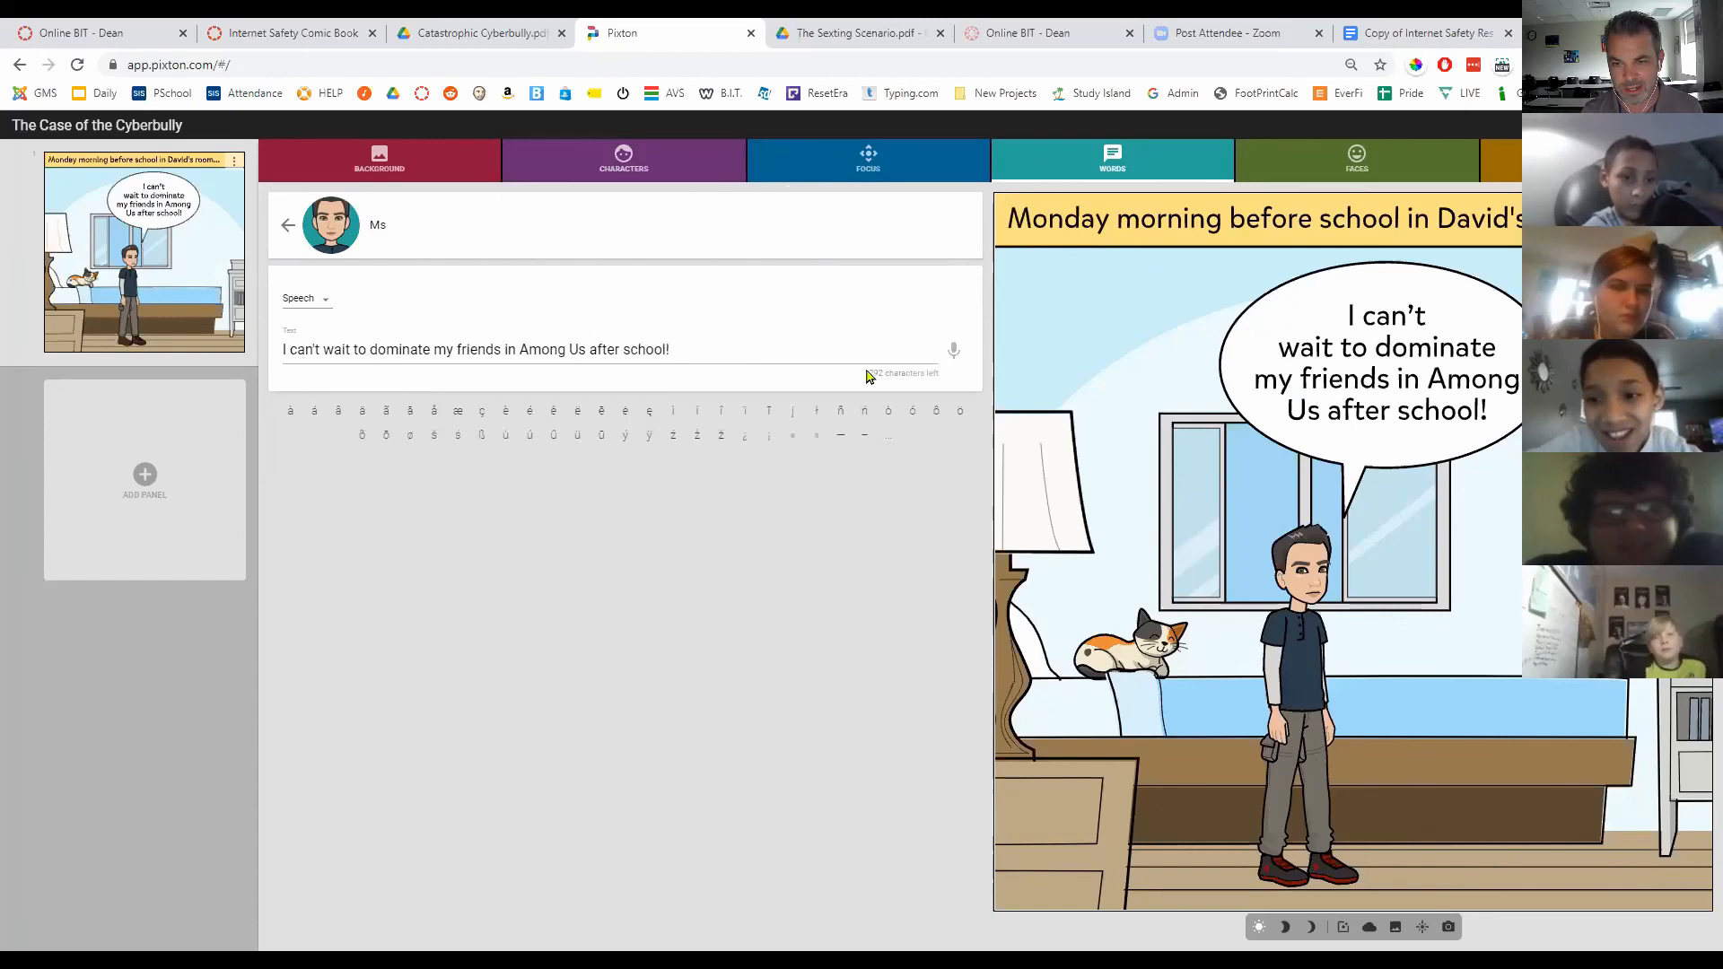
Step: Try the Shout and Whisper bubble types on the character's line and settle on Thought
{"action": "left_click", "coordinate": [320, 305]}
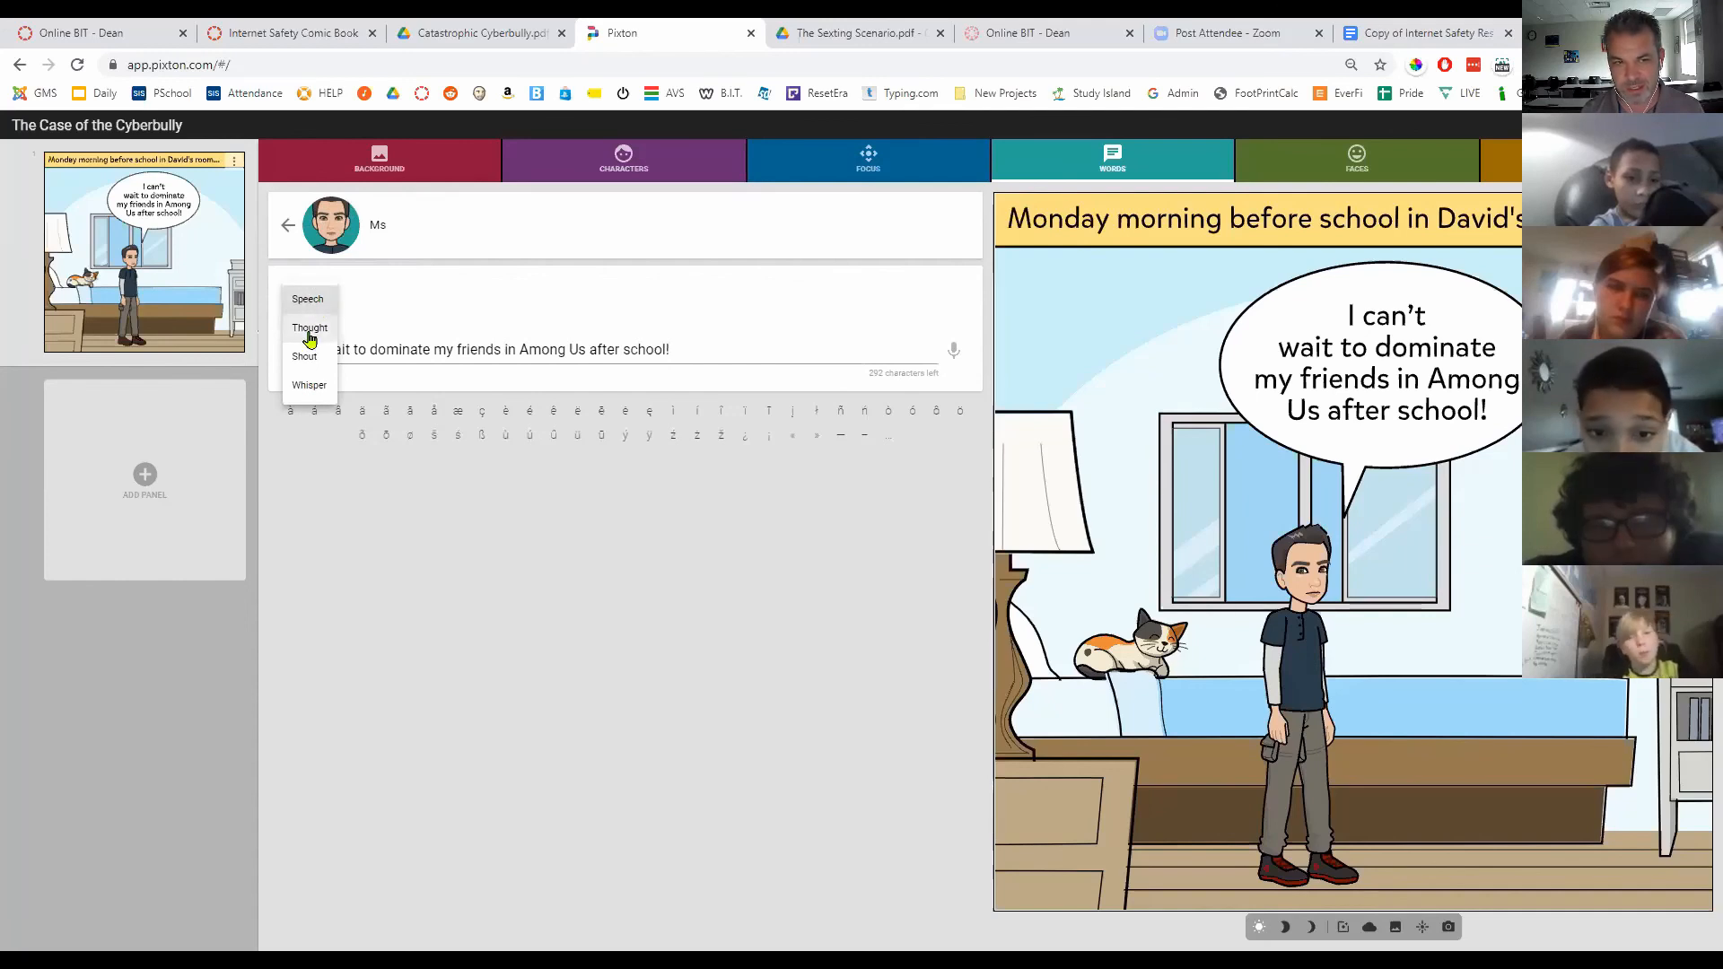
{"action": "left_click", "coordinate": [310, 330]}
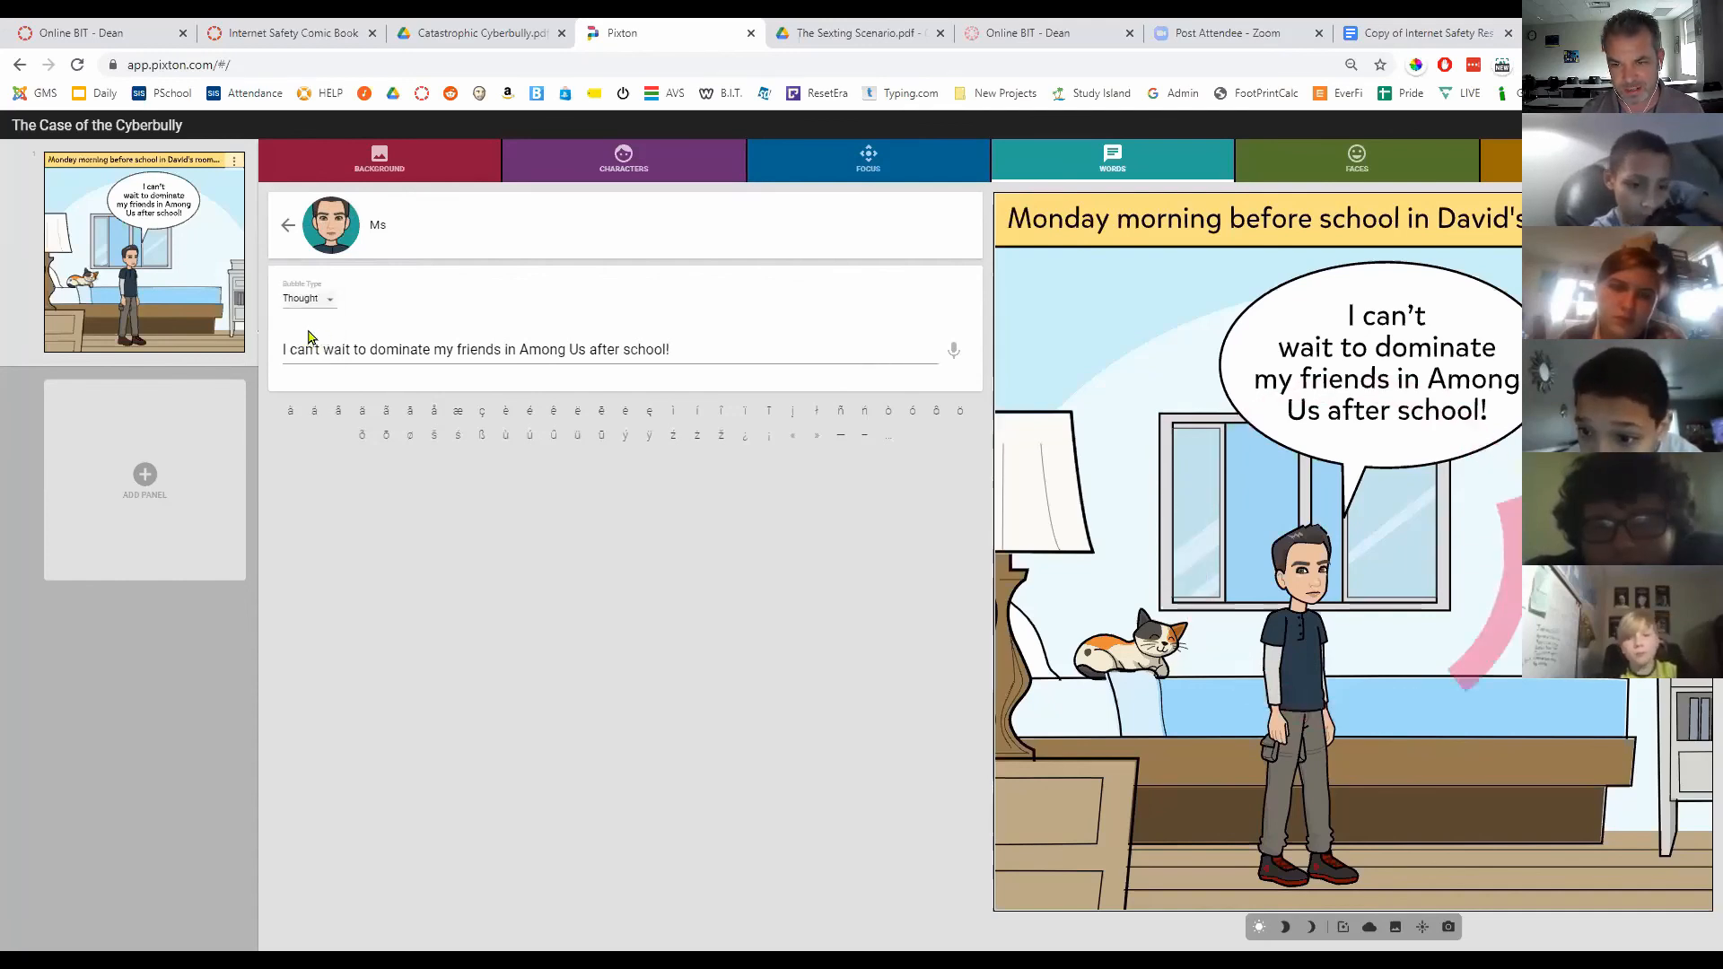
{"action": "left_click", "coordinate": [330, 309]}
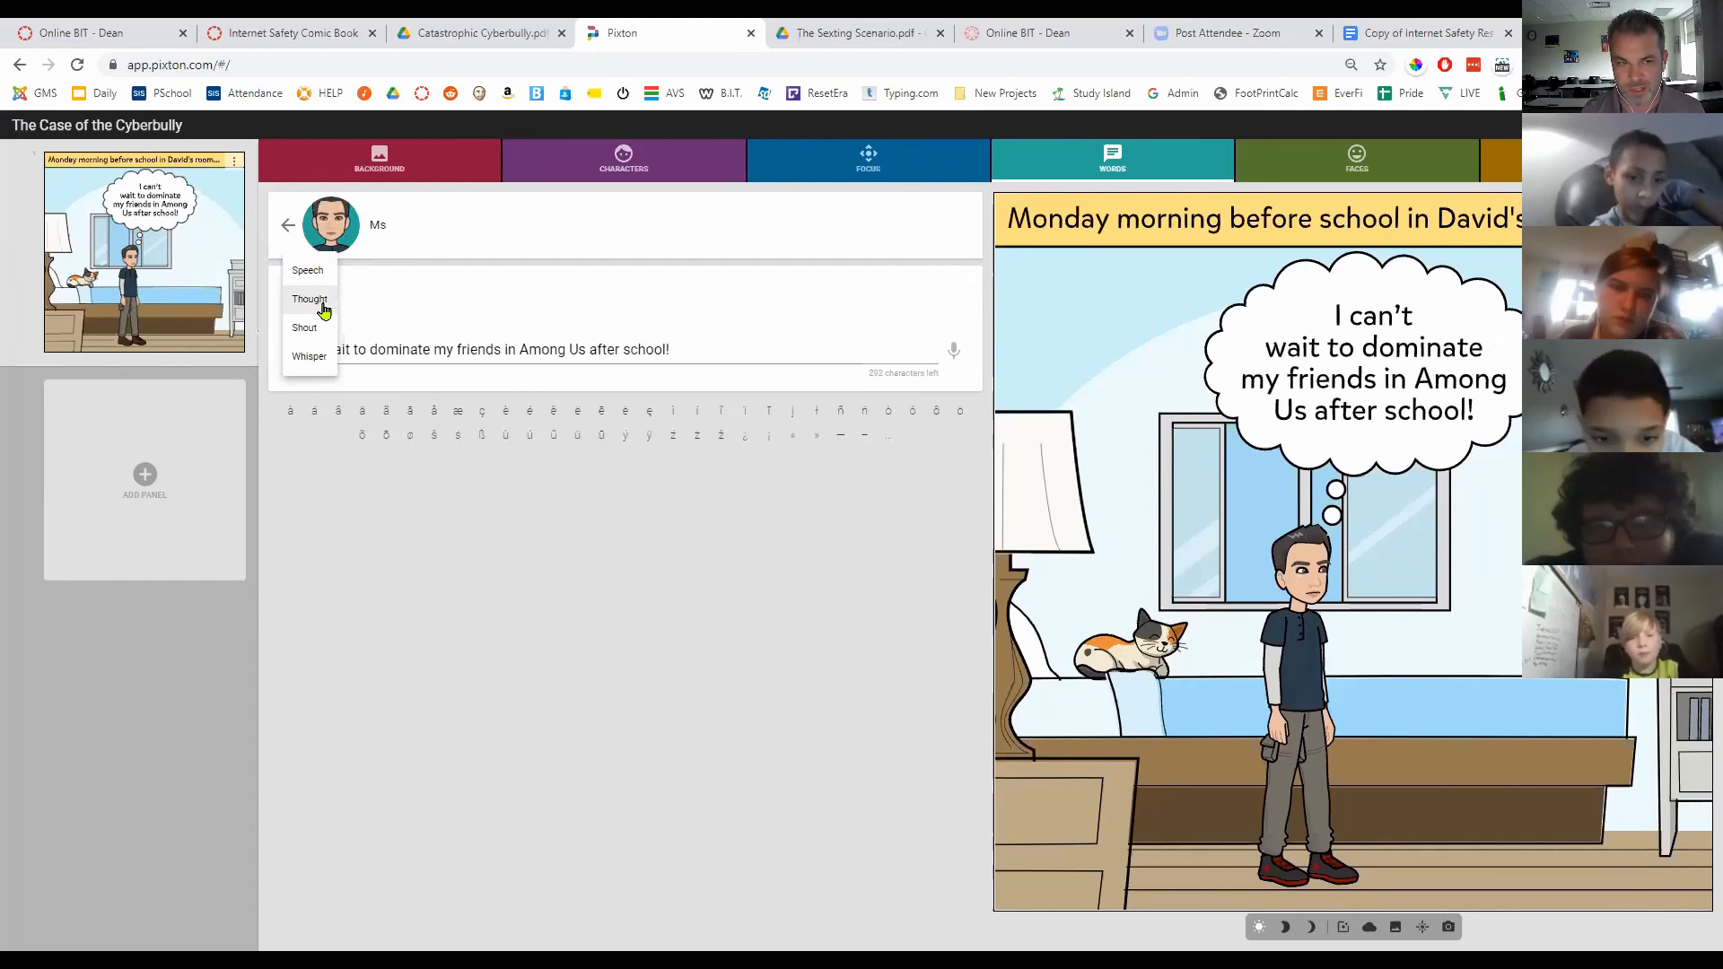
{"action": "left_click", "coordinate": [324, 334]}
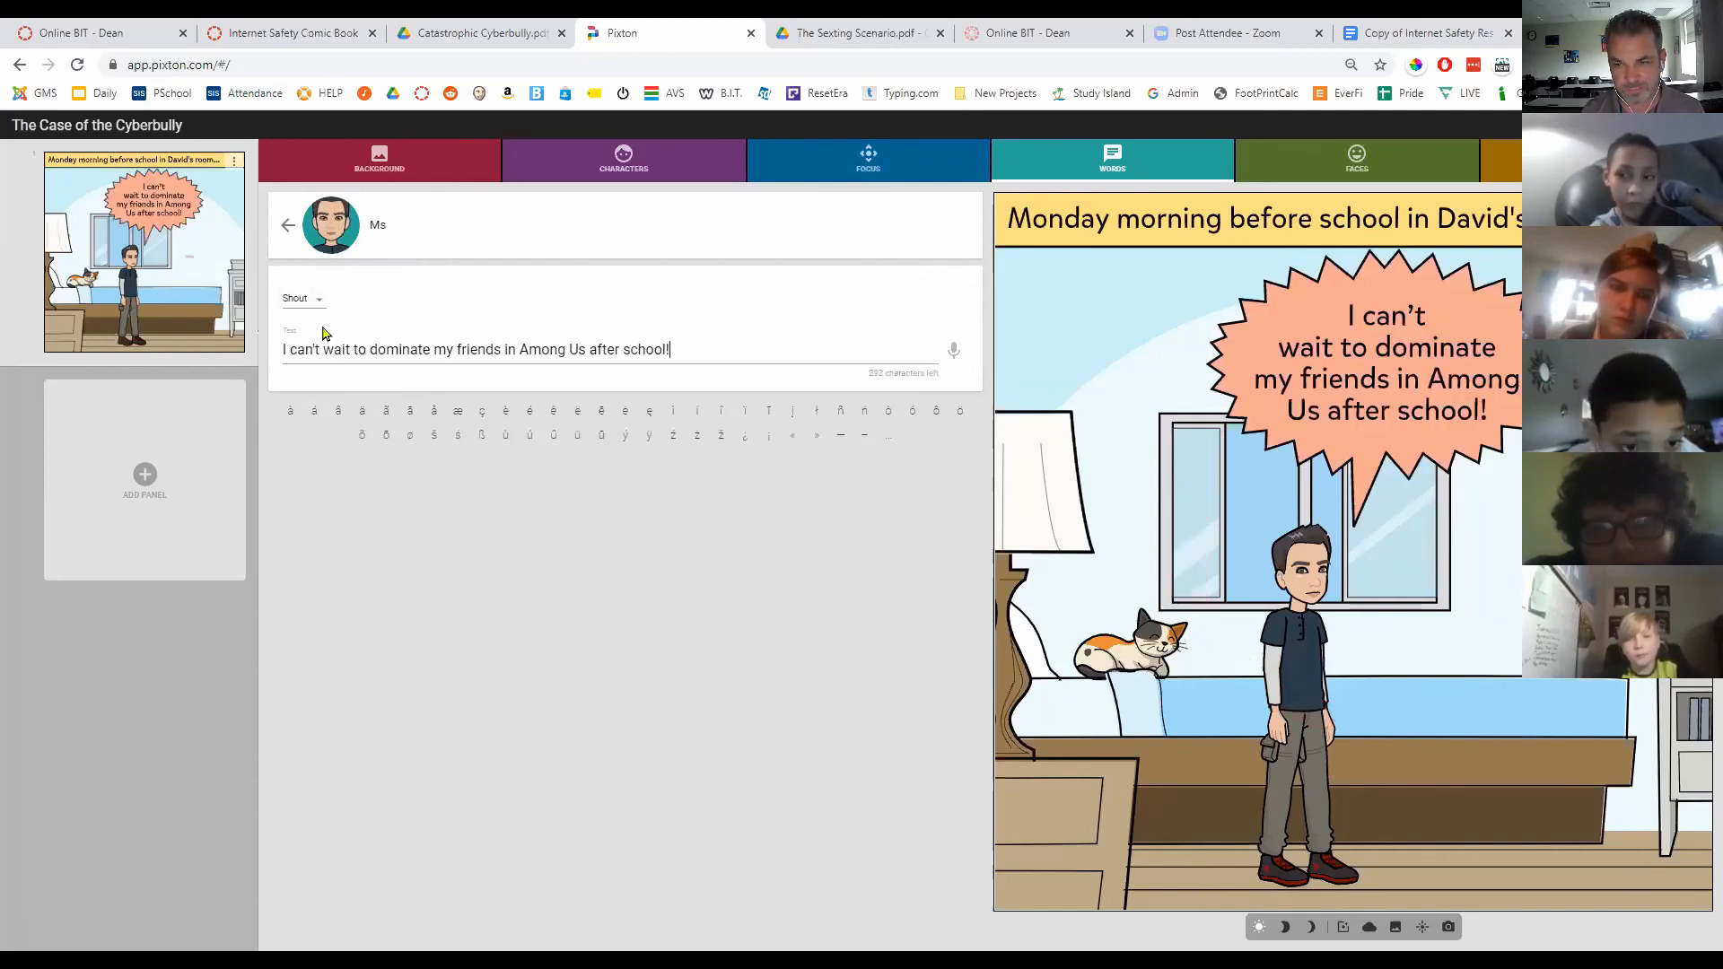
{"action": "left_click", "coordinate": [319, 303]}
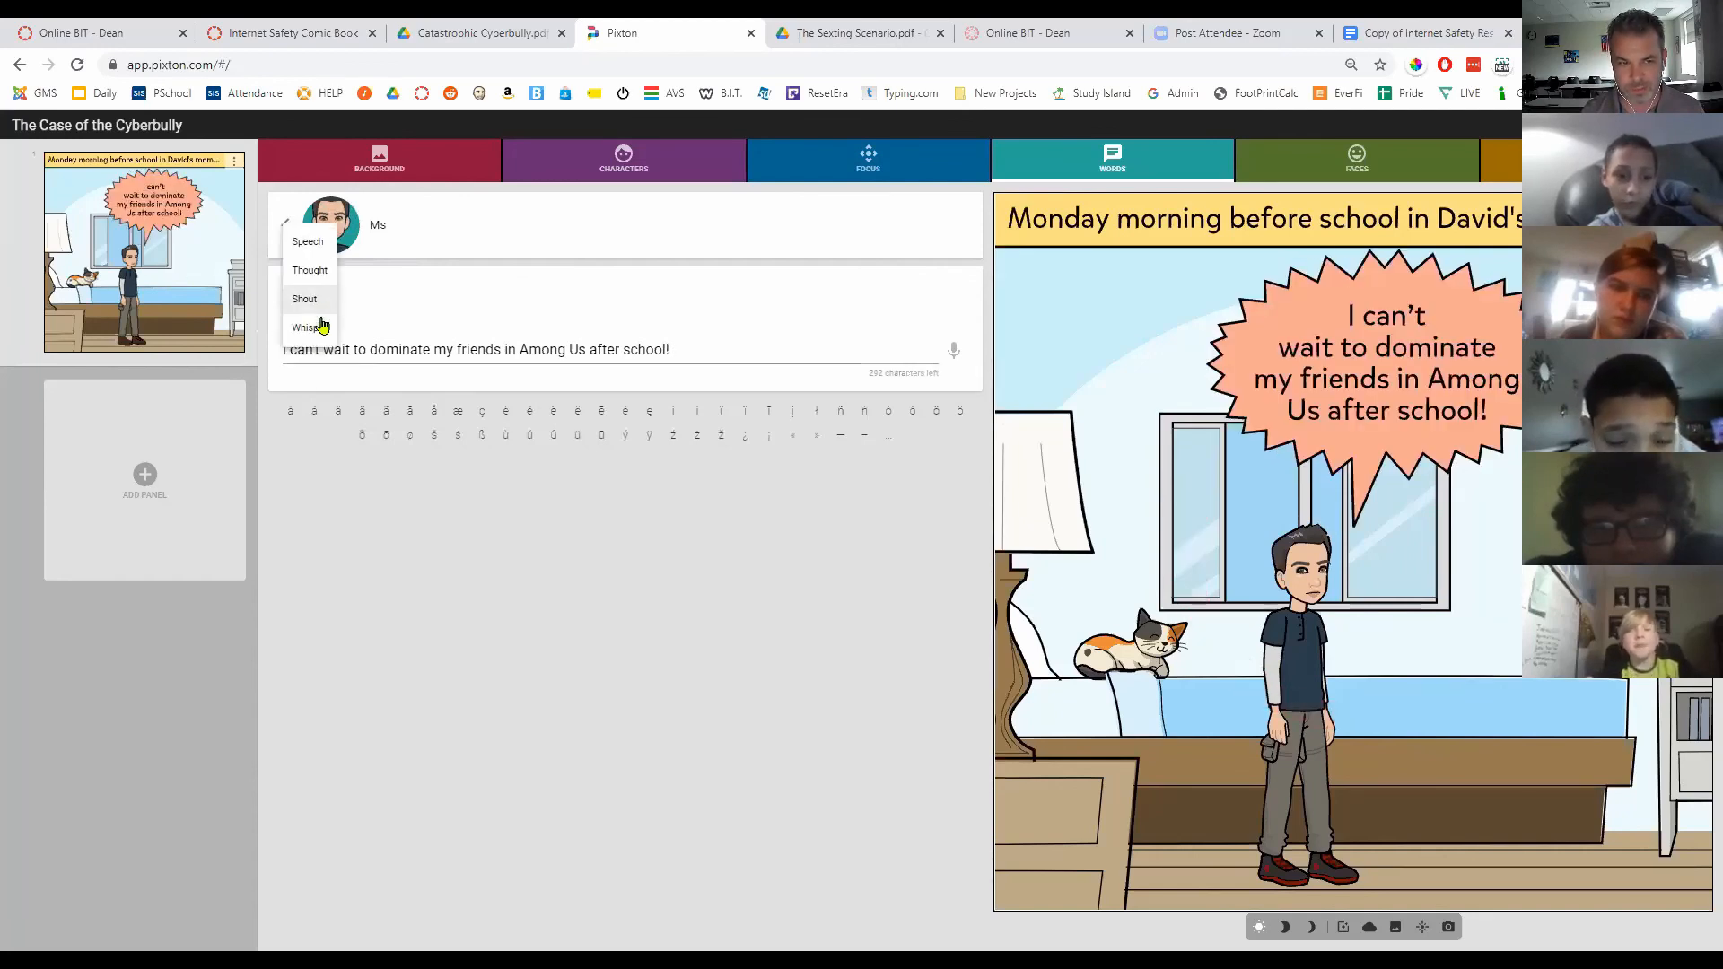
{"action": "left_click", "coordinate": [315, 333]}
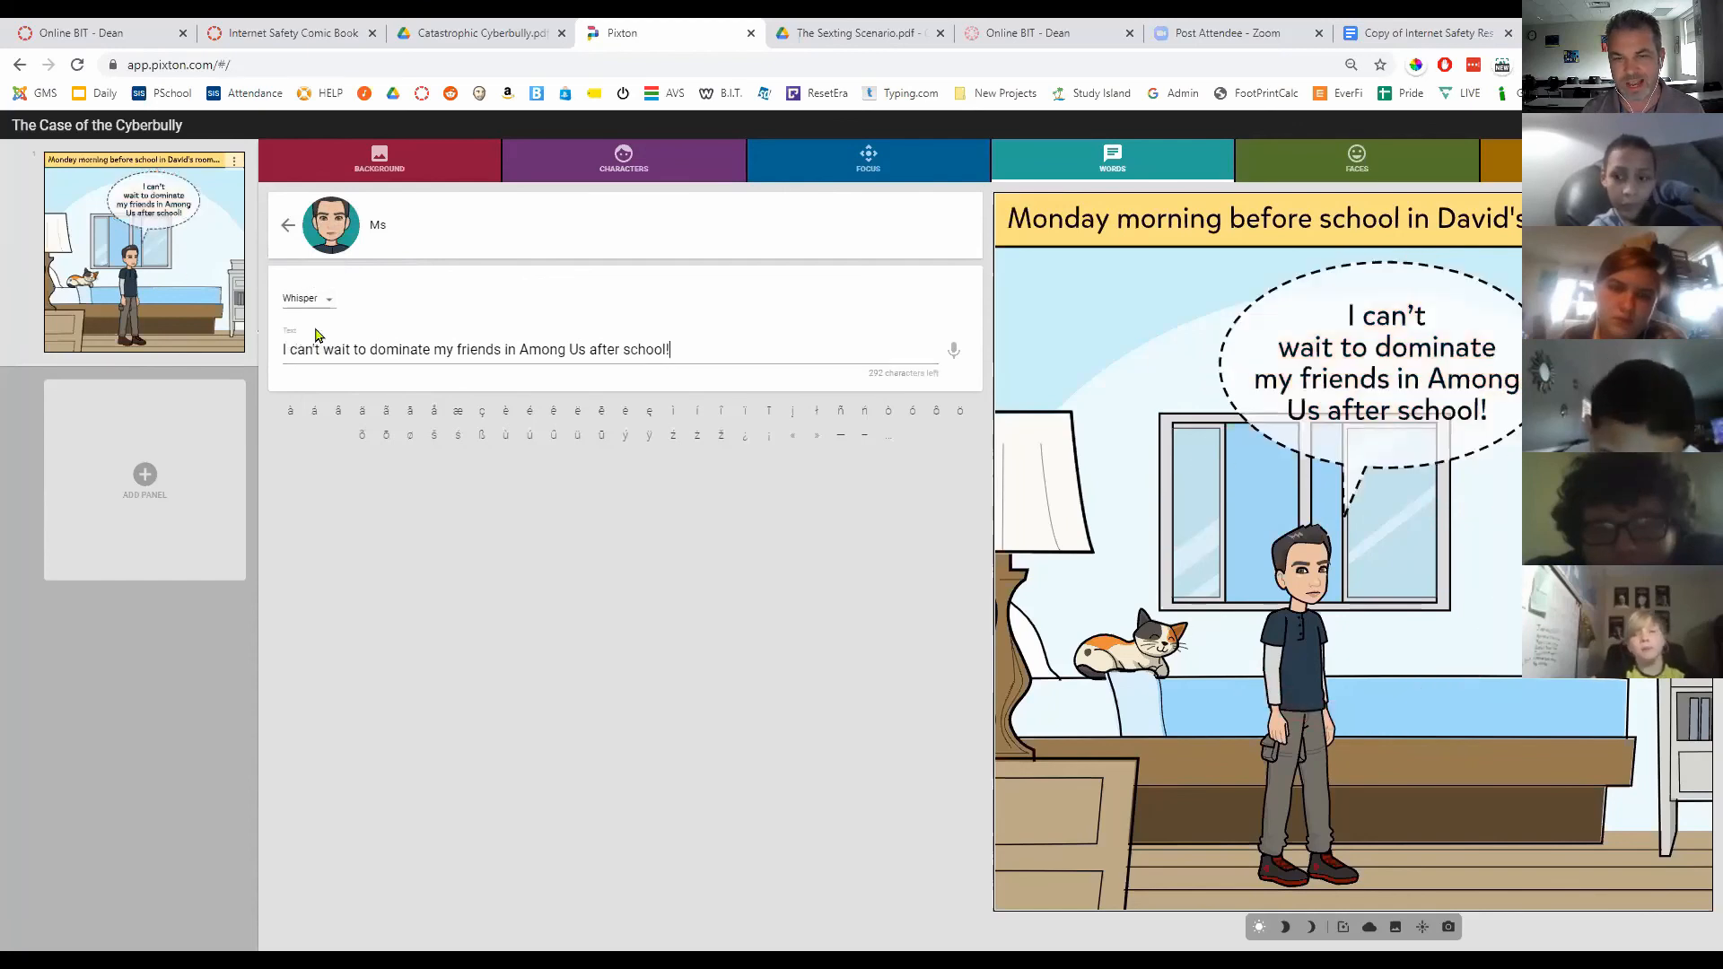
{"action": "left_click", "coordinate": [310, 305]}
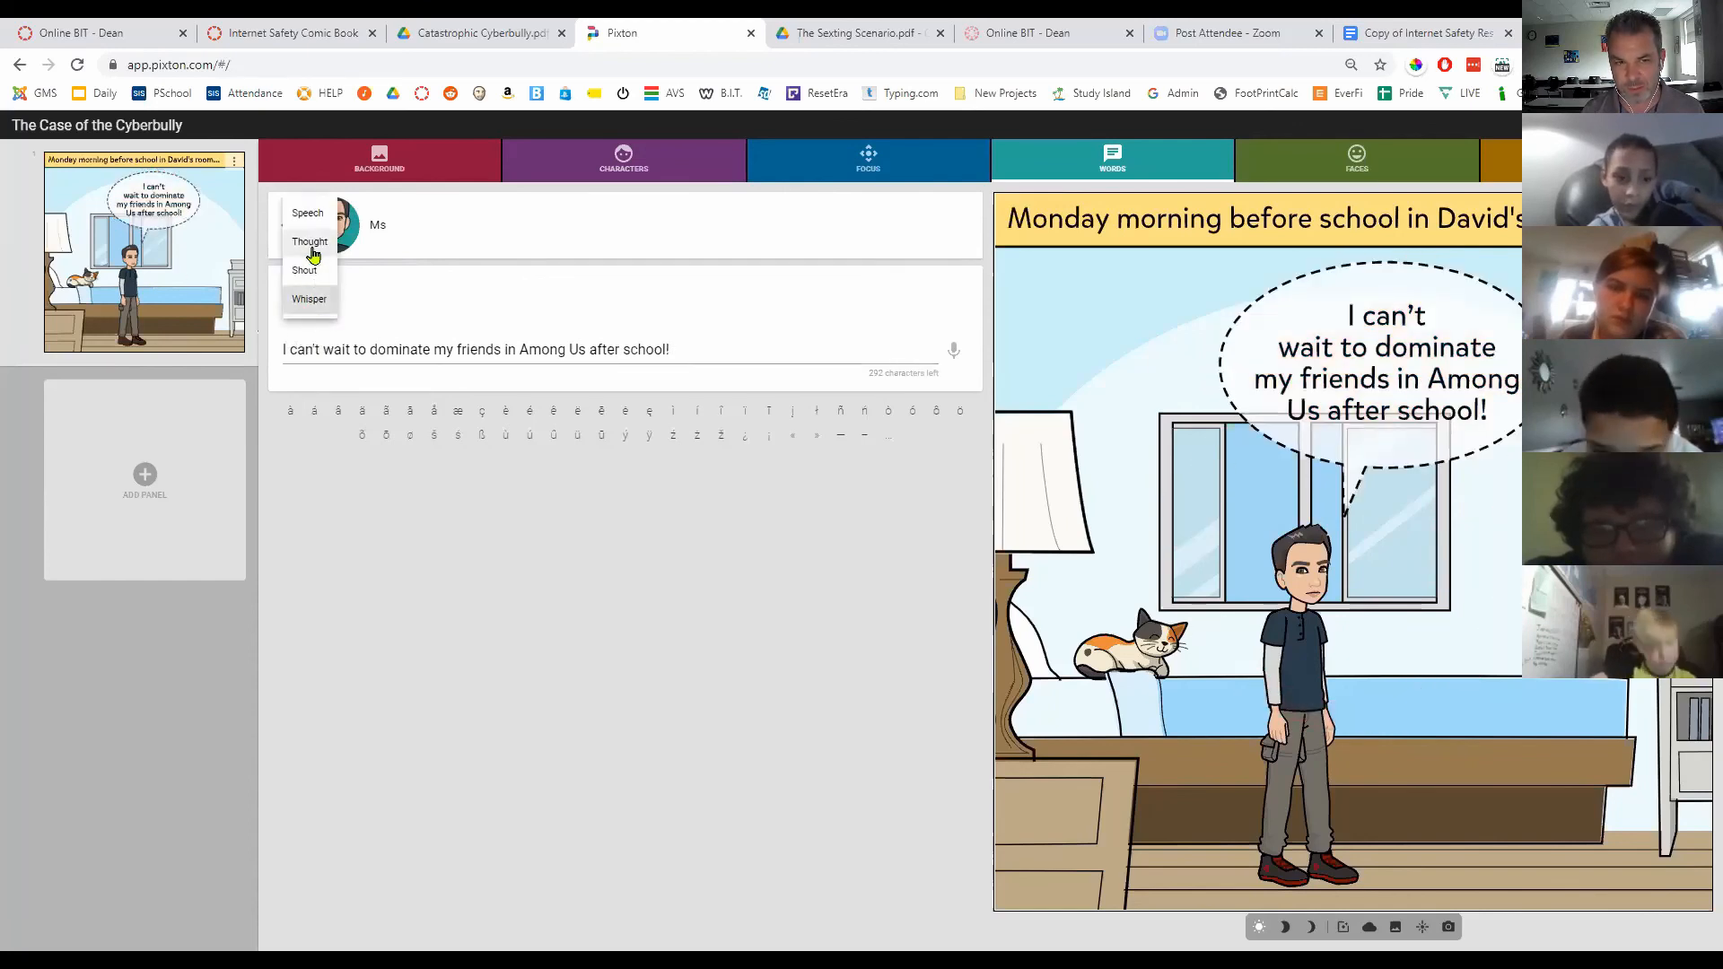
{"action": "left_click", "coordinate": [309, 245]}
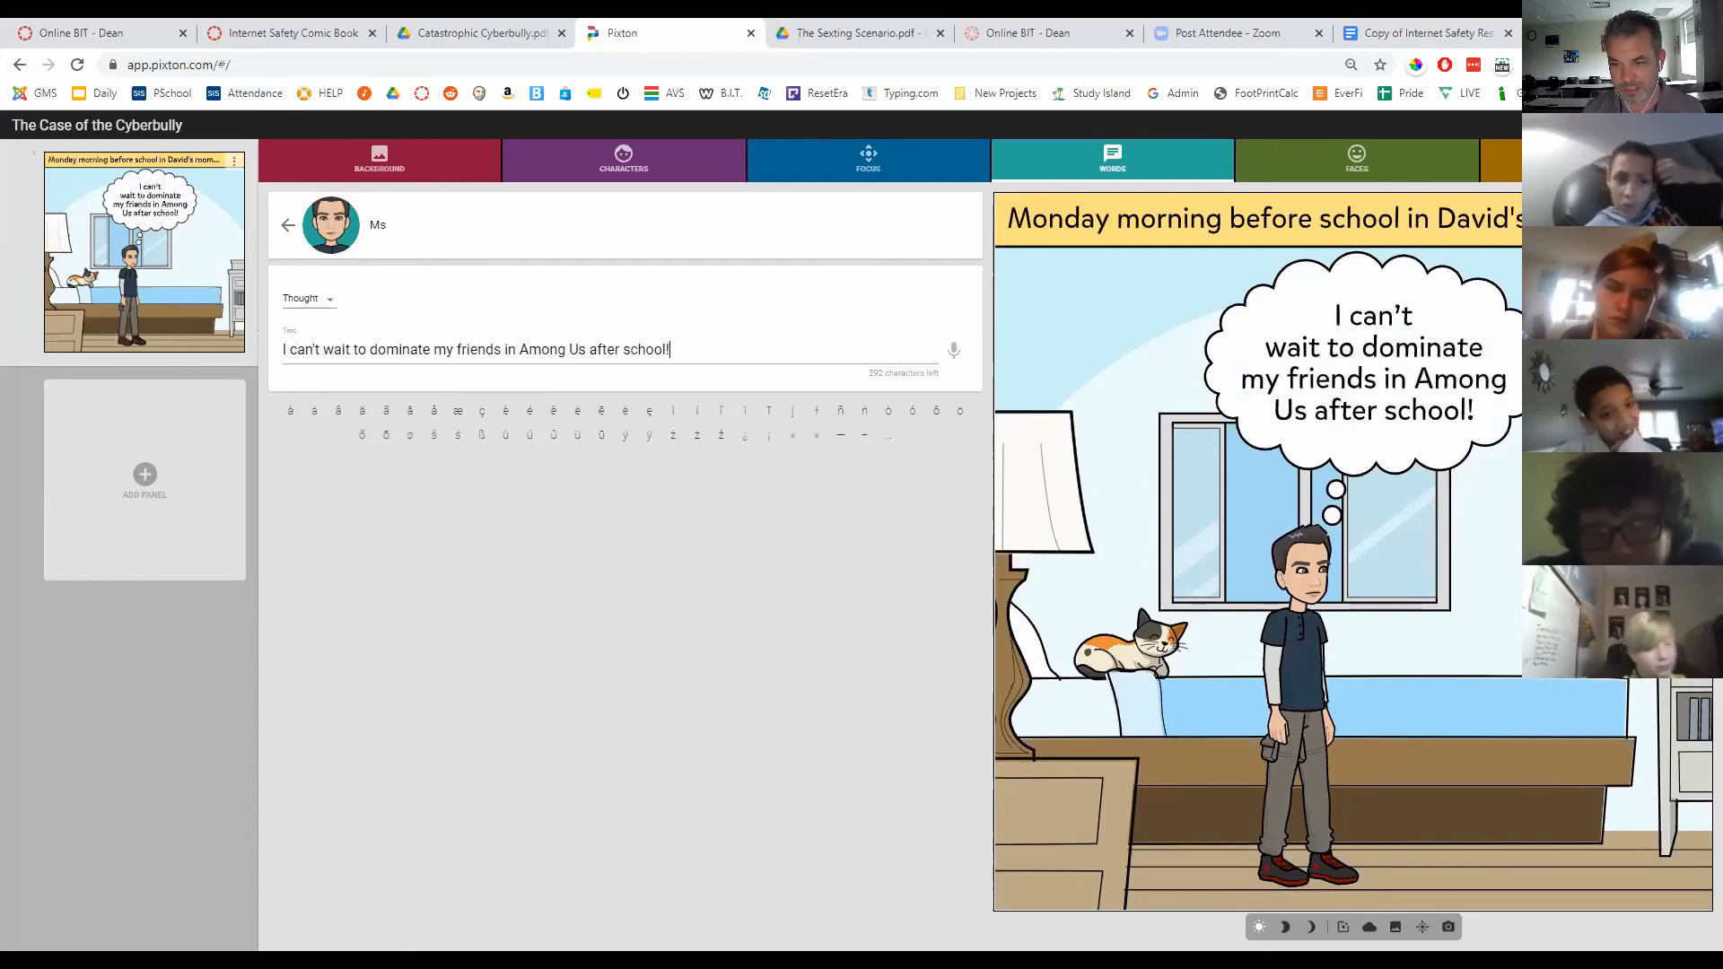
Step: Change the first panel character's facial expression to a happy, open-mouthed smile
{"action": "left_click", "coordinate": [1585, 163]}
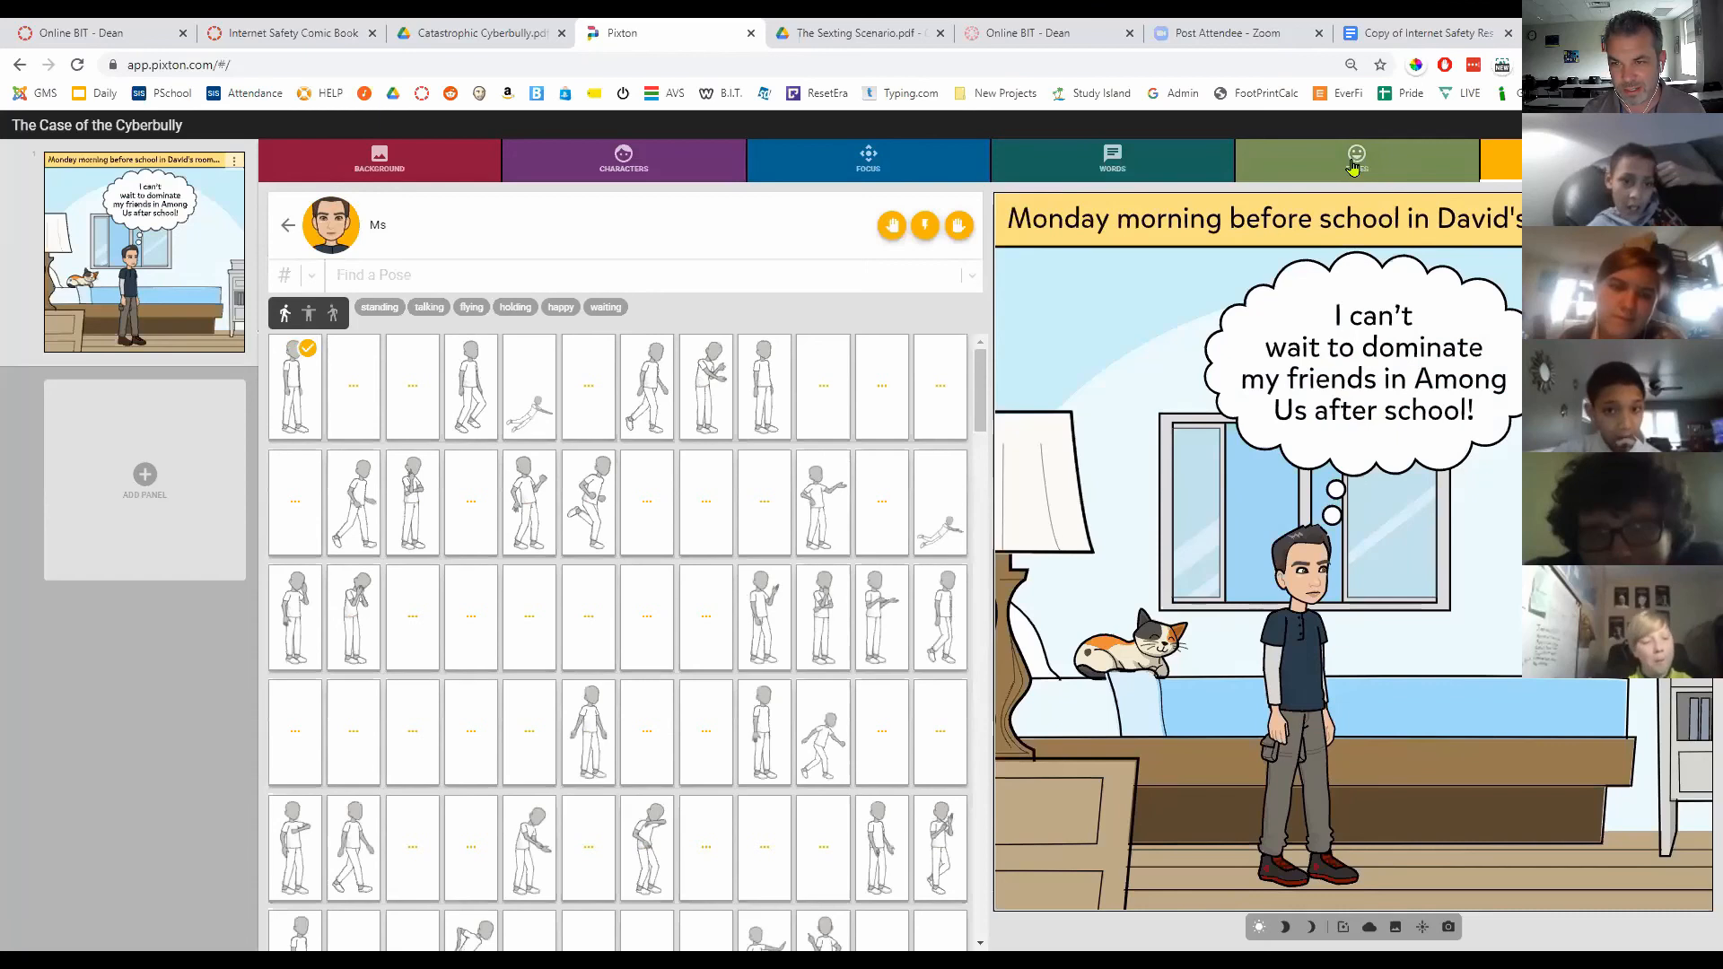
{"action": "left_click", "coordinate": [1354, 167]}
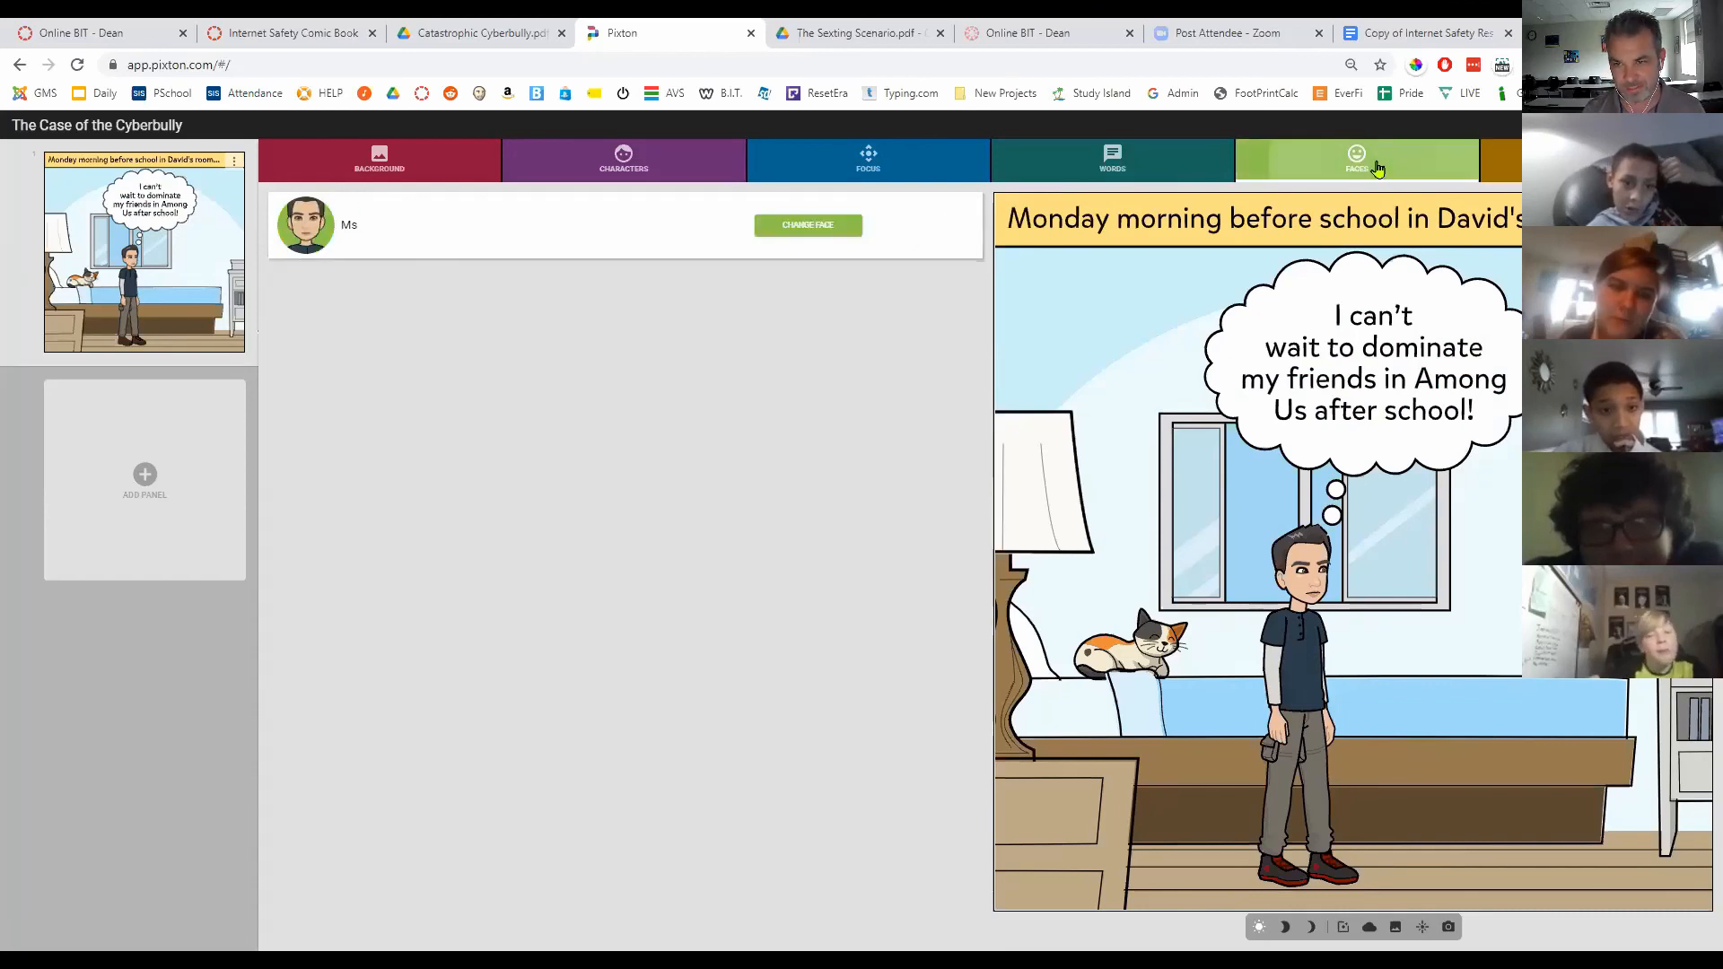
{"action": "left_click", "coordinate": [839, 231]}
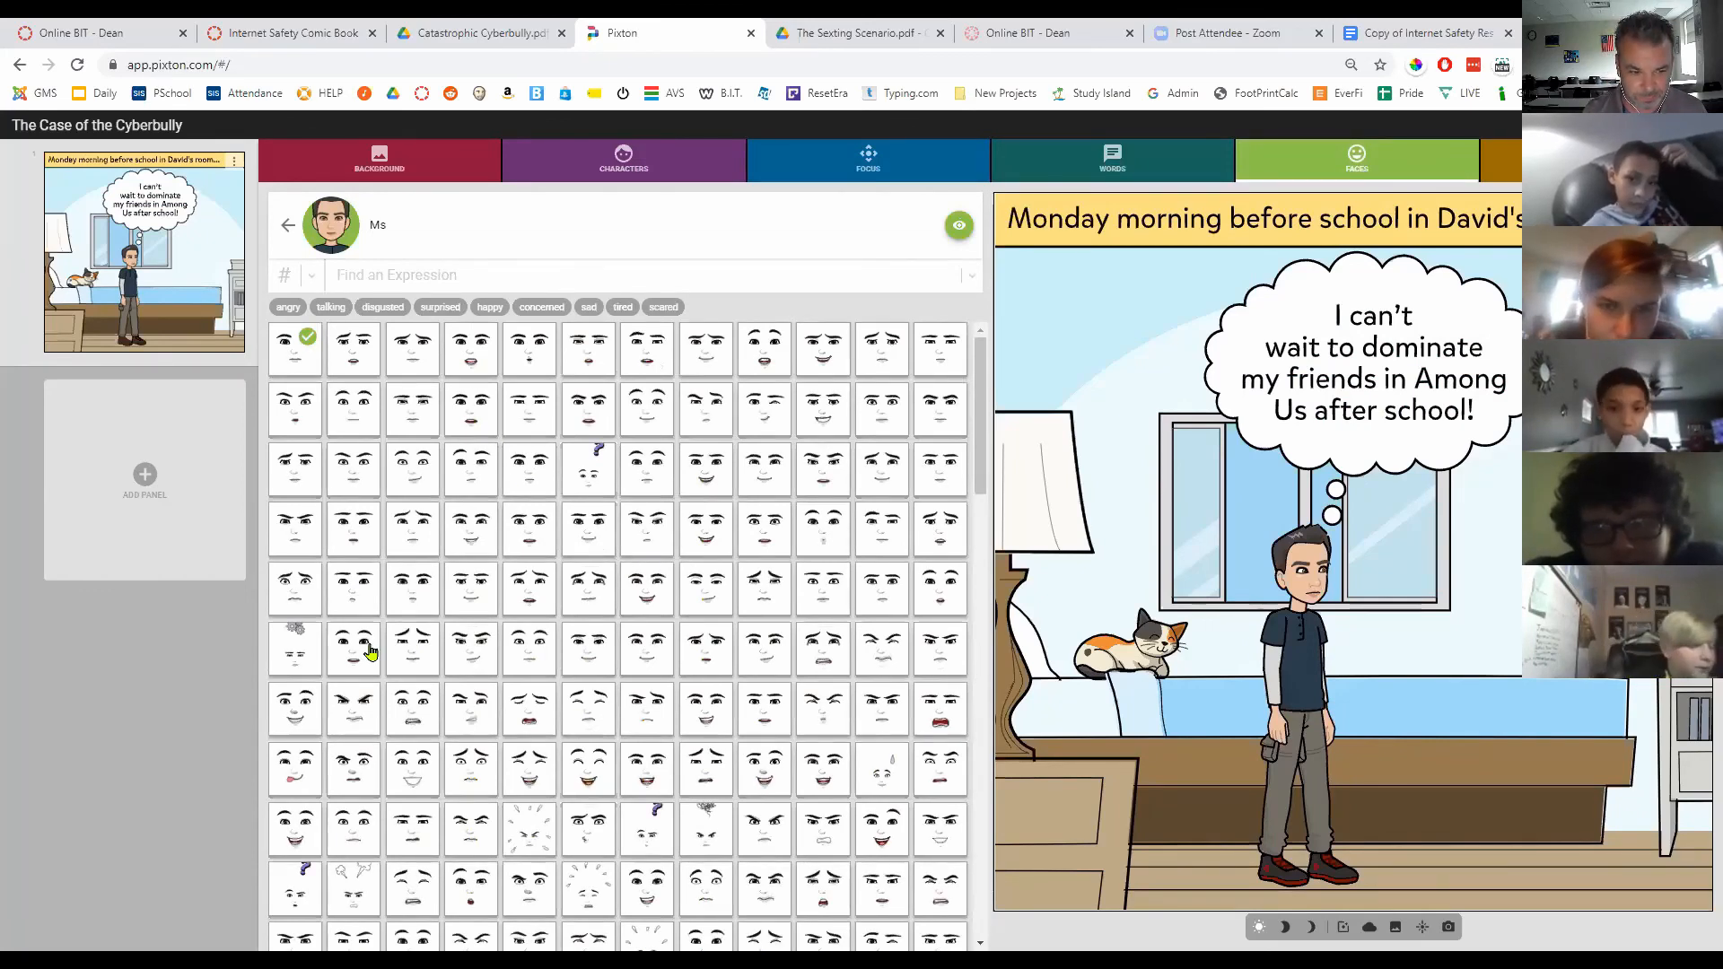
{"action": "left_click", "coordinate": [709, 541]}
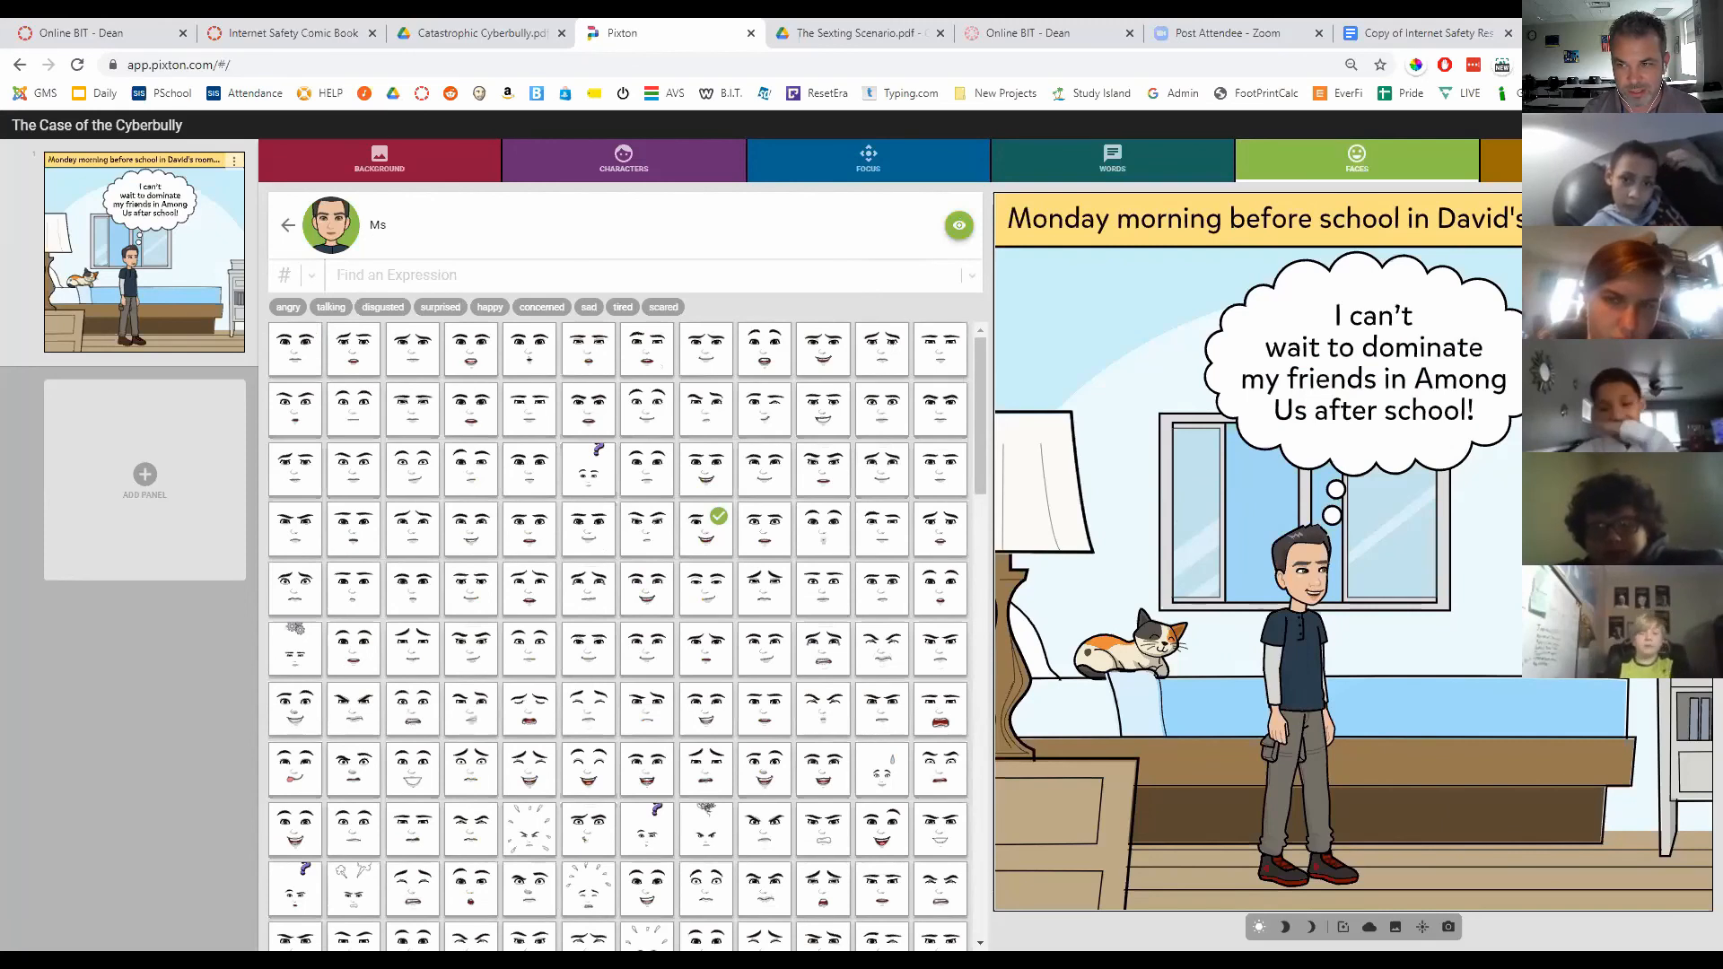
Step: Try waving and gesturing poses on the first panel's character, ending with a standing pose with one hand raised palm up
{"action": "left_click", "coordinate": [1500, 160]}
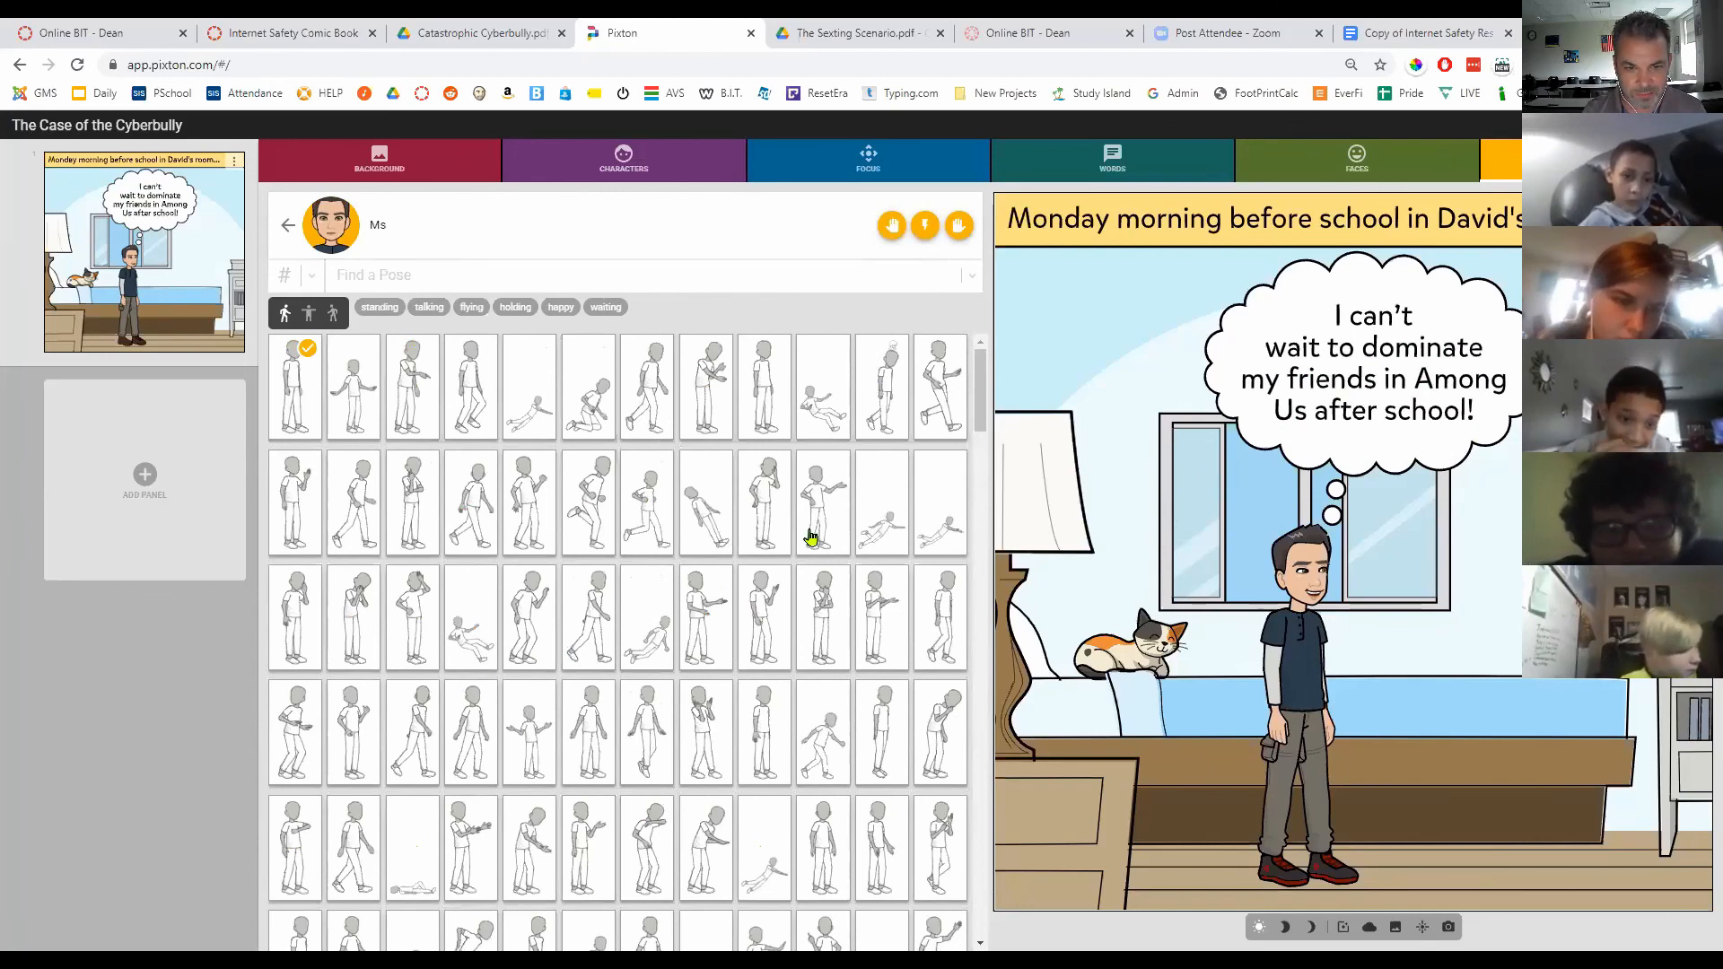
{"action": "left_click", "coordinate": [295, 523]}
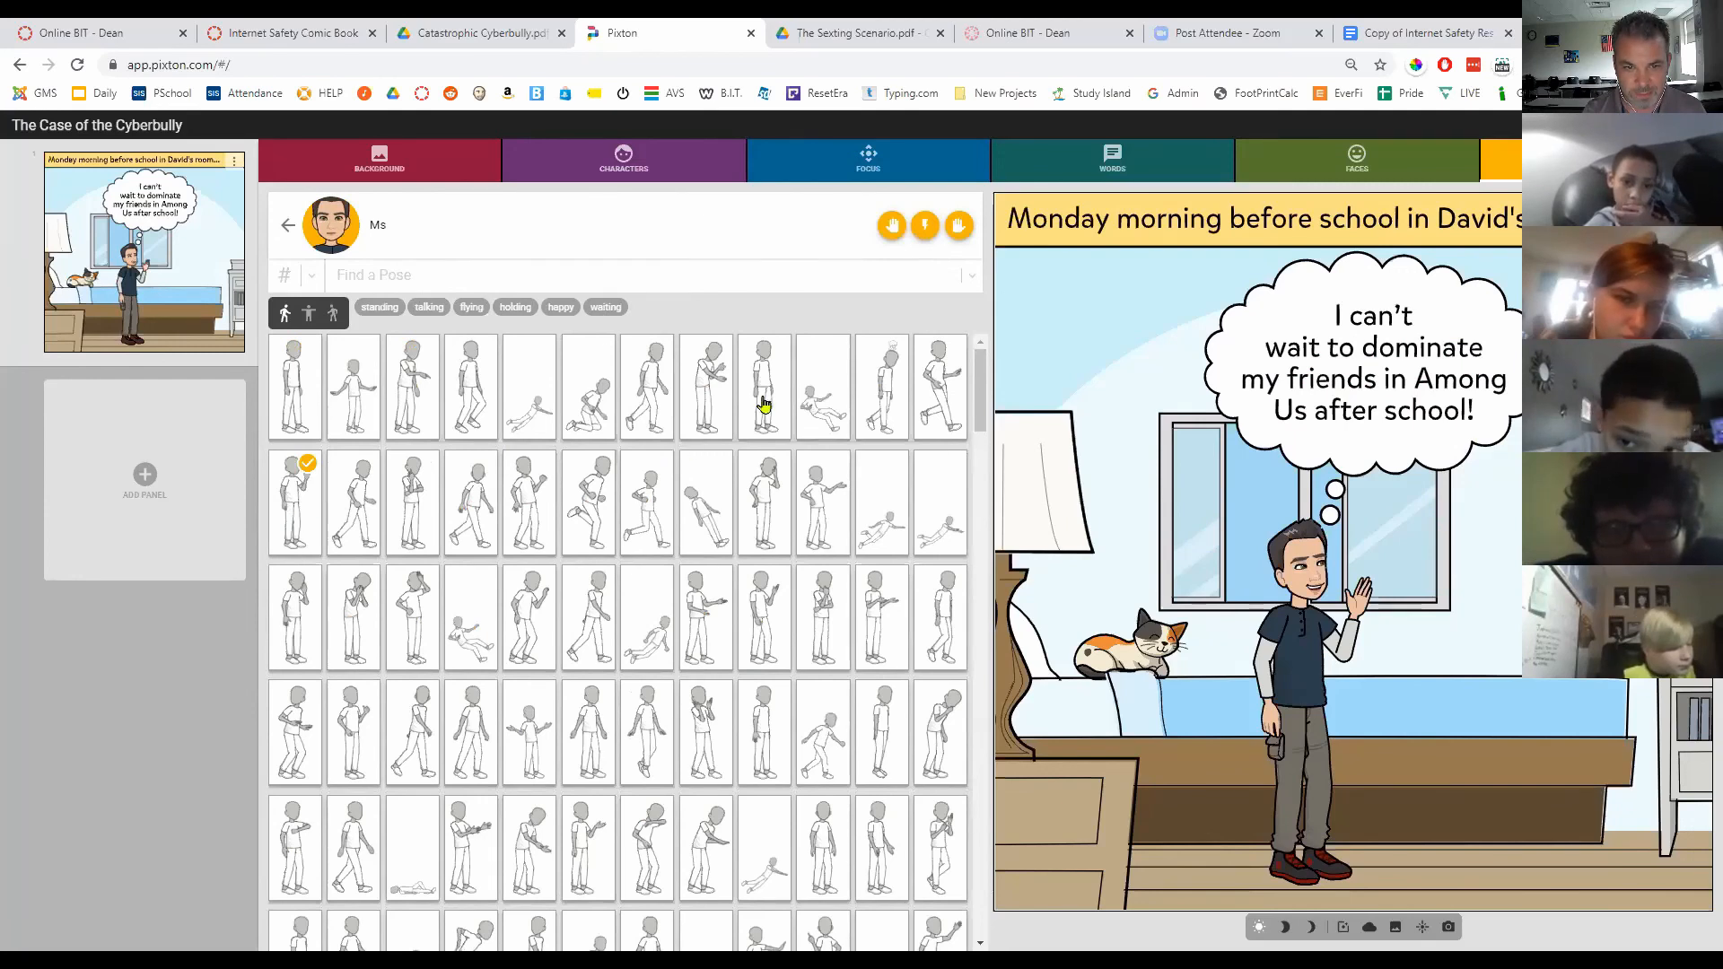
{"action": "left_click", "coordinate": [718, 401]}
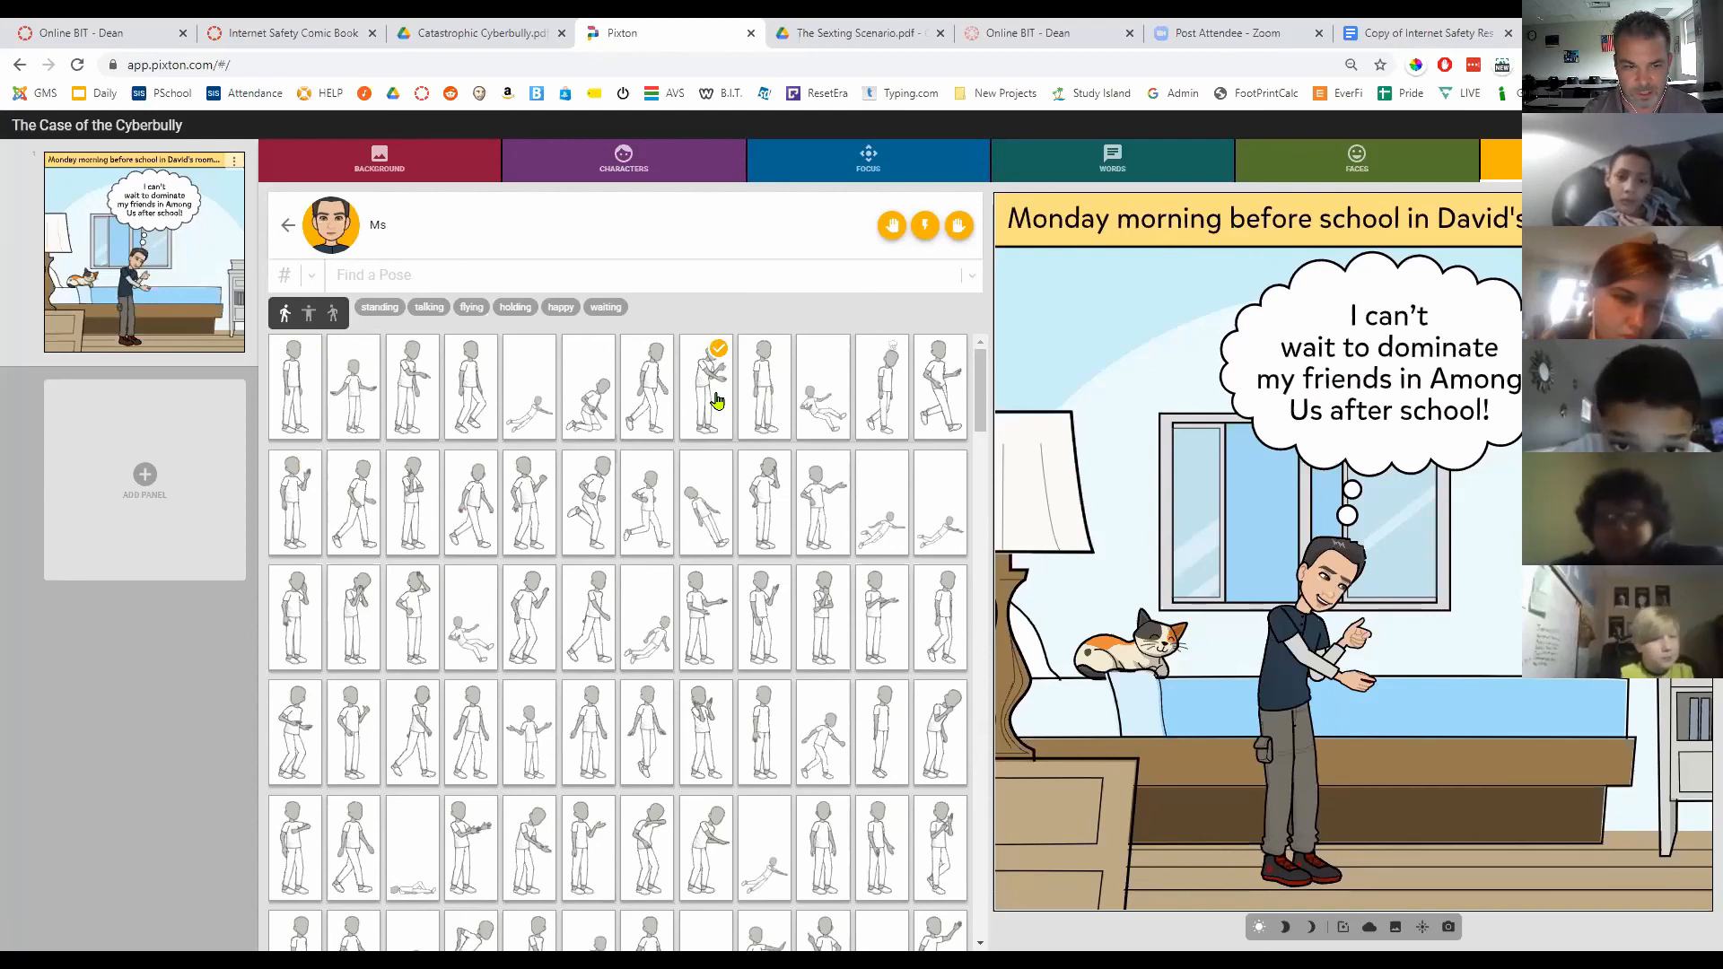
{"action": "left_click", "coordinate": [772, 613]}
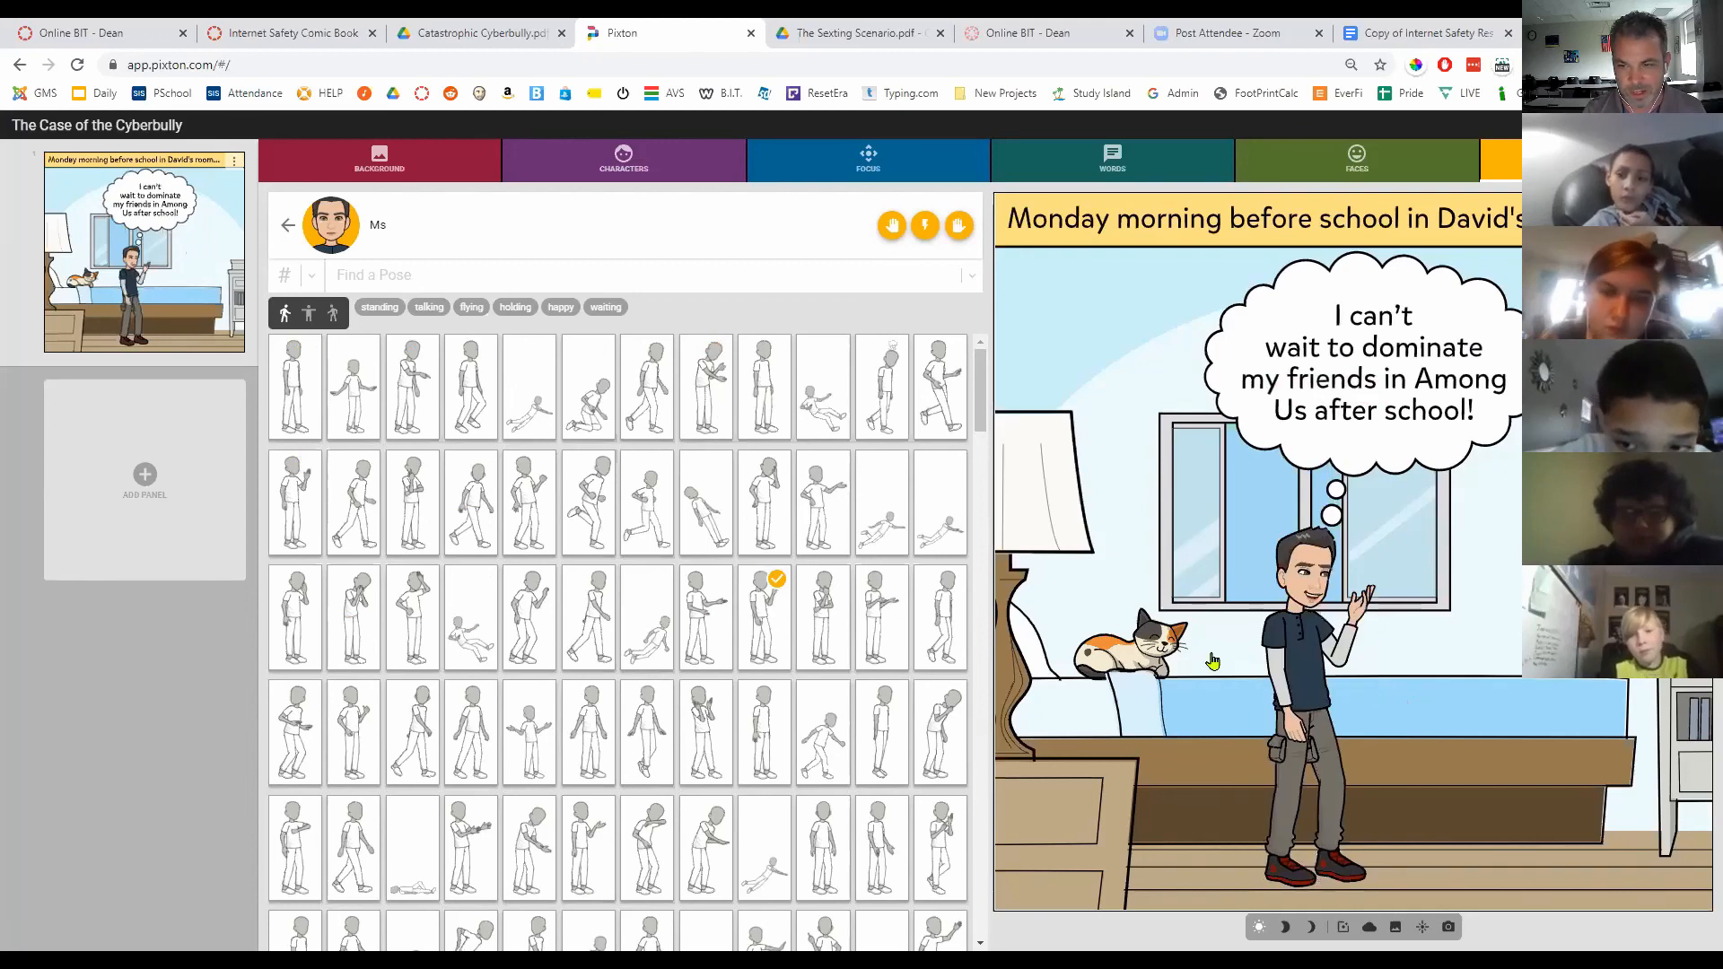
Step: Put a smartphone in the character's raised hand and pose him standing with both forearms extended in front
{"action": "left_click", "coordinate": [892, 225]}
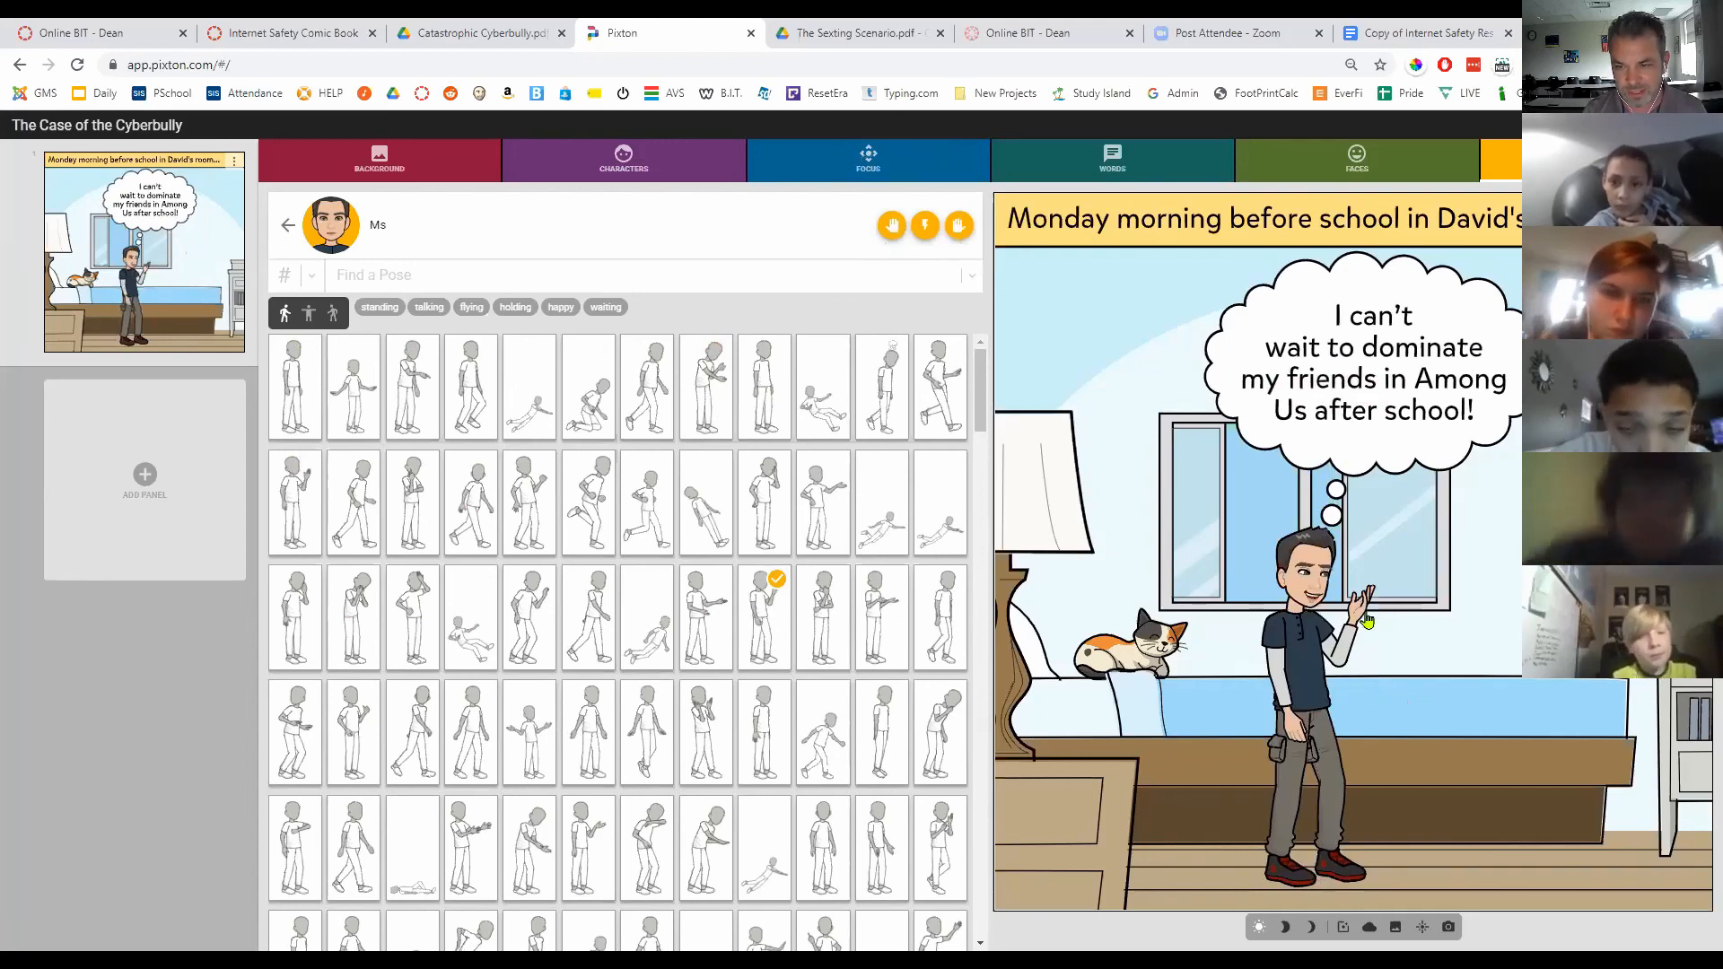
{"action": "left_click", "coordinate": [891, 226]}
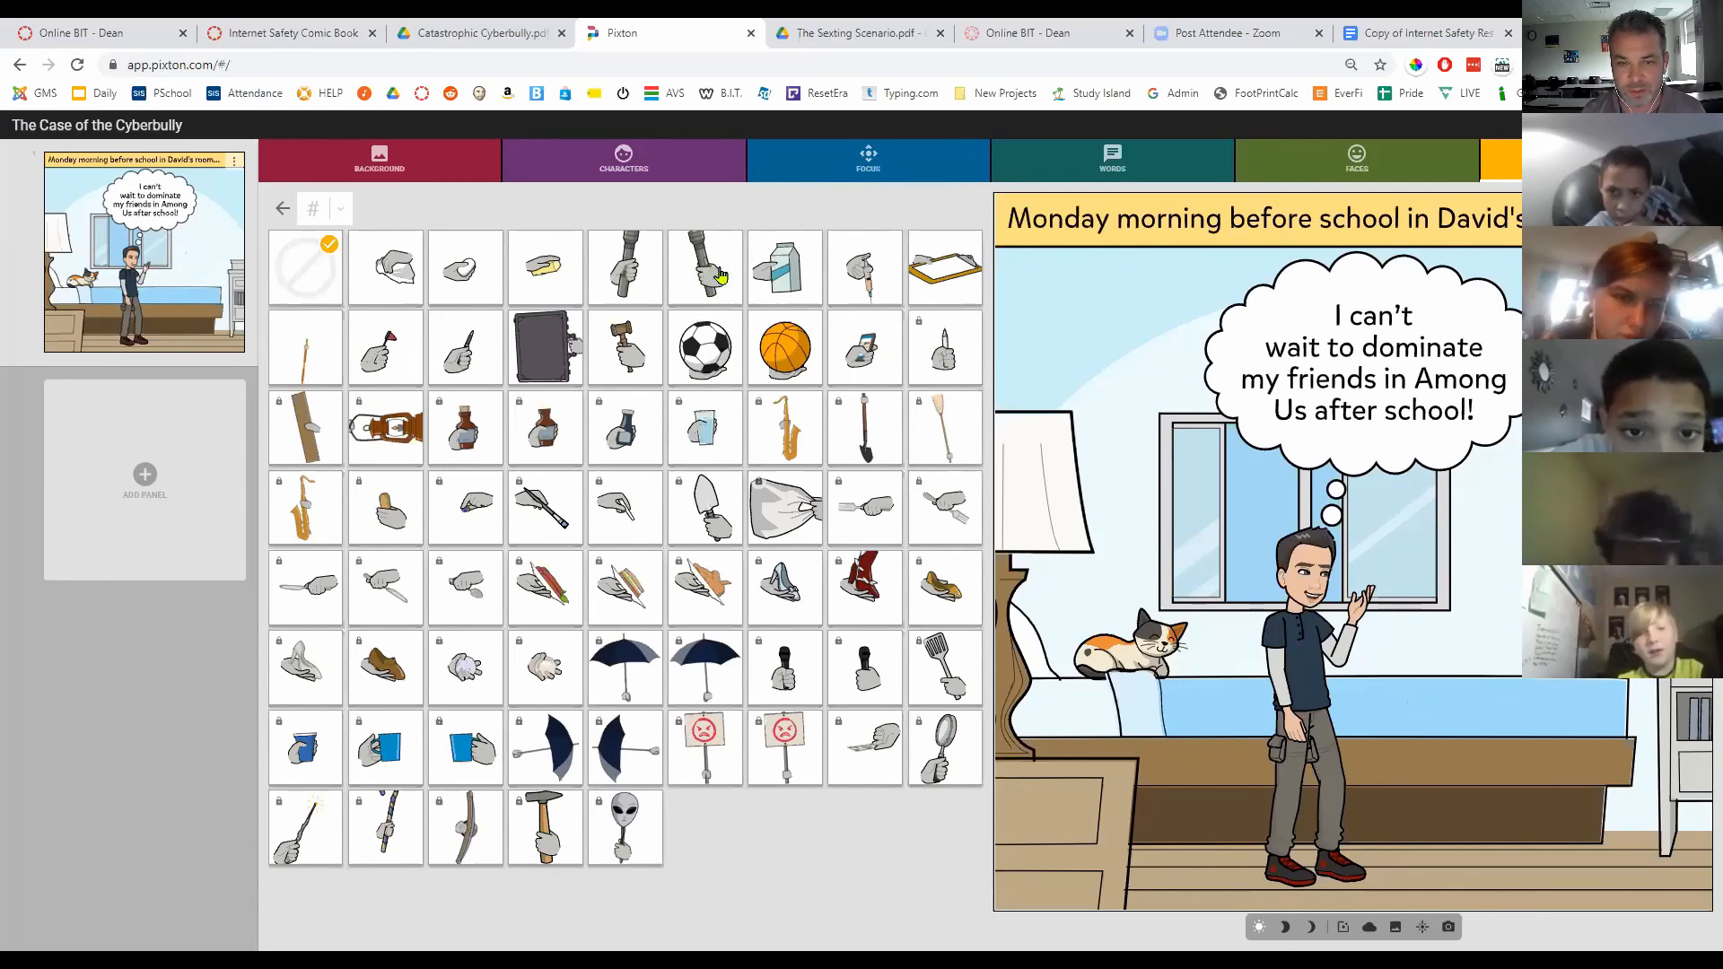
{"action": "left_click", "coordinate": [859, 350]}
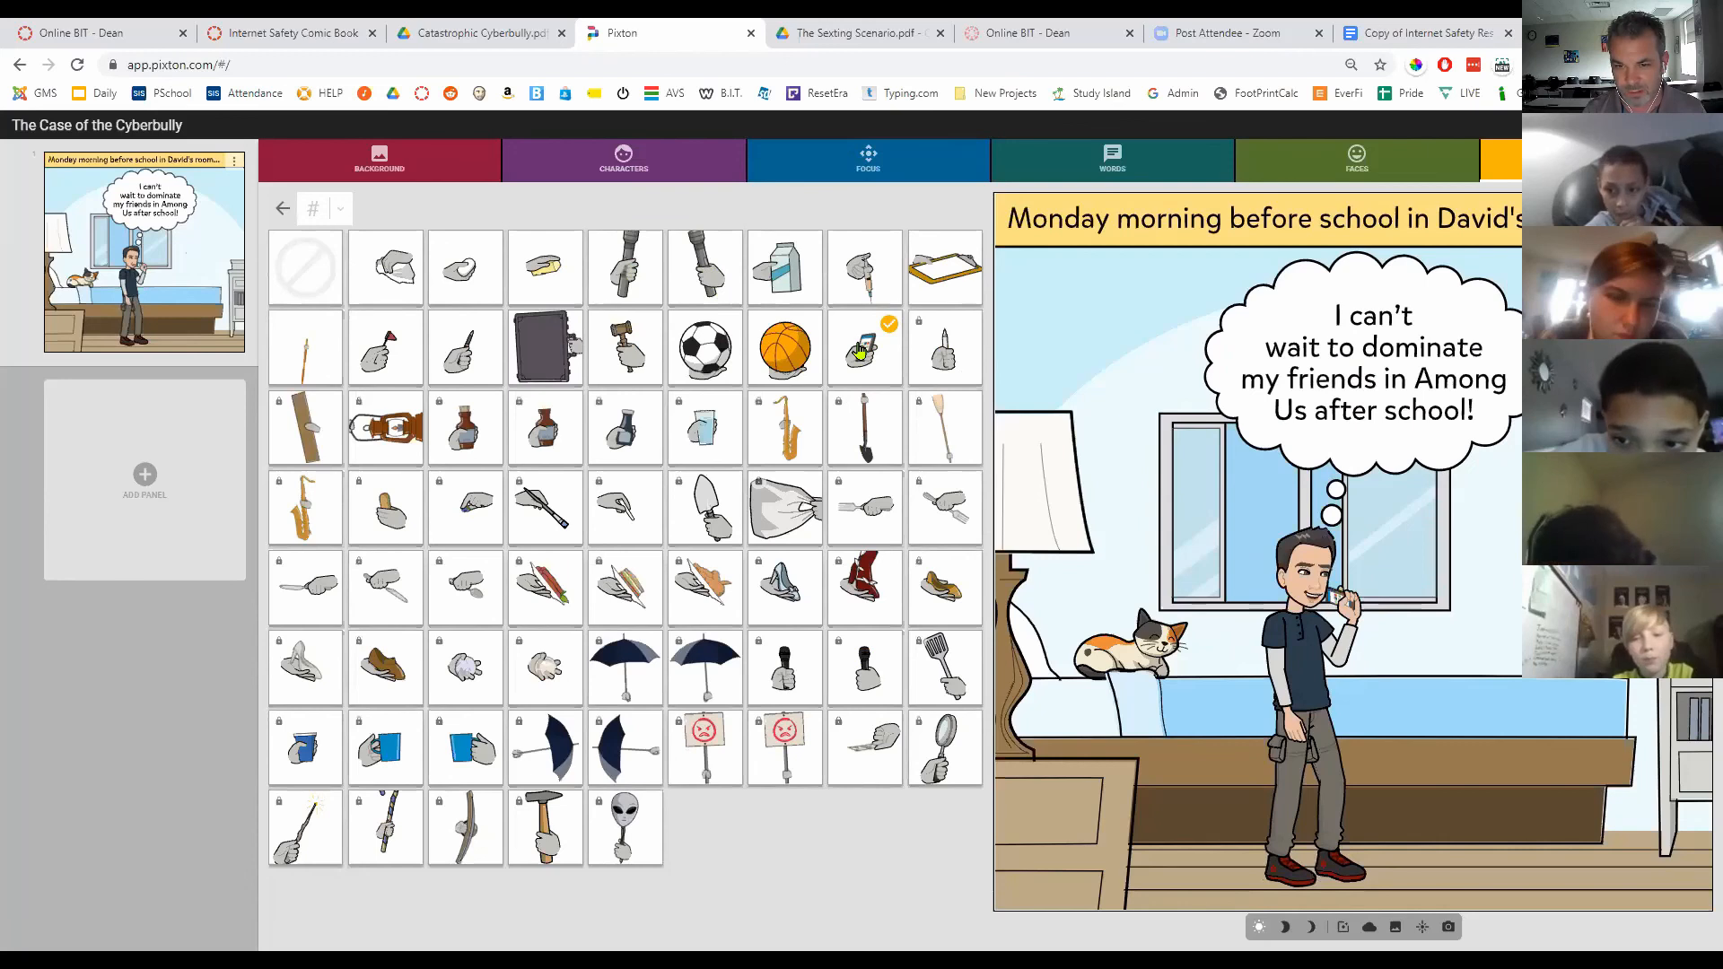
{"action": "left_click", "coordinate": [1590, 164]}
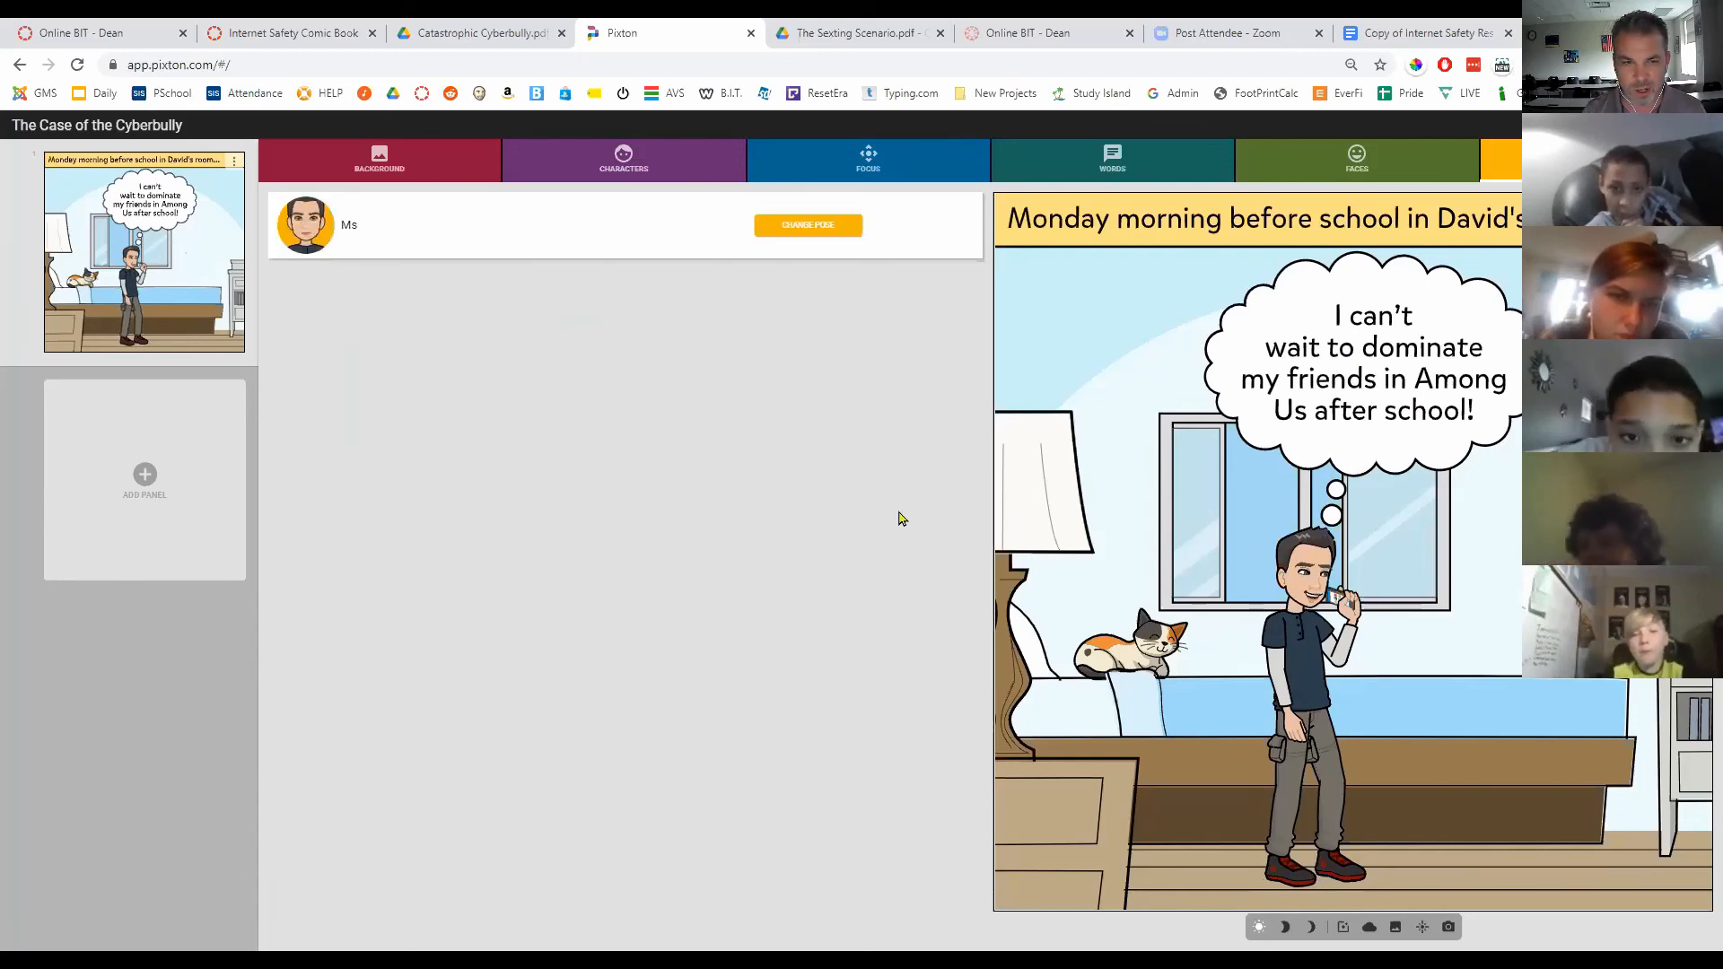
{"action": "left_click", "coordinate": [799, 225]}
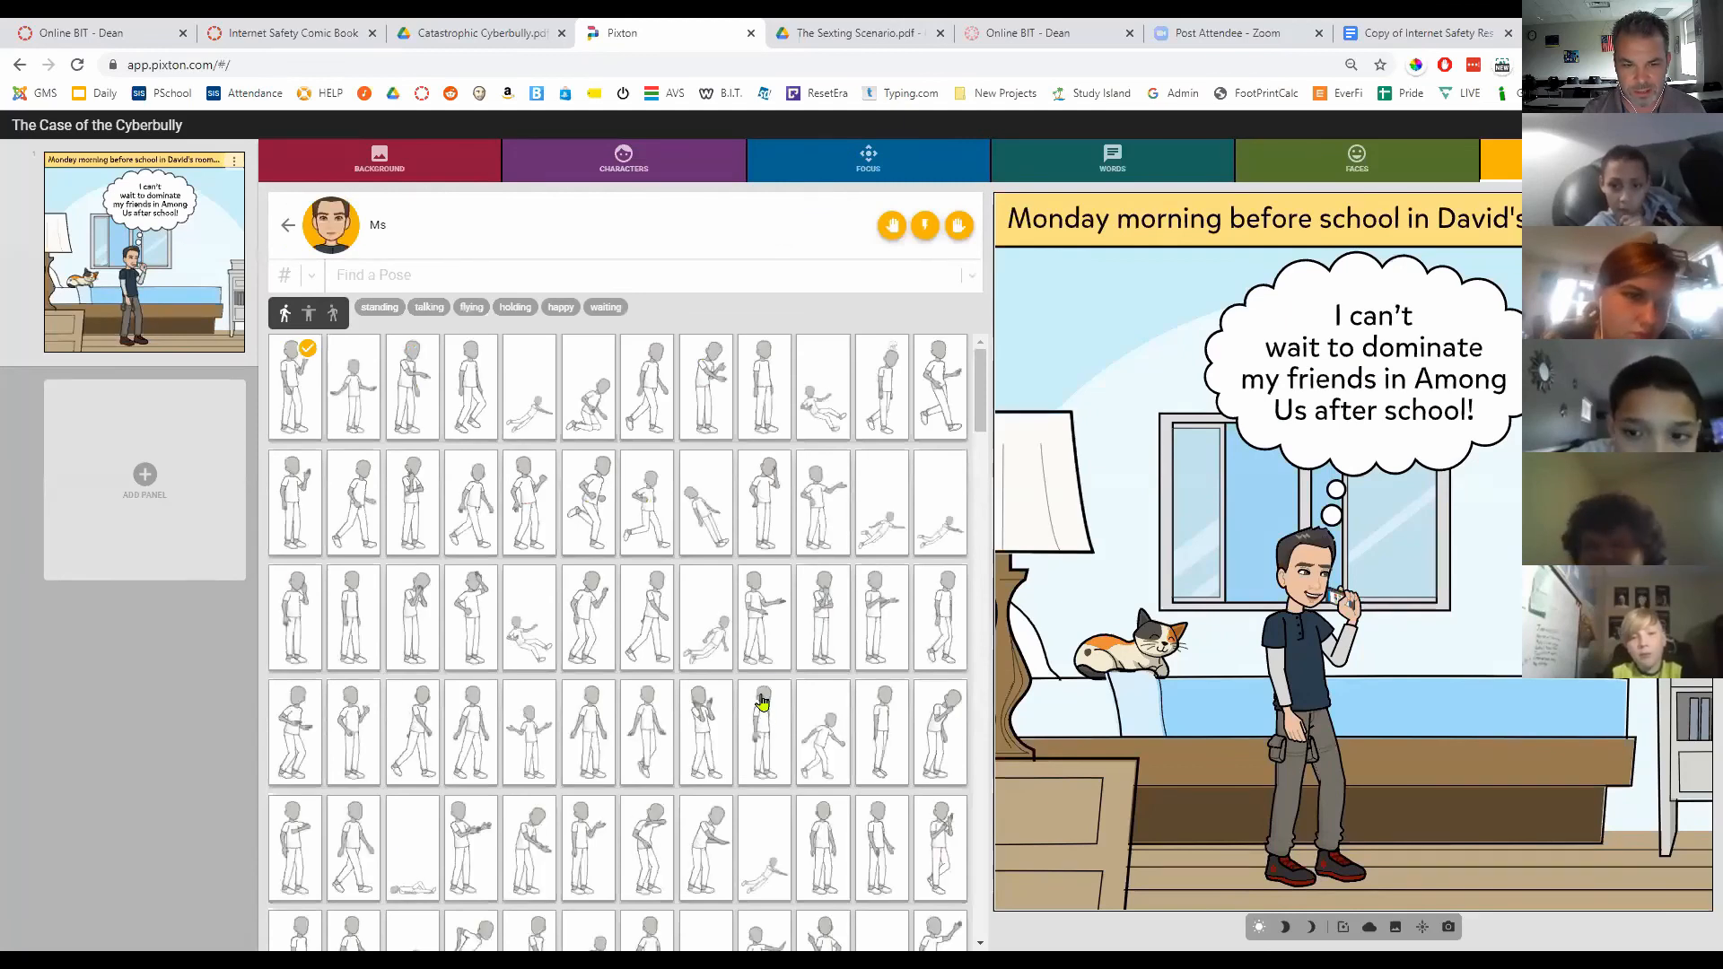
{"action": "left_click", "coordinate": [770, 632]}
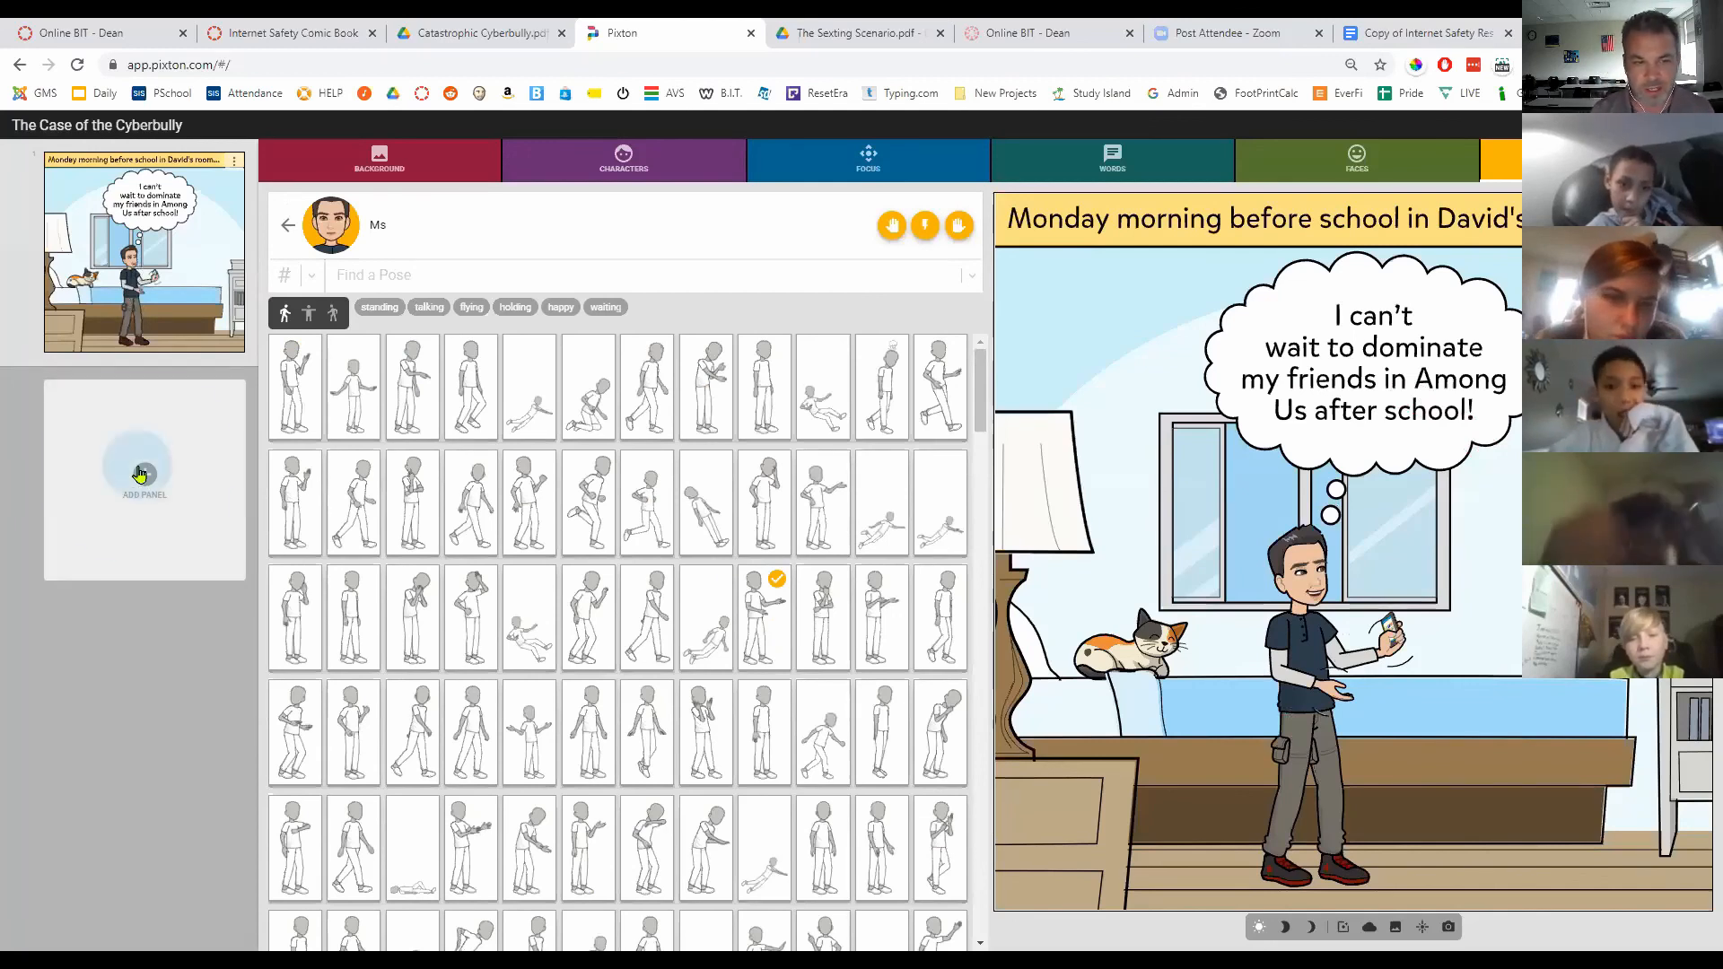
Step: Add a second panel in the same bedroom and focus it on the character from the waist up, left of the window
{"action": "left_click", "coordinate": [142, 474]}
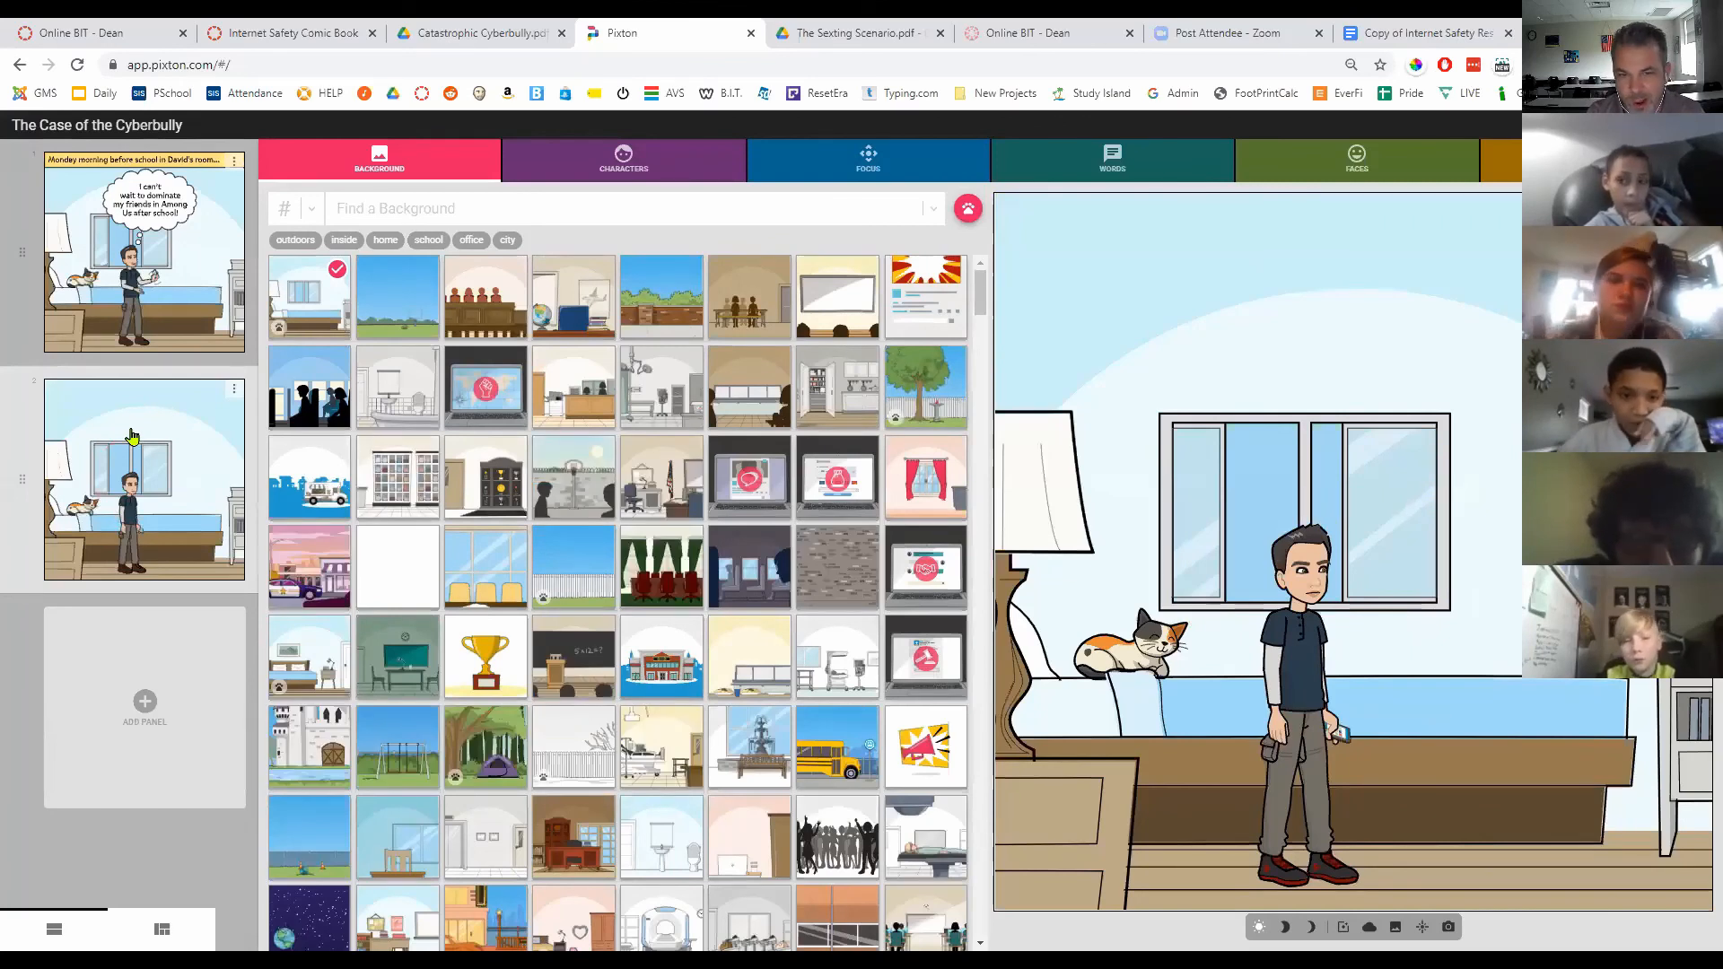
{"action": "left_click", "coordinate": [854, 156]}
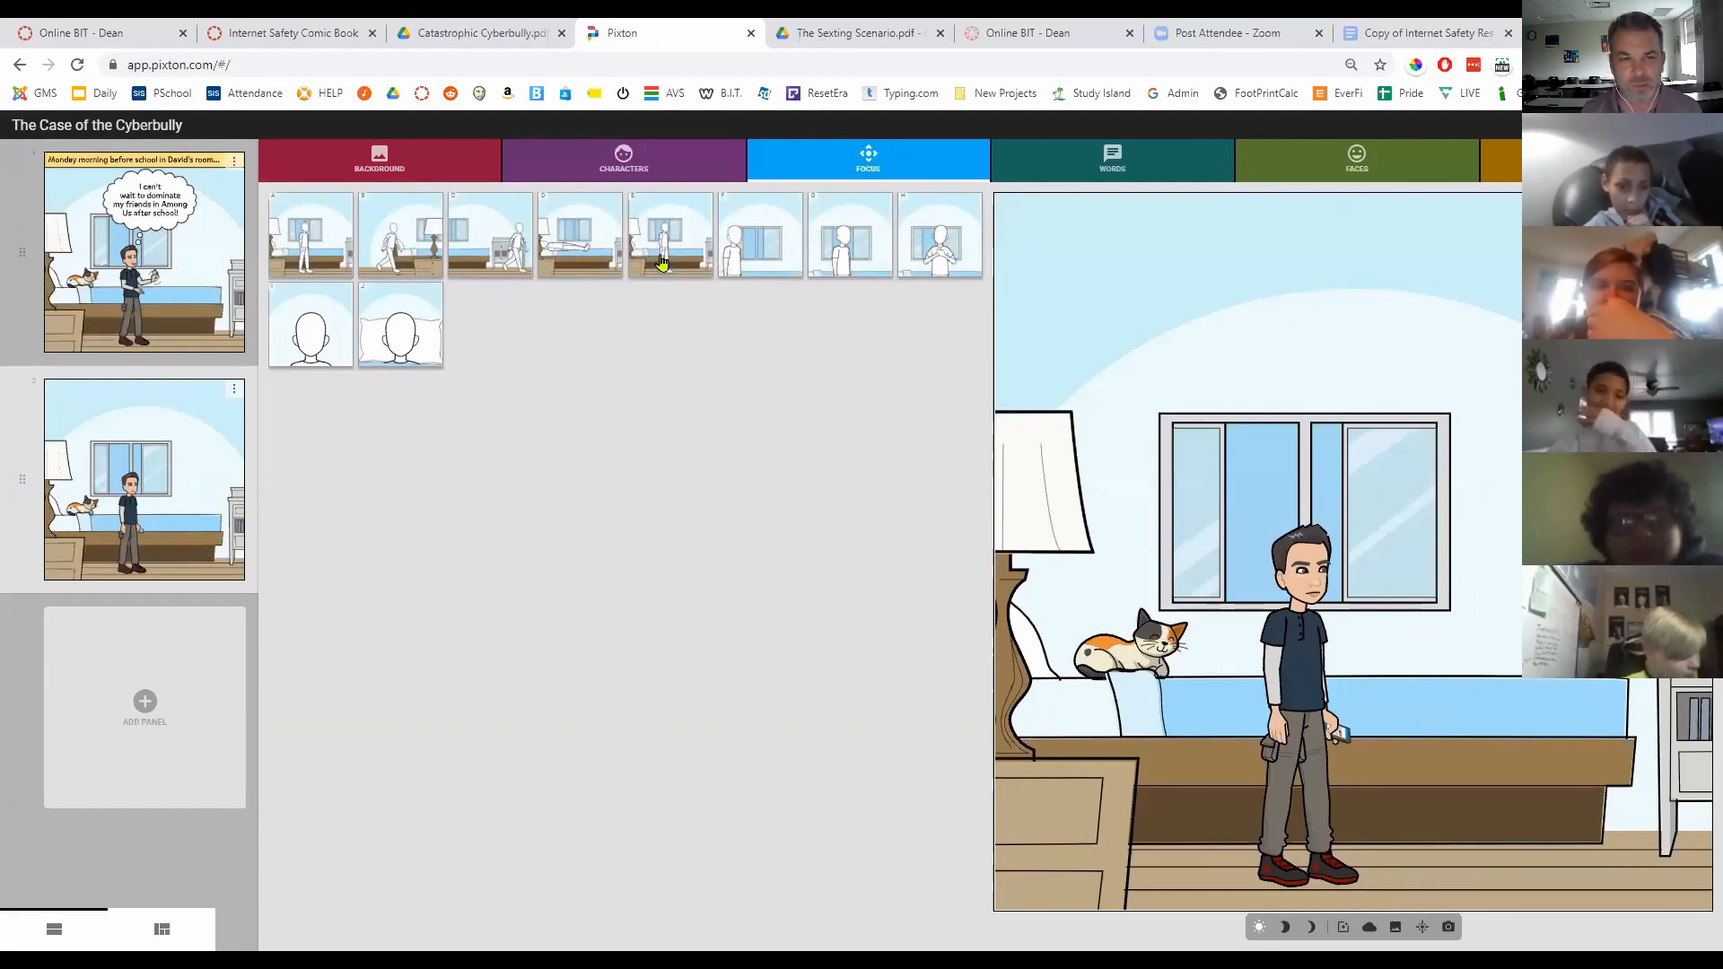
{"action": "left_click", "coordinate": [739, 269]}
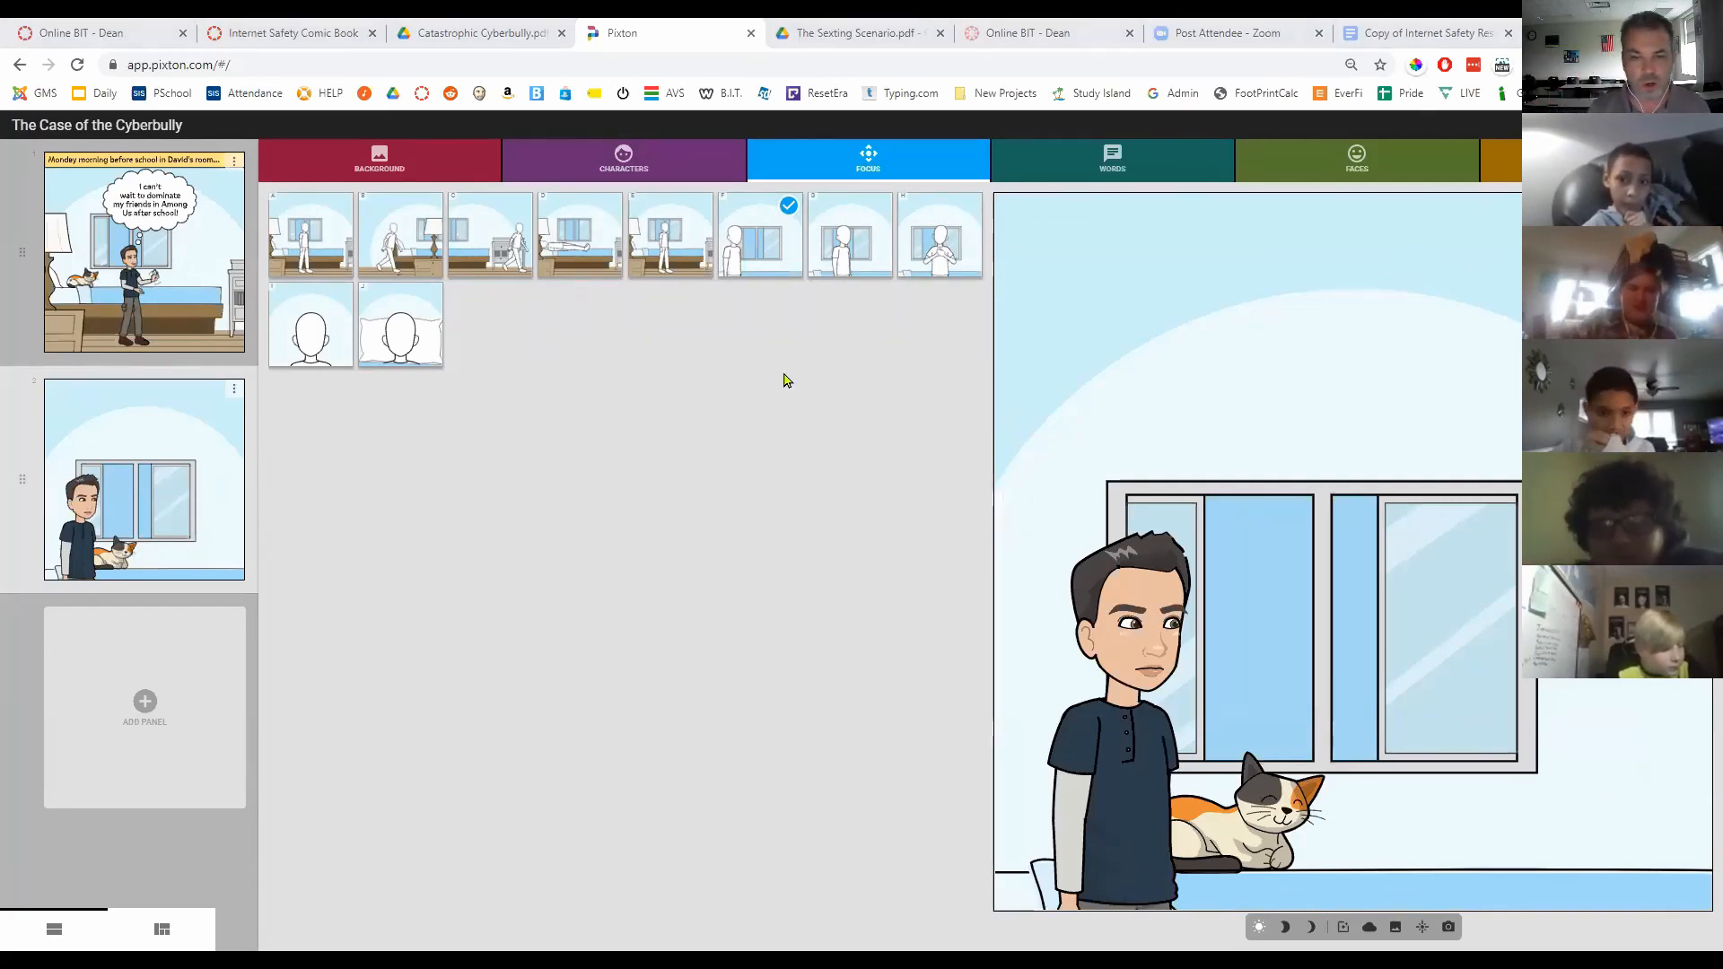
Step: Give the character in the second panel a sad, worried expression with a slight frown
{"action": "left_click", "coordinate": [1149, 630]}
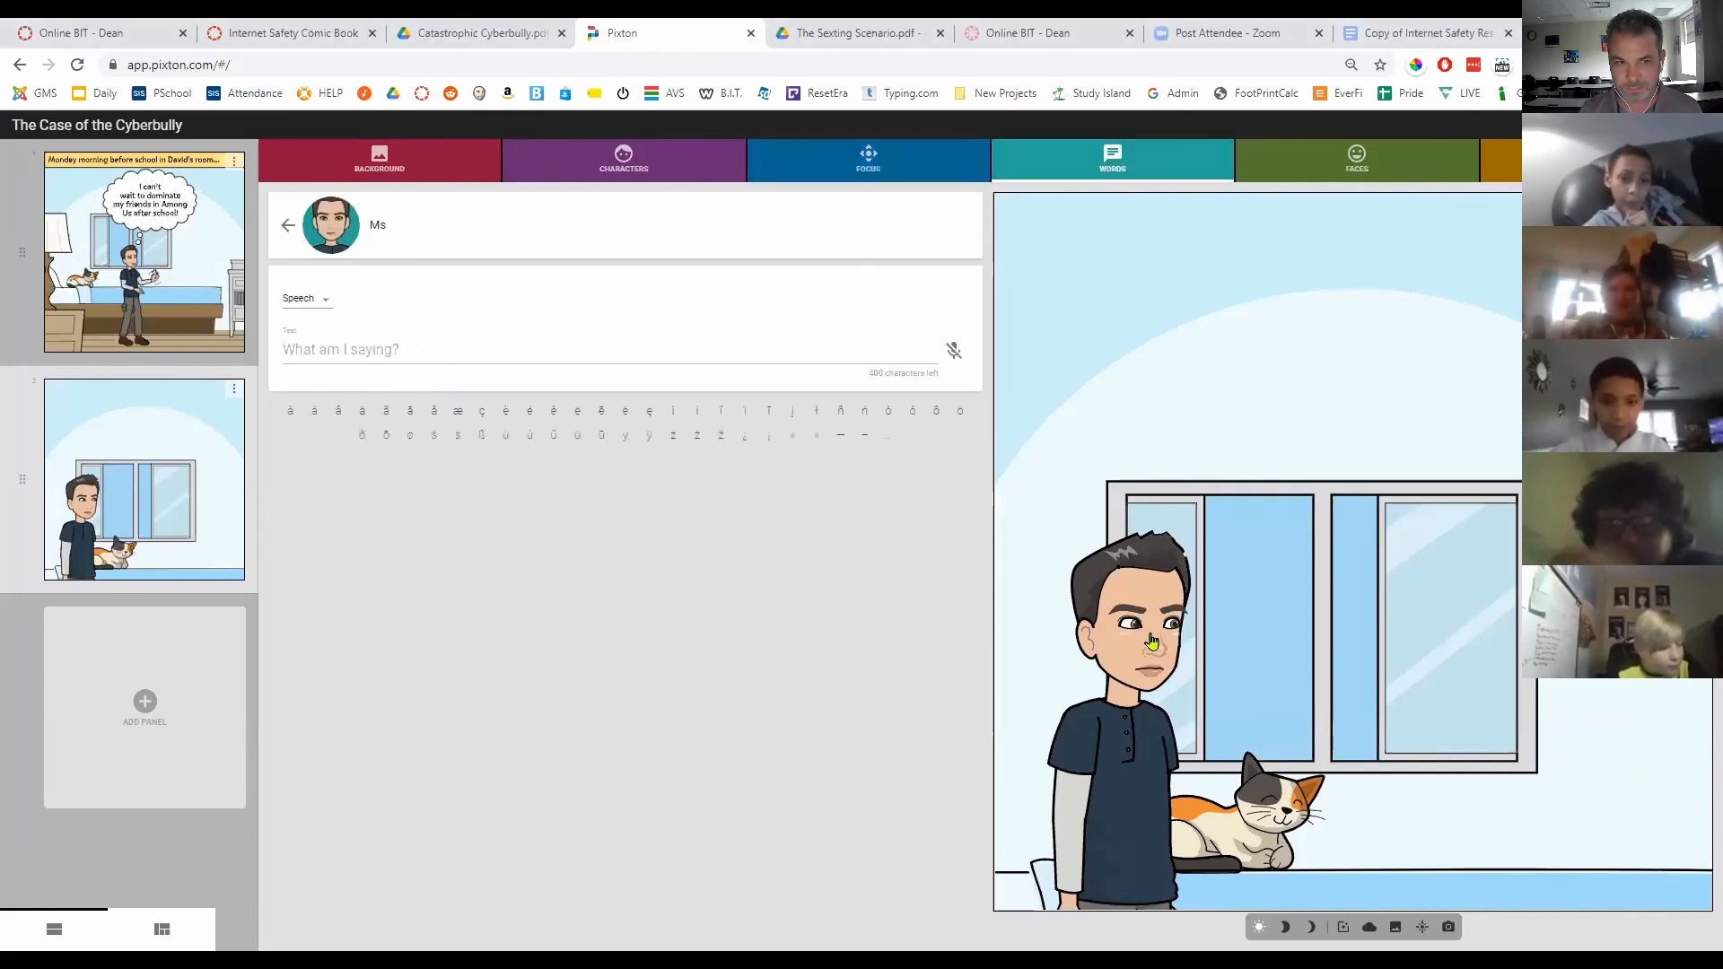
{"action": "left_click", "coordinate": [1373, 175]}
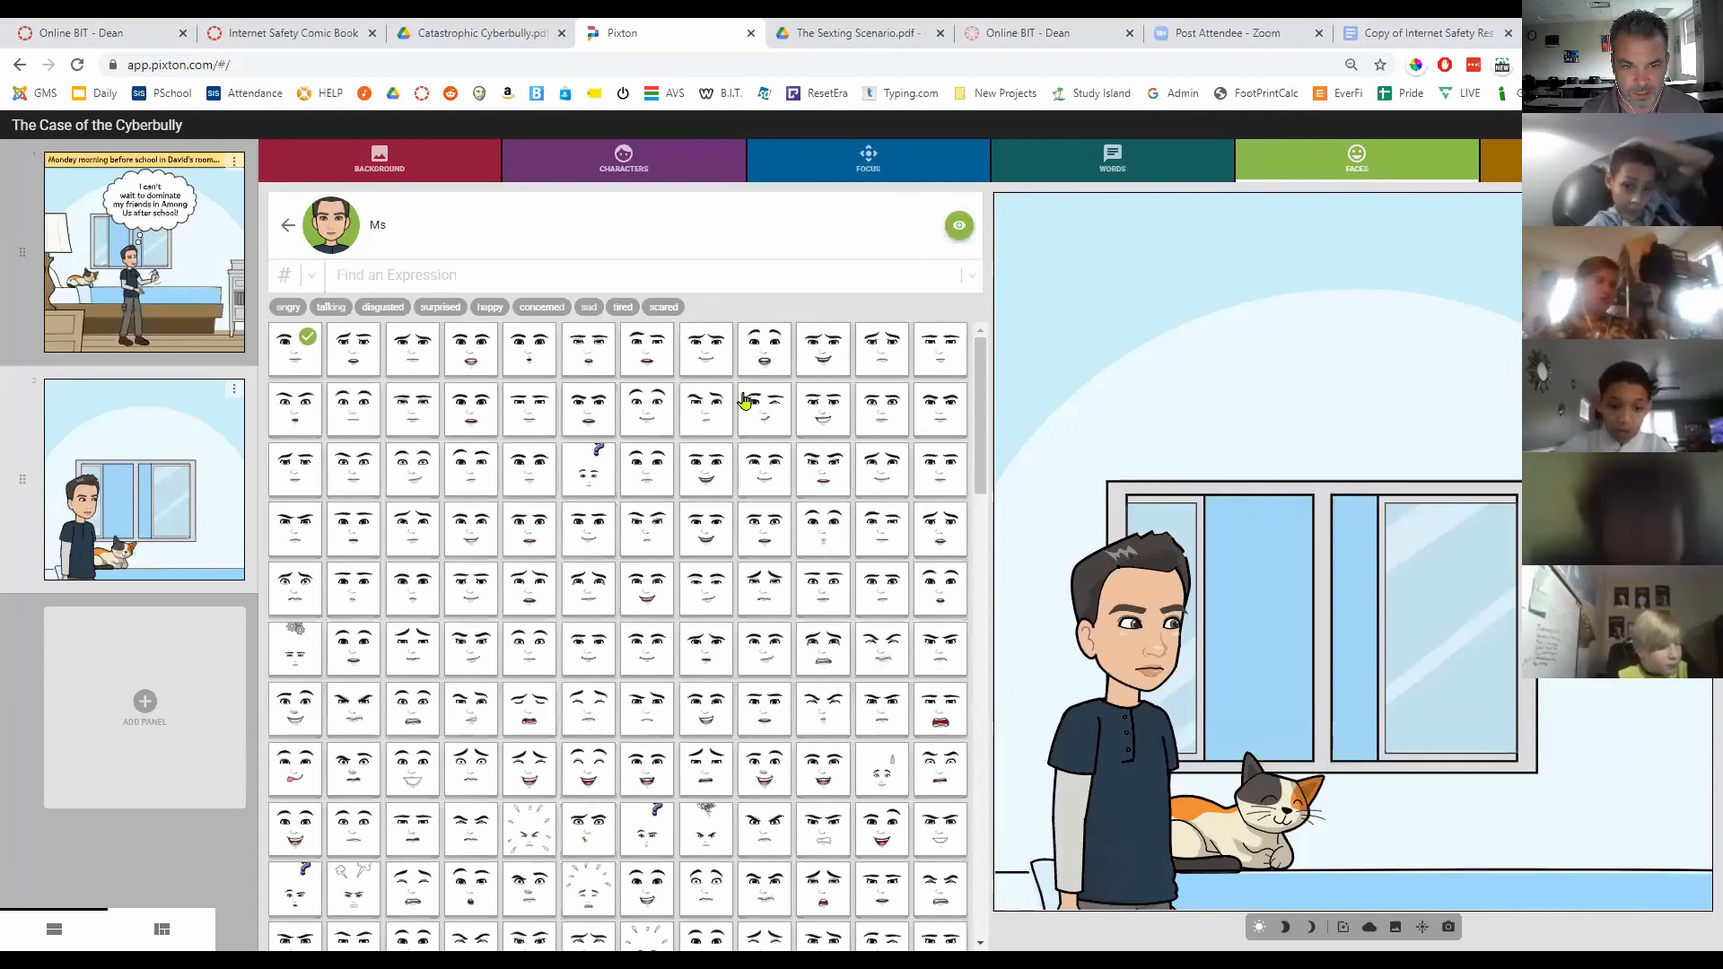
{"action": "left_click", "coordinate": [869, 370]}
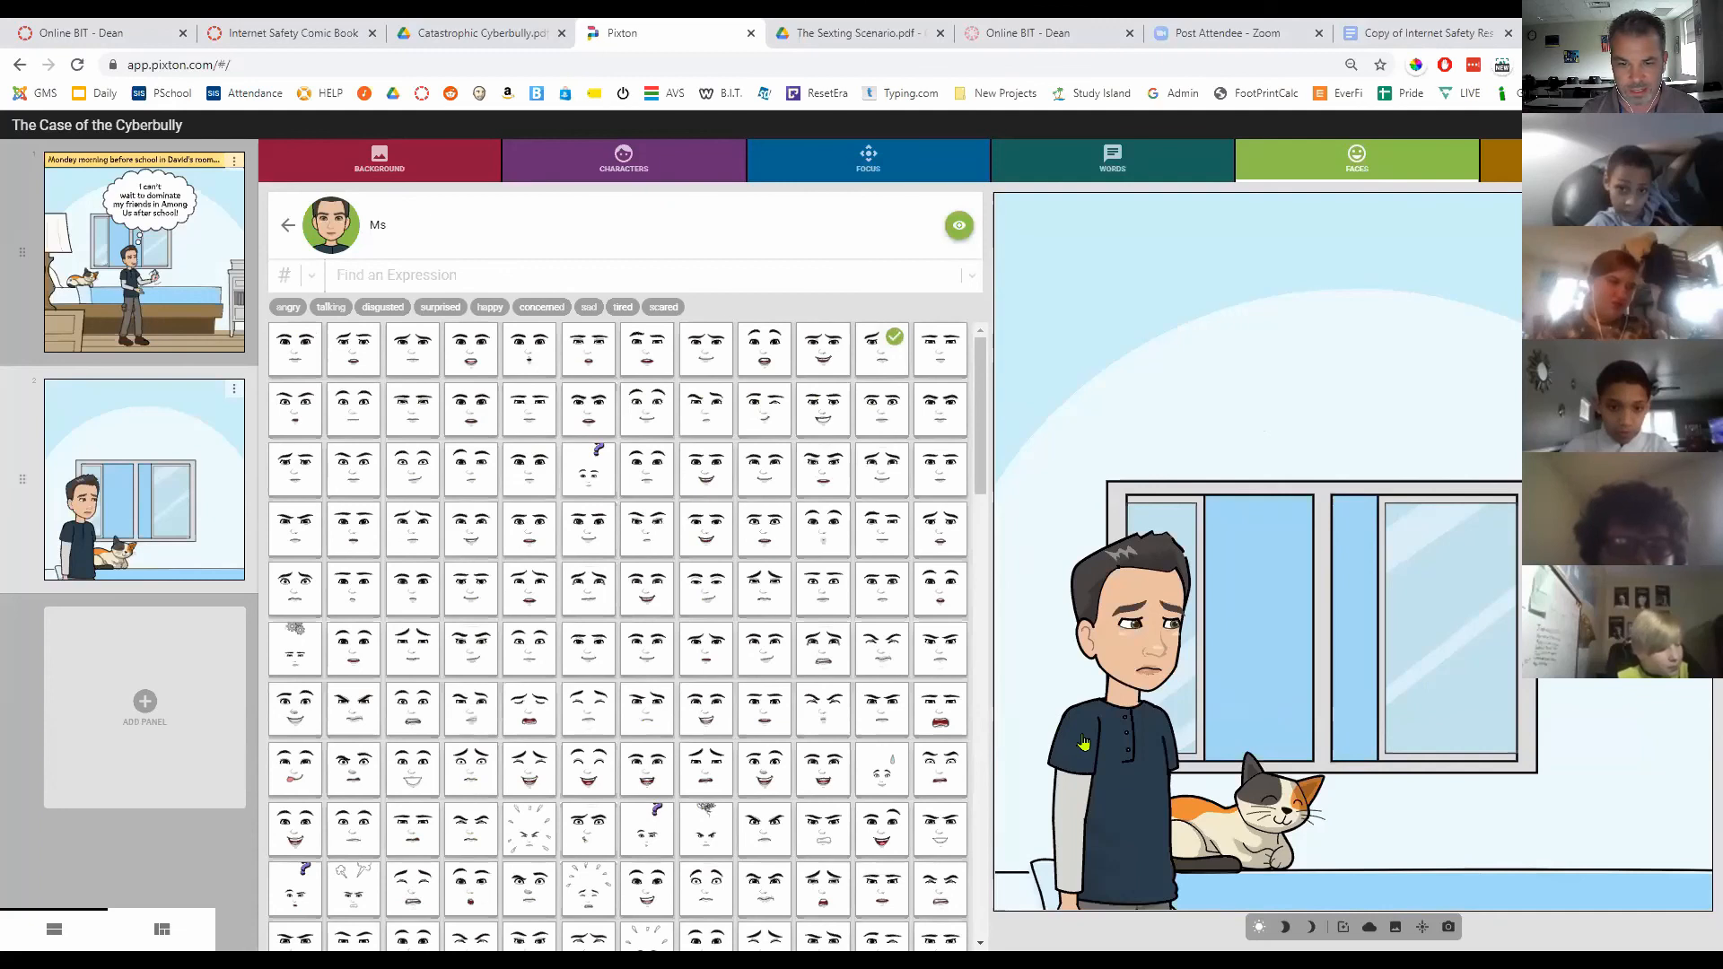
Step: Give the second panel's character a thought bubble reading "I better hurry before I miss the bus!"
{"action": "left_click", "coordinate": [1118, 159]}
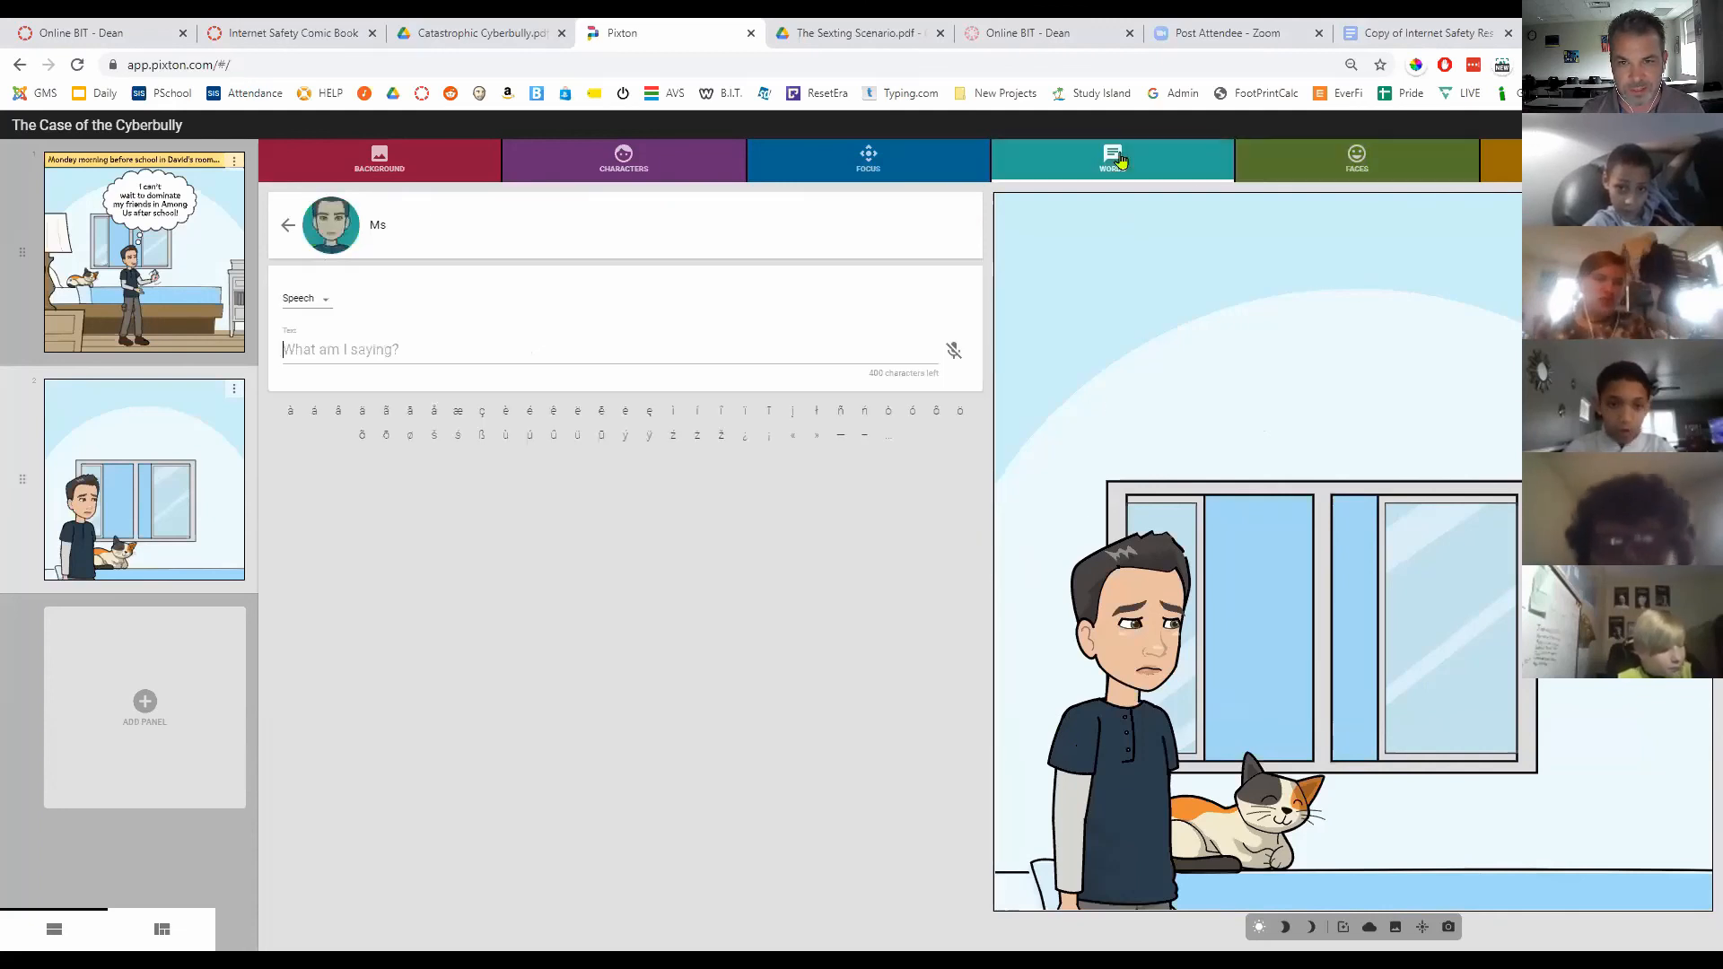
{"action": "type", "text": "I better hurry to"}
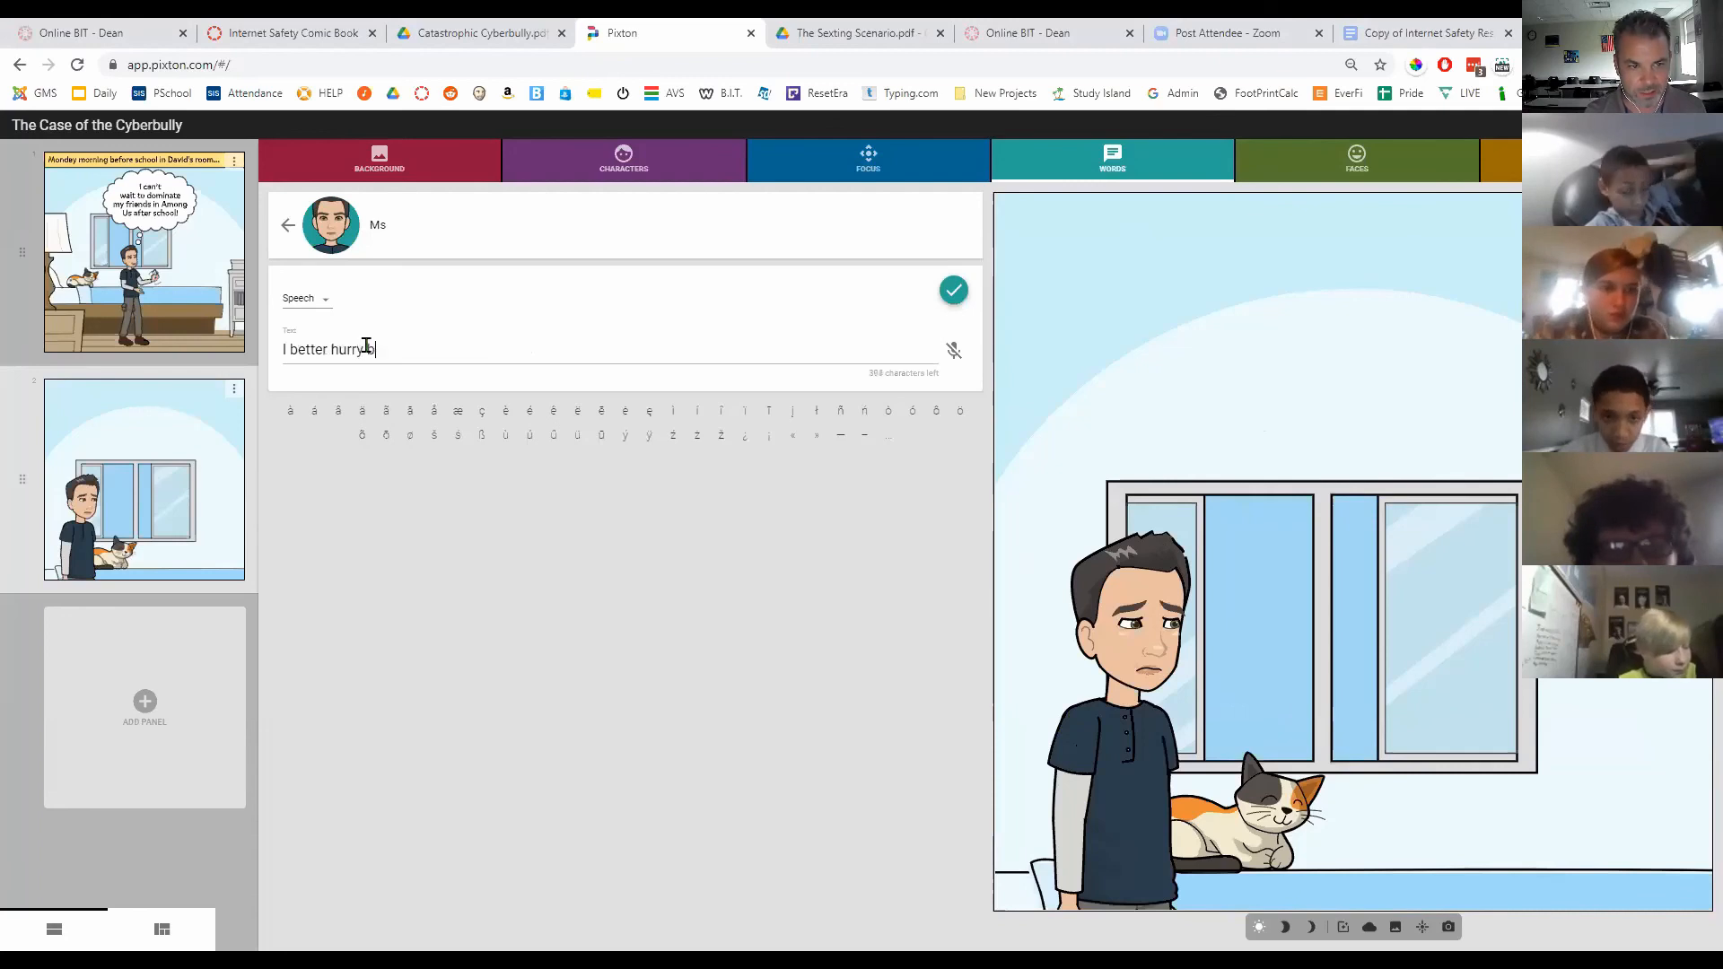
{"action": "type", "text": "the bus!"}
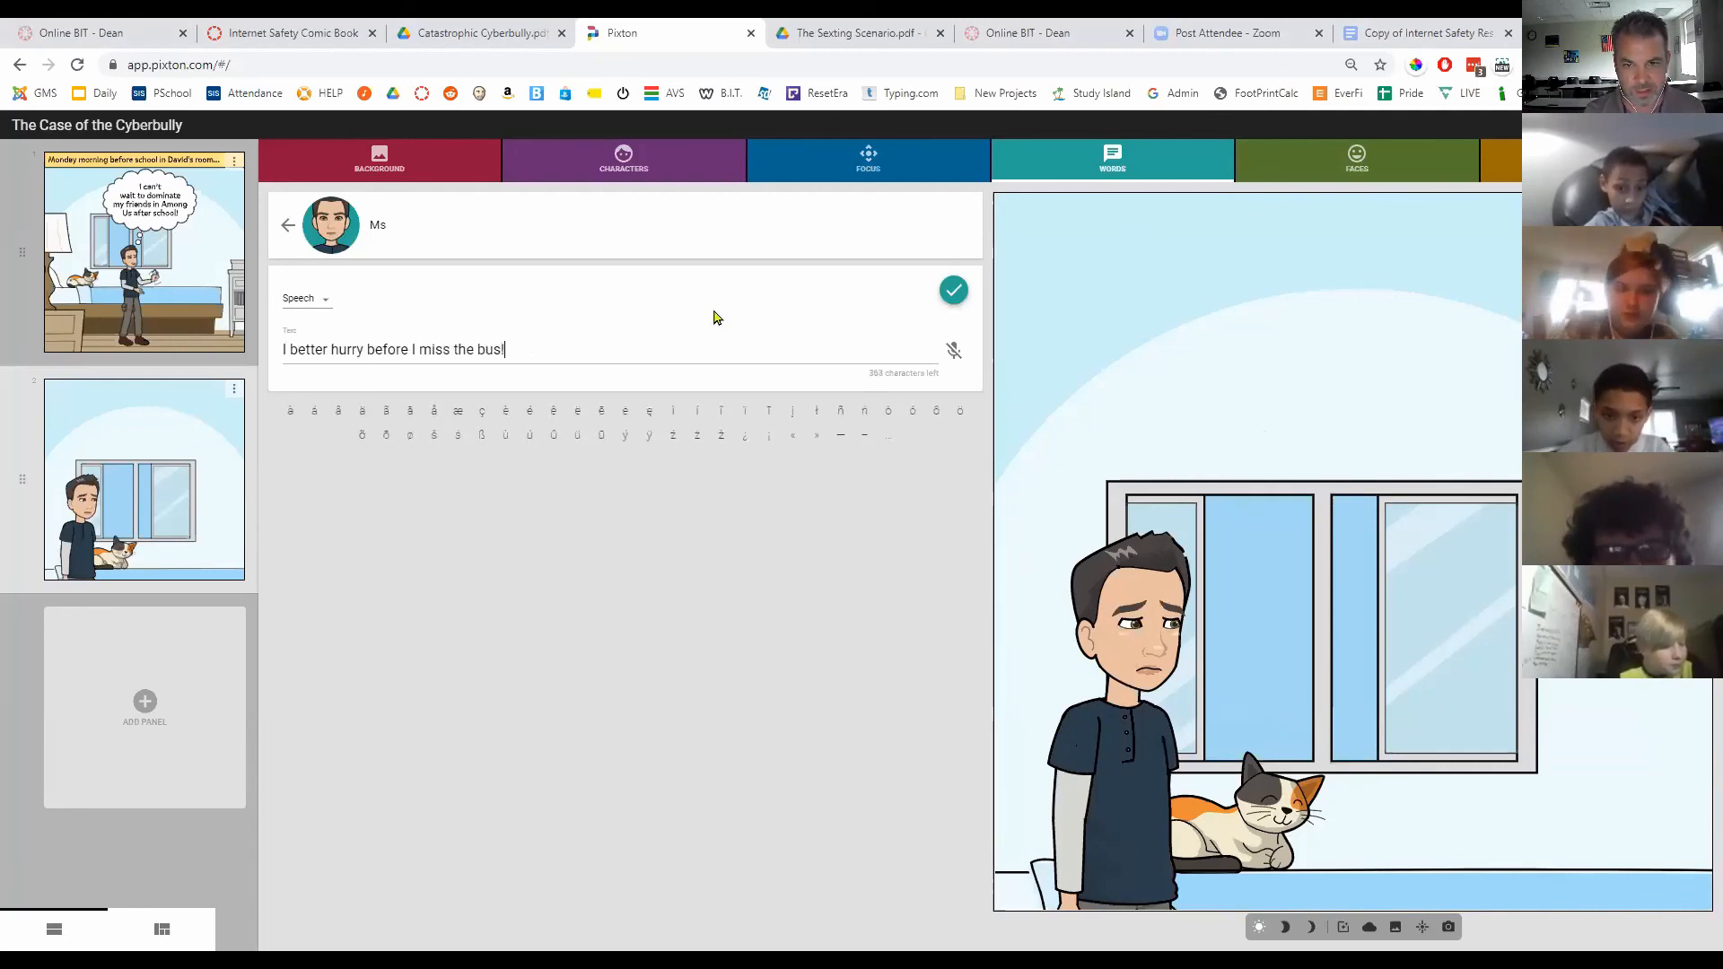
{"action": "left_click", "coordinate": [954, 290]}
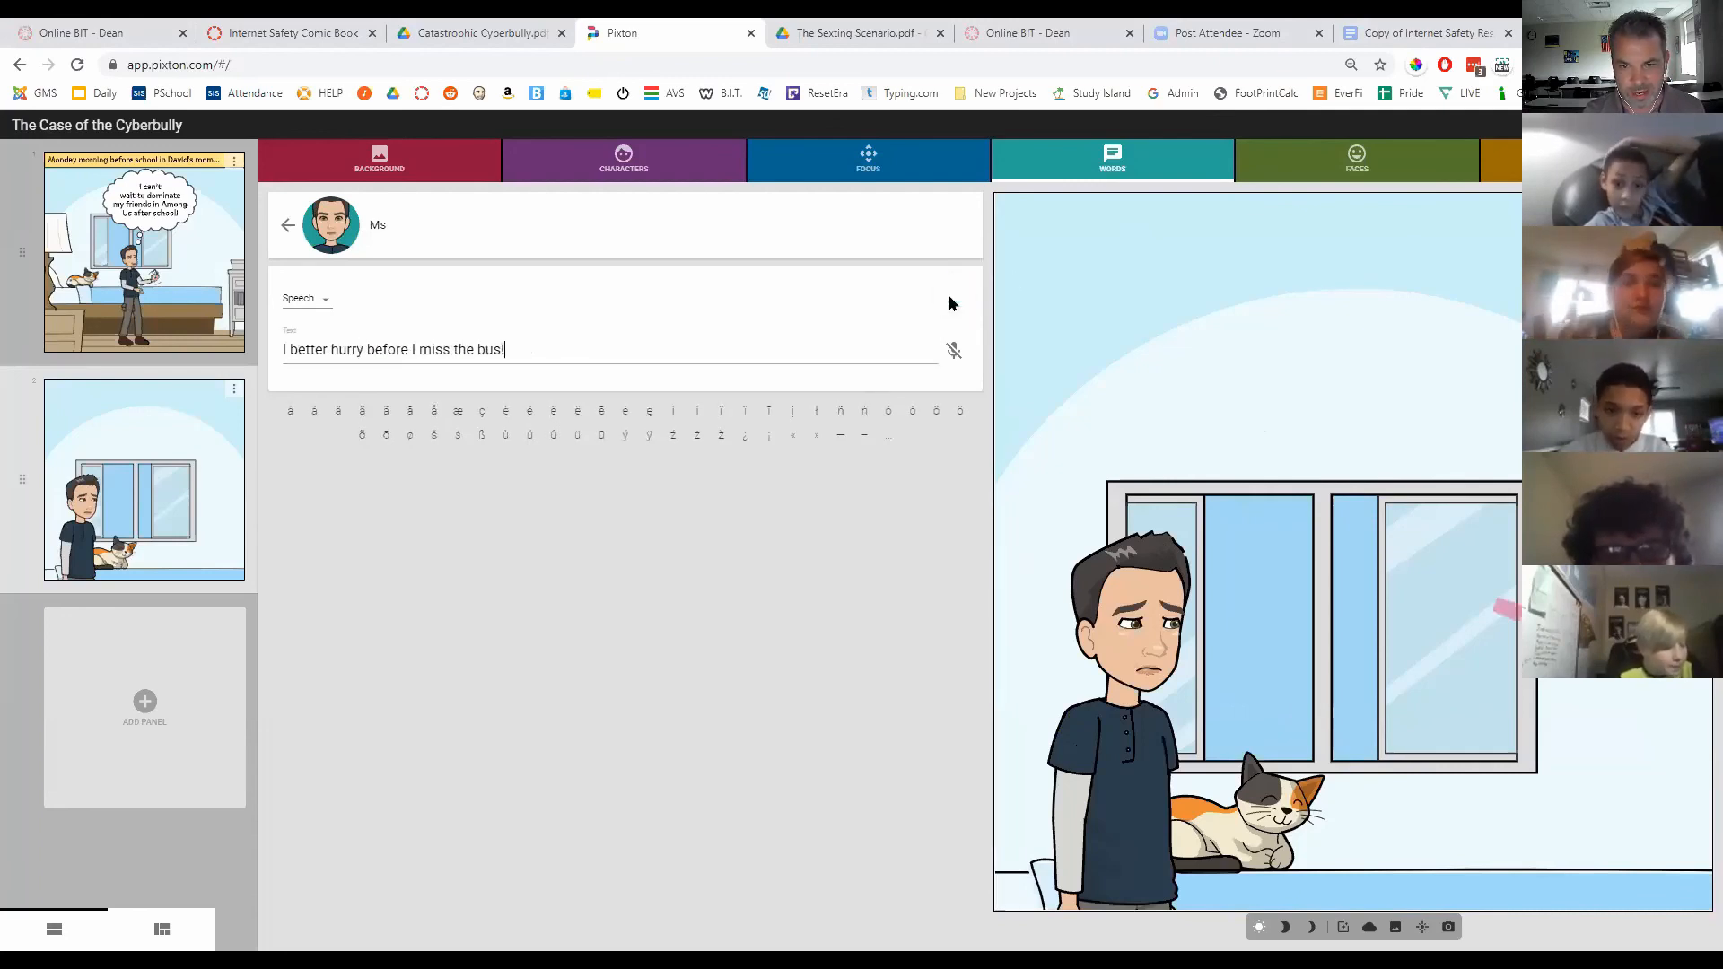
{"action": "left_click", "coordinate": [329, 303]}
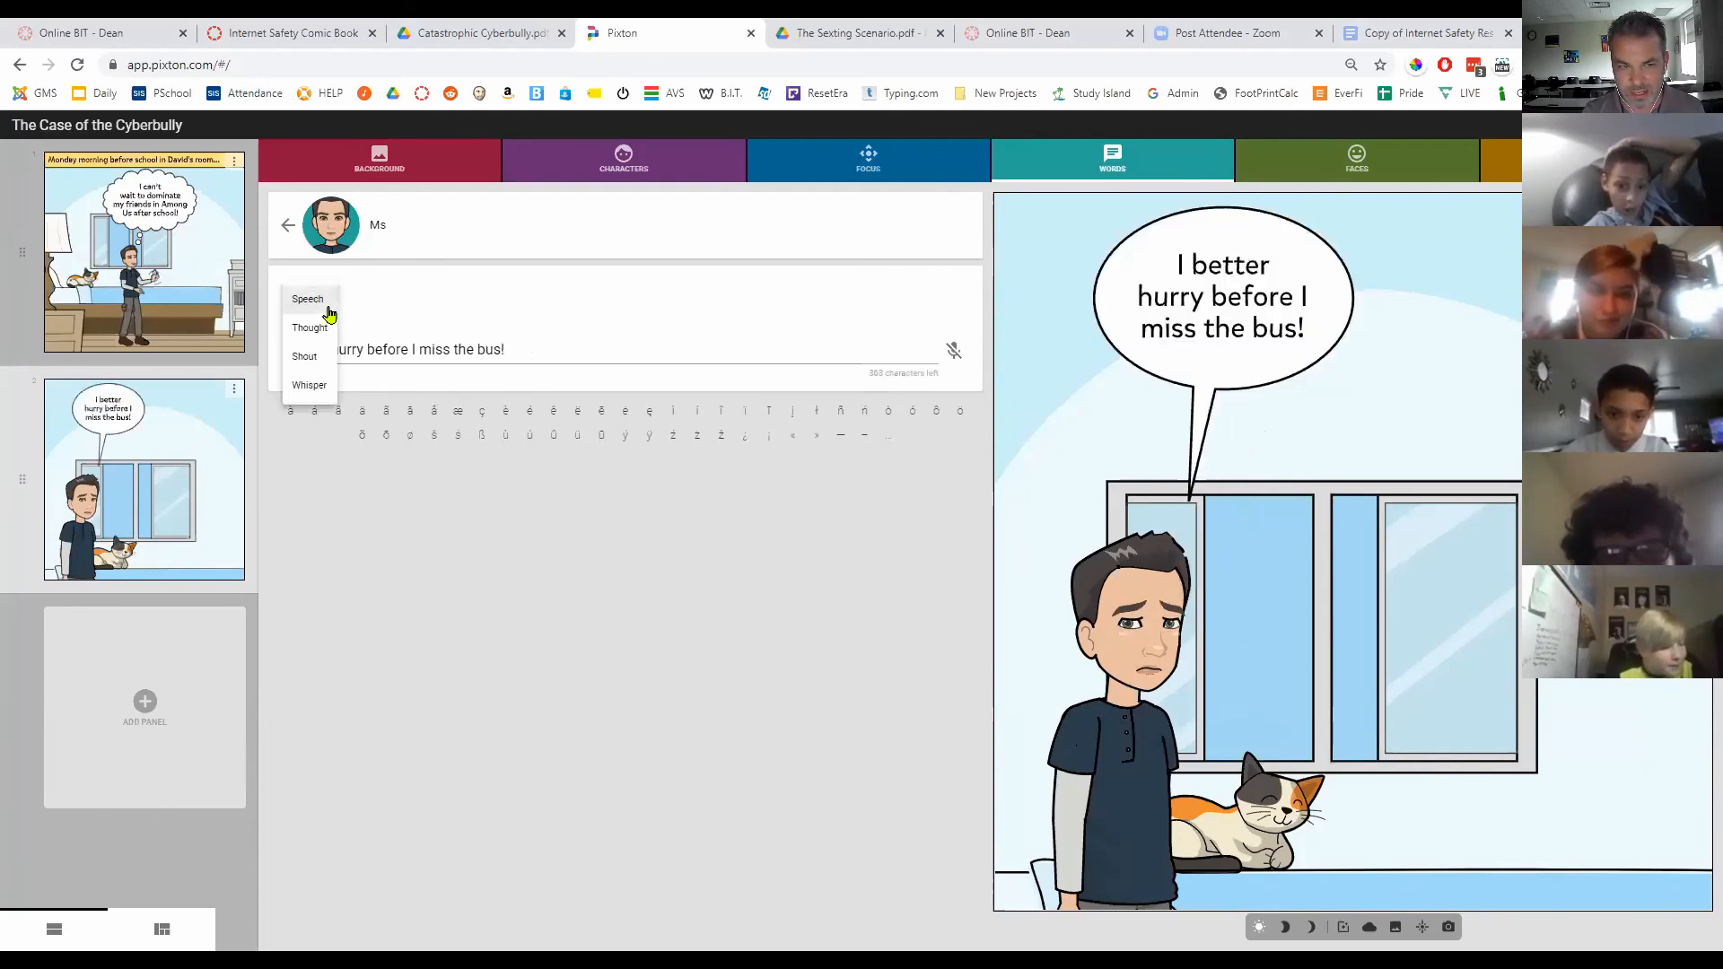
{"action": "left_click", "coordinate": [309, 328]}
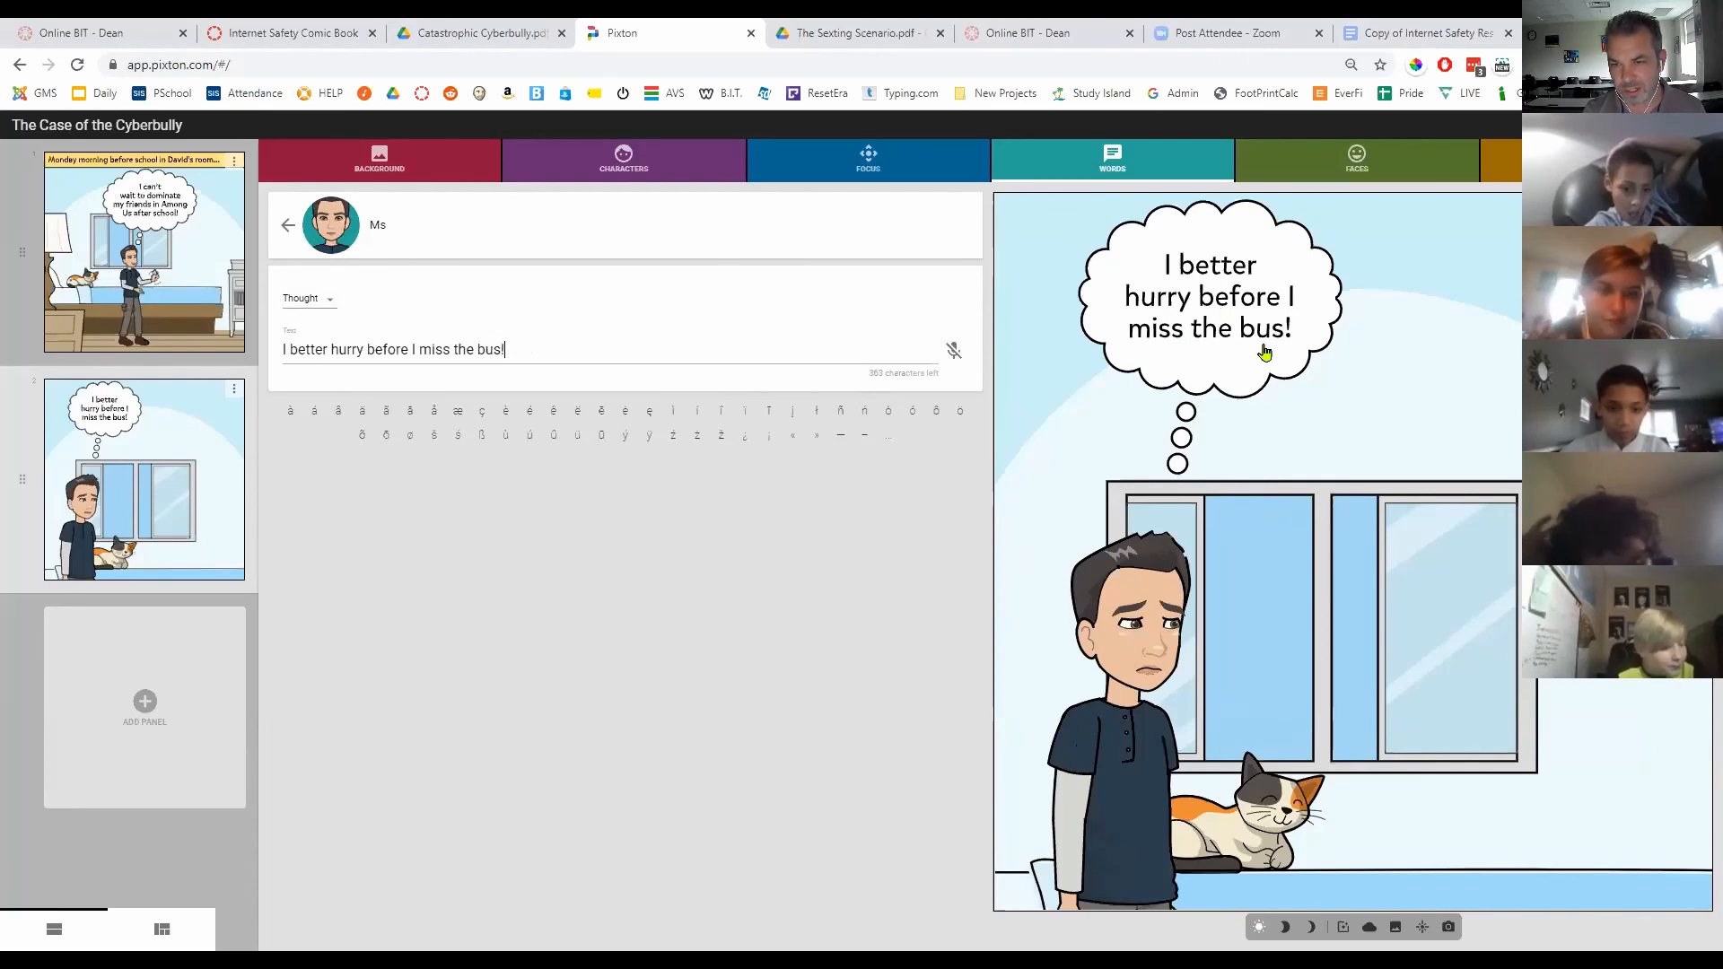
Step: Move the second panel's thought bubble slightly lower and to the right, closer to the character's head
{"action": "left_click", "coordinate": [1199, 323]}
{"action": "left_click", "coordinate": [1187, 353]}
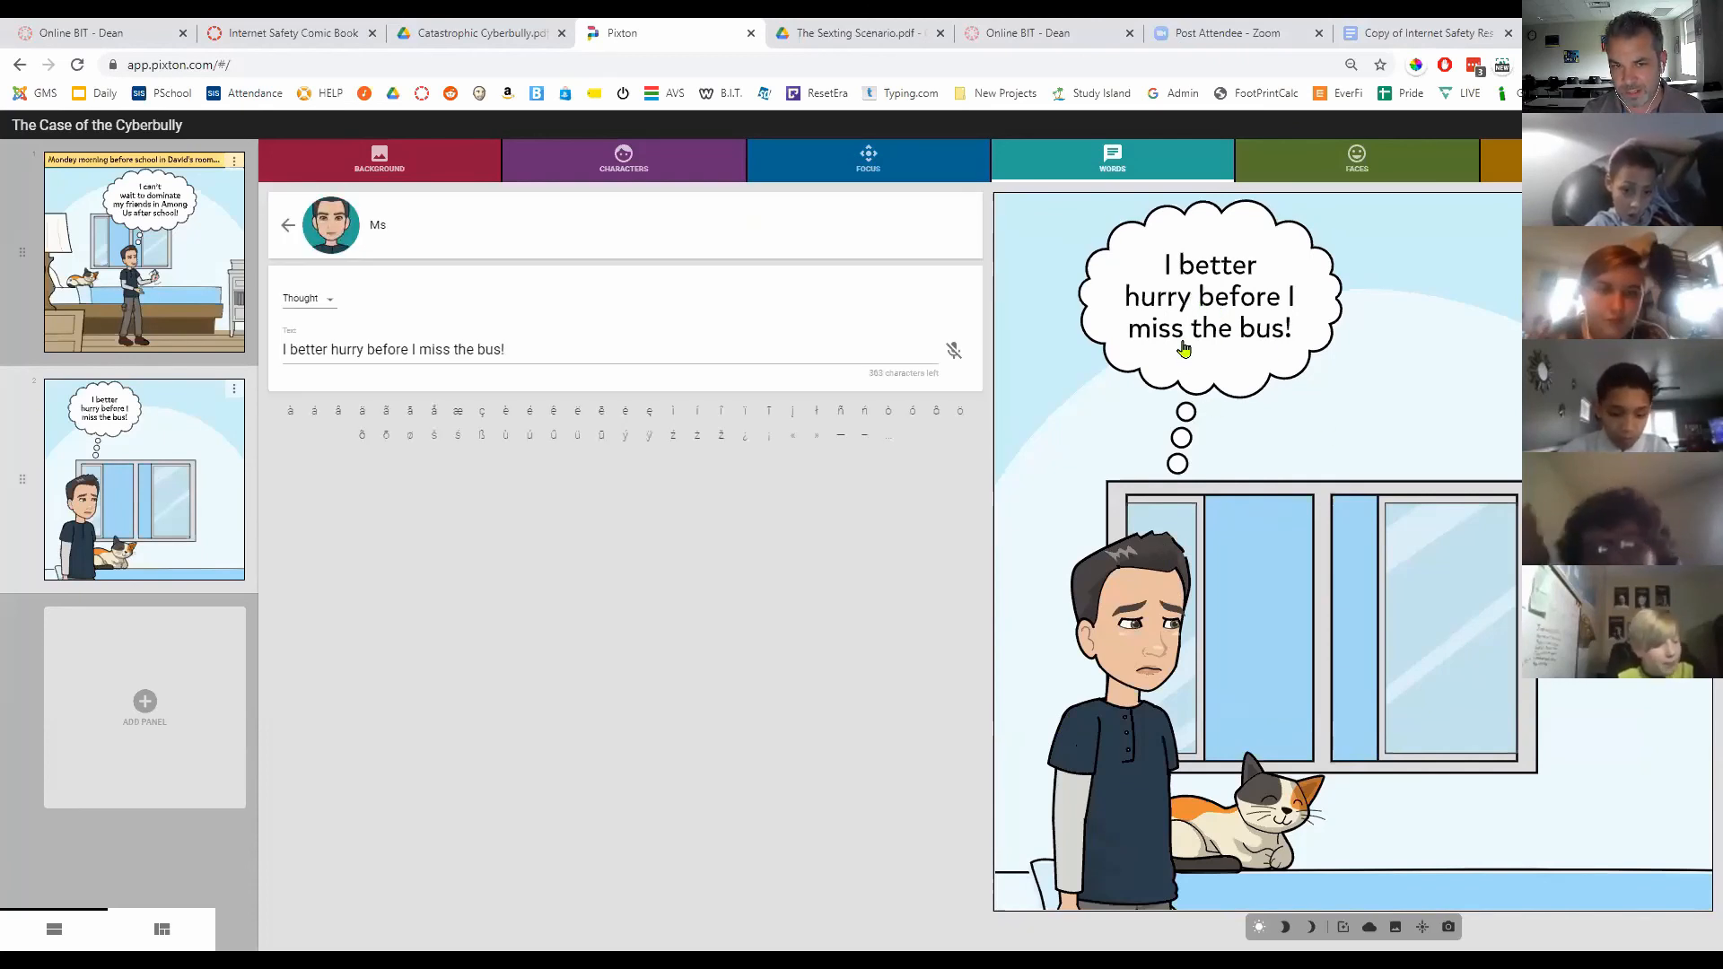
{"action": "left_click", "coordinate": [1217, 355]}
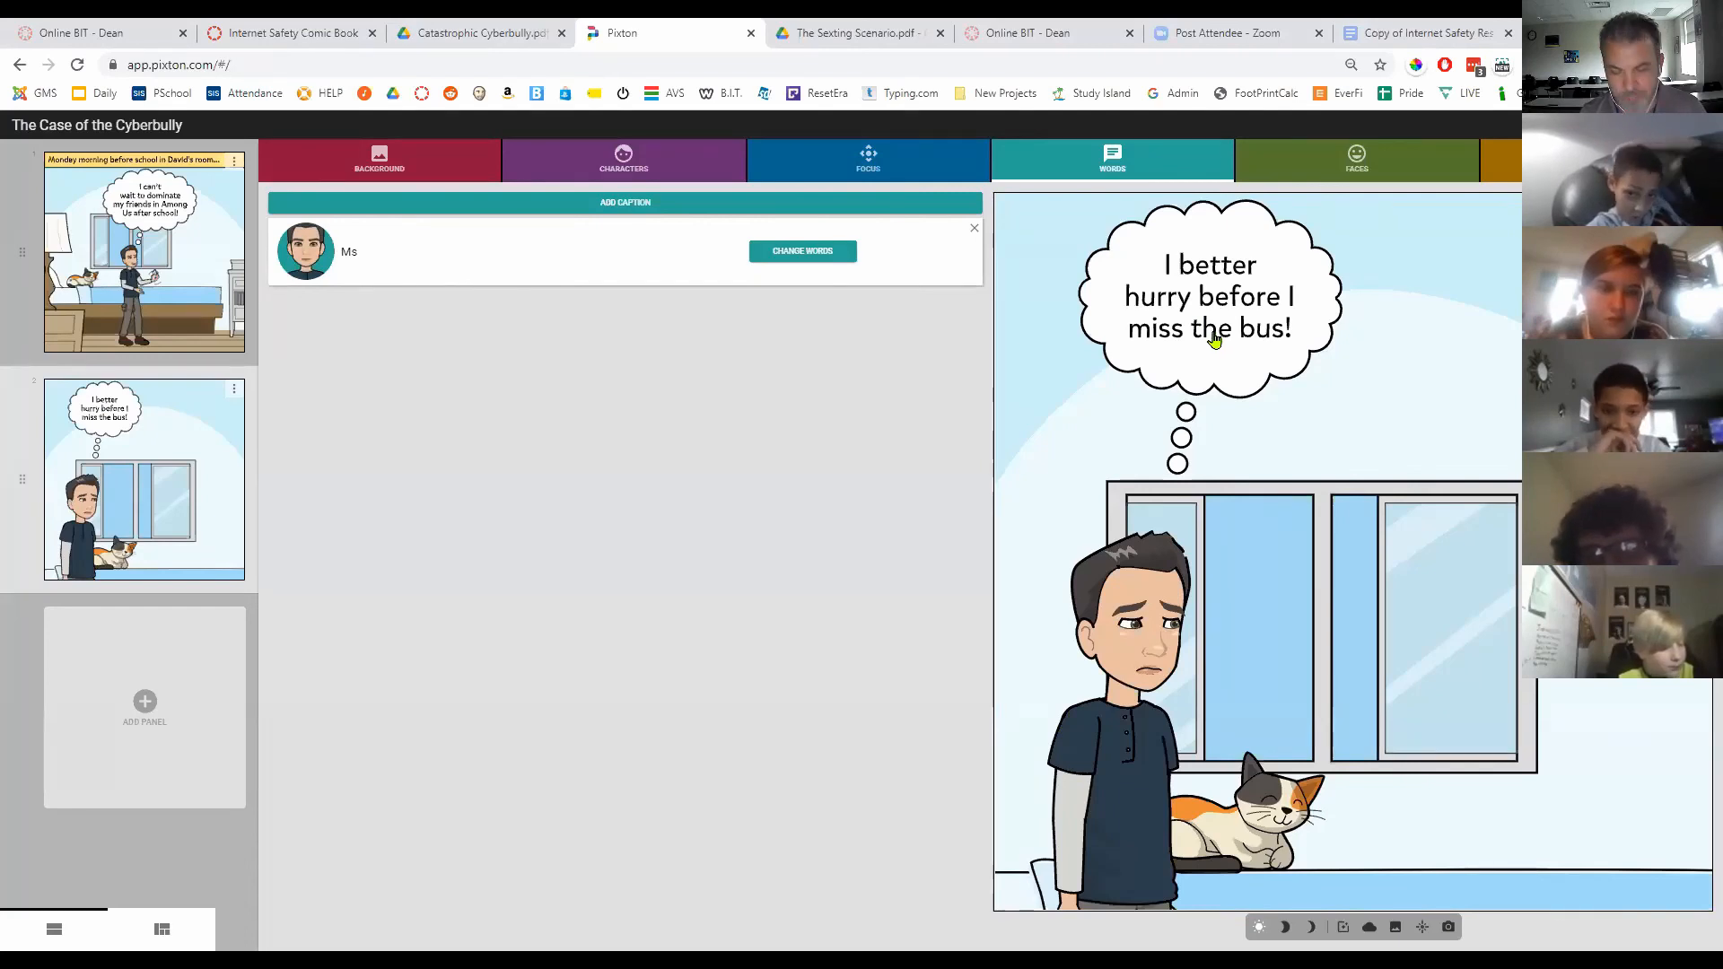
{"action": "left_click_drag", "start_coordinate": [1215, 354], "coordinate": [1291, 376]}
{"action": "left_click_drag", "start_coordinate": [1400, 362], "coordinate": [1289, 377]}
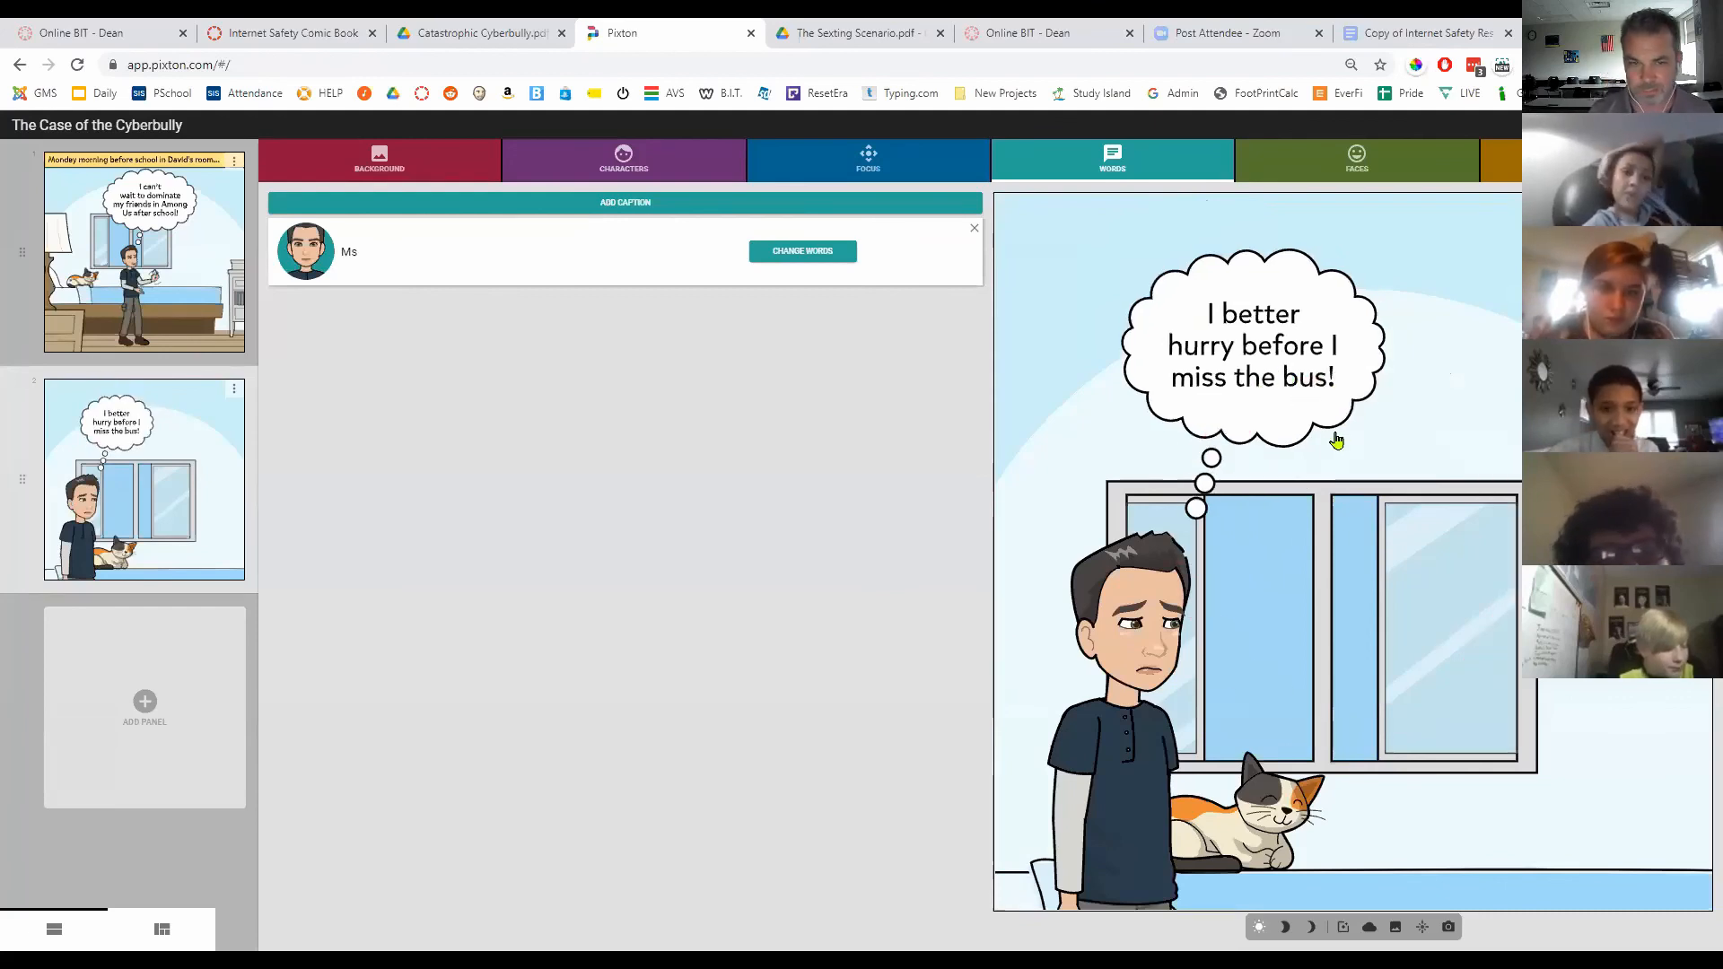
Step: Add a third panel with the yellow school bus background and focus it on the character walking full-length beside the bus
{"action": "left_click", "coordinate": [102, 714]}
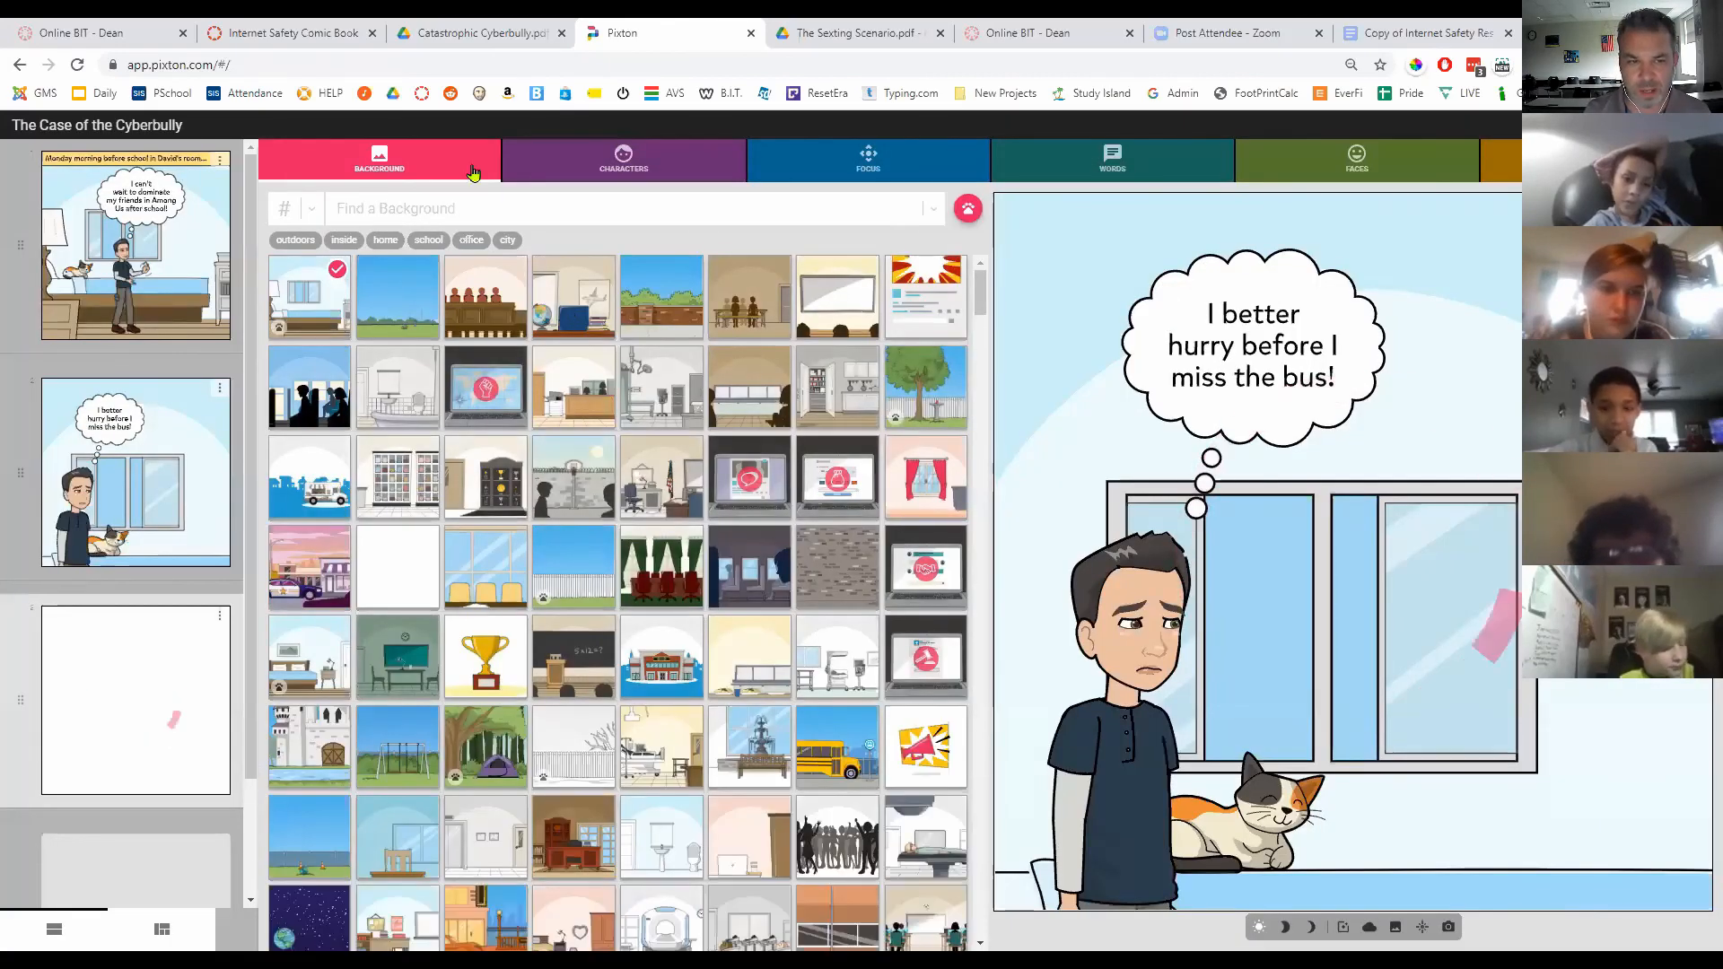
{"action": "left_click", "coordinate": [499, 212]}
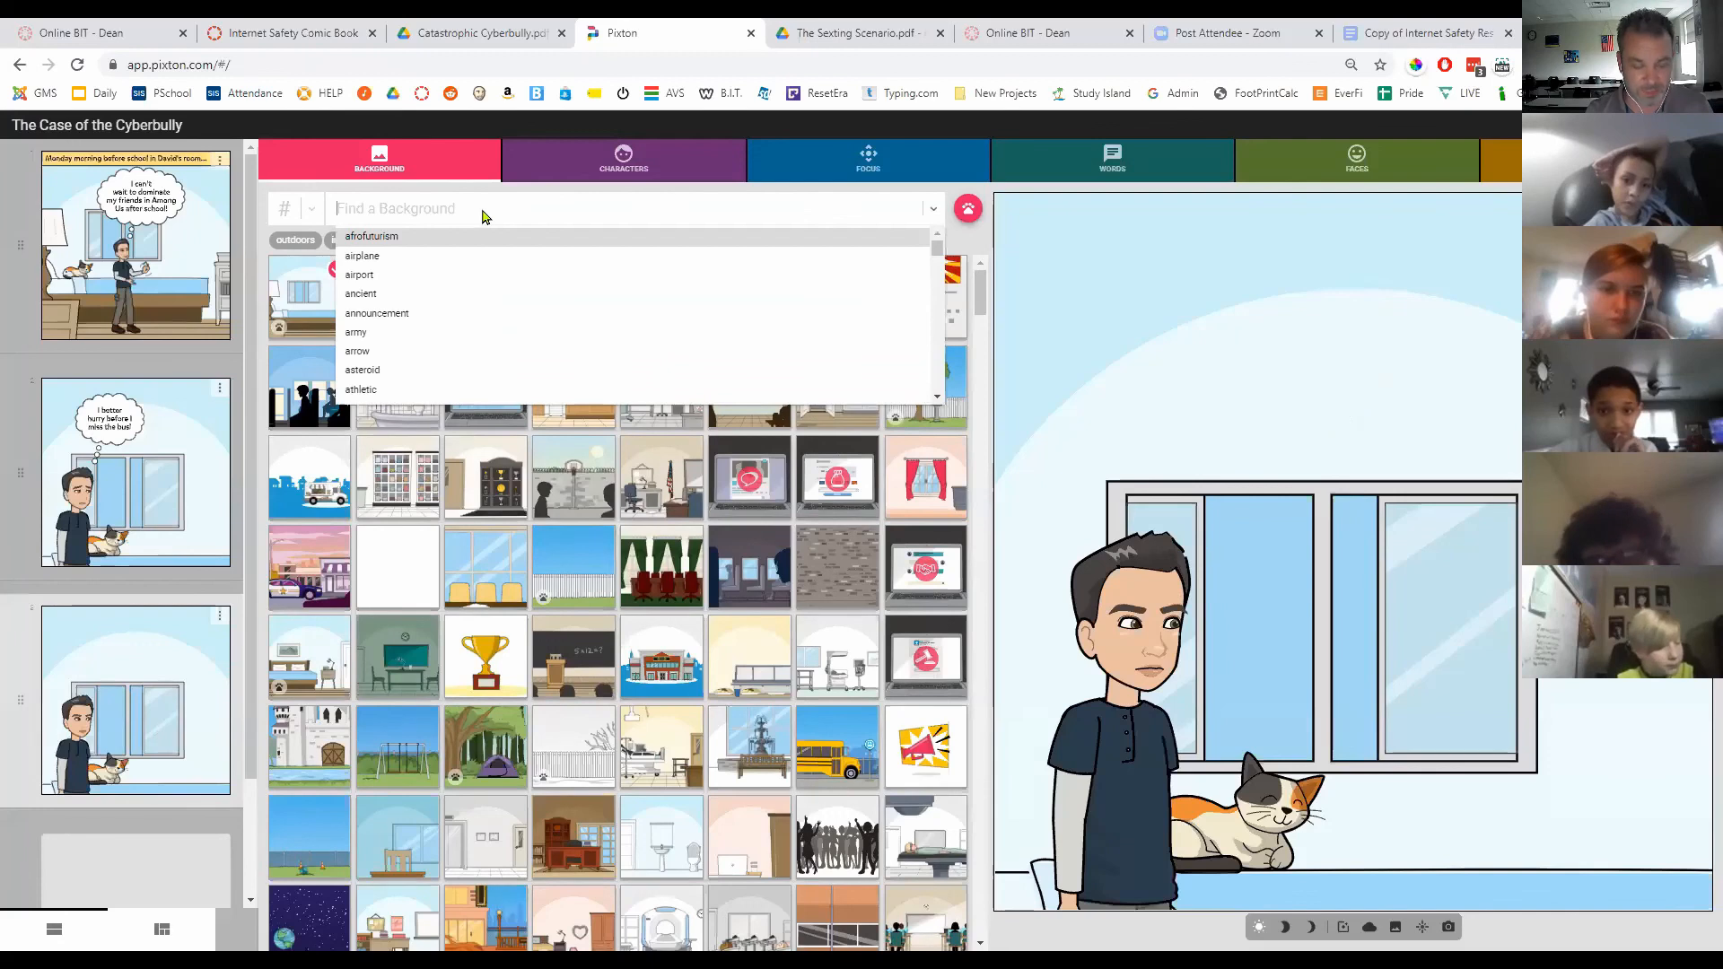
{"action": "type", "text": "bus"}
{"action": "key", "text": "Return"}
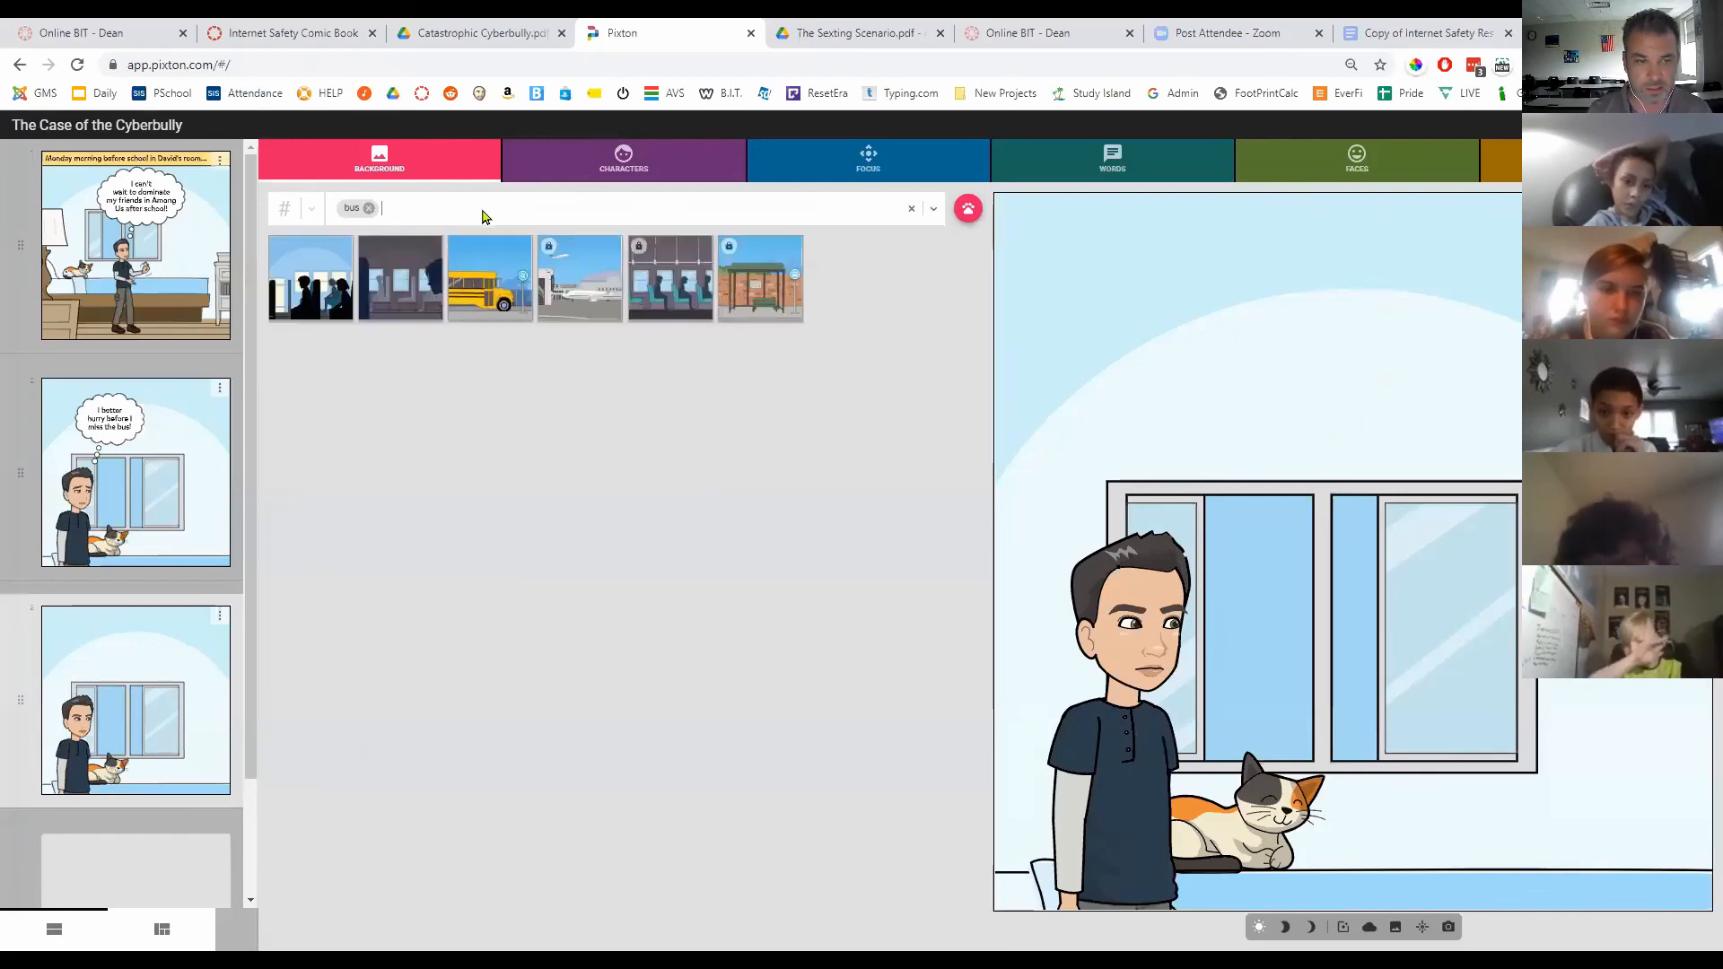
{"action": "left_click", "coordinate": [505, 280]}
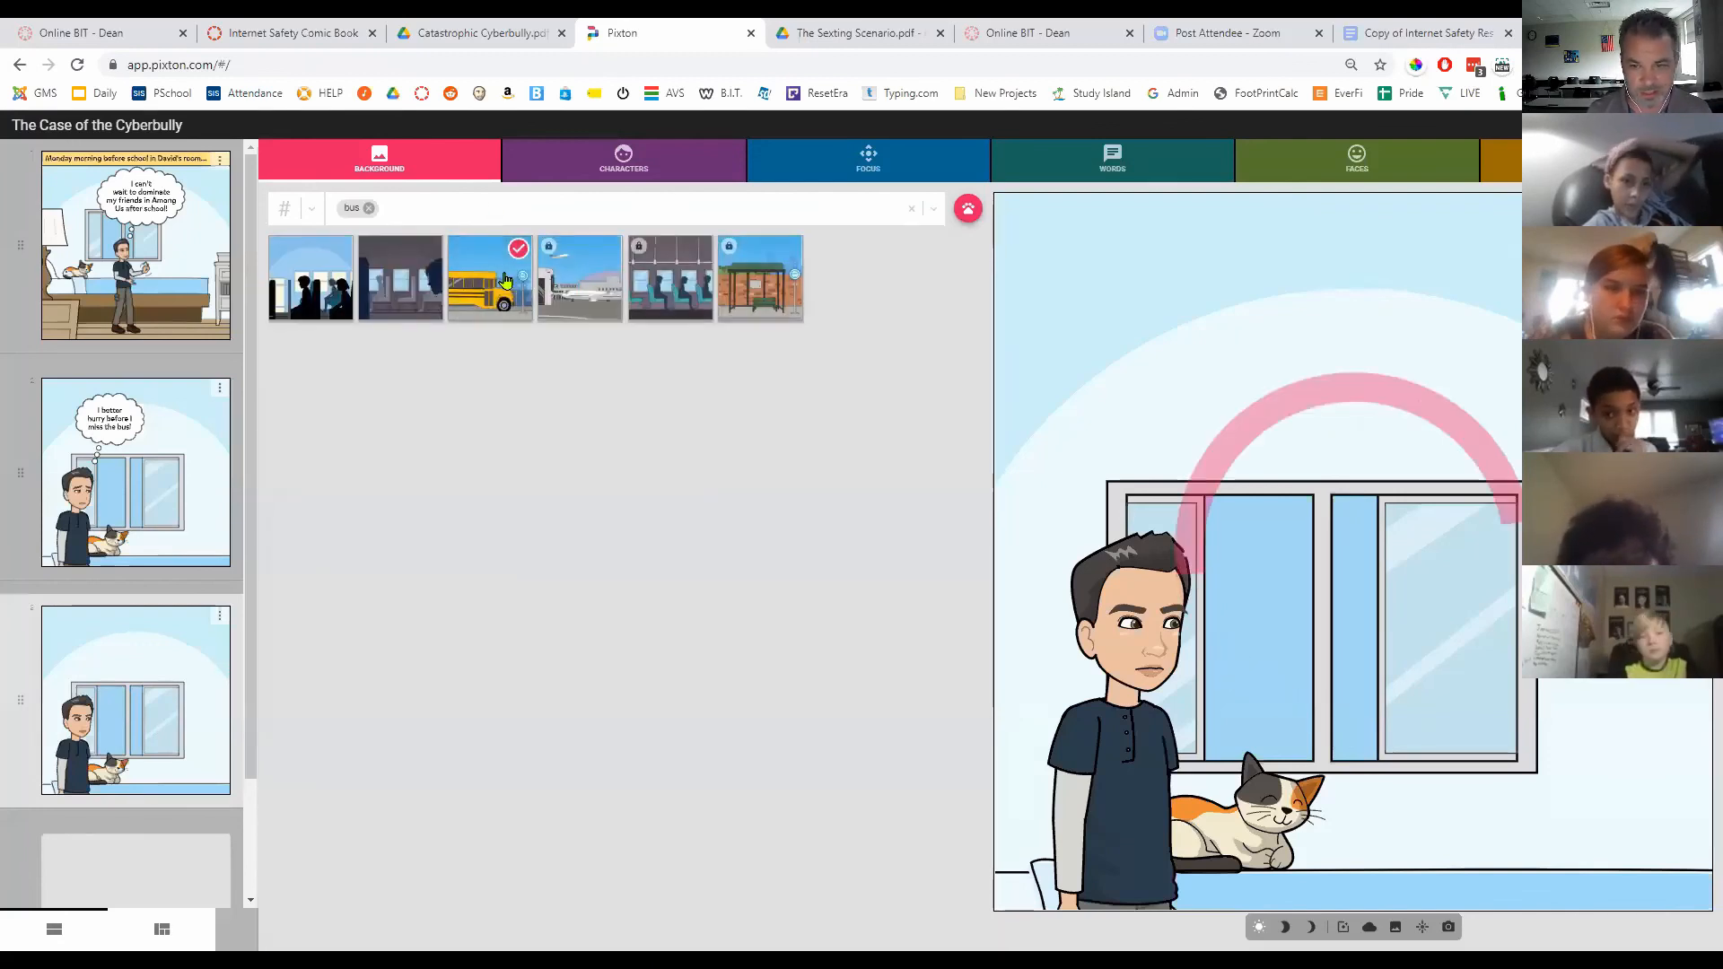
{"action": "left_click", "coordinate": [873, 158]}
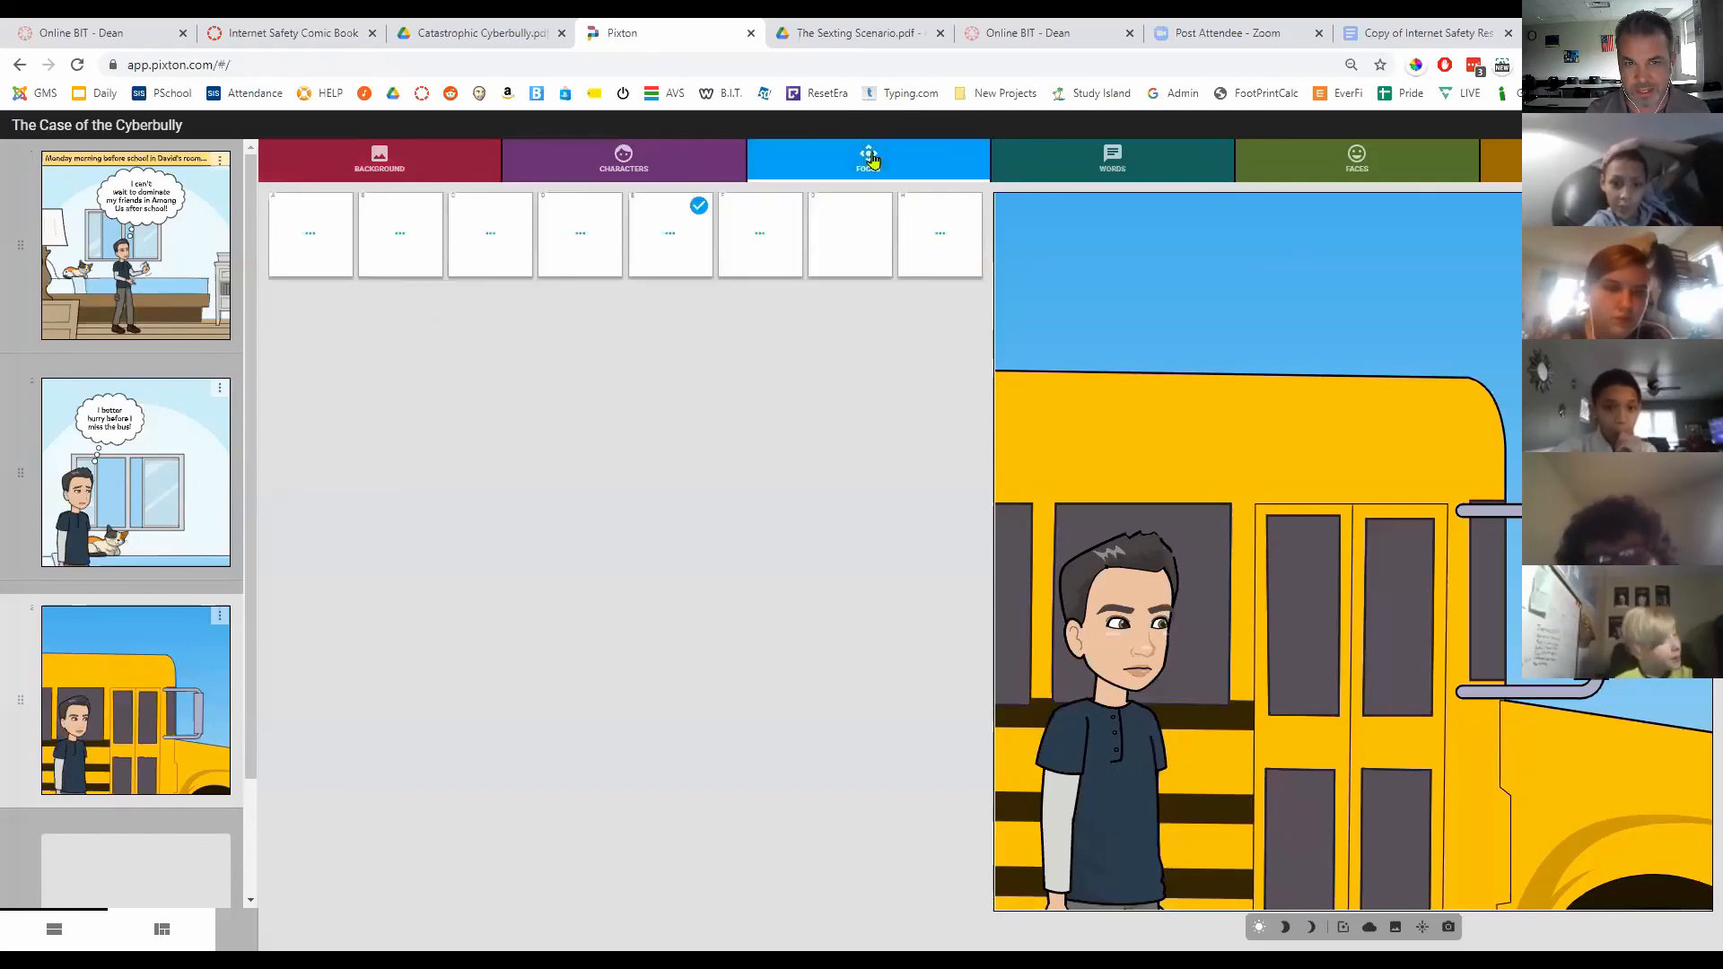
{"action": "left_click", "coordinate": [386, 254]}
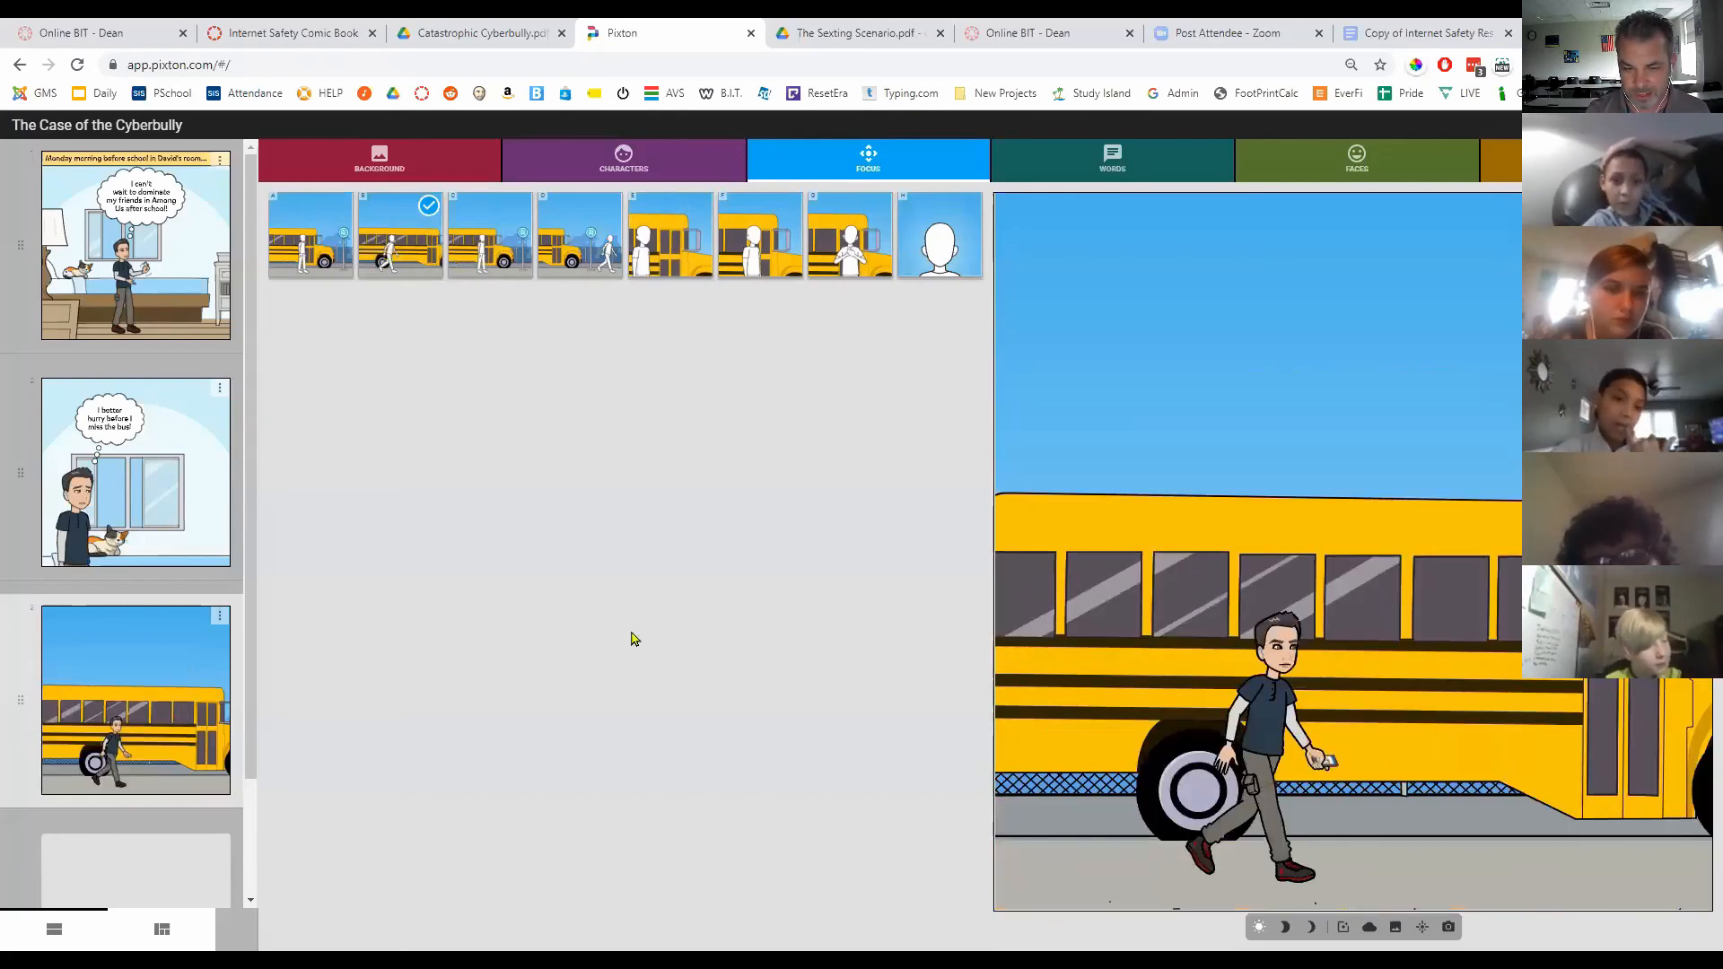
Step: Pose the third panel's character hurrying forward in a crouched run and remove the smartphone from his hand
{"action": "left_click", "coordinate": [1290, 739]}
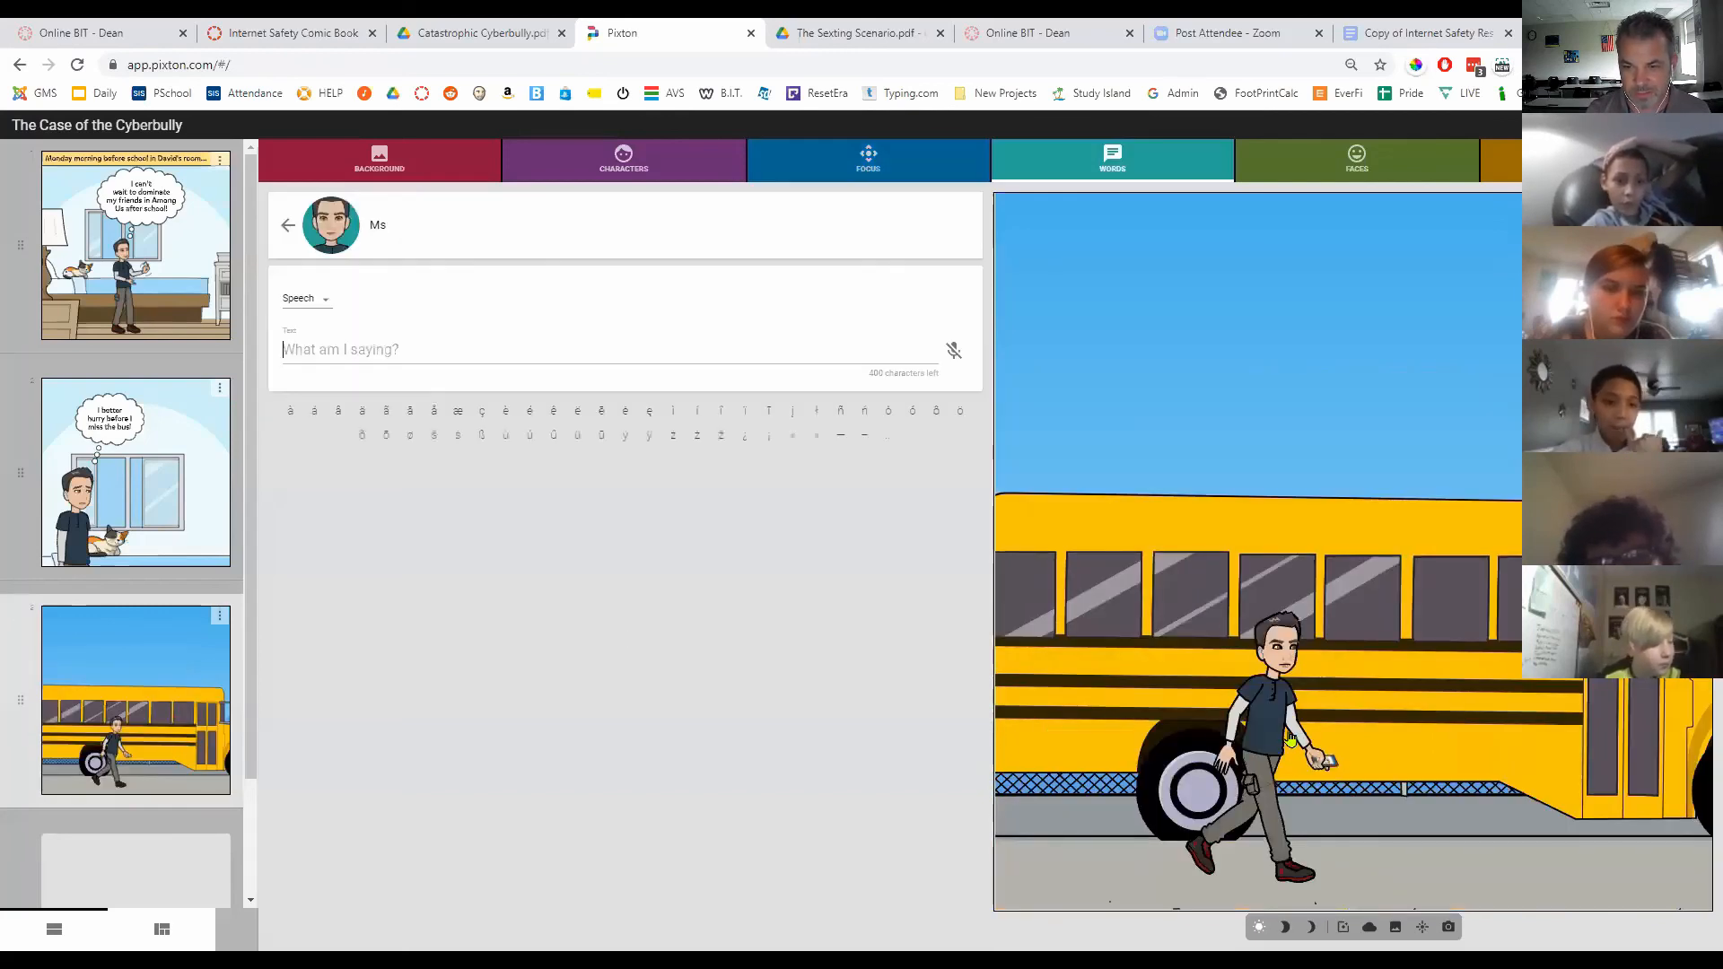
{"action": "left_click", "coordinate": [1601, 160]}
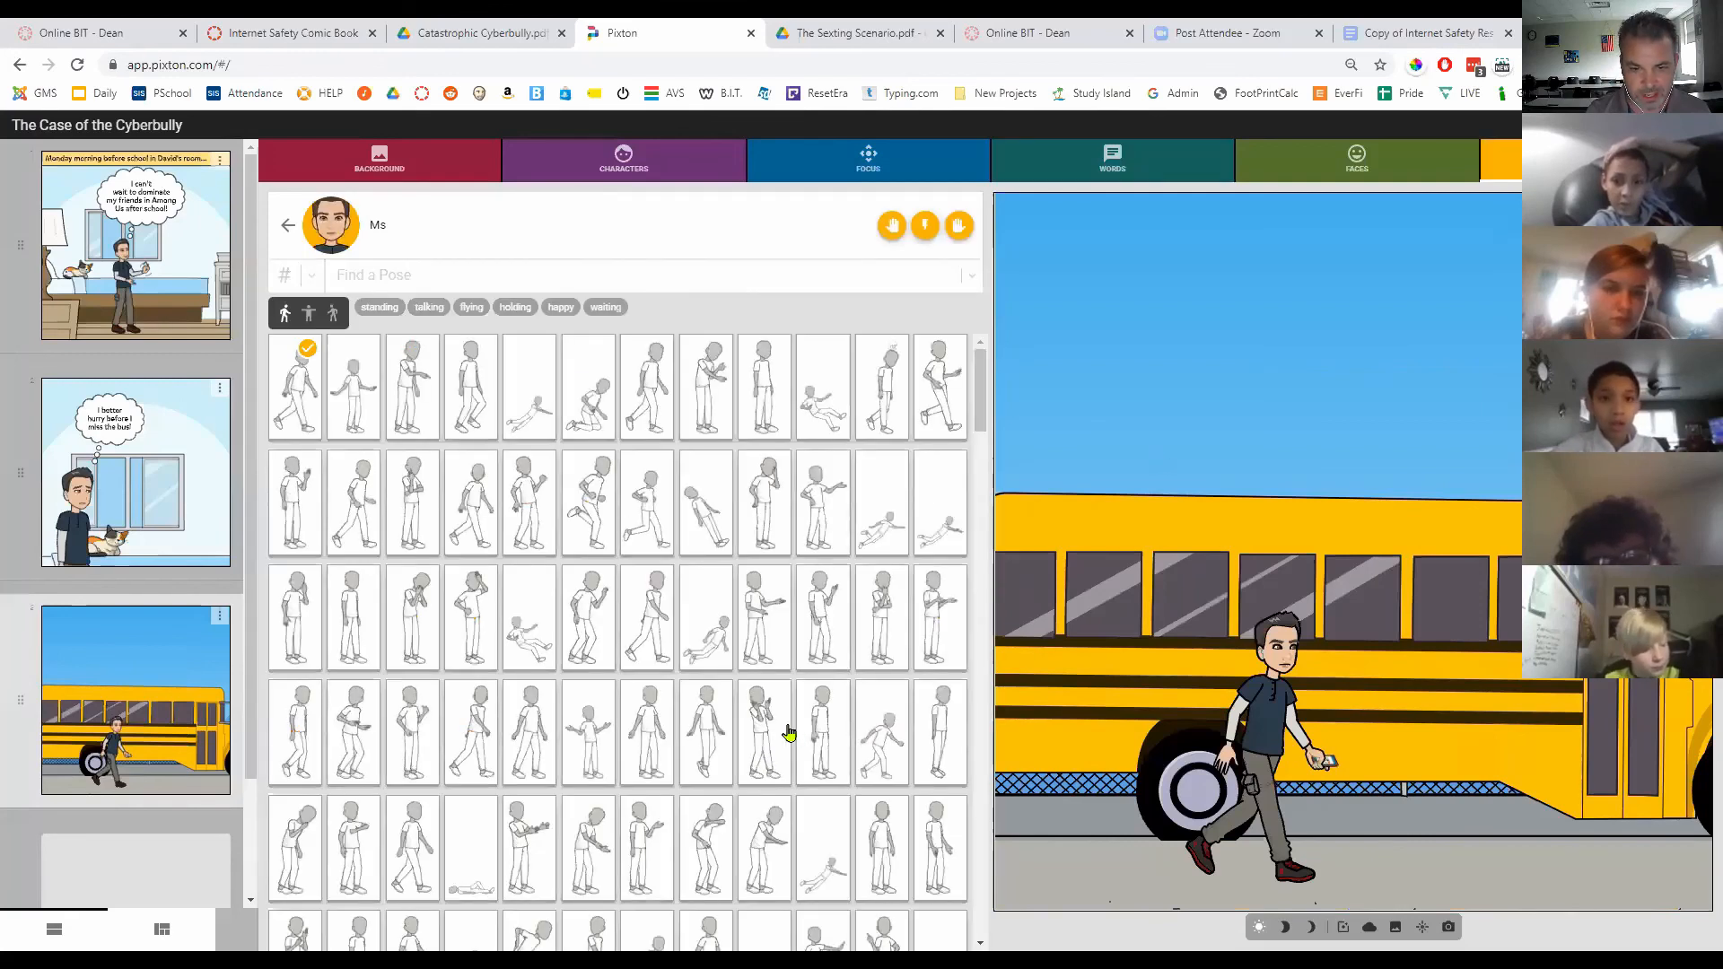
{"action": "scroll", "coordinate": [789, 734], "scroll_direction": "down", "scroll_amount": 2}
{"action": "left_click", "coordinate": [880, 575]}
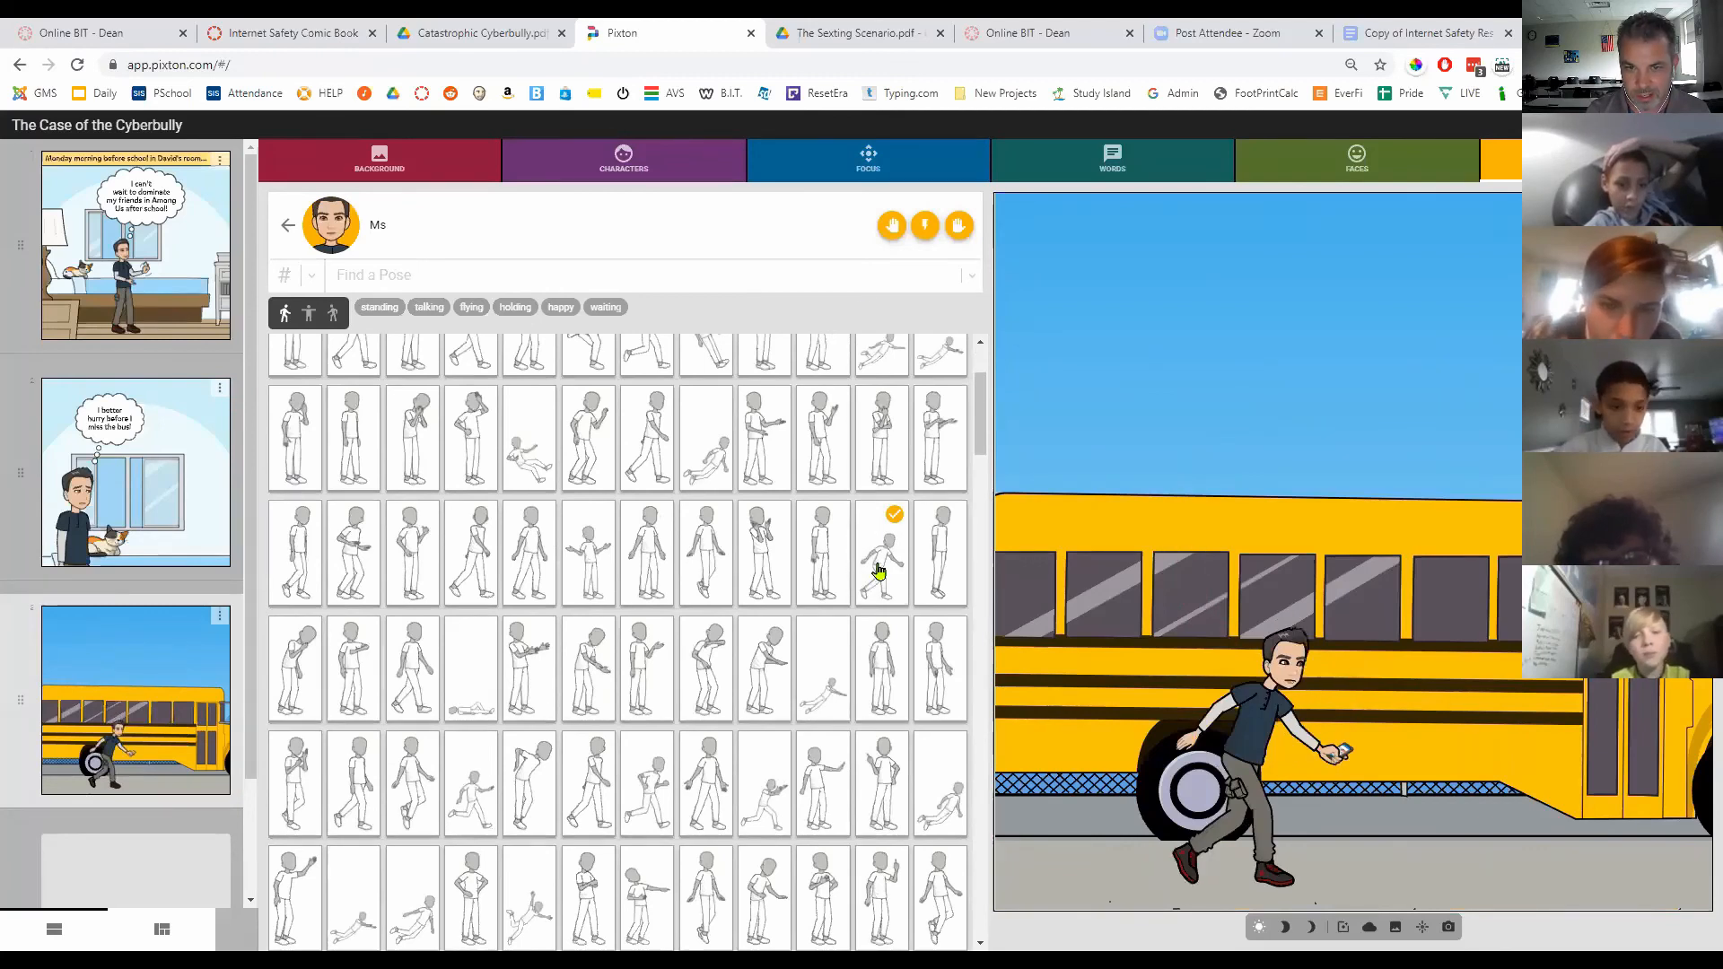
{"action": "left_click", "coordinate": [891, 226]}
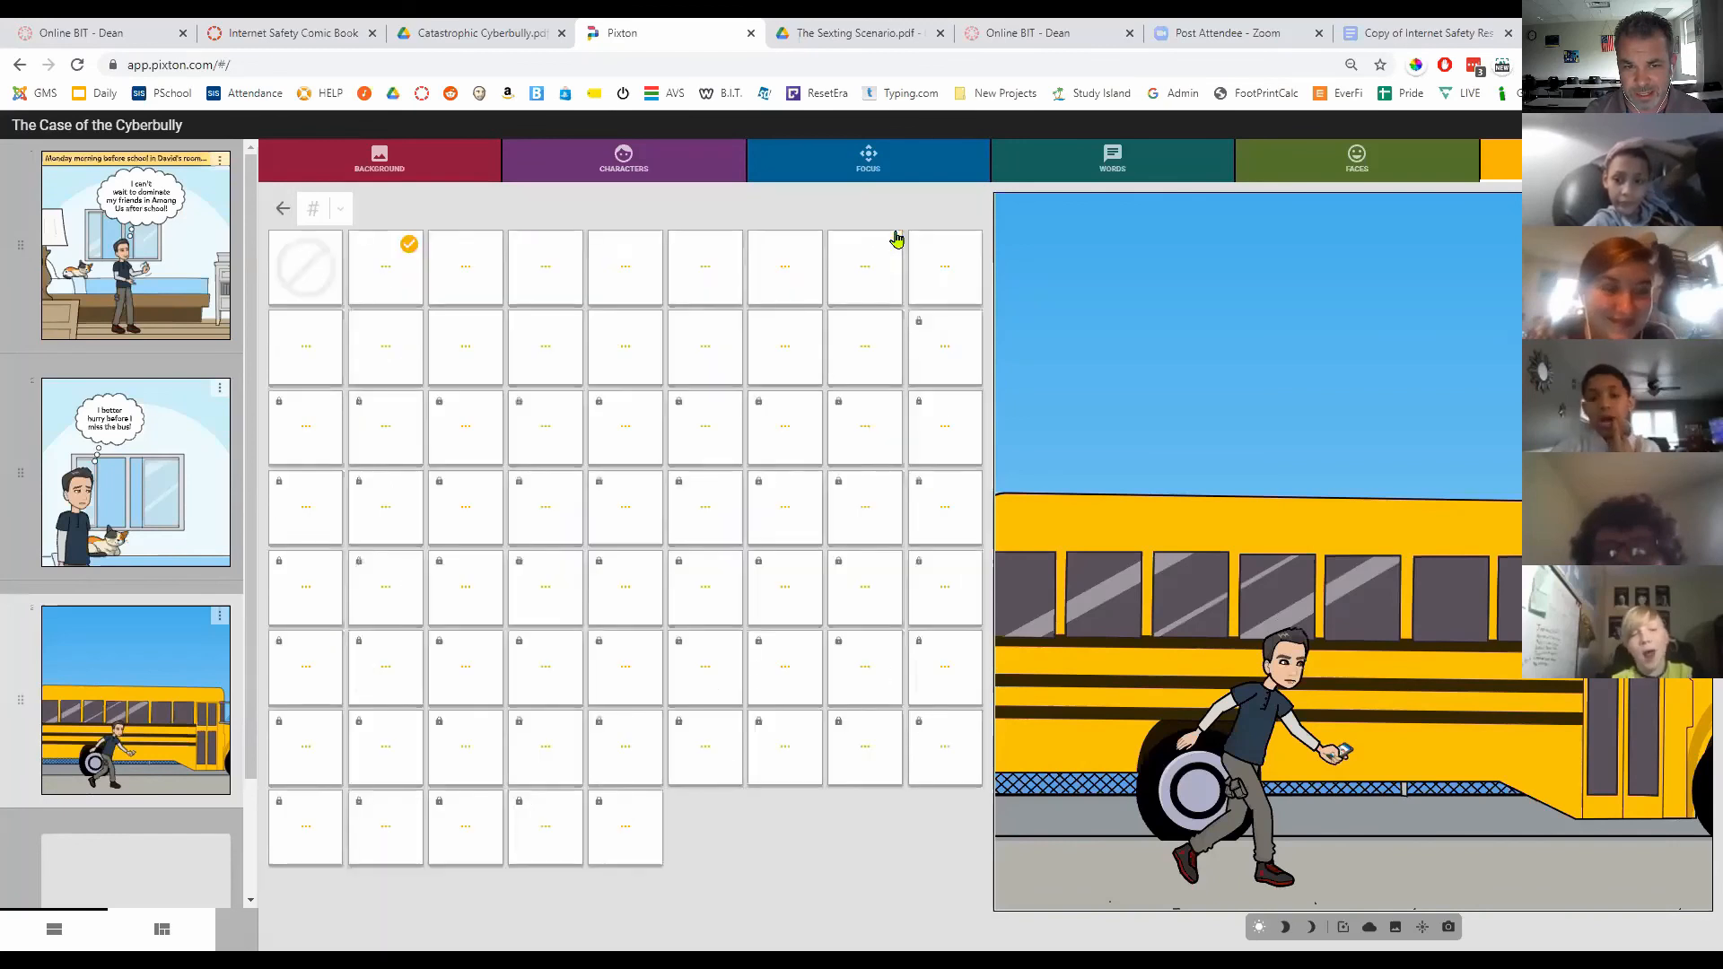
{"action": "key", "text": "ctrl"}
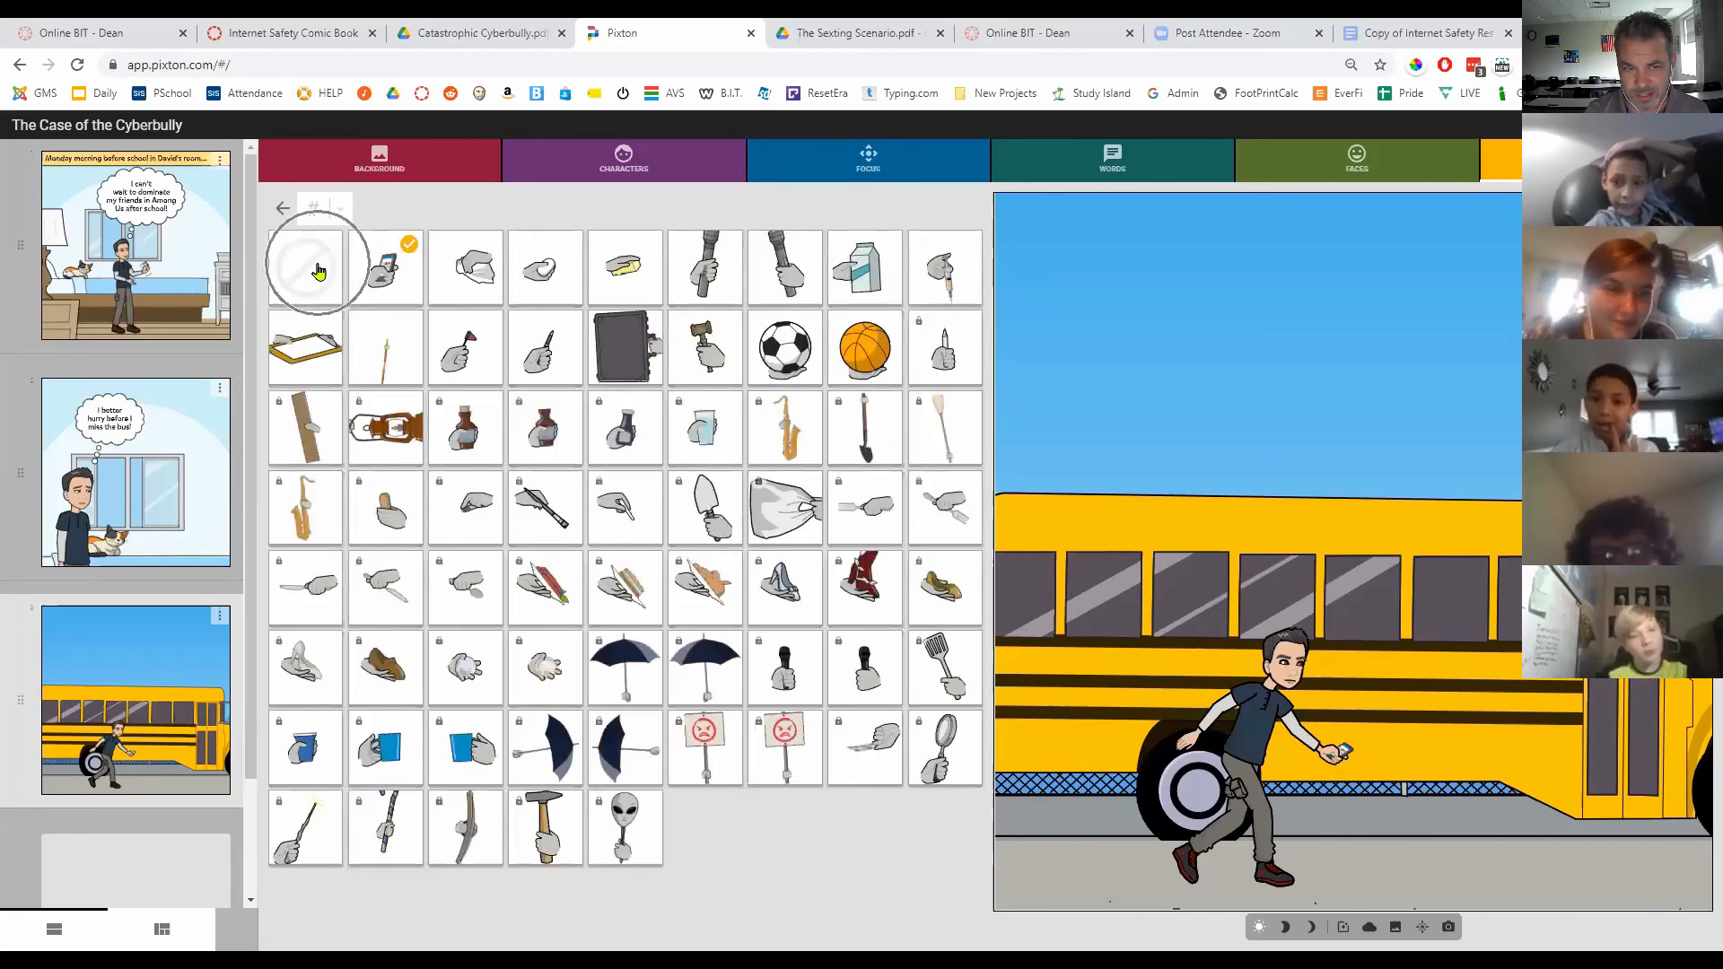
{"action": "left_click", "coordinate": [318, 271]}
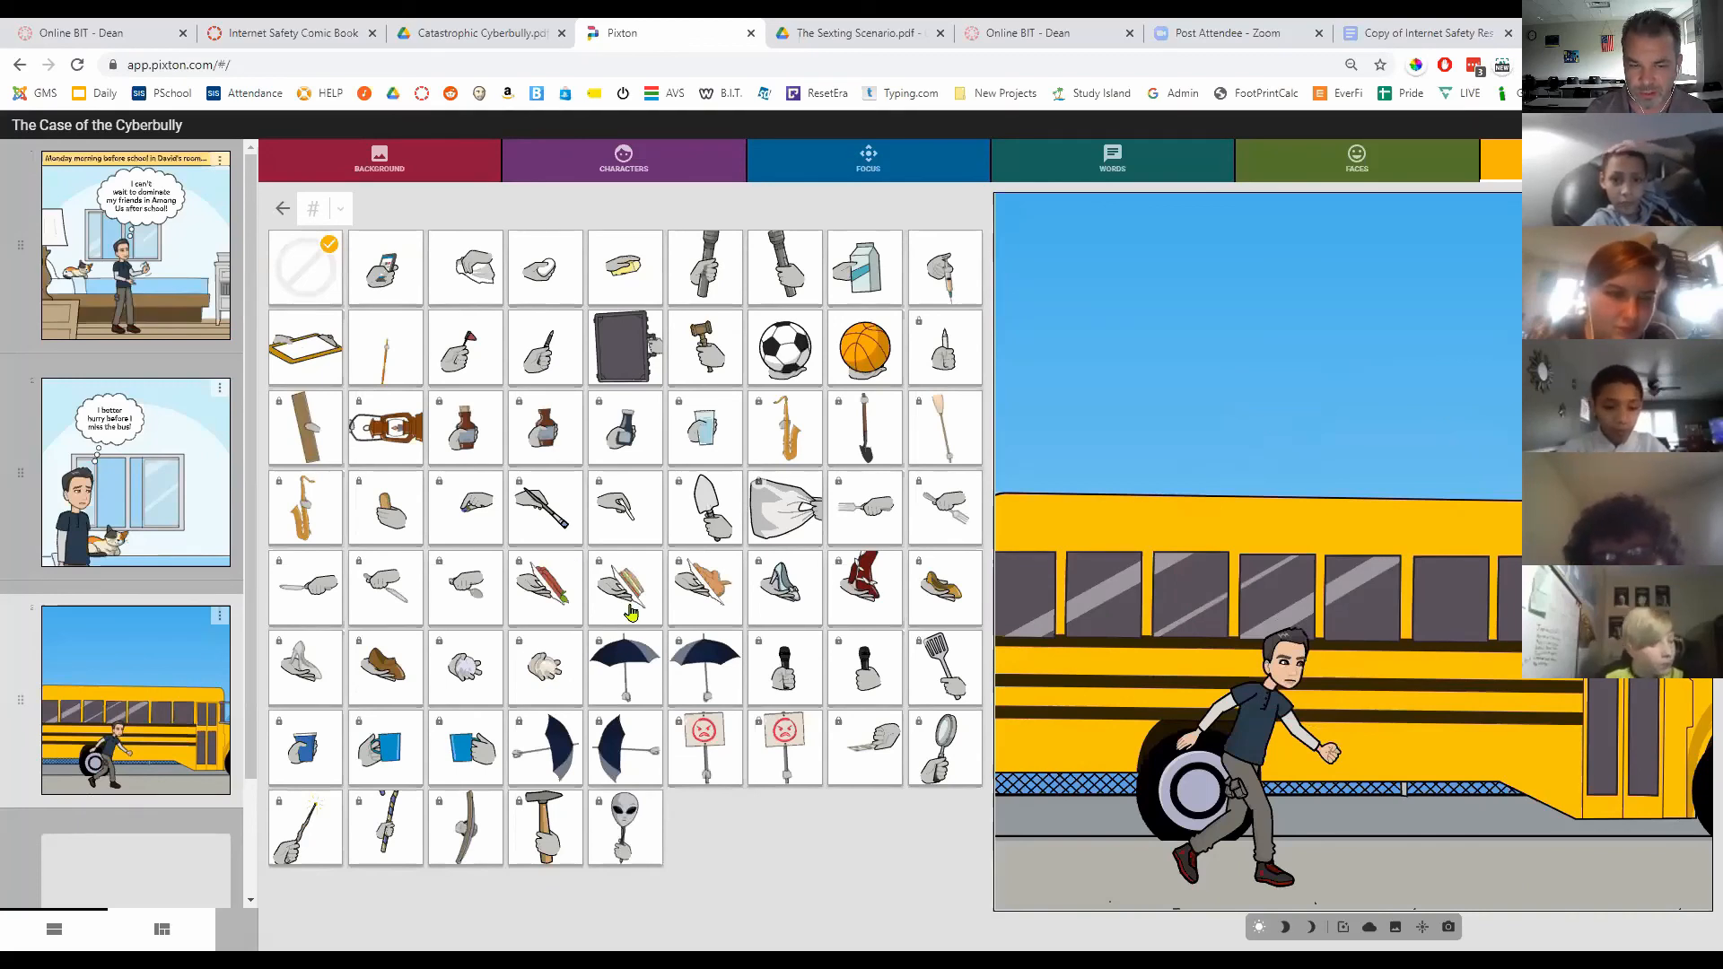
Step: Add a fourth panel after the school bus panel and look back at the second and third panels
{"action": "left_click", "coordinate": [177, 853]}
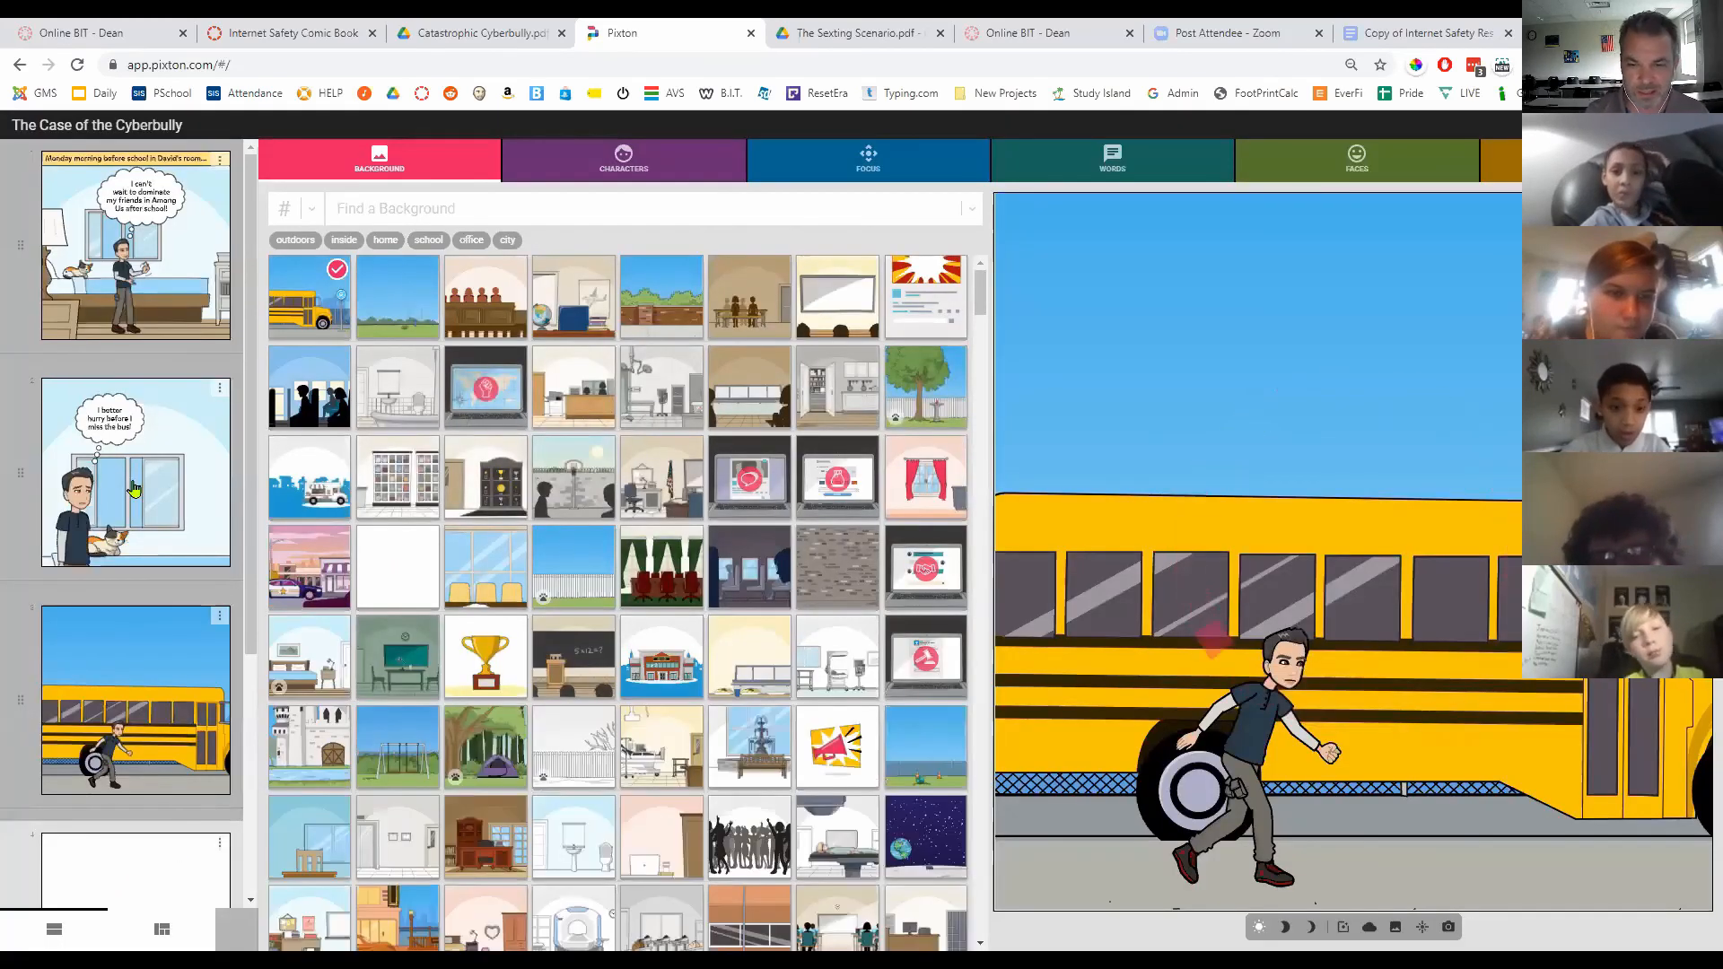
{"action": "left_click", "coordinate": [140, 486]}
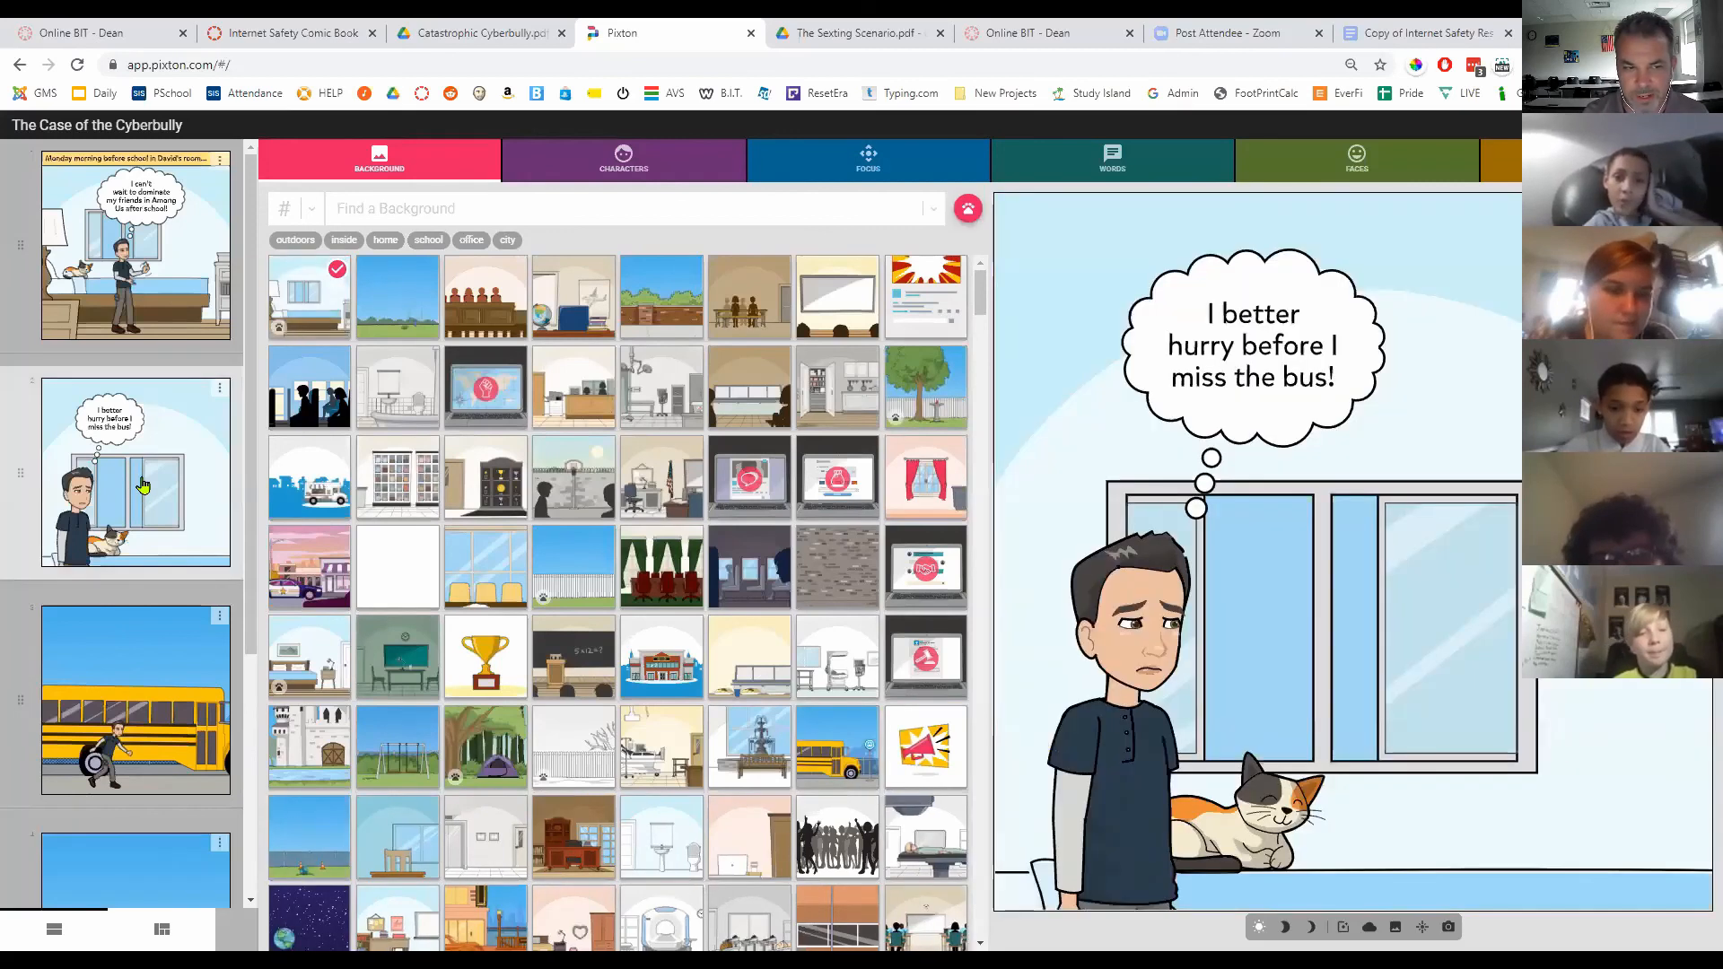
{"action": "left_click", "coordinate": [160, 690]}
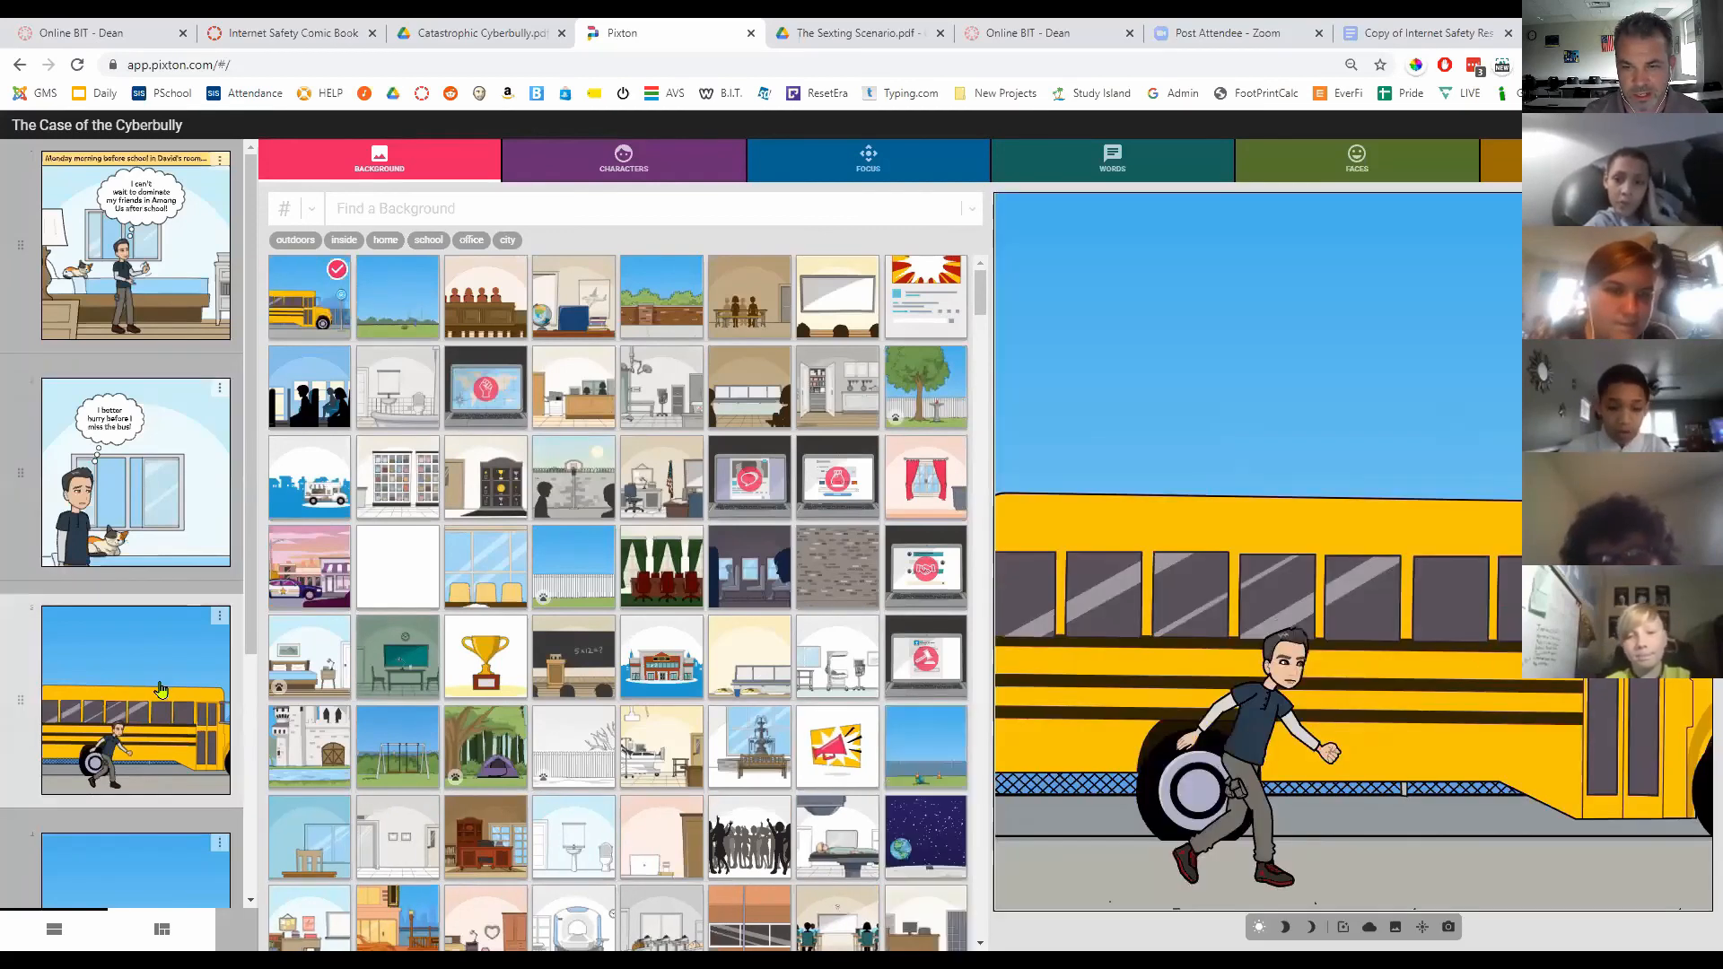
{"action": "left_click", "coordinate": [173, 869]}
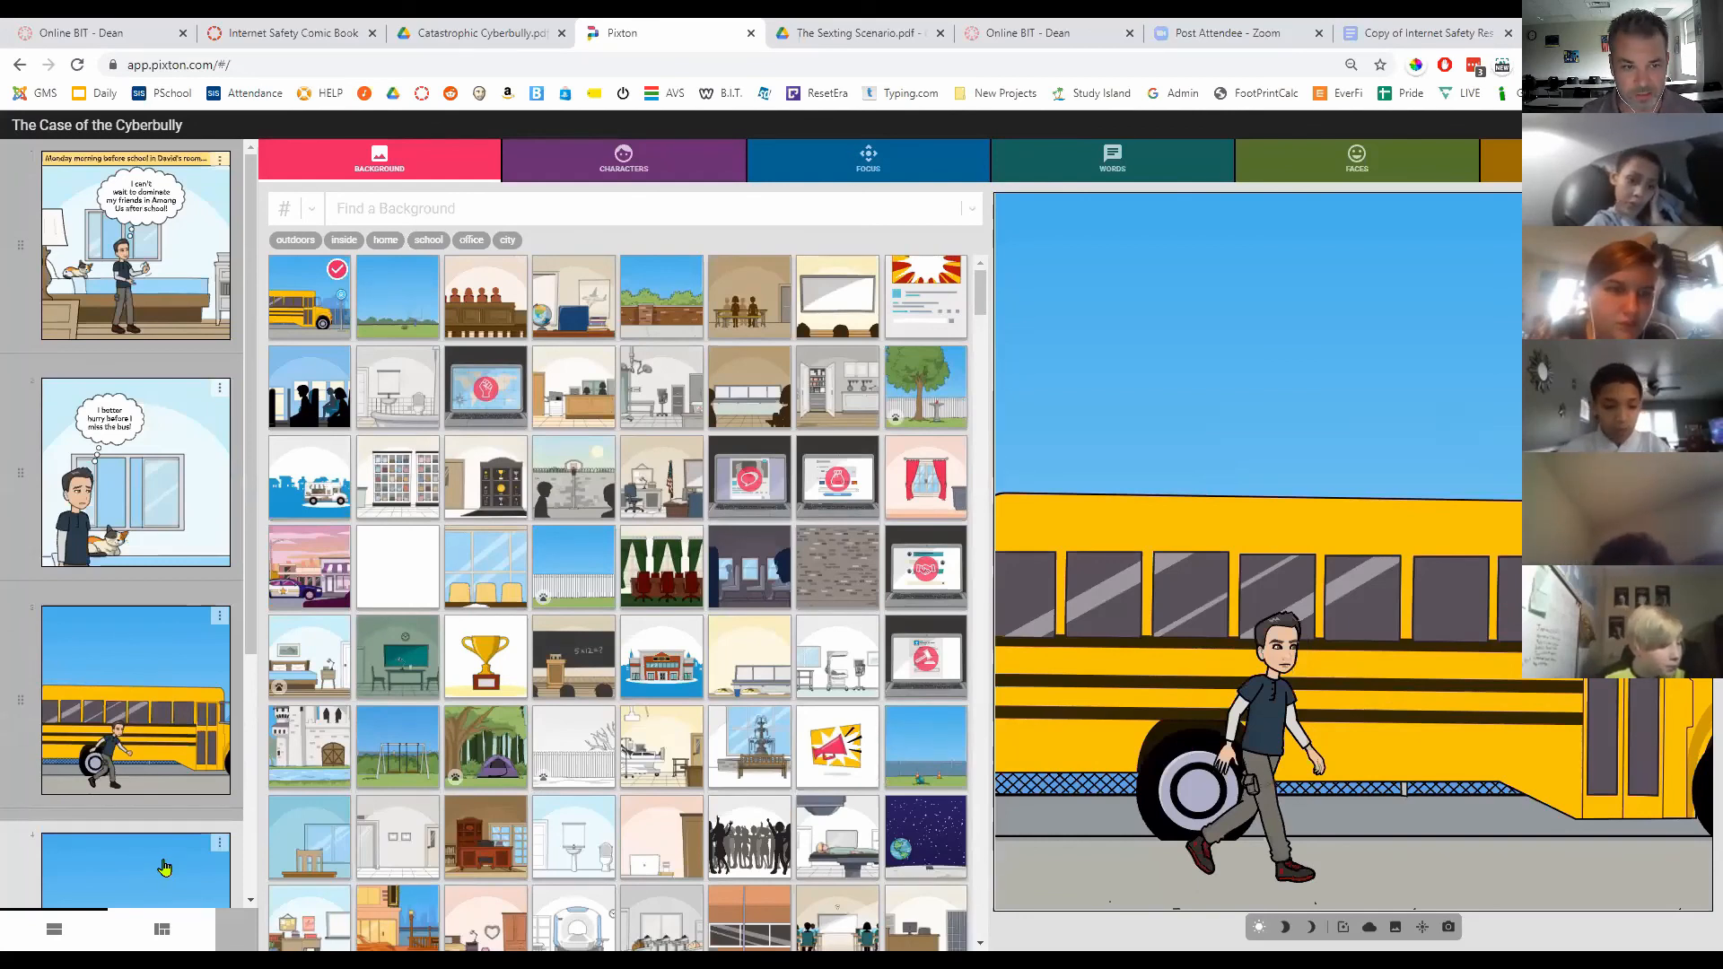
Step: Set the fourth panel's background to the dark bus interior and focus on the character sitting on a bus seat, facing forward
{"action": "left_click", "coordinate": [442, 207]}
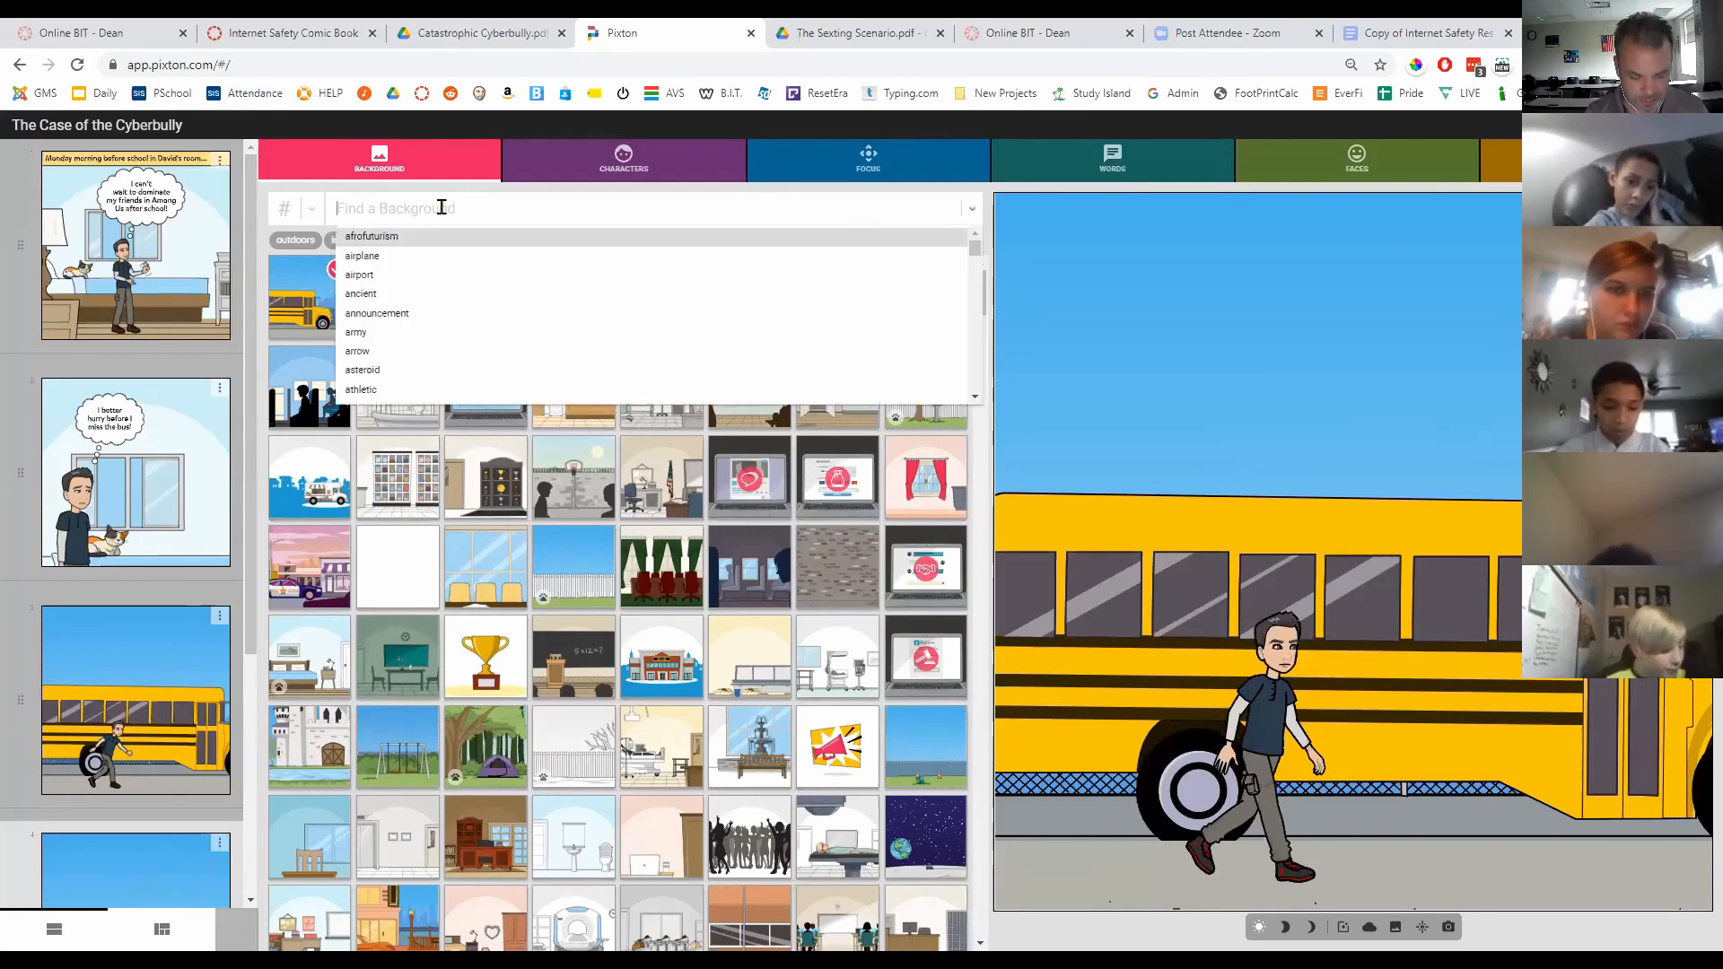
{"action": "type", "text": "bus"}
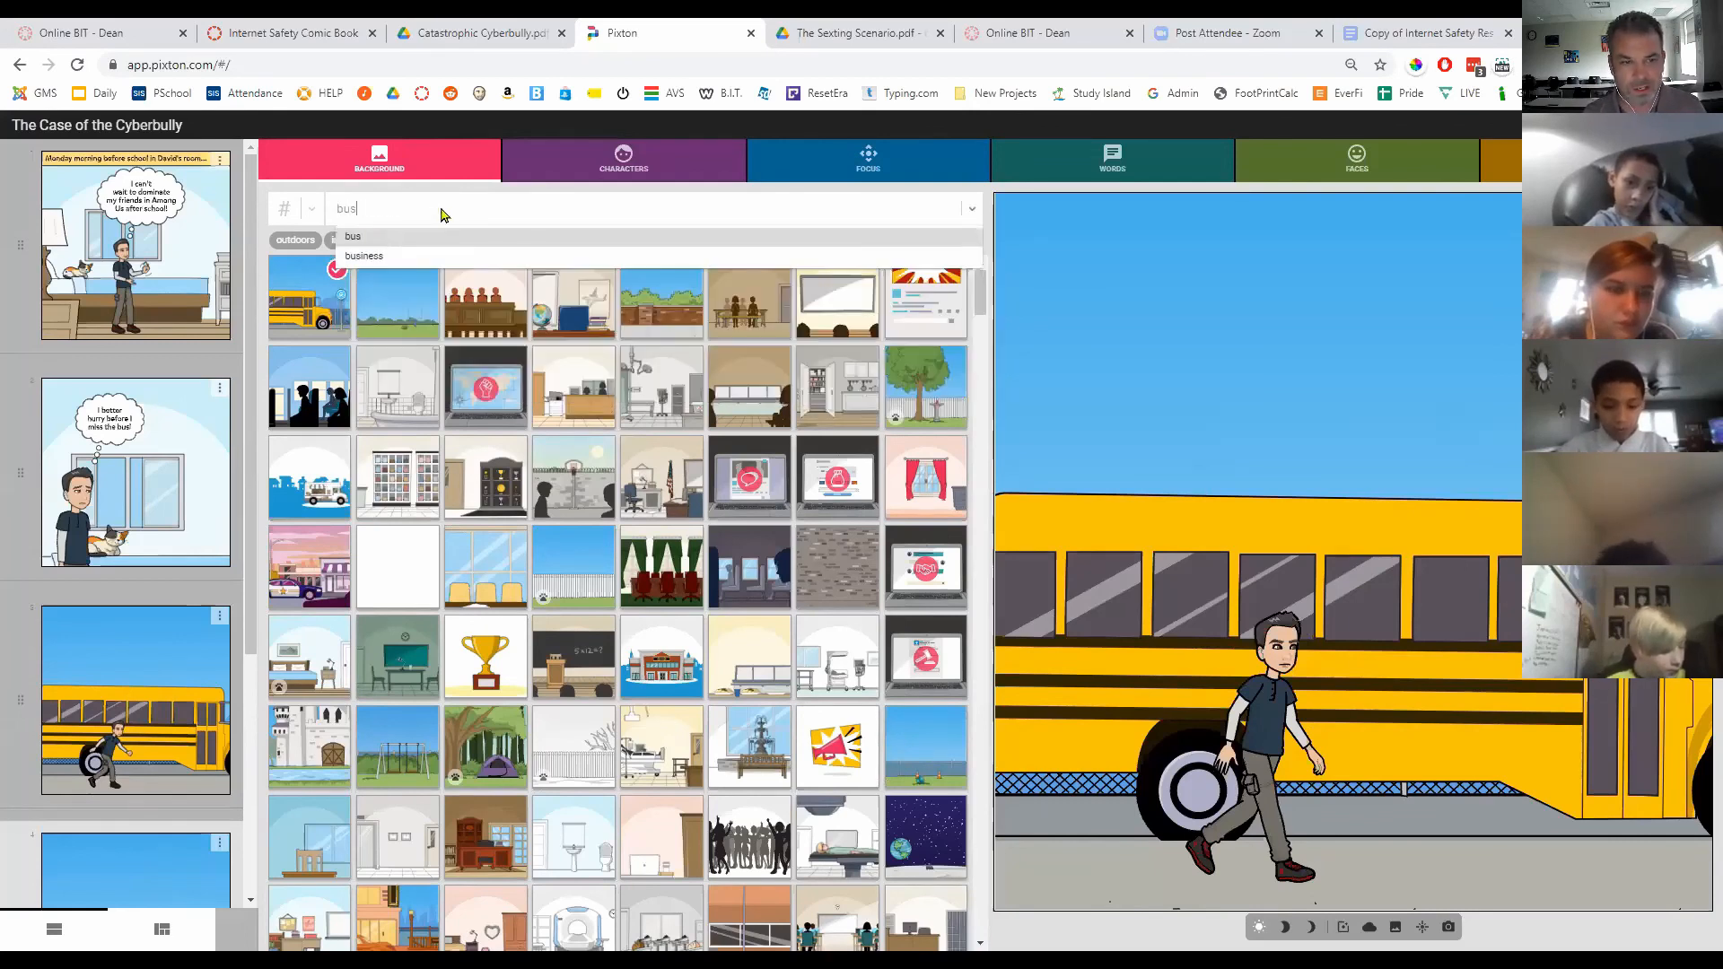
{"action": "key", "text": "Return"}
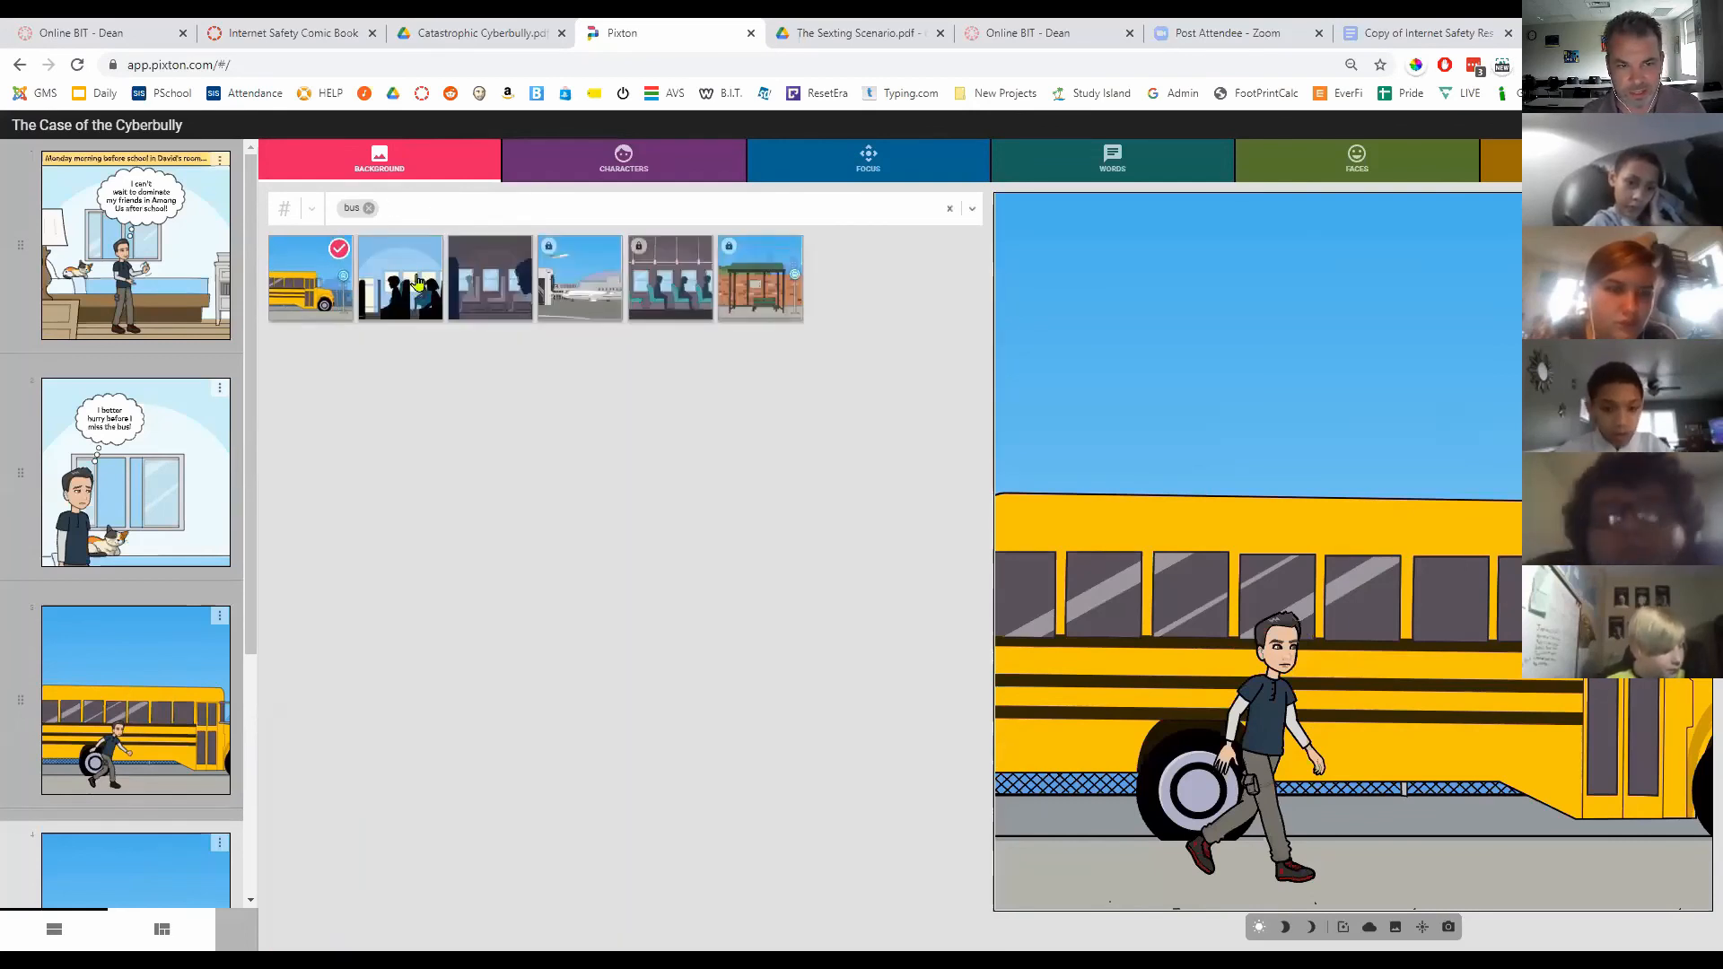
{"action": "left_click", "coordinate": [500, 287]}
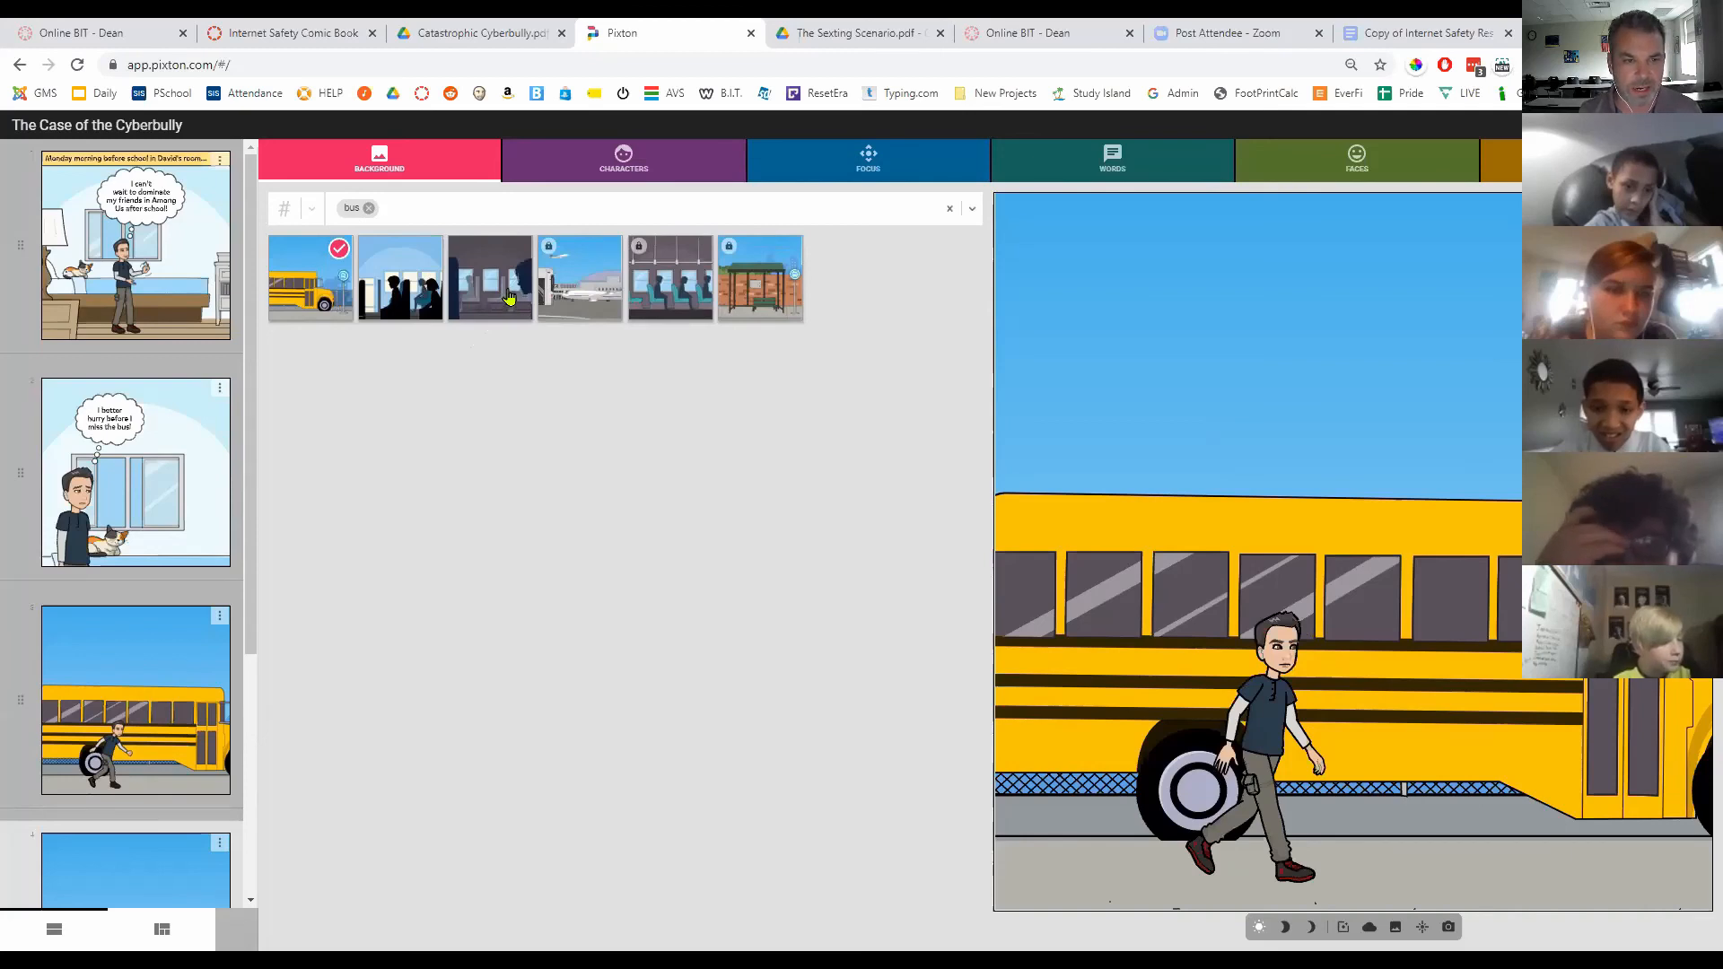
{"action": "left_click", "coordinate": [492, 289]}
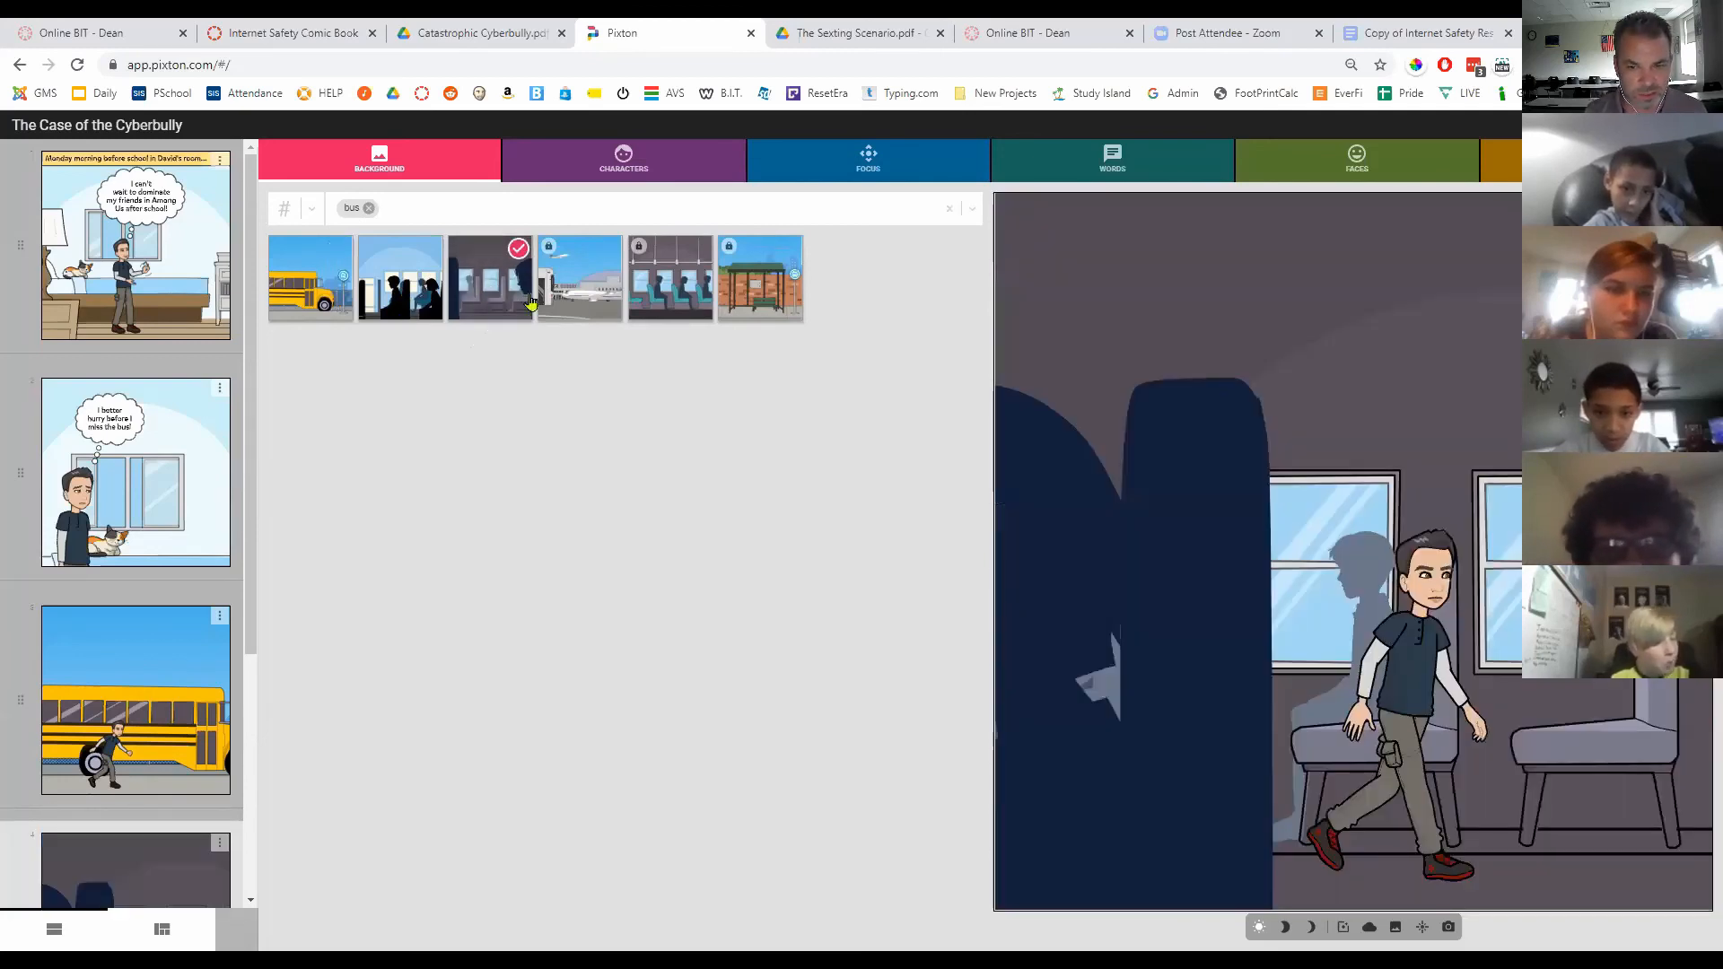
{"action": "left_click", "coordinate": [834, 170]}
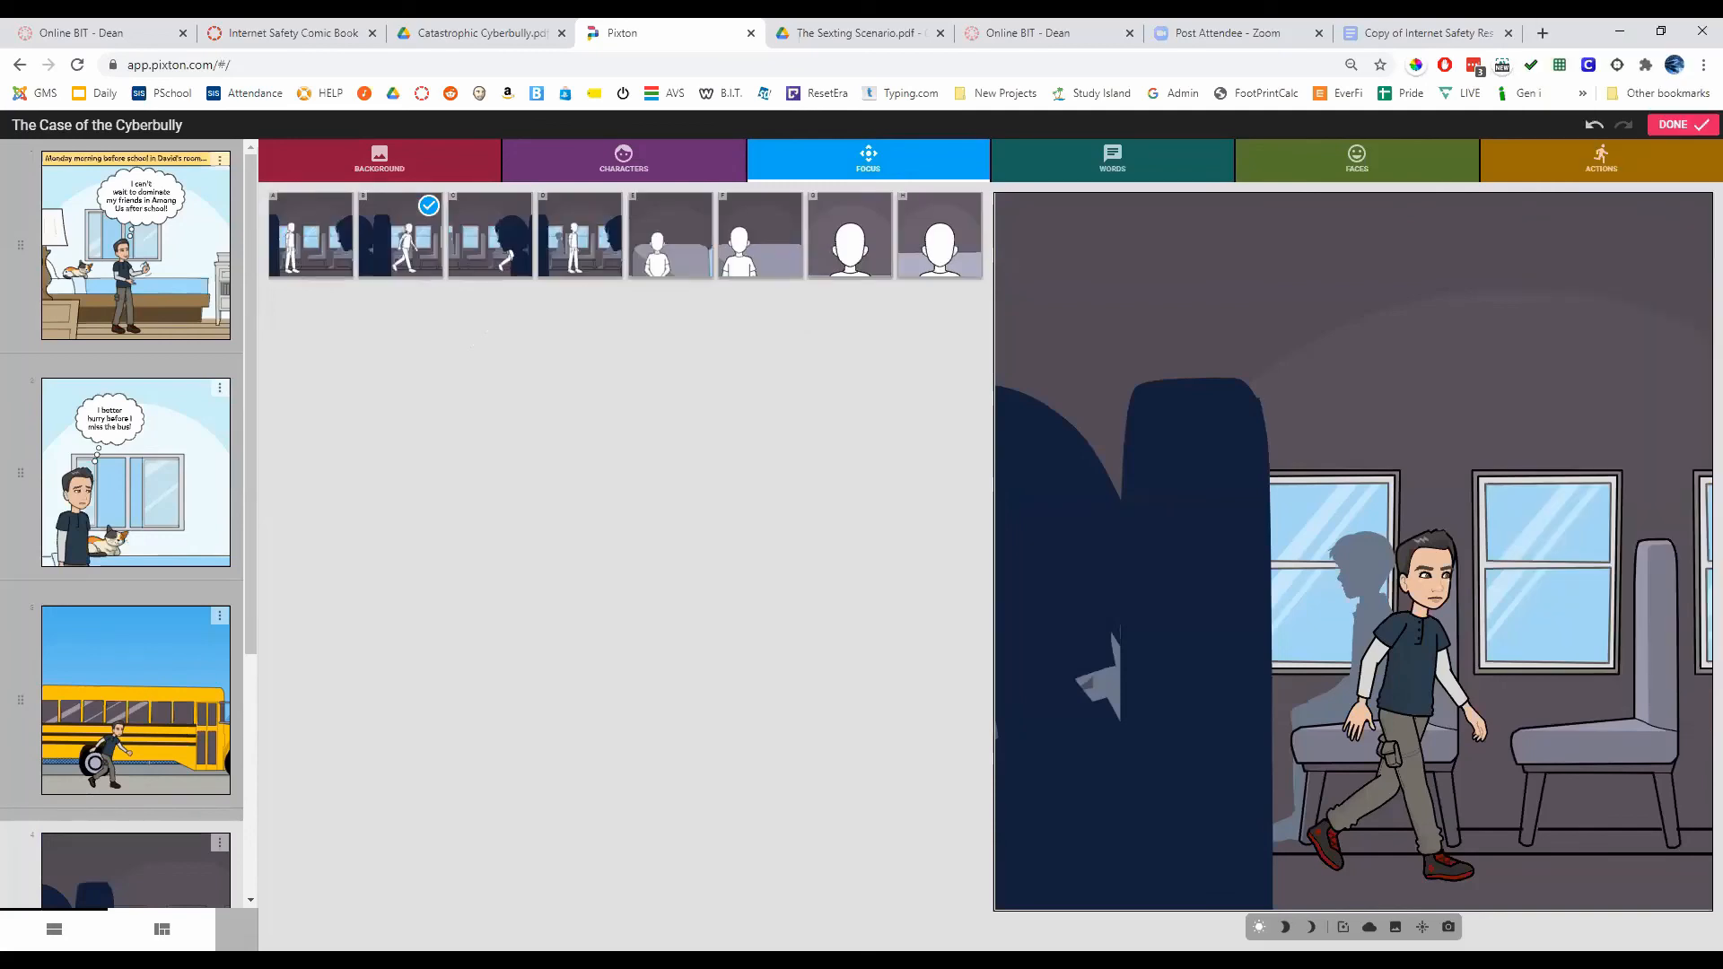
{"action": "left_click", "coordinate": [665, 260]}
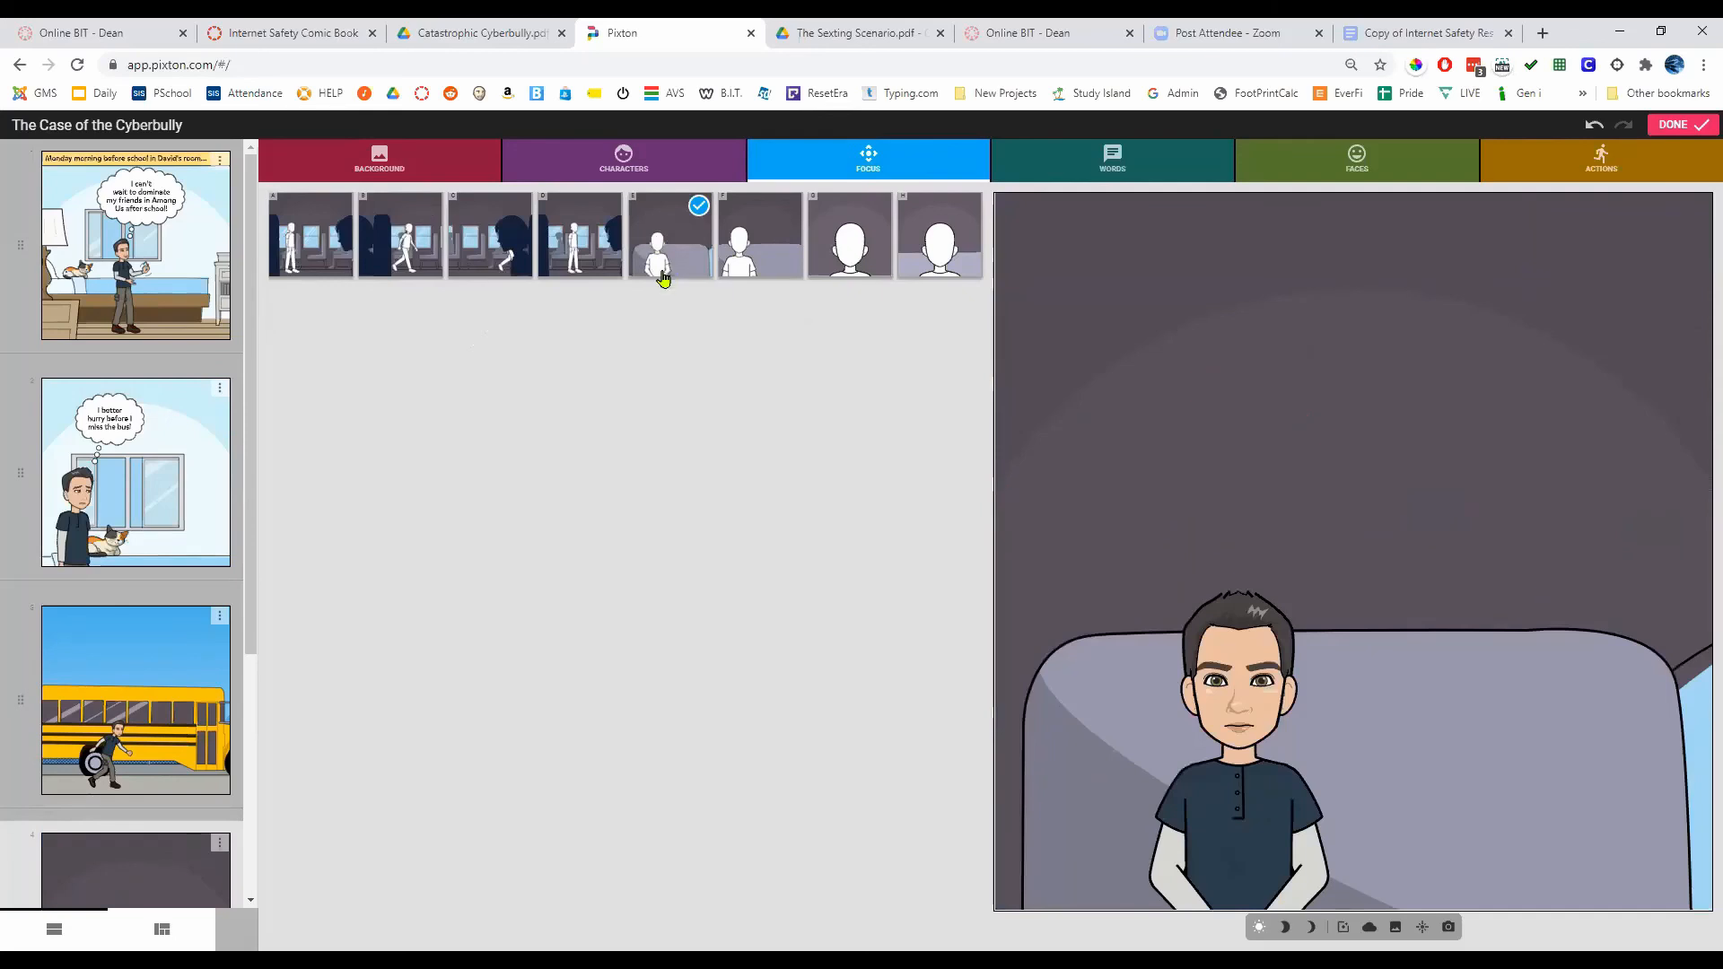
Step: Add the class character in the red cap beside the boy on the fourth panel's bus seat and move the boy closer
{"action": "left_click", "coordinate": [633, 164]}
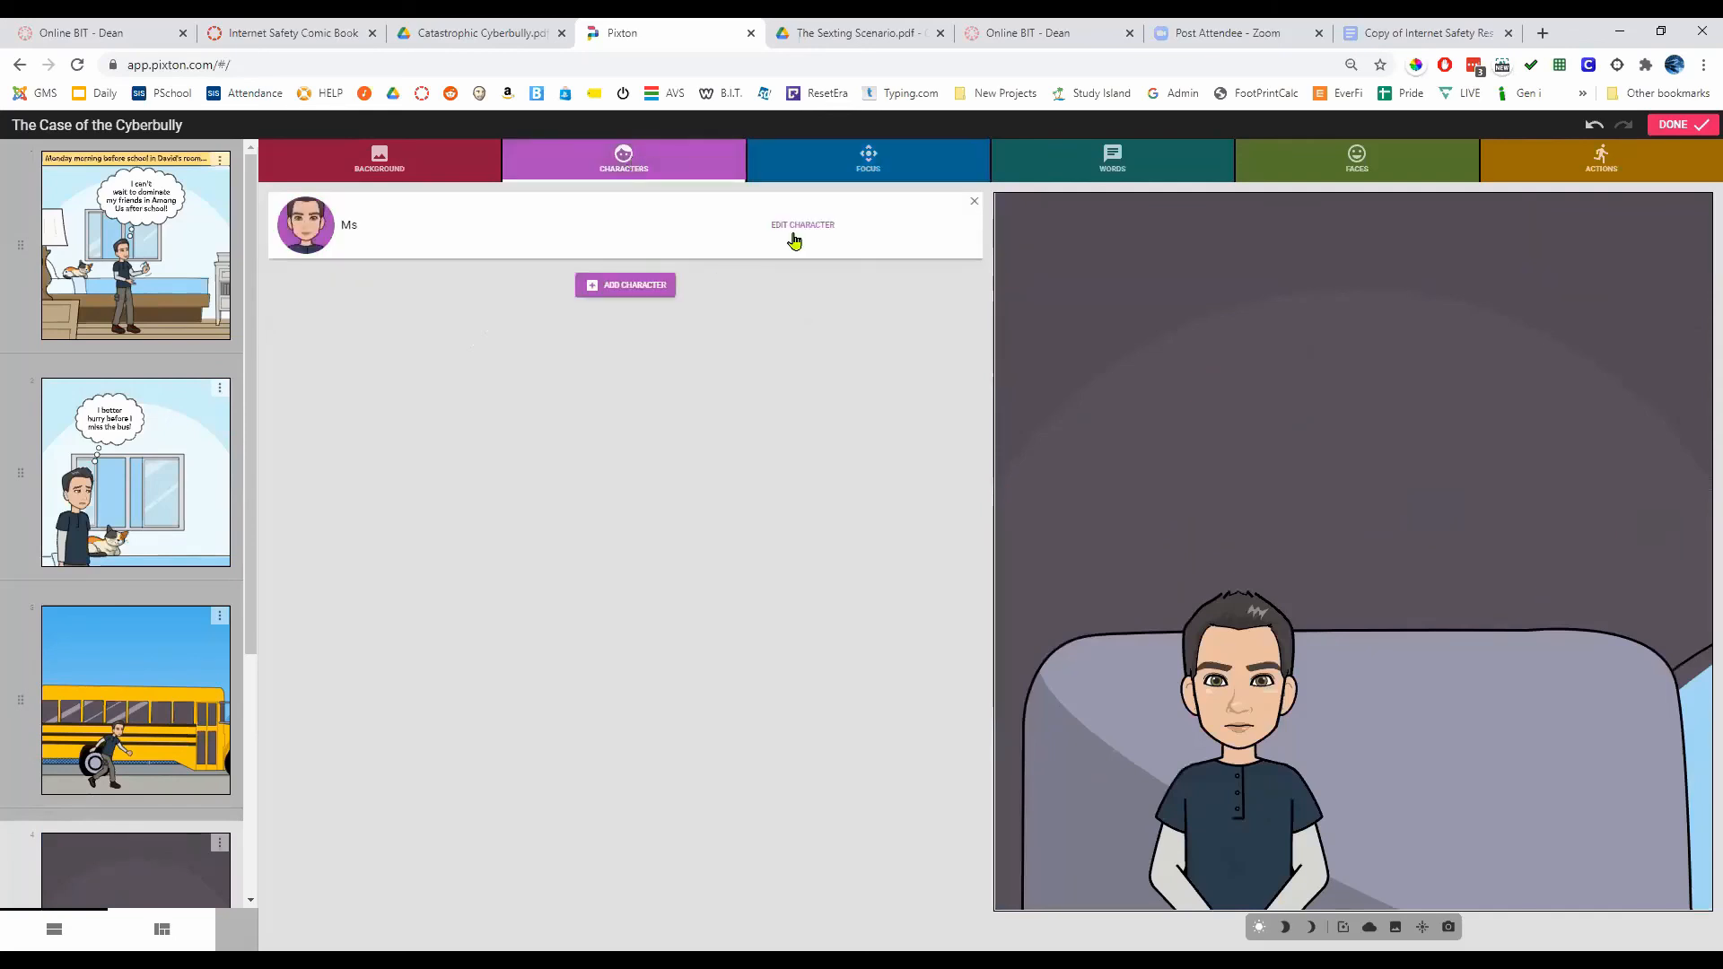
{"action": "left_click", "coordinate": [621, 287]}
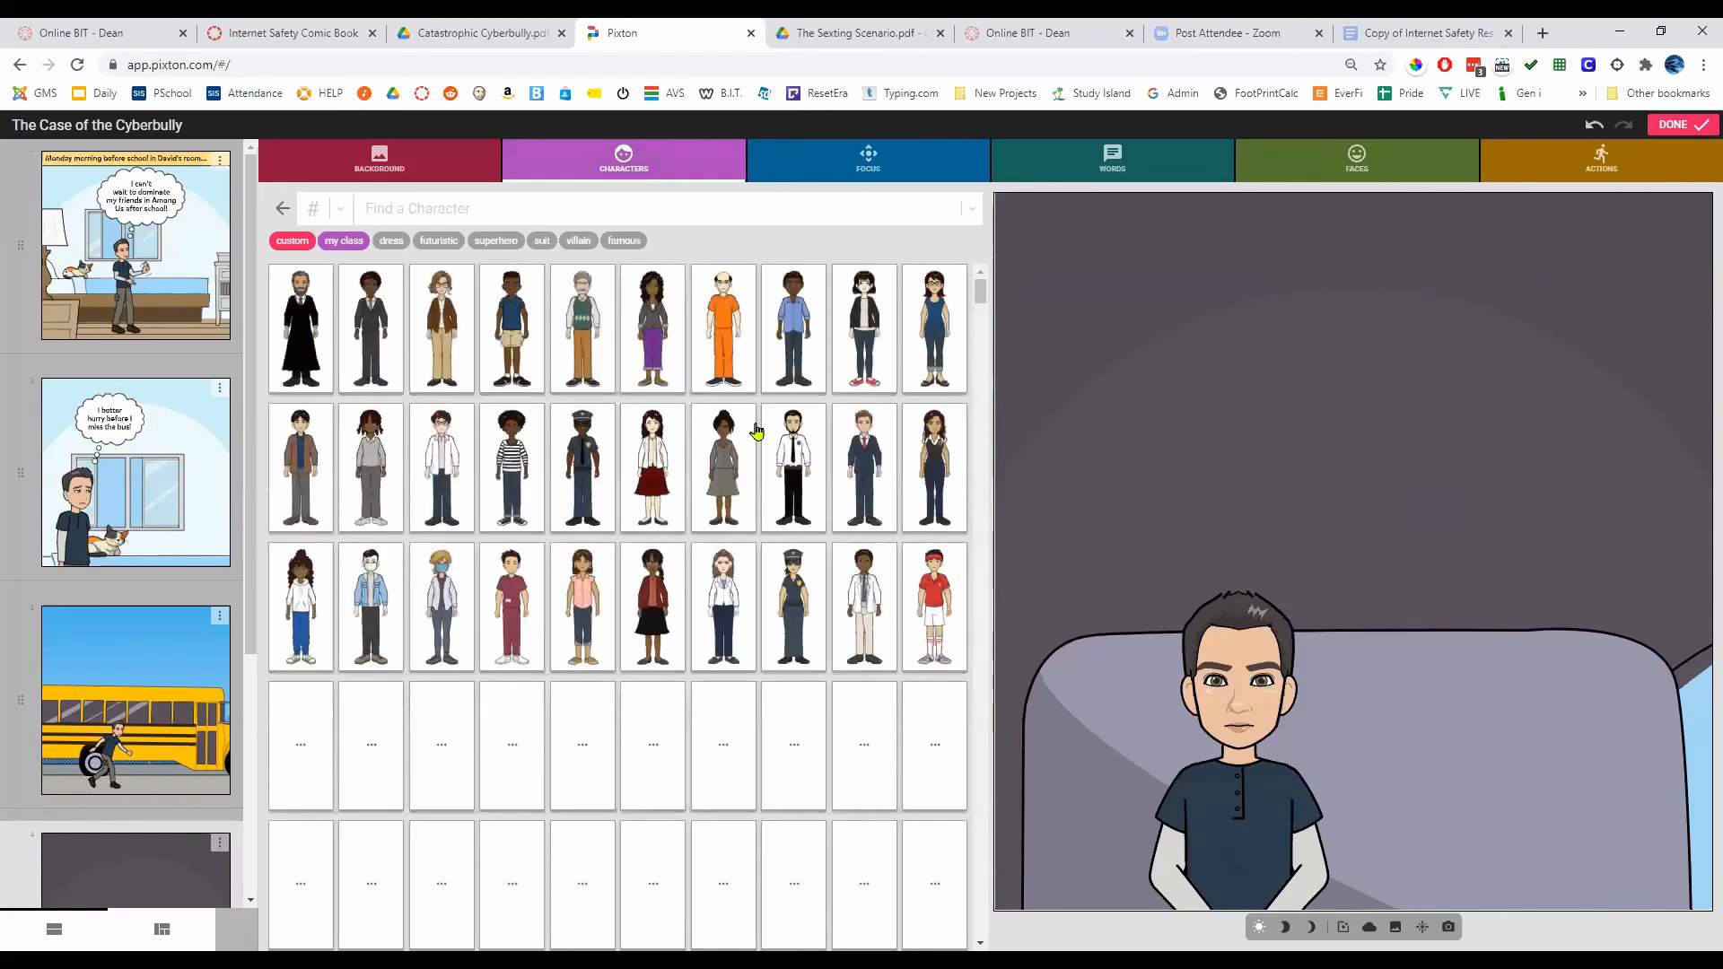
{"action": "left_click", "coordinate": [345, 243]}
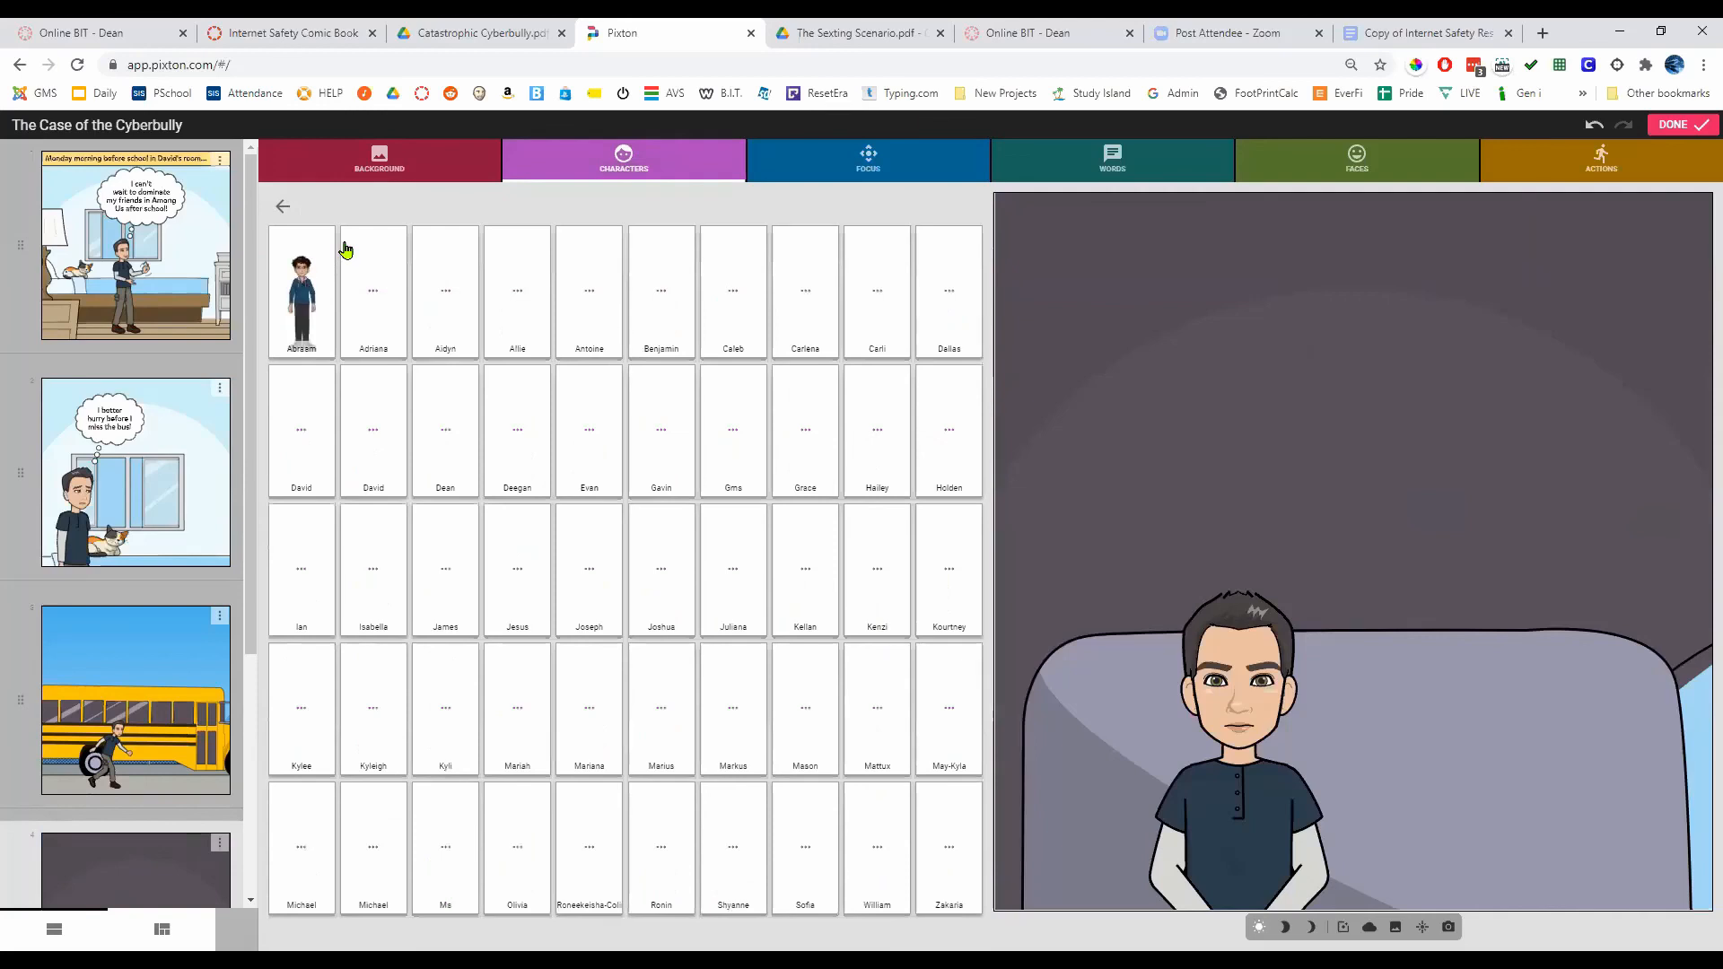
{"action": "left_click", "coordinate": [579, 308]}
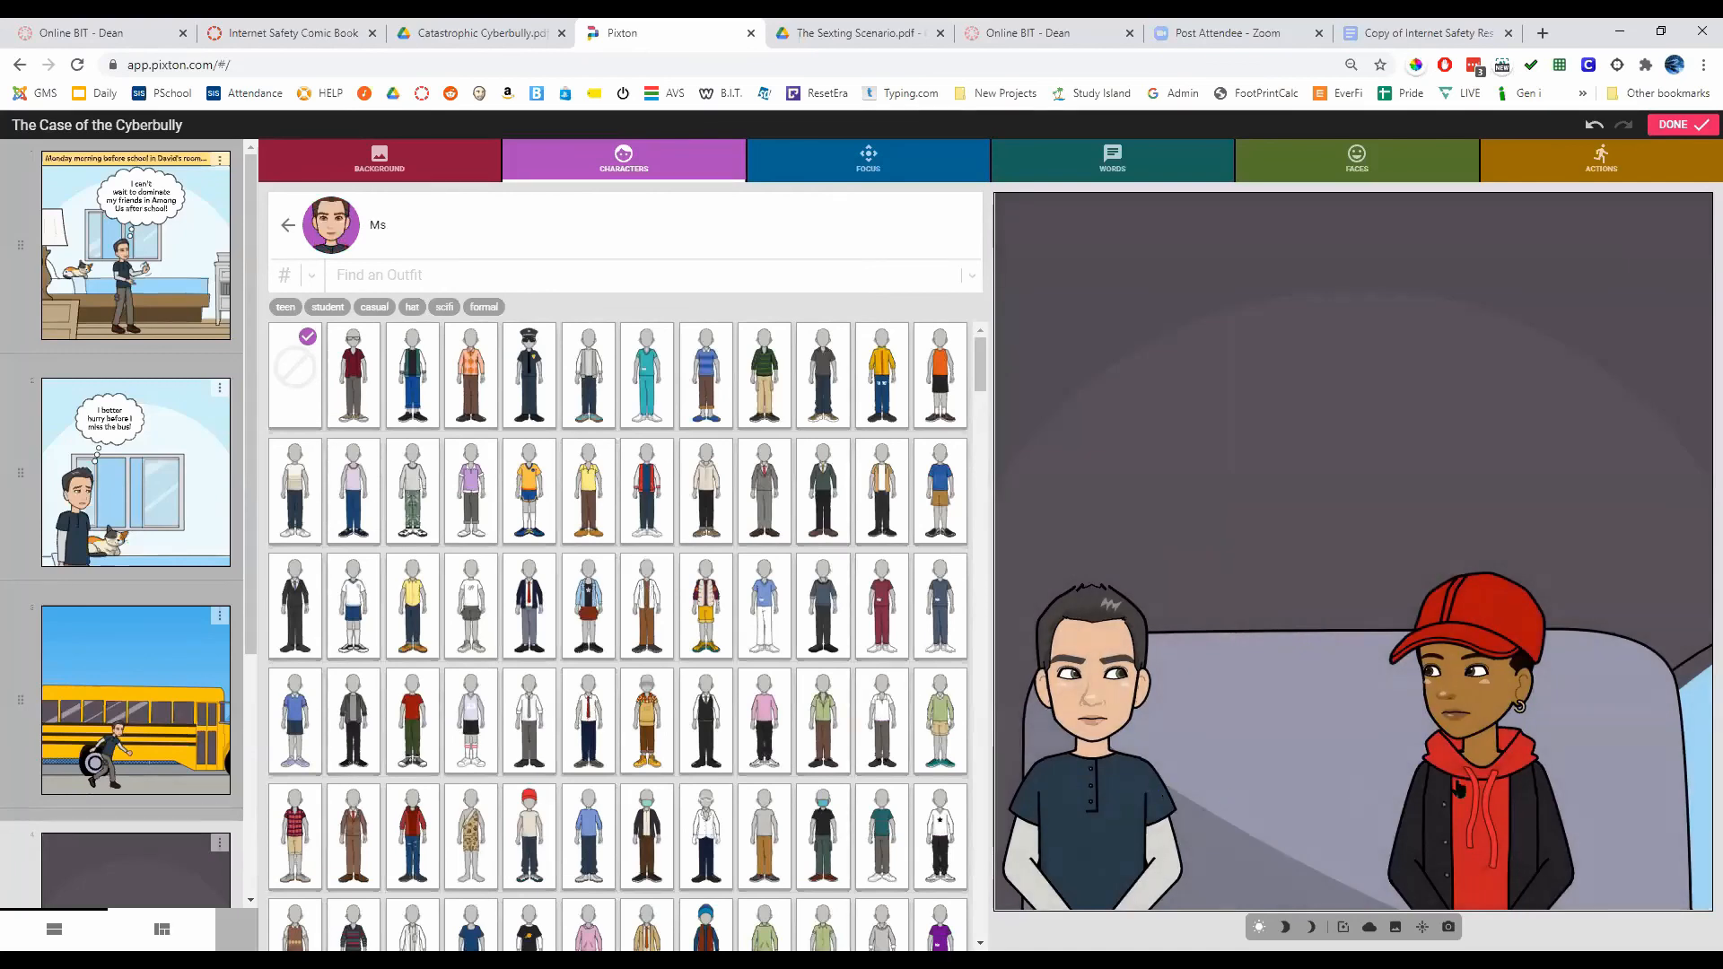
{"action": "left_click", "coordinate": [1104, 753]}
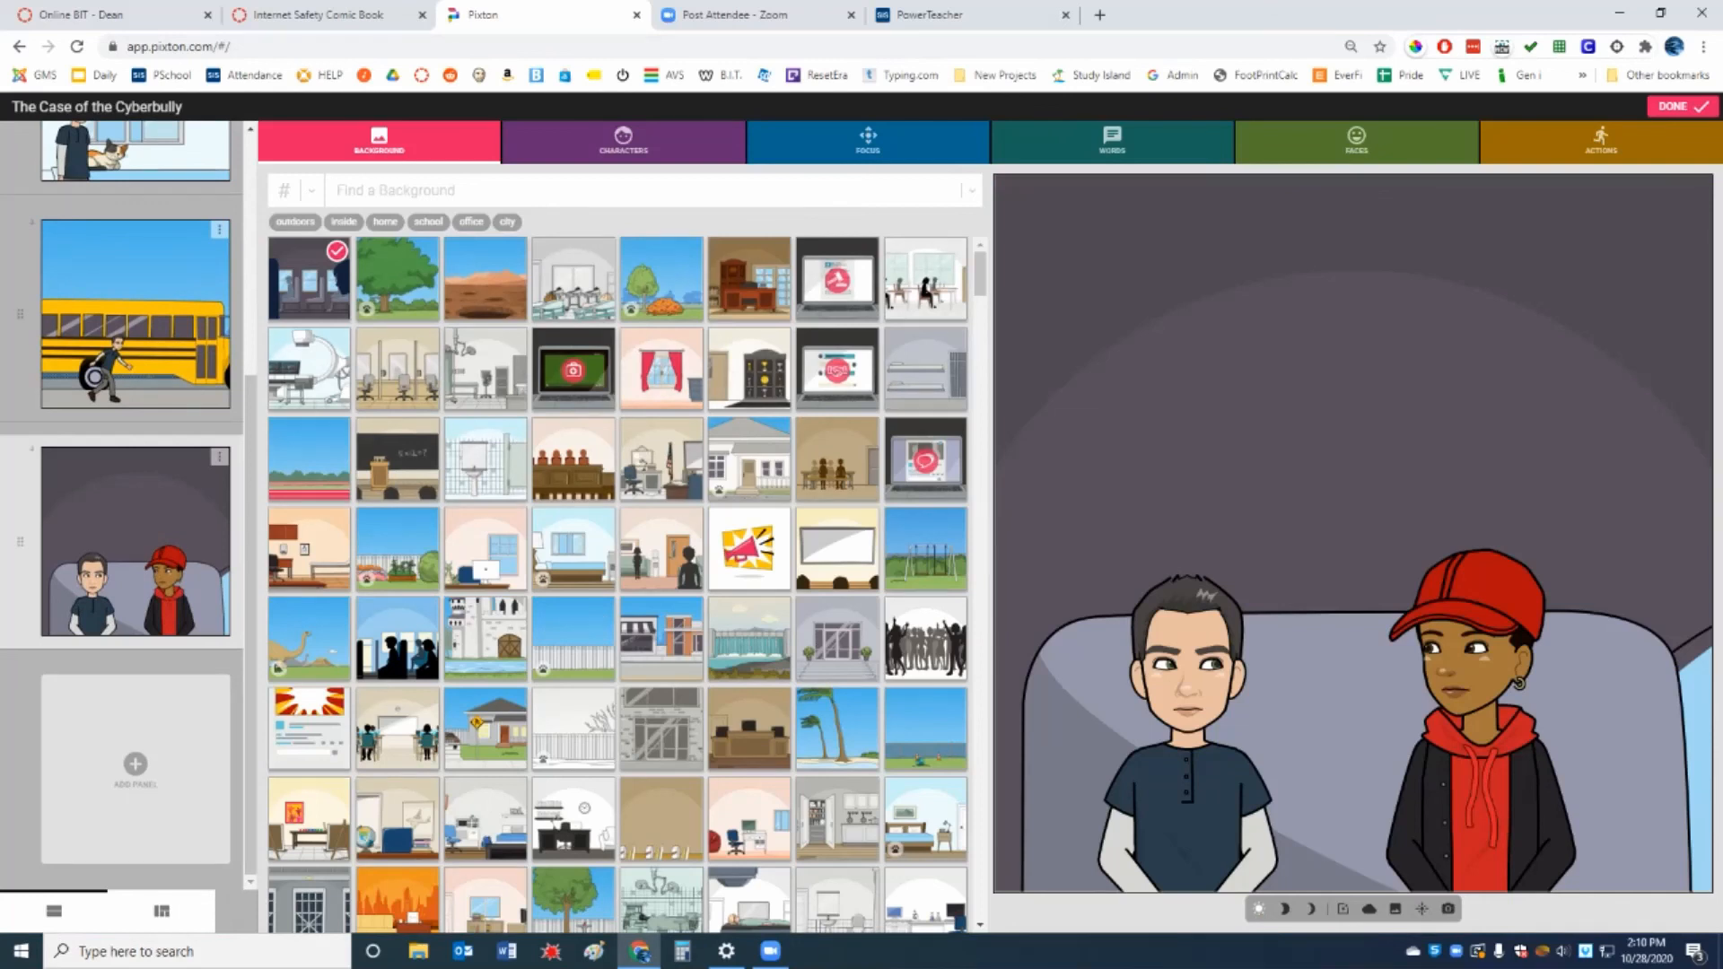
Step: Try the lighting levels on the first bedroom panel and leave it at the medium-dark evening setting
{"action": "scroll", "coordinate": [135, 503], "scroll_direction": "up", "scroll_amount": 4}
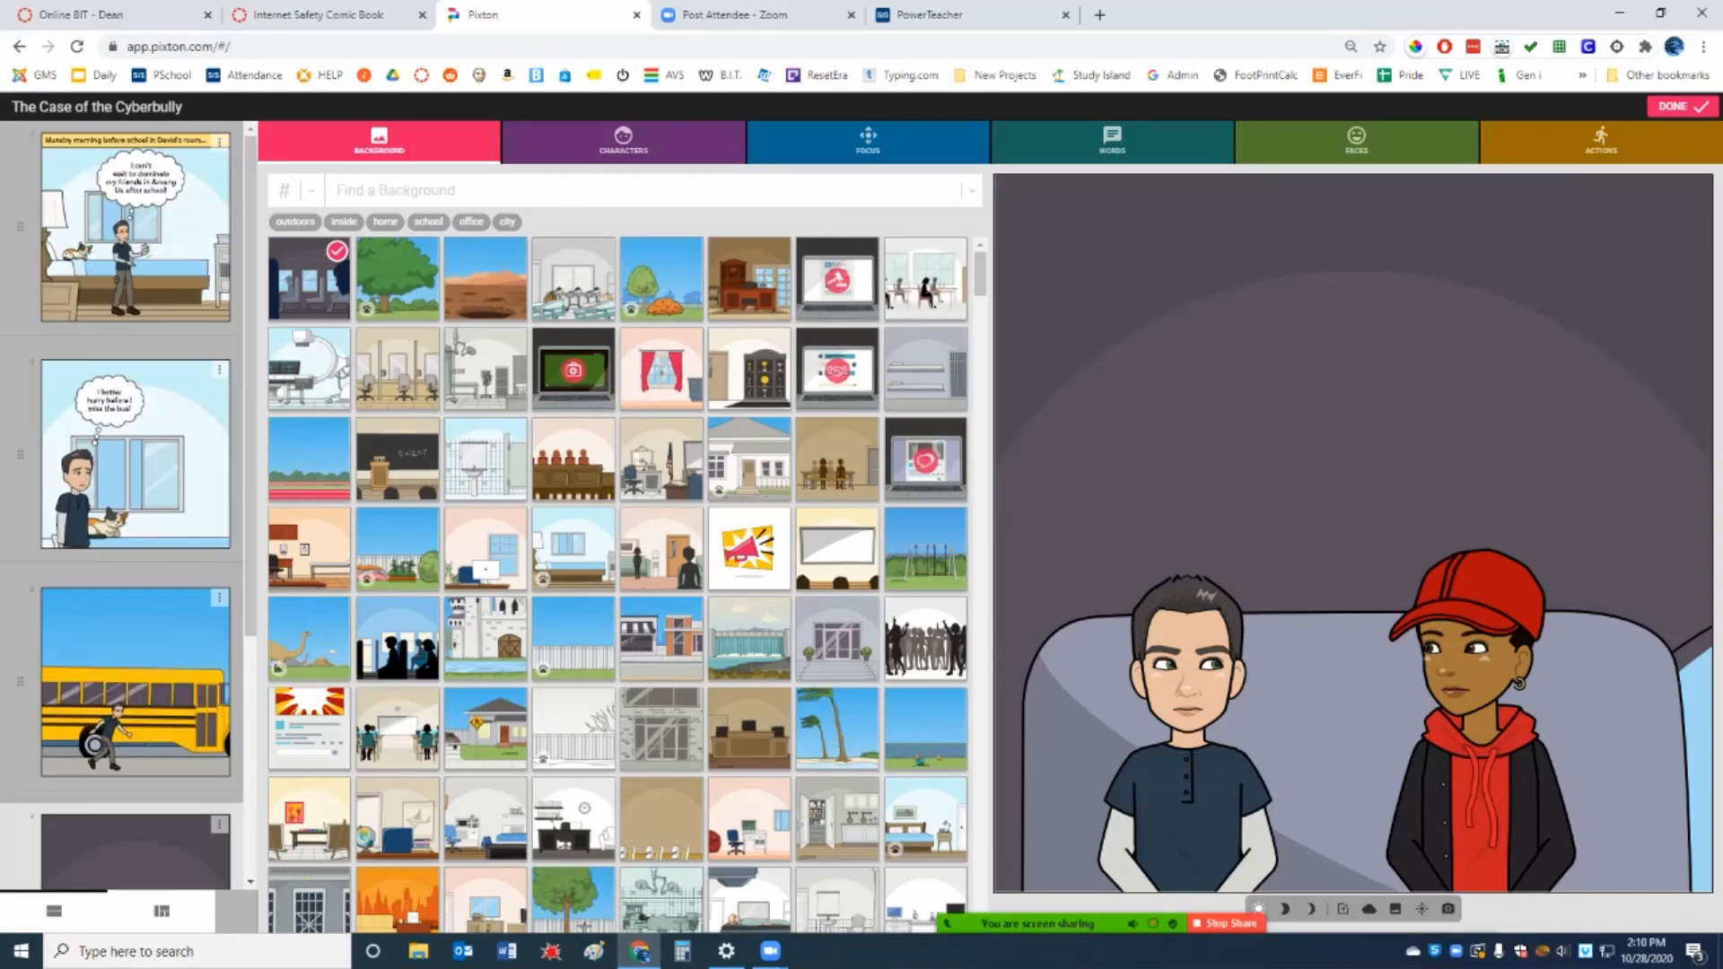
{"action": "left_click", "coordinate": [135, 228]}
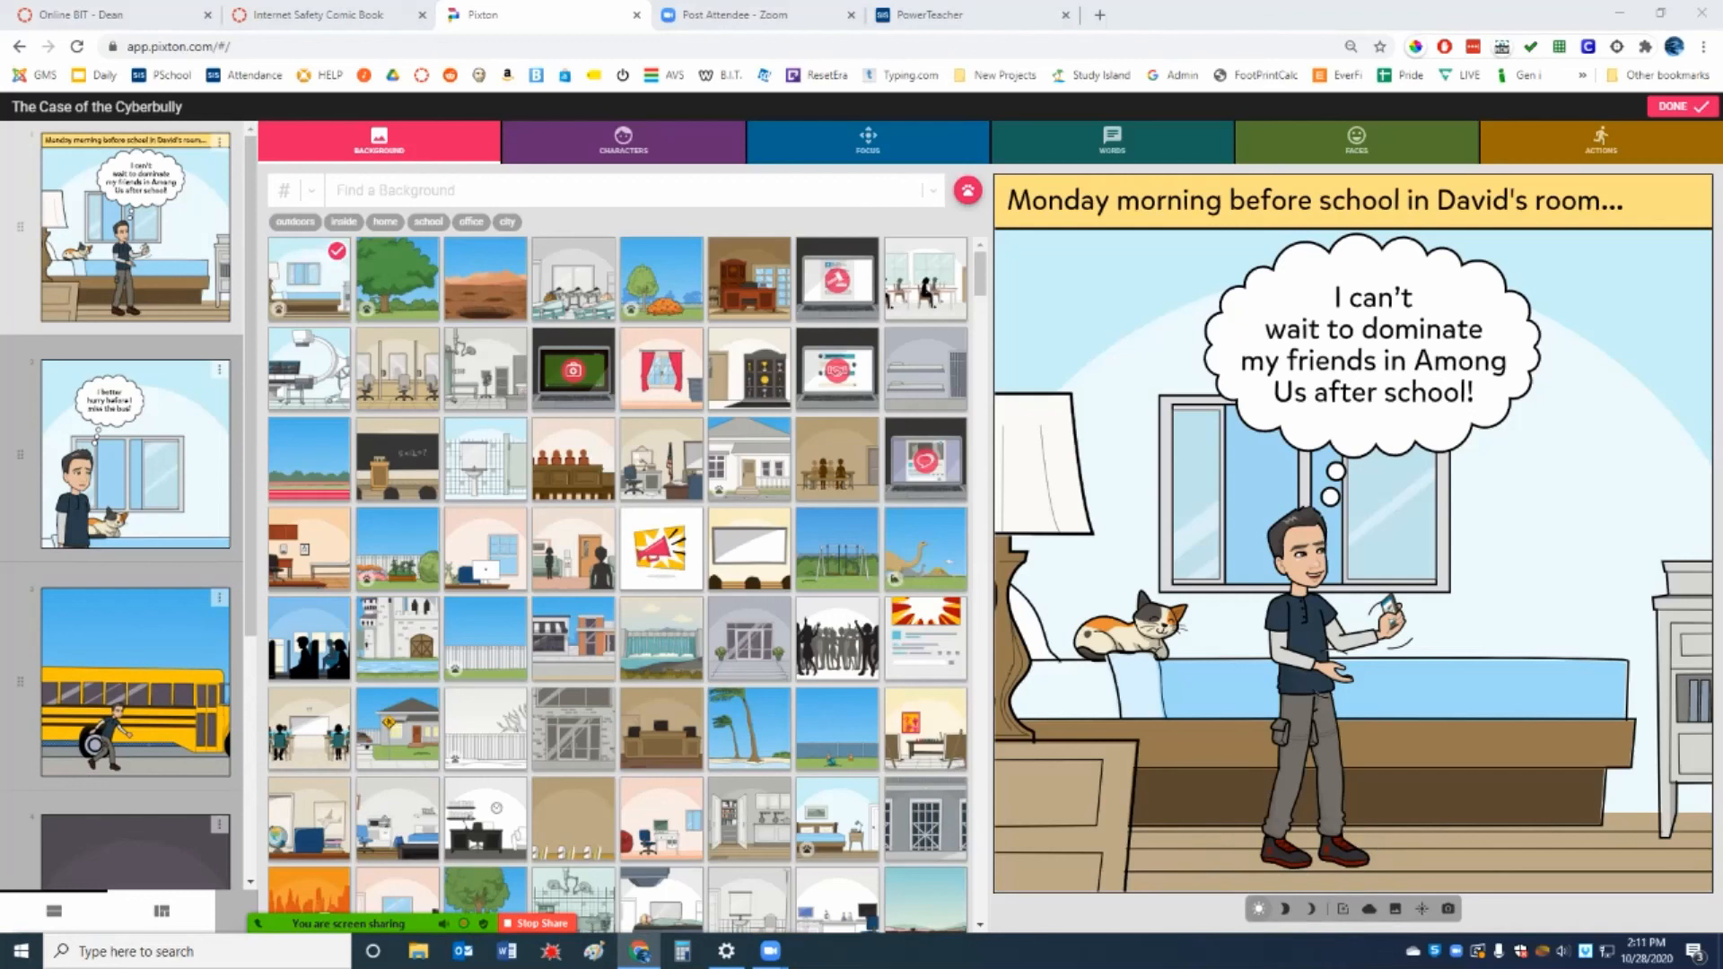
{"action": "left_click", "coordinate": [1285, 908]}
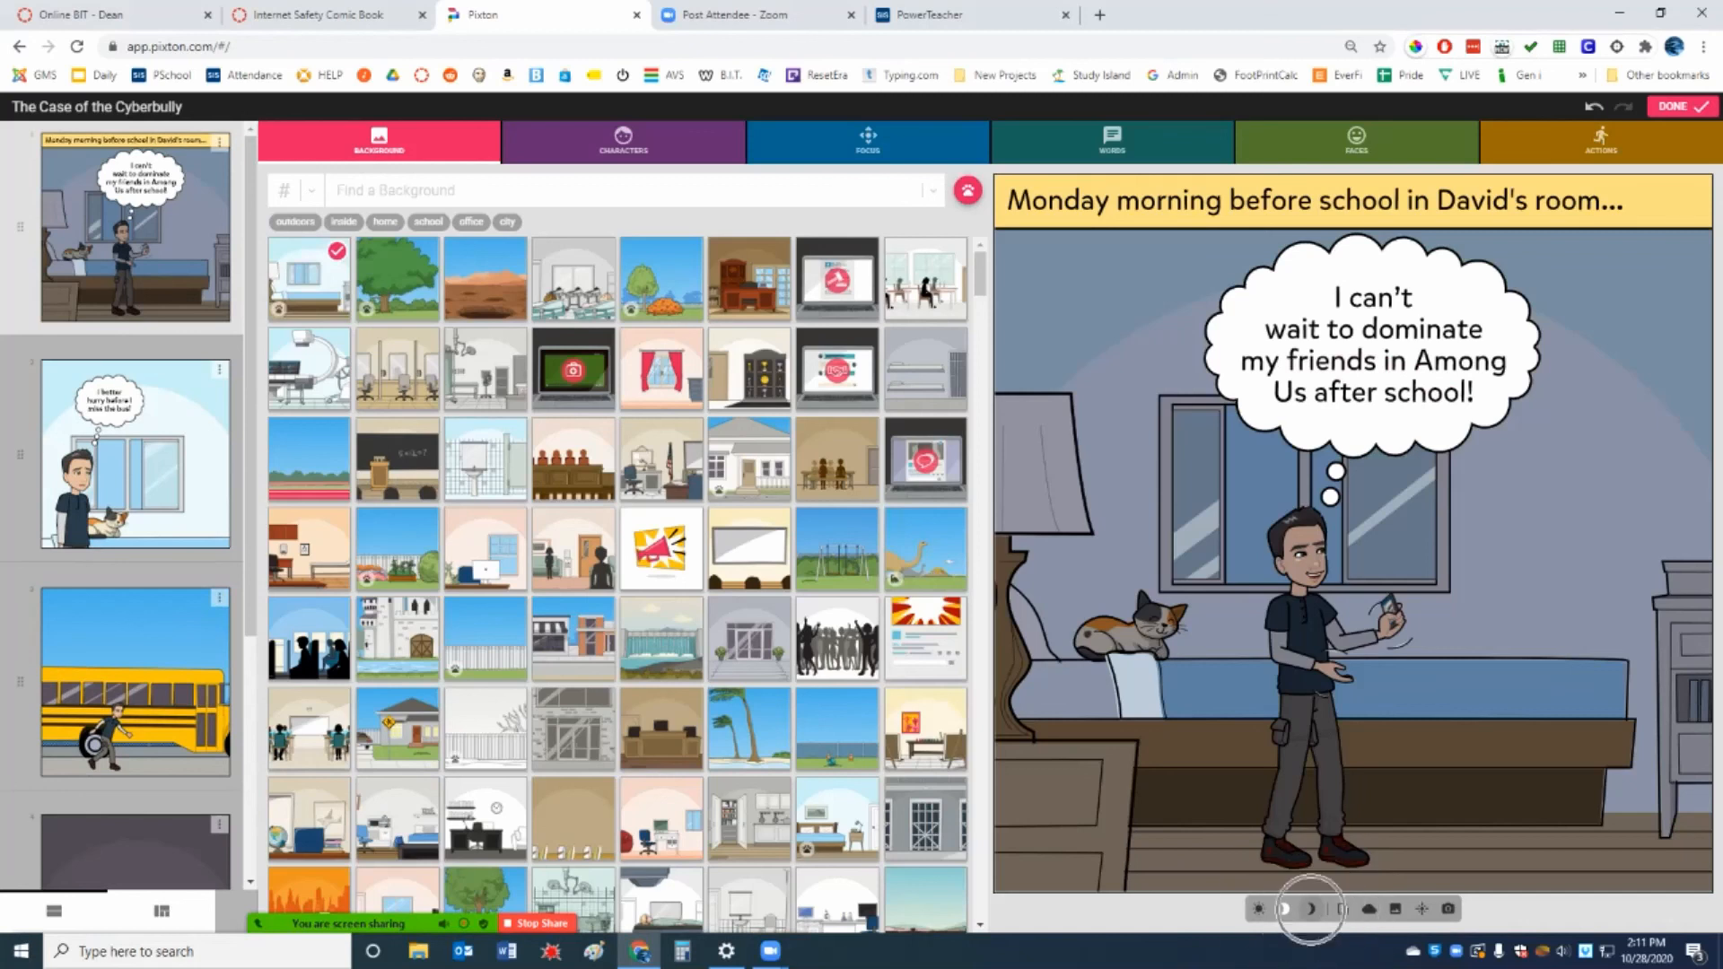
{"action": "left_click", "coordinate": [1311, 909]}
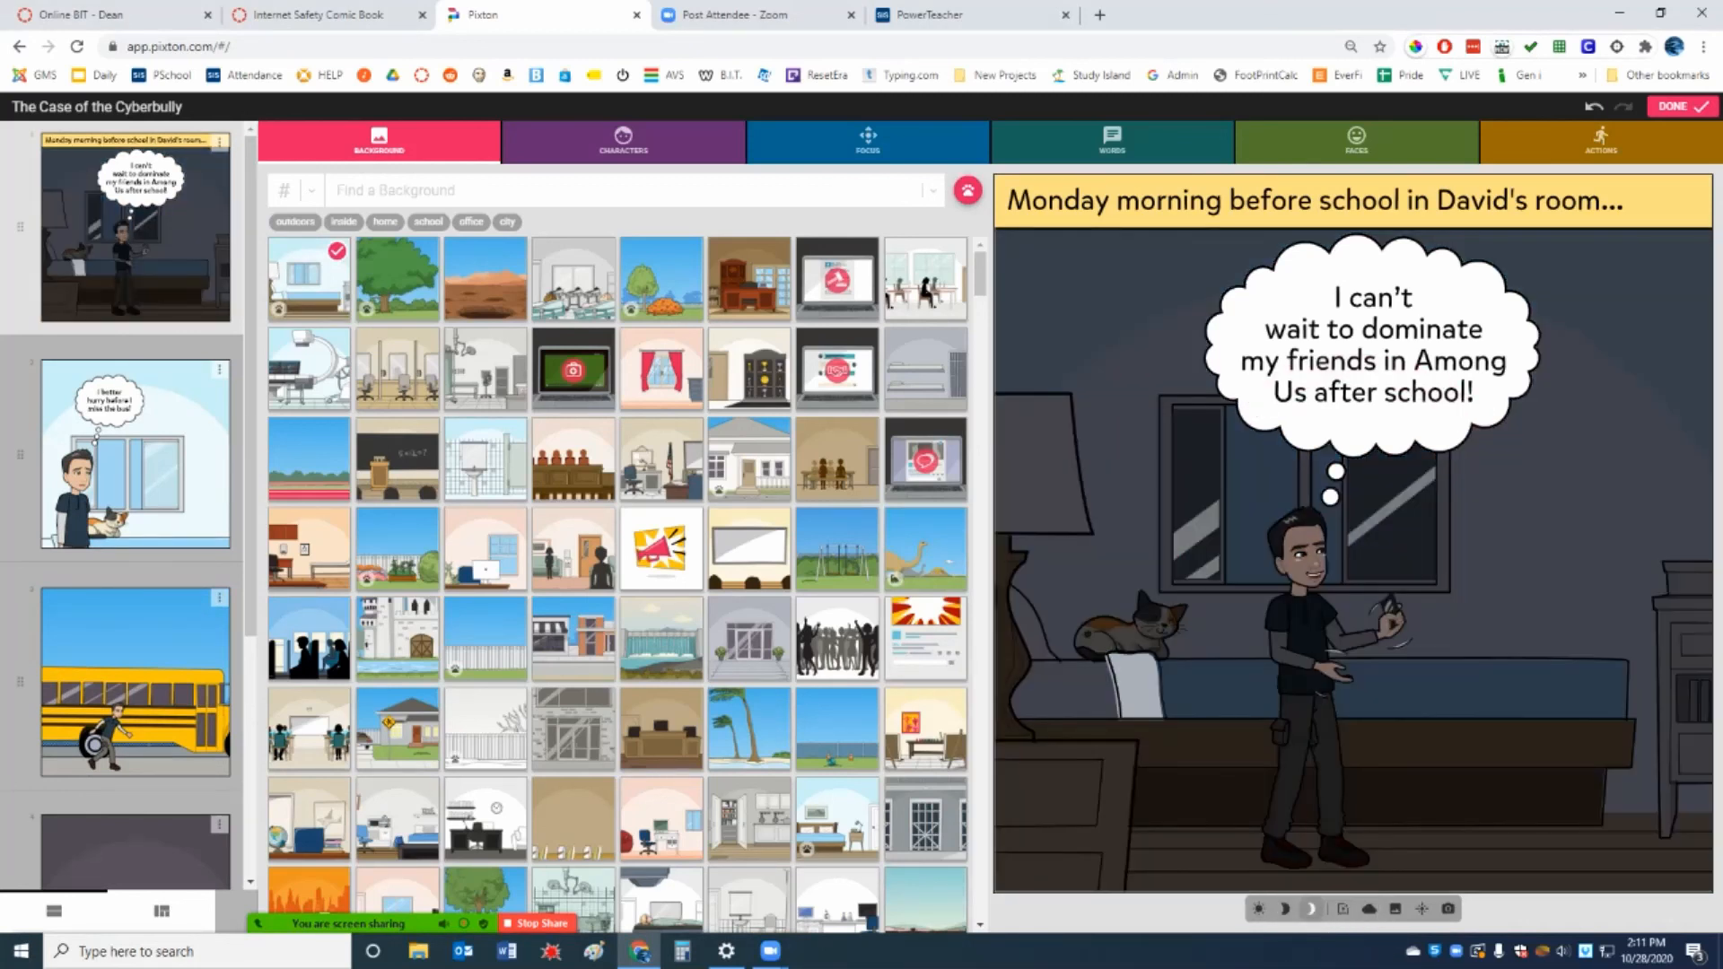
{"action": "left_click", "coordinate": [1284, 908]}
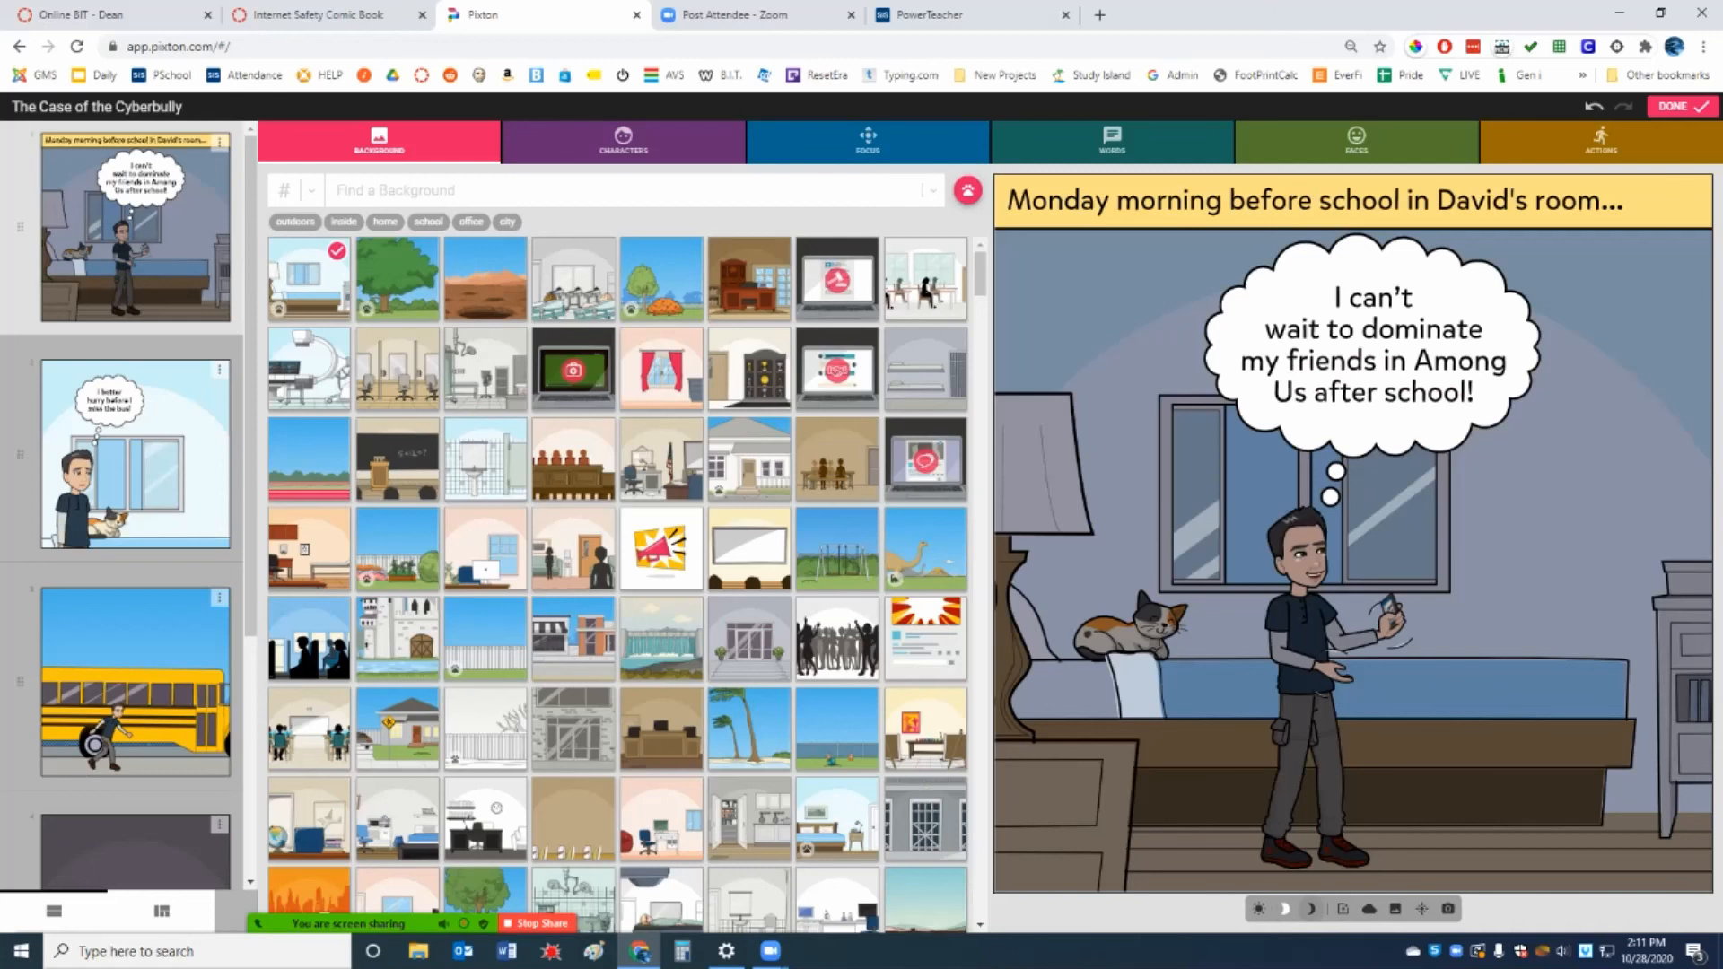
{"action": "left_click", "coordinate": [1259, 909]}
{"action": "left_click", "coordinate": [1285, 909]}
Step: Apply the medium-dark evening lighting to the second bedroom panel, the school bus panel and the bus interior panel
{"action": "left_click", "coordinate": [135, 454]}
{"action": "left_click", "coordinate": [1285, 908]}
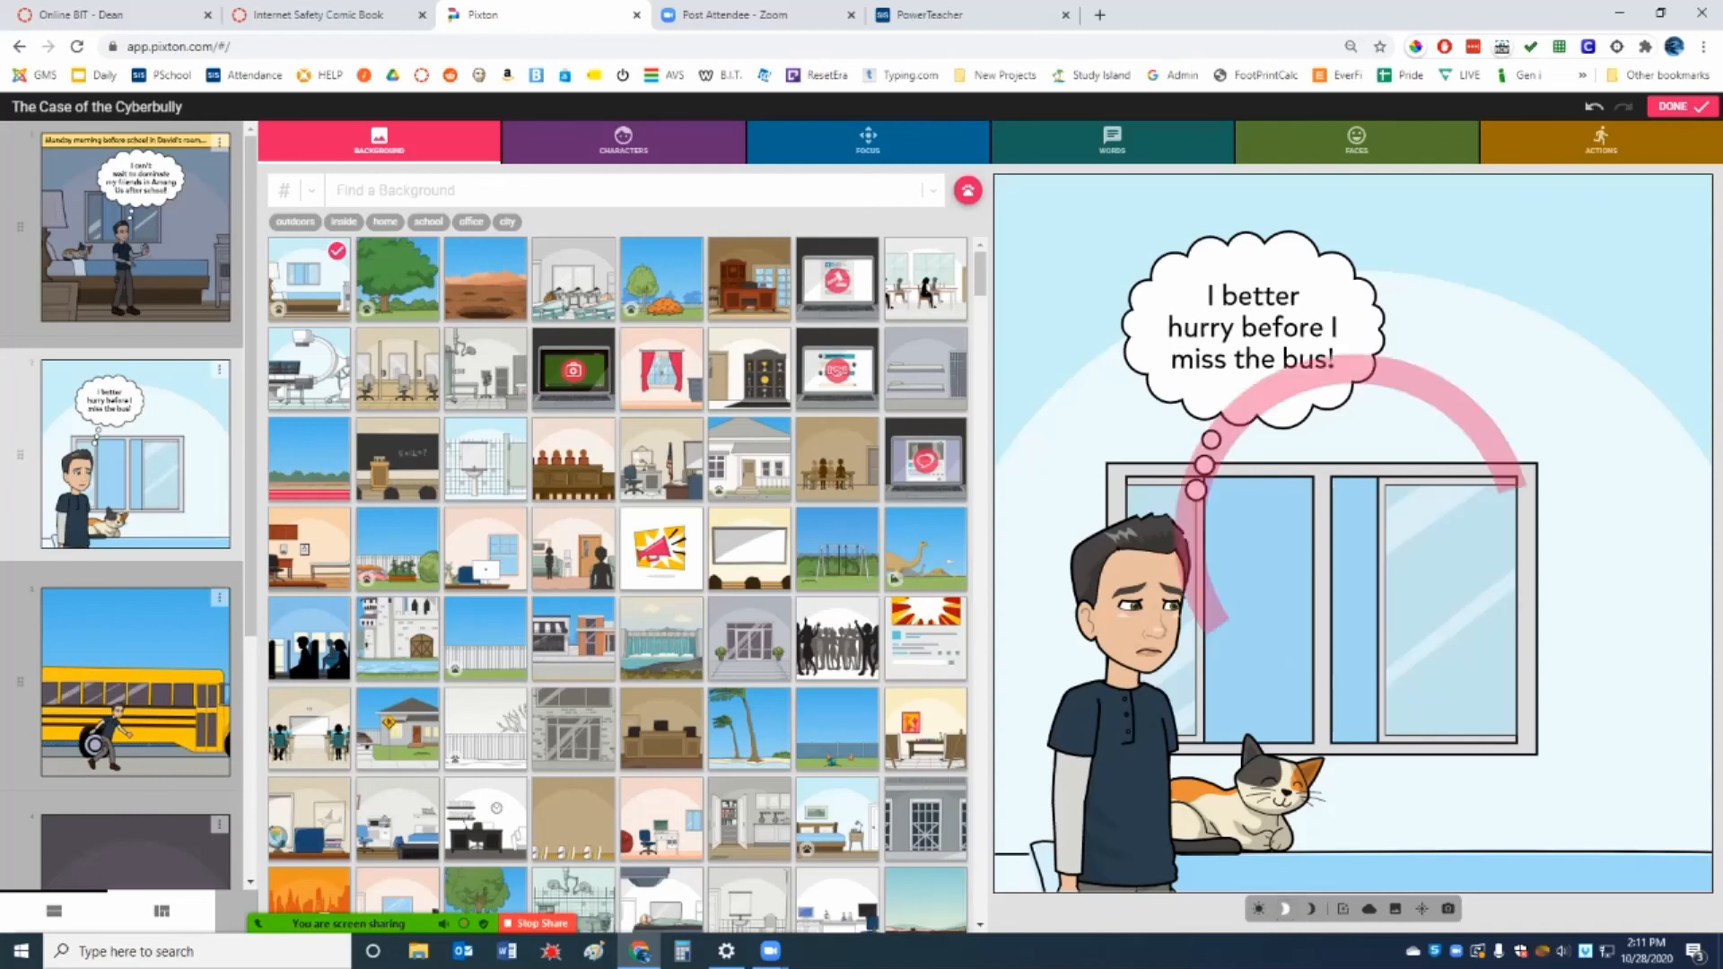
{"action": "left_click", "coordinate": [135, 682]}
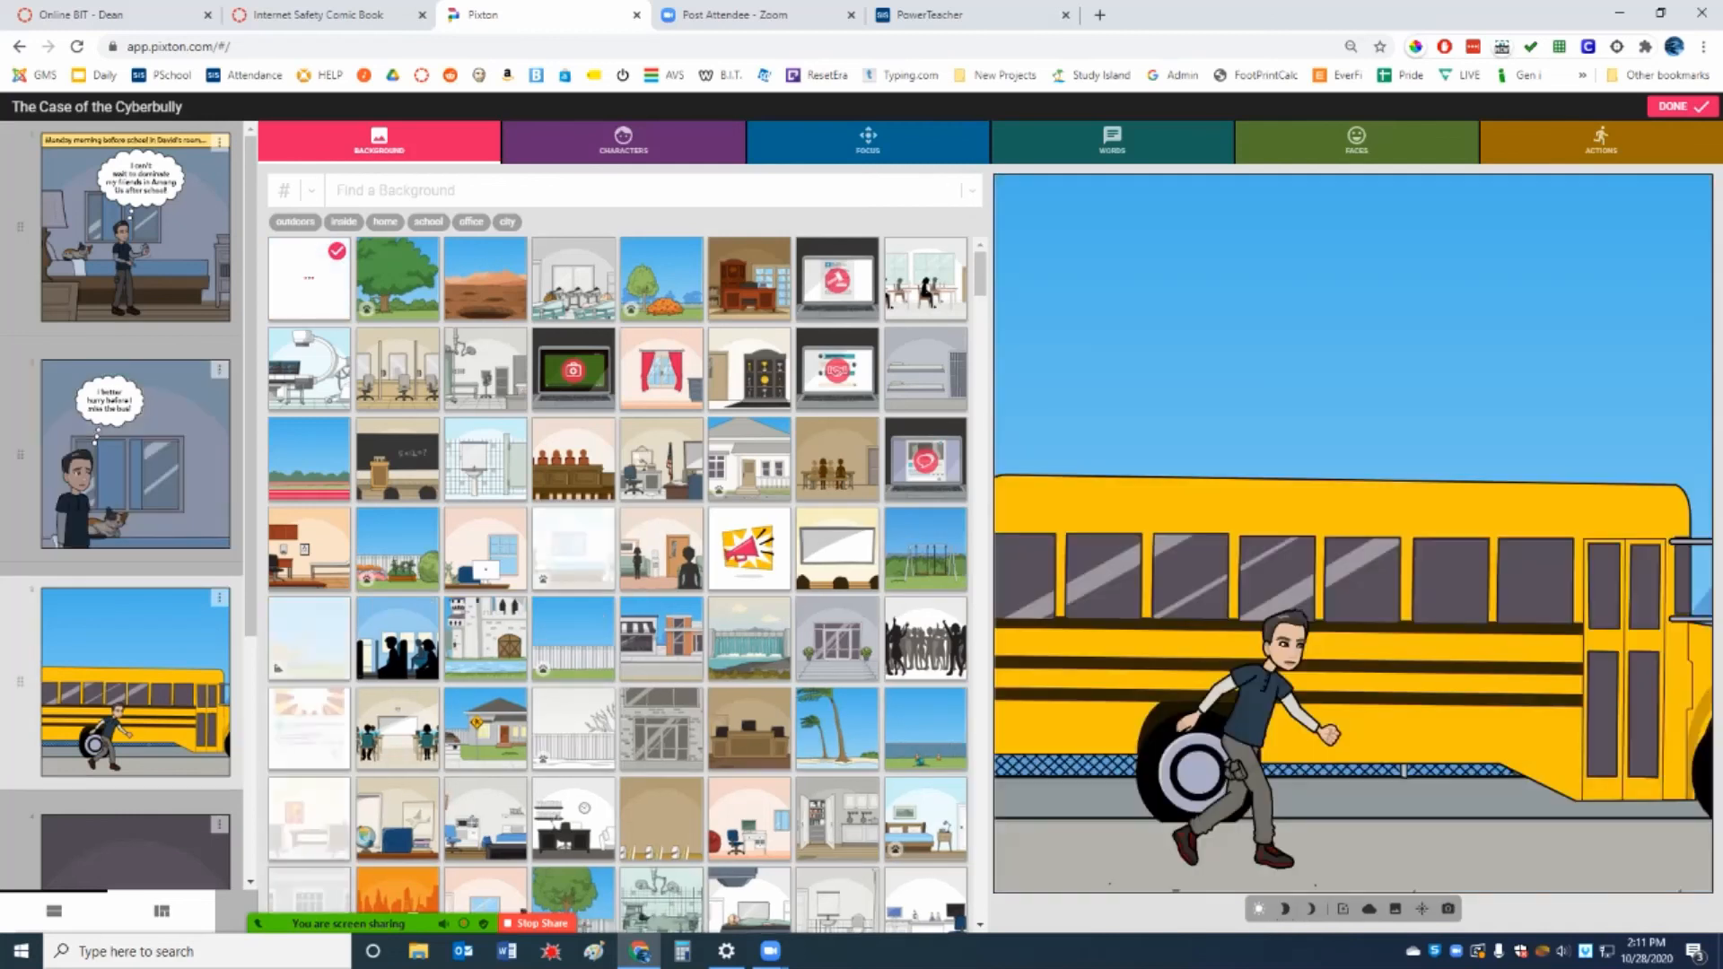
{"action": "left_click", "coordinate": [1284, 908]}
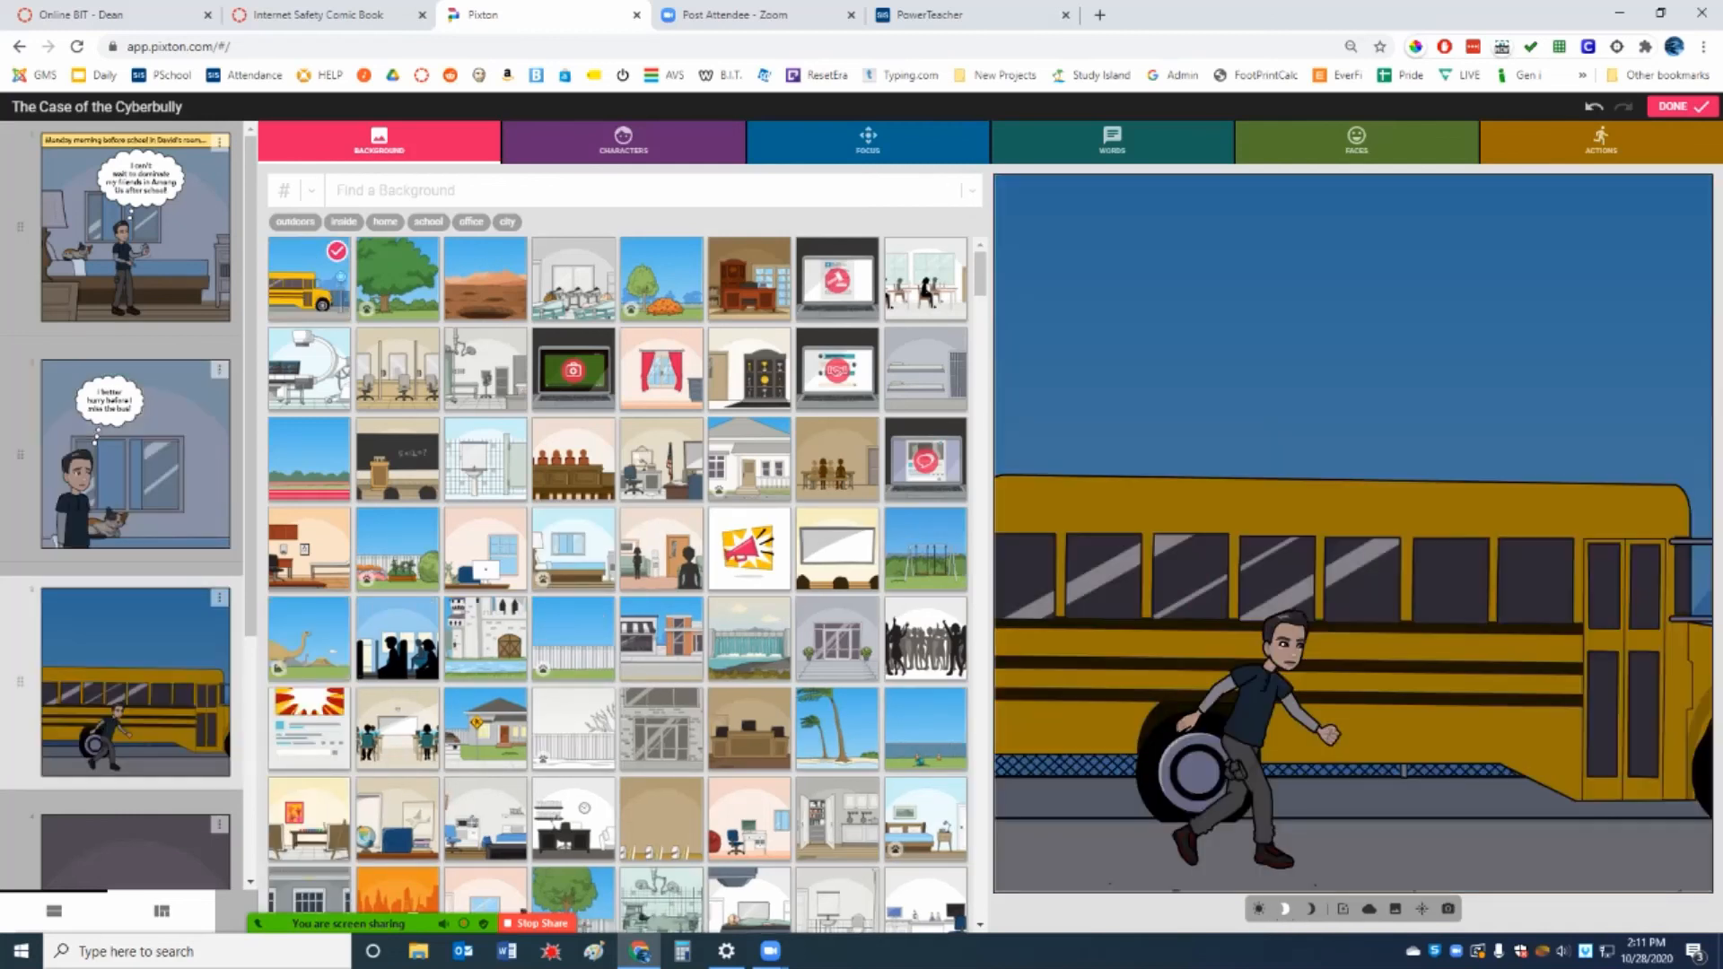
{"action": "left_click", "coordinate": [136, 851]}
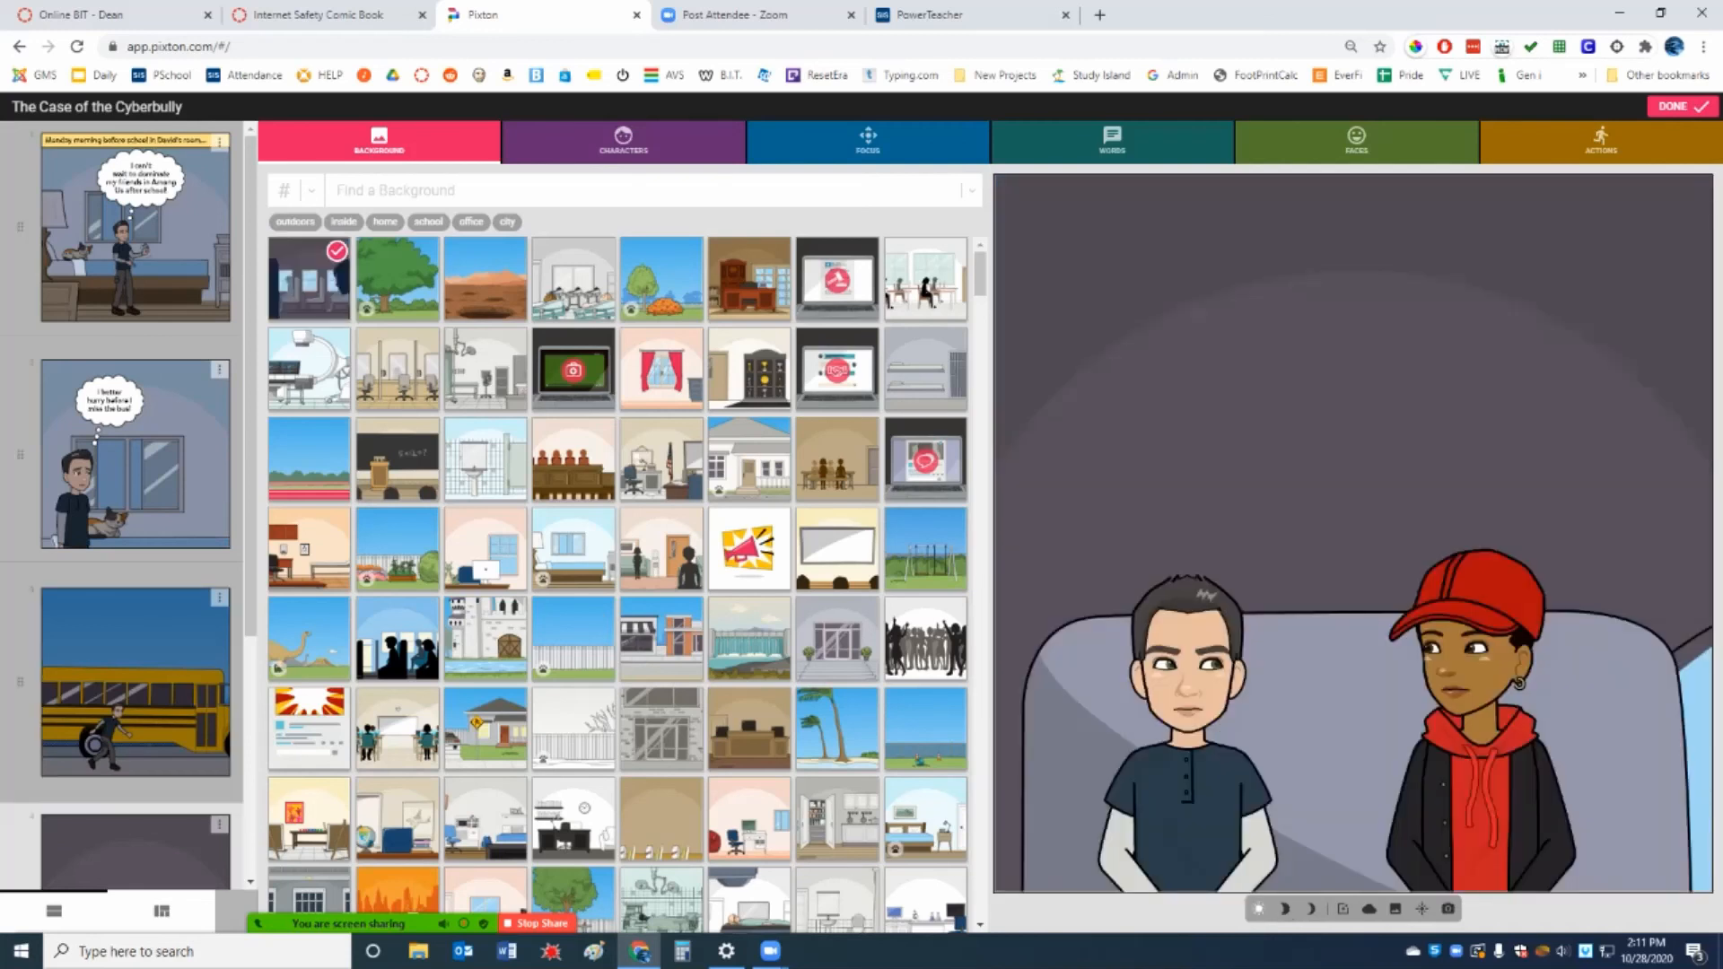
{"action": "left_click", "coordinate": [1285, 908]}
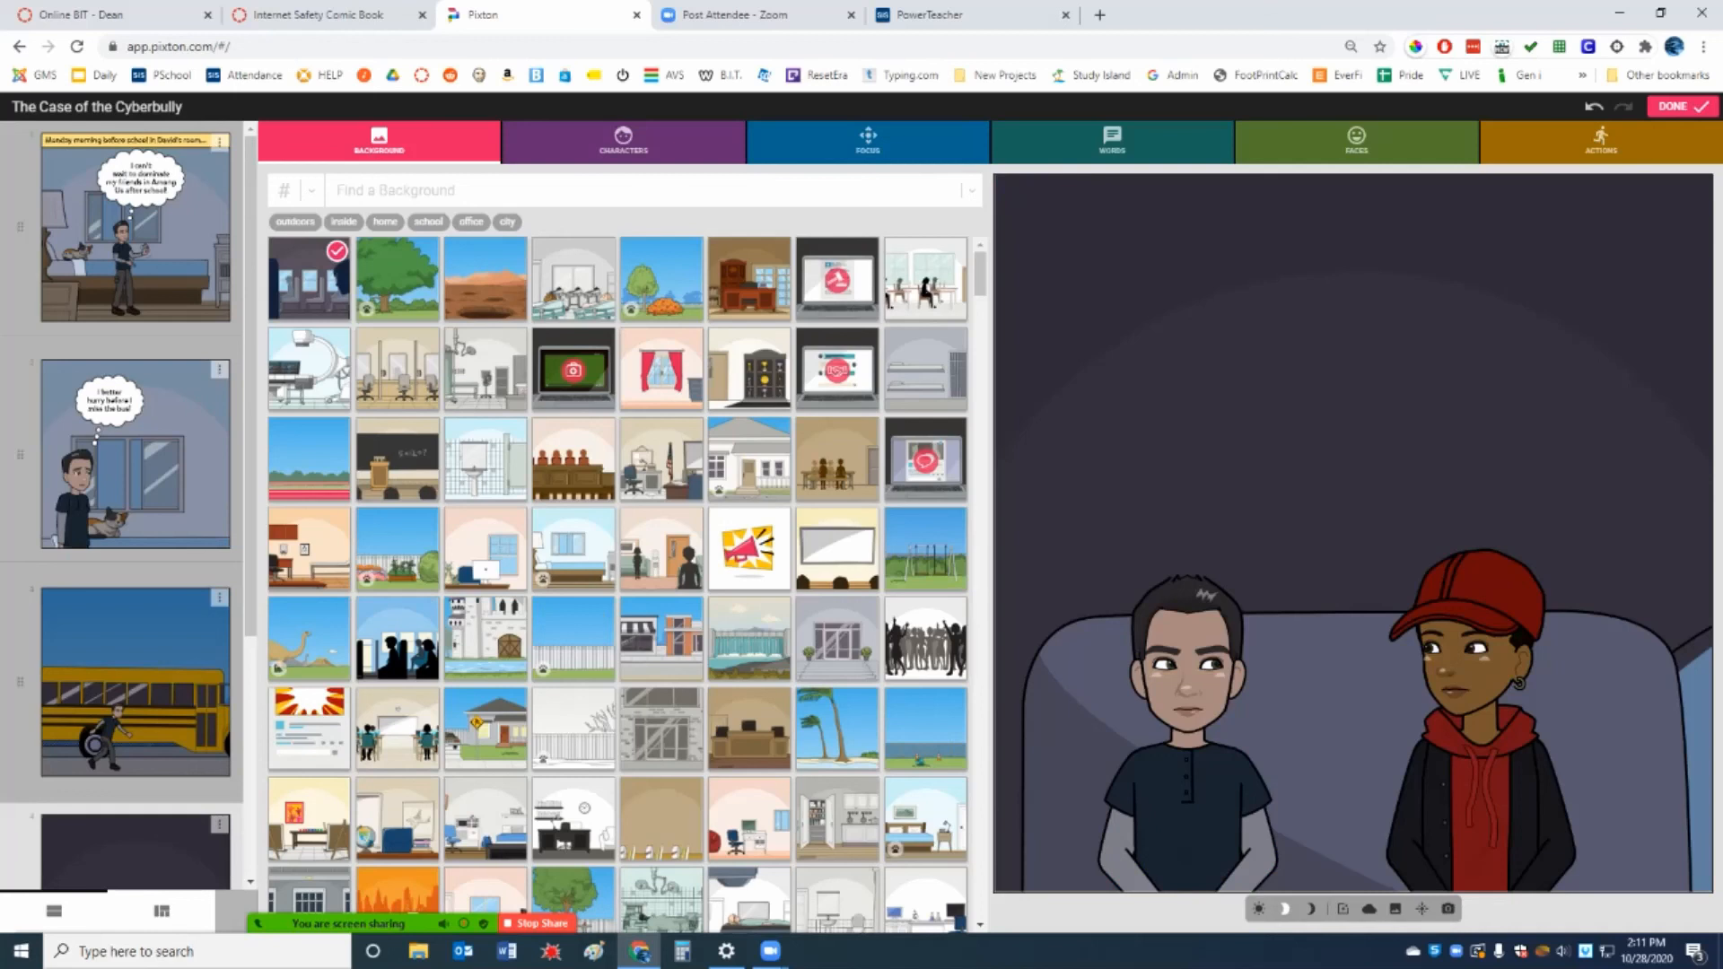
Step: Try the thunderstorm, rain and snow weather effects on the school bus panel, then clear the weather
{"action": "left_click", "coordinate": [136, 682]}
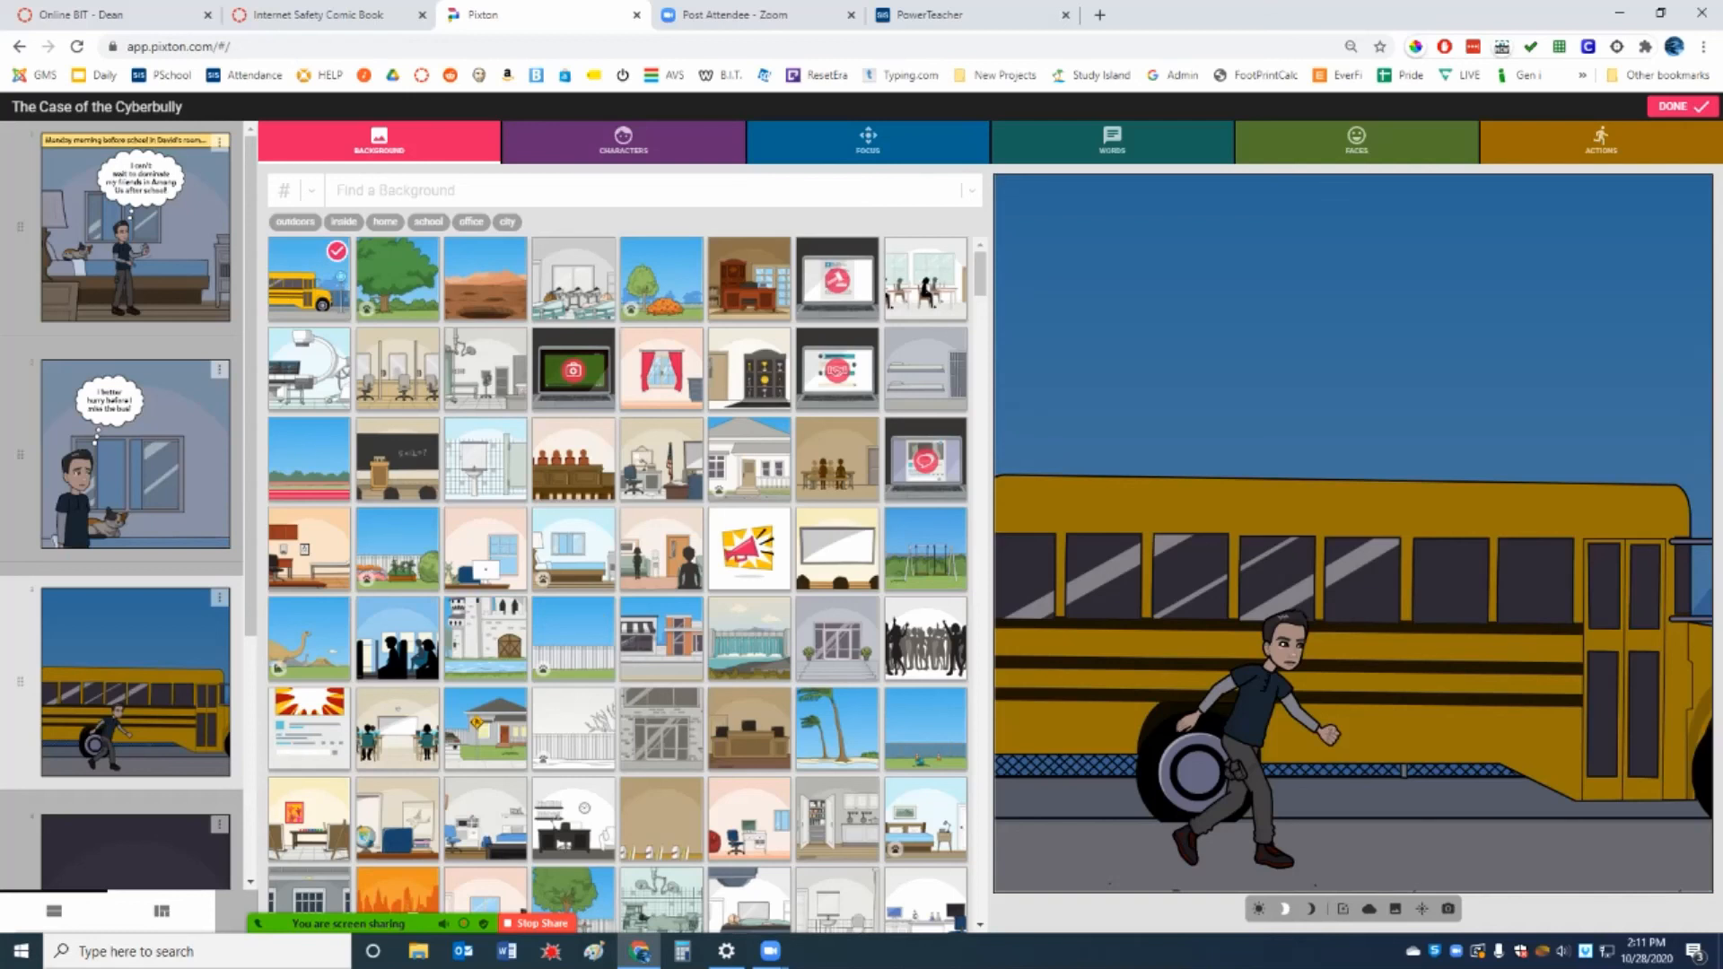
{"action": "key", "text": "ctrl"}
{"action": "key", "text": "ctrl"}
{"action": "key", "text": "ctrl"}
{"action": "left_click", "coordinate": [1369, 908]}
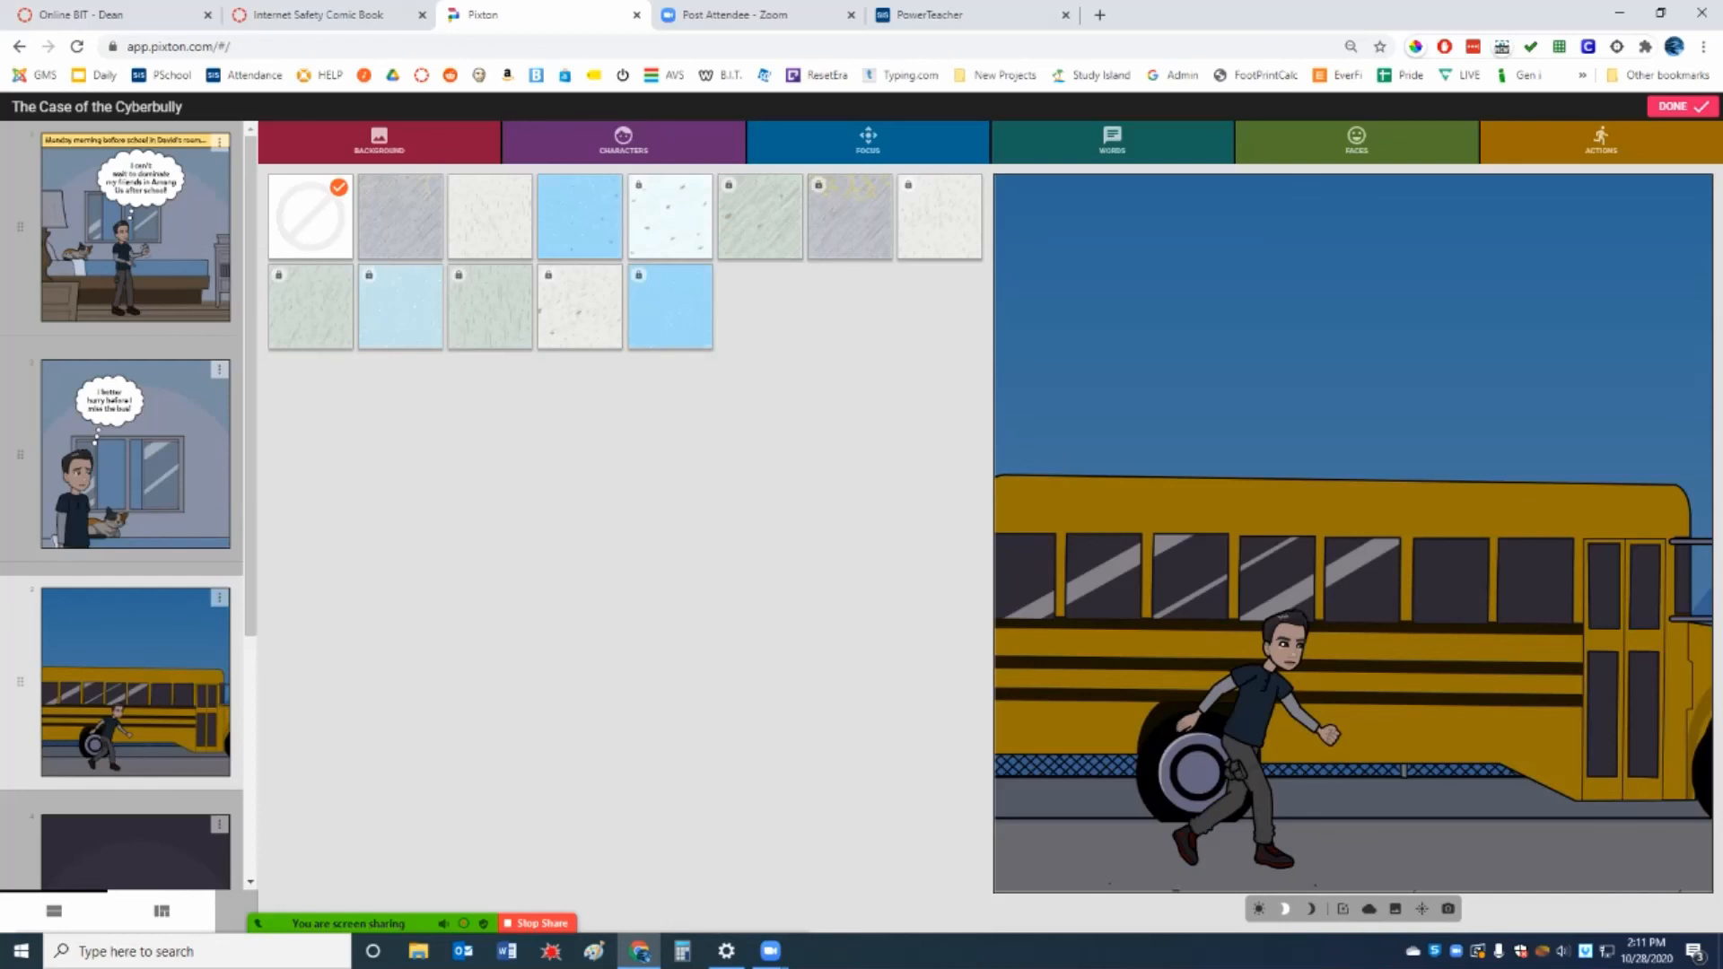
{"action": "left_click", "coordinate": [400, 217]}
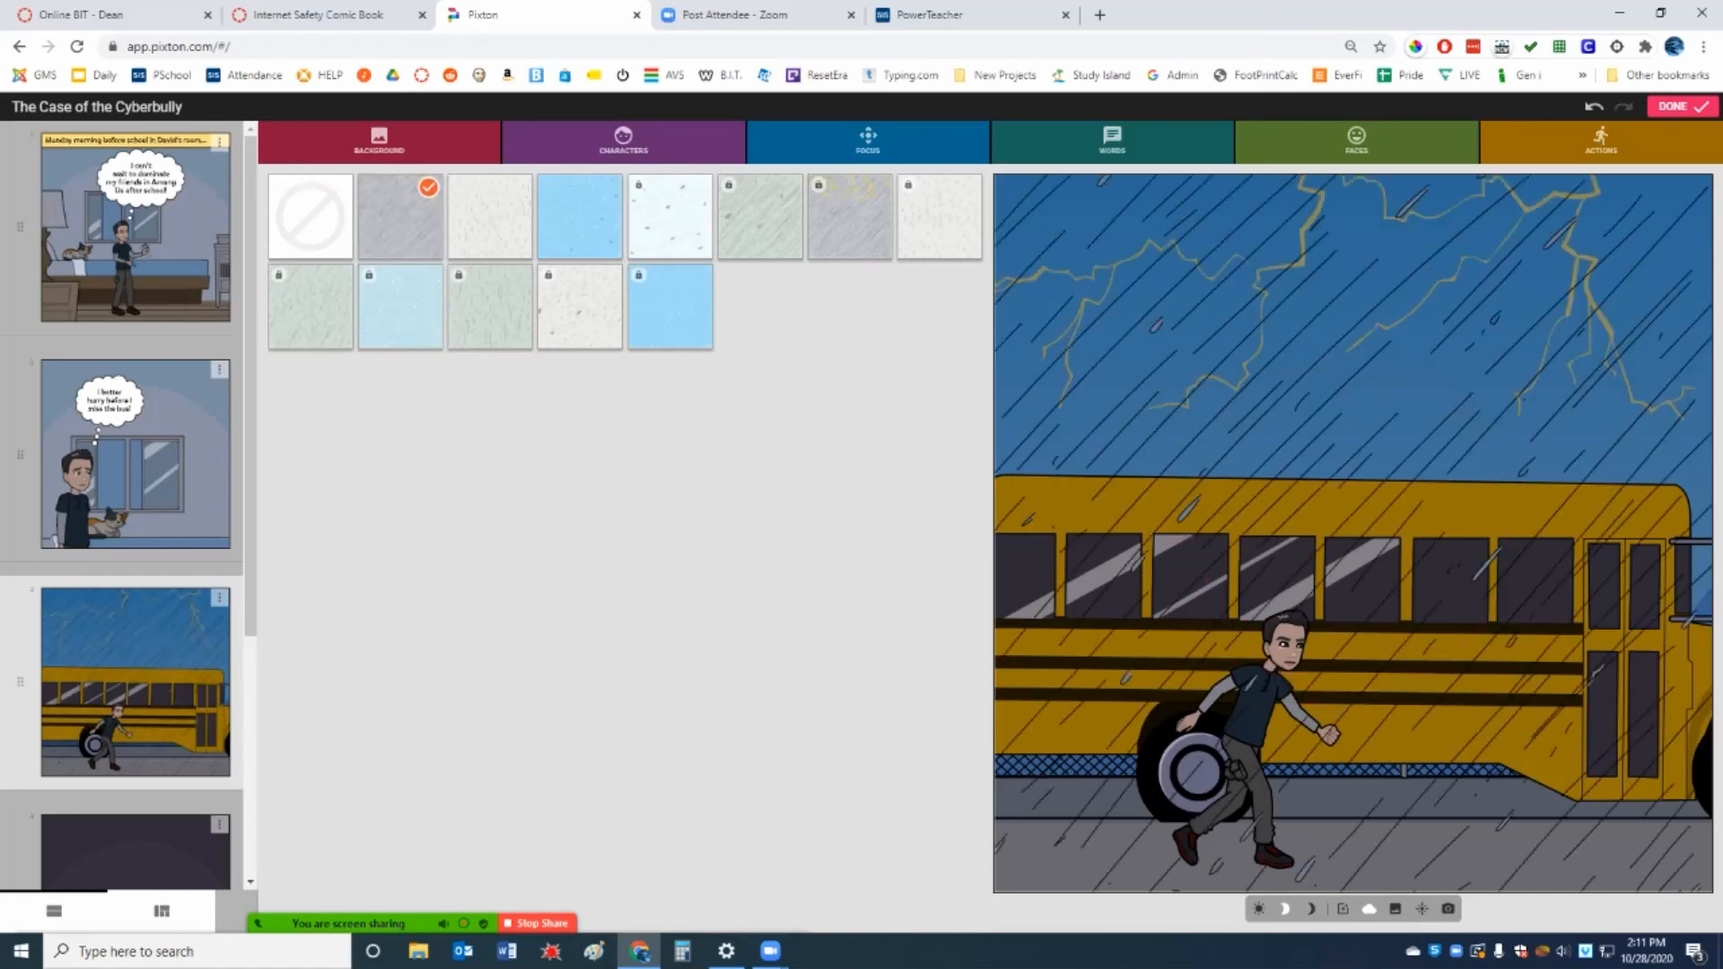
{"action": "left_click", "coordinate": [490, 217]}
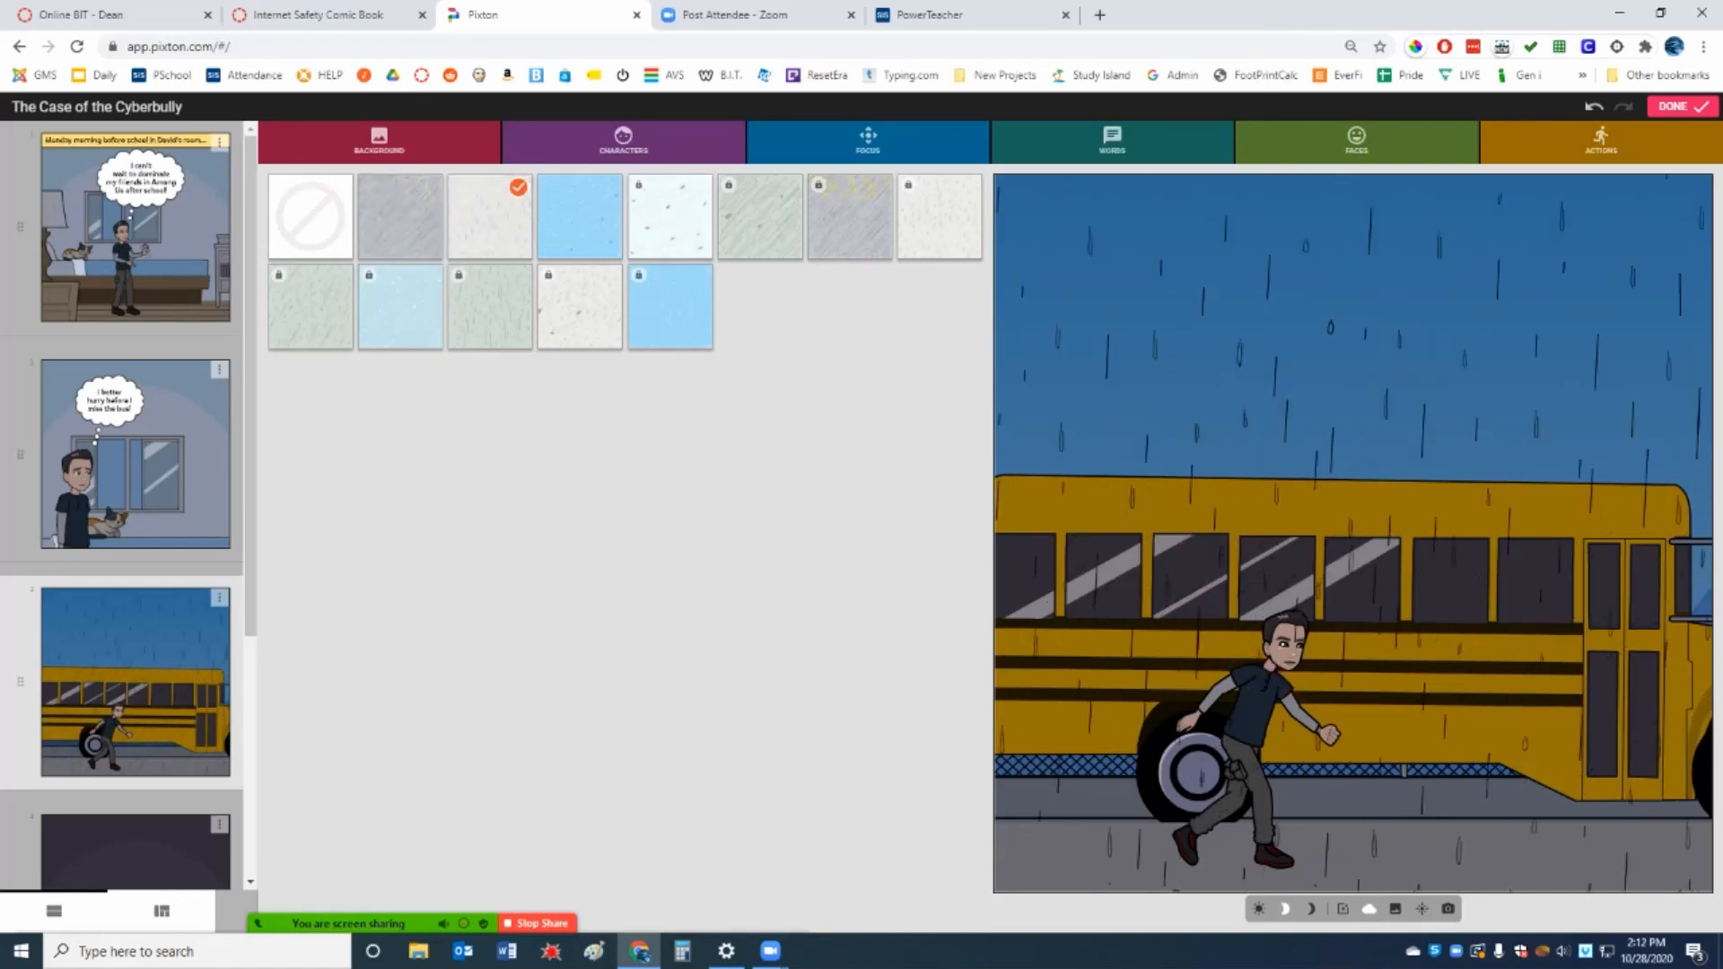
{"action": "left_click", "coordinate": [579, 217]}
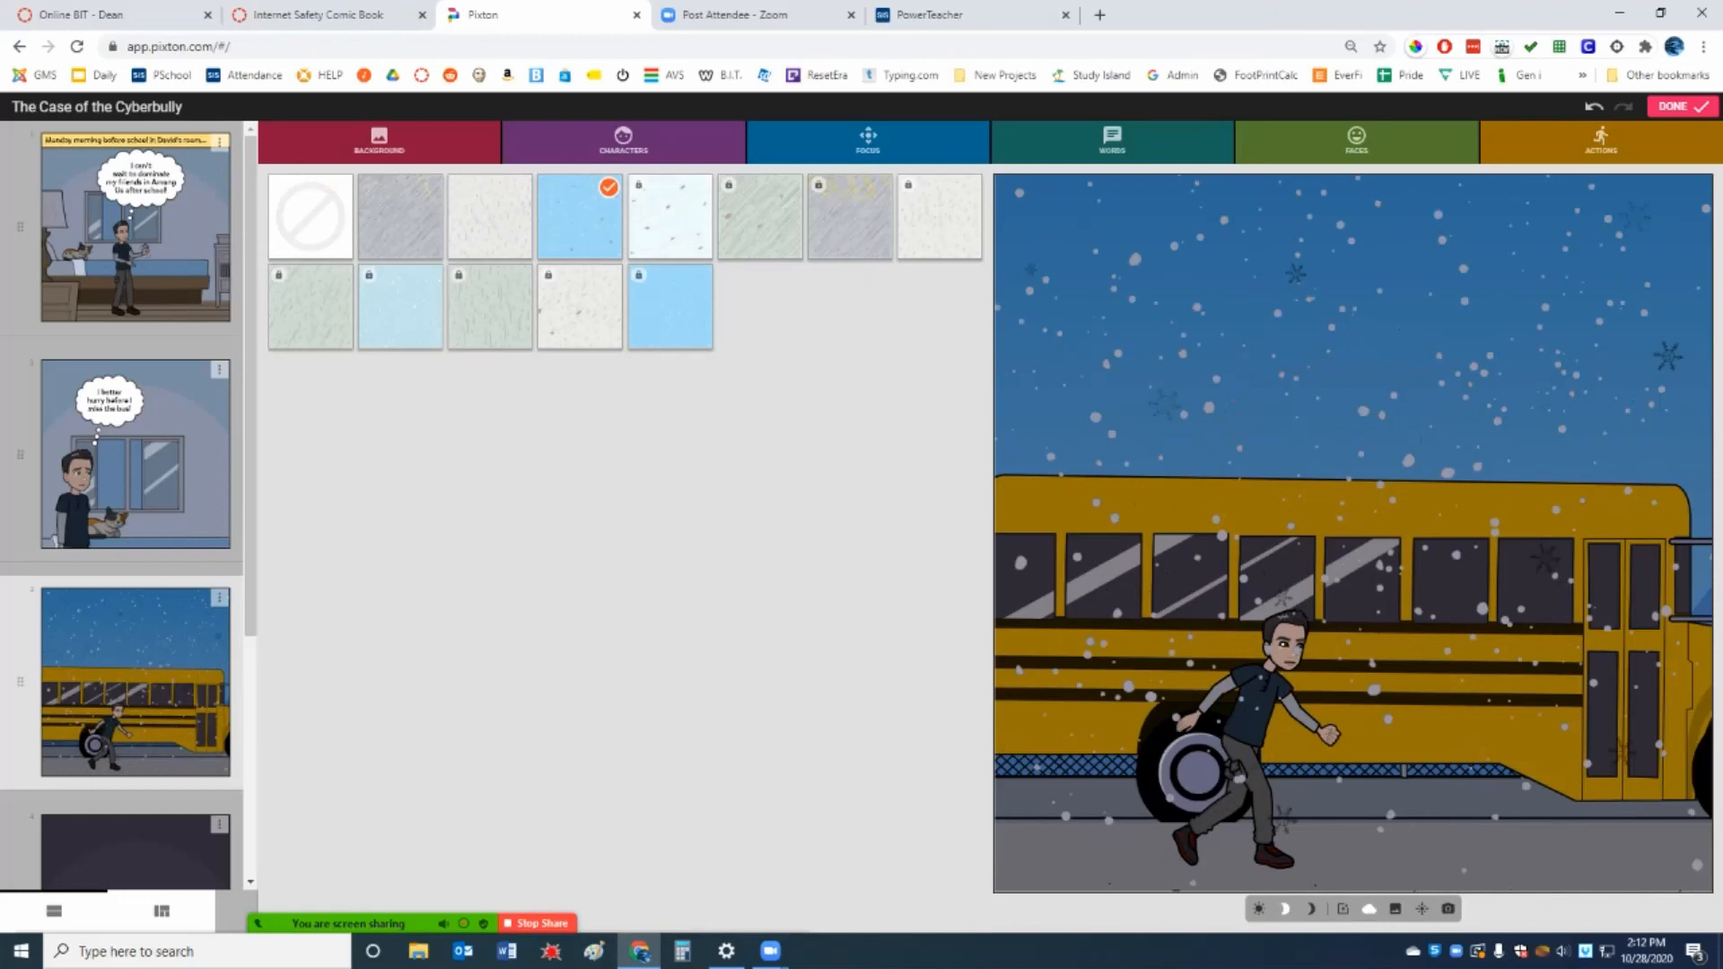
{"action": "left_click", "coordinate": [311, 217]}
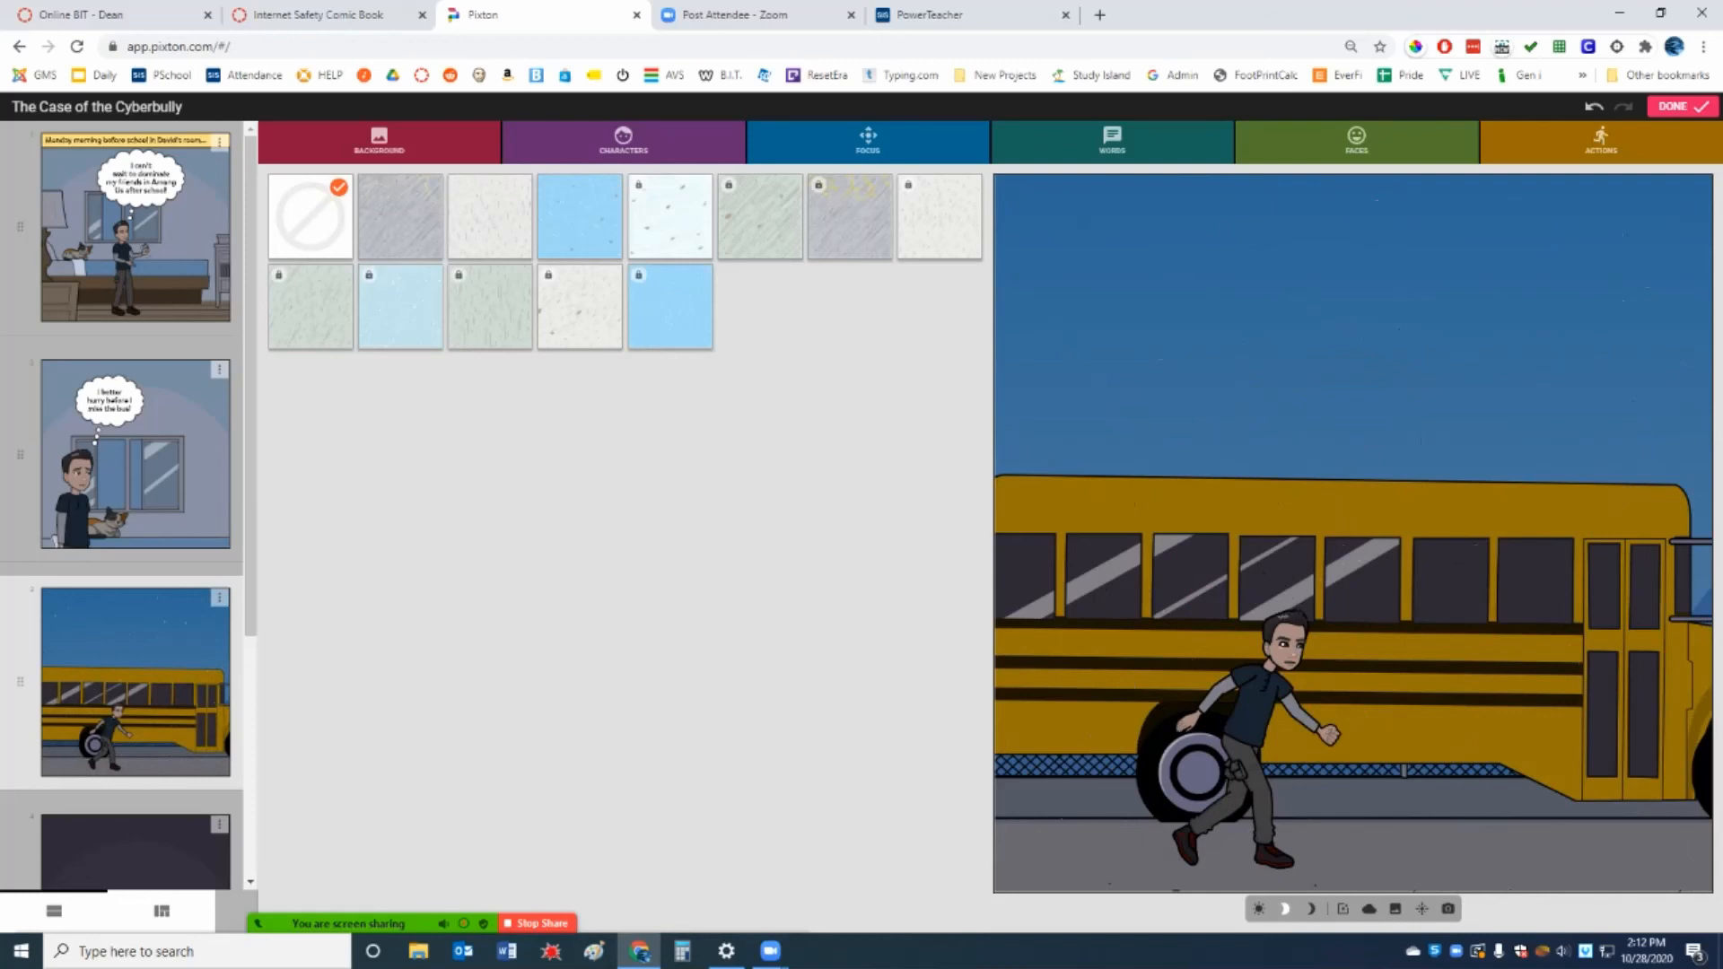
Step: Reorder the comic so the bus interior panel comes before the school bus panel
{"action": "mouse_move", "coordinate": [250, 403]}
{"action": "left_mouse_down"}
{"action": "mouse_move", "coordinate": [250, 642]}
{"action": "mouse_move", "coordinate": [251, 404]}
{"action": "left_mouse_up"}
{"action": "left_click_drag", "start_coordinate": [20, 455], "coordinate": [20, 420]}
{"action": "scroll", "coordinate": [126, 503], "scroll_direction": "down", "scroll_amount": 4}
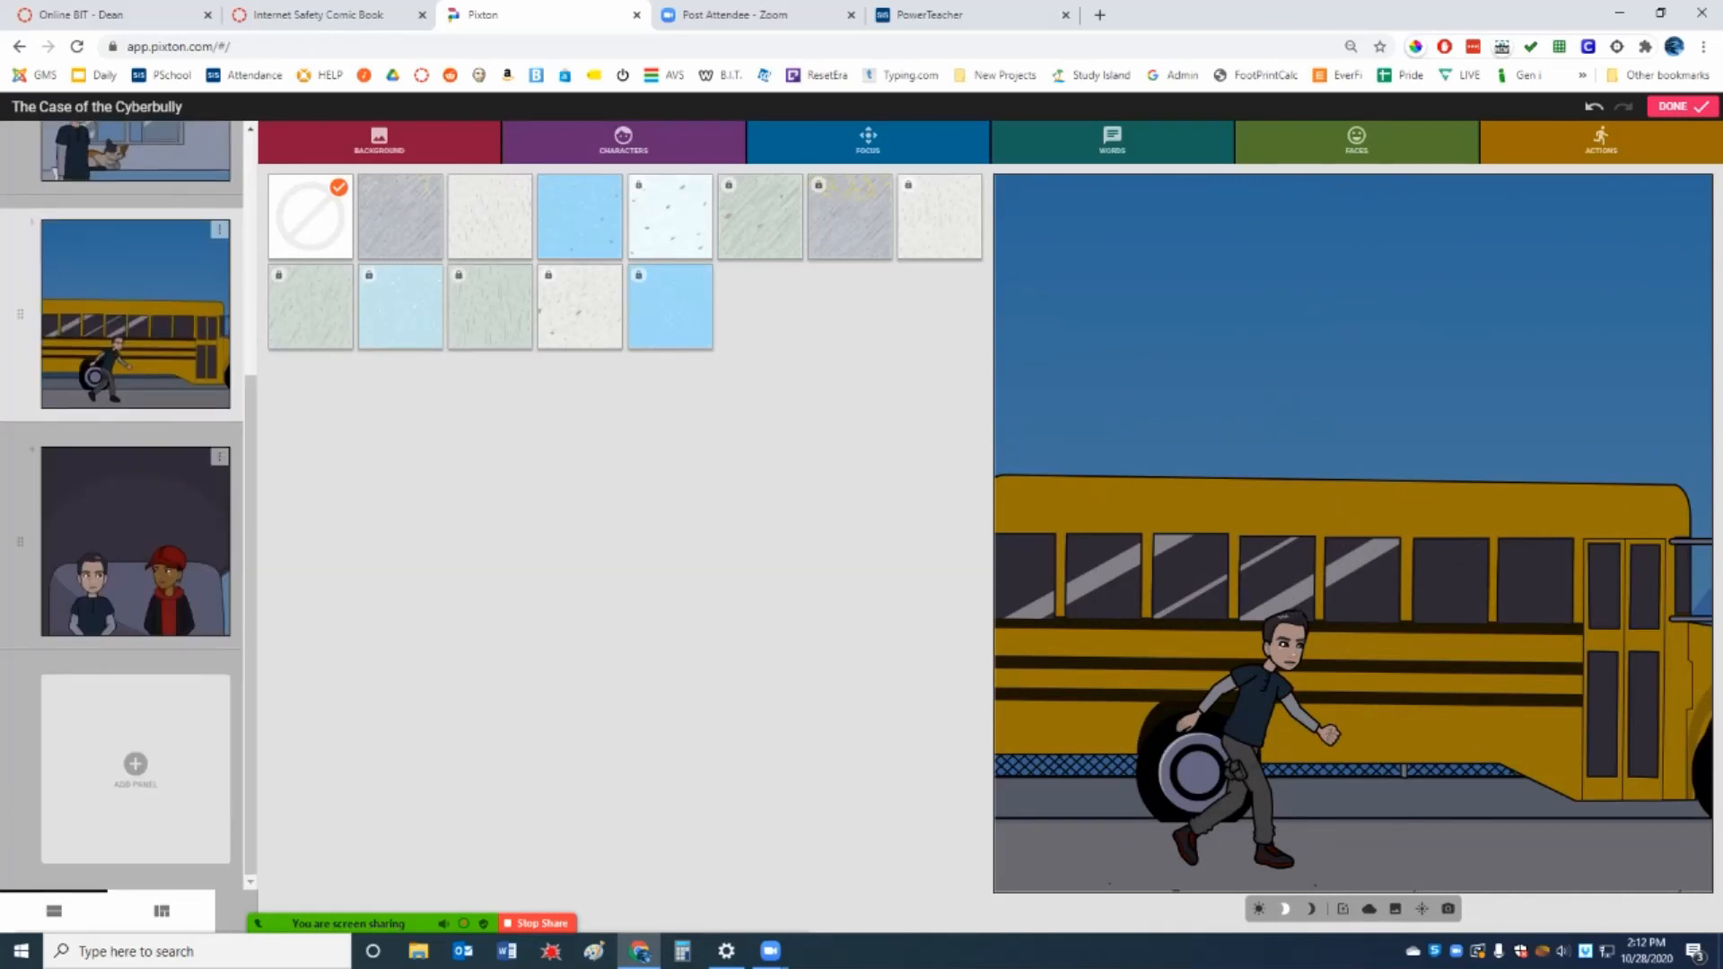
{"action": "scroll", "coordinate": [126, 503], "scroll_direction": "up", "scroll_amount": 4}
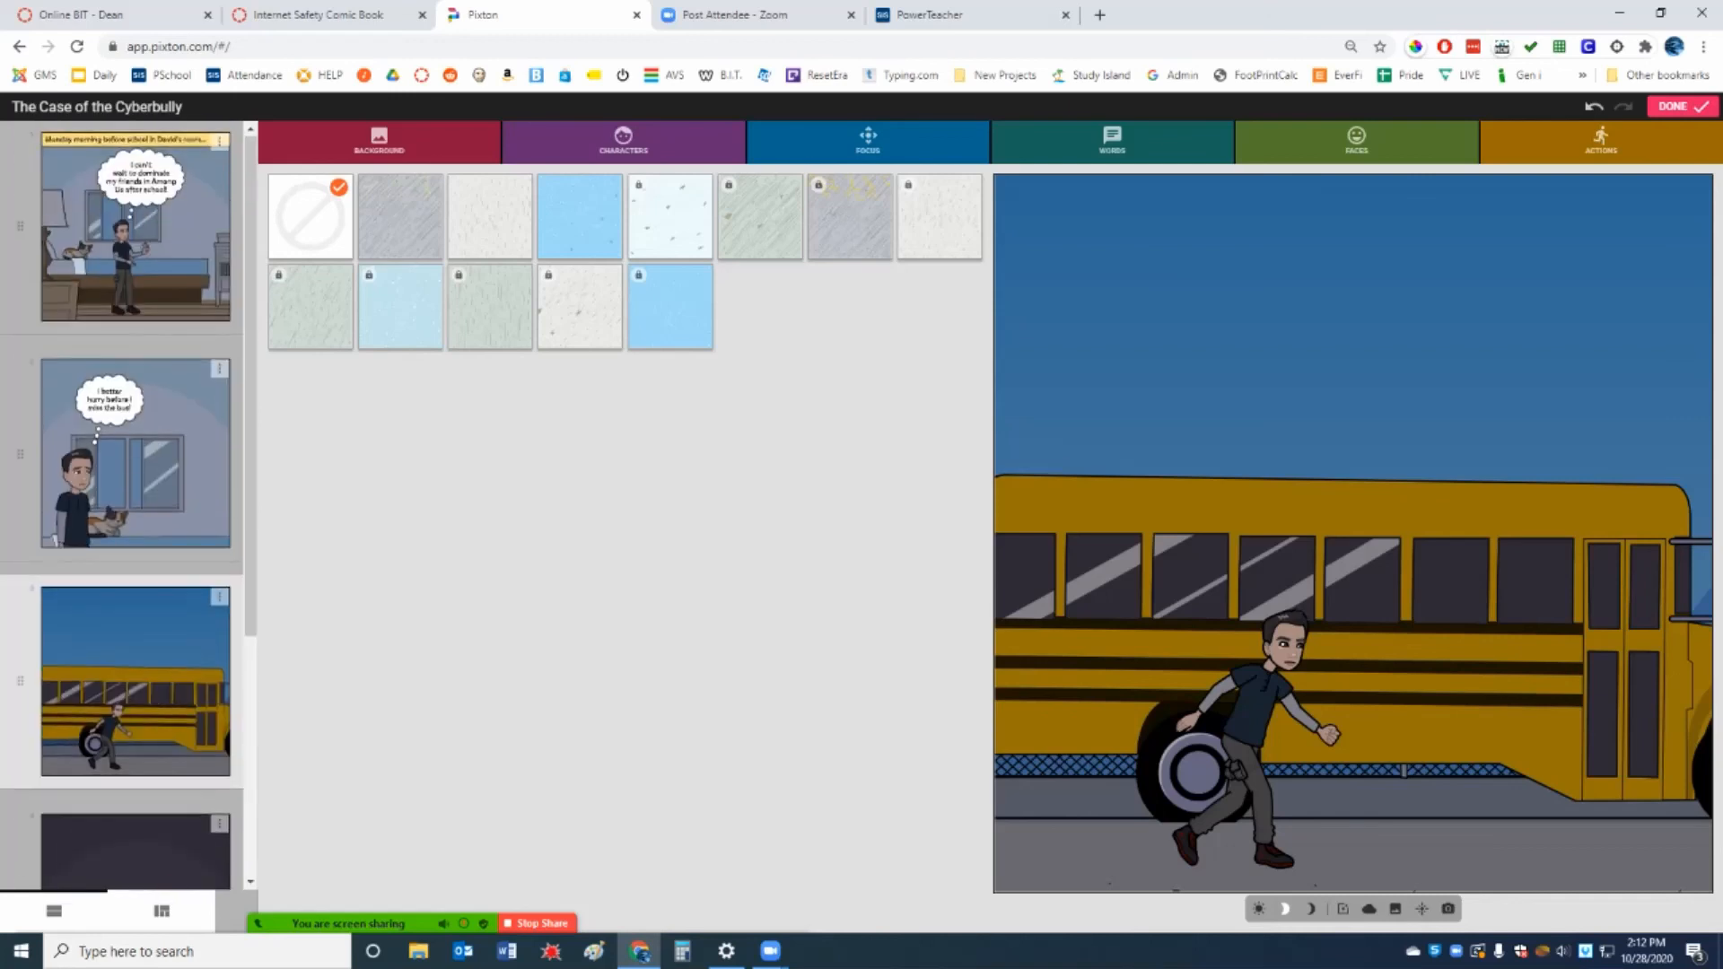
{"action": "left_click_drag", "start_coordinate": [125, 852], "coordinate": [126, 586]}
{"action": "mouse_move", "coordinate": [125, 416]}
{"action": "left_mouse_down"}
{"action": "mouse_move", "coordinate": [125, 768]}
{"action": "mouse_move", "coordinate": [125, 316]}
{"action": "mouse_move", "coordinate": [125, 462]}
{"action": "mouse_move", "coordinate": [125, 415]}
{"action": "left_mouse_up"}
{"action": "scroll", "coordinate": [125, 503], "scroll_direction": "up", "scroll_amount": 1}
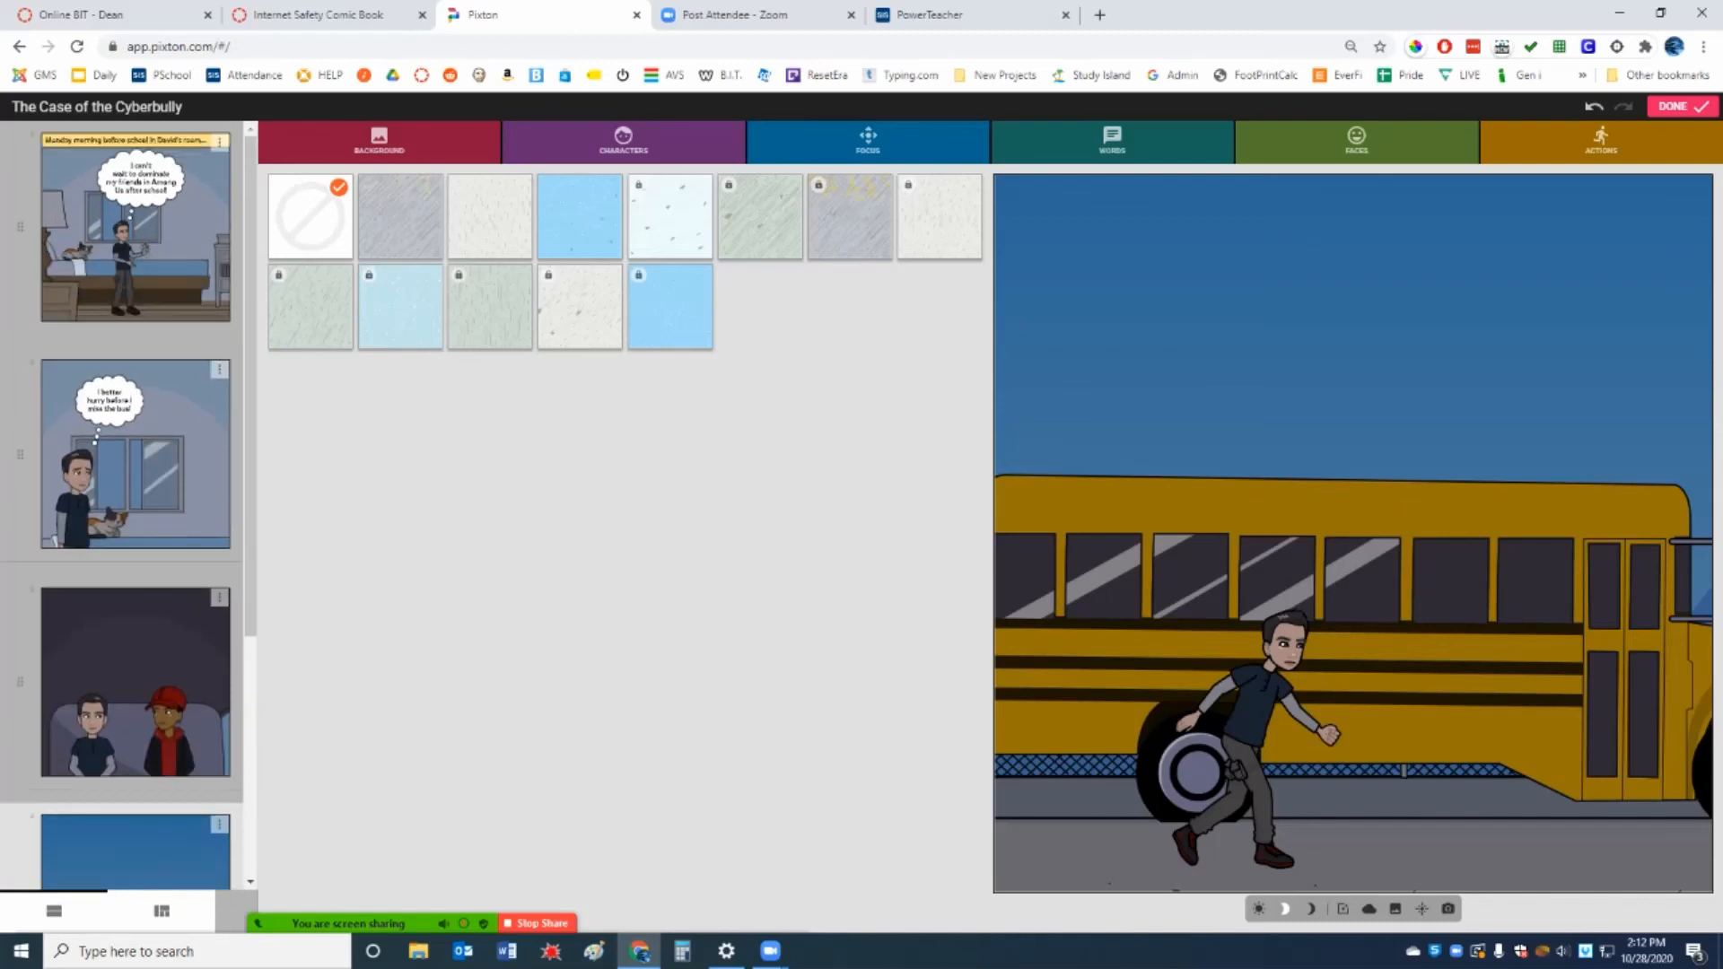
{"action": "scroll", "coordinate": [126, 502], "scroll_direction": "down", "scroll_amount": 4}
{"action": "scroll", "coordinate": [126, 503], "scroll_direction": "up", "scroll_amount": 4}
{"action": "scroll", "coordinate": [126, 503], "scroll_direction": "down", "scroll_amount": 4}
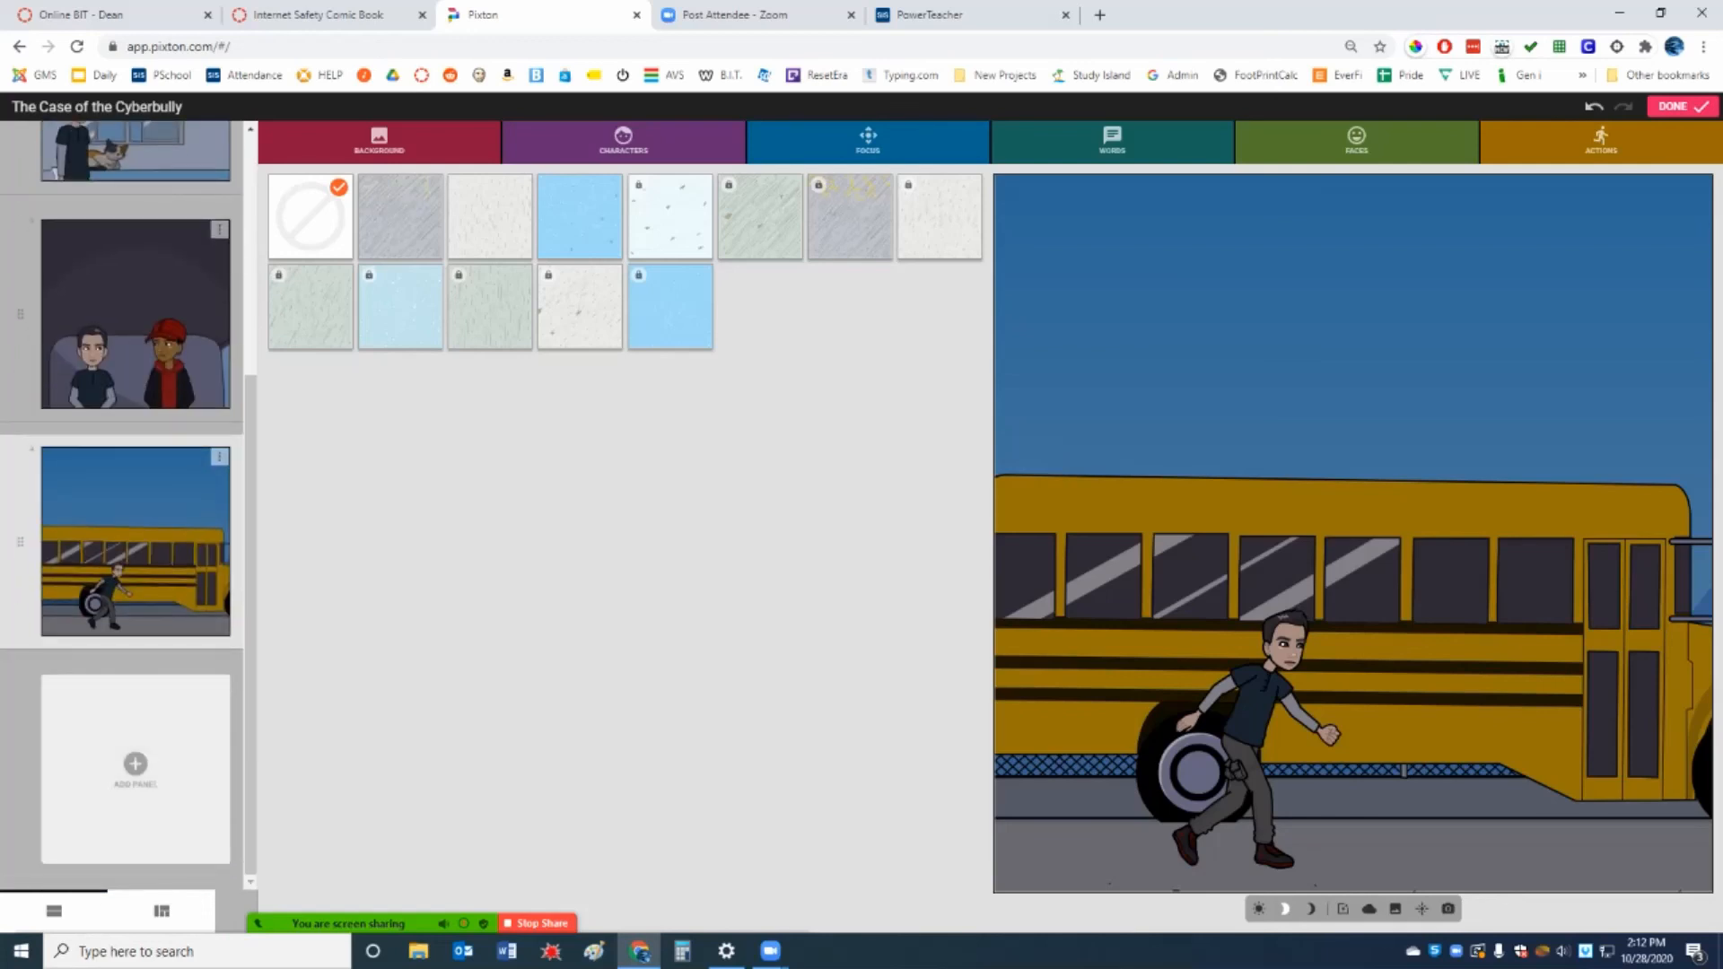
{"action": "scroll", "coordinate": [126, 503], "scroll_direction": "up", "scroll_amount": 2}
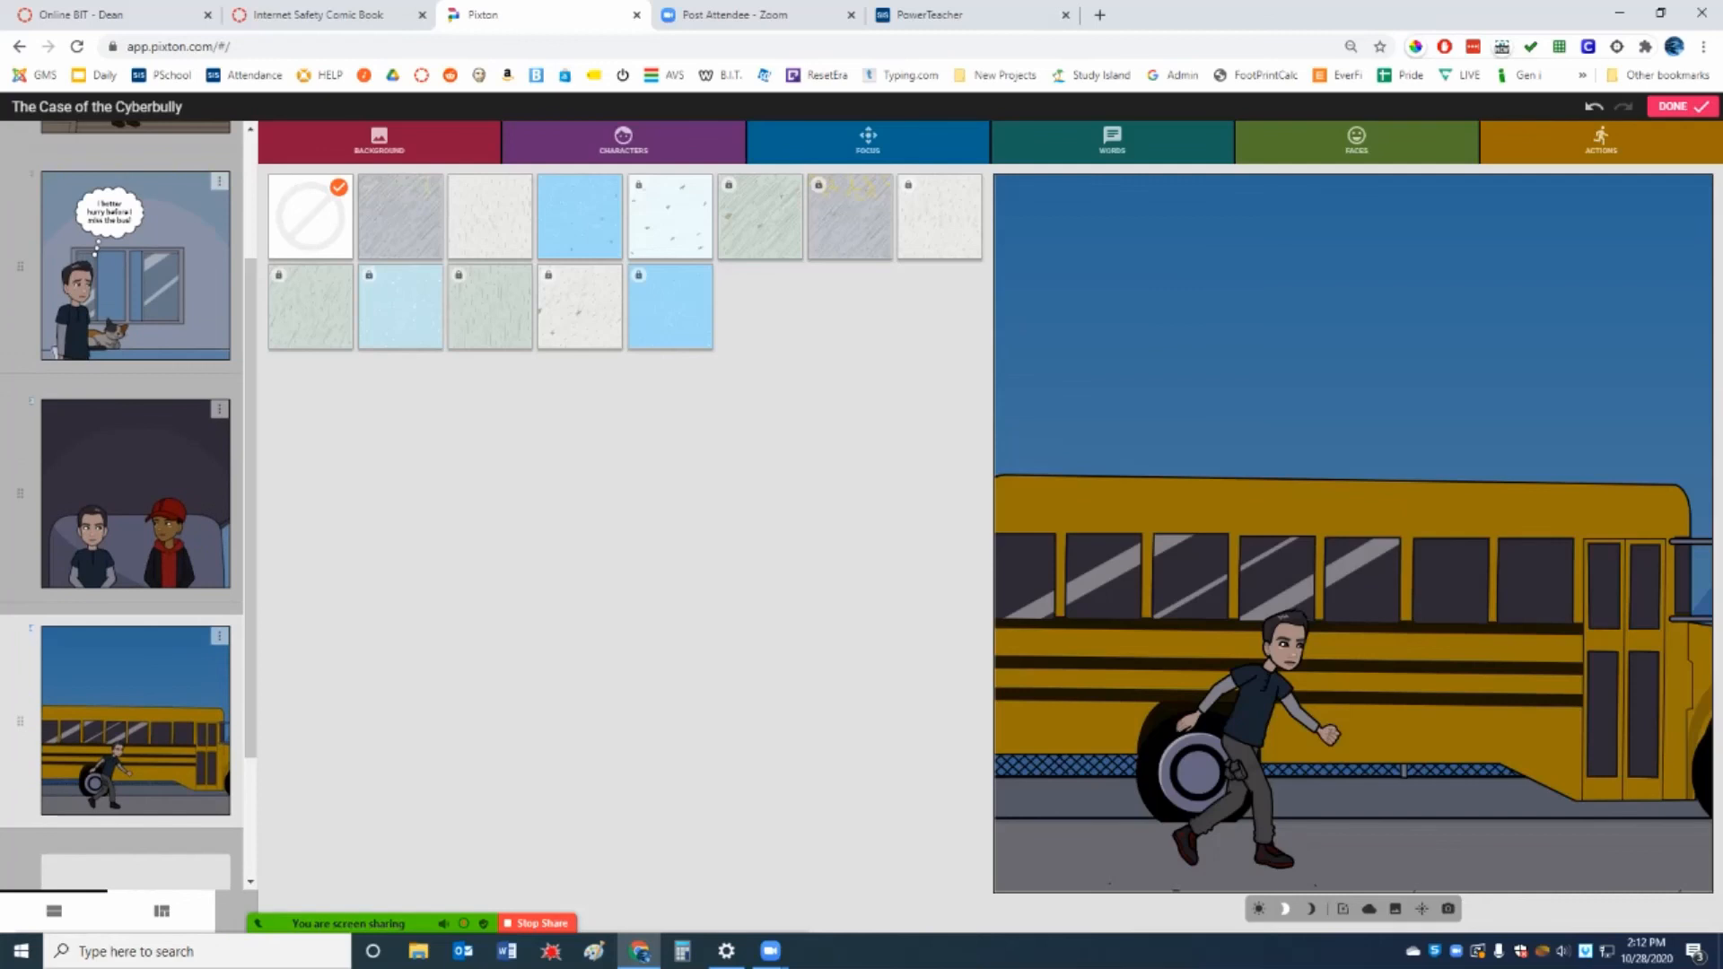
{"action": "left_click_drag", "start_coordinate": [20, 721], "coordinate": [20, 765]}
Step: Add the character with long dark wavy hair and a mustard sweater to the second bedroom panel, facing the boy
{"action": "left_click", "coordinate": [135, 267]}
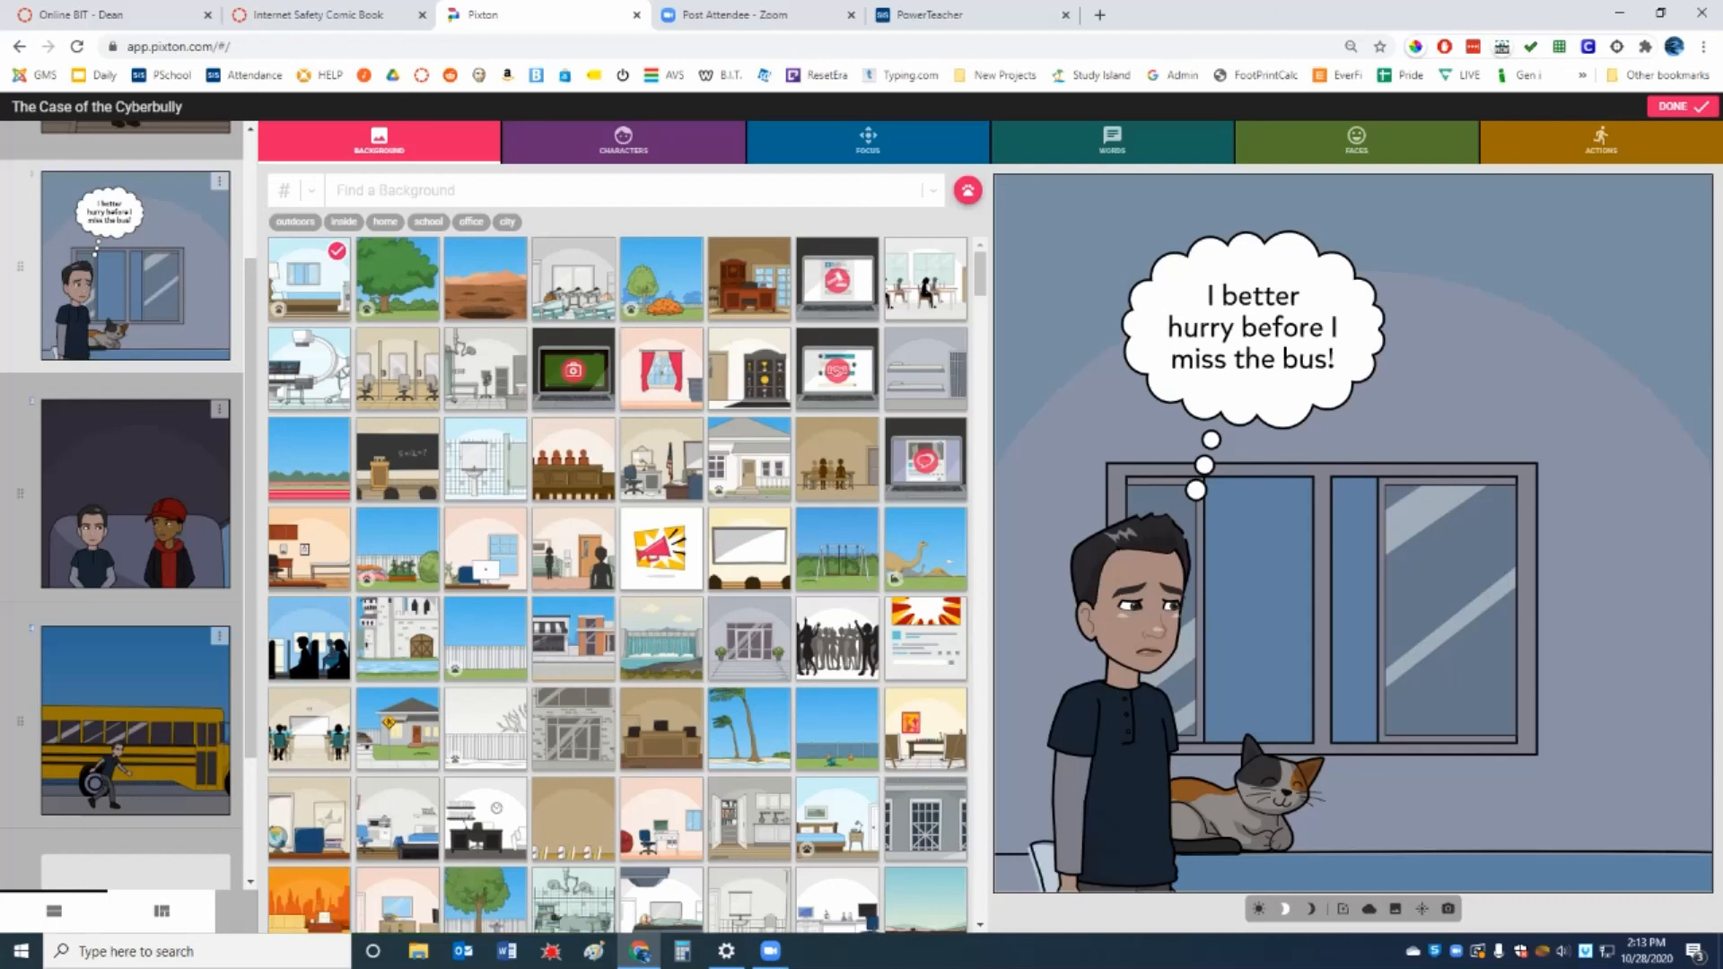
{"action": "left_click", "coordinate": [624, 141]}
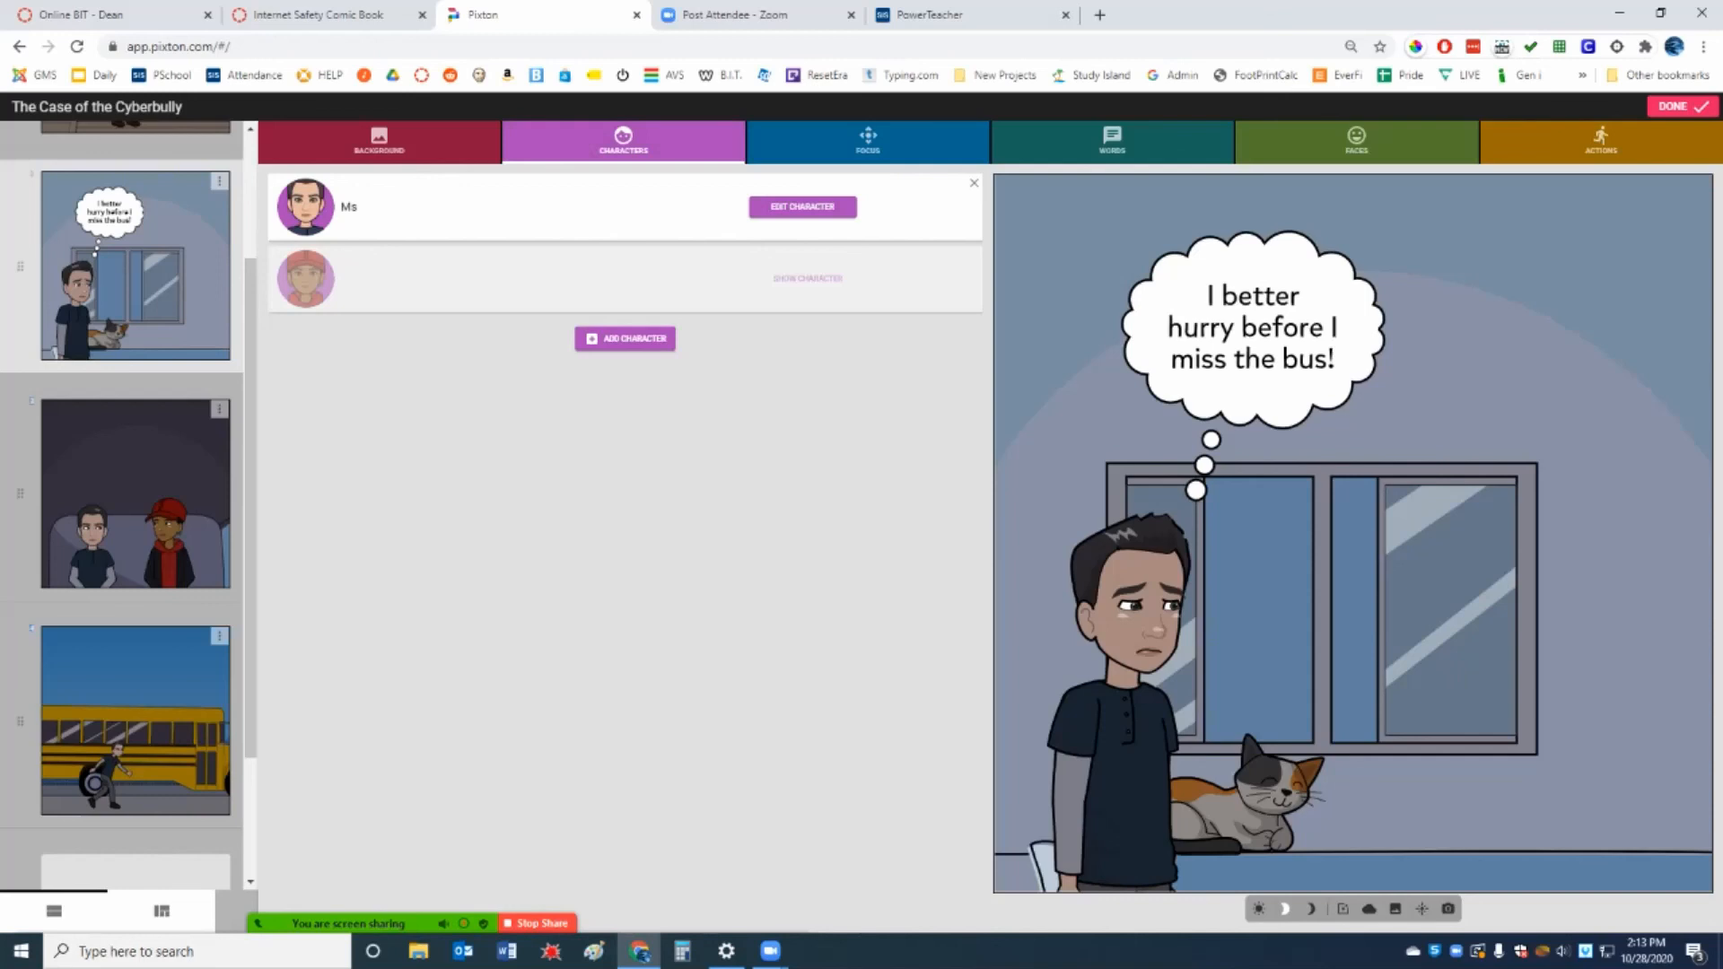
{"action": "left_click", "coordinate": [625, 338]}
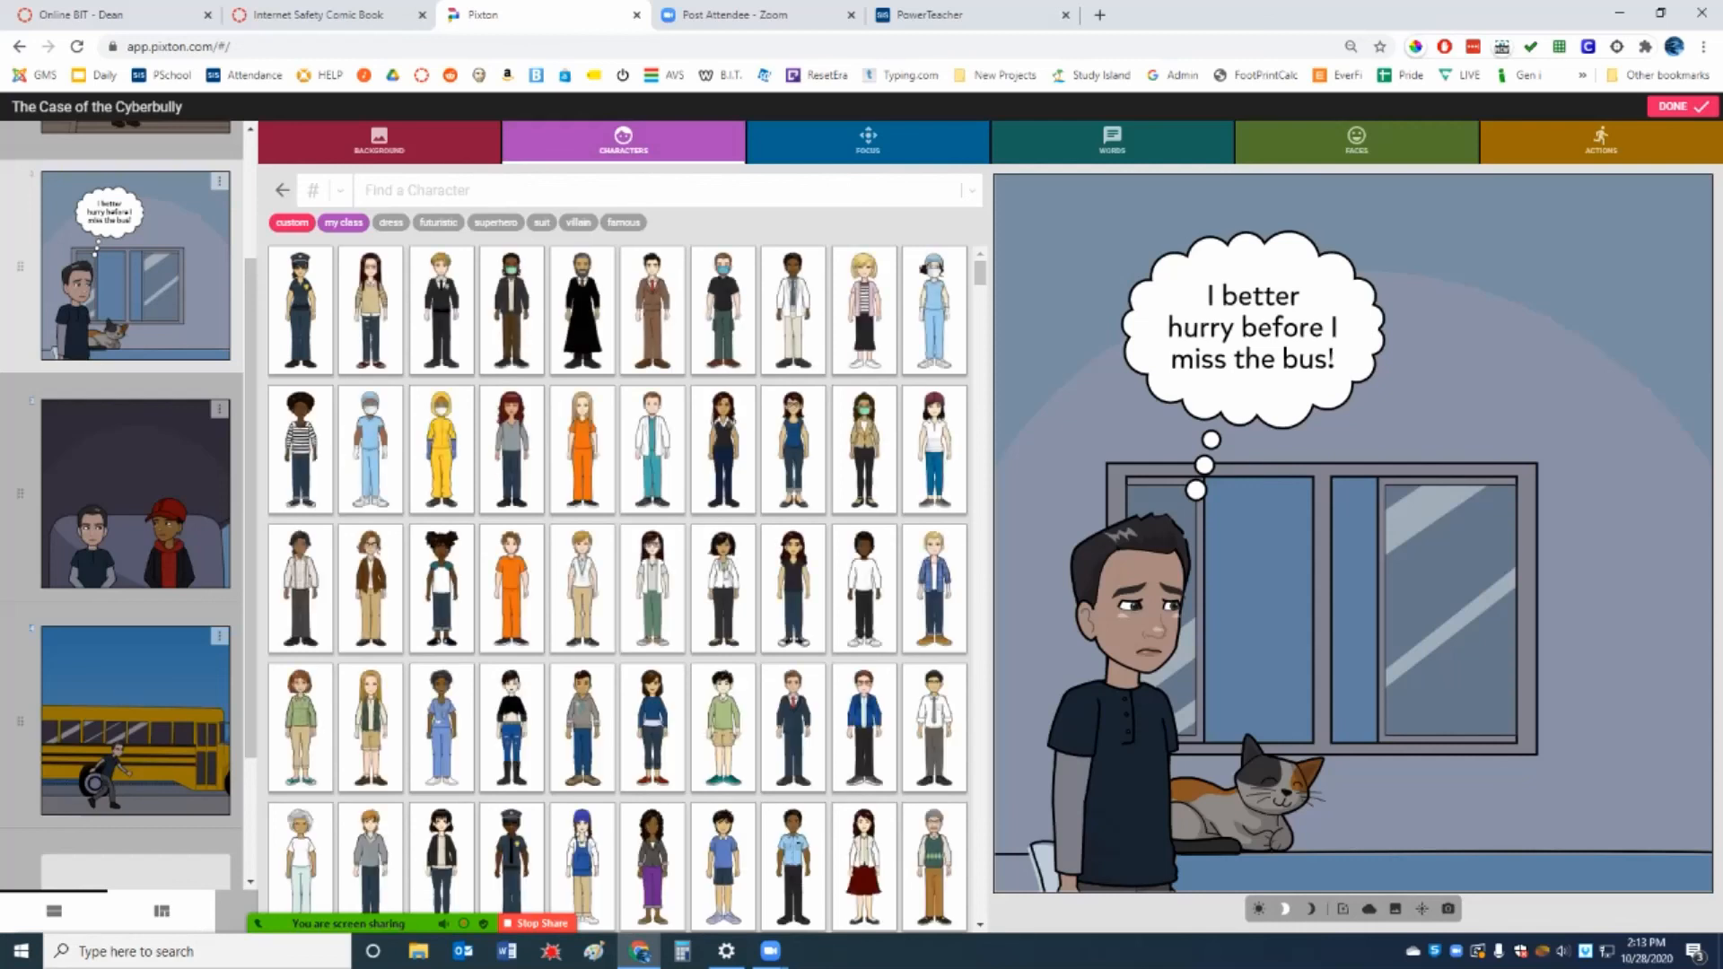
{"action": "scroll", "coordinate": [617, 590], "scroll_direction": "down", "scroll_amount": 2}
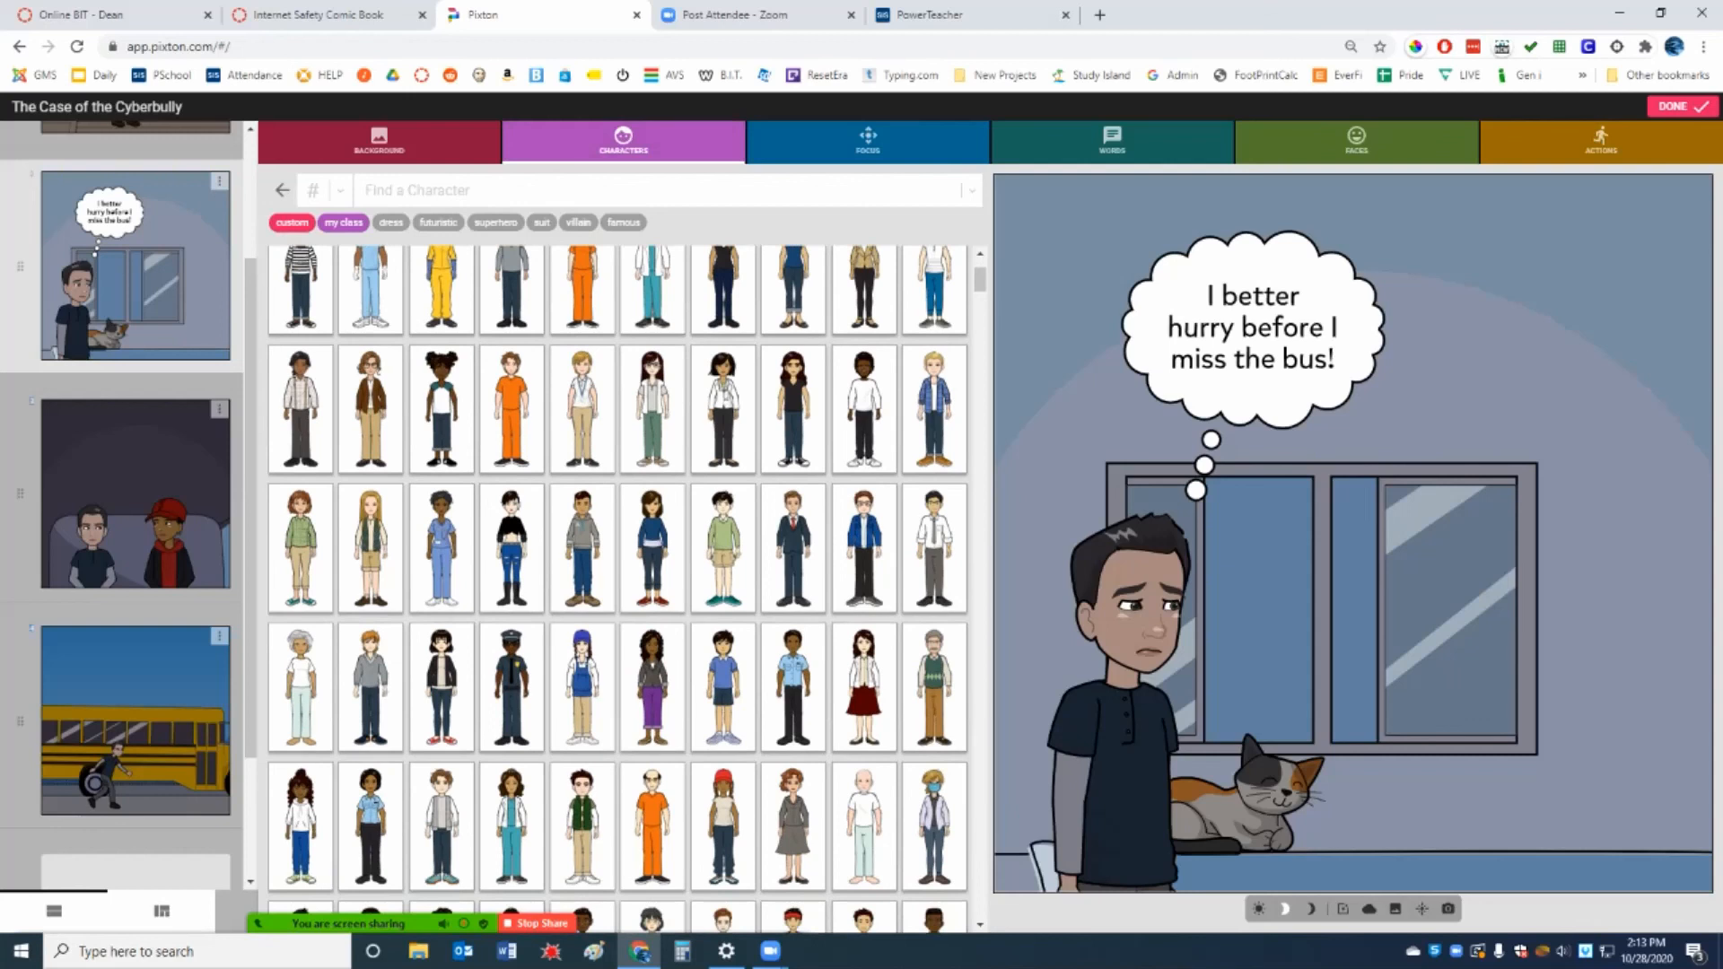
{"action": "scroll", "coordinate": [618, 589], "scroll_direction": "down", "scroll_amount": 3}
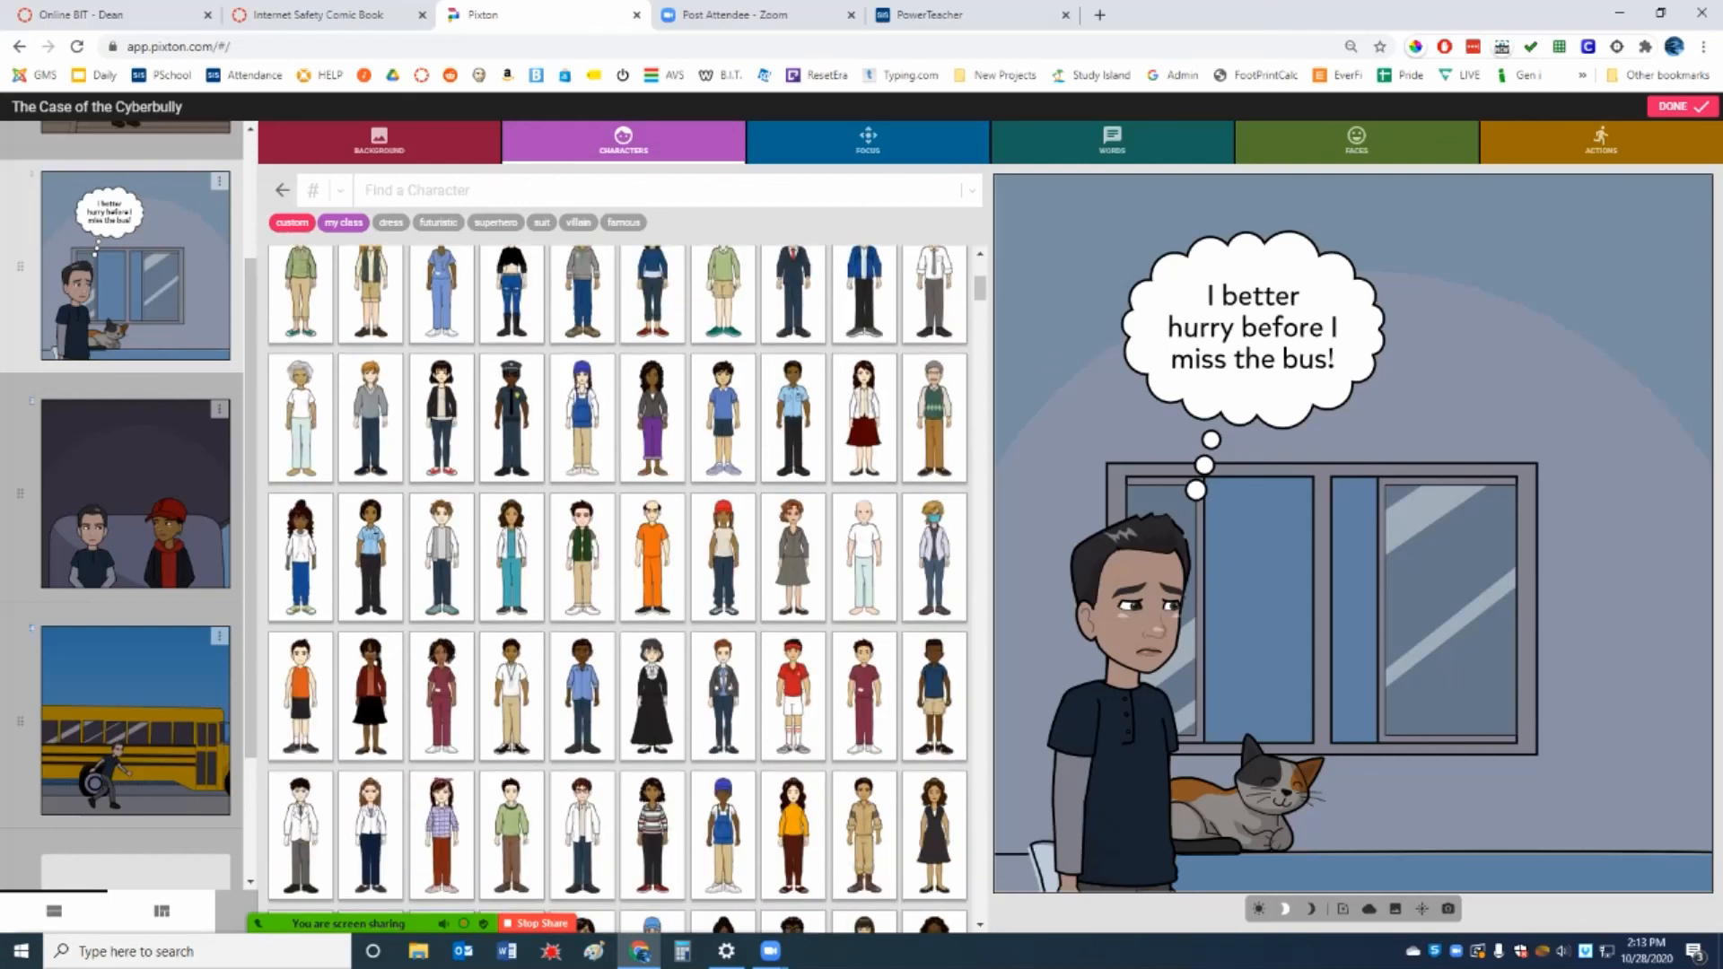
{"action": "scroll", "coordinate": [618, 590], "scroll_direction": "down", "scroll_amount": 3}
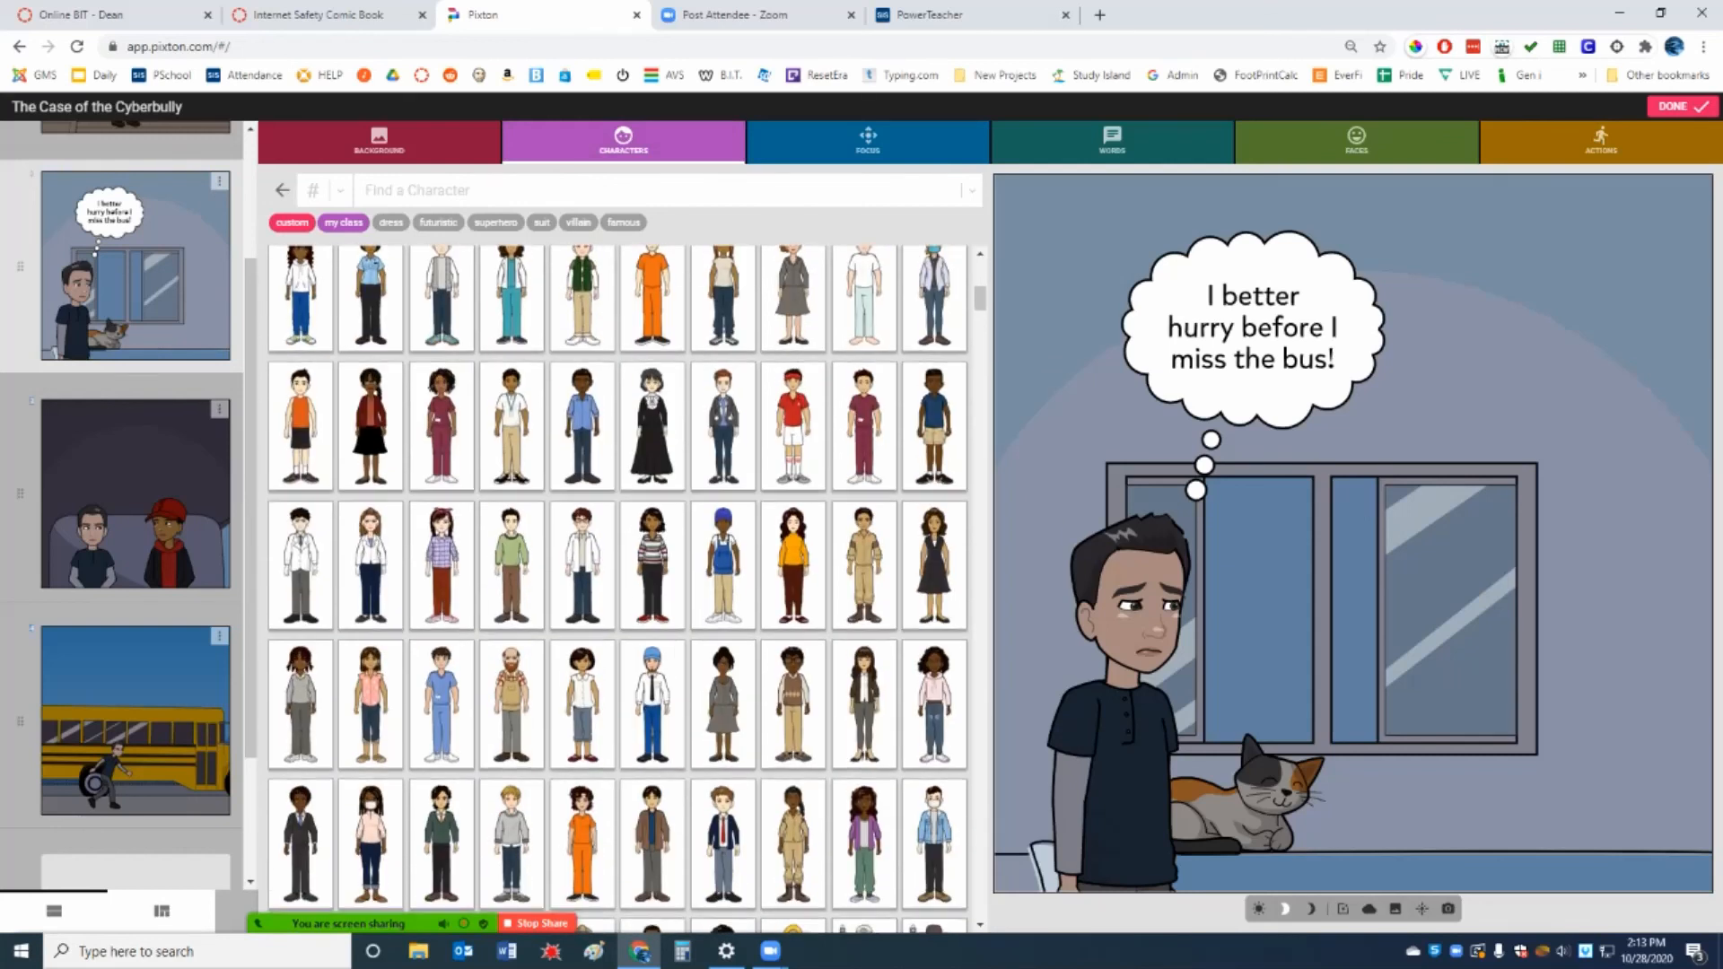
{"action": "scroll", "coordinate": [618, 590], "scroll_direction": "down", "scroll_amount": 3}
{"action": "scroll", "coordinate": [617, 590], "scroll_direction": "up", "scroll_amount": 1}
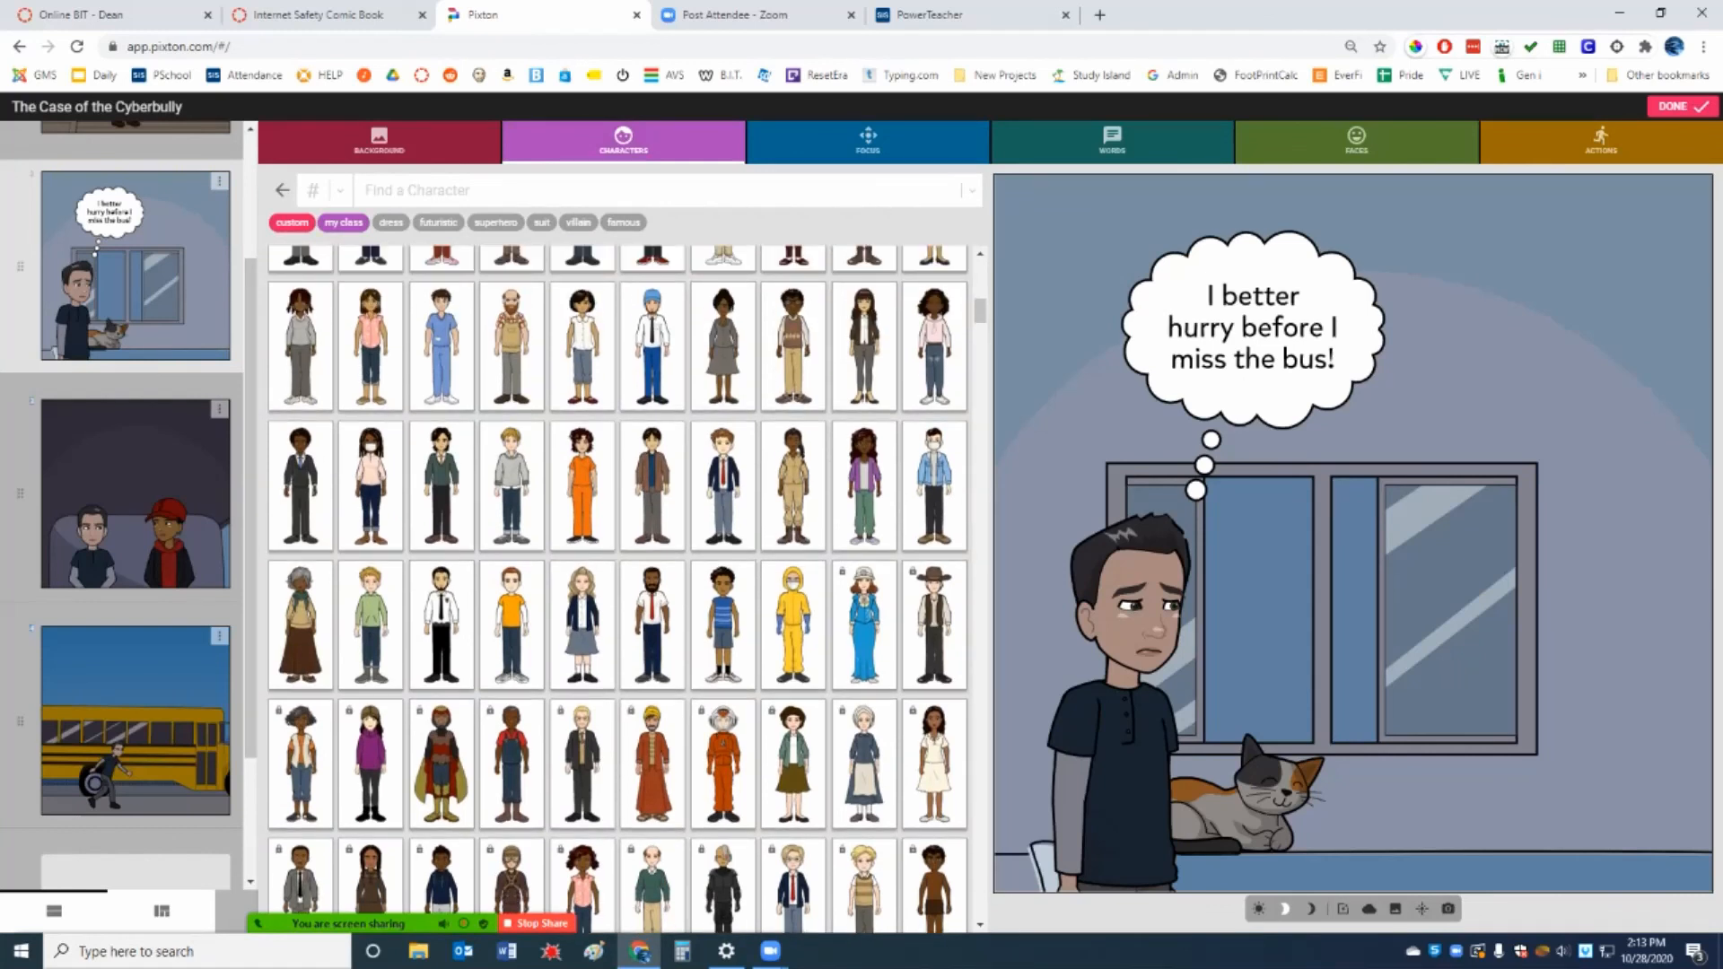
{"action": "scroll", "coordinate": [618, 589], "scroll_direction": "up", "scroll_amount": 2}
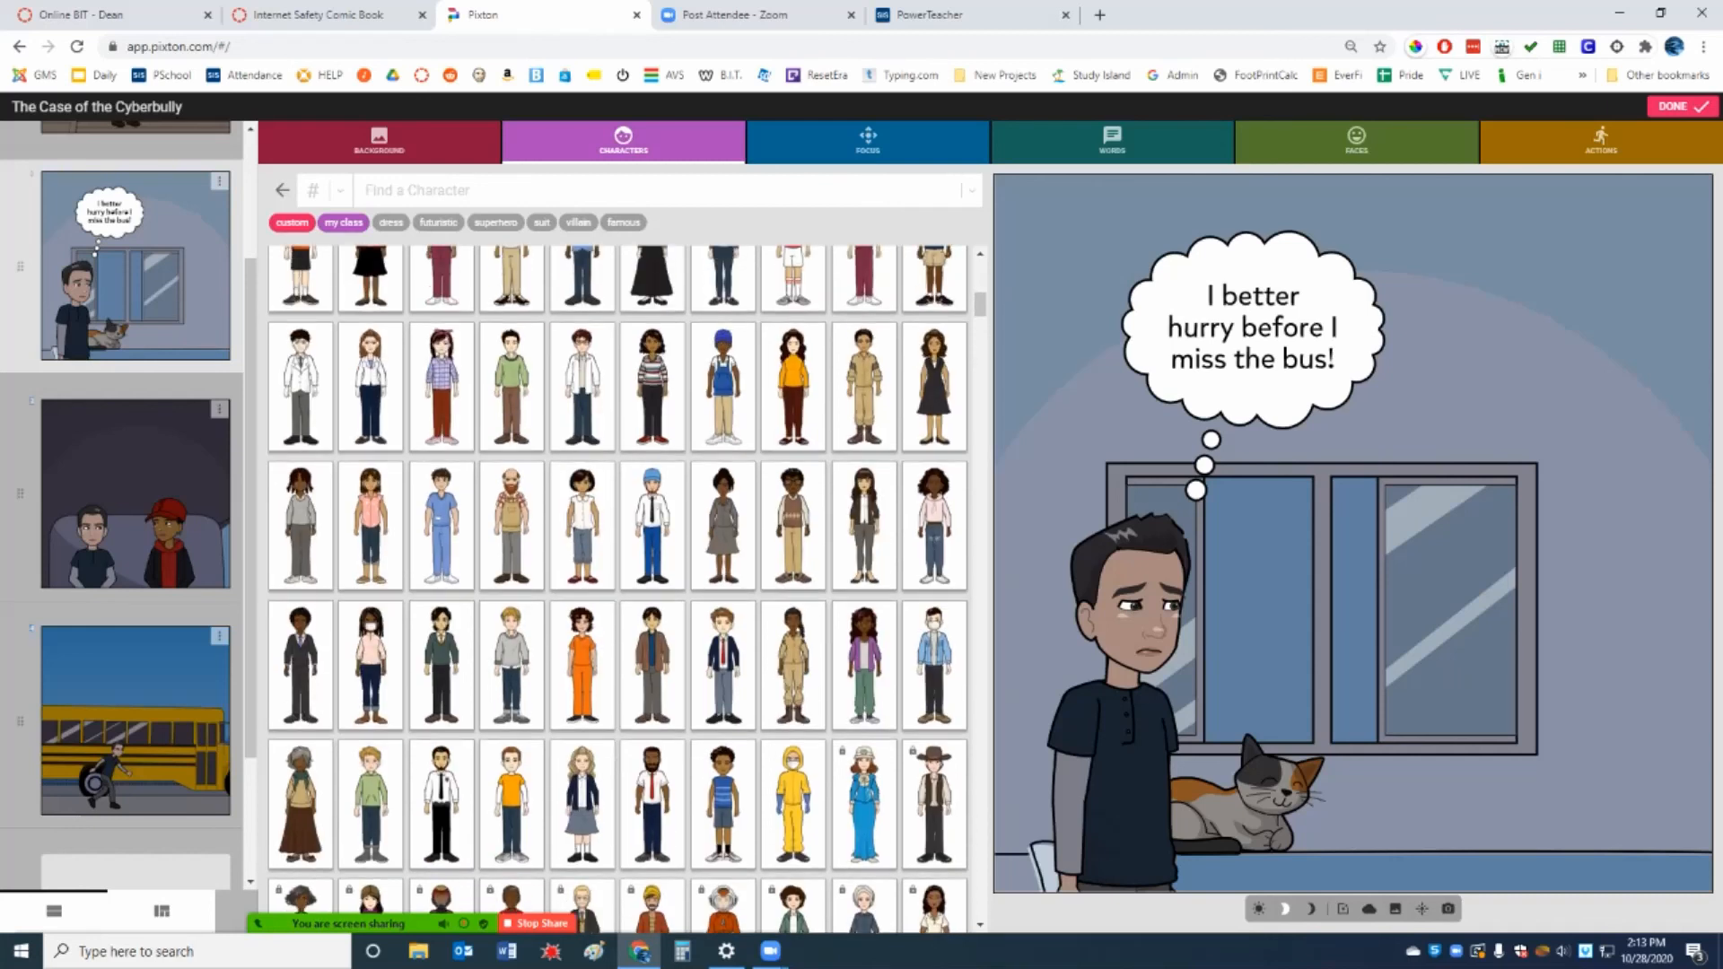
{"action": "left_click", "coordinate": [793, 386]}
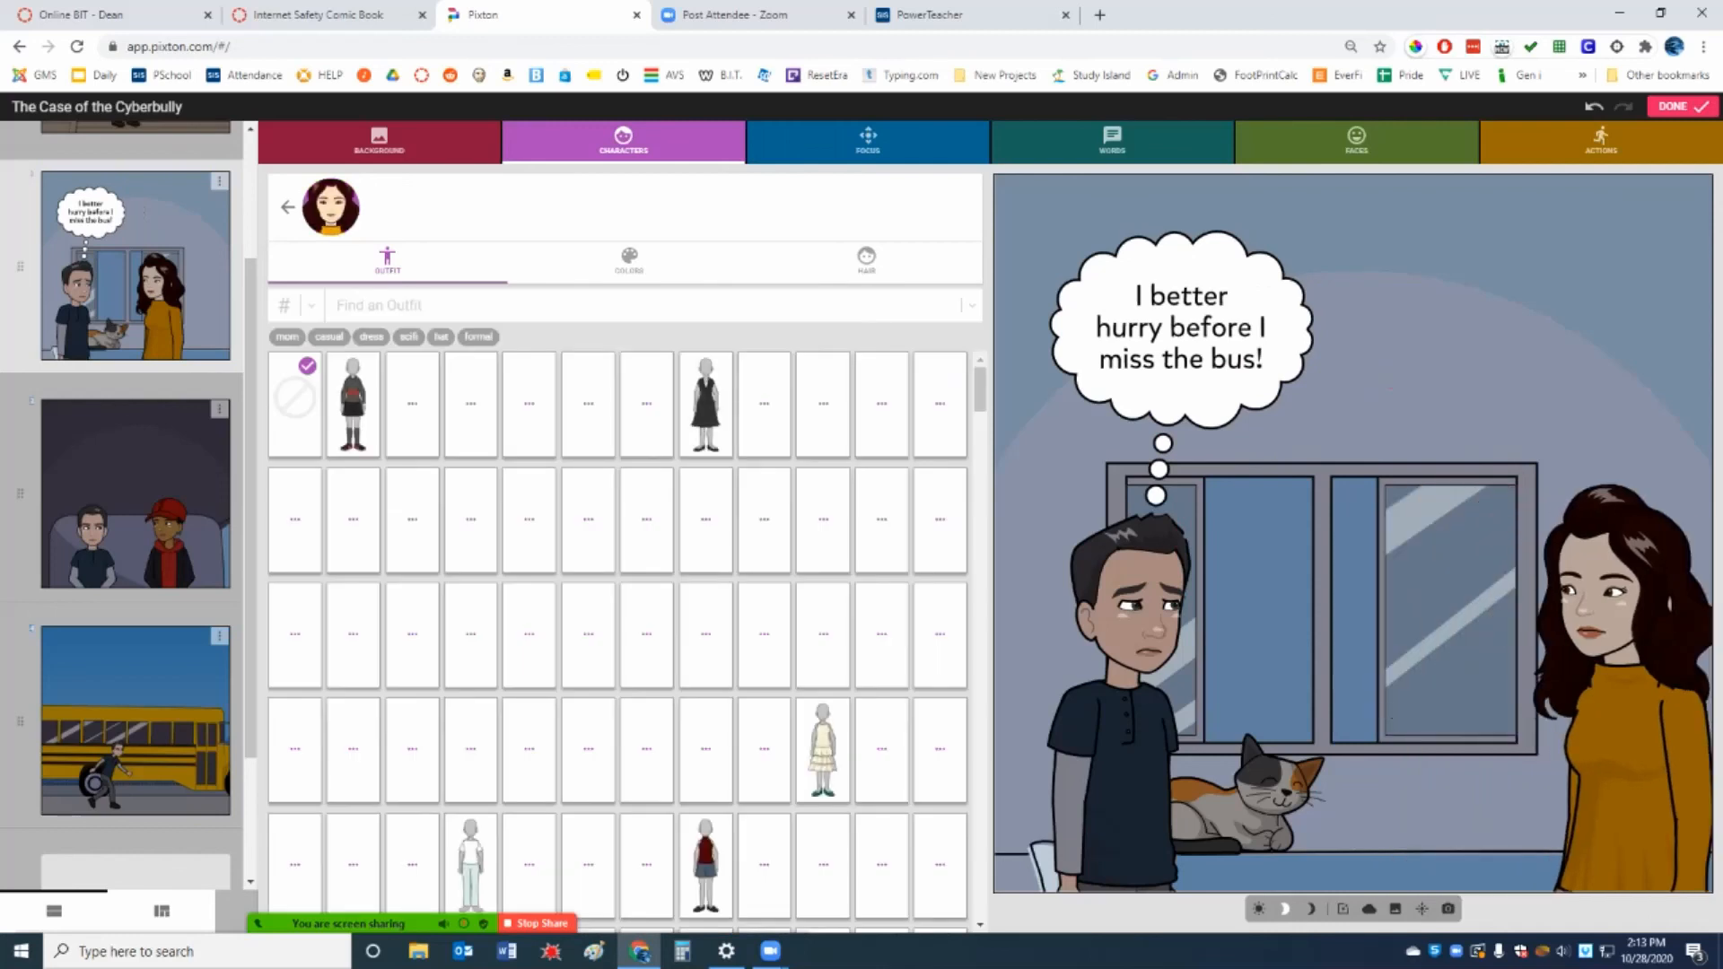
Step: Give the long-haired character in the second bedroom panel a Shout bubble calling the boy by name, followed by "the bus is coming!!!"
{"action": "left_click", "coordinate": [1117, 144]}
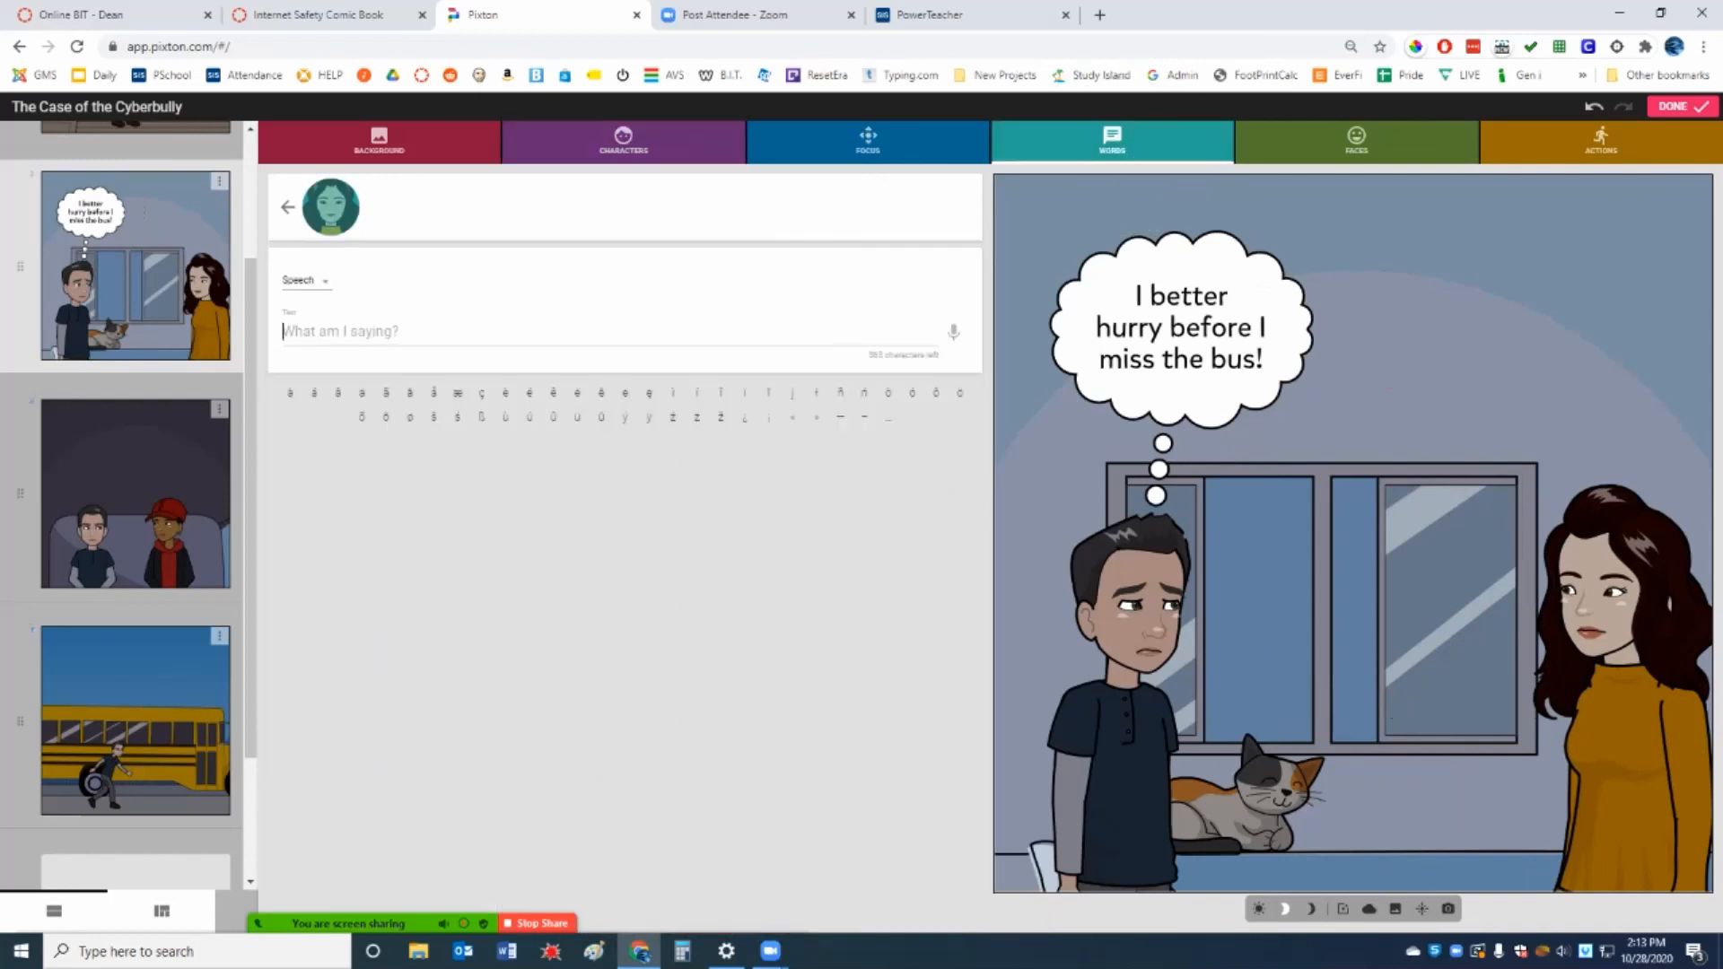
{"action": "left_click", "coordinate": [303, 280]}
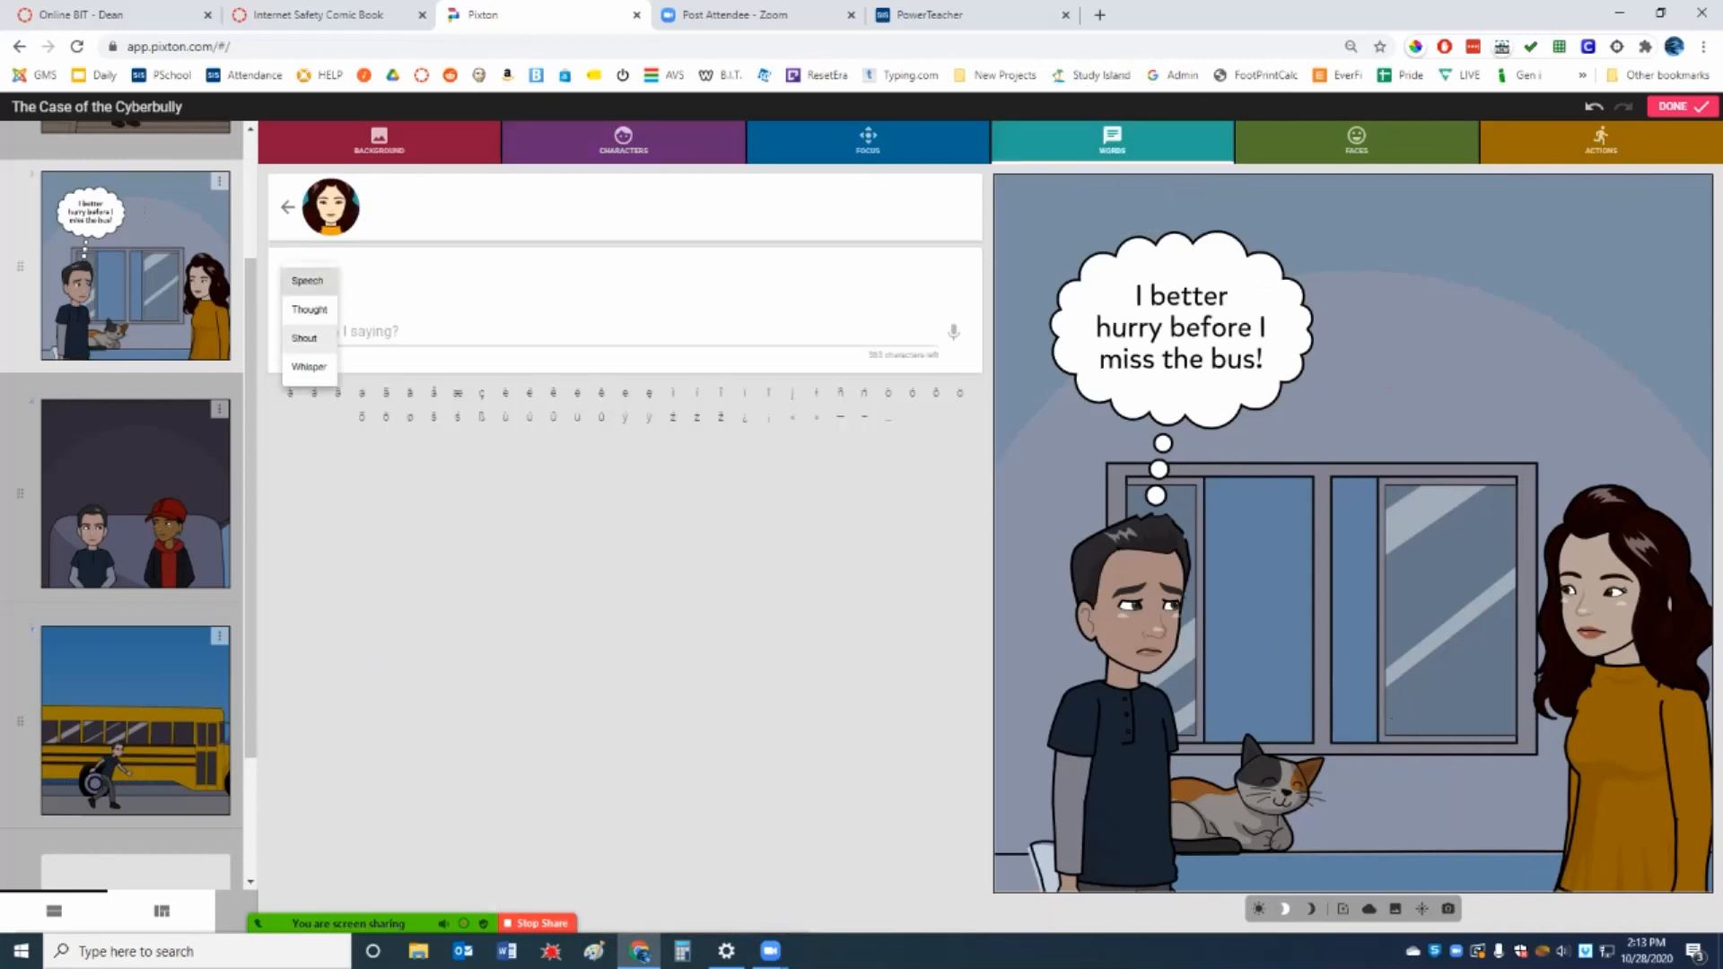
{"action": "left_click", "coordinate": [305, 338]}
{"action": "type", "text": "David, the"}
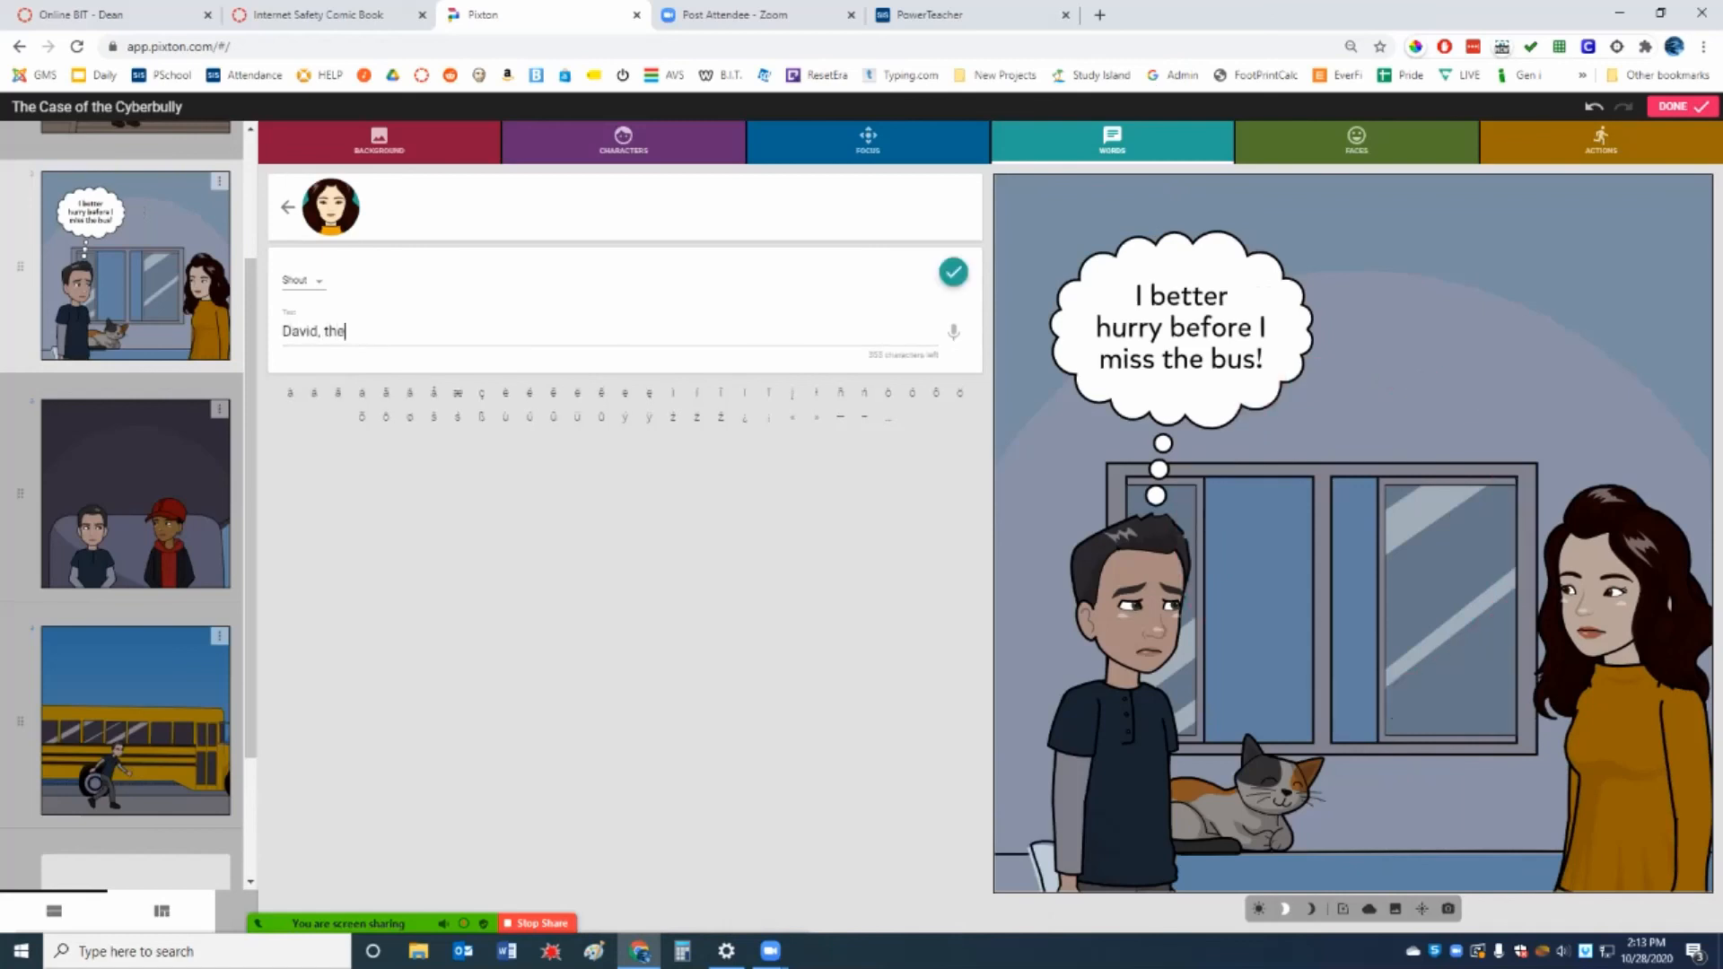
{"action": "type", "text": " bus is coming!!!"}
{"action": "left_click", "coordinate": [953, 272]}
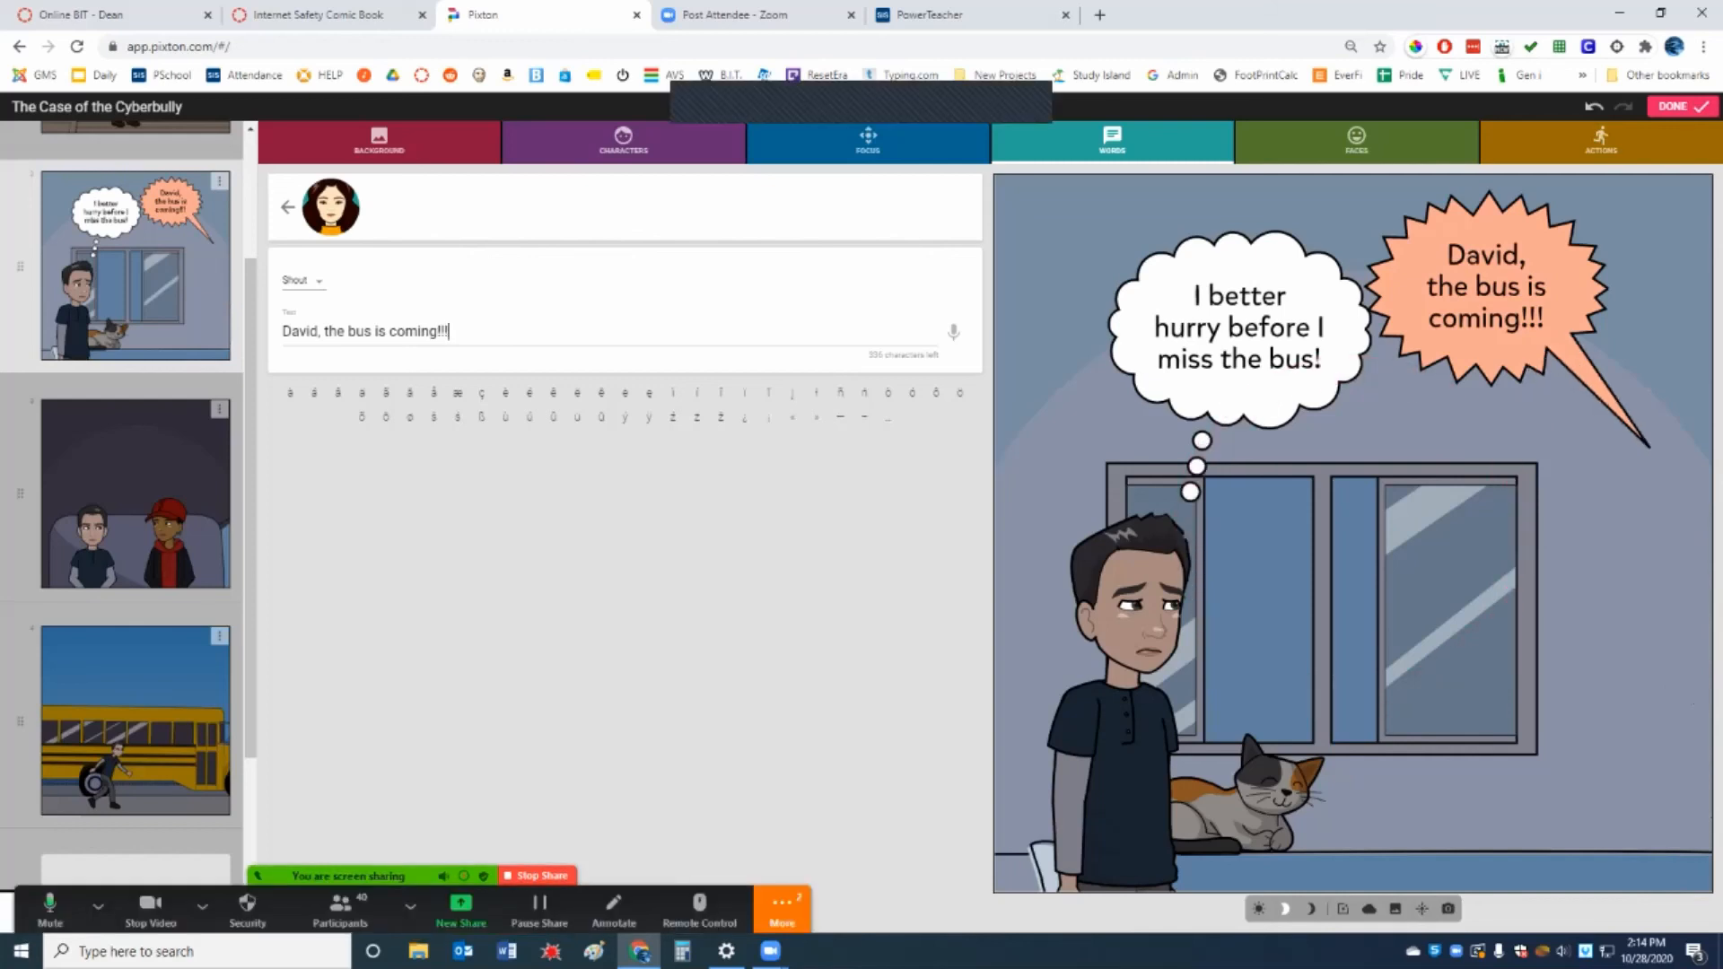
{"action": "key", "text": "Return"}
{"action": "left_click", "coordinate": [803, 305]}
{"action": "left_click", "coordinate": [950, 102]}
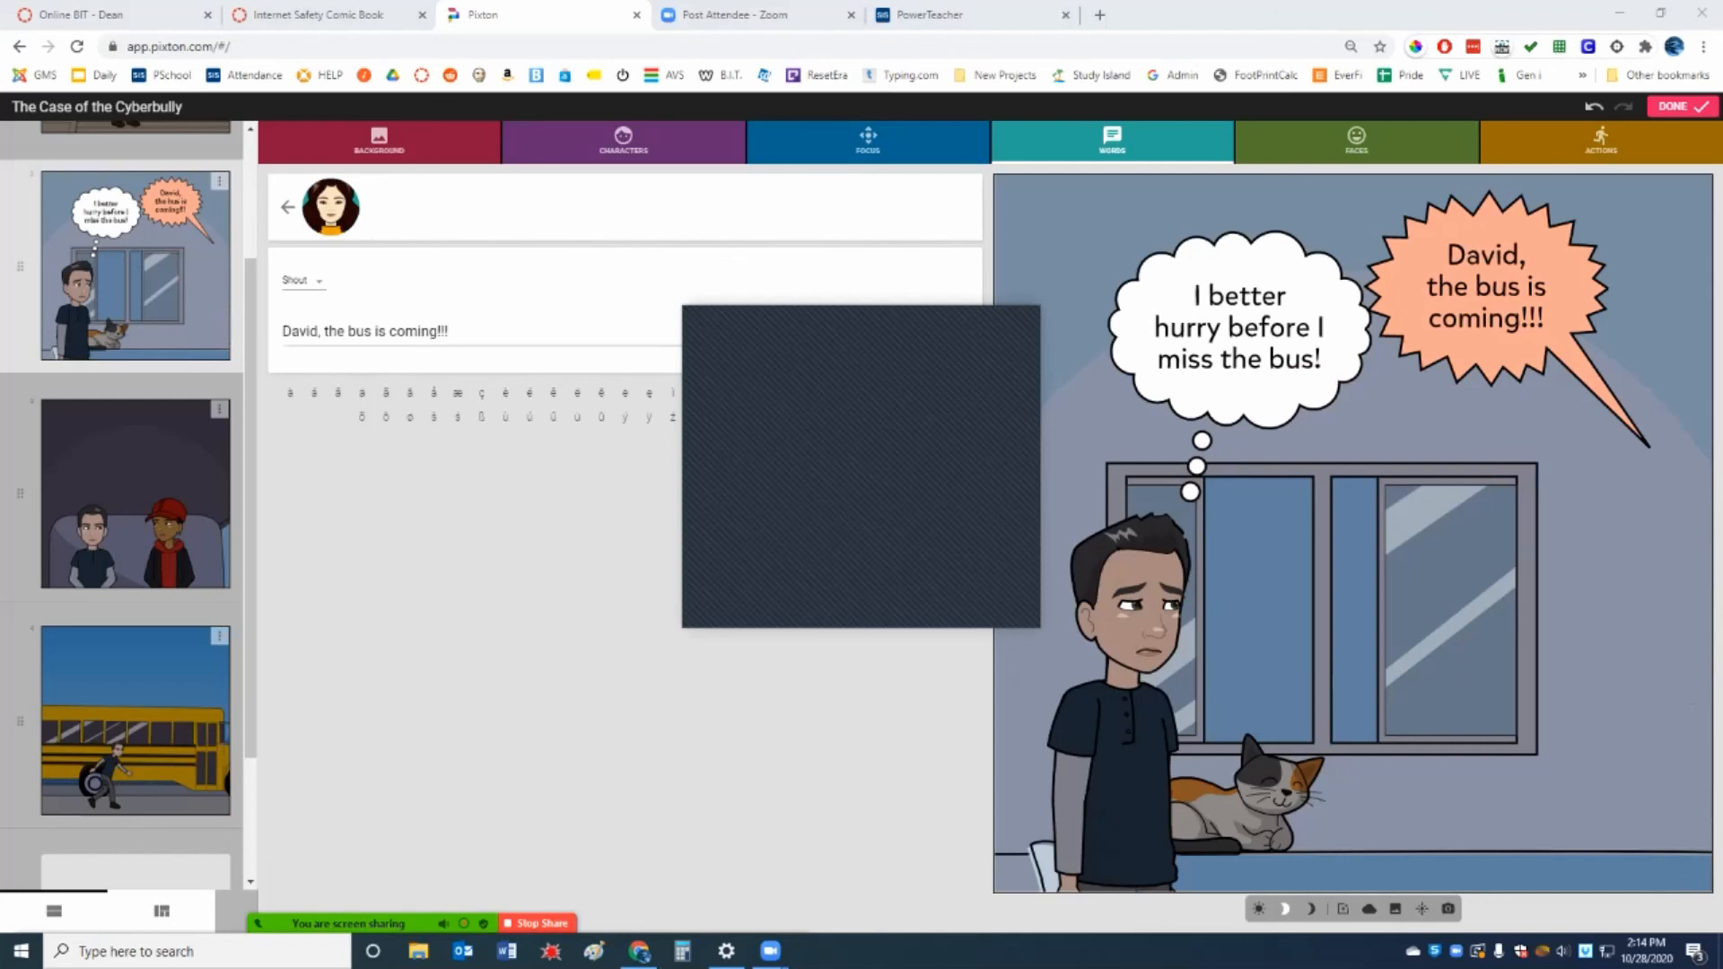
{"action": "left_click_drag", "start_coordinate": [861, 318], "coordinate": [1505, 709]}
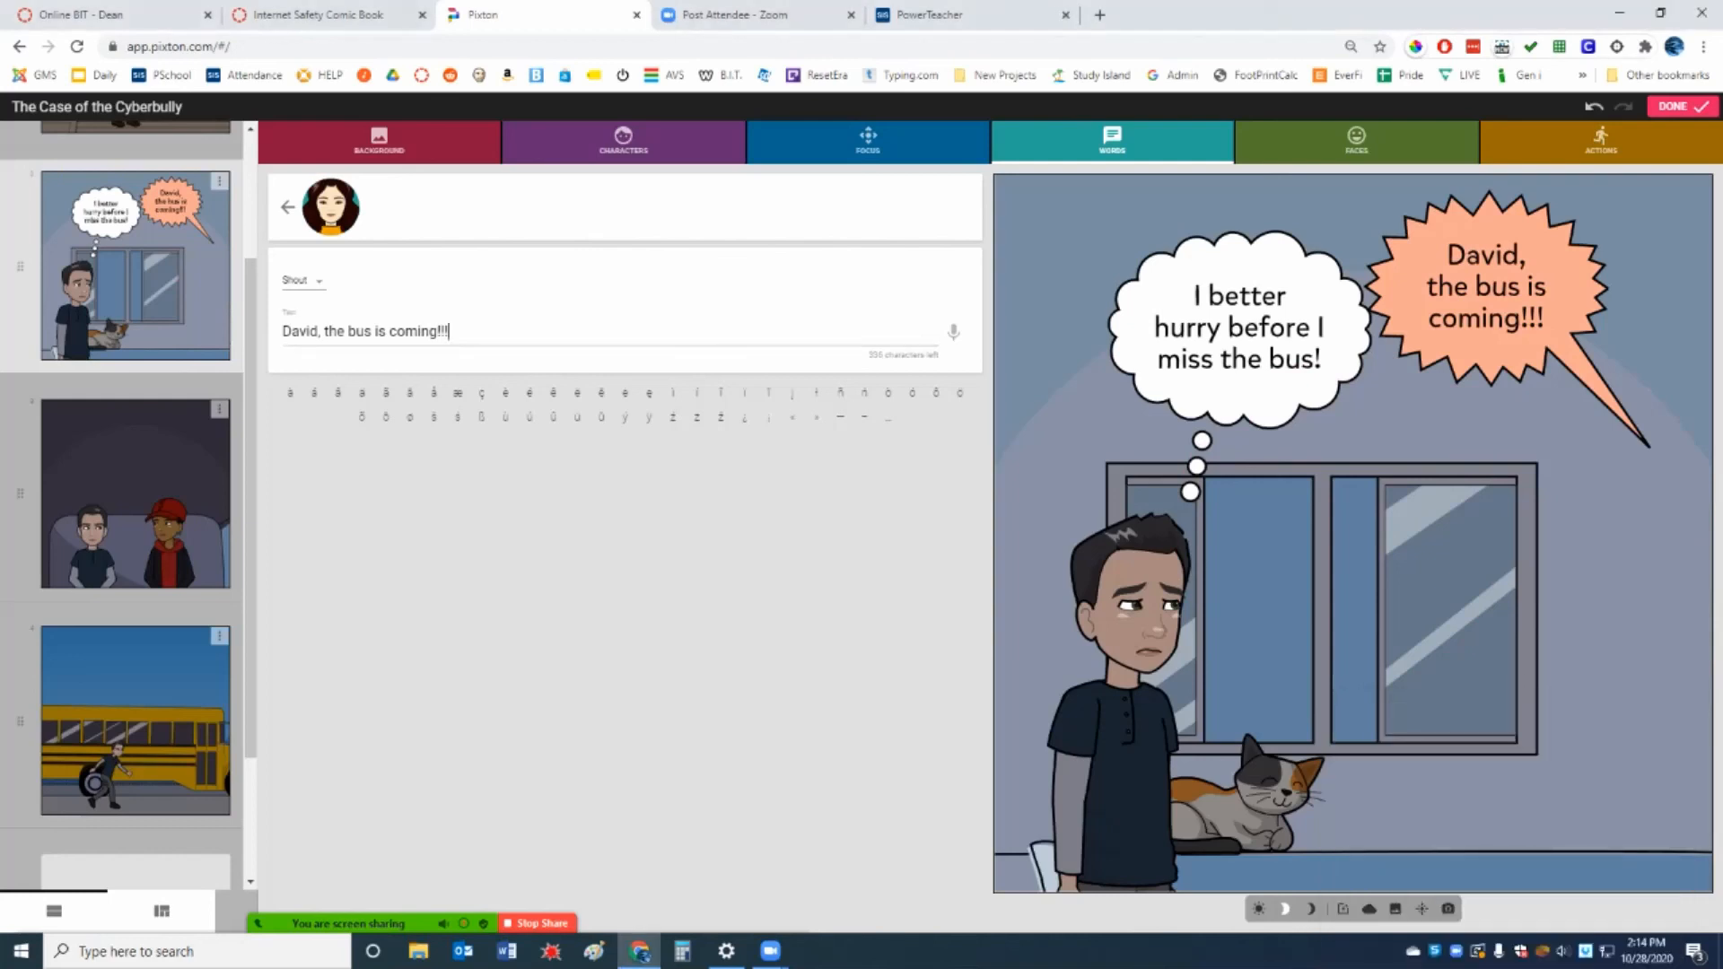
{"action": "key", "text": "Return"}
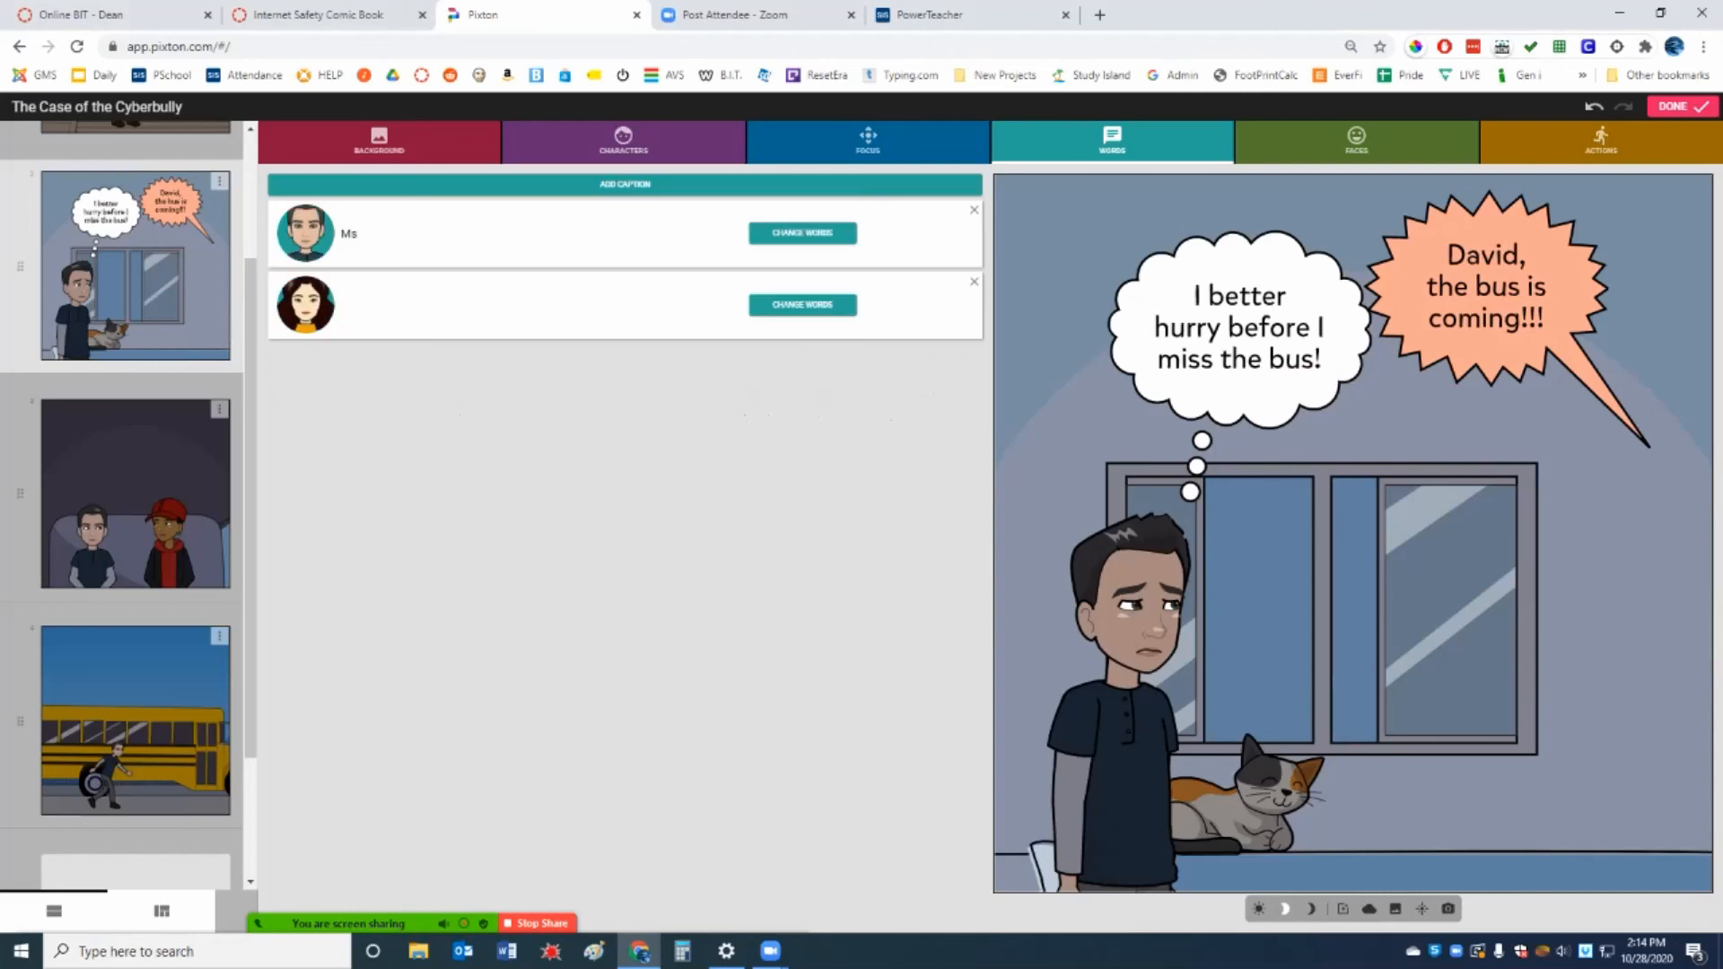
{"action": "left_click", "coordinate": [802, 305]}
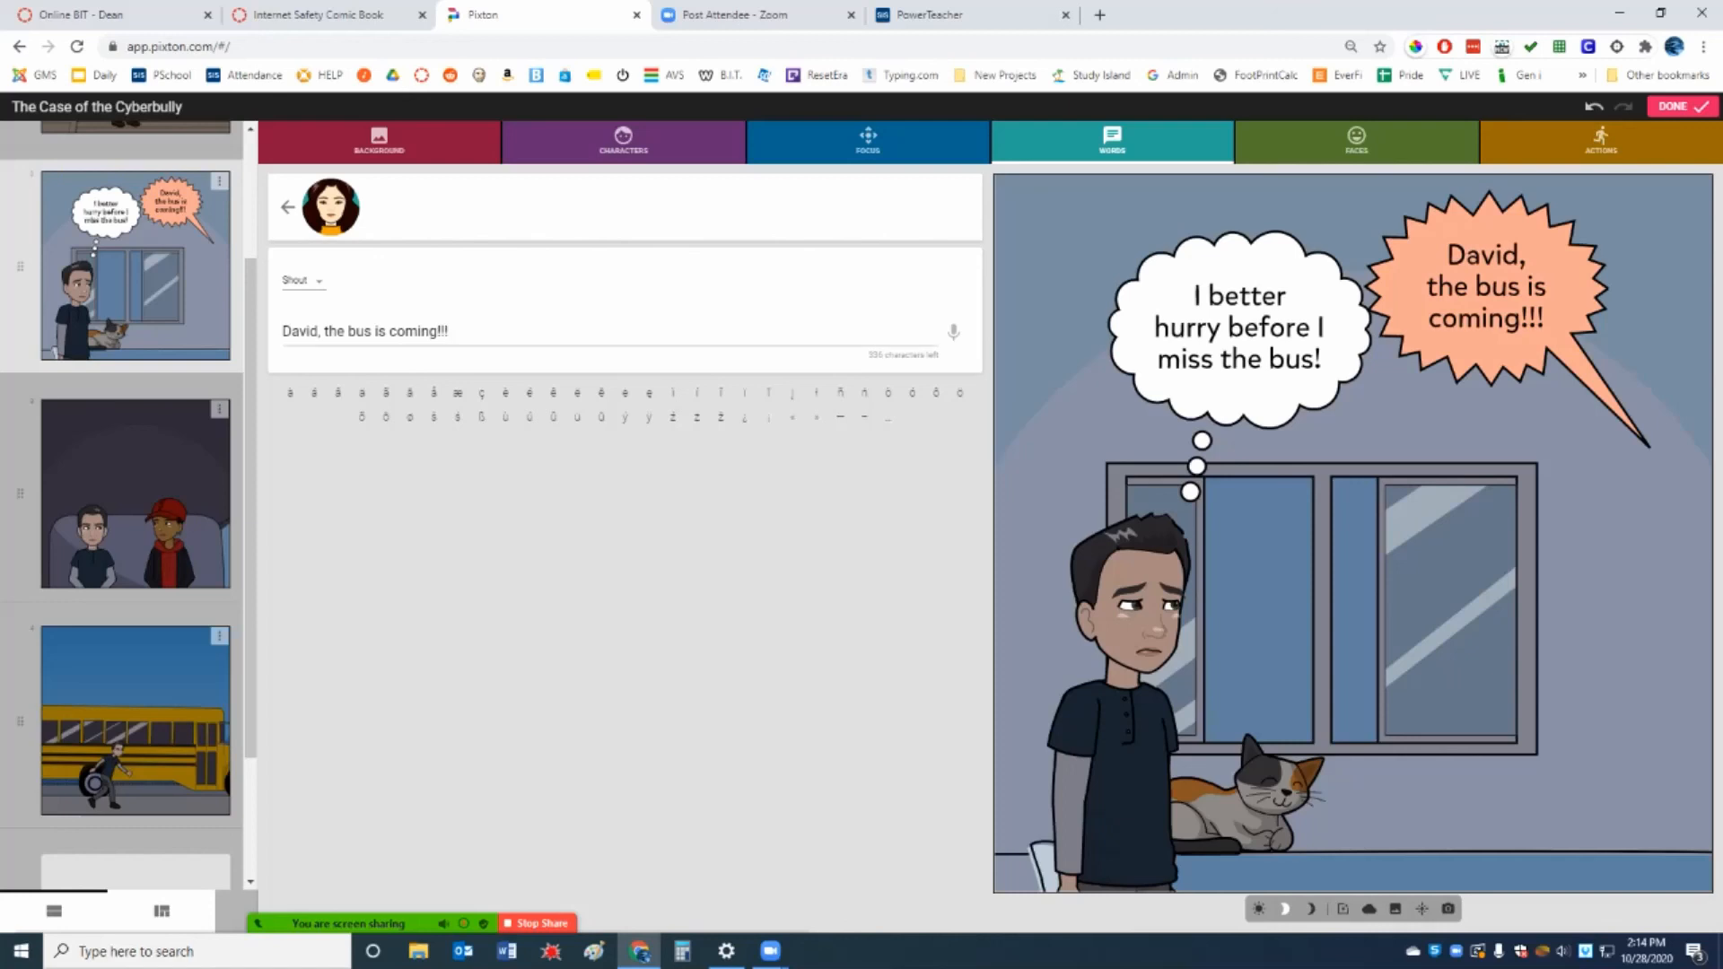
Step: Change the boy's eye direction in the bus interior panel to the fifth gaze option
{"action": "left_click", "coordinate": [135, 494]}
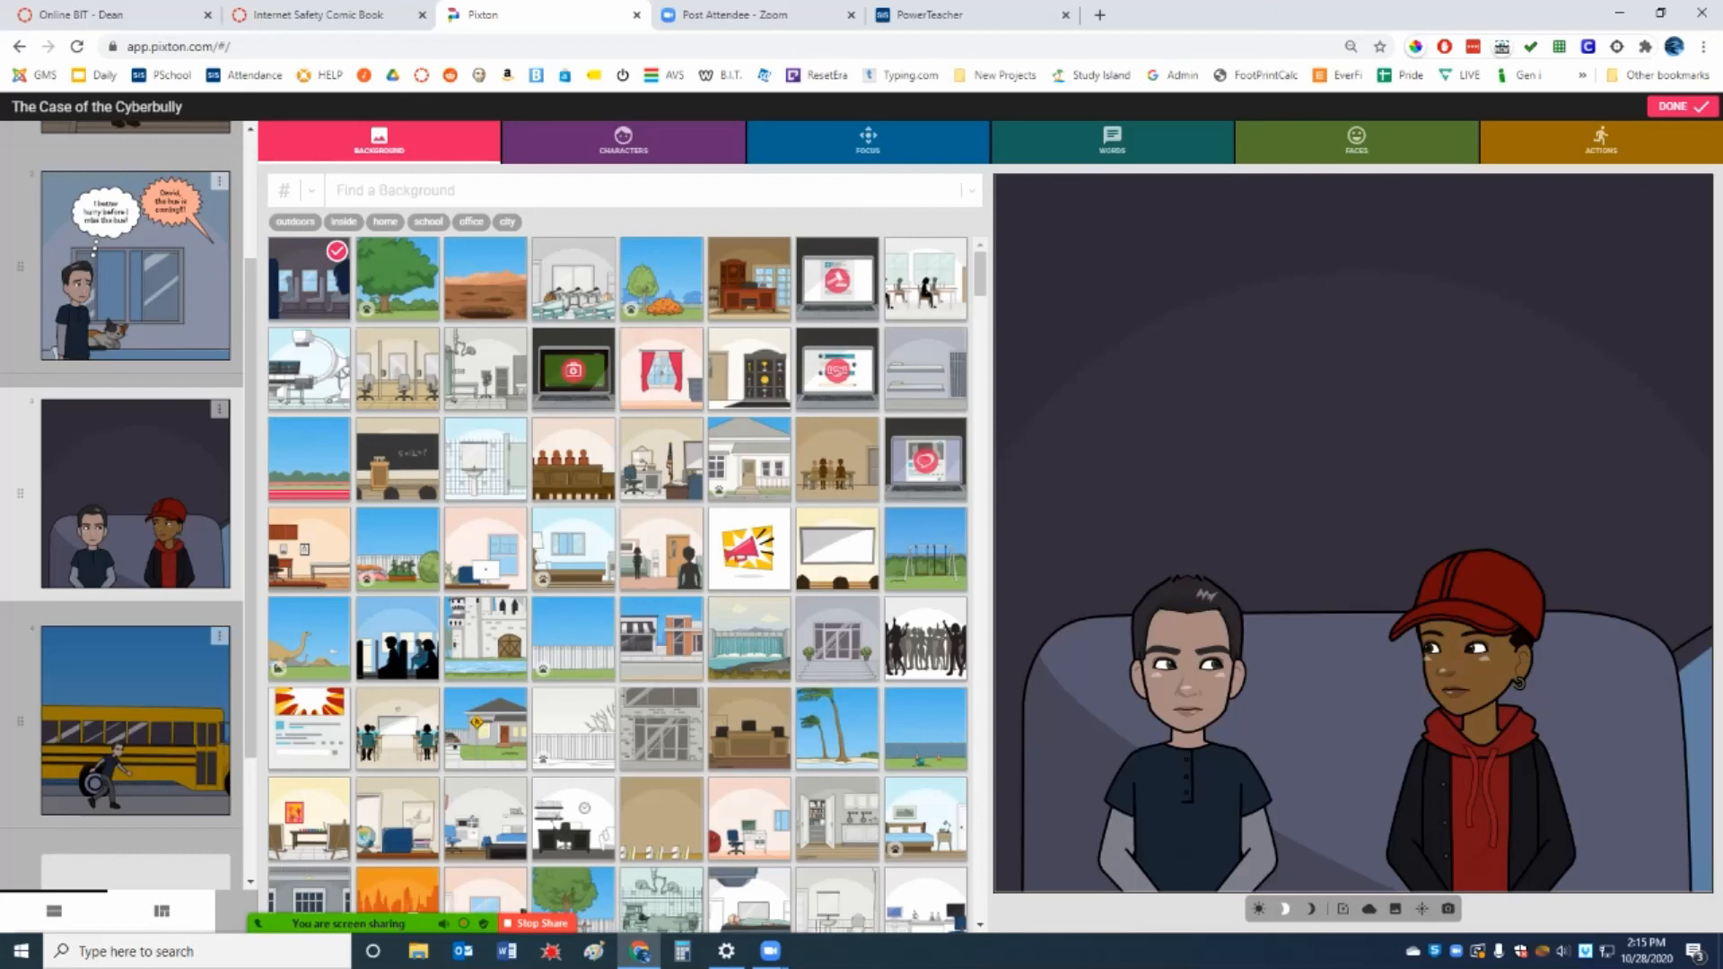
{"action": "left_click", "coordinate": [1351, 133]}
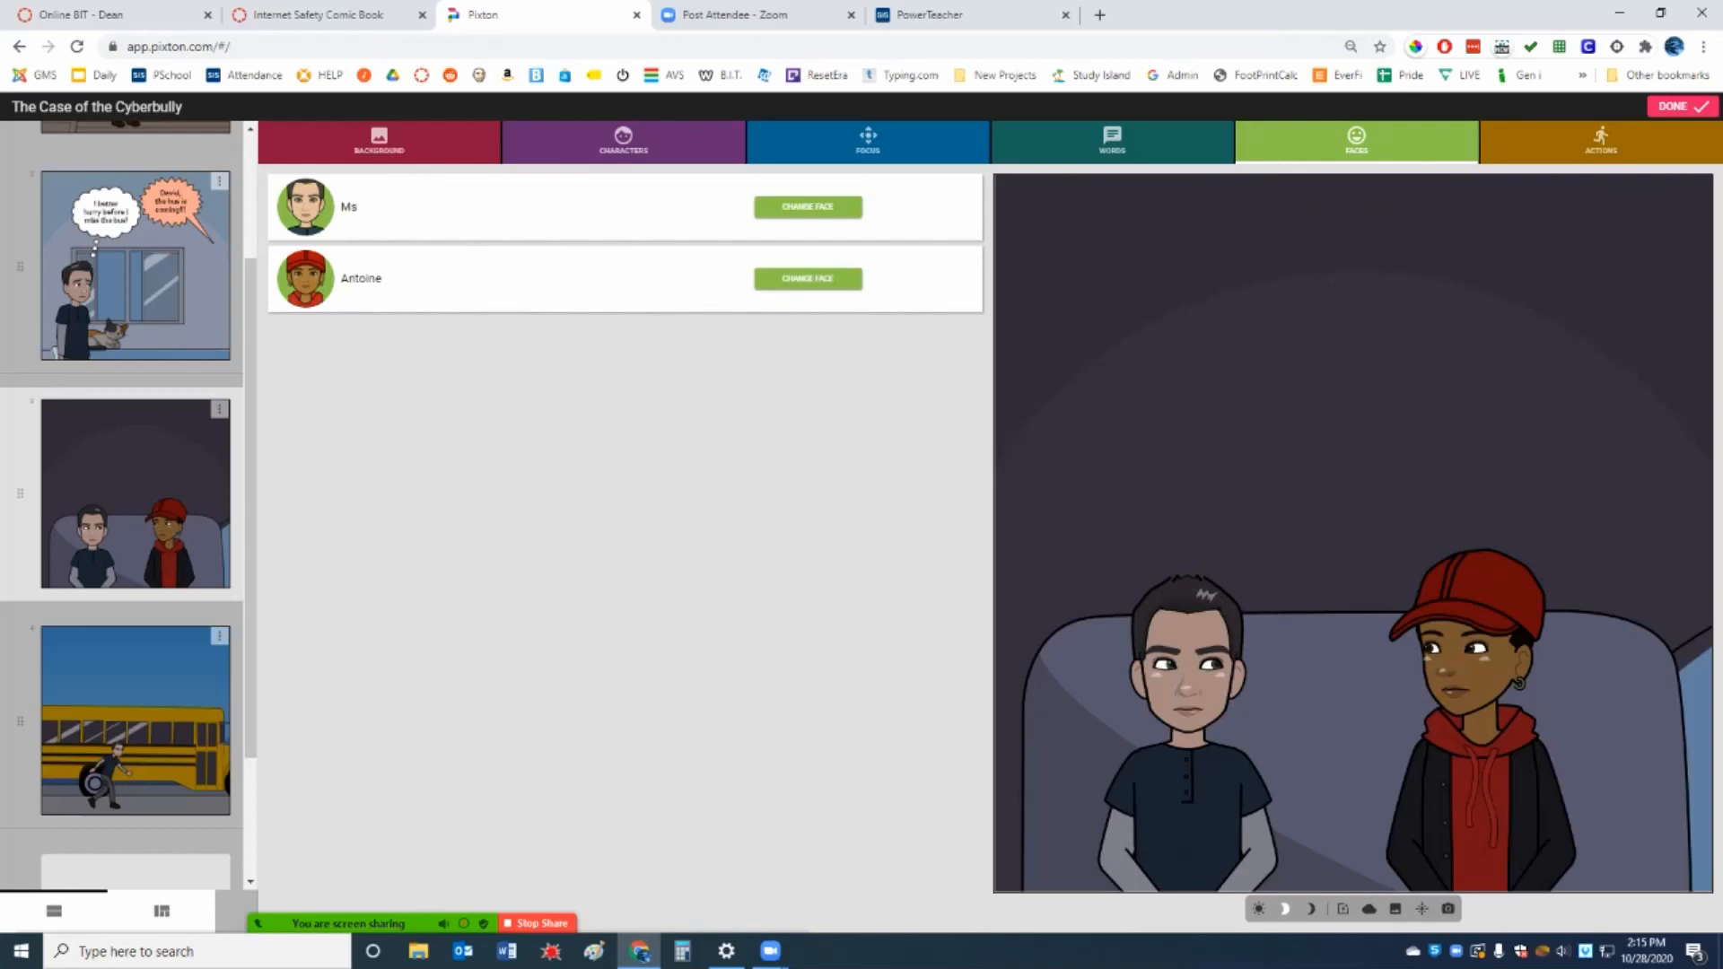
{"action": "left_click", "coordinate": [808, 207]}
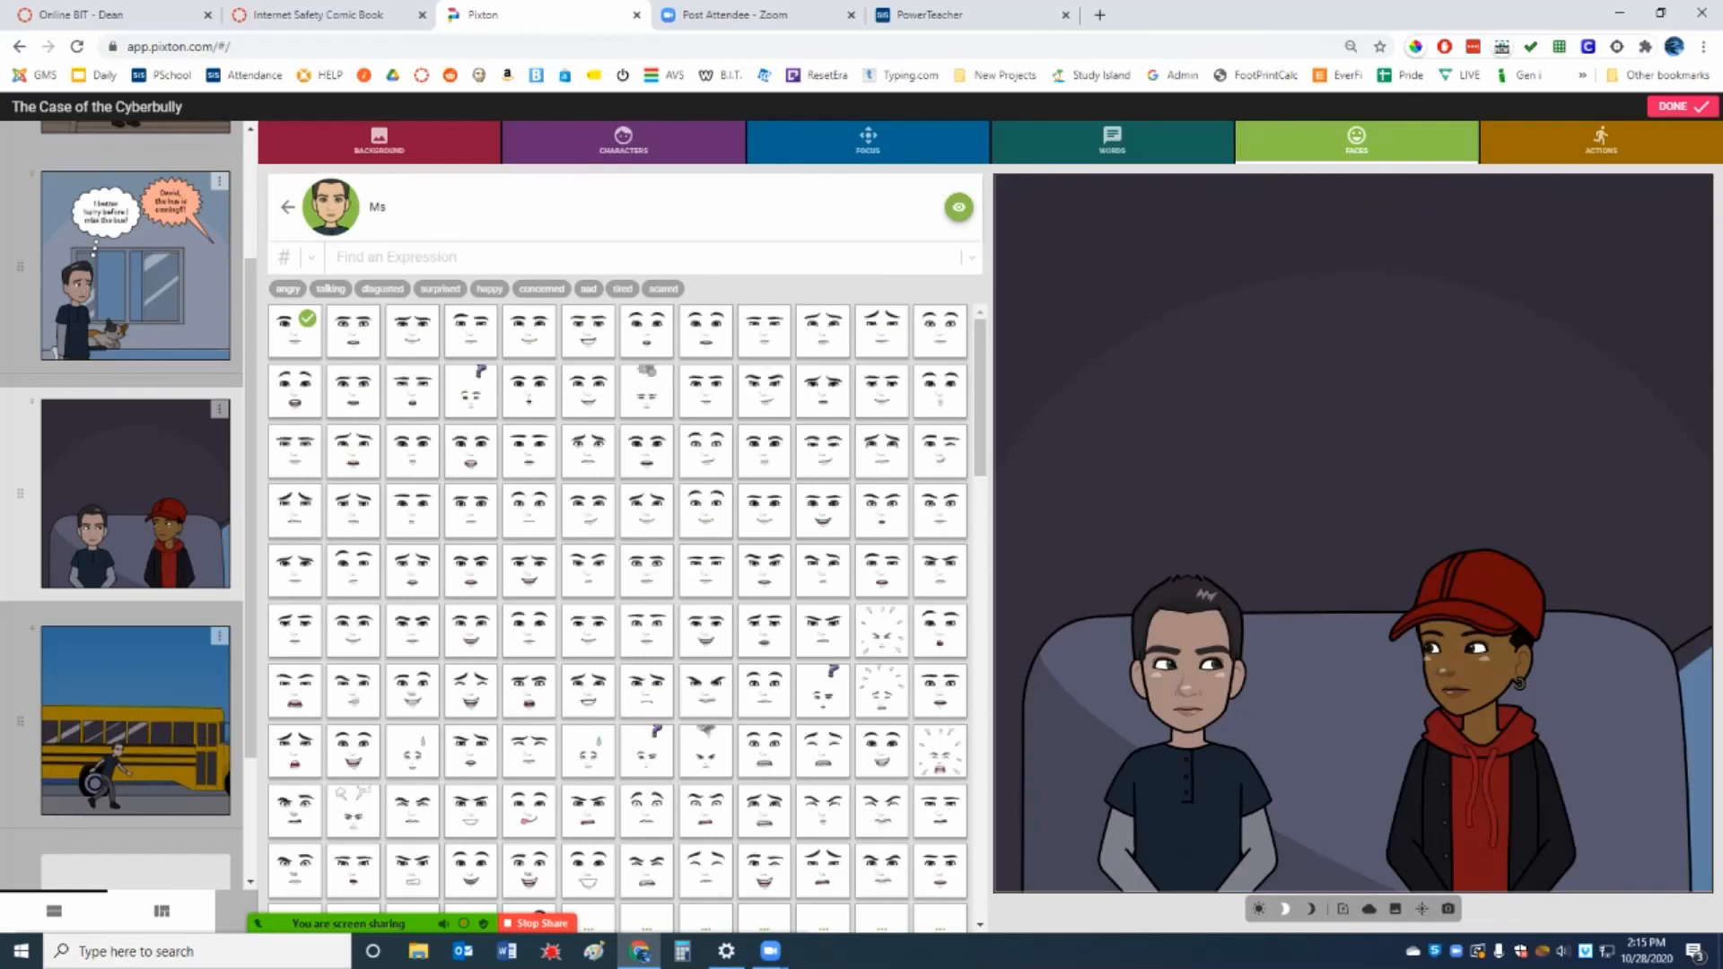
{"action": "key", "text": "ctrl"}
{"action": "key", "text": "ctrl"}
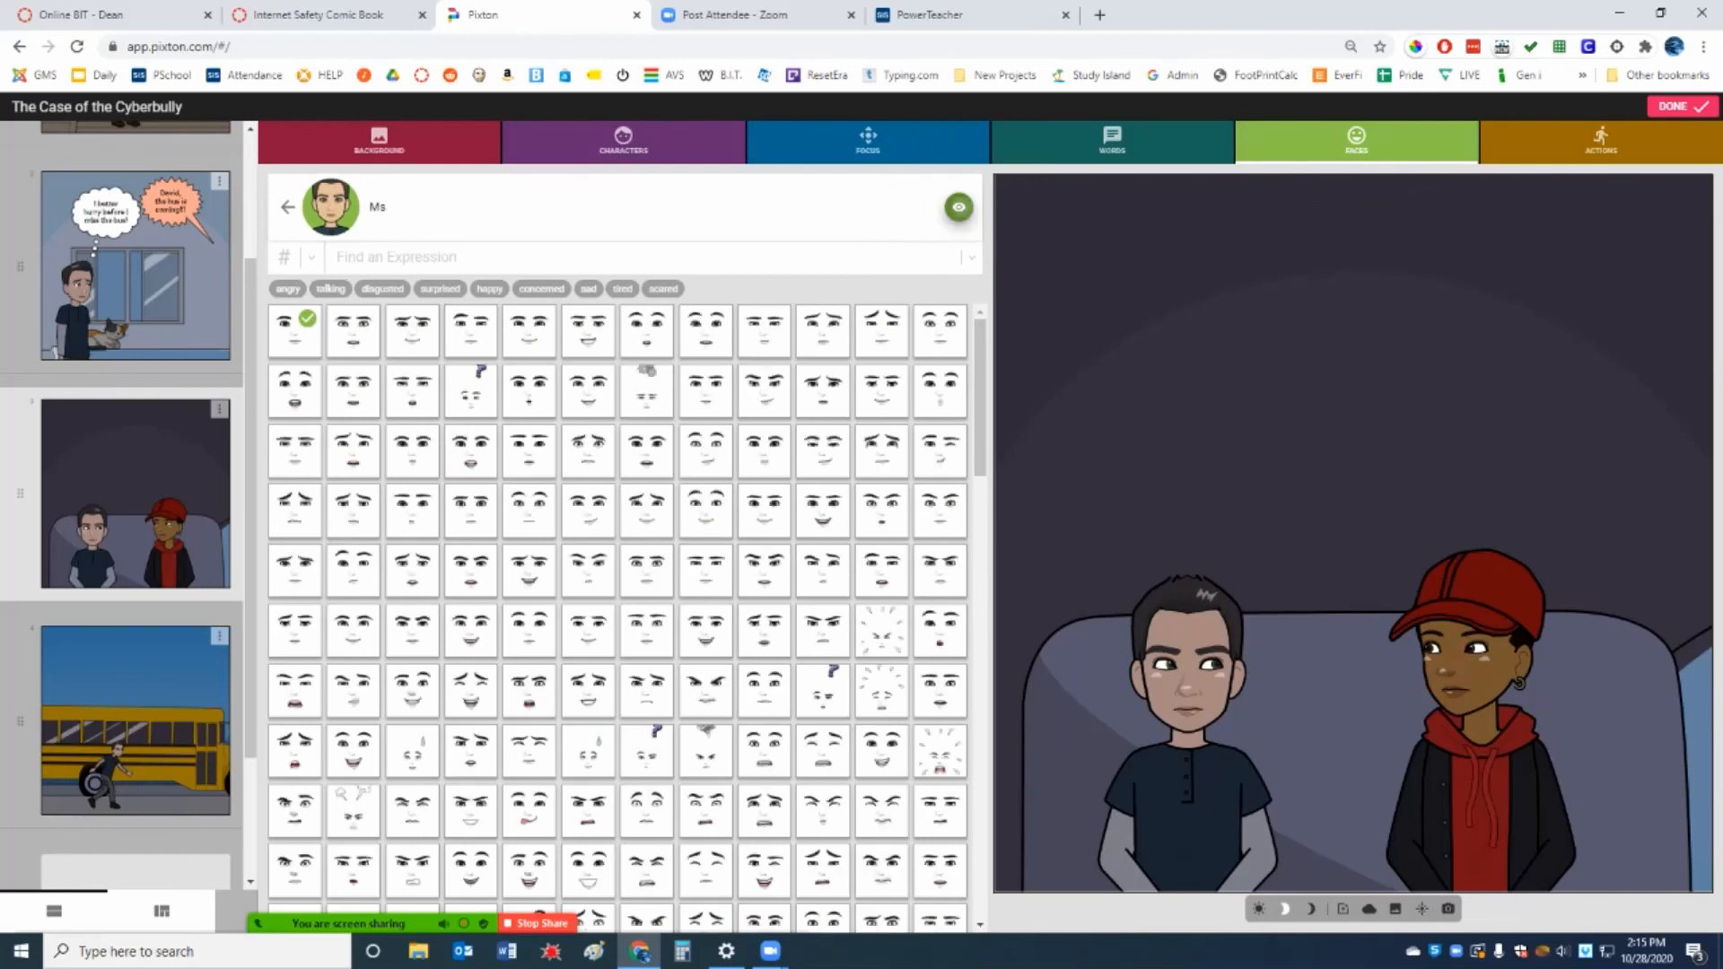
{"action": "left_click", "coordinate": [958, 206]}
{"action": "left_click", "coordinate": [386, 244]}
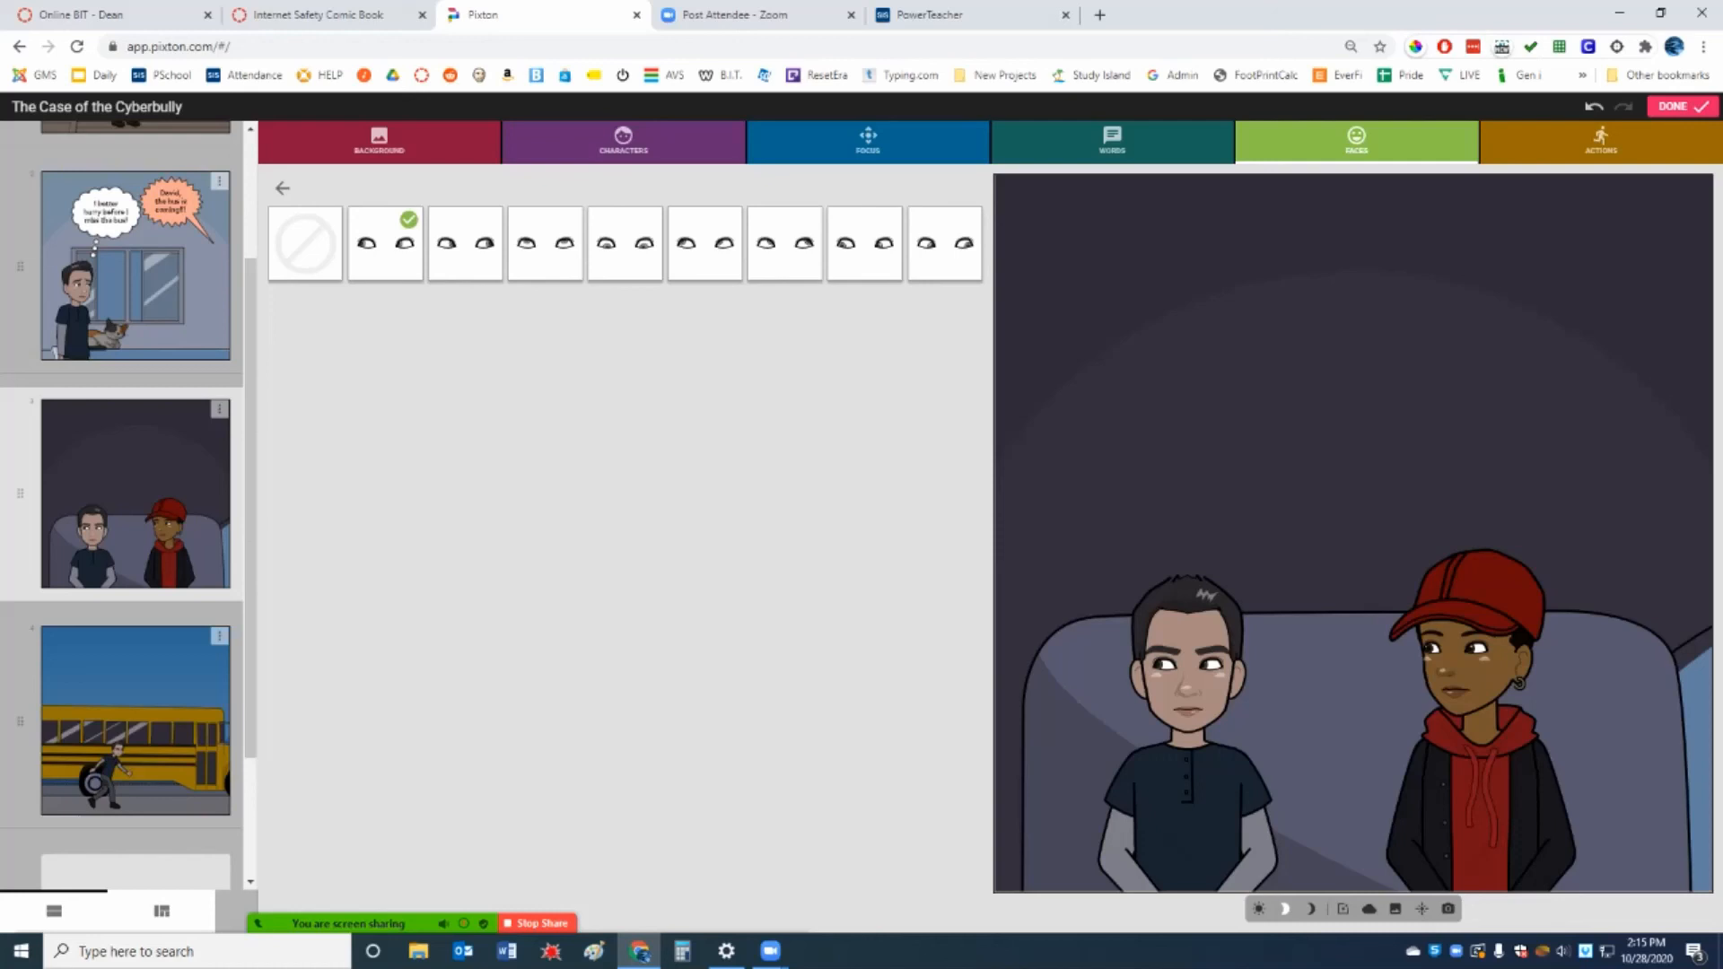
{"action": "left_click", "coordinate": [704, 242]}
{"action": "left_click", "coordinate": [282, 188]}
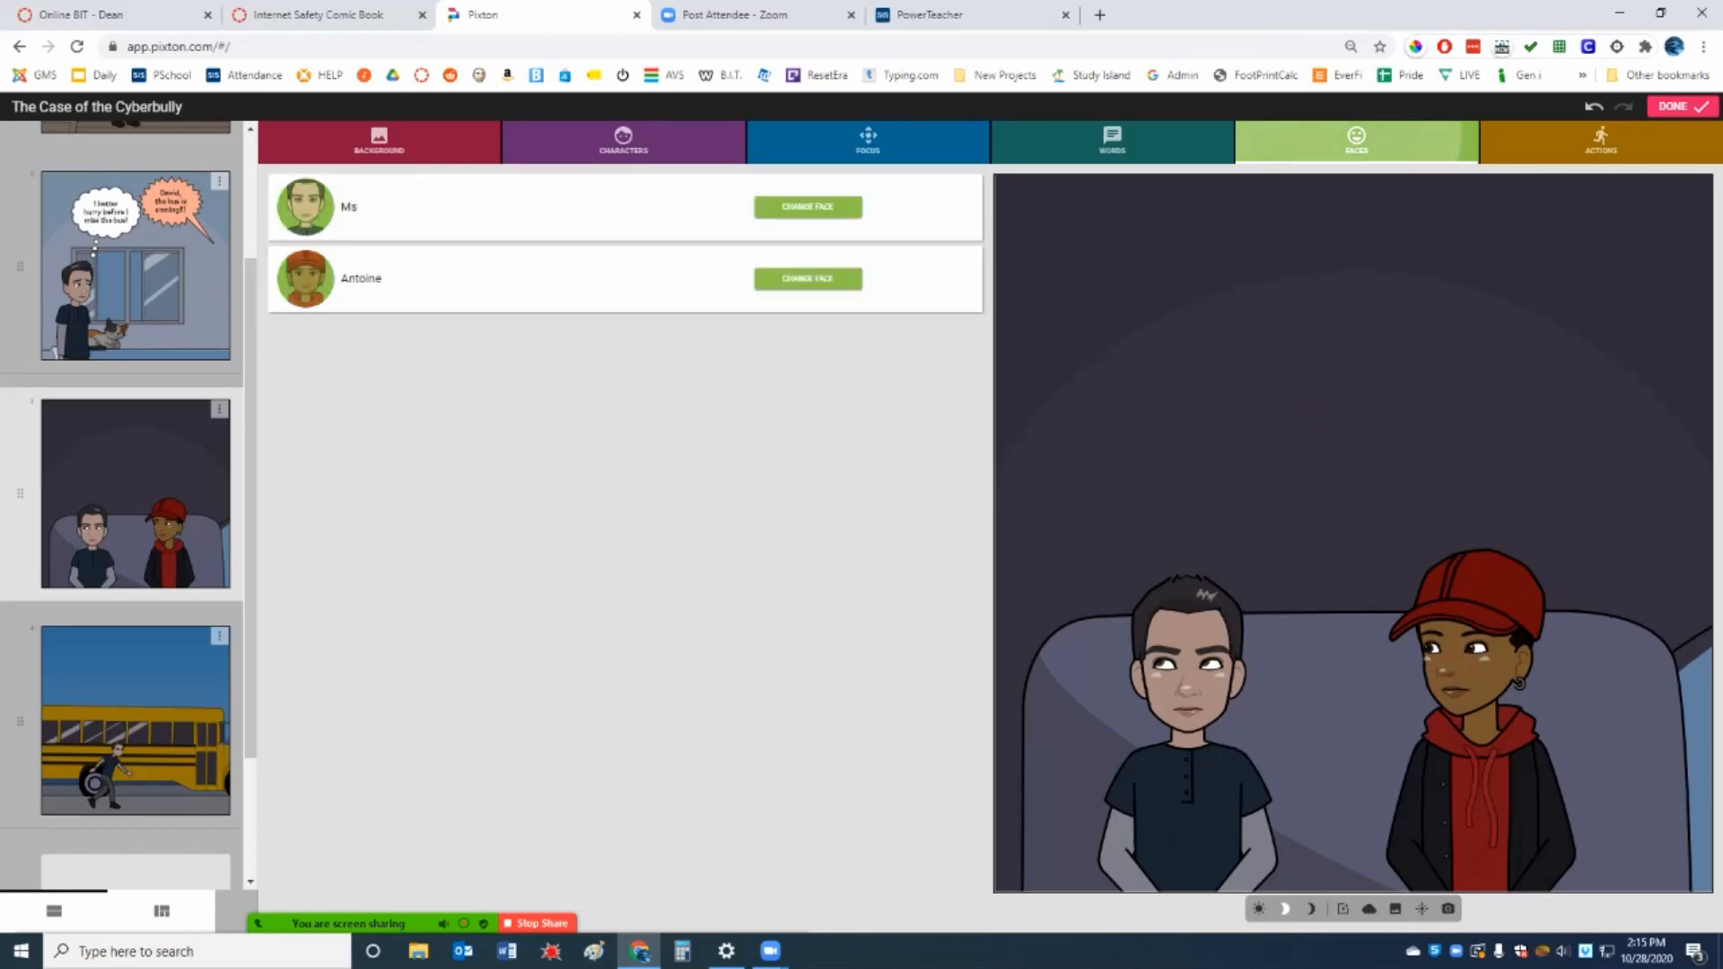
Step: Look at the eye direction options for the red-capped character in the bus interior panel
{"action": "left_click", "coordinate": [808, 278]}
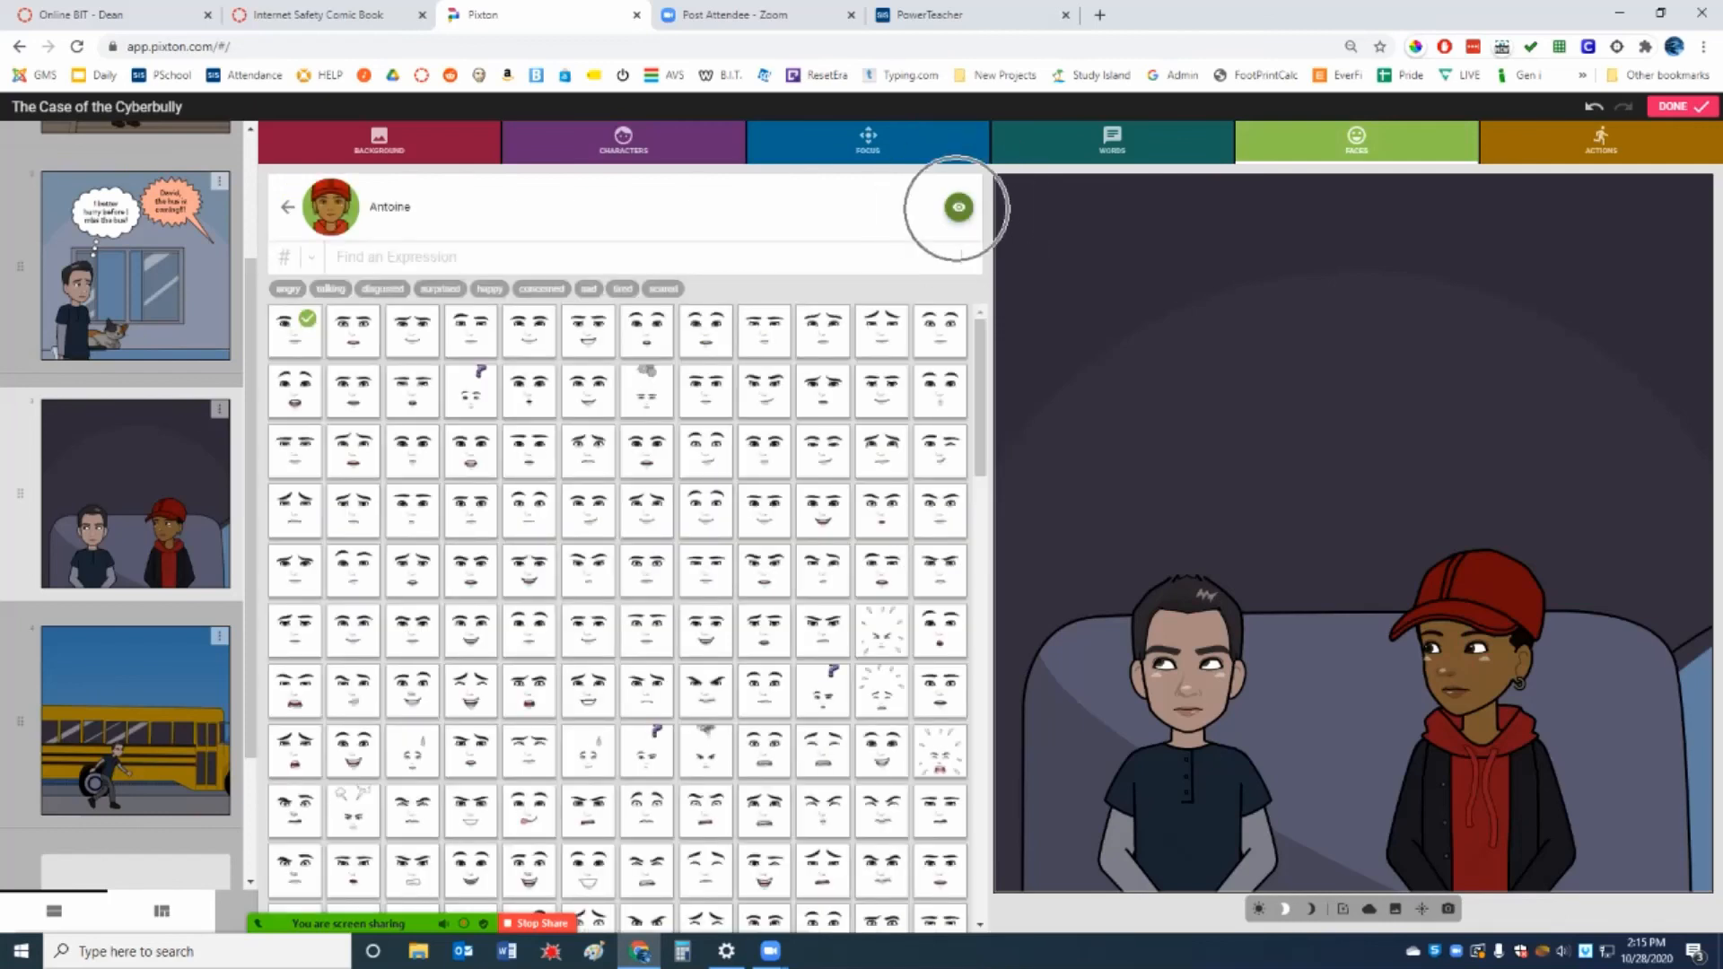
{"action": "left_click", "coordinate": [959, 207]}
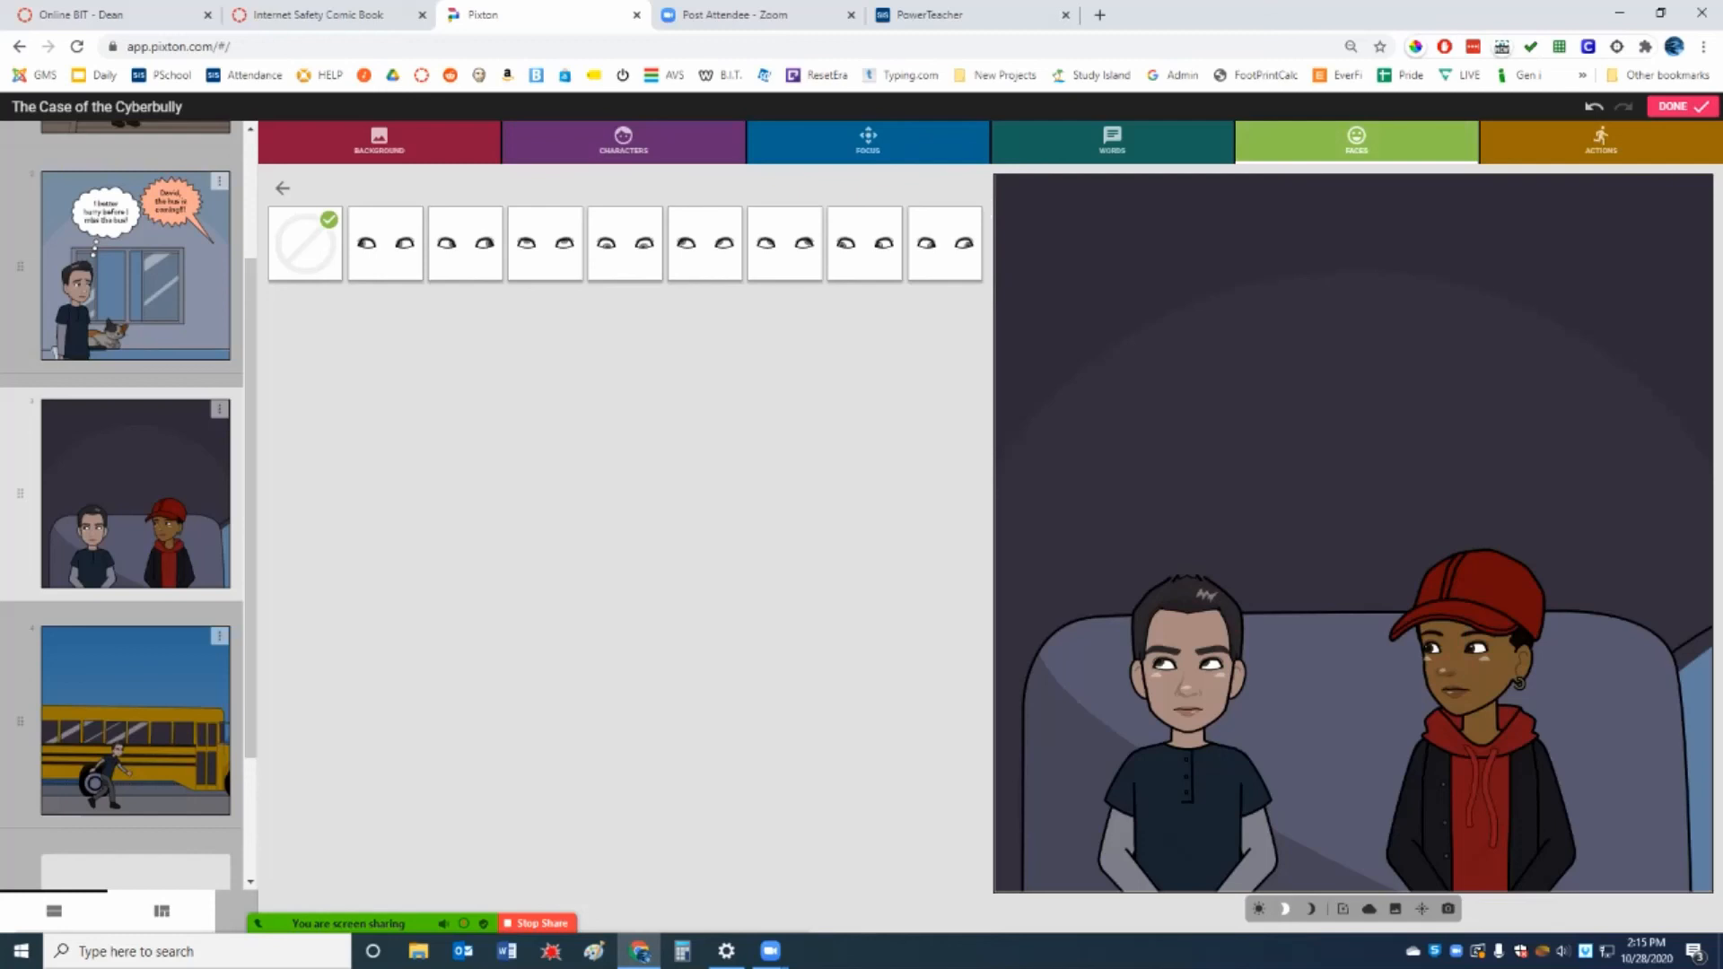
{"action": "left_click", "coordinate": [281, 188]}
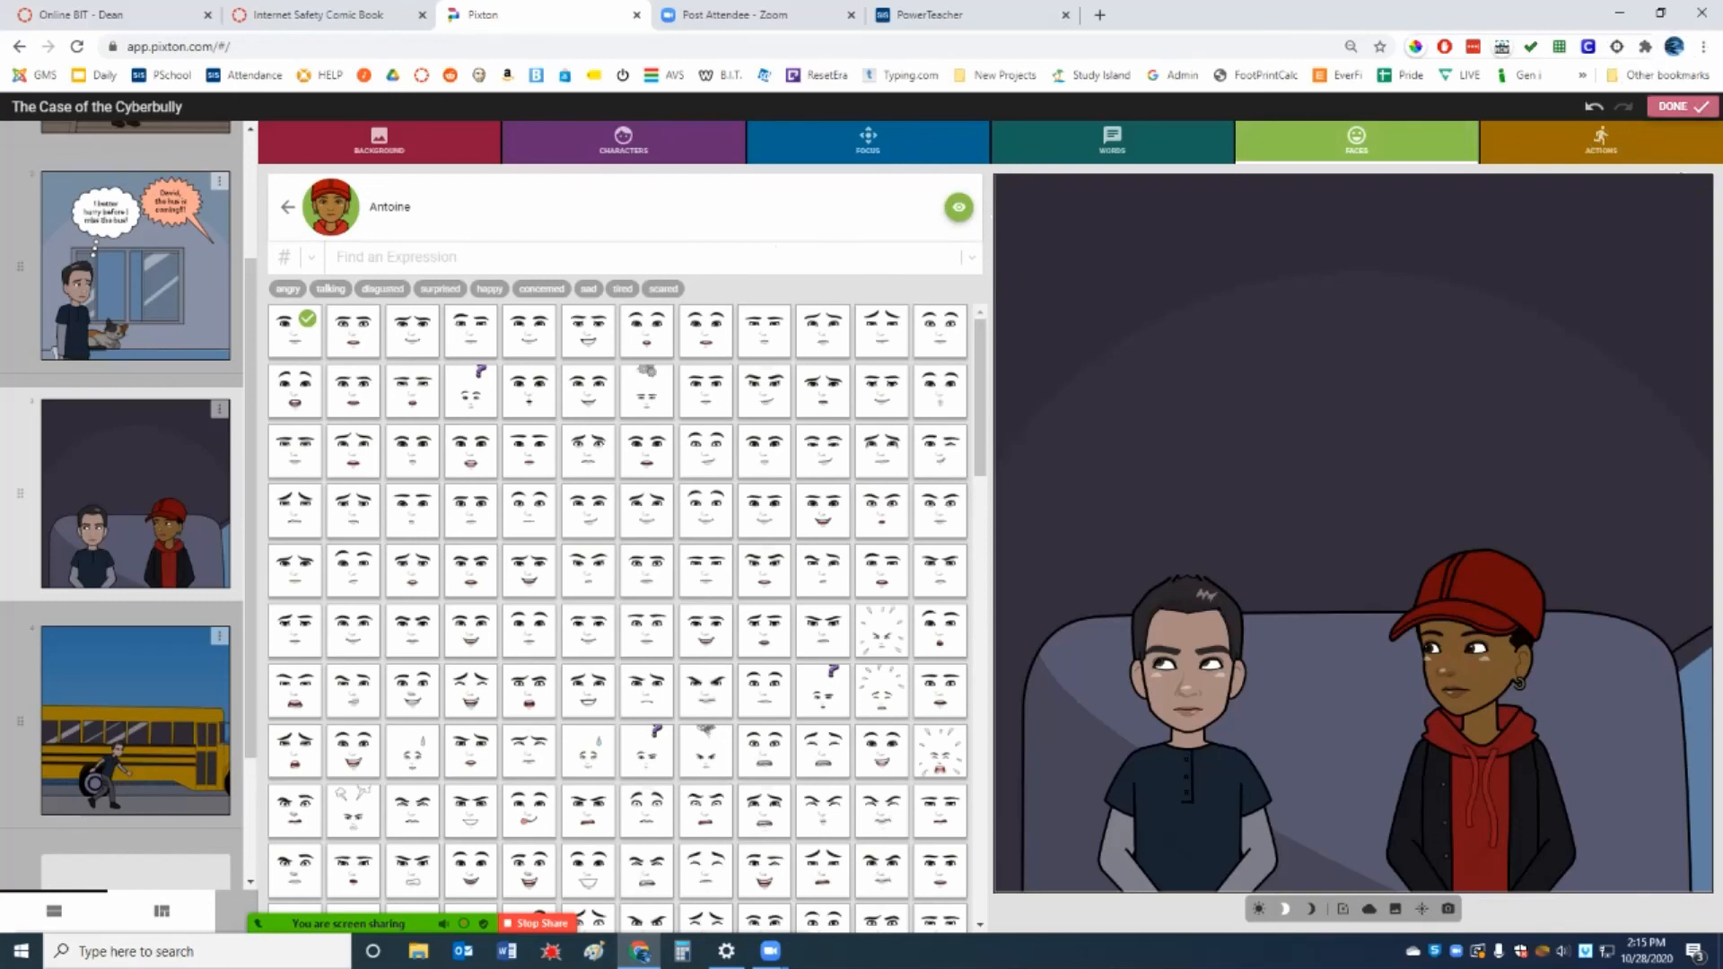
Step: Finish editing the comic, reopen it once from the class's comic list, and close the editor
{"action": "left_click", "coordinate": [1679, 106]}
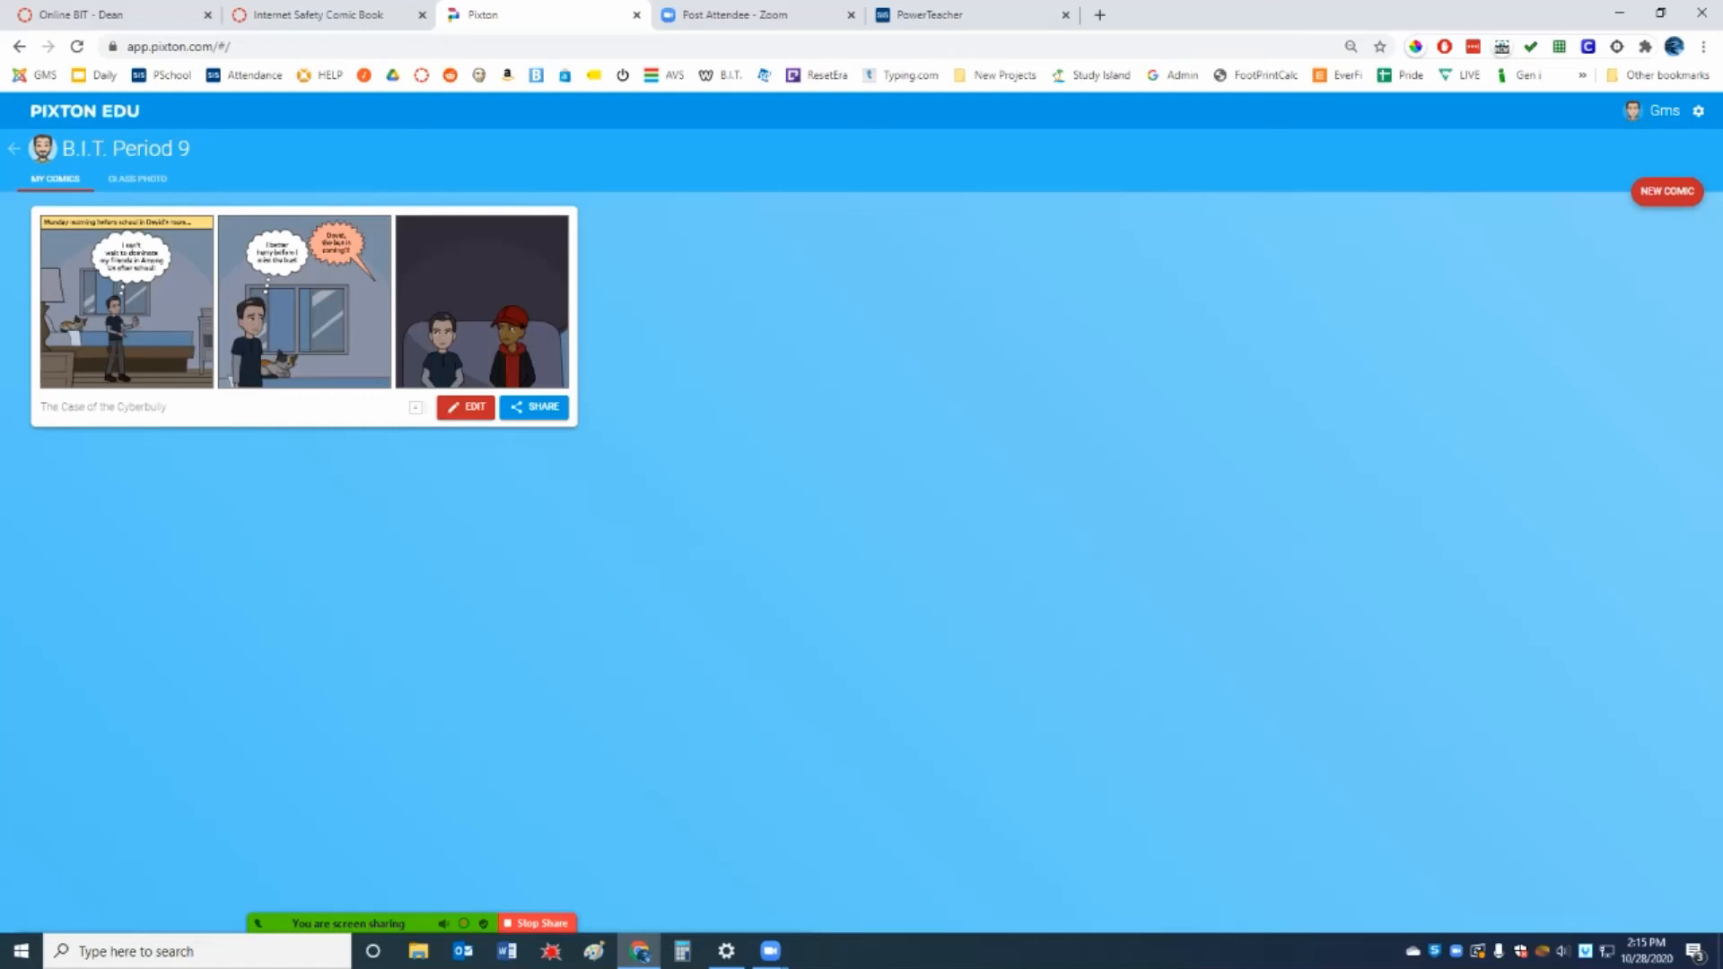
{"action": "left_click", "coordinate": [465, 407]}
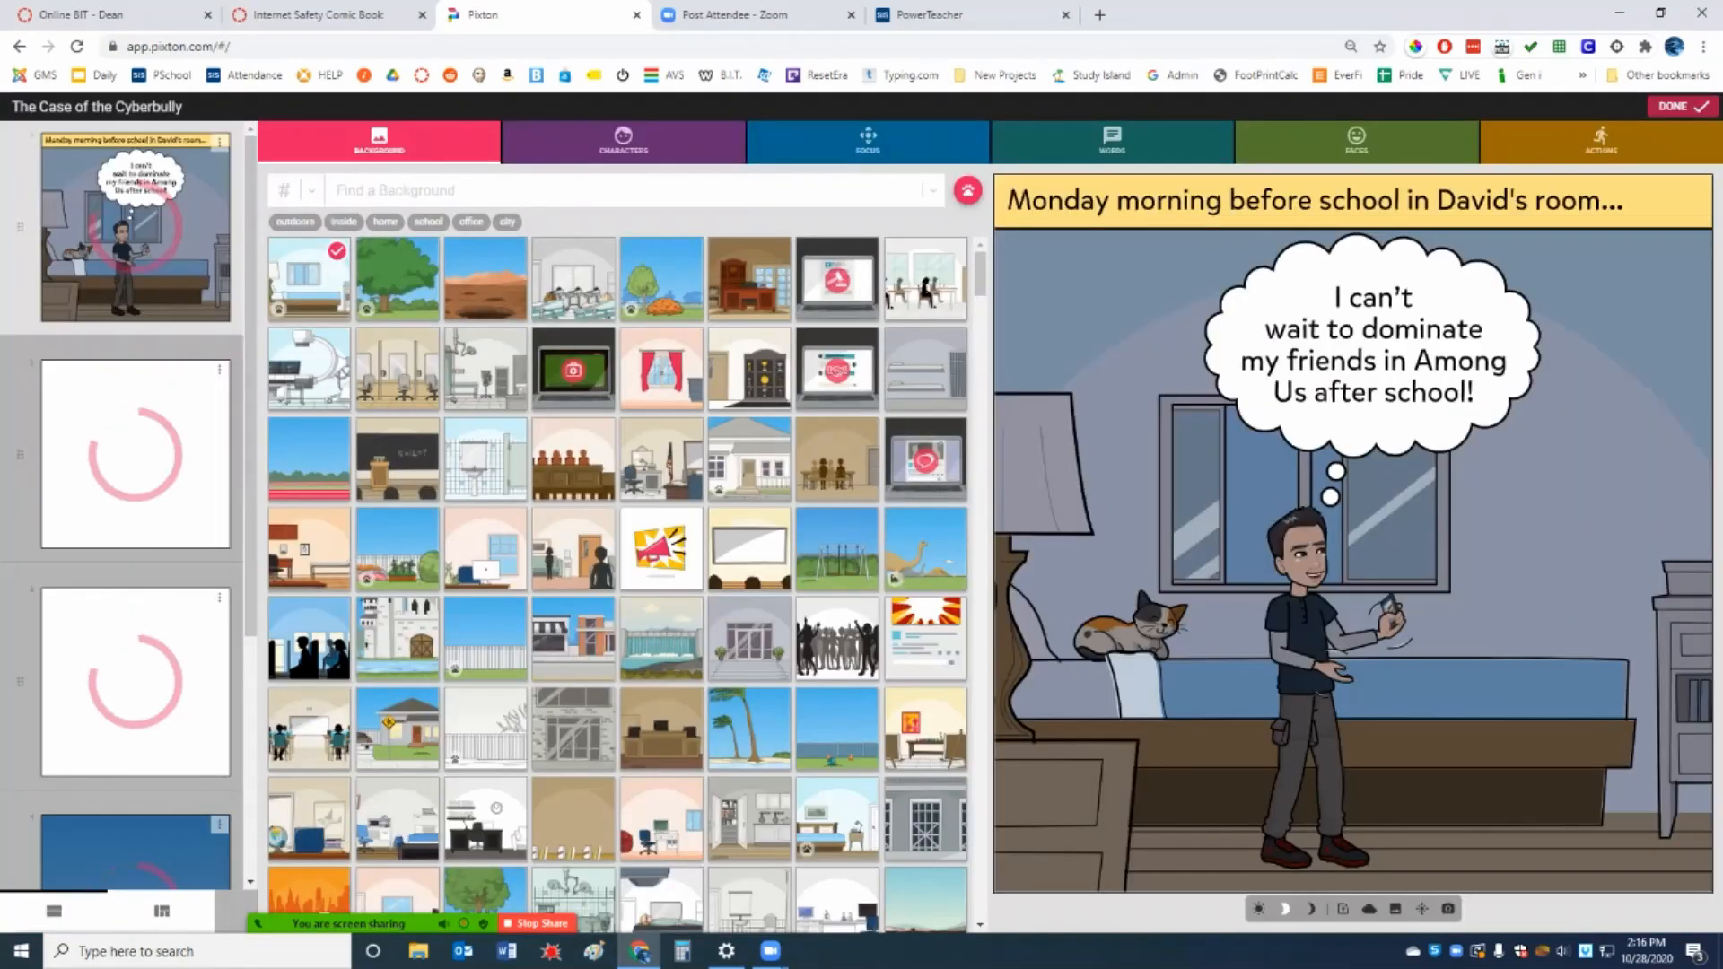
{"action": "left_click", "coordinate": [1681, 106]}
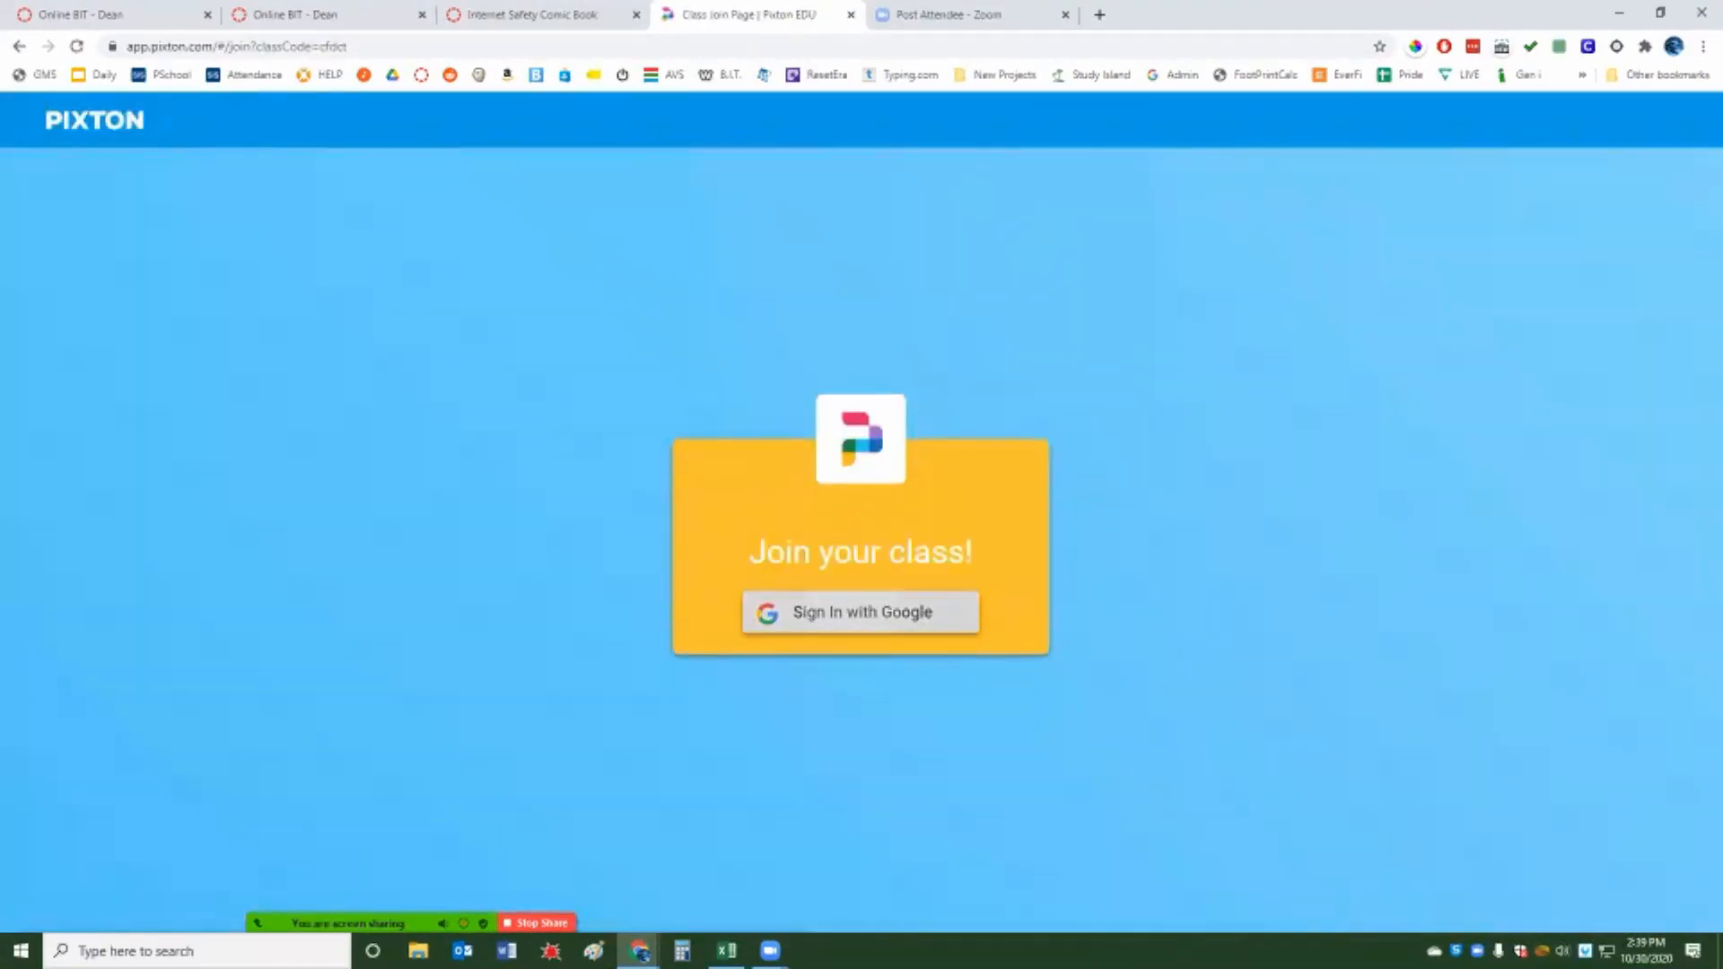
Step: Sign in to the Pixton class with the school news group's Google account and reload the comic list
{"action": "left_click", "coordinate": [860, 612]}
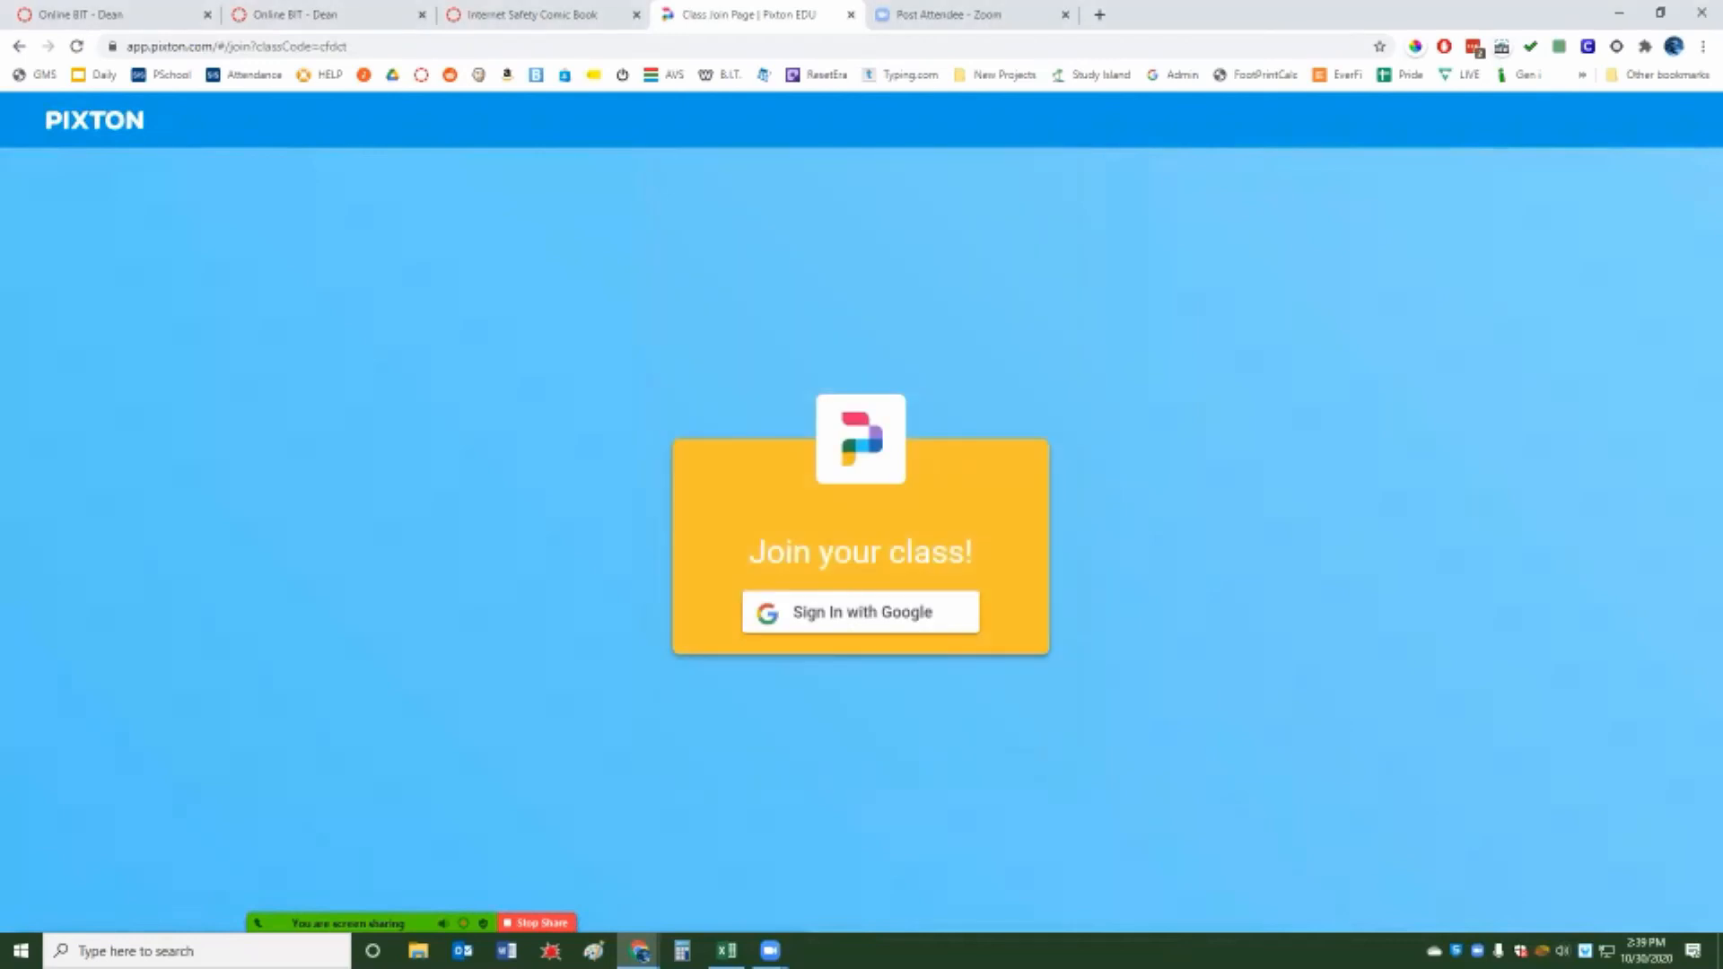
{"action": "left_click", "coordinate": [860, 612]}
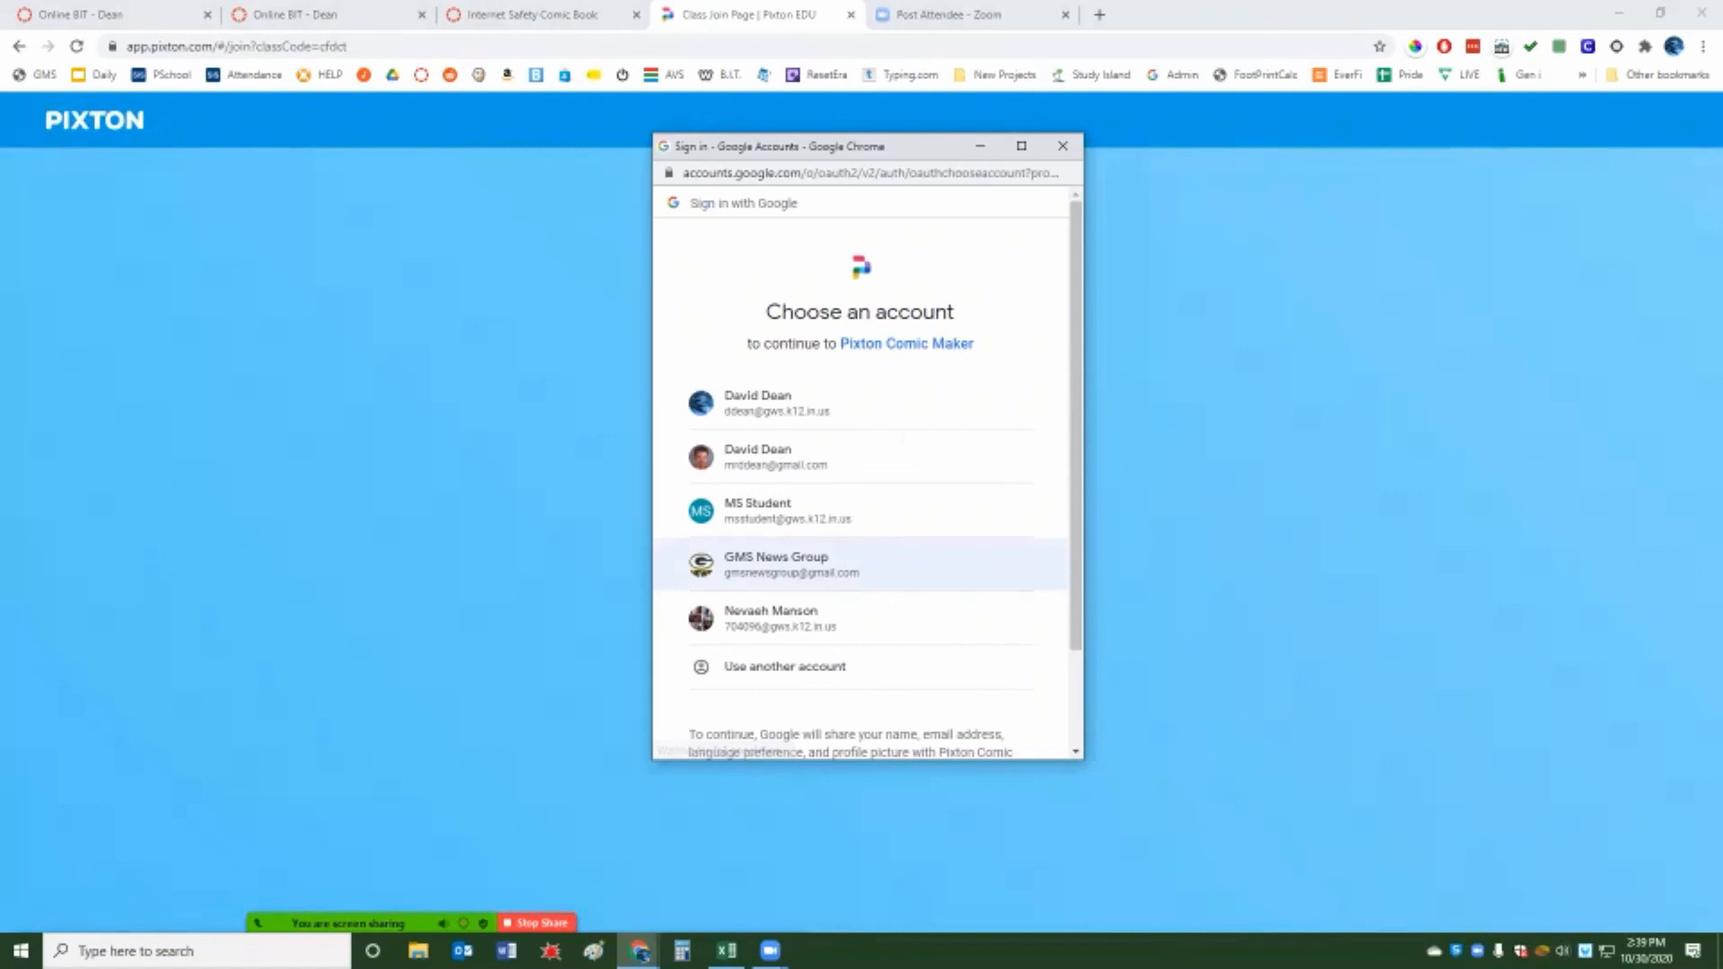
{"action": "left_click", "coordinate": [790, 564]}
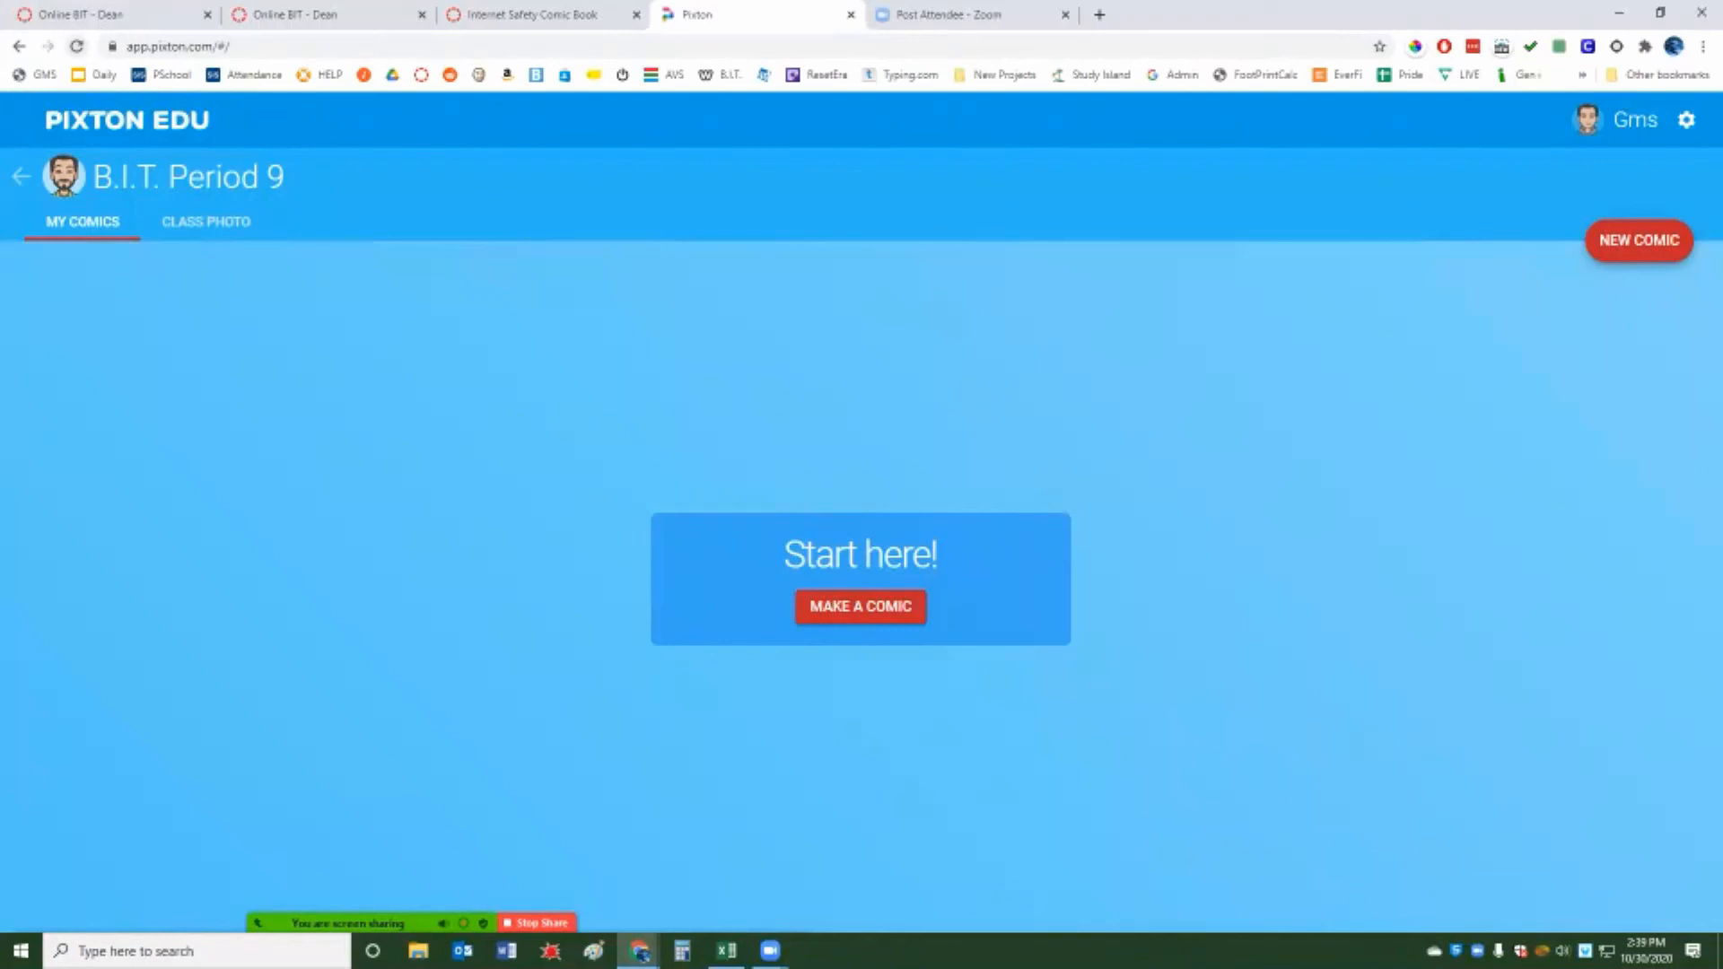
{"action": "key", "text": "F5"}
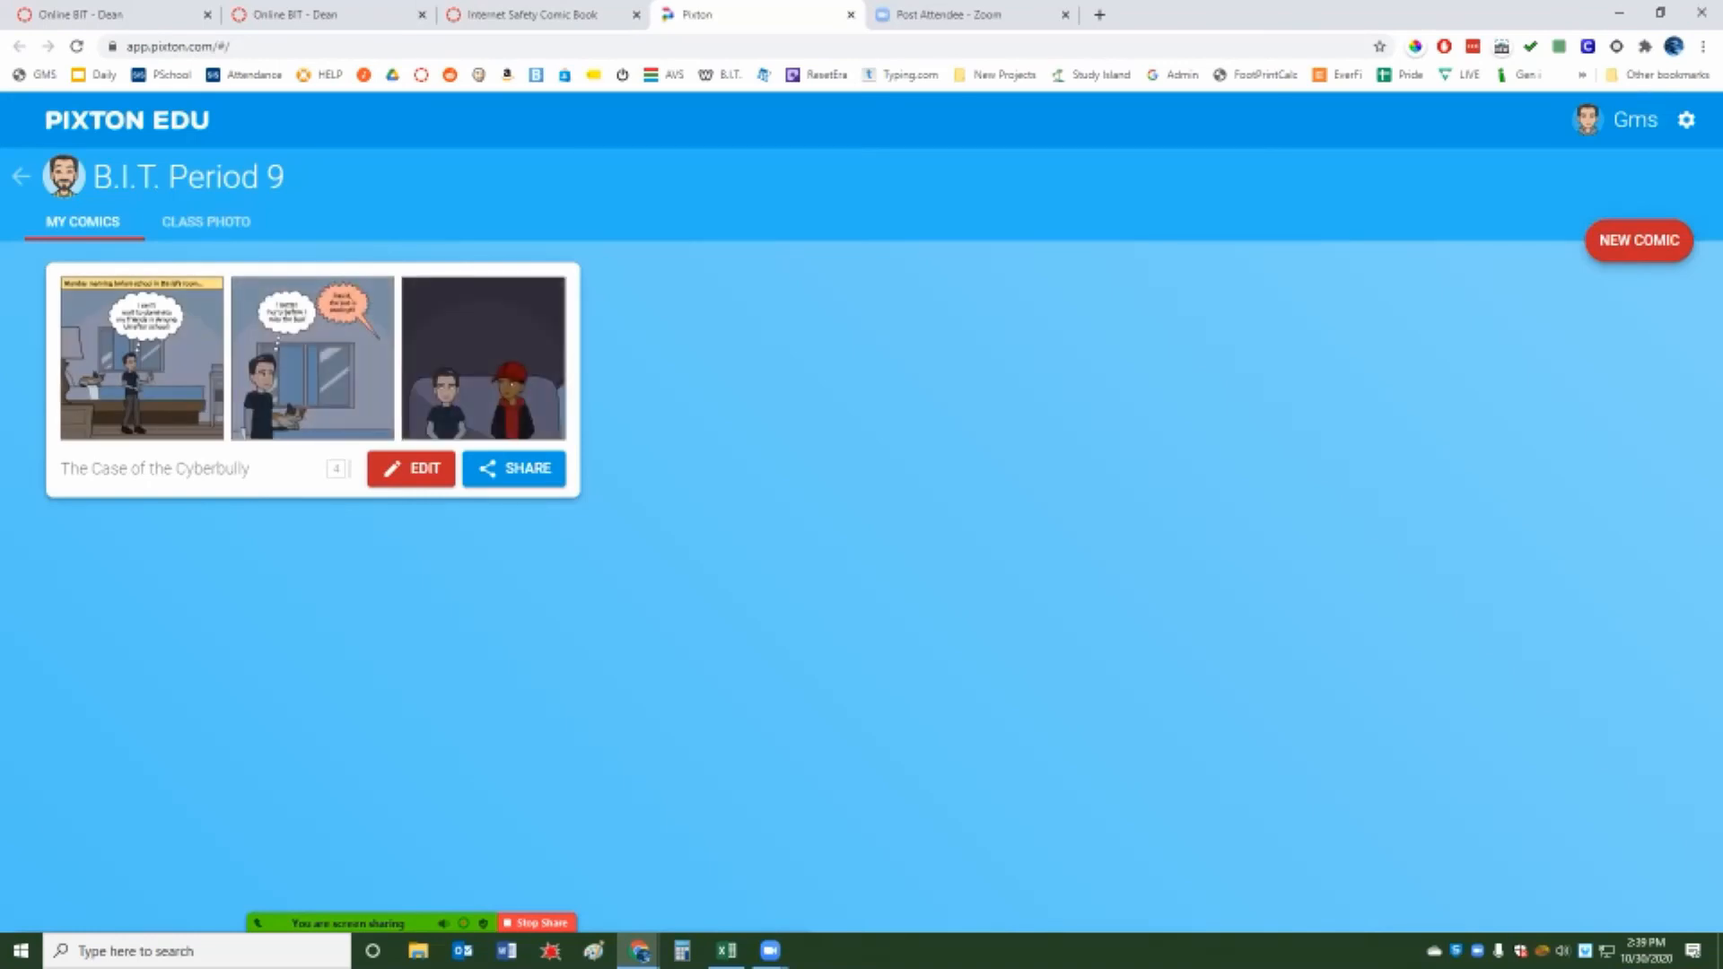
Step: Open the sharing page of "The Case of the Cyberbully" and copy the comic's share link
{"action": "key", "text": "ctrl"}
{"action": "key", "text": "ctrl"}
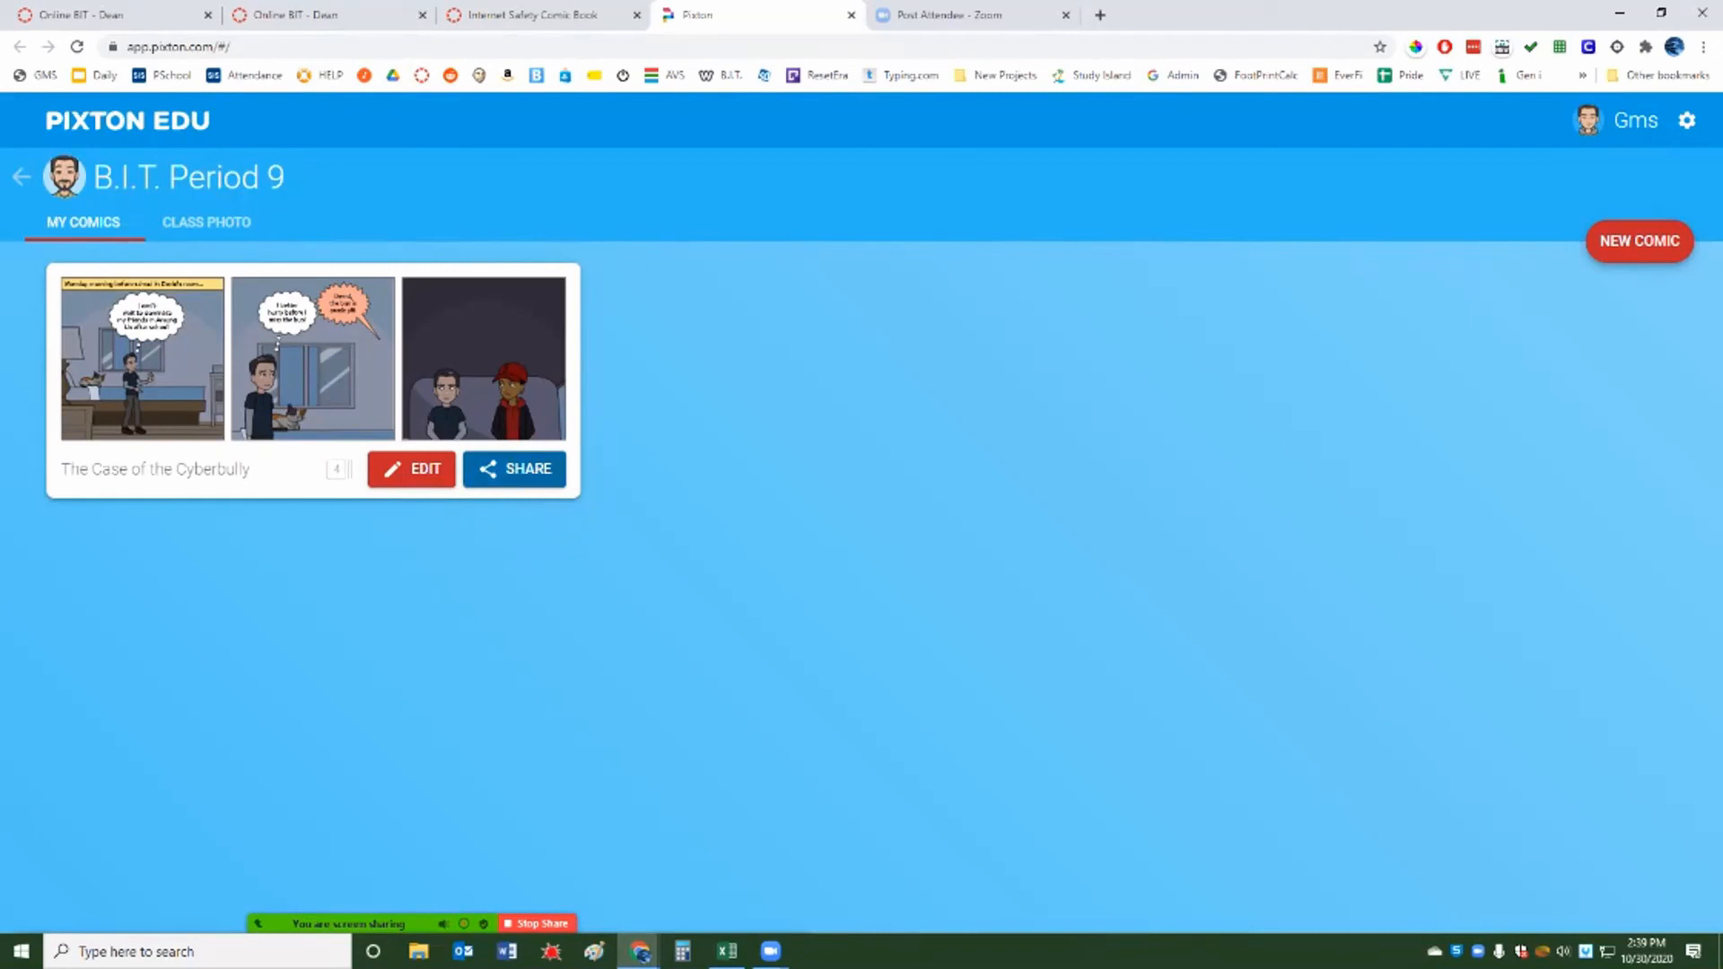
{"action": "left_click", "coordinate": [514, 470]}
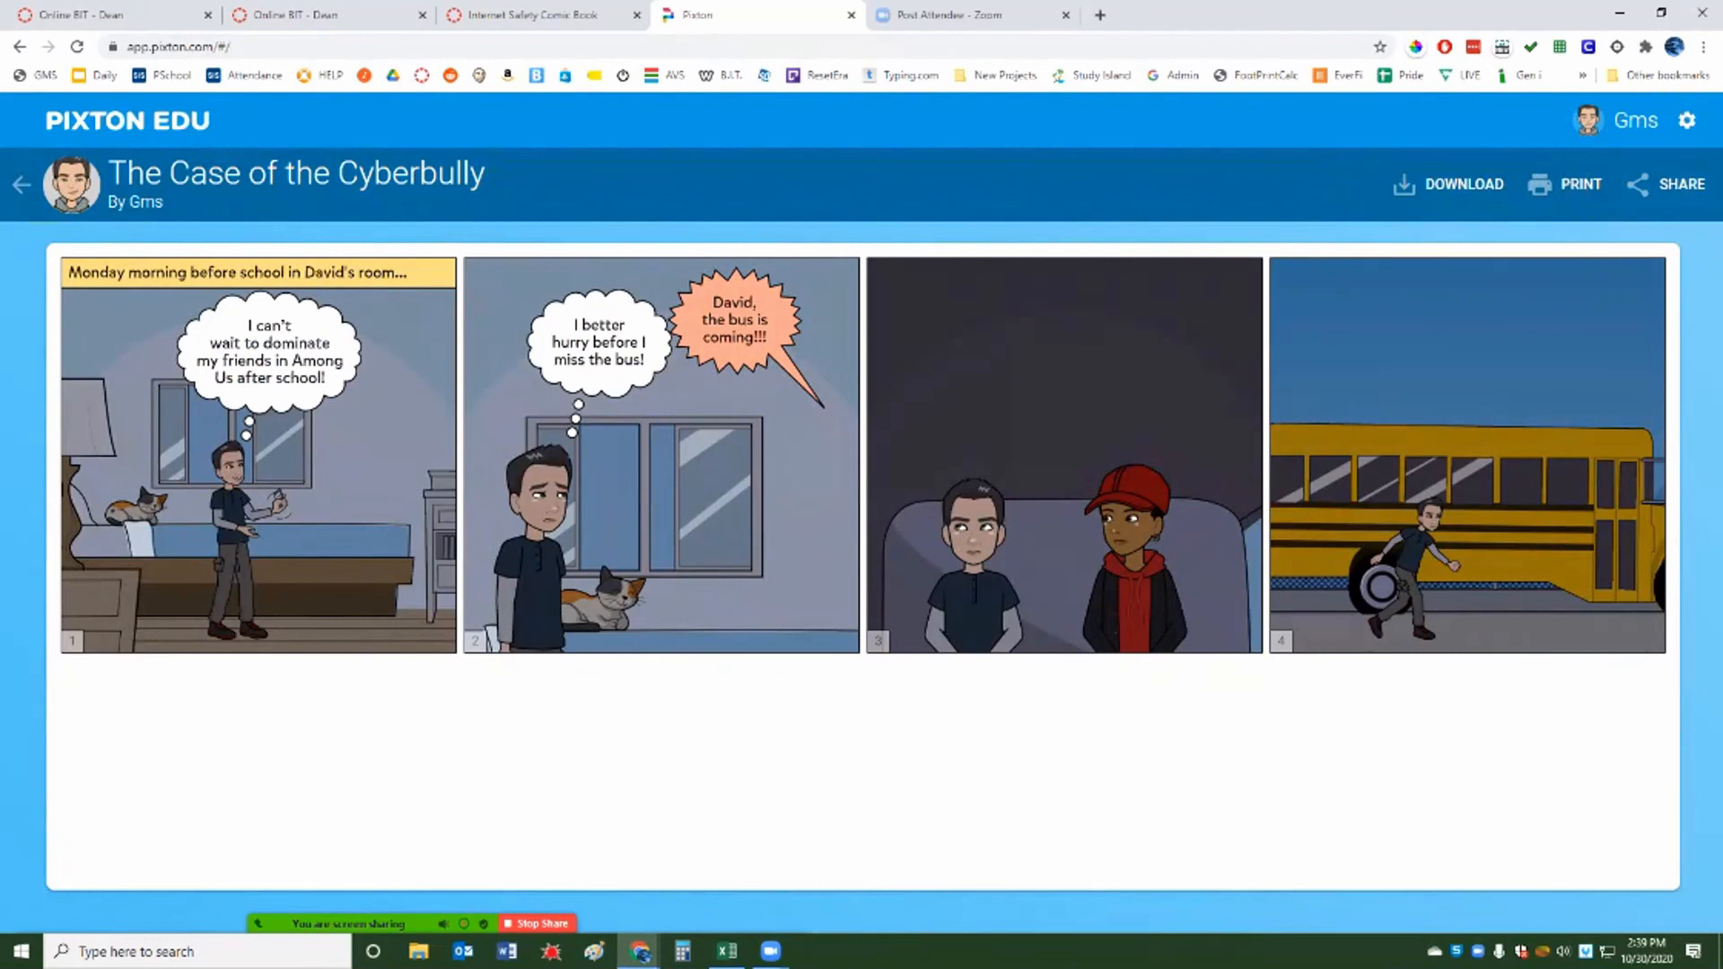
{"action": "left_click", "coordinate": [1678, 185]}
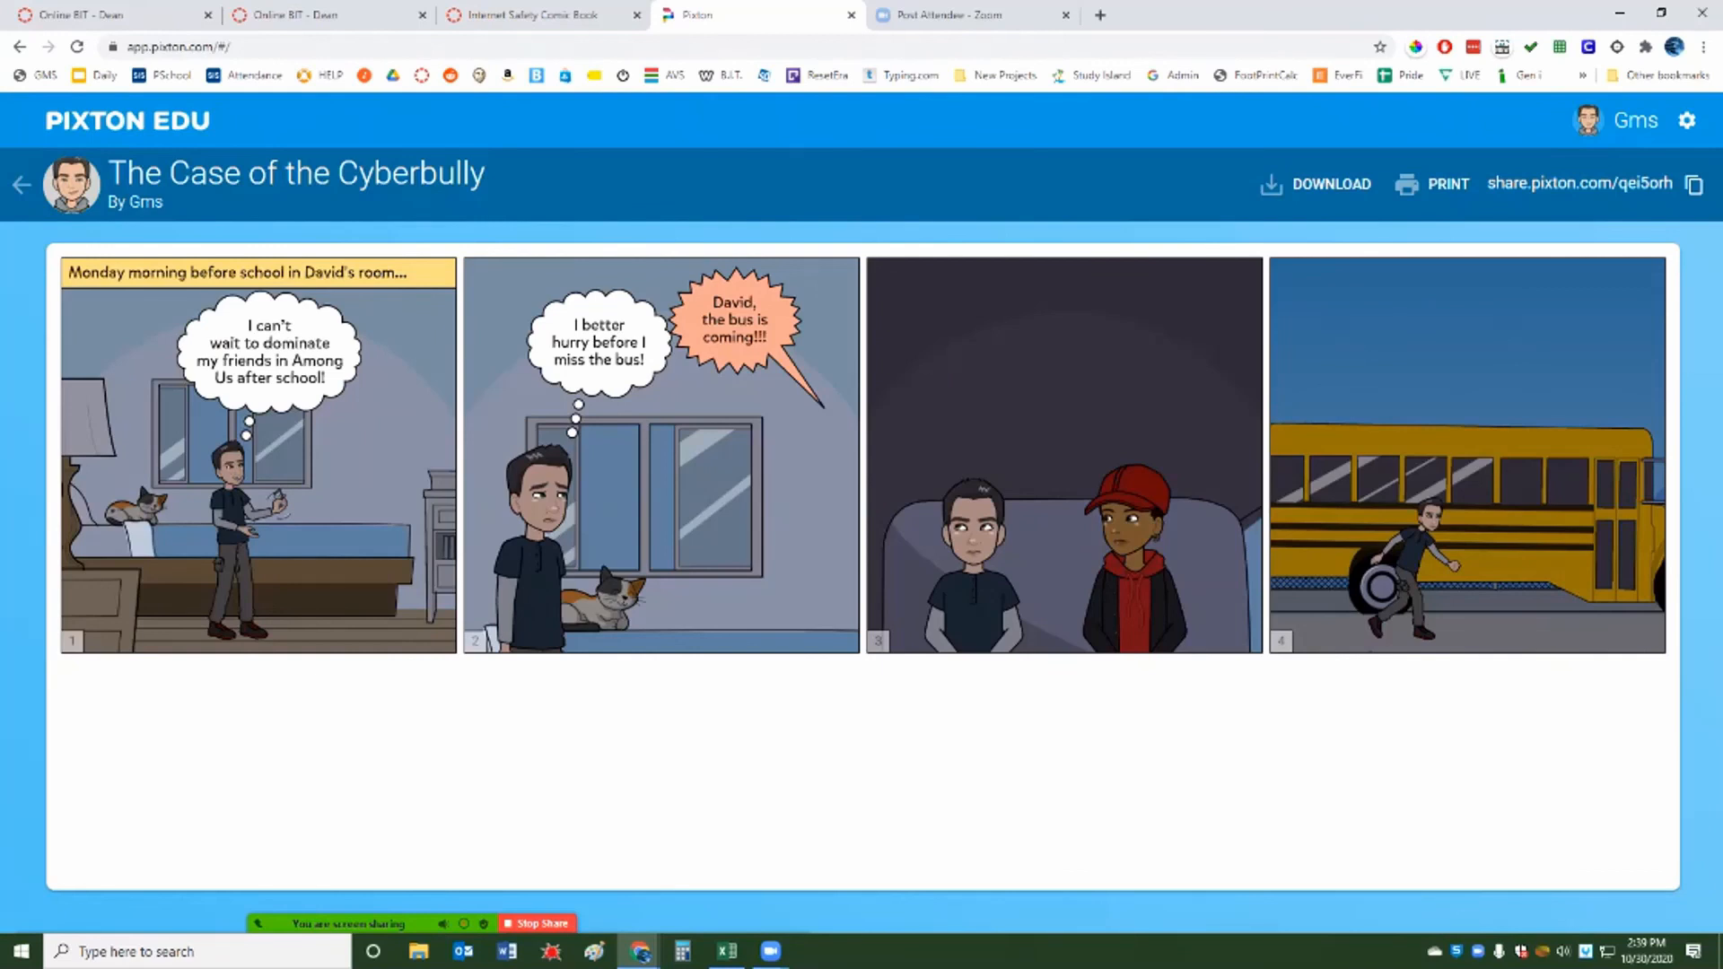
{"action": "left_click", "coordinate": [1694, 185]}
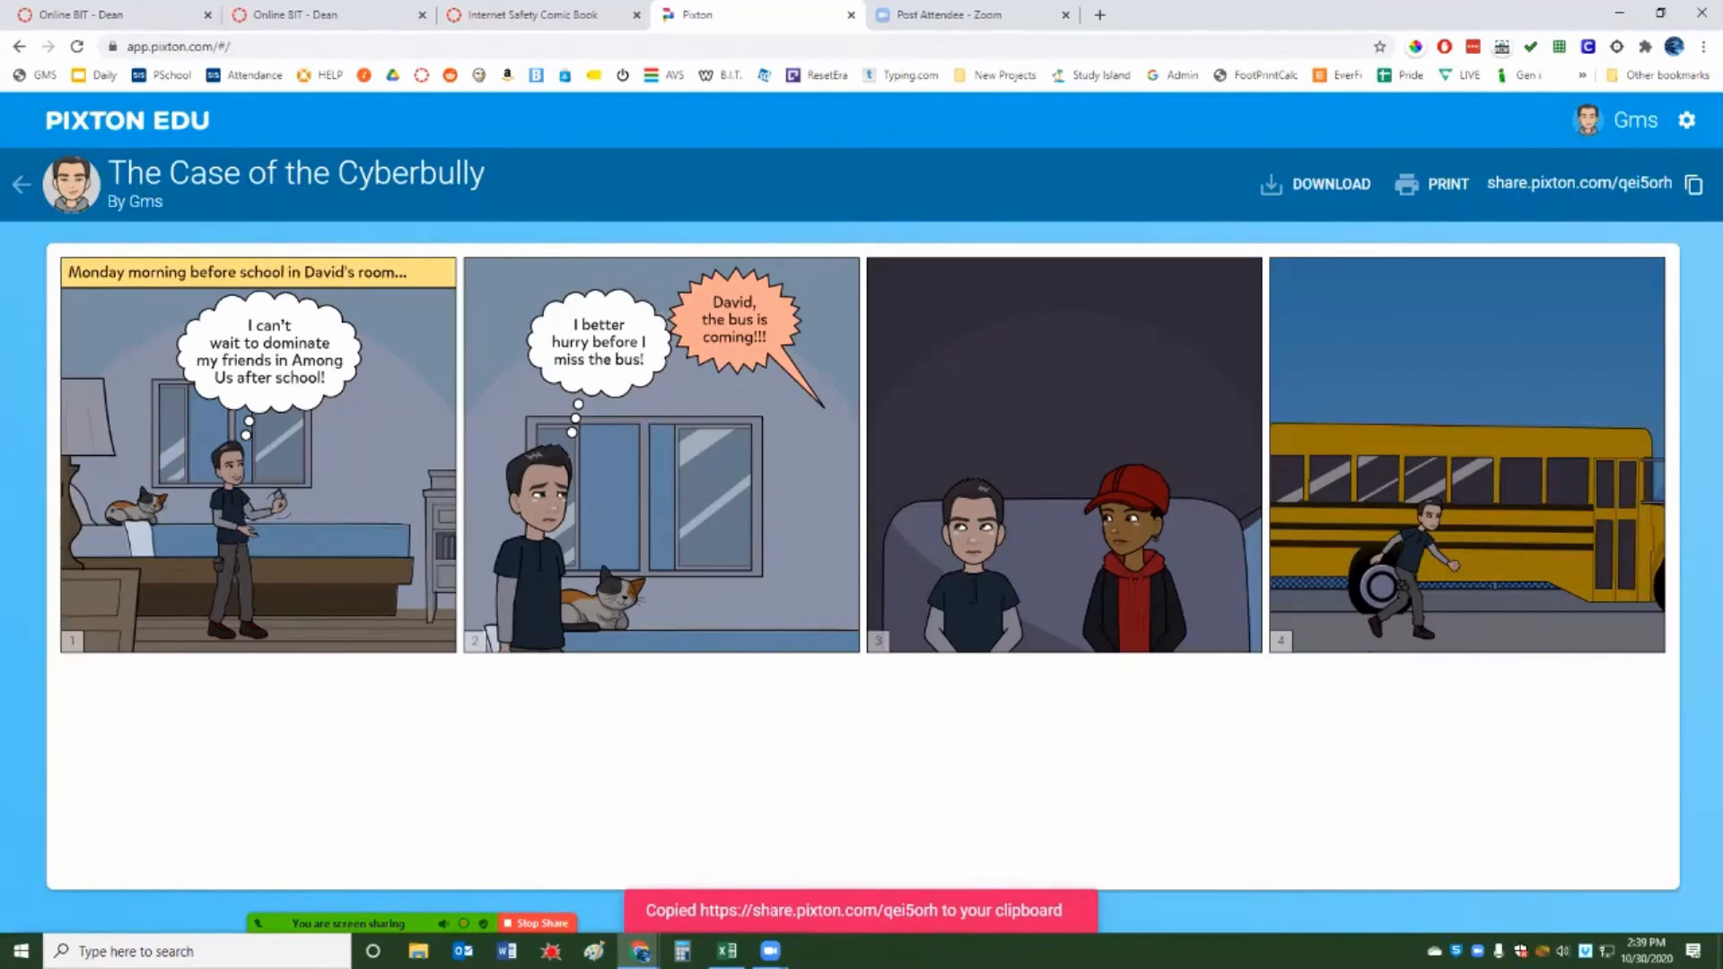
{"action": "key", "text": "ctrl"}
{"action": "key", "text": "ctrl"}
{"action": "key", "text": "ctrl"}
{"action": "key", "text": "ctrl"}
{"action": "key", "text": "ctrl"}
Step: Switch to the Canvas course and open the Internet Safety Comic Book assignment in Unit 6: Digital Citizenship
{"action": "left_click", "coordinate": [152, 15]}
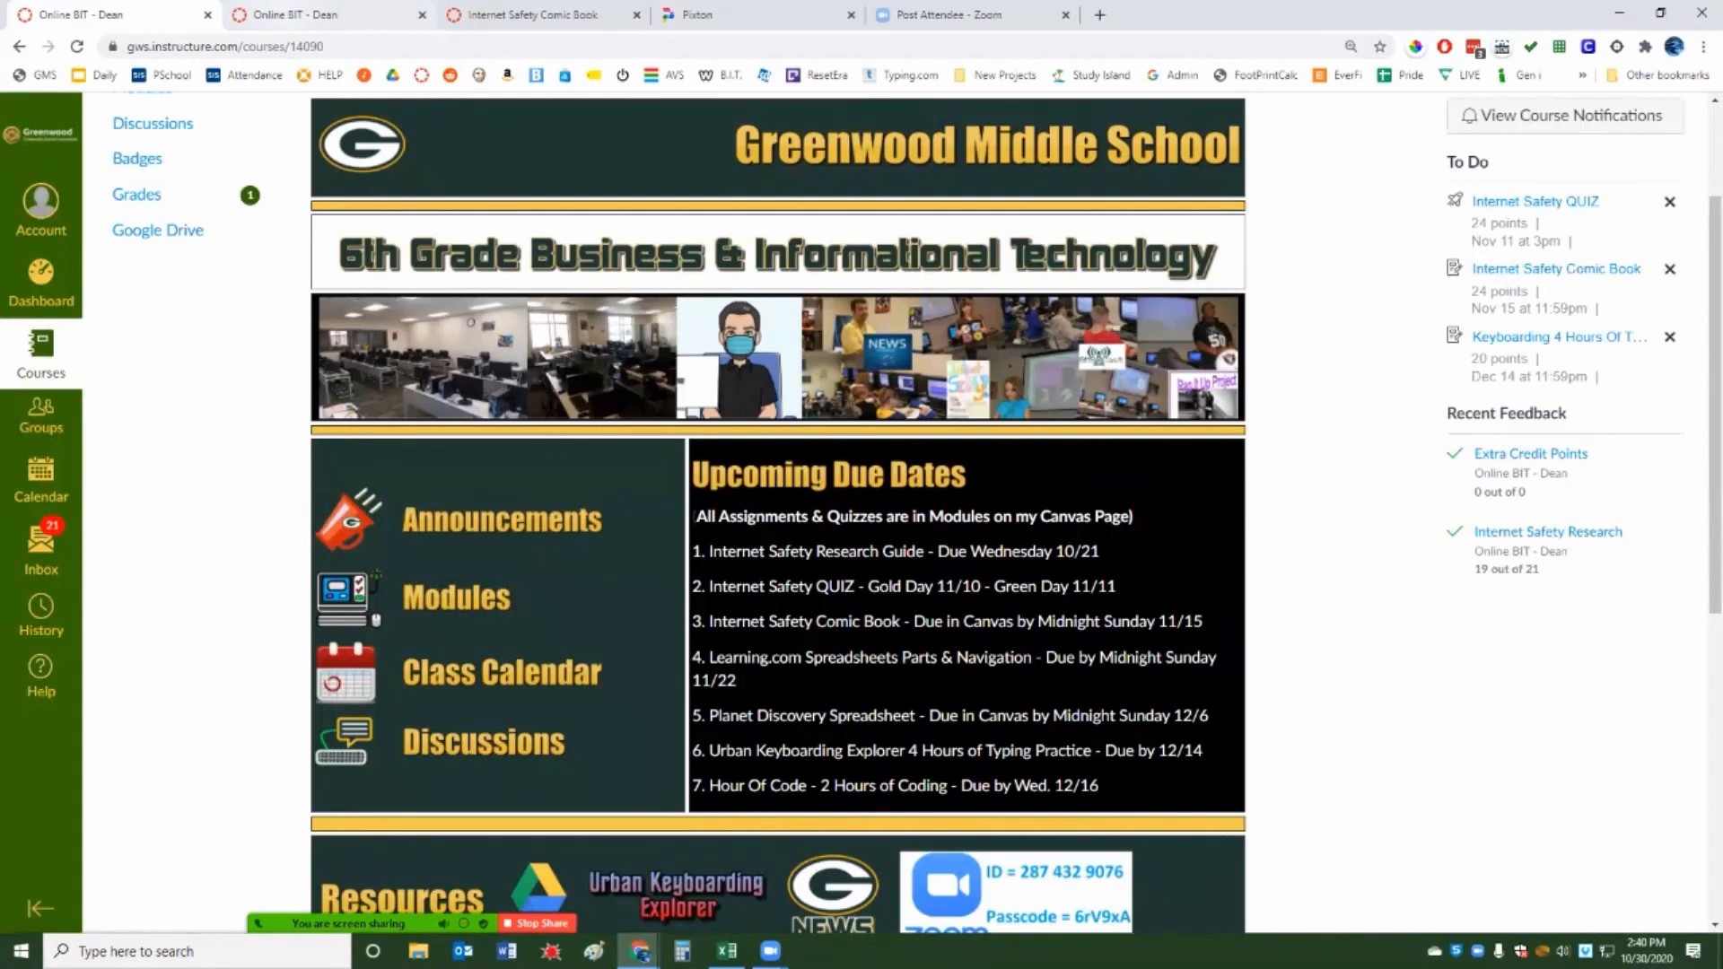
{"action": "left_click", "coordinate": [456, 597]}
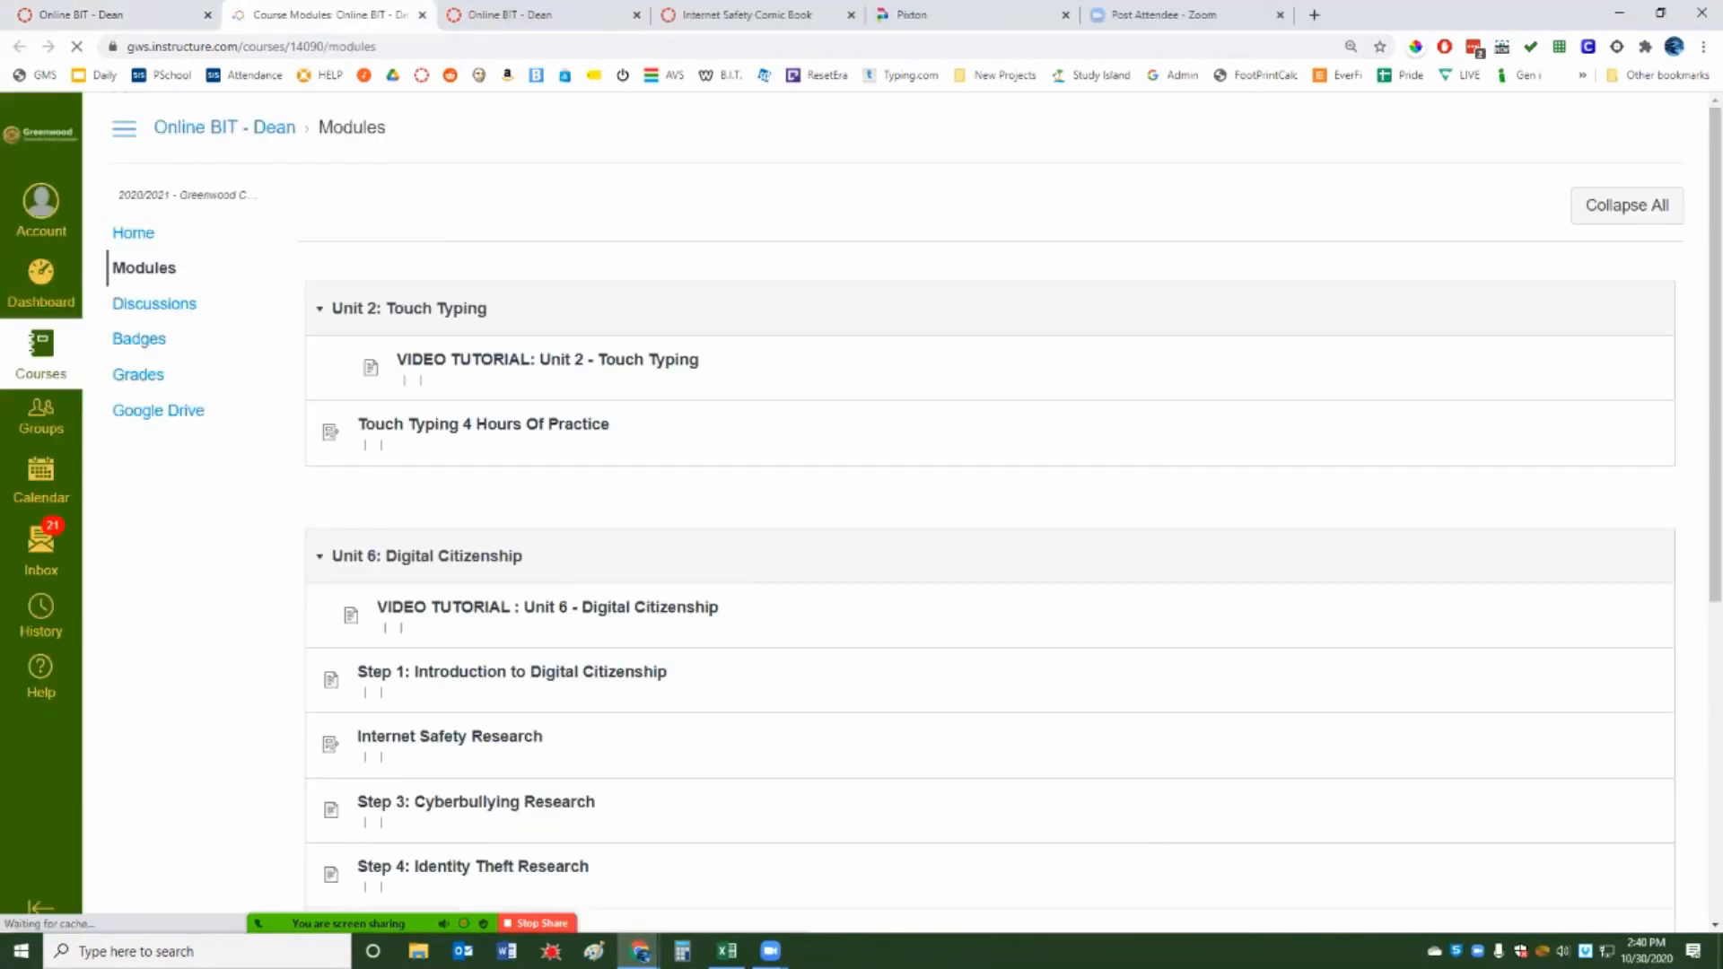
{"action": "scroll", "coordinate": [988, 539], "scroll_direction": "down", "scroll_amount": 4}
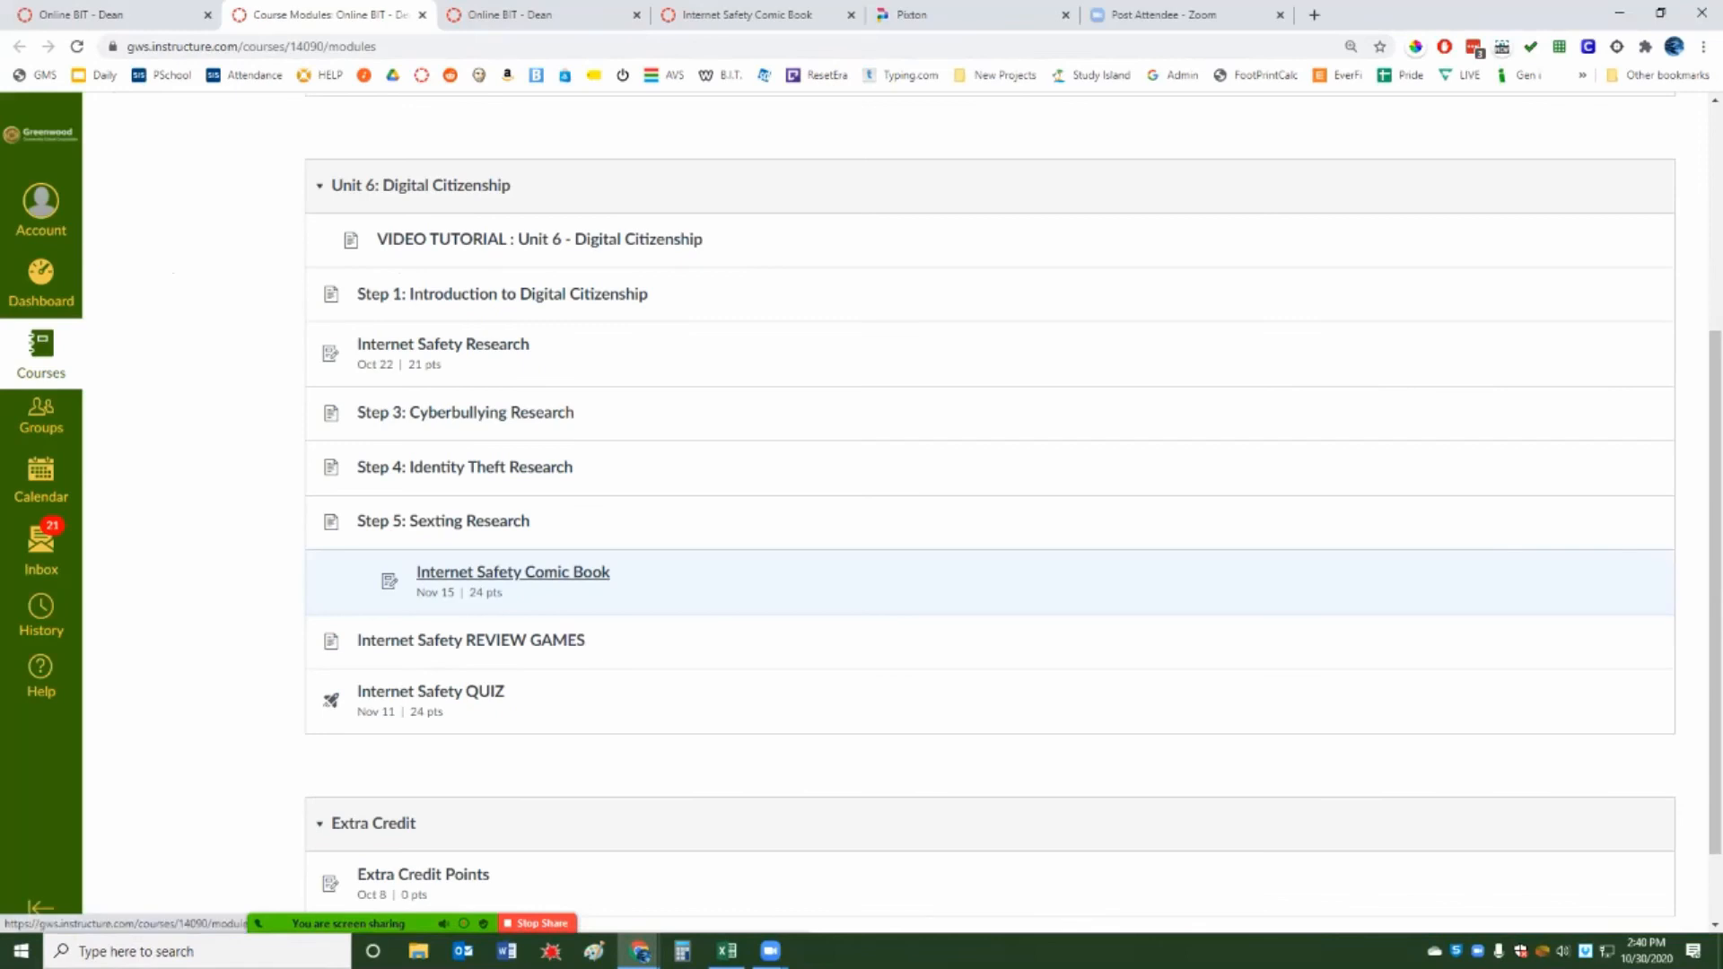
{"action": "left_click", "coordinate": [513, 572]}
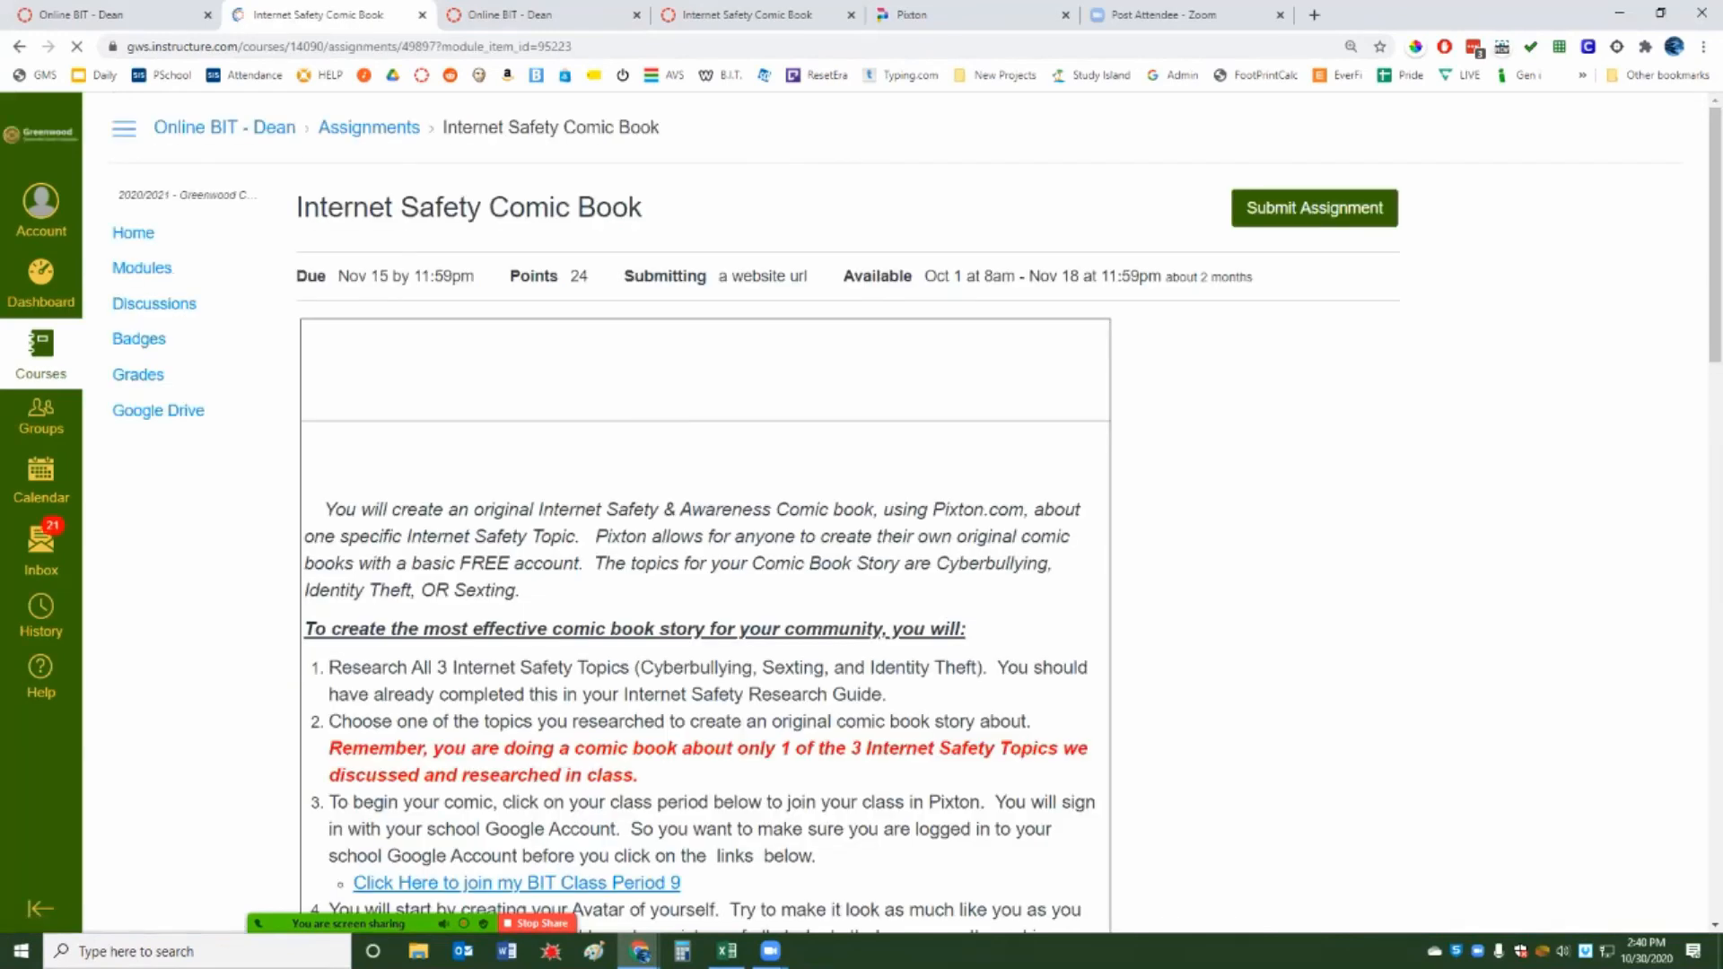
Step: Start a website URL submission for the Internet Safety Comic Book assignment
{"action": "key", "text": "ctrl"}
{"action": "key", "text": "ctrl"}
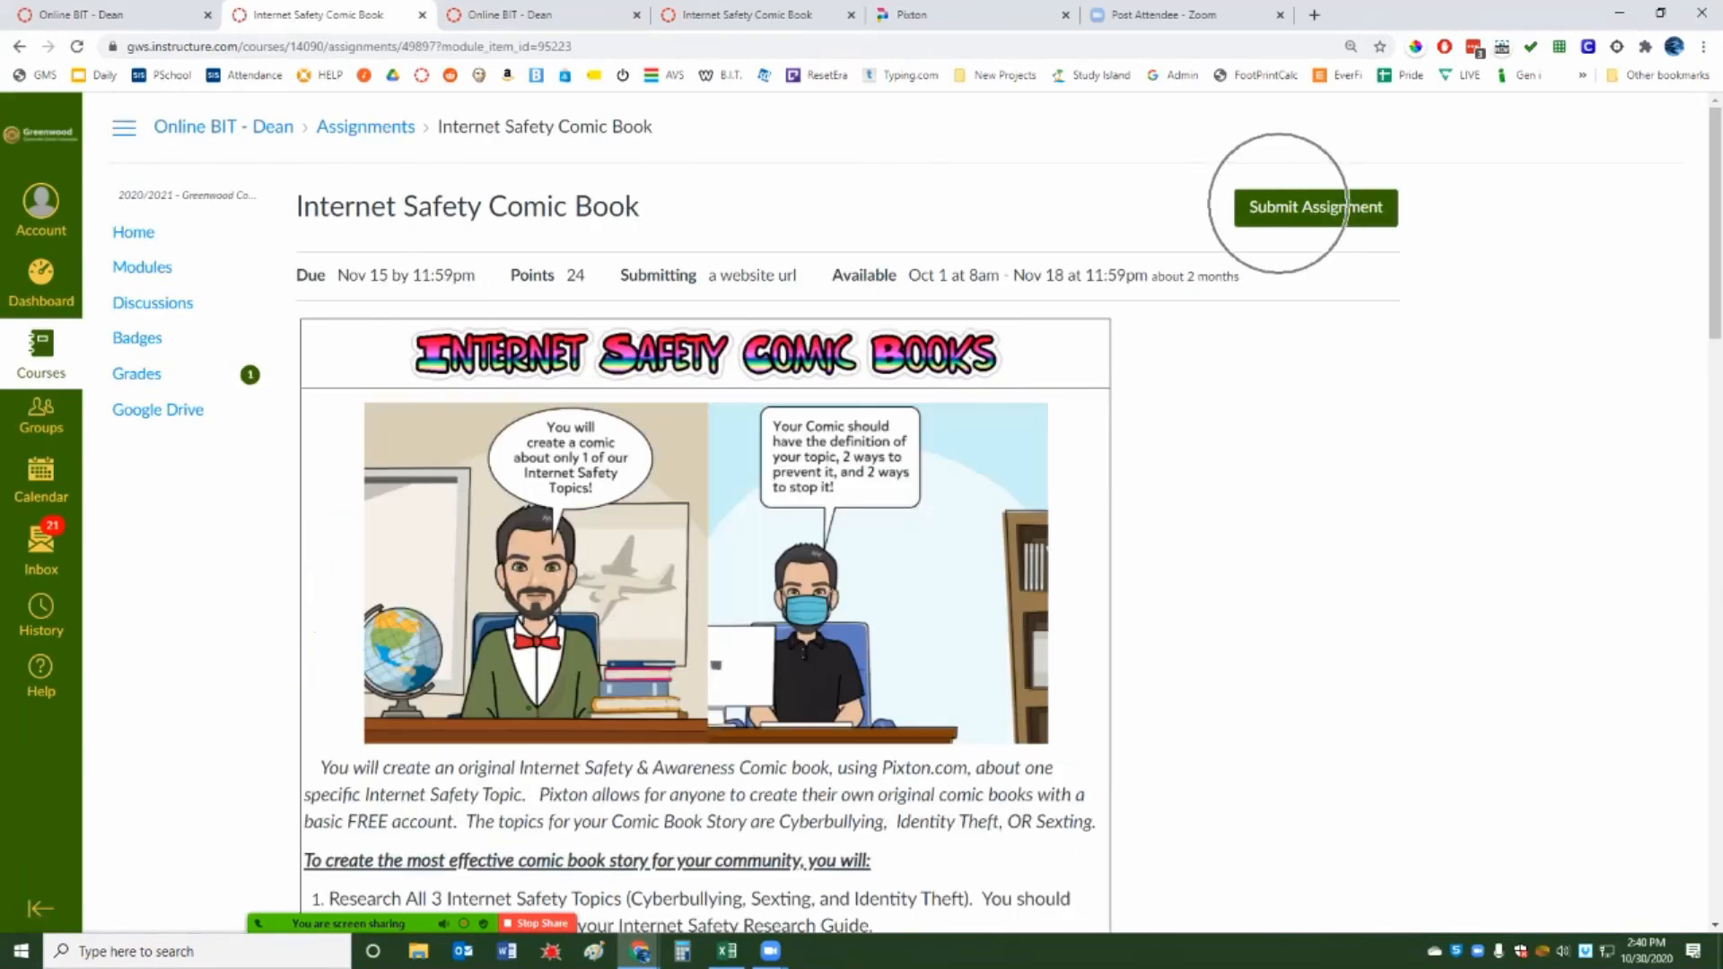
{"action": "left_click", "coordinate": [1279, 204]}
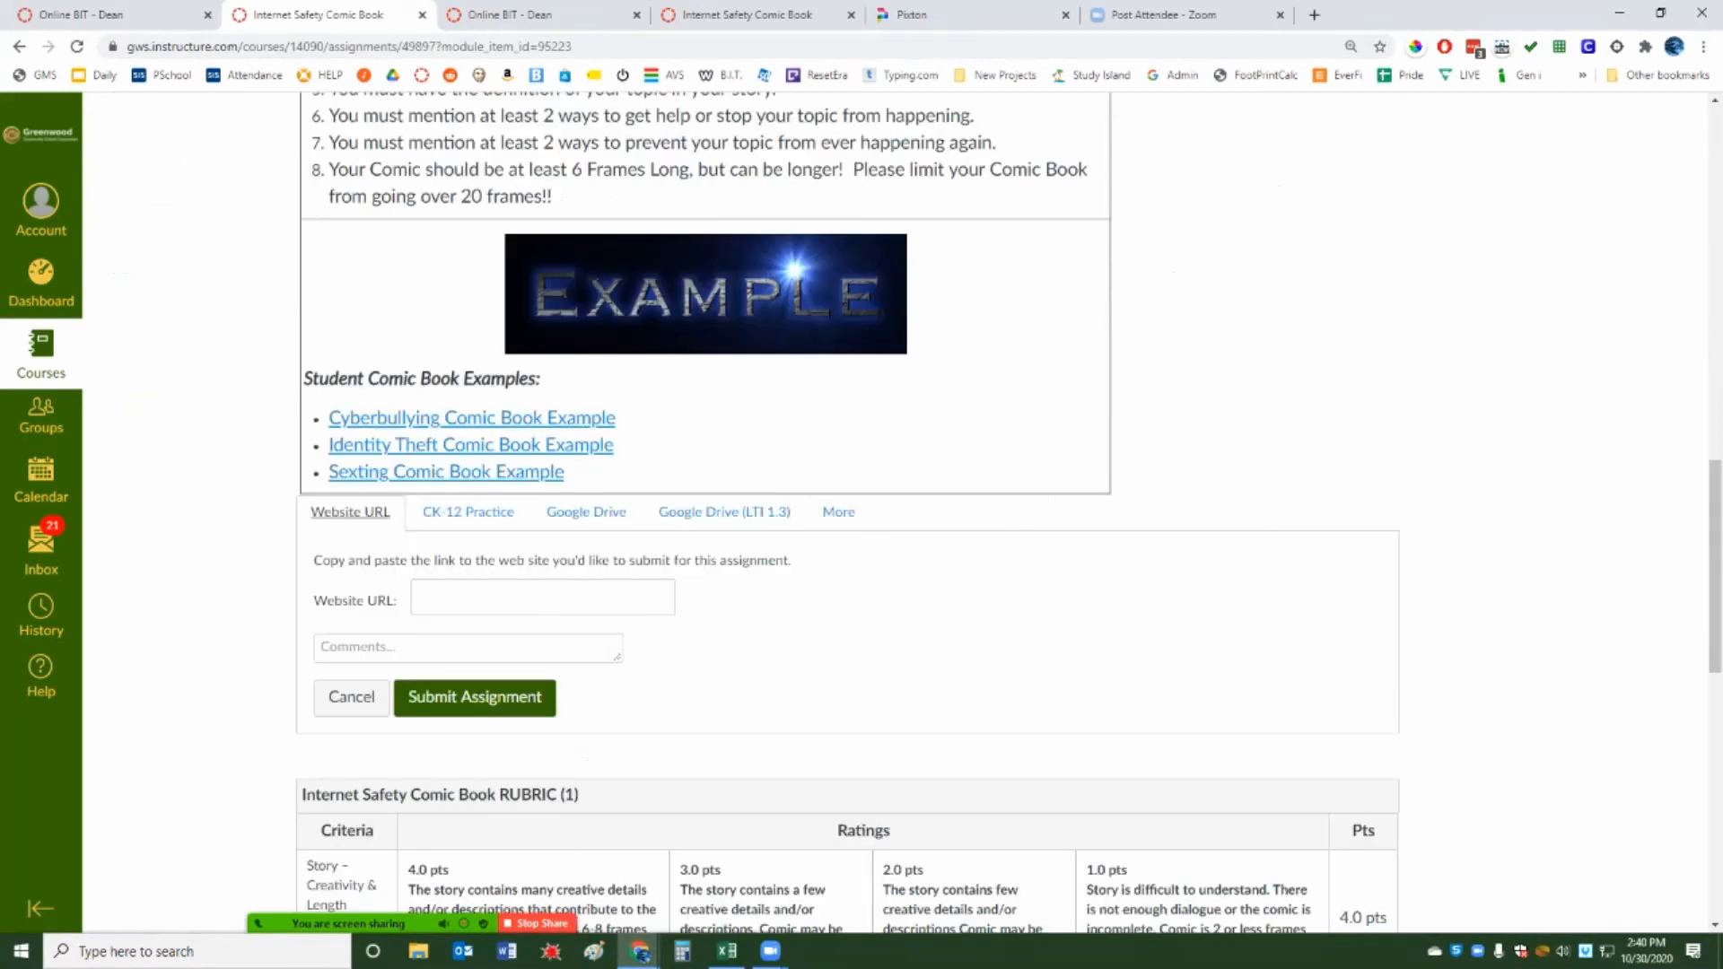
{"action": "key", "text": "ctrl"}
{"action": "key", "text": "ctrl"}
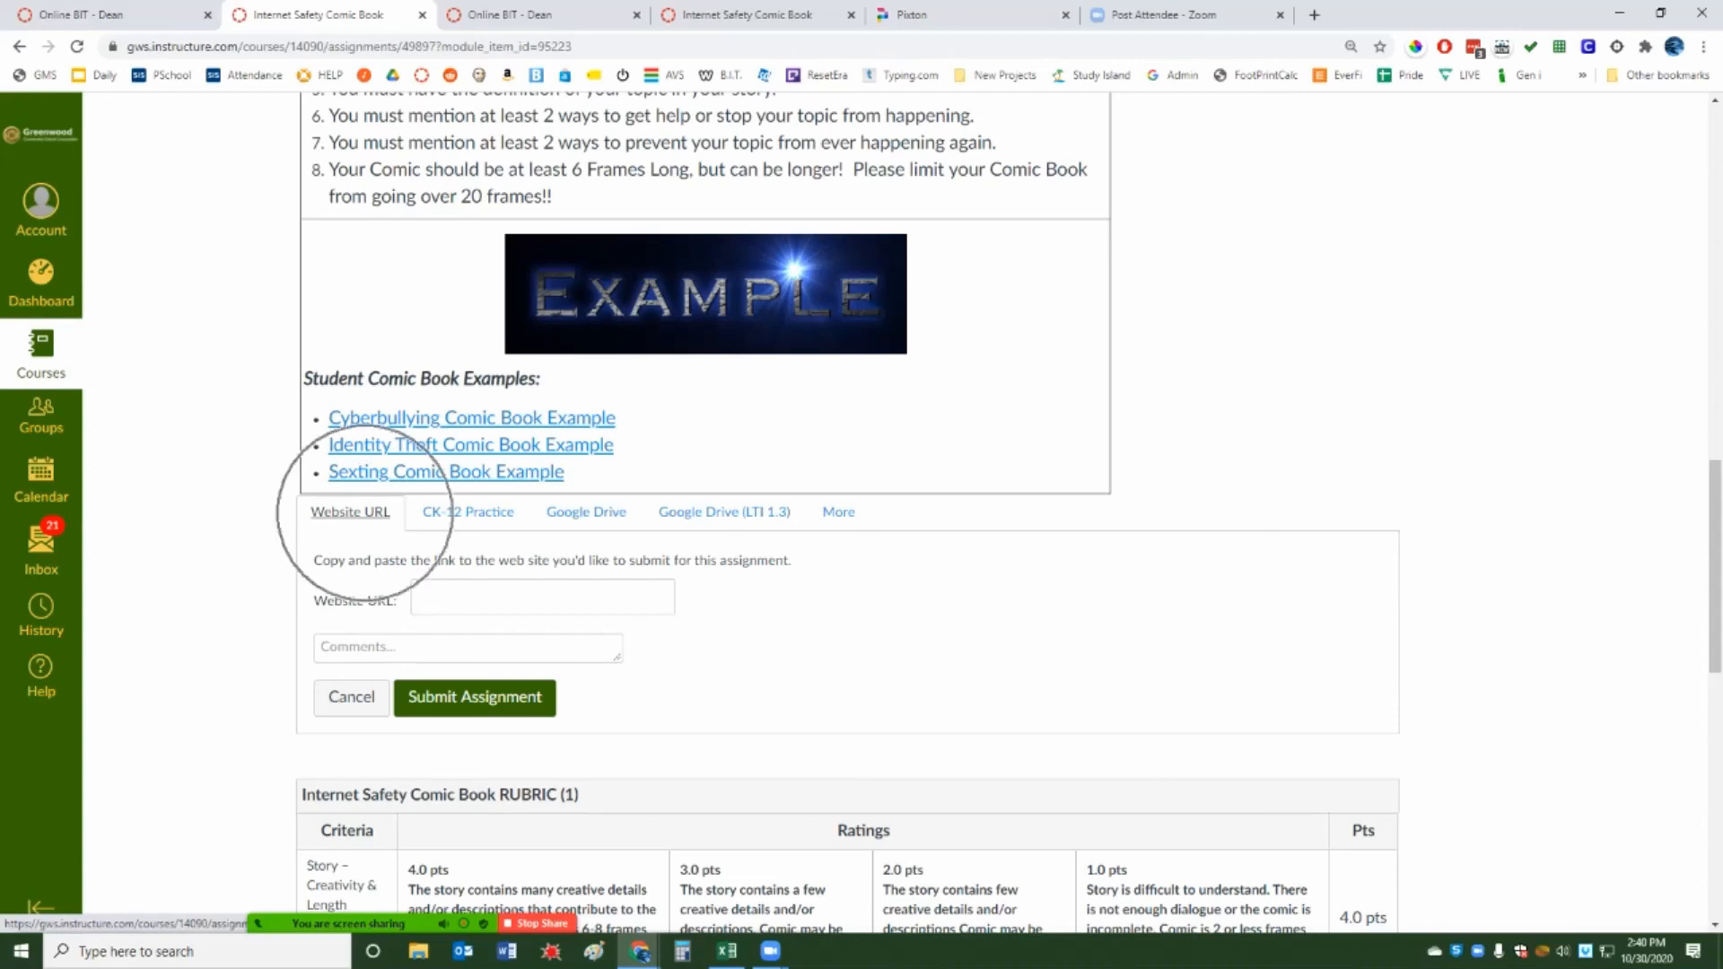
{"action": "key", "text": "ctrl"}
{"action": "key", "text": "ctrl"}
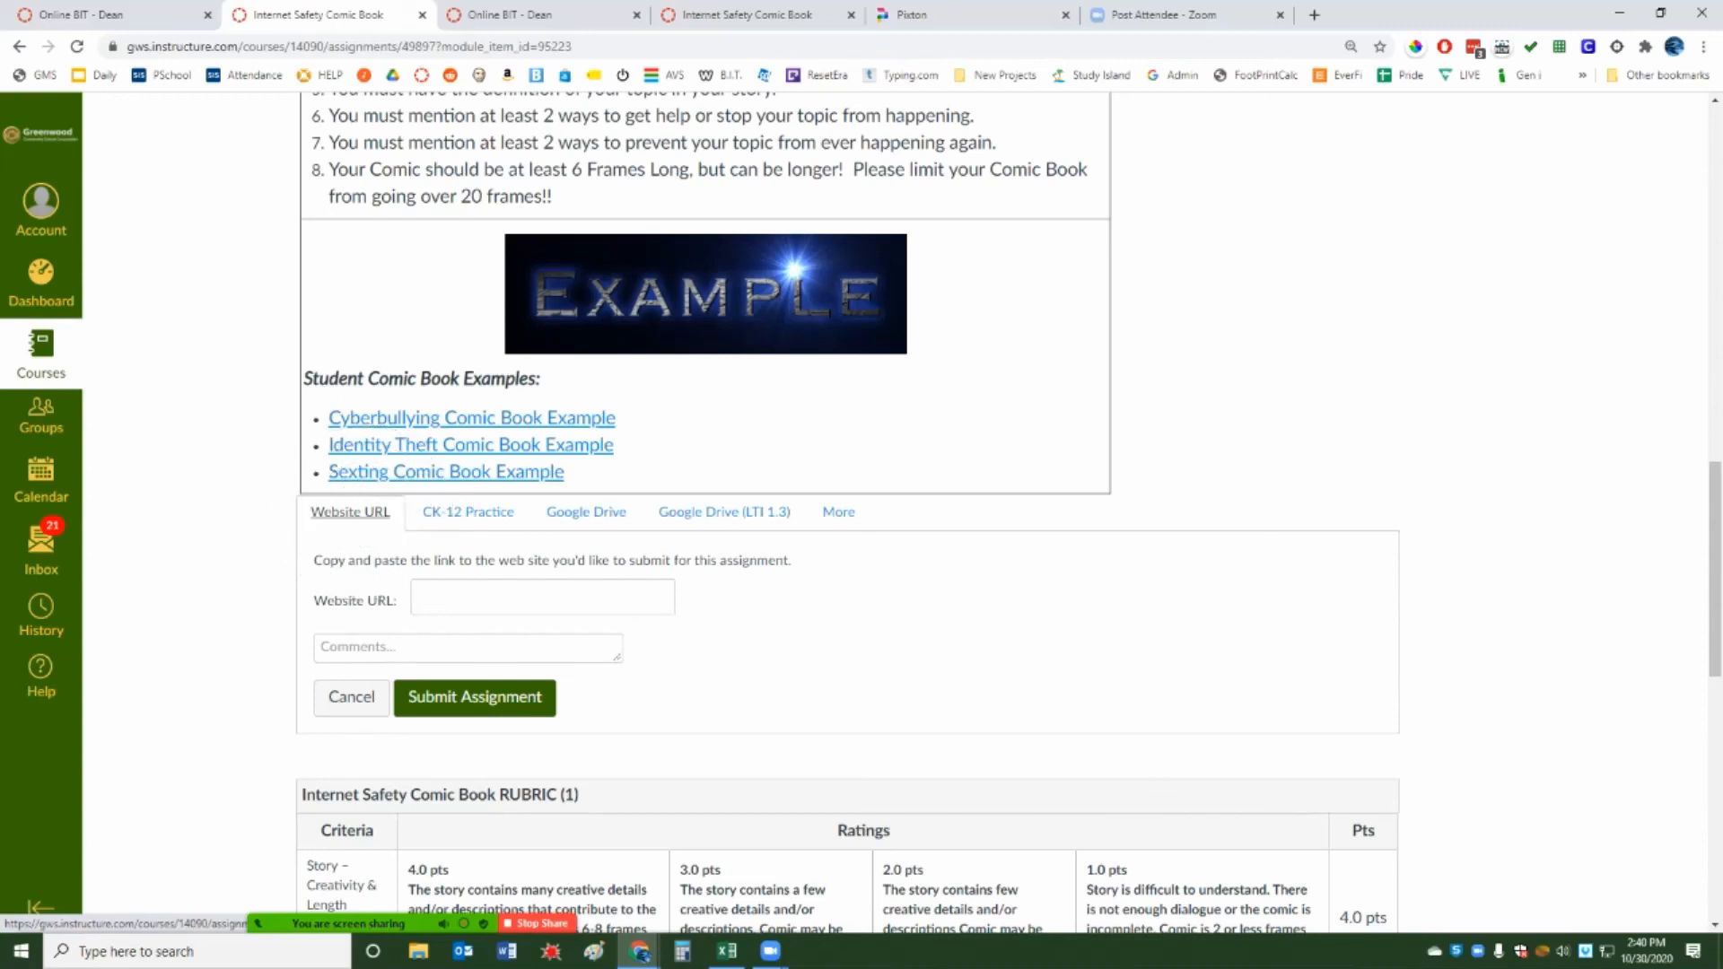
{"action": "left_click", "coordinate": [498, 598]}
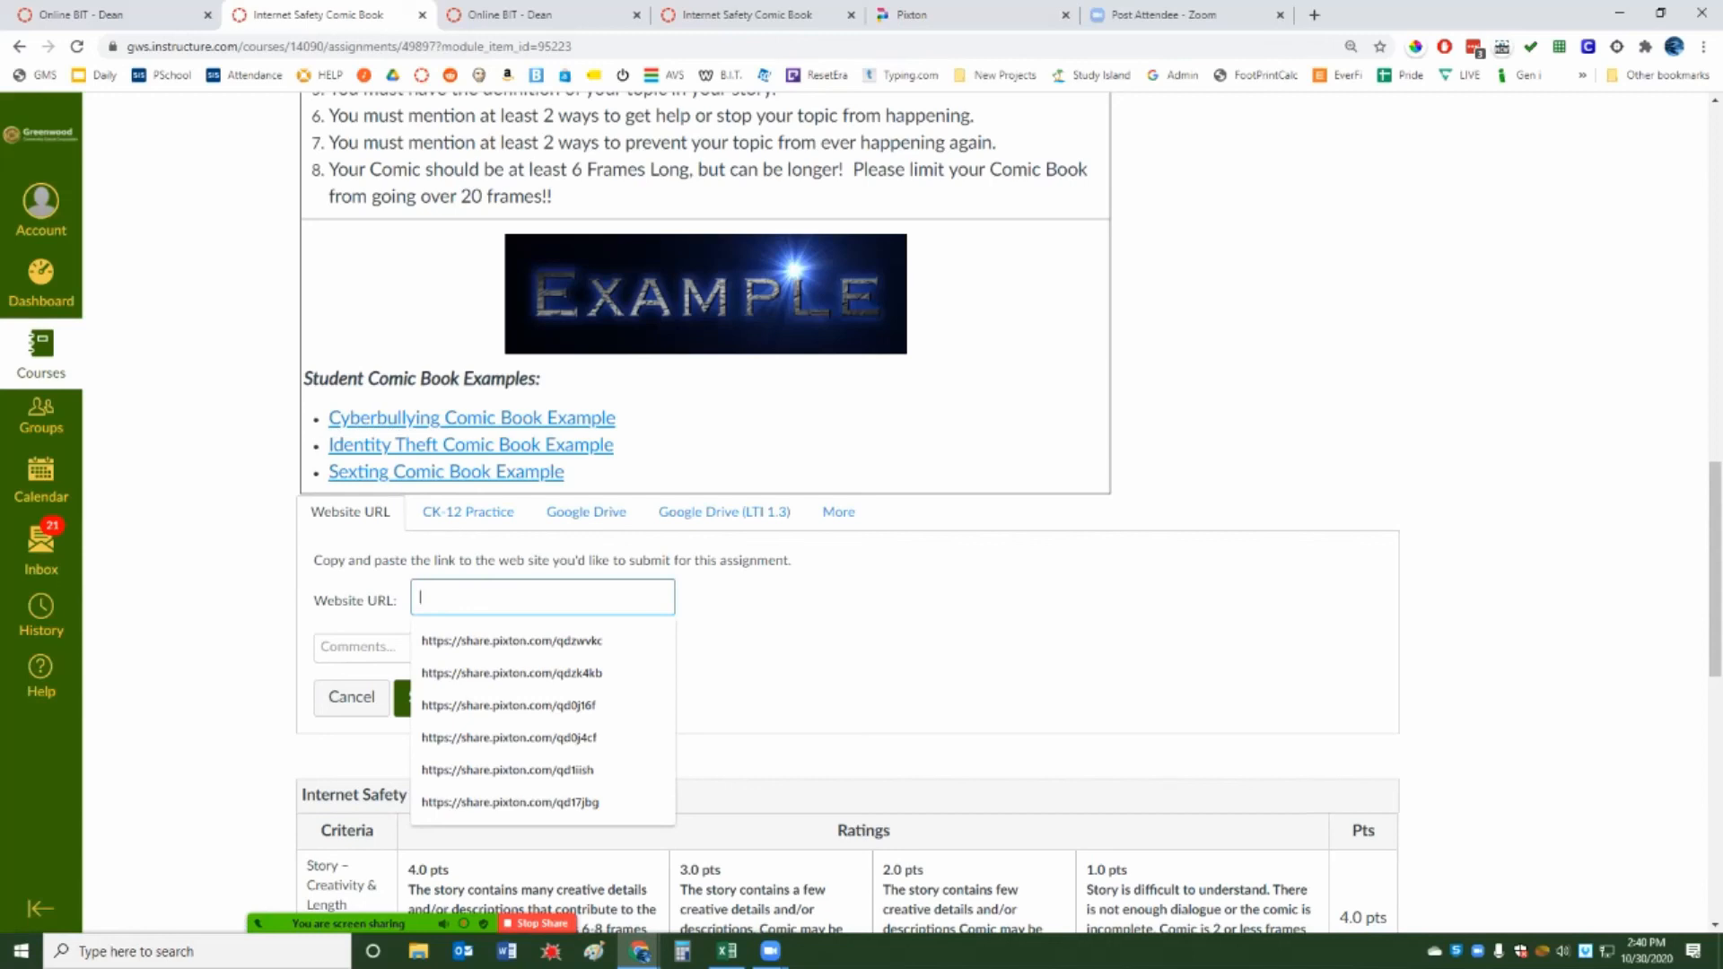
{"action": "right_click", "coordinate": [473, 598]}
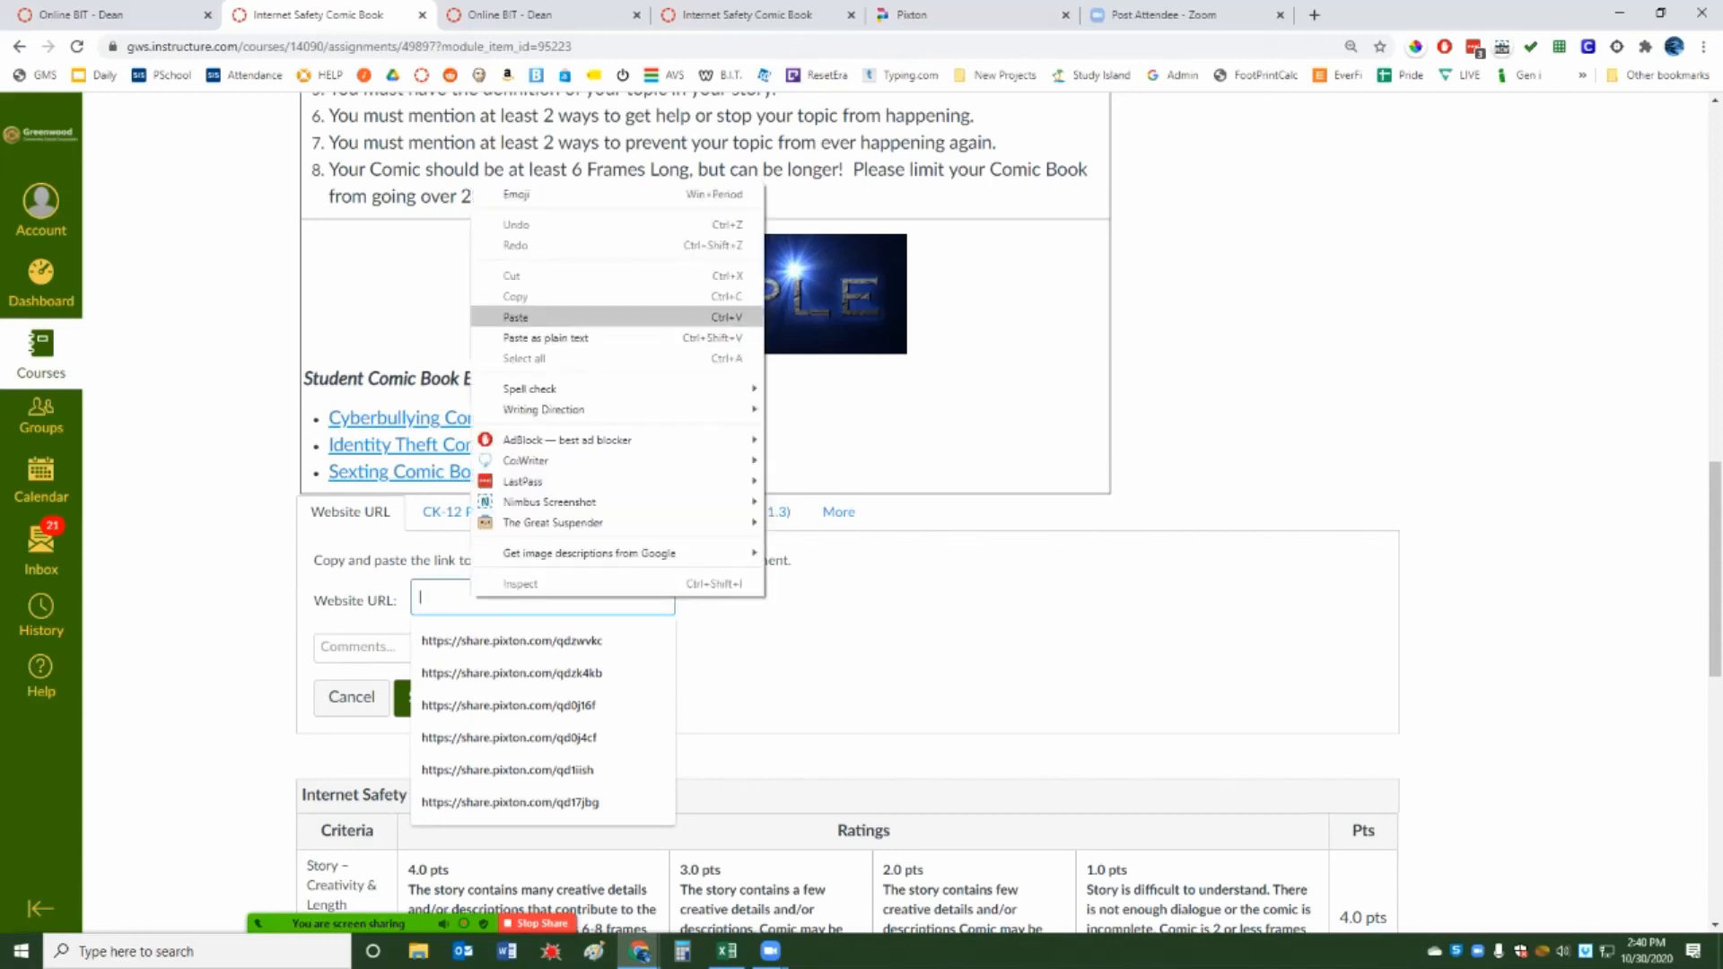
{"action": "left_click", "coordinate": [862, 574]}
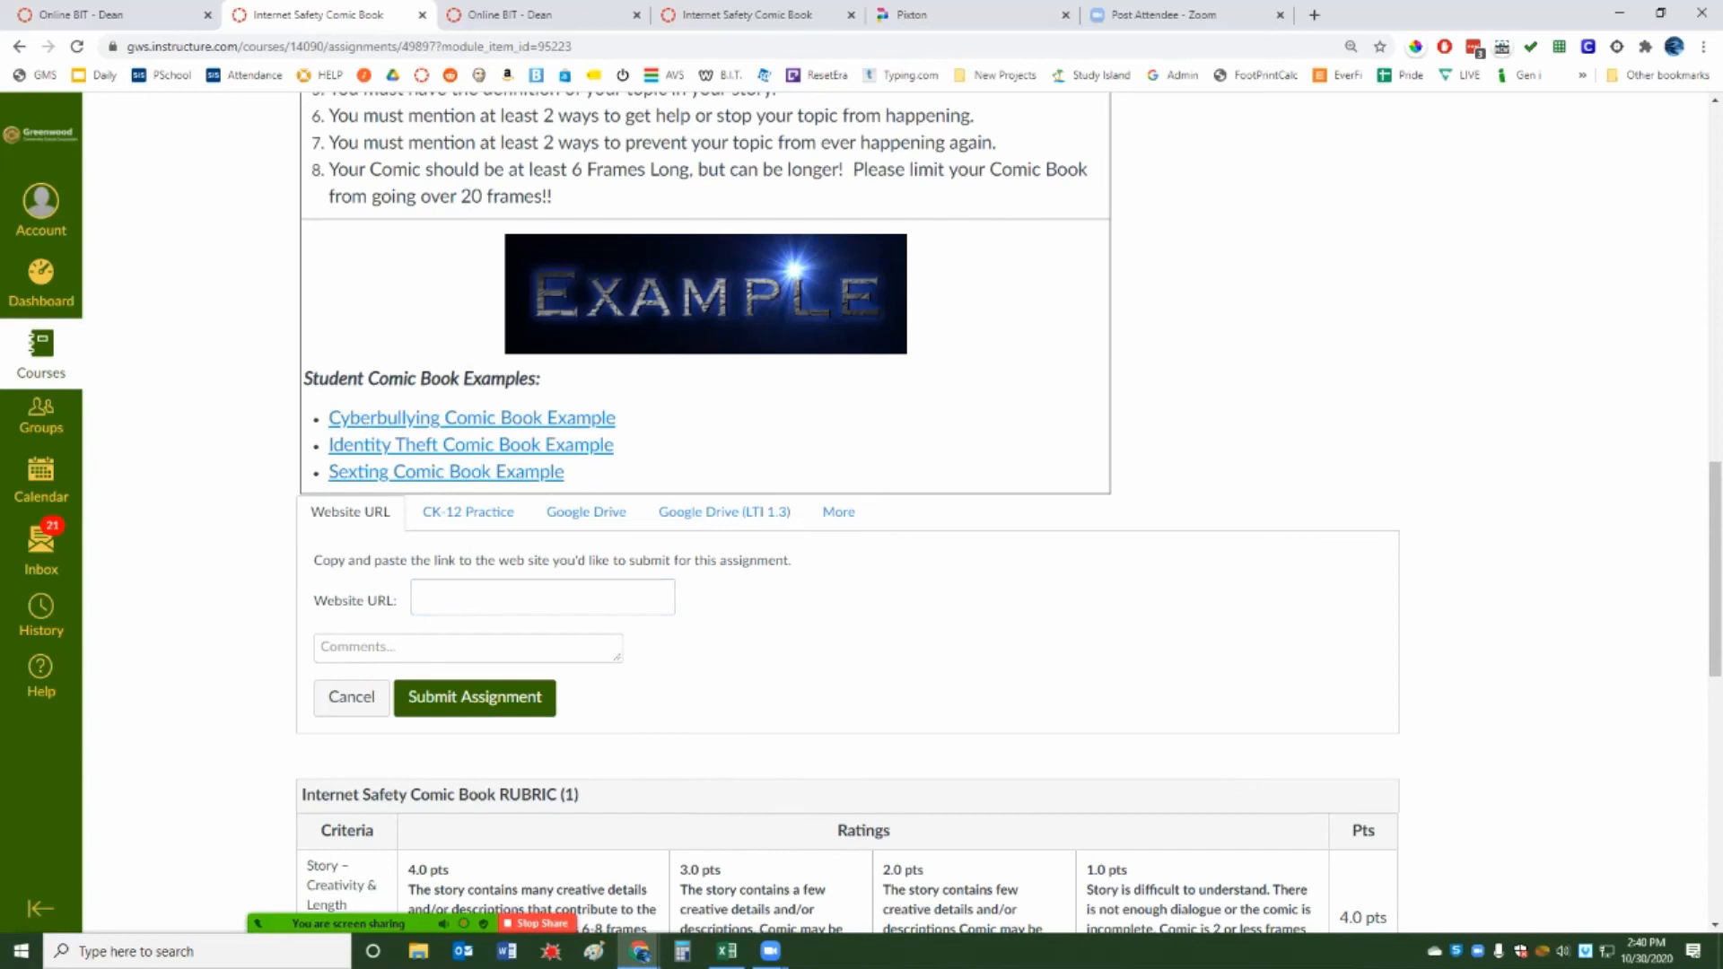
{"action": "left_click", "coordinate": [502, 598]}
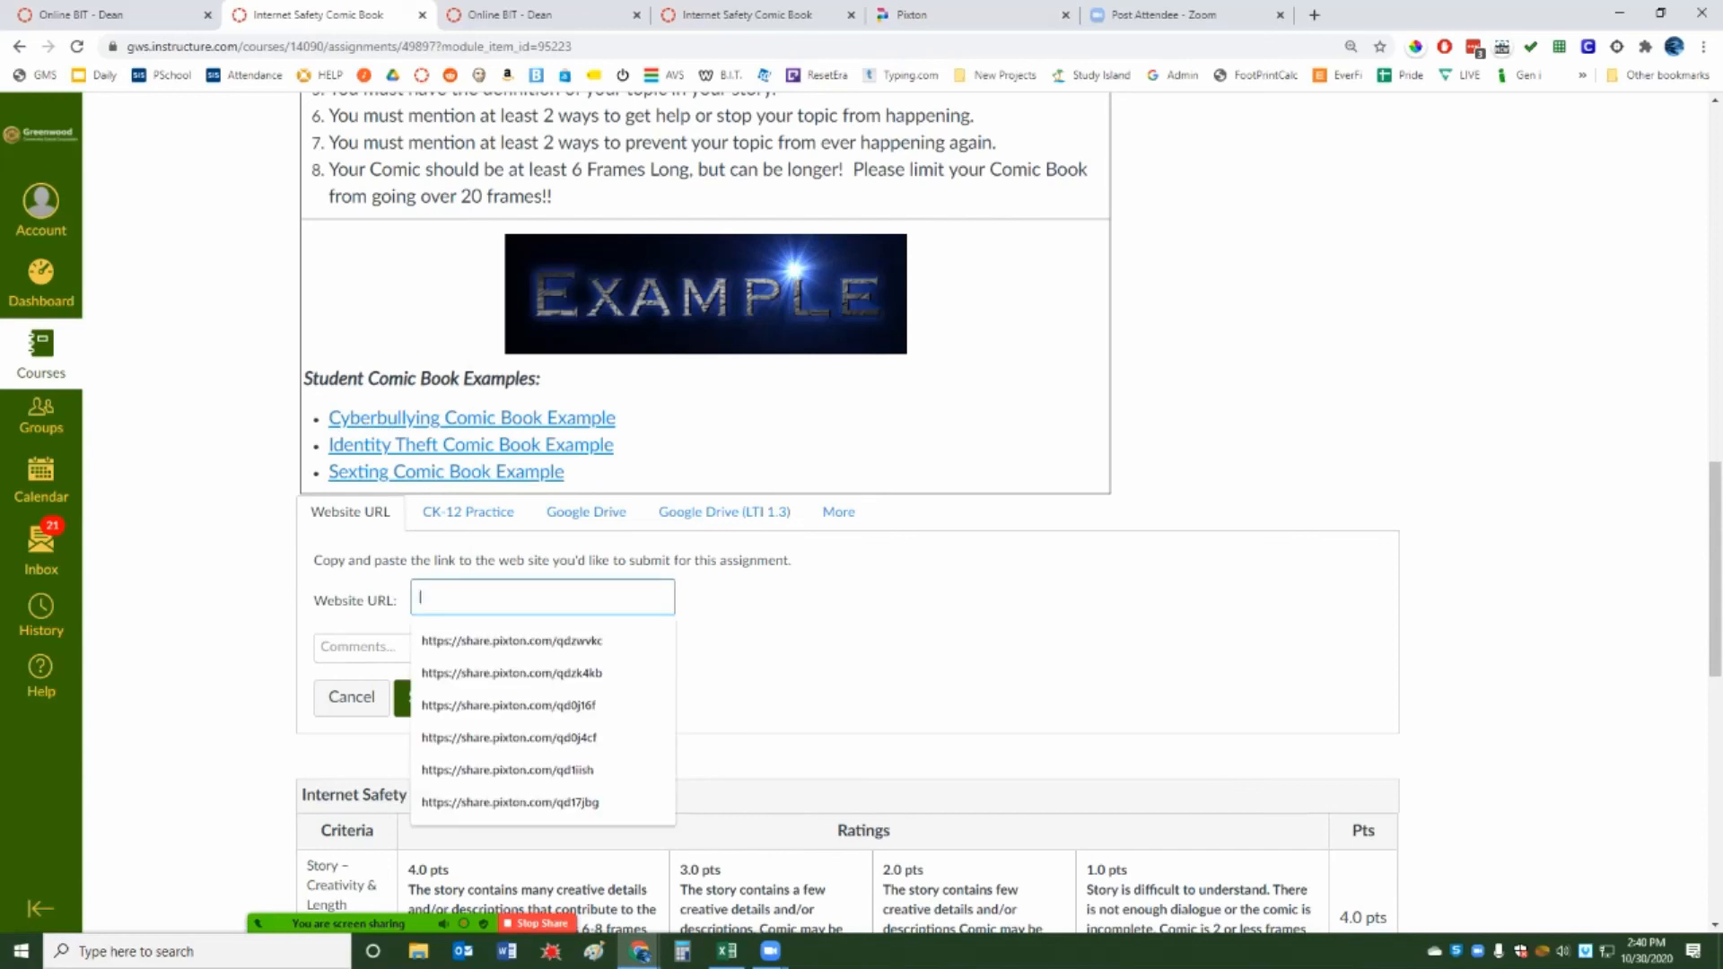
{"action": "key", "text": "ctrl+v"}
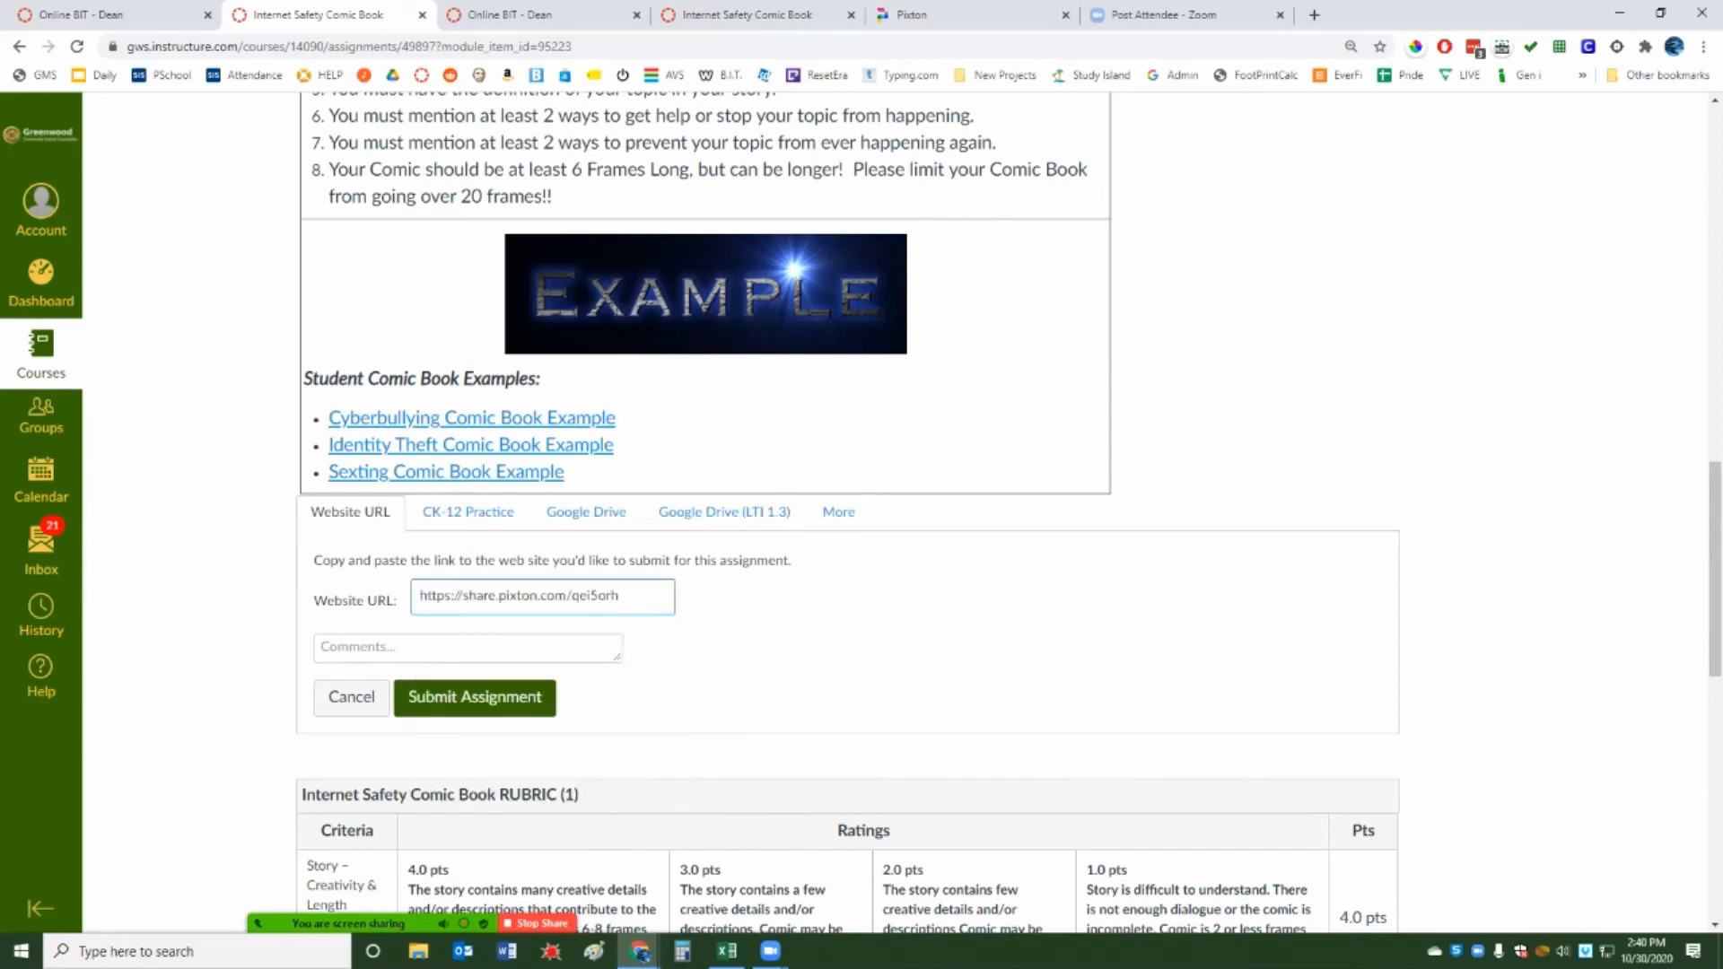
{"action": "left_click", "coordinate": [475, 698]}
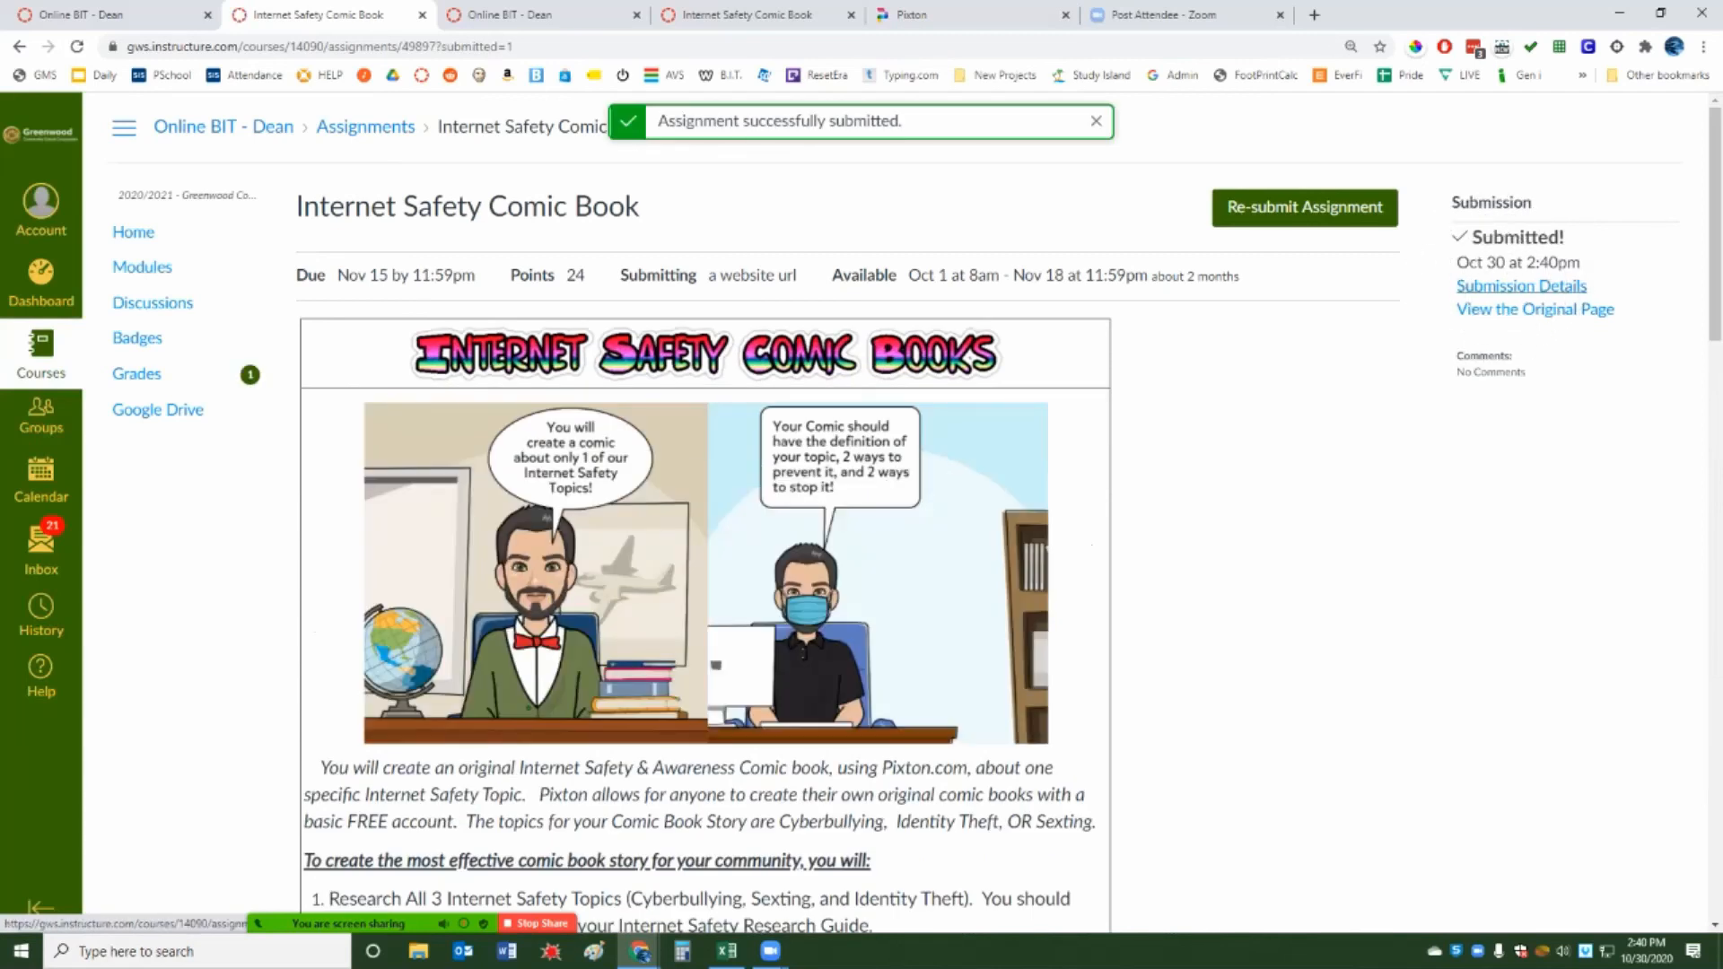
Step: Open the submission details, load the comic from its submitted link and look through its panels
{"action": "left_click", "coordinate": [1521, 286]}
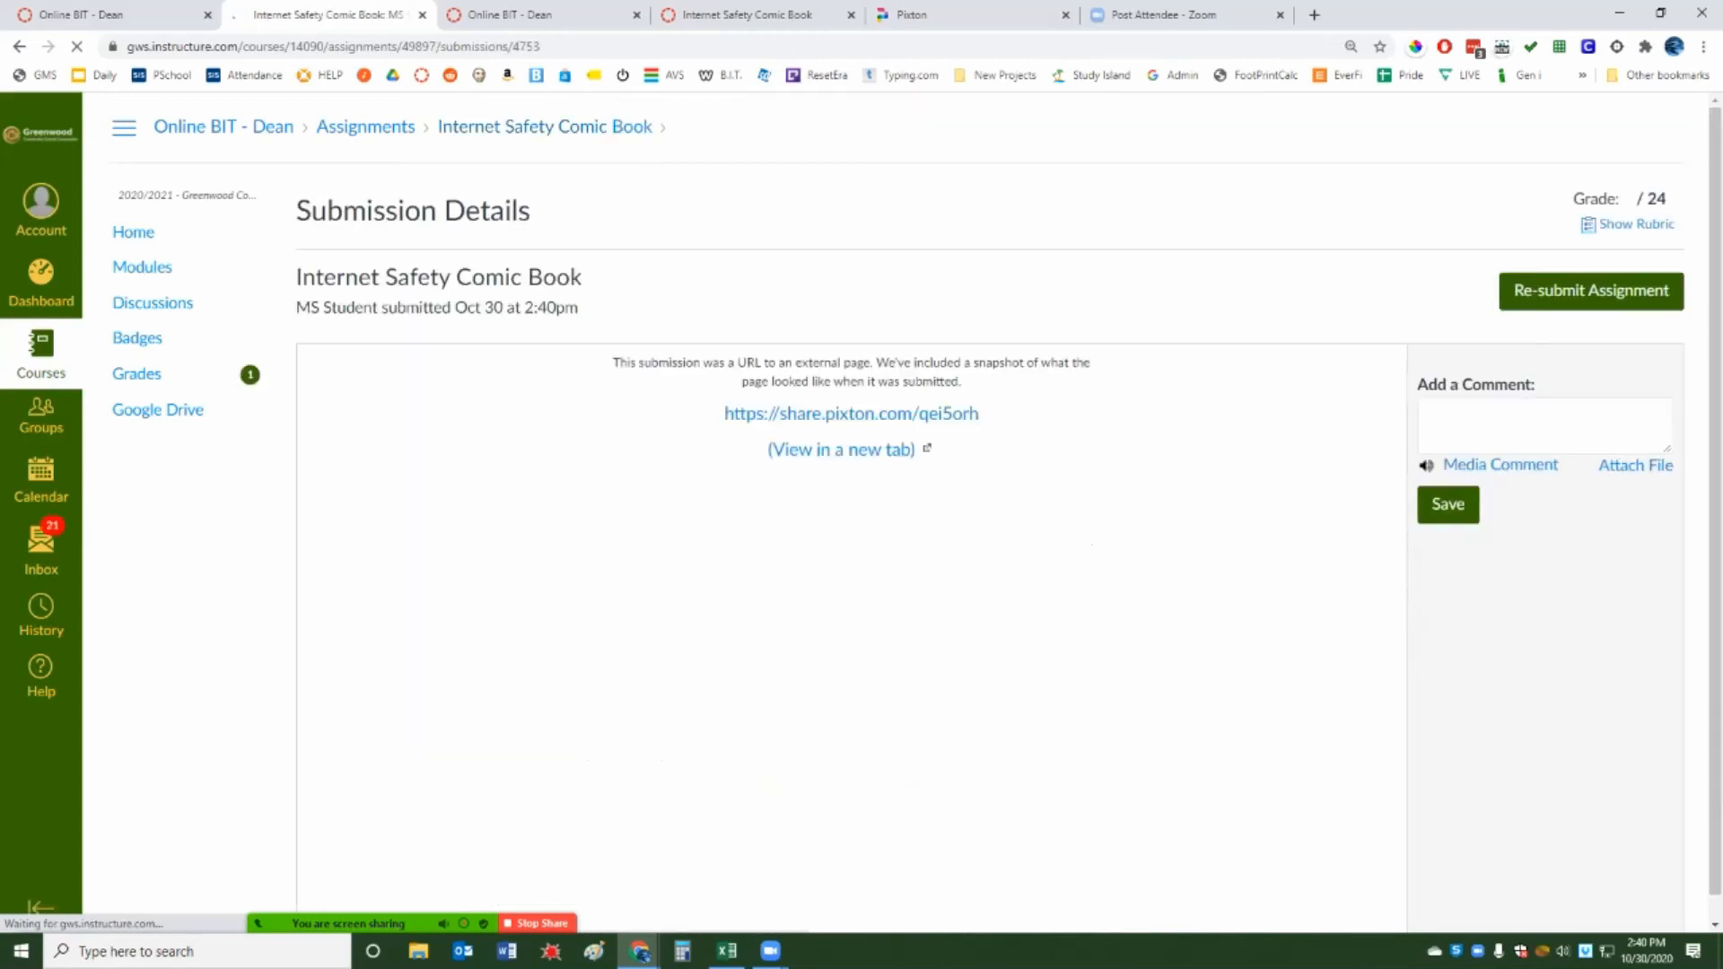
{"action": "key", "text": "ctrl"}
{"action": "key", "text": "ctrl"}
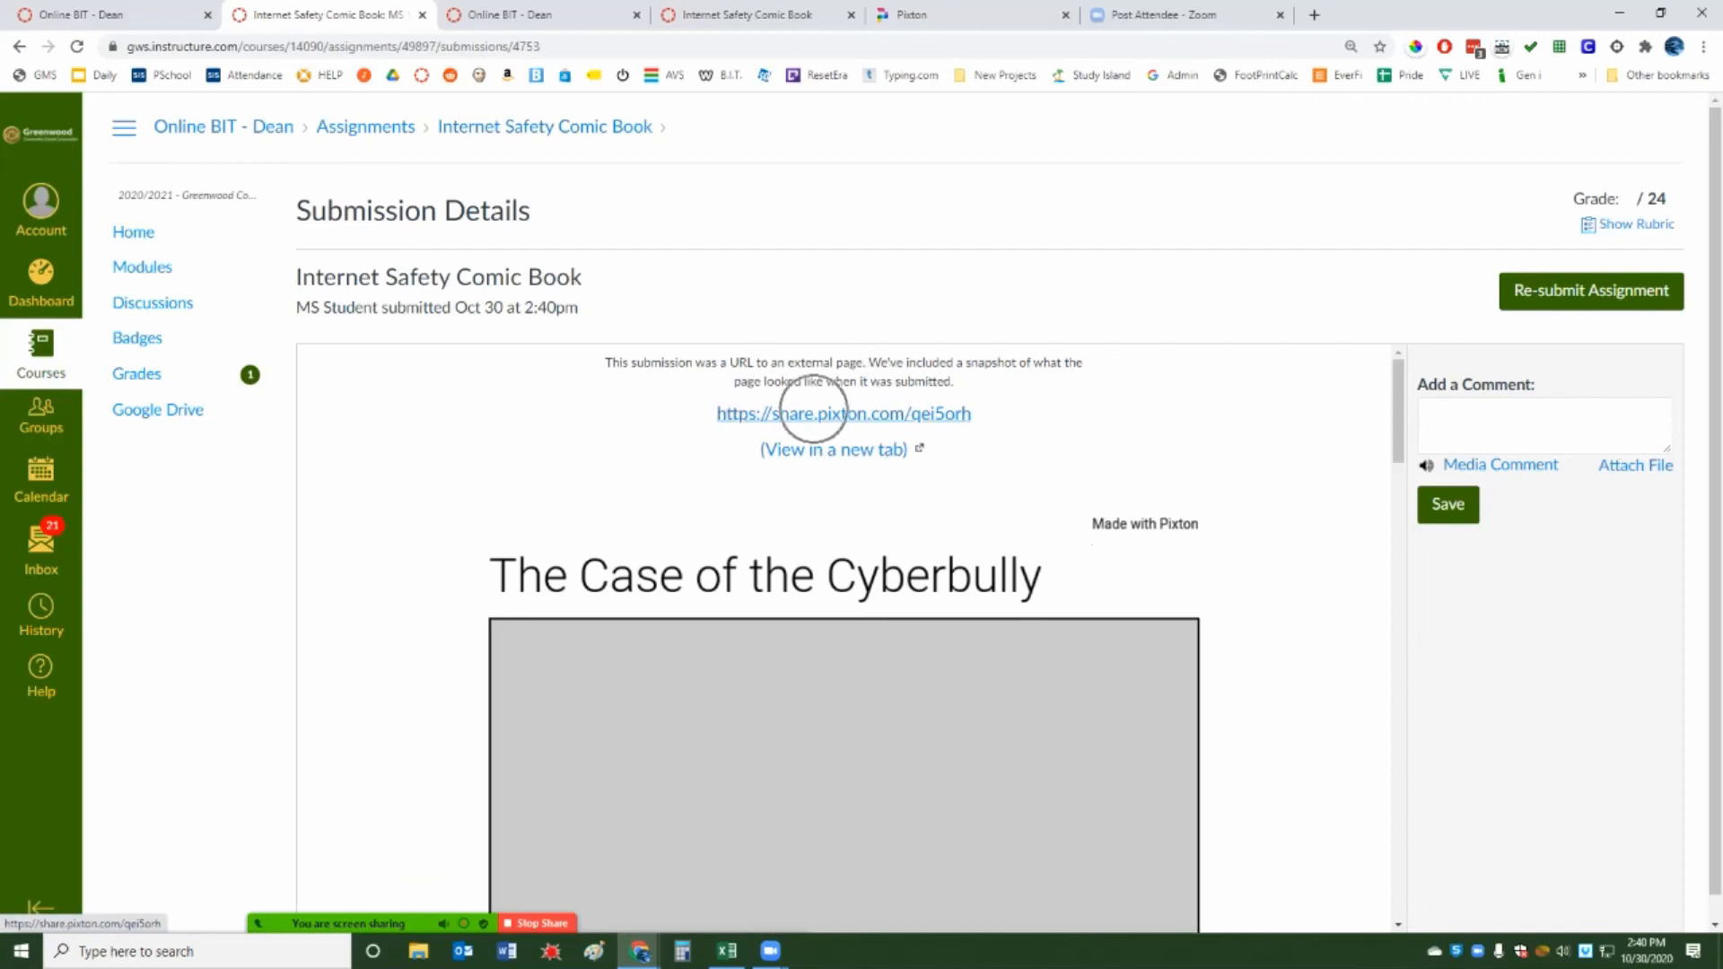
{"action": "key", "text": "ctrl"}
{"action": "key", "text": "ctrl"}
{"action": "left_click", "coordinate": [814, 413]}
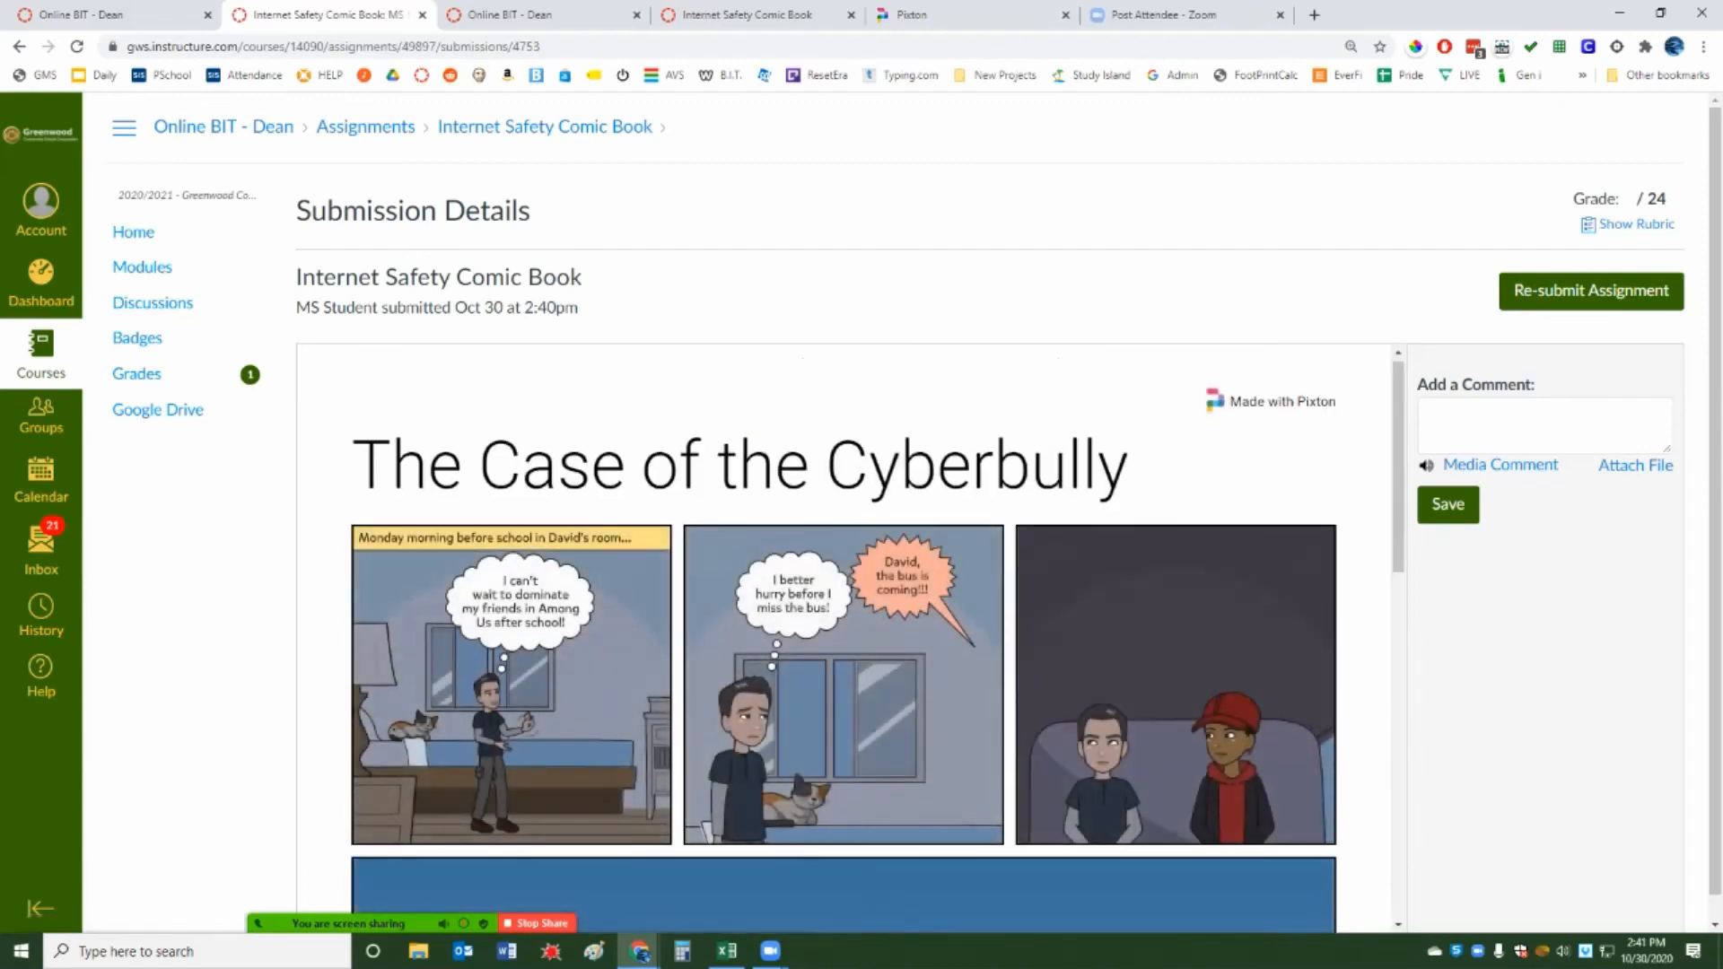
{"action": "scroll", "coordinate": [843, 639], "scroll_direction": "down", "scroll_amount": 9}
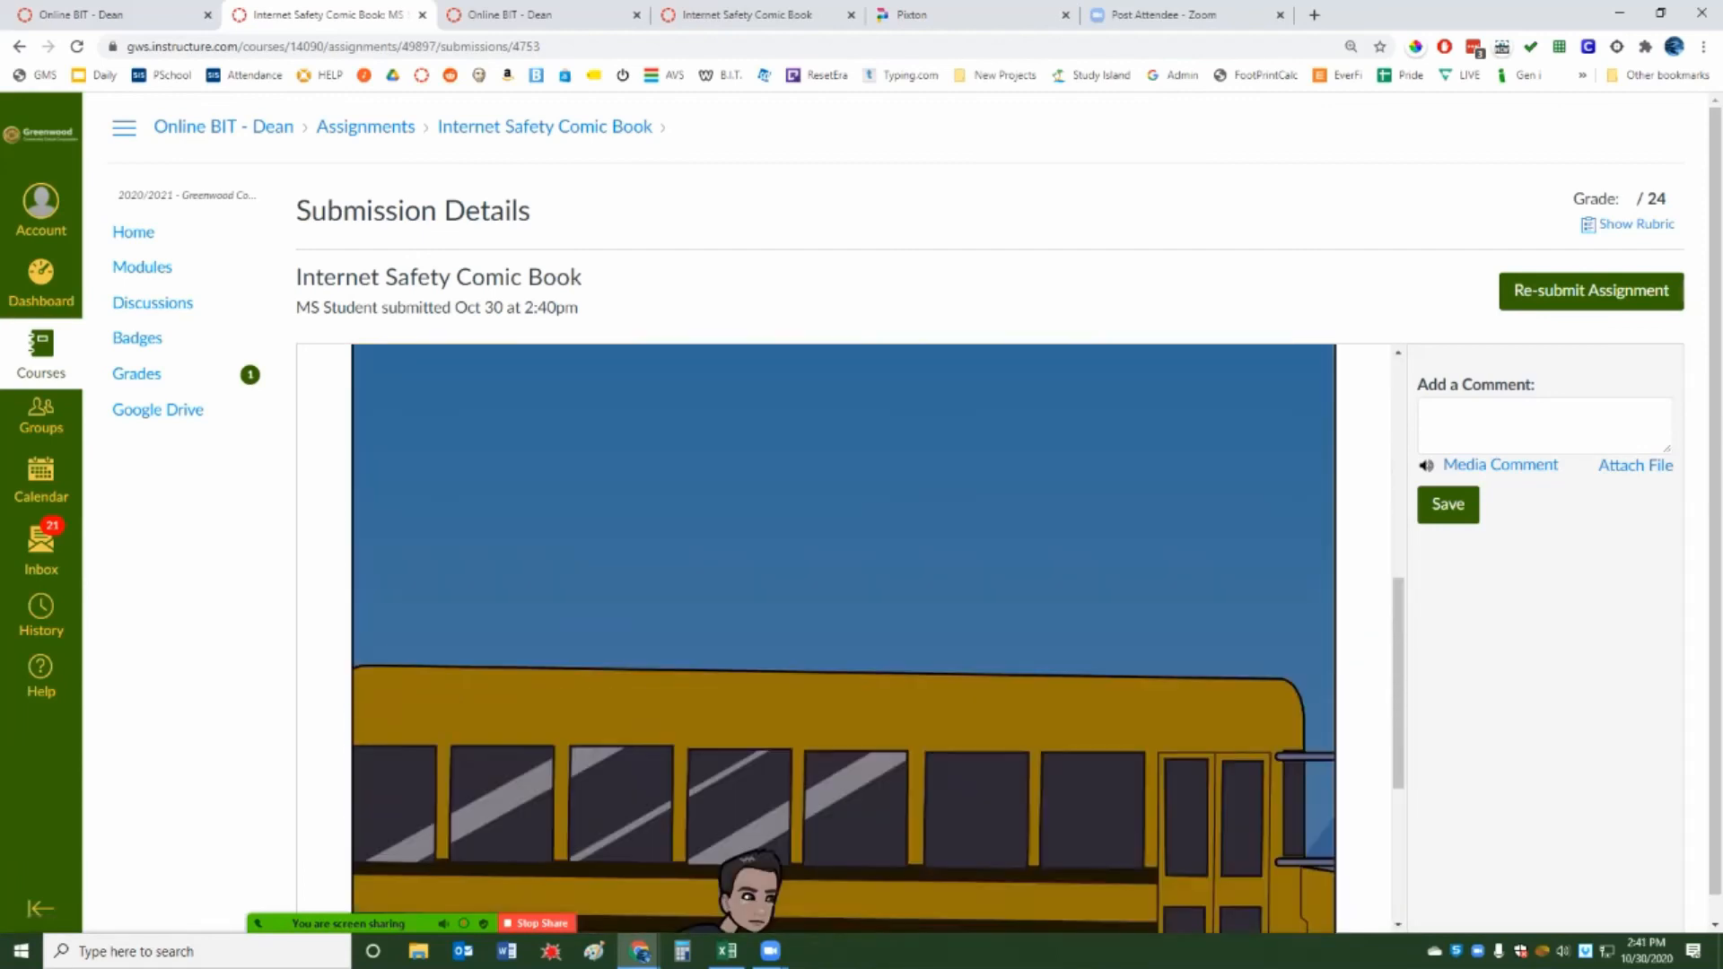
{"action": "scroll", "coordinate": [844, 639], "scroll_direction": "up", "scroll_amount": 9}
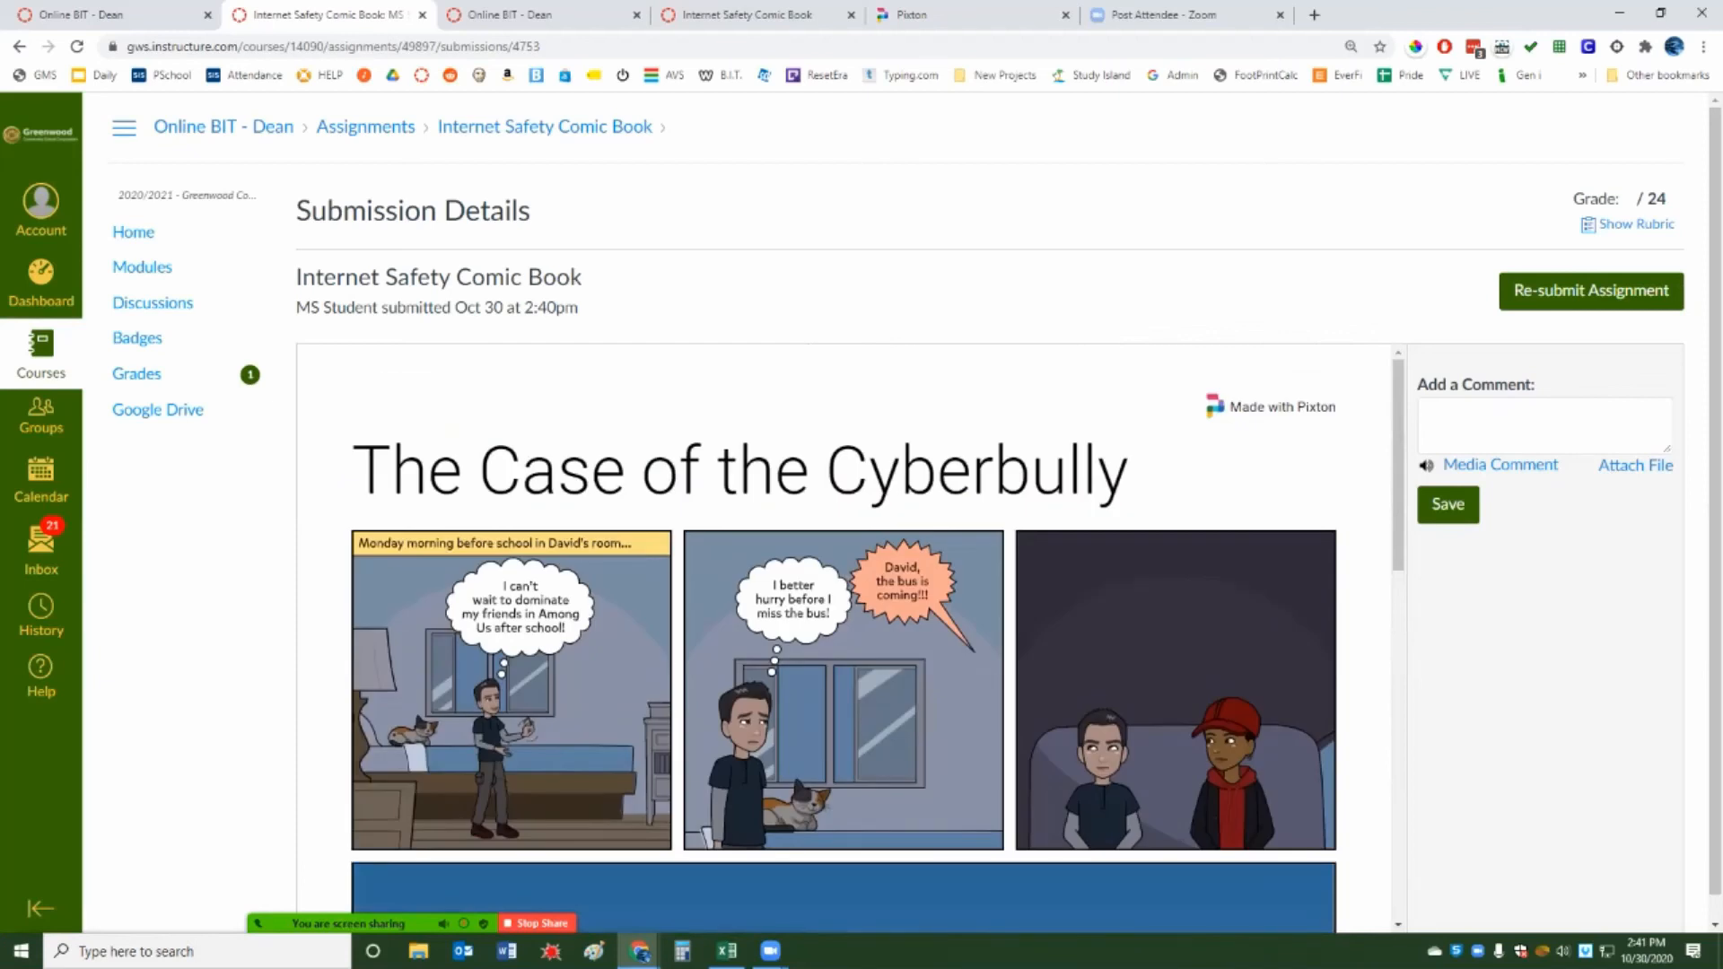
Step: Switch to Pixton, return to the B.I.T. Period 9 comic list and open "The Case of the Cyberbully" for editing
{"action": "left_click", "coordinate": [964, 15]}
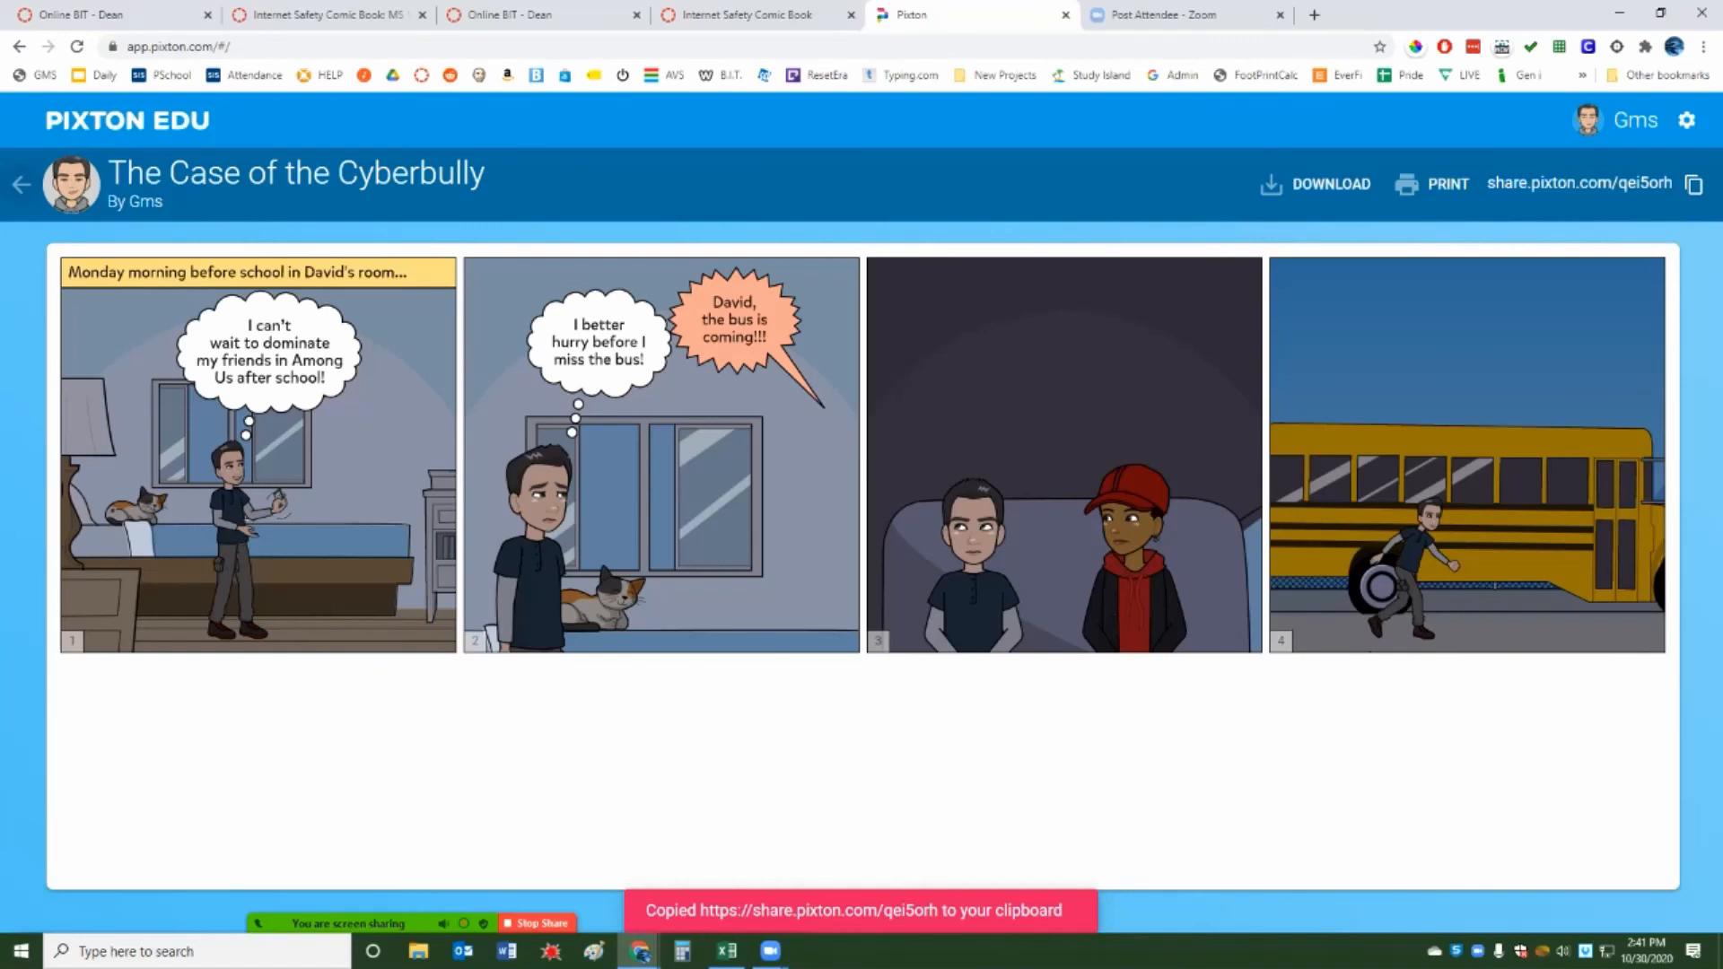
{"action": "left_click", "coordinate": [21, 185]}
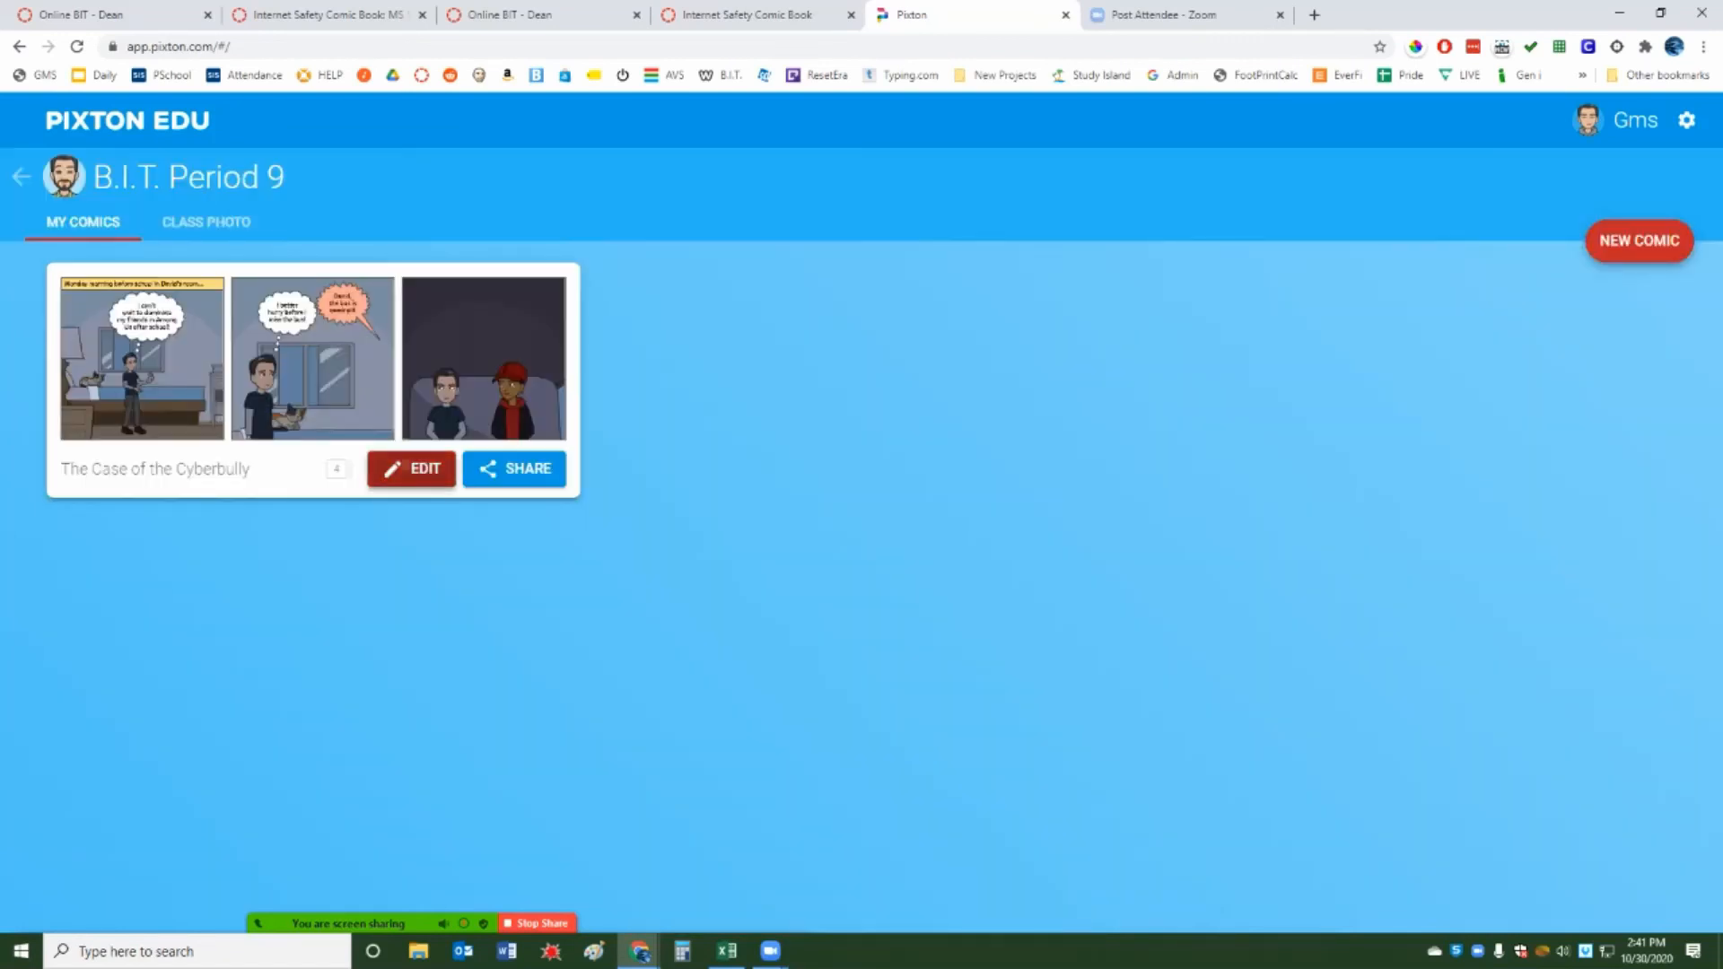
{"action": "left_click", "coordinate": [411, 468]}
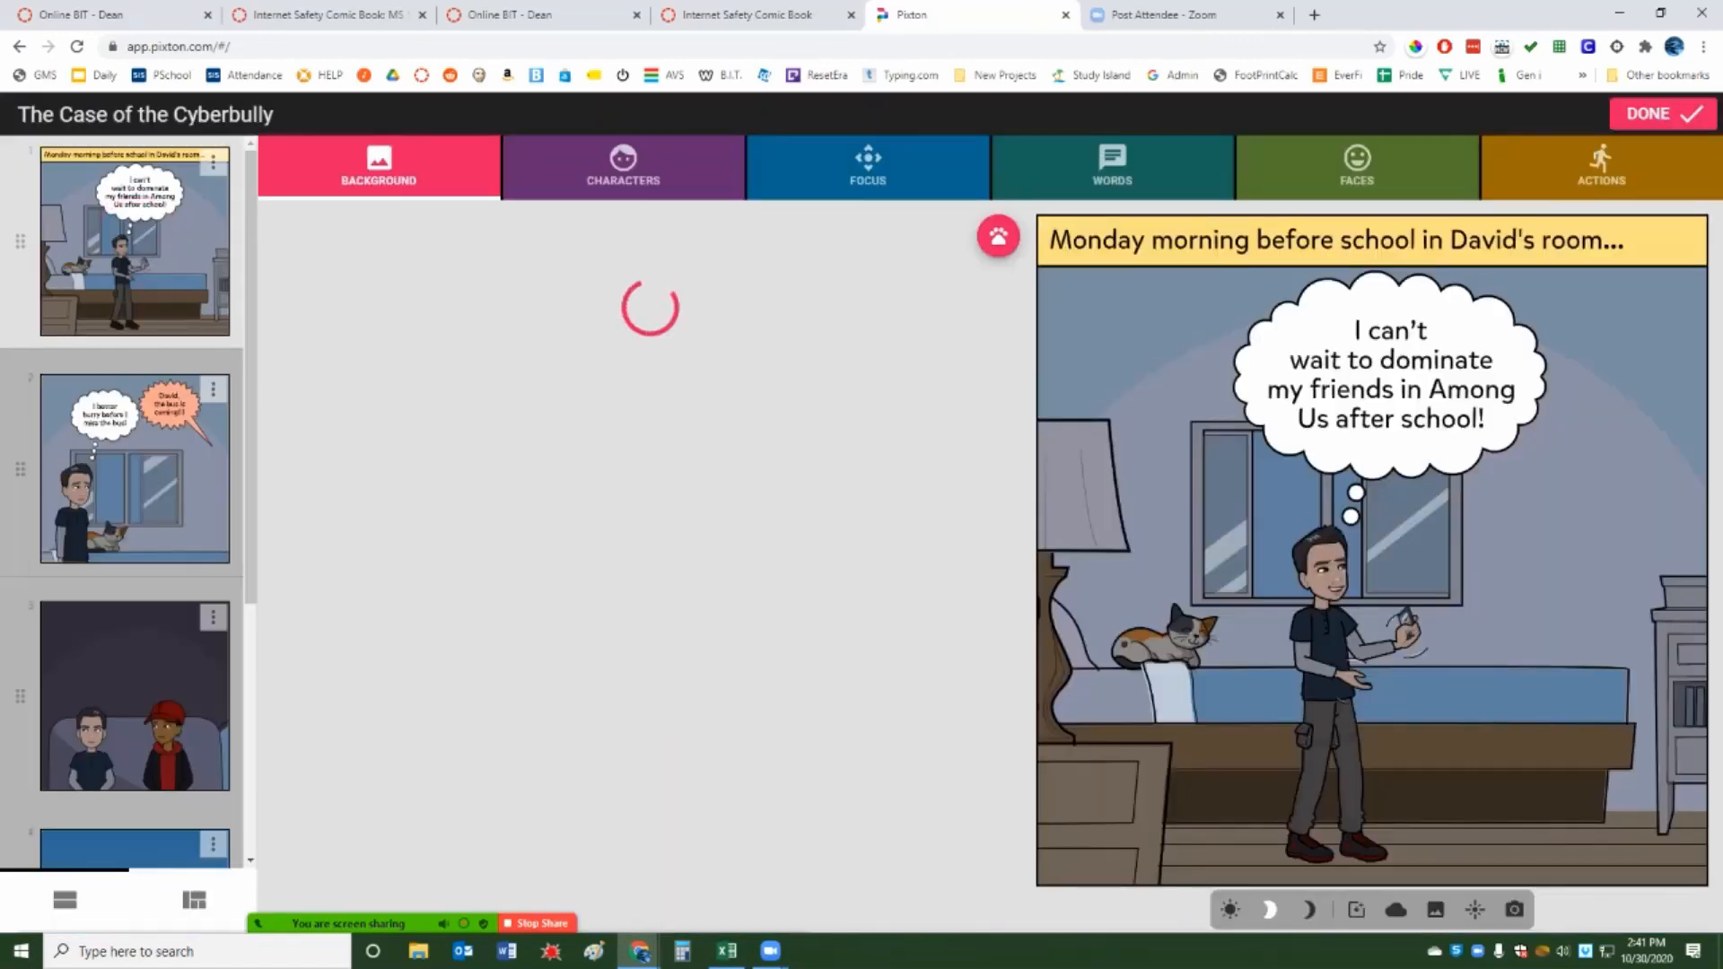